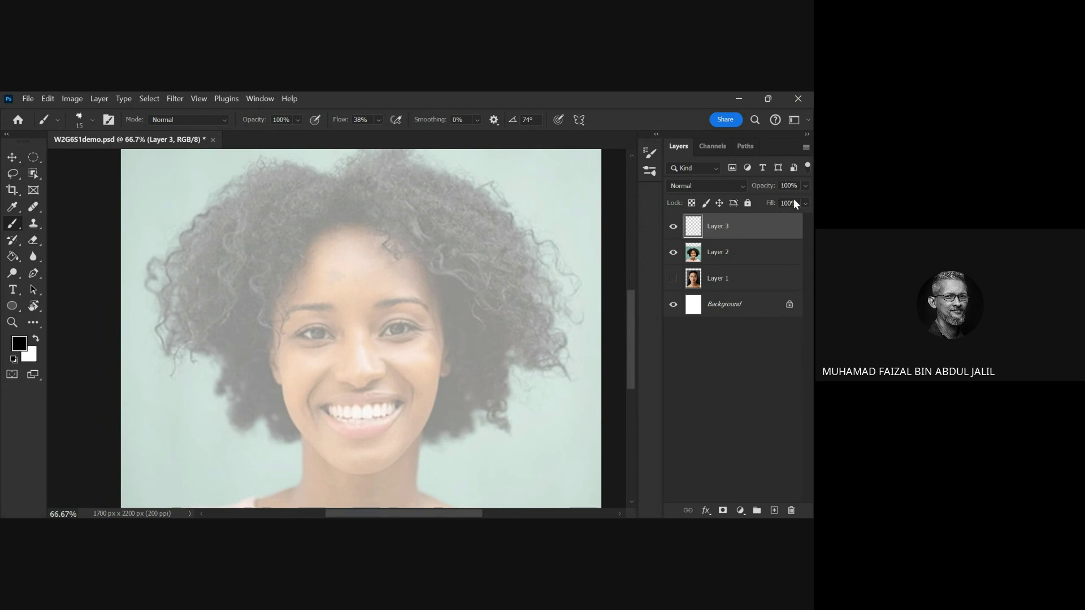
- Make Layer 3 the active layer and save the document
{"action": "left_click", "coordinate": [738, 251]}
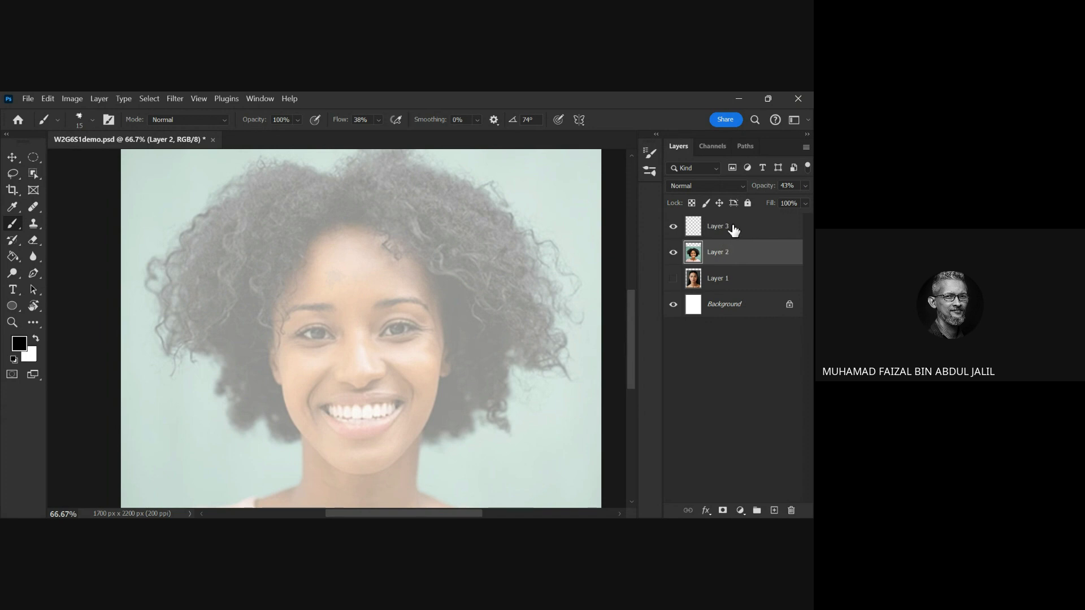
{"action": "left_click", "coordinate": [734, 229]}
{"action": "key", "text": "ctrl+s"}
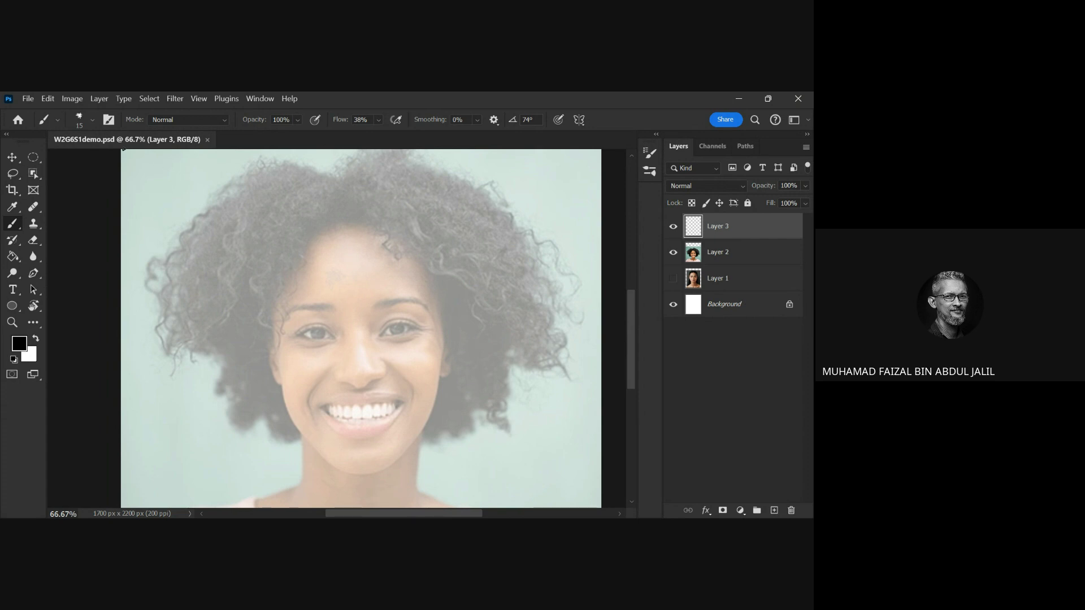
- Trace the left side of the face from the temple down to the jaw with the black brush on Layer 3
{"action": "left_click", "coordinate": [335, 358]}
{"action": "left_click", "coordinate": [341, 346]}
{"action": "left_click", "coordinate": [412, 230]}
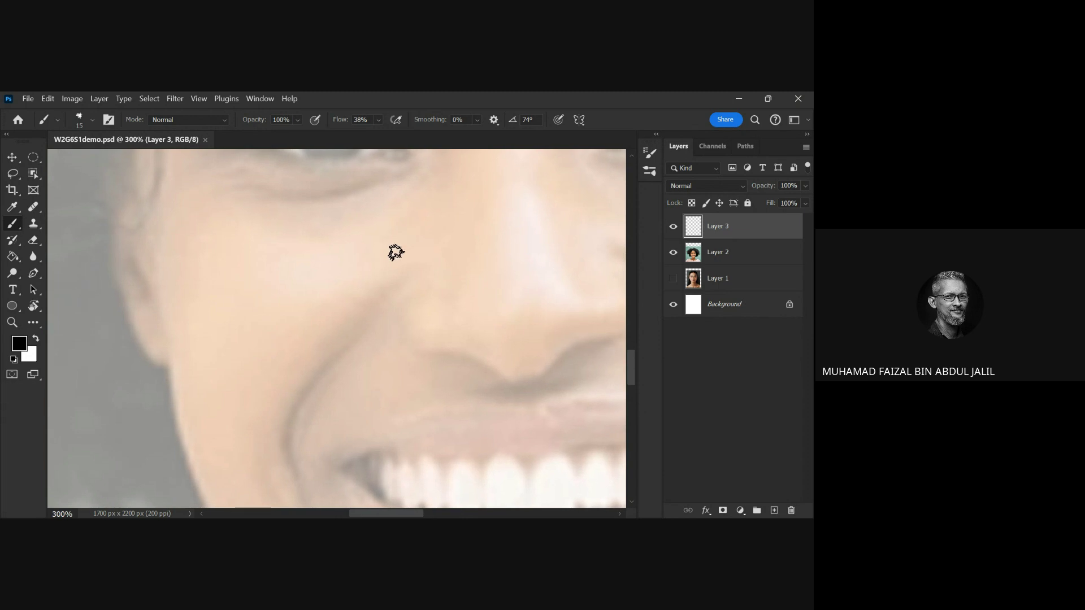
{"action": "left_click", "coordinate": [354, 279], "text": "alt"}
{"action": "key", "text": "Tab"}
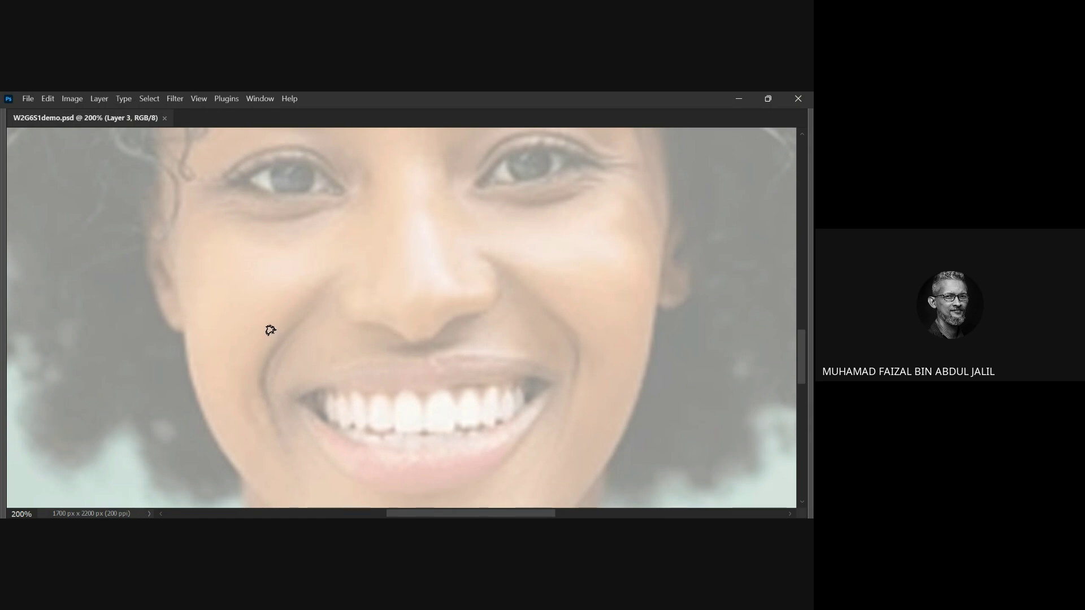
{"action": "key", "text": "ctrl+minus"}
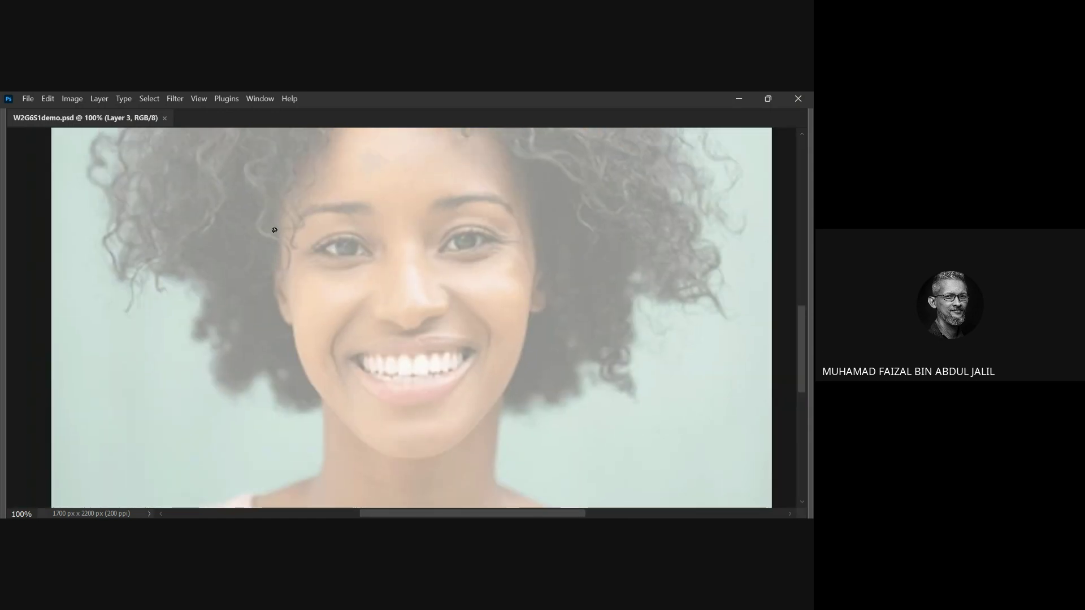
{"action": "left_click_drag", "start_coordinate": [280, 237], "coordinate": [292, 322]}
{"action": "left_click_drag", "start_coordinate": [325, 401], "coordinate": [325, 402]}
{"action": "mouse_move", "coordinate": [280, 231]}
{"action": "left_mouse_down"}
{"action": "mouse_move", "coordinate": [293, 322]}
{"action": "mouse_move", "coordinate": [289, 296]}
{"action": "left_mouse_up"}
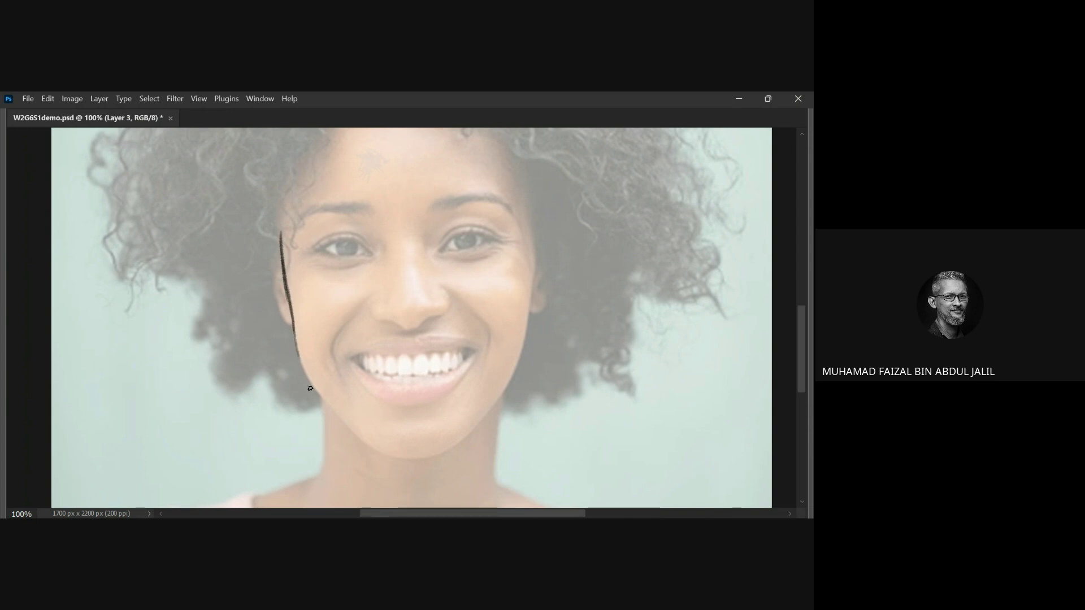
{"action": "left_click_drag", "start_coordinate": [300, 364], "coordinate": [335, 416]}
- Draw loose curly hair strands beside the left temple and outline the ear below them
{"action": "left_click_drag", "start_coordinate": [294, 154], "coordinate": [285, 210]}
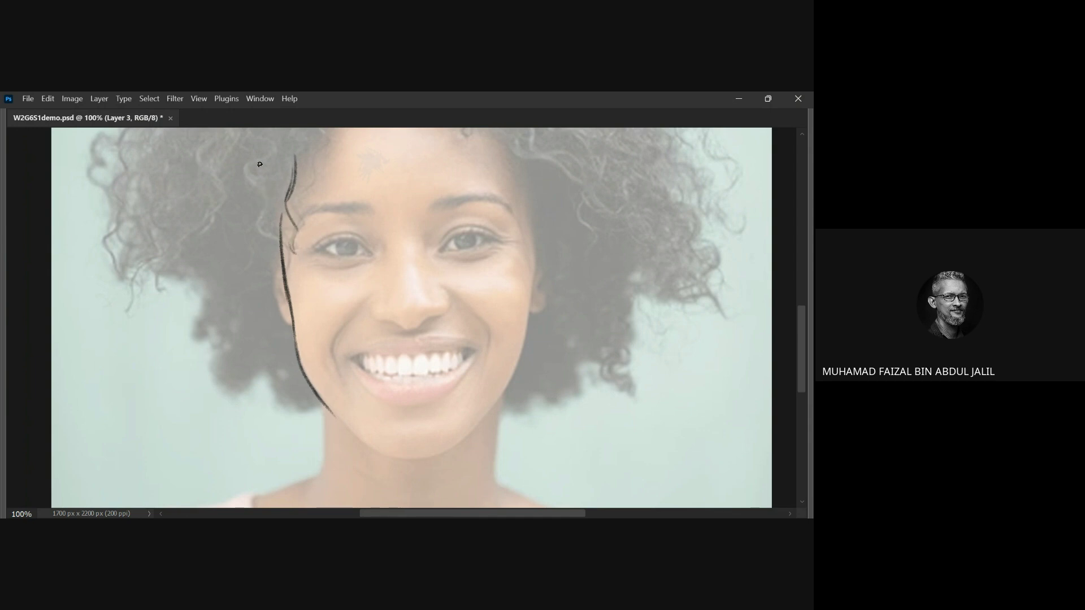
{"action": "mouse_move", "coordinate": [273, 236]}
{"action": "left_mouse_down"}
{"action": "mouse_move", "coordinate": [287, 270]}
{"action": "mouse_move", "coordinate": [285, 240]}
{"action": "left_mouse_up"}
{"action": "left_click_drag", "start_coordinate": [313, 155], "coordinate": [279, 249]}
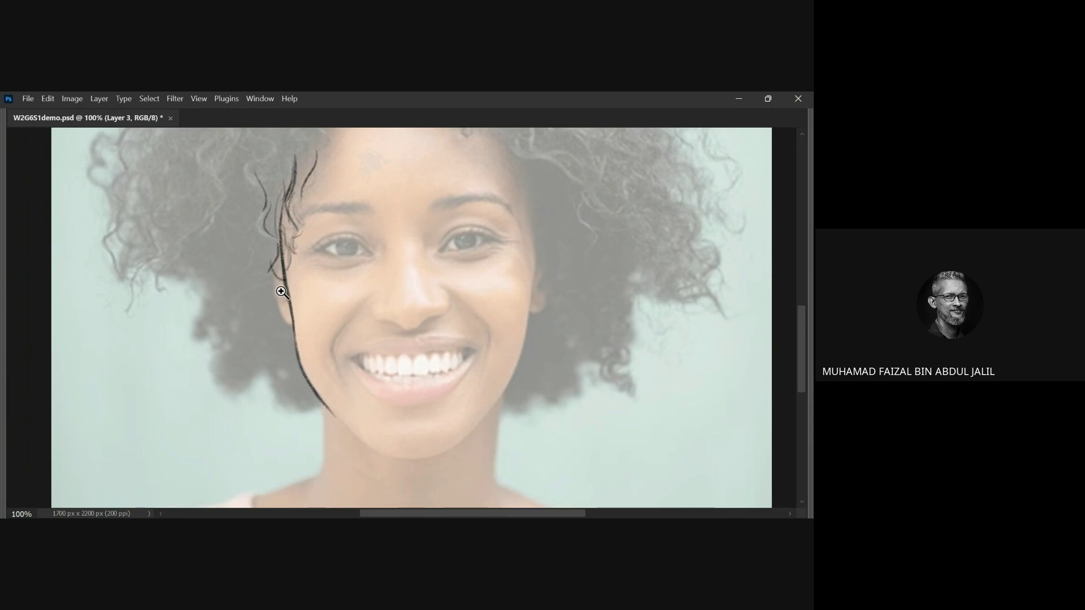
{"action": "scroll", "coordinate": [278, 284], "scroll_direction": "up", "scroll_amount": 1}
{"action": "mouse_move", "coordinate": [266, 244]}
{"action": "left_mouse_down"}
{"action": "mouse_move", "coordinate": [283, 342]}
{"action": "mouse_move", "coordinate": [304, 360]}
{"action": "left_mouse_up"}
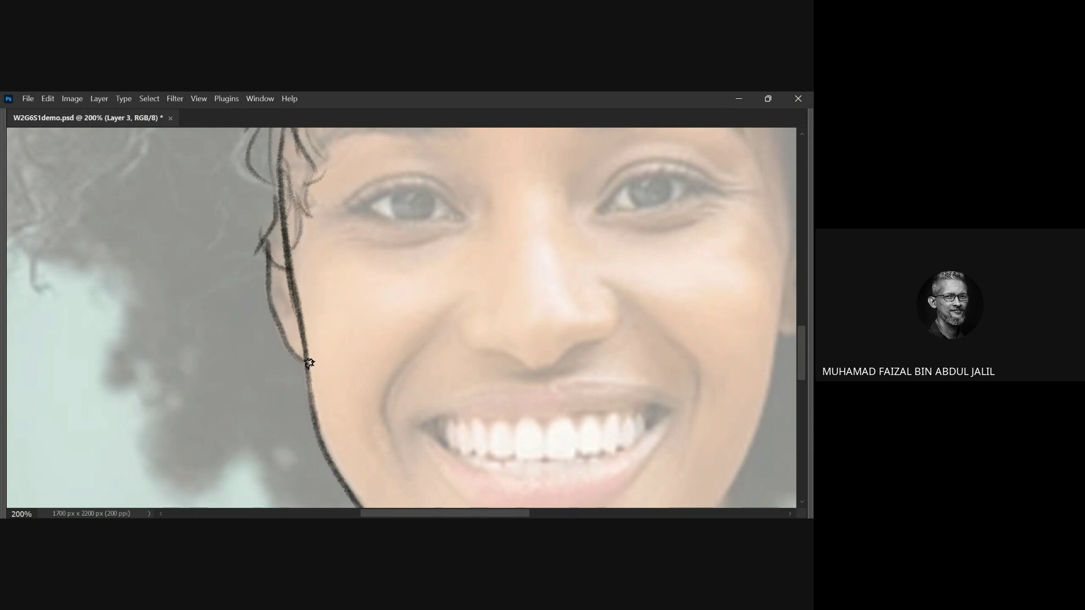
{"action": "left_click_drag", "start_coordinate": [296, 288], "coordinate": [313, 392]}
{"action": "key", "text": "ctrl+z"}
{"action": "left_click_drag", "start_coordinate": [299, 317], "coordinate": [306, 428]}
{"action": "key", "text": "ctrl+z"}
- Reinforce the left cheek contour beside the ear and add hair strands hanging over the ear
{"action": "mouse_move", "coordinate": [300, 312]}
{"action": "left_mouse_down"}
{"action": "mouse_move", "coordinate": [309, 402]}
{"action": "mouse_move", "coordinate": [334, 470]}
{"action": "left_mouse_up"}
{"action": "mouse_move", "coordinate": [277, 219]}
{"action": "left_mouse_down"}
{"action": "mouse_move", "coordinate": [247, 246]}
{"action": "mouse_move", "coordinate": [246, 307]}
{"action": "mouse_move", "coordinate": [261, 328]}
{"action": "left_mouse_up"}
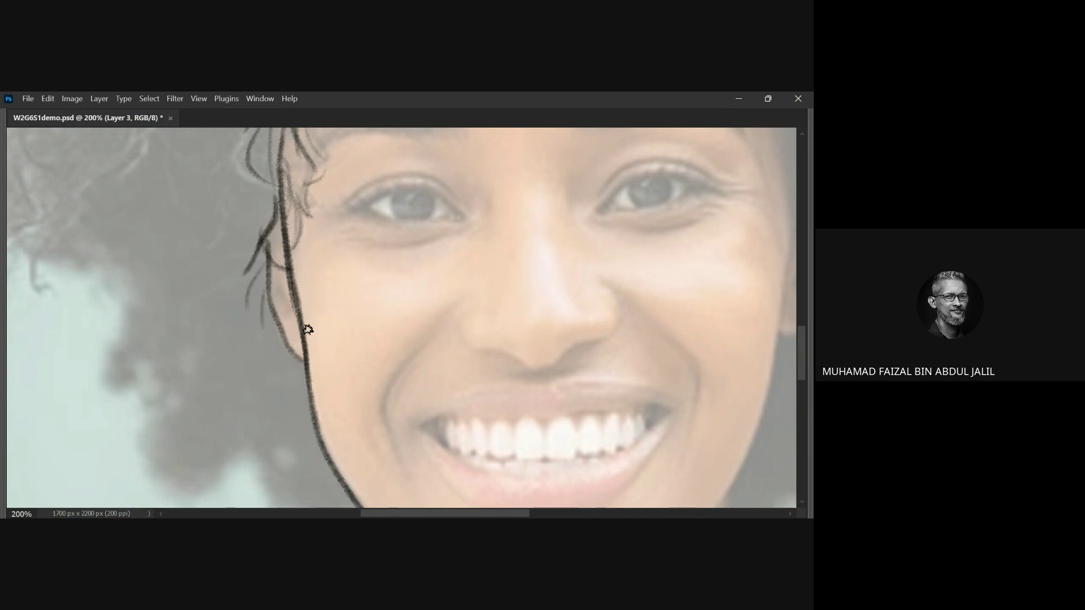
{"action": "left_click_drag", "start_coordinate": [297, 292], "coordinate": [306, 372]}
- Fill in both eyebrows with short, slanted black hatching strokes following the photo
{"action": "left_click_drag", "start_coordinate": [359, 266], "coordinate": [293, 313]}
{"action": "mouse_move", "coordinate": [383, 181]}
{"action": "left_mouse_down"}
{"action": "mouse_move", "coordinate": [396, 185]}
{"action": "mouse_move", "coordinate": [385, 176]}
{"action": "mouse_move", "coordinate": [390, 187]}
{"action": "mouse_move", "coordinate": [336, 183]}
{"action": "mouse_move", "coordinate": [350, 191]}
{"action": "mouse_move", "coordinate": [320, 176]}
{"action": "left_mouse_up"}
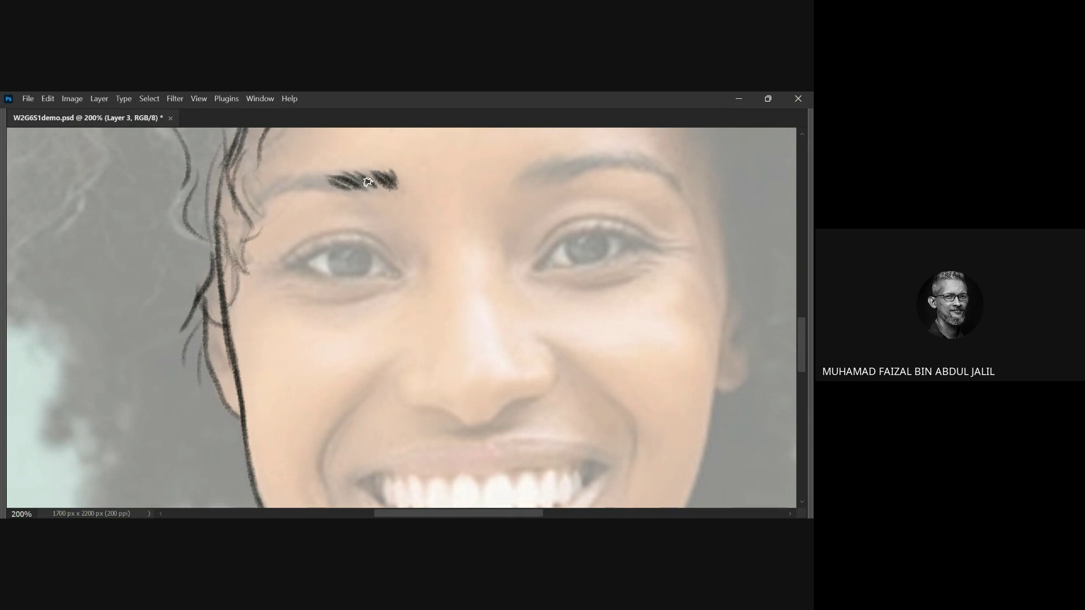
{"action": "left_click_drag", "start_coordinate": [370, 183], "coordinate": [356, 190]}
{"action": "mouse_move", "coordinate": [310, 182]}
{"action": "left_mouse_down"}
{"action": "mouse_move", "coordinate": [322, 189]}
{"action": "mouse_move", "coordinate": [274, 189]}
{"action": "mouse_move", "coordinate": [300, 174]}
{"action": "mouse_move", "coordinate": [279, 187]}
{"action": "mouse_move", "coordinate": [343, 186]}
{"action": "mouse_move", "coordinate": [321, 171]}
{"action": "left_mouse_up"}
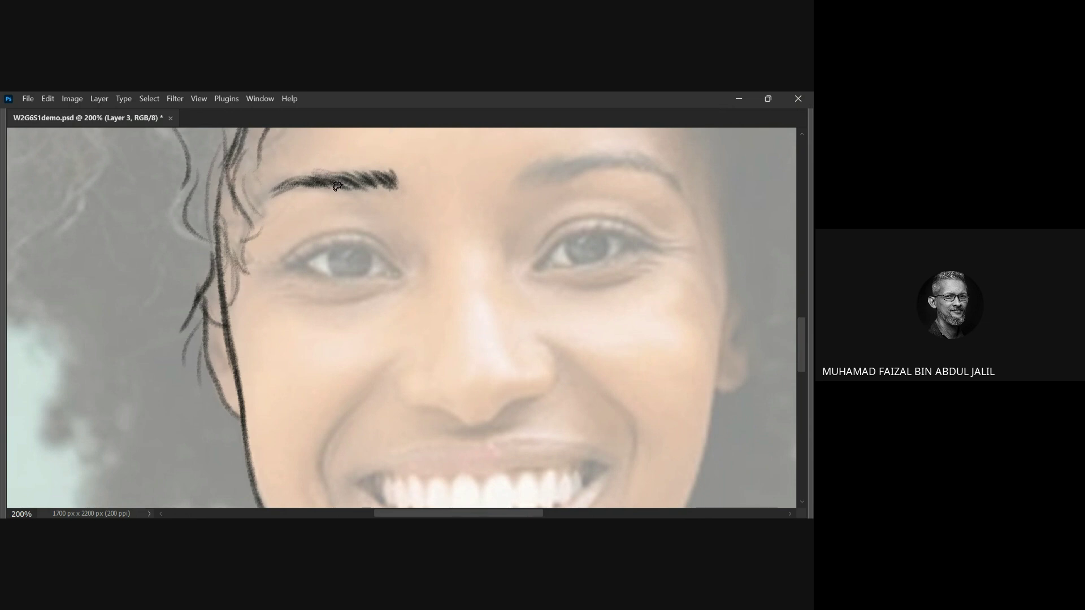
{"action": "mouse_move", "coordinate": [526, 175]}
{"action": "left_mouse_down"}
{"action": "mouse_move", "coordinate": [548, 163]}
{"action": "mouse_move", "coordinate": [568, 172]}
{"action": "mouse_move", "coordinate": [628, 159]}
{"action": "left_mouse_up"}
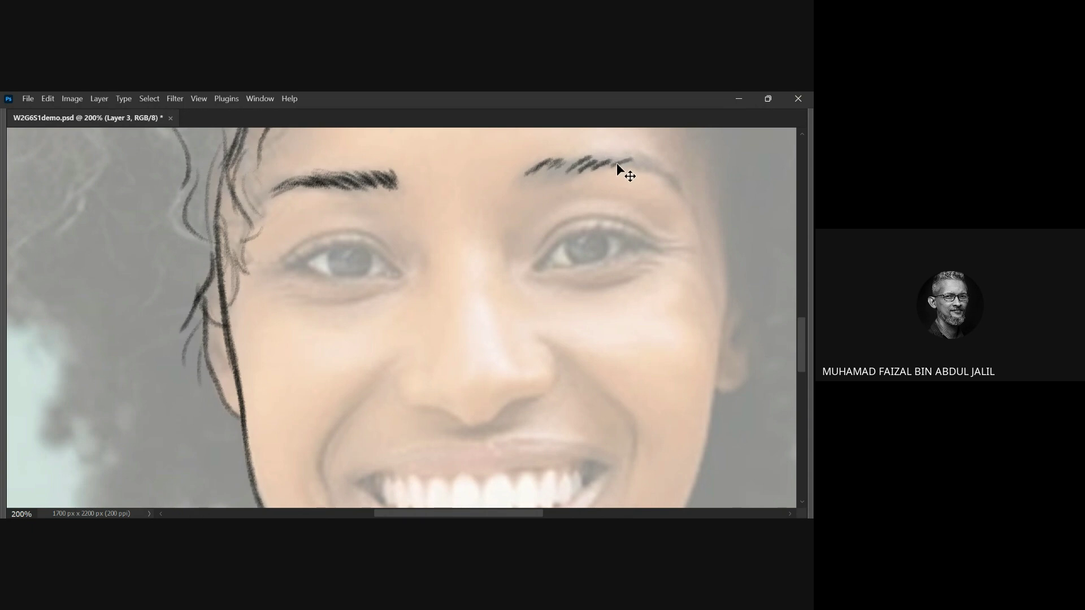
{"action": "mouse_move", "coordinate": [562, 162]}
{"action": "left_mouse_down"}
{"action": "mouse_move", "coordinate": [627, 157]}
{"action": "mouse_move", "coordinate": [605, 168]}
{"action": "mouse_move", "coordinate": [656, 168]}
{"action": "mouse_move", "coordinate": [680, 192]}
{"action": "mouse_move", "coordinate": [663, 172]}
{"action": "mouse_move", "coordinate": [622, 161]}
{"action": "mouse_move", "coordinate": [570, 175]}
{"action": "mouse_move", "coordinate": [543, 168]}
{"action": "mouse_move", "coordinate": [534, 180]}
{"action": "left_mouse_up"}
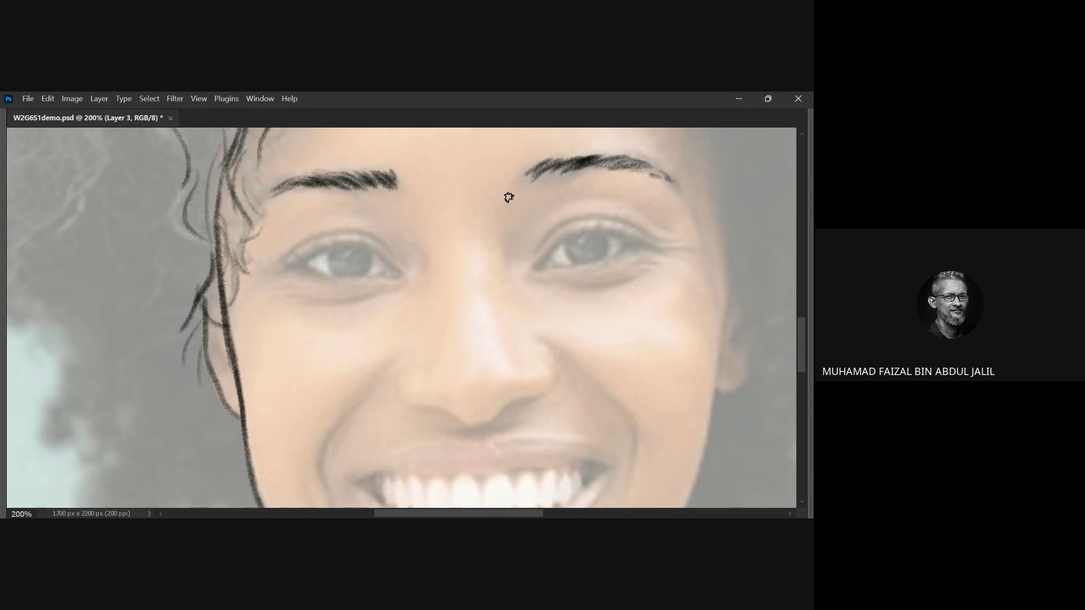
- Trace the left eye's upper lash line and the outer part of its lower lid with the brush at size 15
{"action": "key", "text": "Tab"}
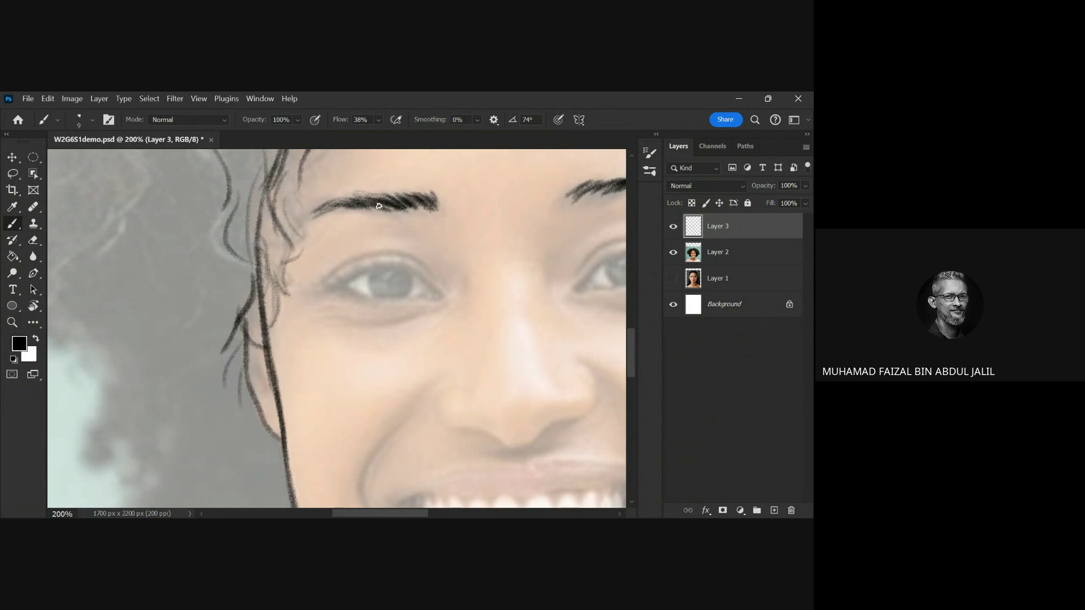
{"action": "left_click_drag", "start_coordinate": [533, 213], "coordinate": [358, 208]}
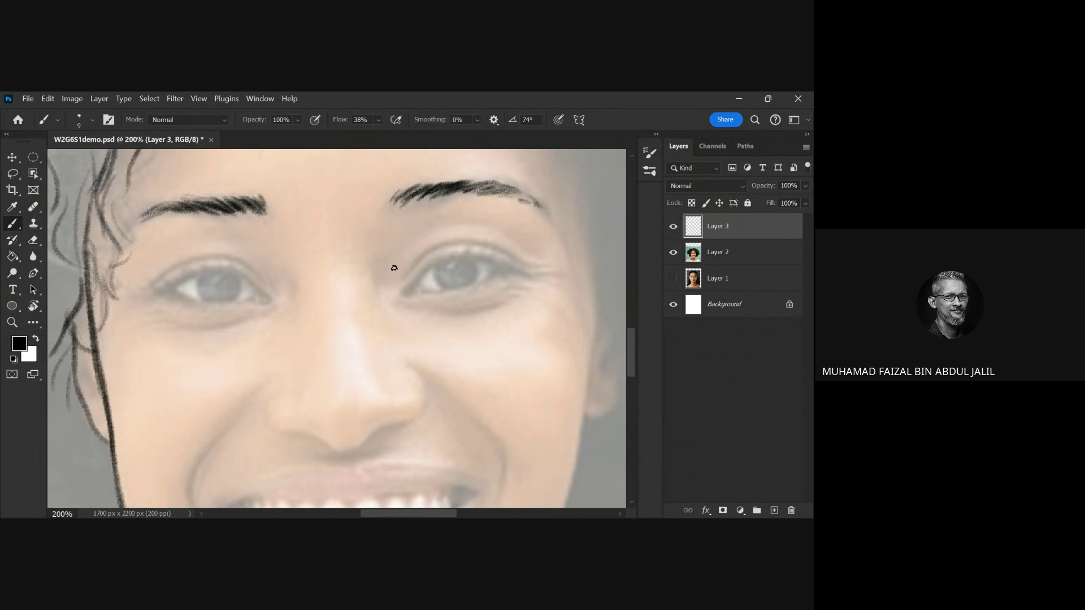
{"action": "left_click", "coordinate": [250, 303]}
{"action": "left_click_drag", "start_coordinate": [305, 249], "coordinate": [468, 239]}
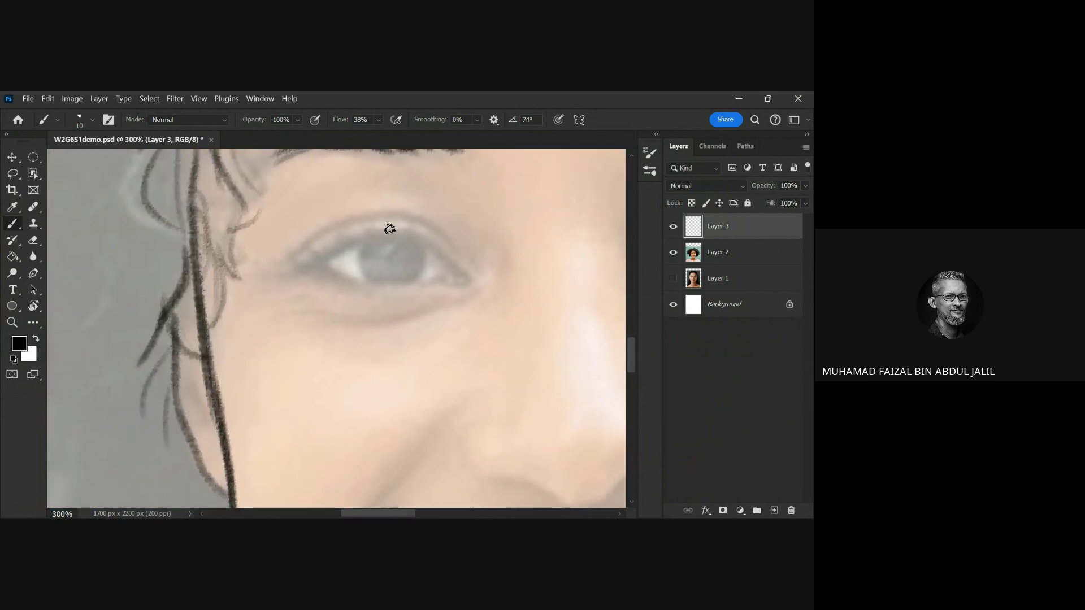
{"action": "key", "text": "ctrl+minus"}
{"action": "key", "text": "ctrl+minus"}
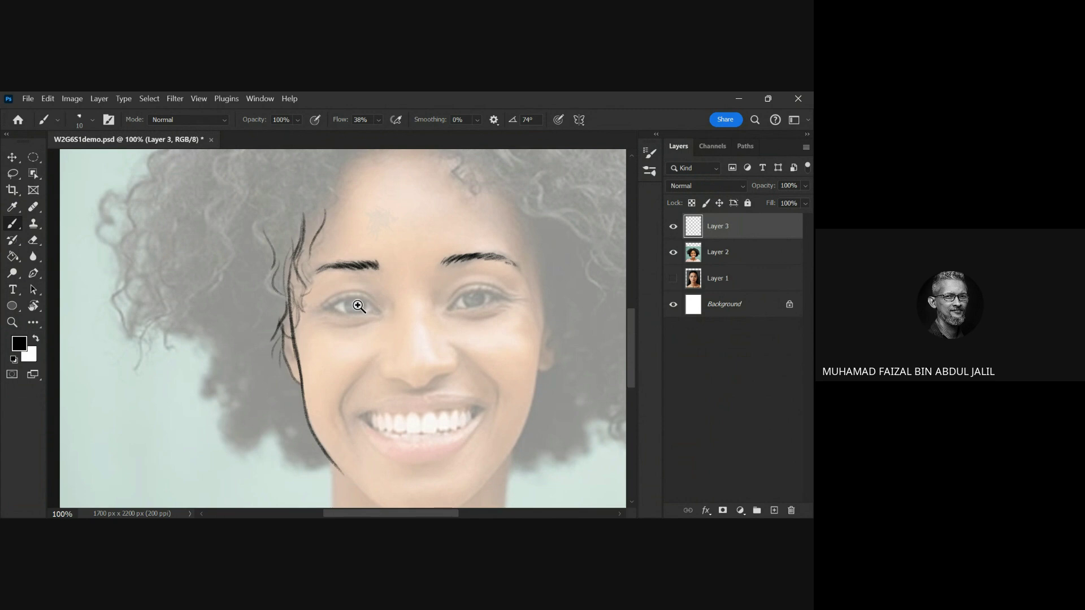
{"action": "scroll", "coordinate": [361, 305], "scroll_direction": "up", "scroll_amount": 3}
{"action": "left_click_drag", "start_coordinate": [403, 281], "coordinate": [499, 221]}
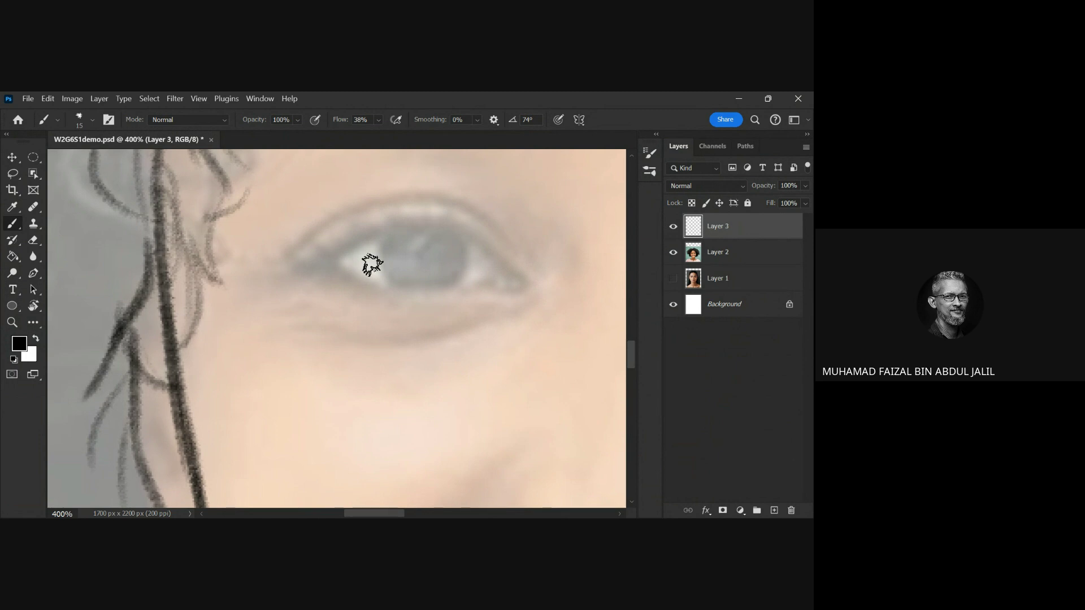
{"action": "key", "text": "bracketright"}
{"action": "mouse_move", "coordinate": [435, 223]}
{"action": "left_mouse_down"}
{"action": "mouse_move", "coordinate": [363, 235]}
{"action": "mouse_move", "coordinate": [306, 270]}
{"action": "left_mouse_up"}
{"action": "key", "text": "ctrl+z"}
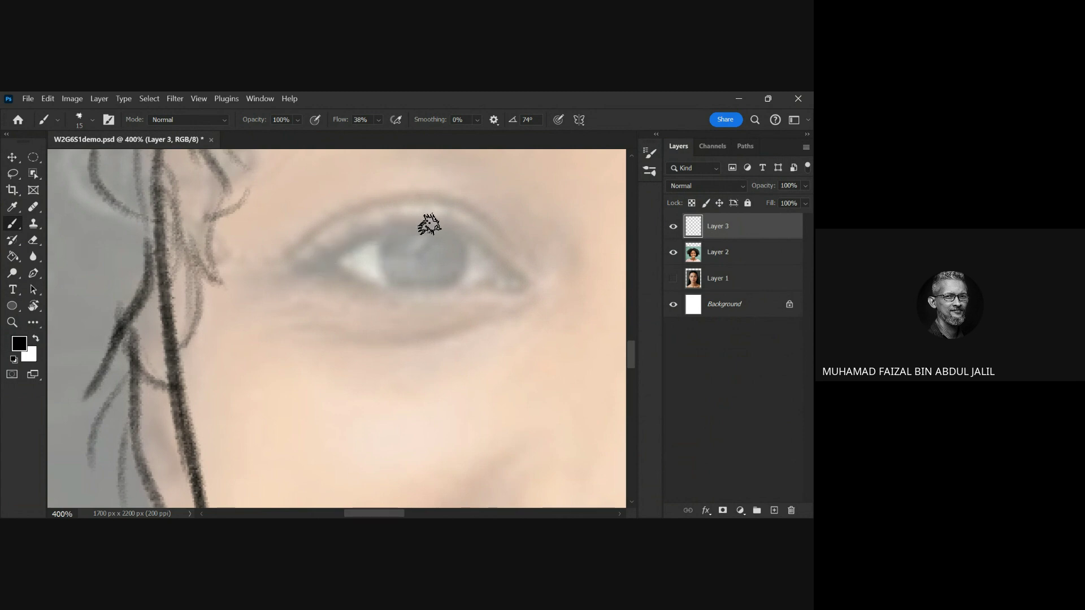
{"action": "mouse_move", "coordinate": [432, 220]}
{"action": "left_mouse_down"}
{"action": "mouse_move", "coordinate": [384, 228]}
{"action": "mouse_move", "coordinate": [326, 261]}
{"action": "mouse_move", "coordinate": [435, 217]}
{"action": "mouse_move", "coordinate": [399, 225]}
{"action": "mouse_move", "coordinate": [463, 218]}
{"action": "mouse_move", "coordinate": [518, 283]}
{"action": "left_mouse_up"}
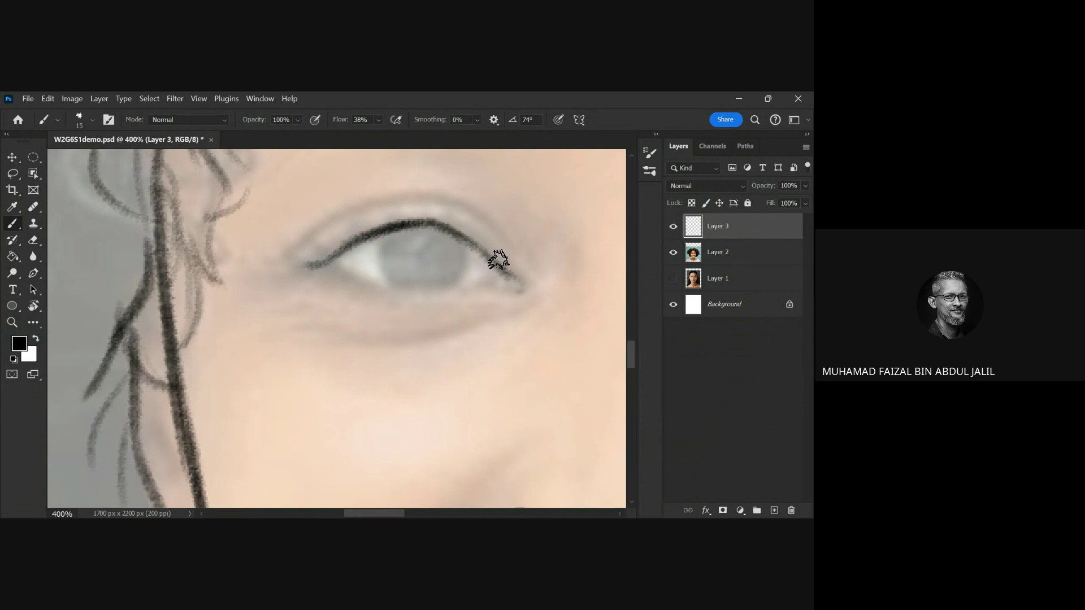
{"action": "mouse_move", "coordinate": [330, 257]}
{"action": "left_mouse_down"}
{"action": "mouse_move", "coordinate": [383, 230]}
{"action": "mouse_move", "coordinate": [417, 232]}
{"action": "mouse_move", "coordinate": [383, 240]}
{"action": "mouse_move", "coordinate": [446, 242]}
{"action": "left_mouse_up"}
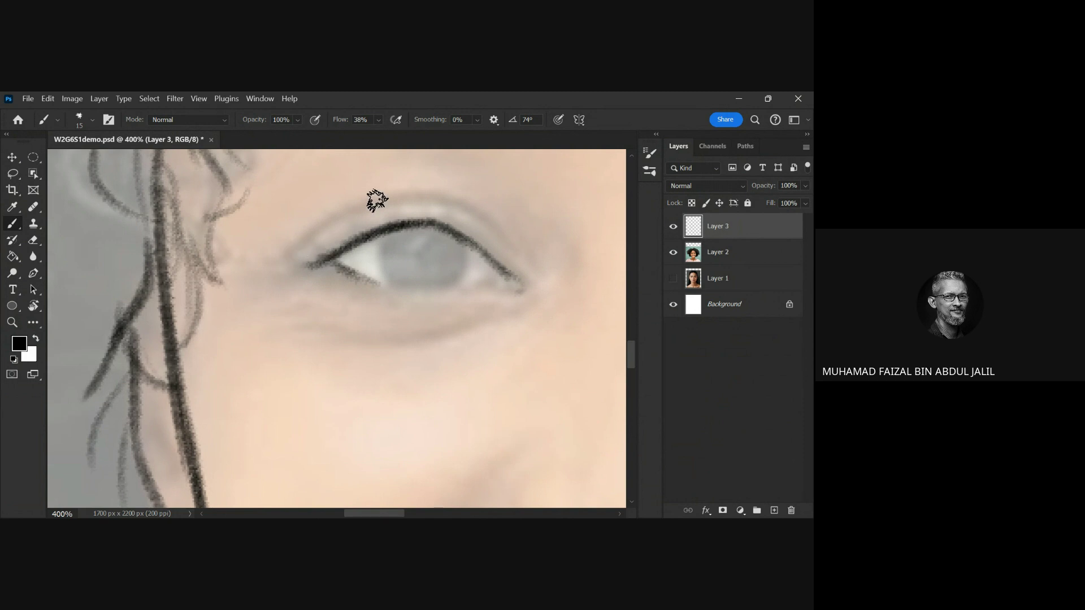
- Reduce the brush to size 10 and draw the left eye's upper eyelid crease, lower lid and inner corner
{"action": "key", "text": "bracketleft"}
{"action": "mouse_move", "coordinate": [409, 196]}
{"action": "left_mouse_down"}
{"action": "mouse_move", "coordinate": [299, 241]}
{"action": "mouse_move", "coordinate": [429, 194]}
{"action": "mouse_move", "coordinate": [508, 250]}
{"action": "mouse_move", "coordinate": [419, 209]}
{"action": "left_mouse_up"}
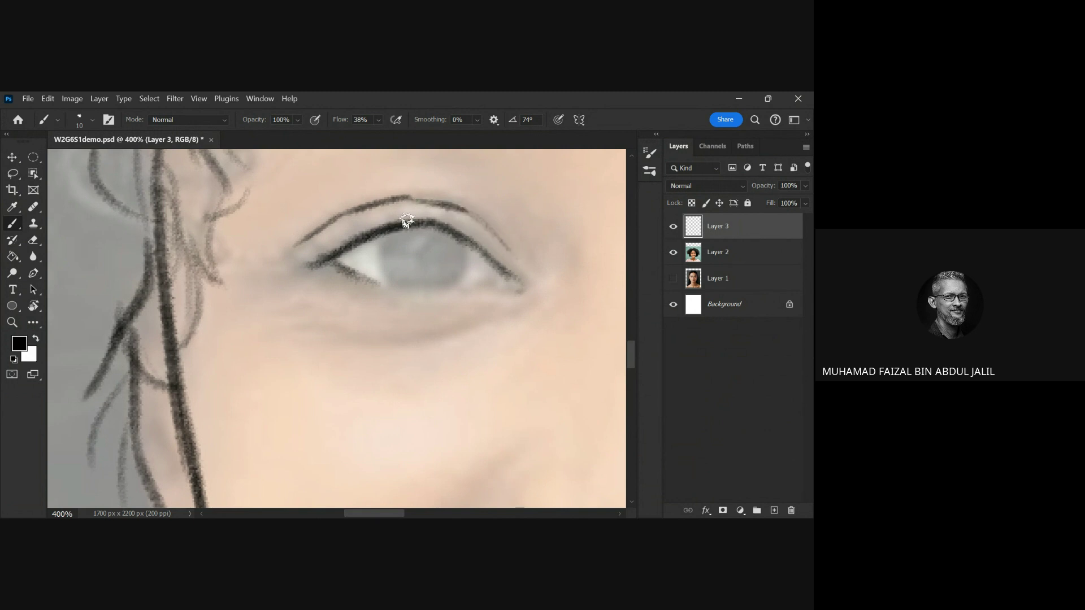
{"action": "mouse_move", "coordinate": [397, 289]}
{"action": "left_mouse_down"}
{"action": "mouse_move", "coordinate": [516, 280]}
{"action": "mouse_move", "coordinate": [508, 282]}
{"action": "left_mouse_up"}
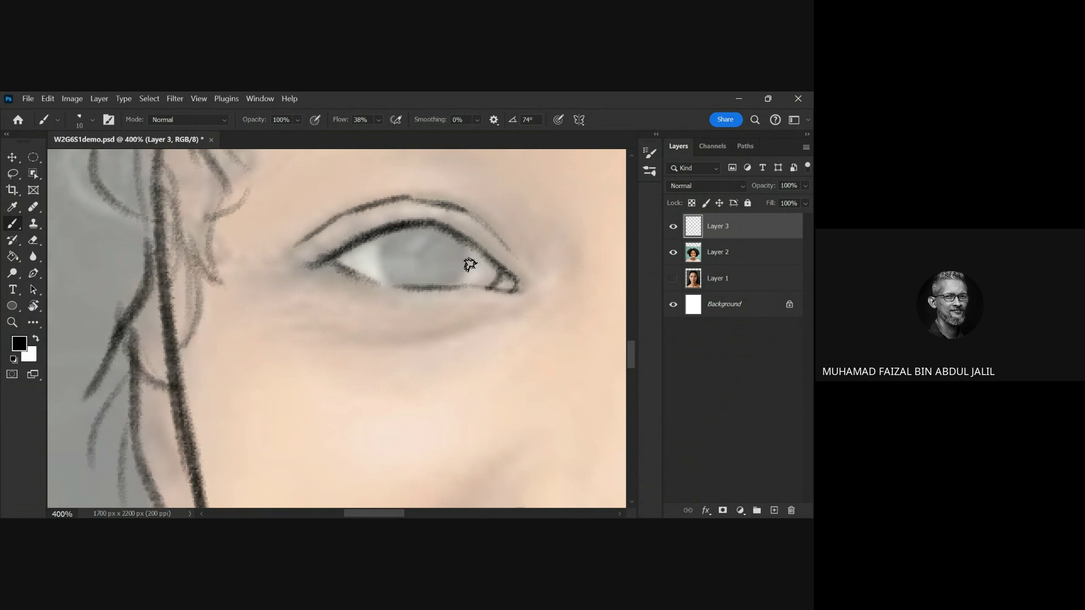
{"action": "mouse_move", "coordinate": [492, 272]}
{"action": "left_mouse_down"}
{"action": "mouse_move", "coordinate": [509, 285]}
{"action": "mouse_move", "coordinate": [484, 283]}
{"action": "left_mouse_up"}
- Outline the left eye's iris and pupil, and add the remaining lower-lid line and under-eye crease
{"action": "left_click_drag", "start_coordinate": [462, 235], "coordinate": [452, 278]}
{"action": "mouse_move", "coordinate": [390, 234]}
{"action": "left_mouse_down"}
{"action": "mouse_move", "coordinate": [394, 277]}
{"action": "mouse_move", "coordinate": [378, 242]}
{"action": "mouse_move", "coordinate": [308, 258]}
{"action": "mouse_move", "coordinate": [332, 252]}
{"action": "mouse_move", "coordinate": [296, 250]}
{"action": "mouse_move", "coordinate": [372, 286]}
{"action": "left_mouse_up"}
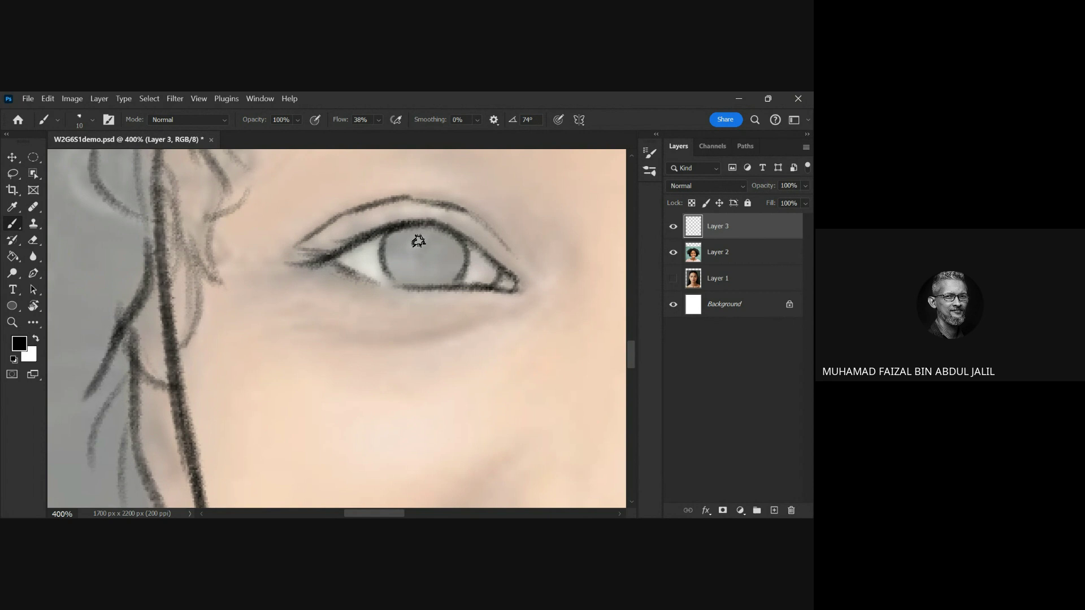
{"action": "mouse_move", "coordinate": [417, 240]}
{"action": "left_mouse_down"}
{"action": "mouse_move", "coordinate": [408, 262]}
{"action": "mouse_move", "coordinate": [421, 272]}
{"action": "mouse_move", "coordinate": [438, 251]}
{"action": "mouse_move", "coordinate": [426, 235]}
{"action": "mouse_move", "coordinate": [435, 254]}
{"action": "mouse_move", "coordinate": [423, 242]}
{"action": "mouse_move", "coordinate": [426, 252]}
{"action": "left_mouse_up"}
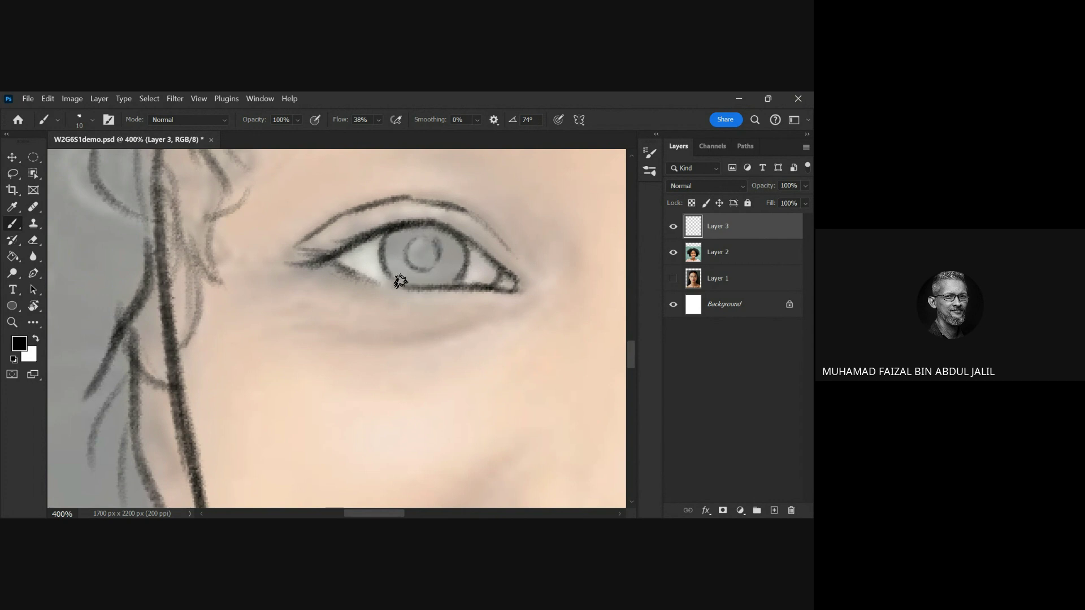
{"action": "left_click_drag", "start_coordinate": [329, 275], "coordinate": [390, 288]}
{"action": "left_click_drag", "start_coordinate": [514, 309], "coordinate": [429, 338]}
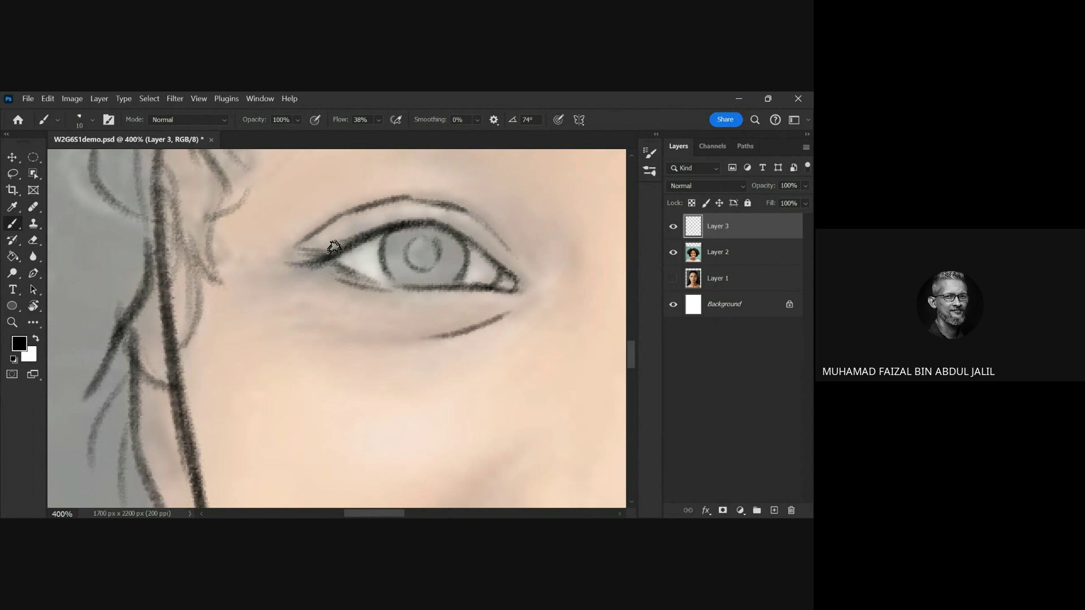
- Trace the lower edge of the nose and the curves of both nostril wings, darkening the lines with repeated strokes
{"action": "left_click_drag", "start_coordinate": [477, 293], "coordinate": [432, 184]}
{"action": "left_click_drag", "start_coordinate": [414, 288], "coordinate": [356, 249]}
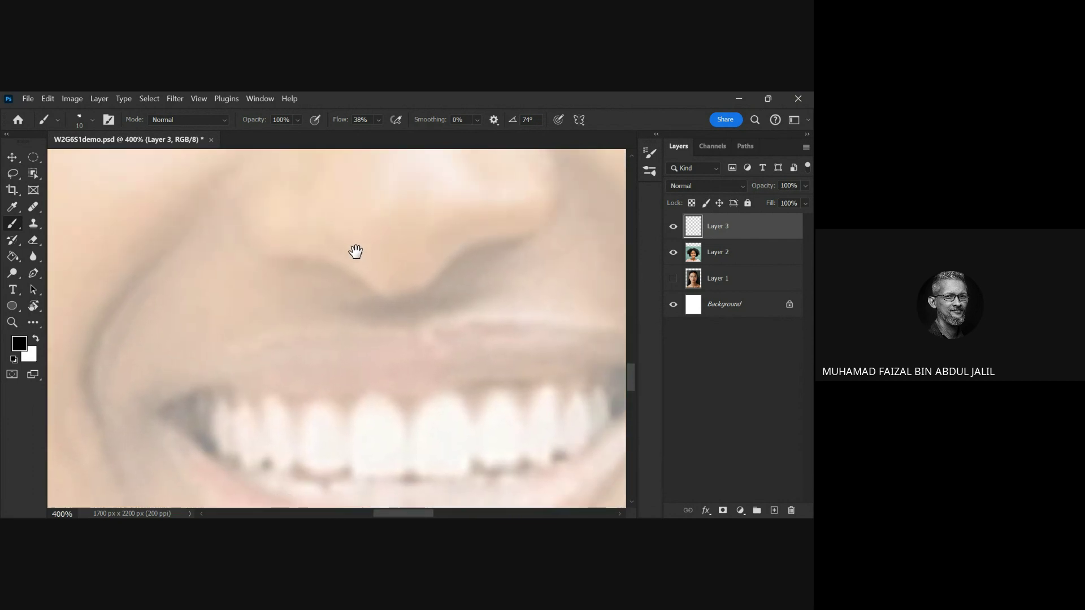
{"action": "mouse_move", "coordinate": [275, 259]}
{"action": "left_mouse_down"}
{"action": "mouse_move", "coordinate": [363, 293]}
{"action": "mouse_move", "coordinate": [439, 281]}
{"action": "mouse_move", "coordinate": [487, 244]}
{"action": "left_mouse_up"}
{"action": "mouse_move", "coordinate": [249, 183]}
{"action": "left_mouse_down"}
{"action": "mouse_move", "coordinate": [235, 222]}
{"action": "mouse_move", "coordinate": [252, 260]}
{"action": "left_mouse_up"}
{"action": "left_click_drag", "start_coordinate": [545, 160], "coordinate": [525, 244]}
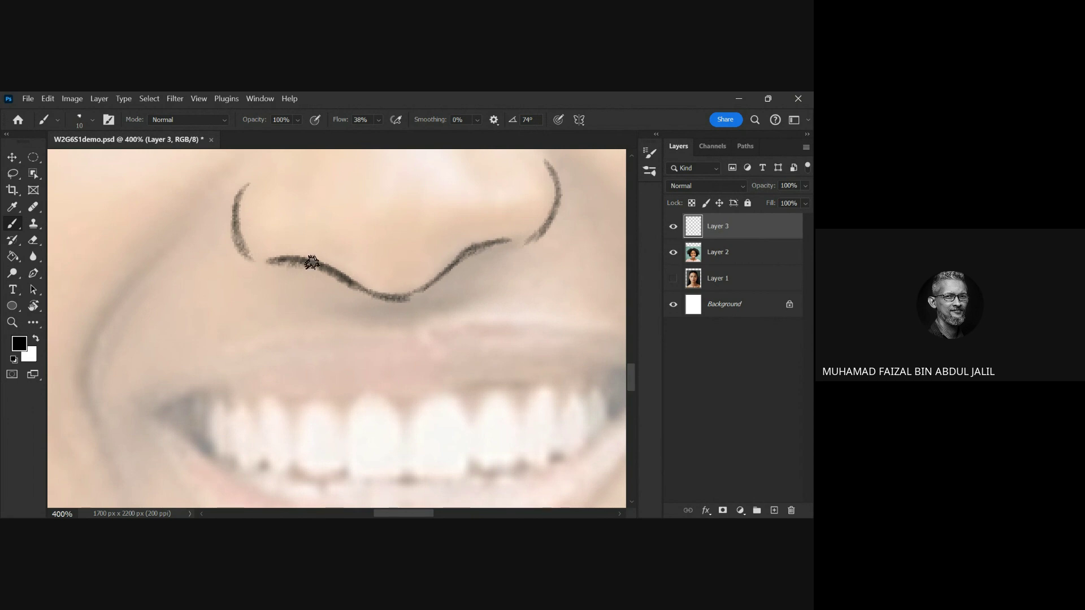
{"action": "left_click_drag", "start_coordinate": [458, 254], "coordinate": [443, 296]}
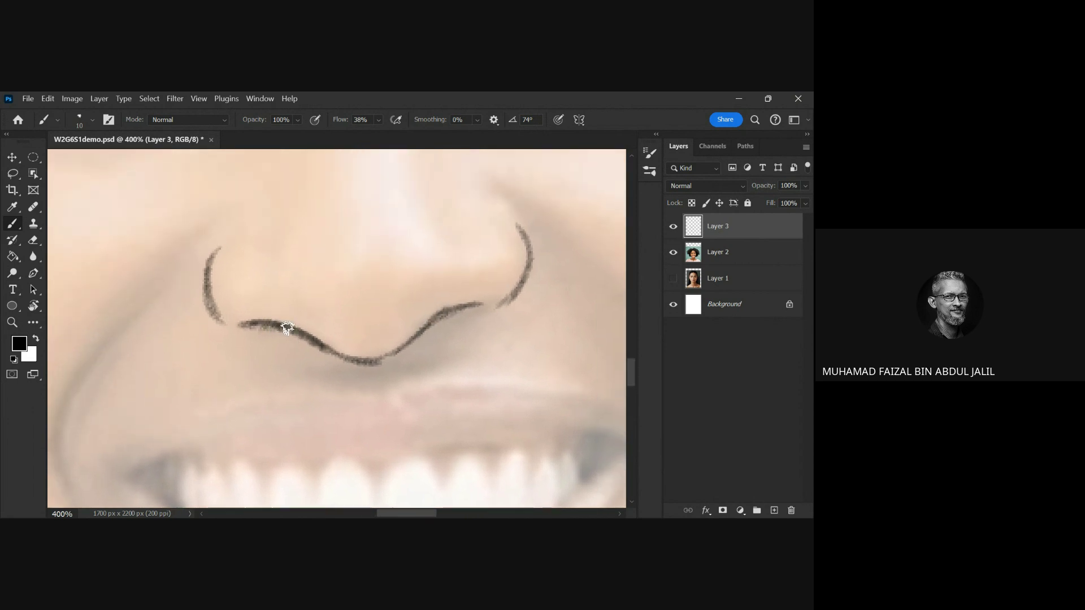
{"action": "mouse_move", "coordinate": [311, 339]}
{"action": "left_mouse_down"}
{"action": "mouse_move", "coordinate": [350, 356]}
{"action": "mouse_move", "coordinate": [395, 344]}
{"action": "mouse_move", "coordinate": [355, 359]}
{"action": "left_mouse_up"}
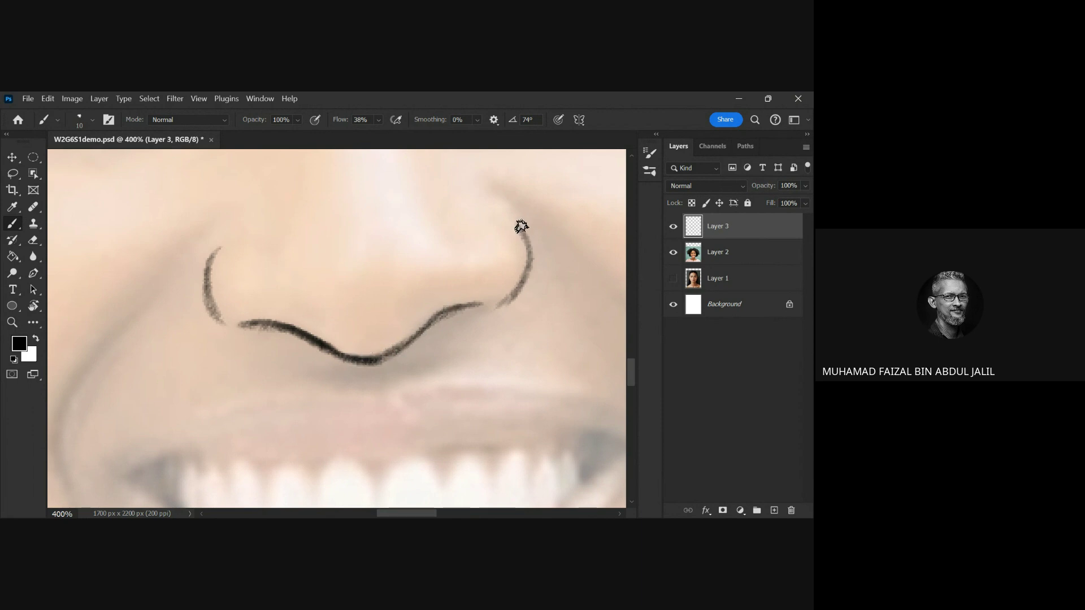
{"action": "left_click_drag", "start_coordinate": [527, 257], "coordinate": [477, 309]}
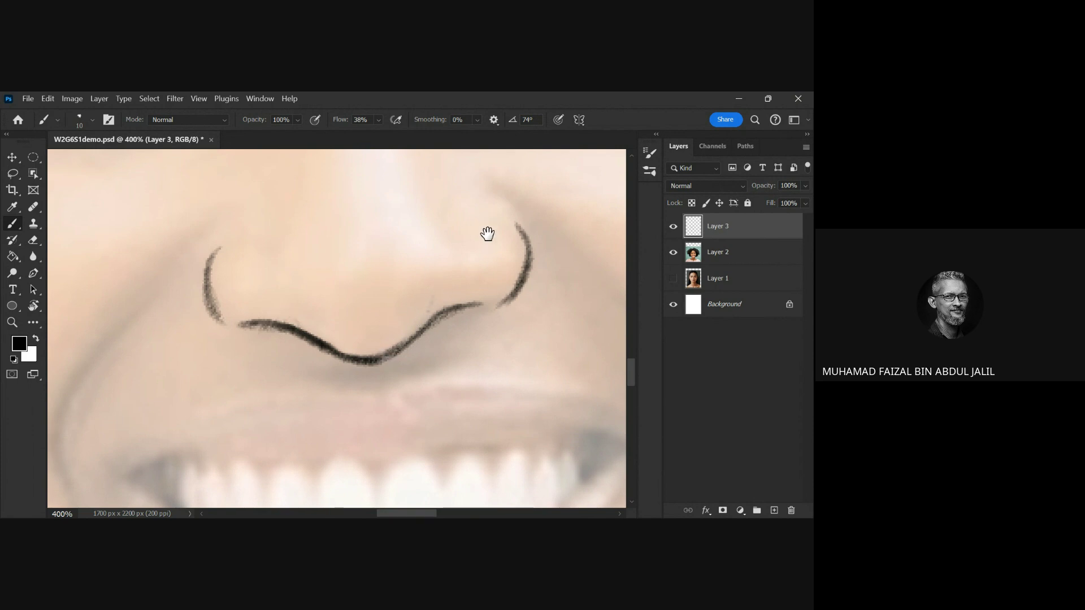
{"action": "left_click_drag", "start_coordinate": [486, 235], "coordinate": [453, 351]}
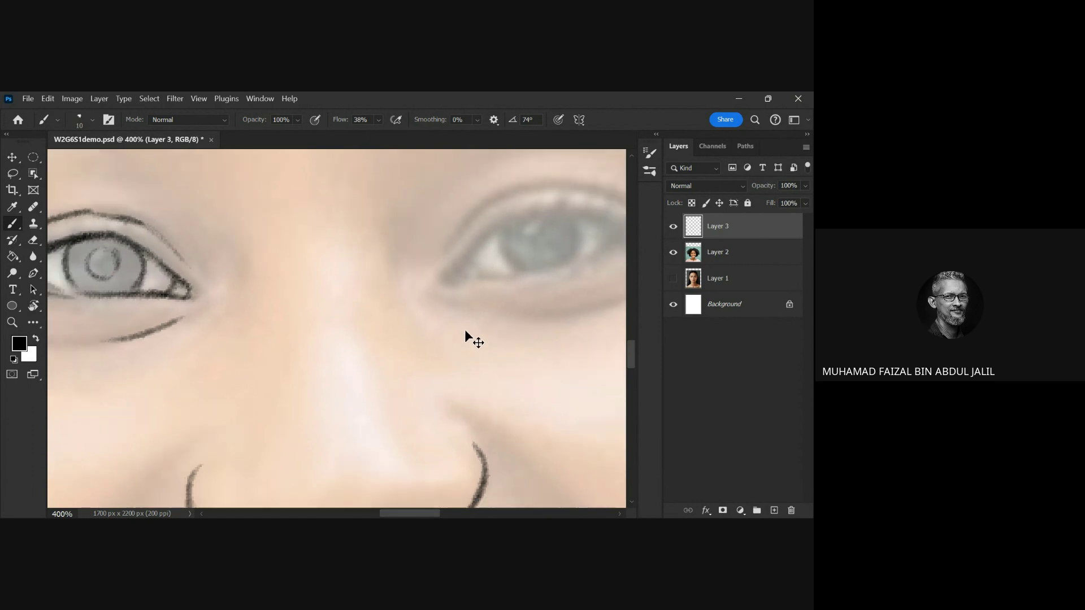
{"action": "key", "text": "ctrl+minus"}
{"action": "left_click_drag", "start_coordinate": [247, 202], "coordinate": [255, 335]}
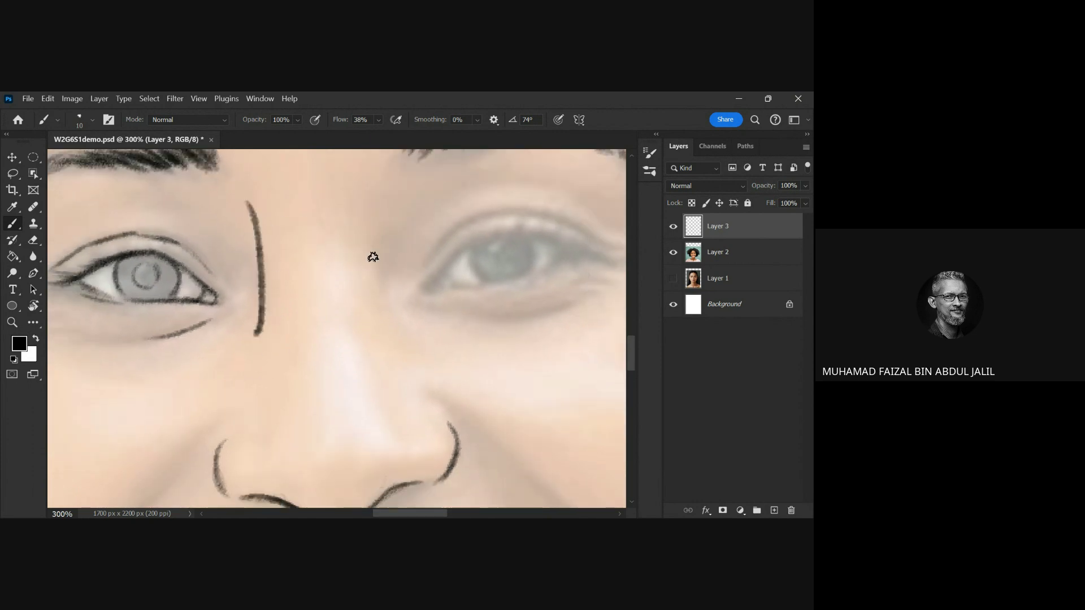
{"action": "left_click_drag", "start_coordinate": [385, 195], "coordinate": [402, 327]}
{"action": "key", "text": "ctrl+z"}
{"action": "key", "text": "ctrl+z"}
{"action": "scroll", "coordinate": [378, 257], "scroll_direction": "up", "scroll_amount": 2}
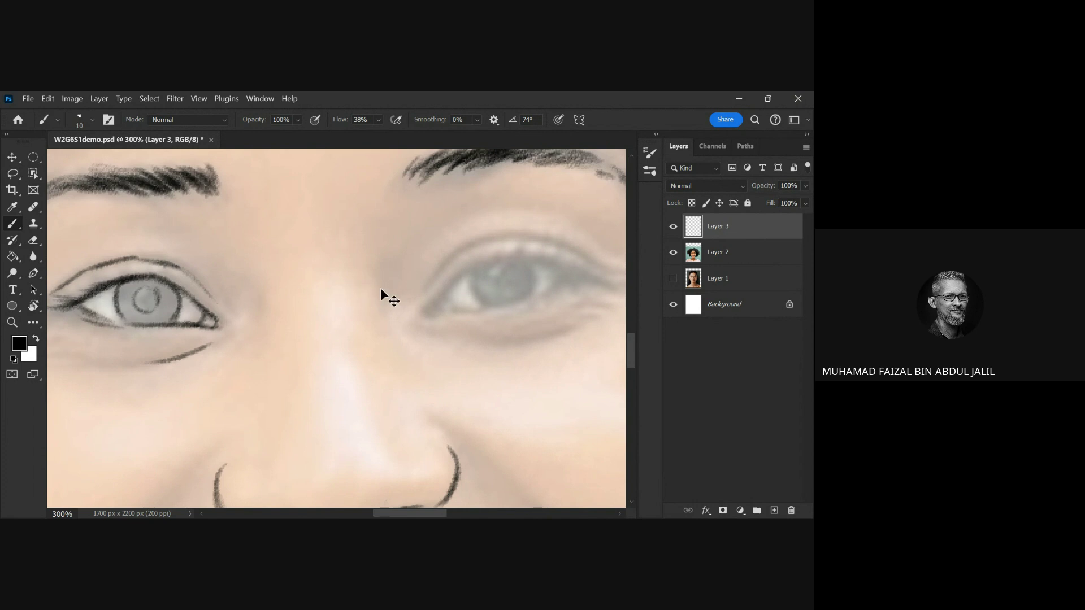
- Extend the right eyebrow's inner end downward and add faint contour lines along both sides of the nose bridge
{"action": "key", "text": "ctrl+minus"}
{"action": "key", "text": "ctrl+minus"}
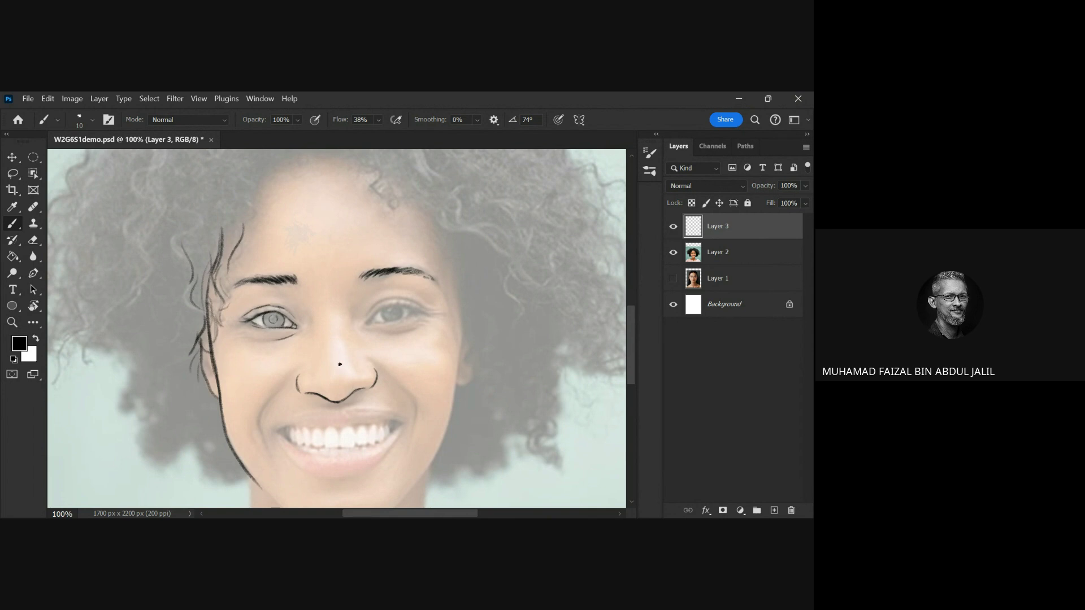
{"action": "key", "text": "ctrl+plus"}
{"action": "key", "text": "ctrl+plus"}
{"action": "left_click_drag", "start_coordinate": [376, 222], "coordinate": [370, 314]}
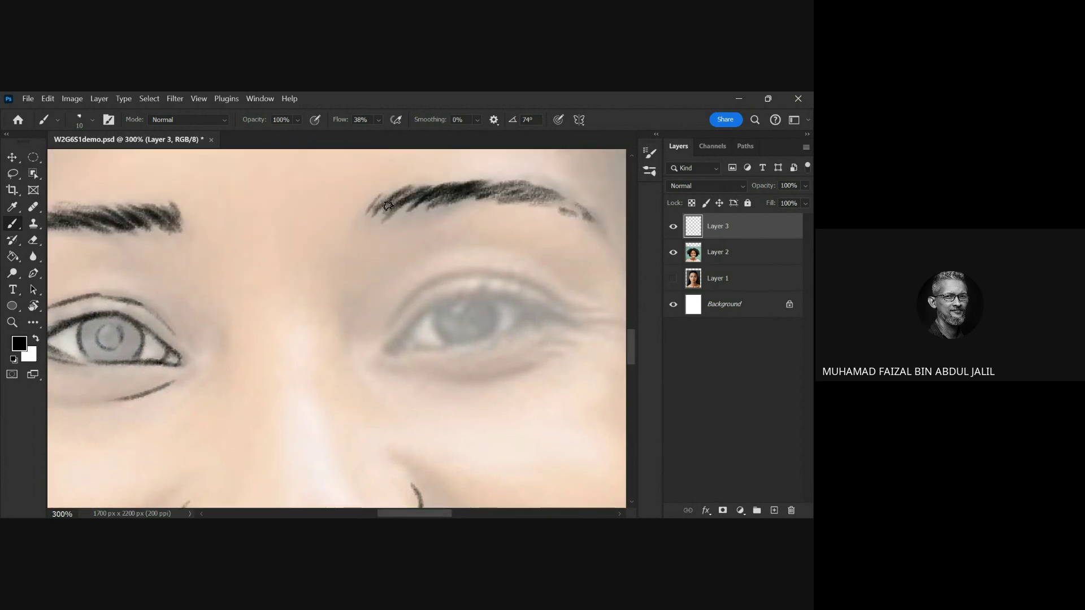
{"action": "left_click_drag", "start_coordinate": [378, 214], "coordinate": [353, 256]}
{"action": "left_click_drag", "start_coordinate": [335, 308], "coordinate": [338, 342]}
{"action": "scroll", "coordinate": [342, 235], "scroll_direction": "down", "scroll_amount": 5}
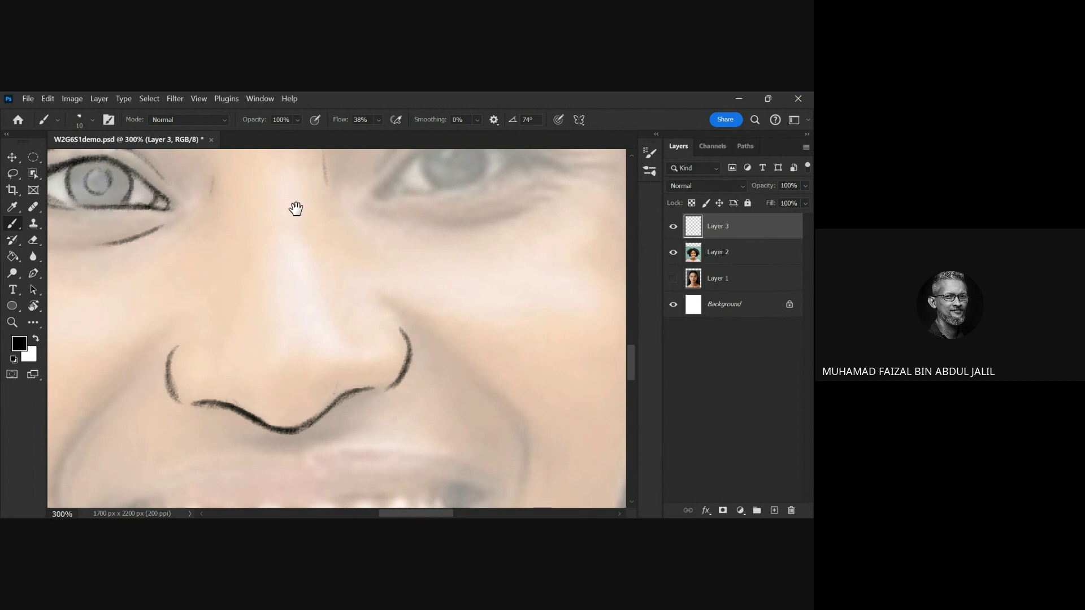
- Trace the right eye's upper lash line, inner corner, lower lid and iris, touching up the left eye's upper lash line
{"action": "scroll", "coordinate": [298, 277], "scroll_direction": "up", "scroll_amount": 4}
{"action": "scroll", "coordinate": [375, 310], "scroll_direction": "down", "scroll_amount": 3}
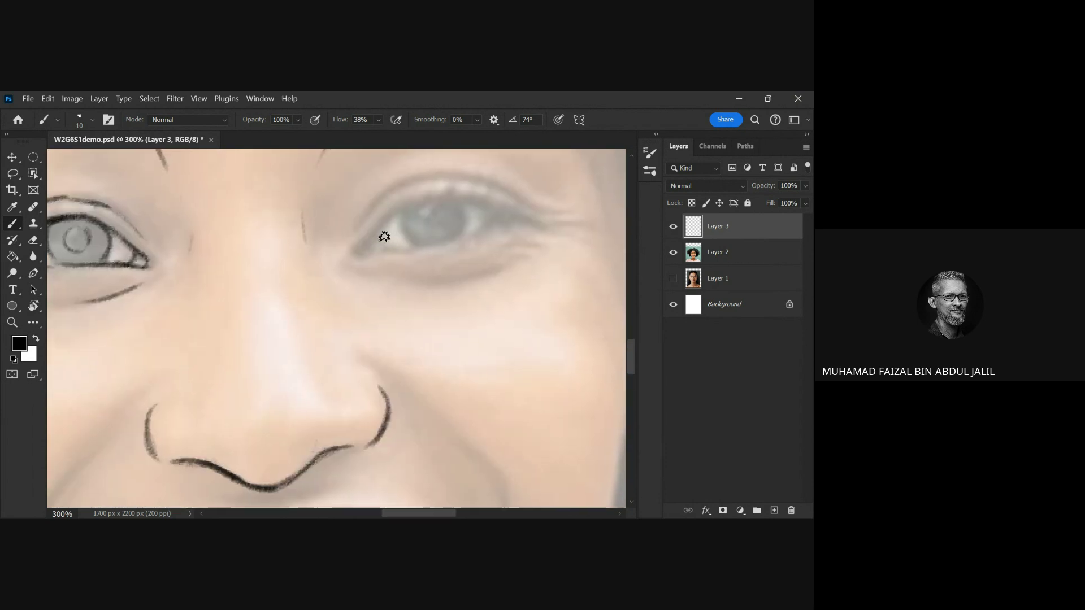
{"action": "mouse_move", "coordinate": [351, 247]}
{"action": "left_mouse_down"}
{"action": "mouse_move", "coordinate": [426, 198]}
{"action": "mouse_move", "coordinate": [479, 199]}
{"action": "mouse_move", "coordinate": [538, 220]}
{"action": "left_mouse_up"}
{"action": "left_click_drag", "start_coordinate": [373, 236], "coordinate": [378, 253]}
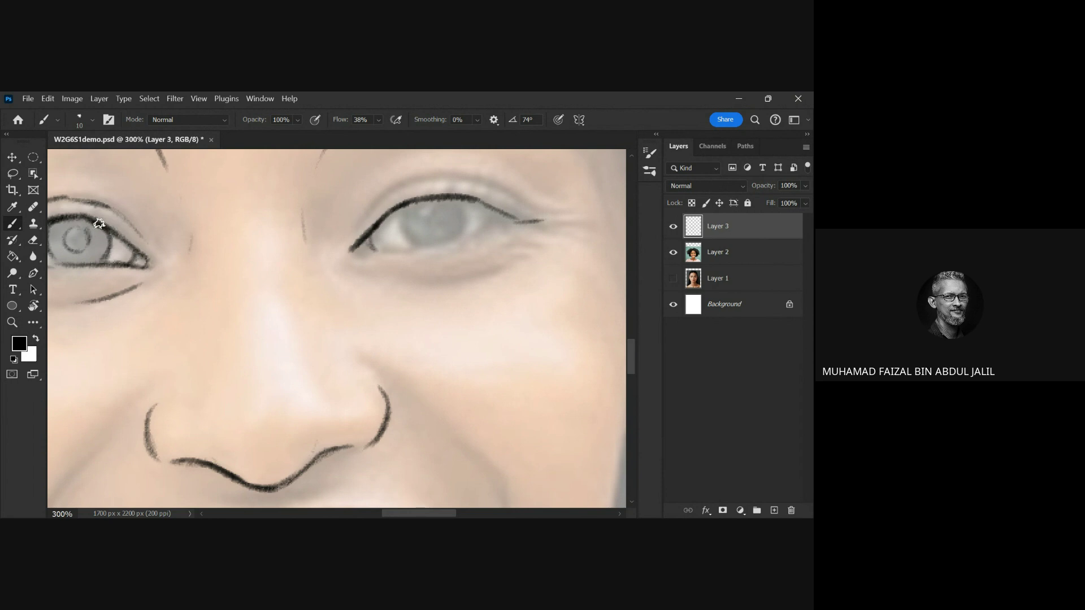
{"action": "left_click_drag", "start_coordinate": [107, 216], "coordinate": [63, 220]}
{"action": "left_click_drag", "start_coordinate": [378, 252], "coordinate": [403, 252]}
{"action": "mouse_move", "coordinate": [499, 219]}
{"action": "left_mouse_down"}
{"action": "mouse_move", "coordinate": [473, 239]}
{"action": "mouse_move", "coordinate": [468, 198]}
{"action": "mouse_move", "coordinate": [402, 217]}
{"action": "mouse_move", "coordinate": [410, 249]}
{"action": "left_mouse_up"}
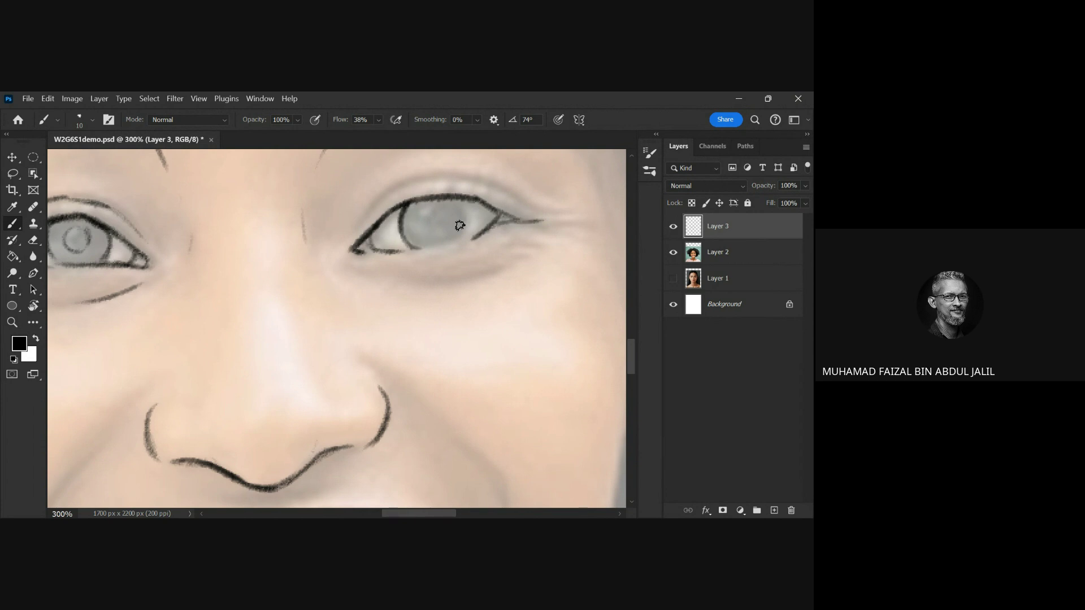
{"action": "mouse_move", "coordinate": [452, 199]}
{"action": "left_mouse_down"}
{"action": "mouse_move", "coordinate": [461, 229]}
{"action": "mouse_move", "coordinate": [431, 249]}
{"action": "mouse_move", "coordinate": [442, 244]}
{"action": "left_mouse_up"}
- Draw the right eye's upper eyelid crease, pupil and under-eye crease to match the left eye
{"action": "scroll", "coordinate": [199, 233], "scroll_direction": "left", "scroll_amount": 5}
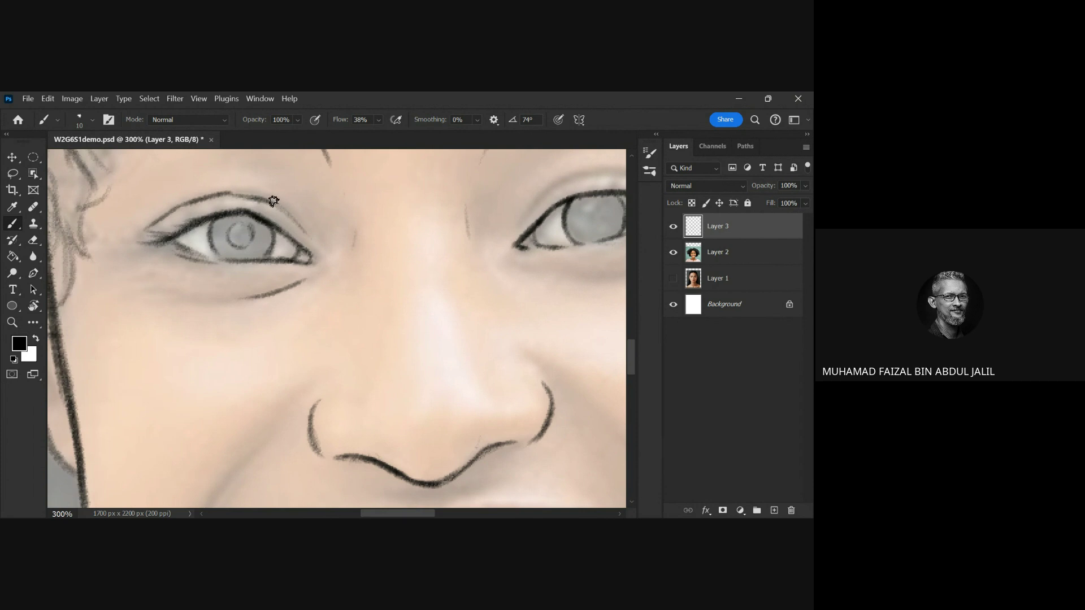
{"action": "scroll", "coordinate": [387, 199], "scroll_direction": "right", "scroll_amount": 5}
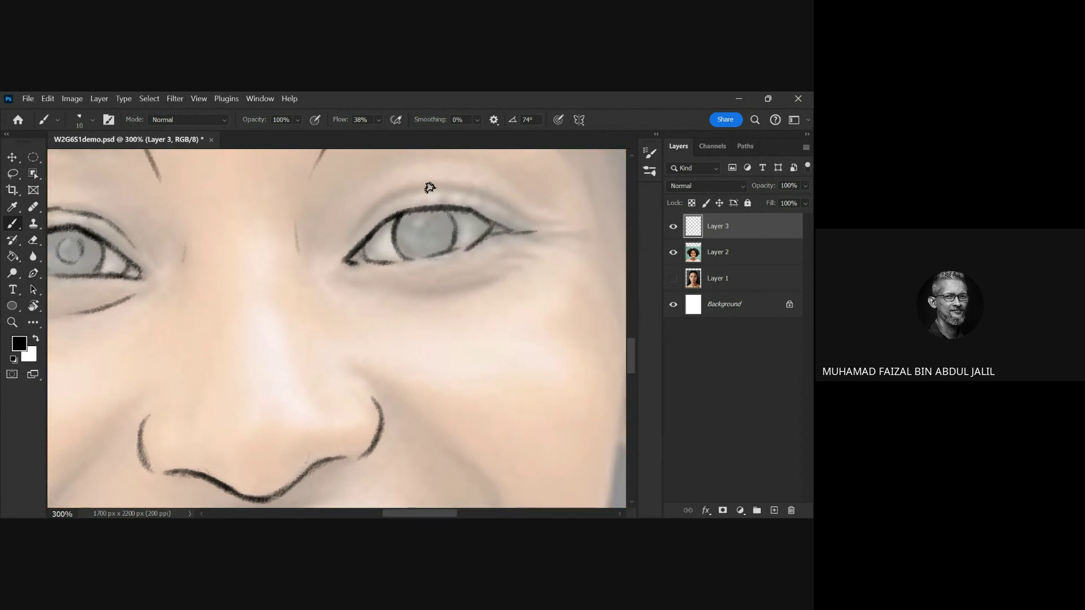
{"action": "mouse_move", "coordinate": [429, 188]}
{"action": "left_mouse_down"}
{"action": "mouse_move", "coordinate": [402, 192]}
{"action": "mouse_move", "coordinate": [349, 234]}
{"action": "left_mouse_up"}
{"action": "left_click_drag", "start_coordinate": [440, 187], "coordinate": [531, 214]}
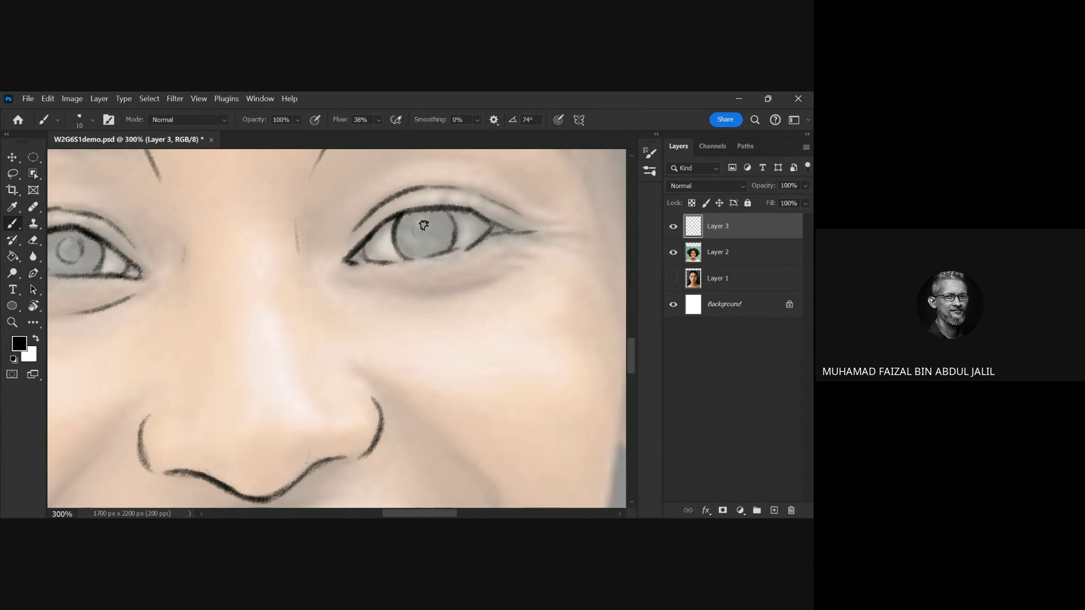
{"action": "left_click_drag", "start_coordinate": [426, 219], "coordinate": [430, 220]}
{"action": "mouse_move", "coordinate": [376, 287]}
{"action": "left_mouse_down"}
{"action": "mouse_move", "coordinate": [462, 290]}
{"action": "mouse_move", "coordinate": [452, 288]}
{"action": "left_mouse_up"}
- Trace the curved smile lines on both sides of the mouth
{"action": "left_click_drag", "start_coordinate": [364, 314], "coordinate": [484, 221]}
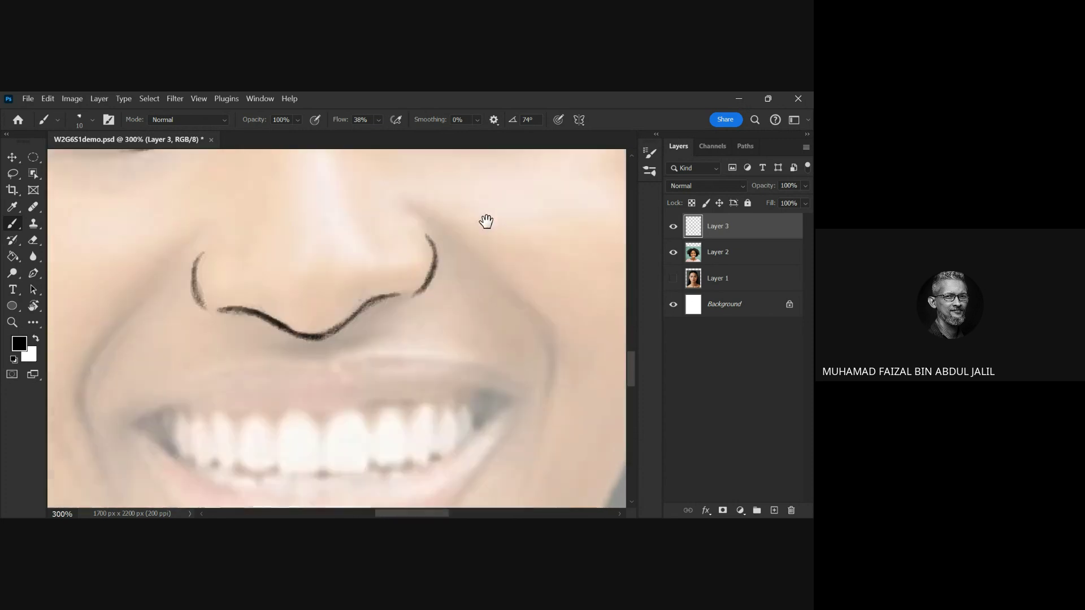
{"action": "left_click_drag", "start_coordinate": [416, 310], "coordinate": [472, 240]}
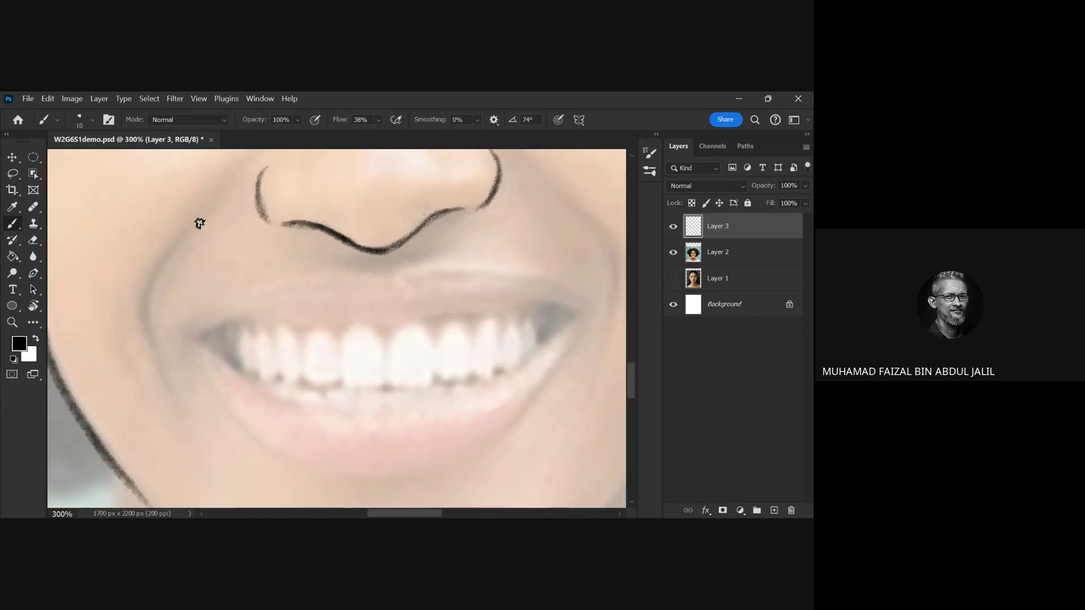
{"action": "mouse_move", "coordinate": [150, 282]}
{"action": "left_mouse_down"}
{"action": "mouse_move", "coordinate": [143, 312]}
{"action": "mouse_move", "coordinate": [174, 420]}
{"action": "left_mouse_up"}
{"action": "left_click_drag", "start_coordinate": [151, 288], "coordinate": [178, 242]}
{"action": "mouse_move", "coordinate": [582, 214]}
{"action": "left_mouse_down"}
{"action": "mouse_move", "coordinate": [601, 238]}
{"action": "mouse_move", "coordinate": [602, 342]}
{"action": "left_mouse_up"}
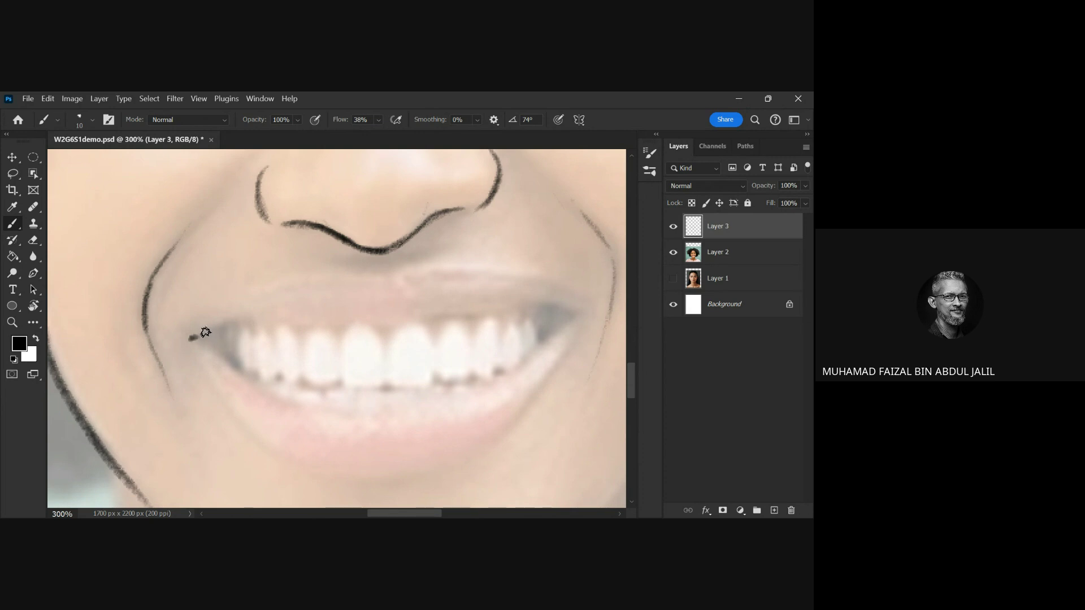
- Outline the mouth opening along the upper lip's lower edge and the lower lip's upper edge, from corner to corner
{"action": "mouse_move", "coordinate": [191, 337]}
{"action": "left_mouse_down"}
{"action": "mouse_move", "coordinate": [250, 321]}
{"action": "mouse_move", "coordinate": [548, 305]}
{"action": "mouse_move", "coordinate": [577, 317]}
{"action": "left_mouse_up"}
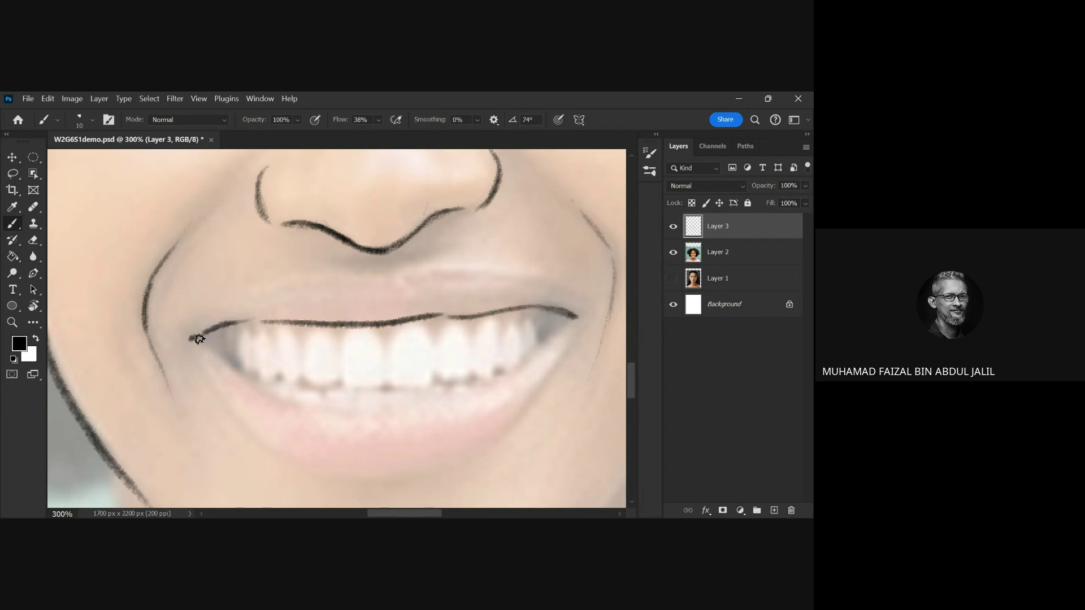
{"action": "mouse_move", "coordinate": [199, 338]}
{"action": "left_mouse_down"}
{"action": "mouse_move", "coordinate": [234, 370]}
{"action": "mouse_move", "coordinate": [441, 411]}
{"action": "left_mouse_up"}
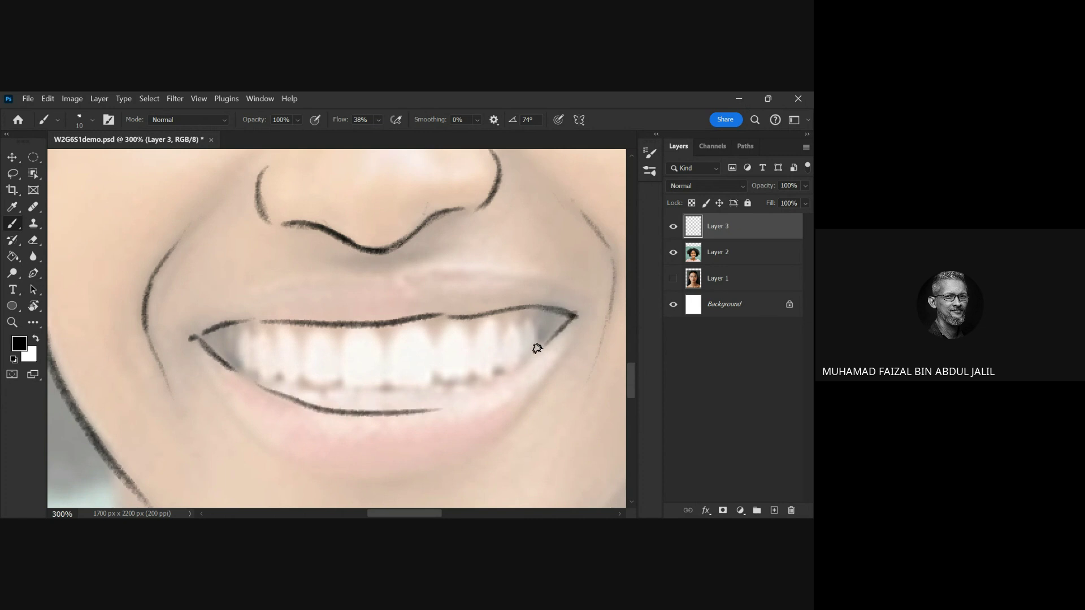
{"action": "mouse_move", "coordinate": [575, 314]}
{"action": "left_mouse_down"}
{"action": "mouse_move", "coordinate": [477, 394]}
{"action": "mouse_move", "coordinate": [392, 407]}
{"action": "left_mouse_up"}
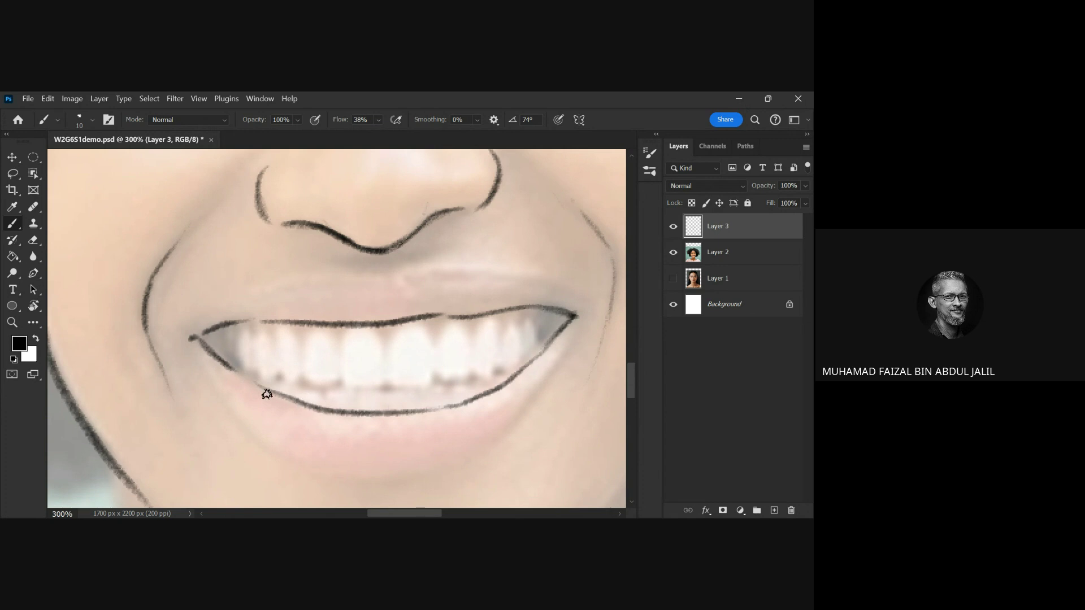
- Trace the outer contours of the lower lip and the upper lip
{"action": "scroll", "coordinate": [266, 369], "scroll_direction": "down", "scroll_amount": 2}
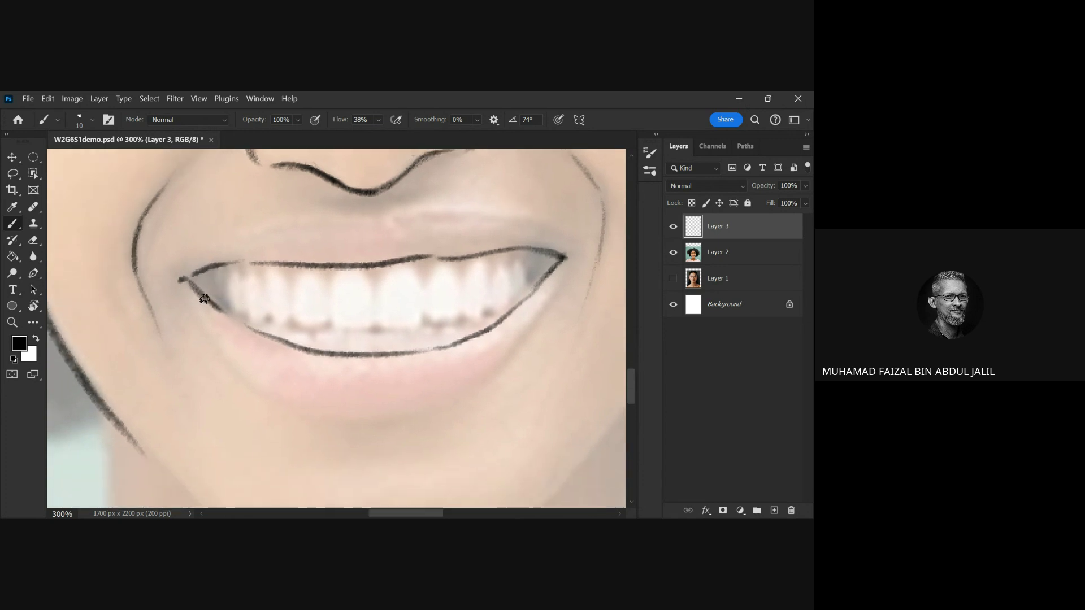
{"action": "left_click_drag", "start_coordinate": [185, 295], "coordinate": [231, 371]}
{"action": "left_click_drag", "start_coordinate": [563, 273], "coordinate": [468, 391]}
{"action": "mouse_move", "coordinate": [228, 367]}
{"action": "left_mouse_down"}
{"action": "mouse_move", "coordinate": [339, 416]}
{"action": "mouse_move", "coordinate": [412, 408]}
{"action": "left_mouse_up"}
{"action": "left_click_drag", "start_coordinate": [482, 378], "coordinate": [435, 405]}
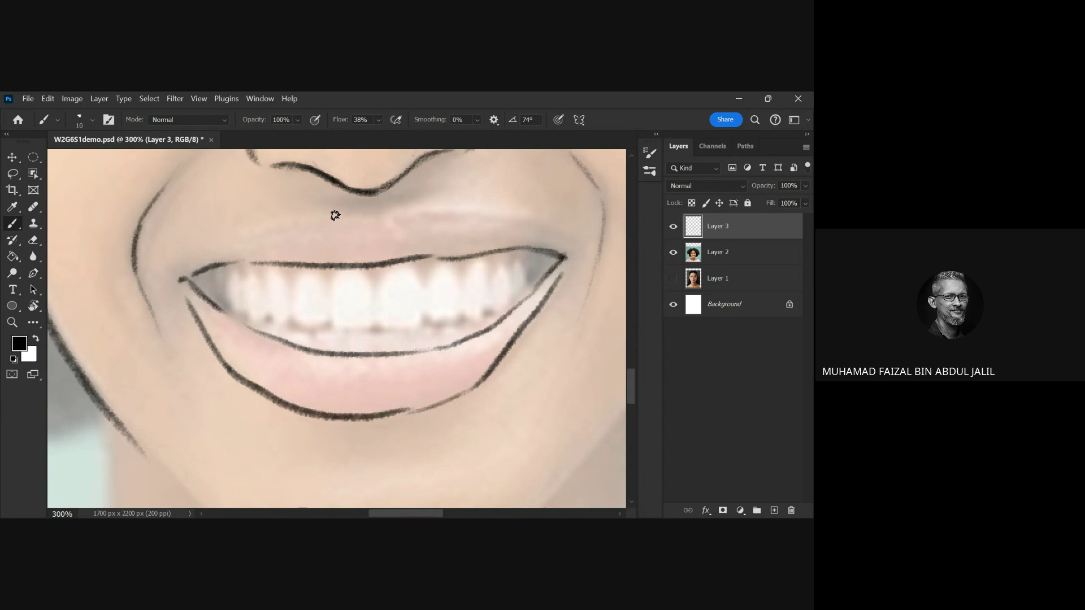
{"action": "mouse_move", "coordinate": [335, 215]}
{"action": "left_mouse_down"}
{"action": "mouse_move", "coordinate": [440, 206]}
{"action": "mouse_move", "coordinate": [518, 222]}
{"action": "mouse_move", "coordinate": [568, 249]}
{"action": "left_mouse_up"}
{"action": "mouse_move", "coordinate": [339, 218]}
{"action": "left_mouse_down"}
{"action": "mouse_move", "coordinate": [269, 224]}
{"action": "mouse_move", "coordinate": [172, 278]}
{"action": "left_mouse_up"}
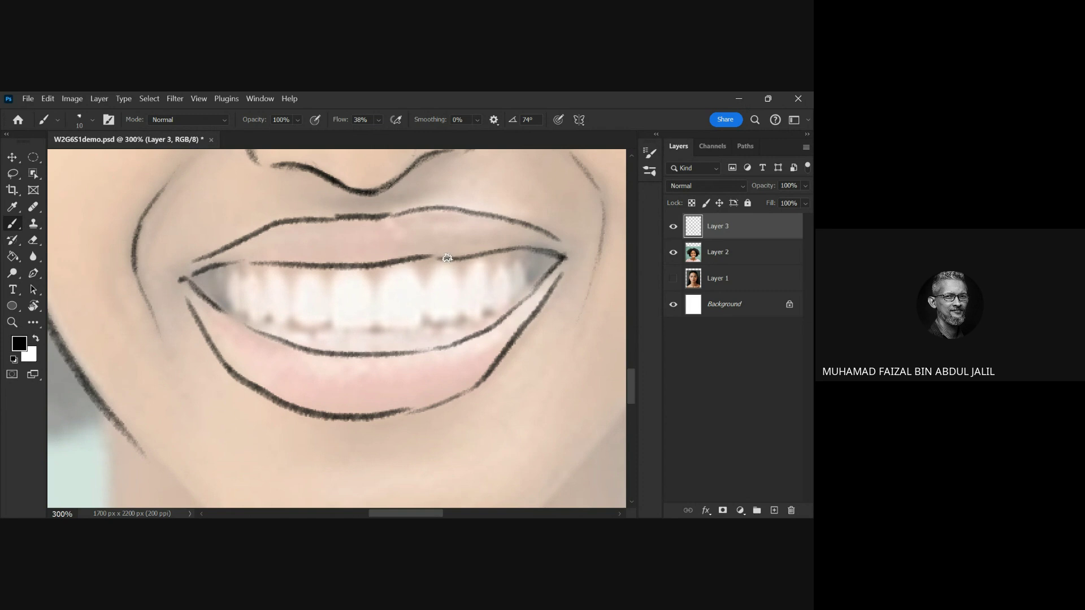
- Retrace the thin and broken parts of the lip outlines to close their gaps
{"action": "left_click_drag", "start_coordinate": [447, 258], "coordinate": [412, 260]}
{"action": "left_click_drag", "start_coordinate": [283, 345], "coordinate": [418, 358]}
{"action": "mouse_move", "coordinate": [384, 413]}
{"action": "left_mouse_down"}
{"action": "mouse_move", "coordinate": [430, 408]}
{"action": "mouse_move", "coordinate": [376, 422]}
{"action": "left_mouse_up"}
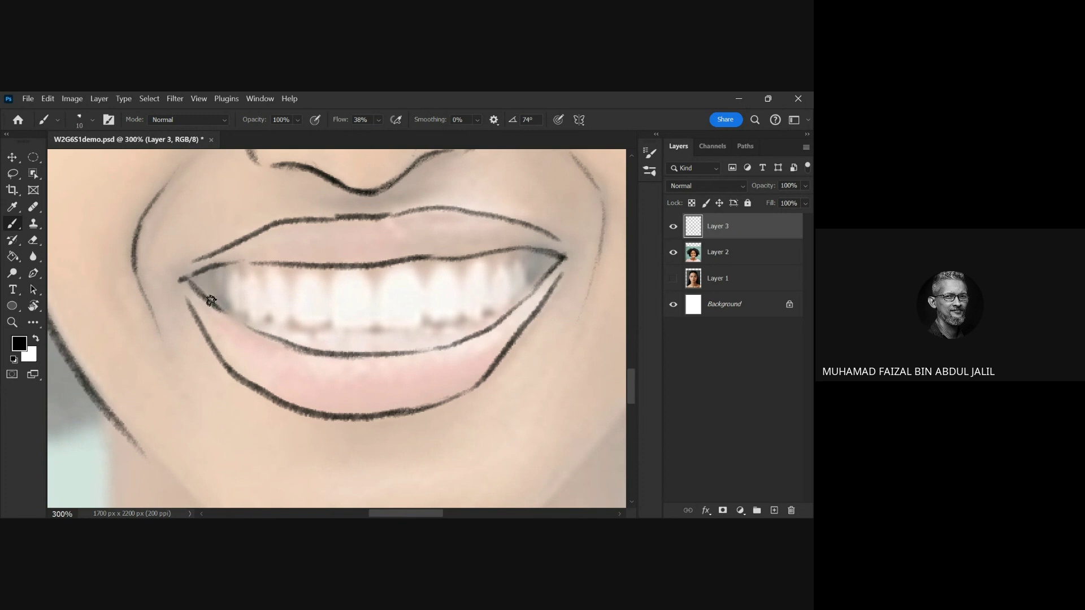
{"action": "left_click_drag", "start_coordinate": [238, 263], "coordinate": [254, 266]}
- Trace the upper teeth as one scalloped lower edge with short dividing lines near the gums, discarding the individually outlined front teeth
{"action": "mouse_move", "coordinate": [337, 319]}
{"action": "left_mouse_down"}
{"action": "mouse_move", "coordinate": [335, 267]}
{"action": "mouse_move", "coordinate": [370, 312]}
{"action": "mouse_move", "coordinate": [358, 321]}
{"action": "mouse_move", "coordinate": [415, 327]}
{"action": "mouse_move", "coordinate": [392, 261]}
{"action": "mouse_move", "coordinate": [375, 295]}
{"action": "left_mouse_up"}
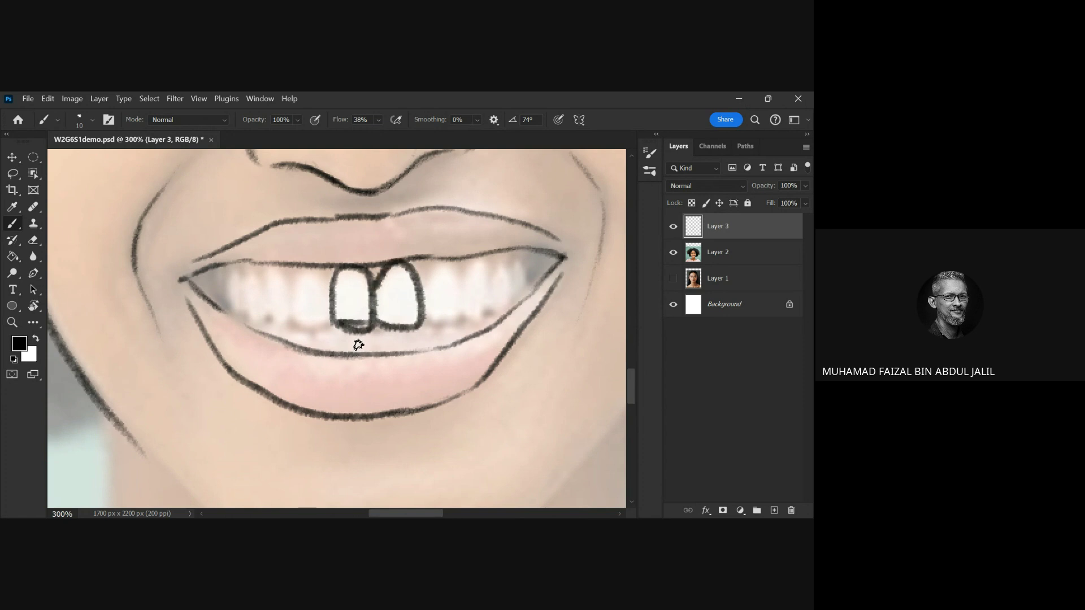
{"action": "key", "text": "ctrl+z"}
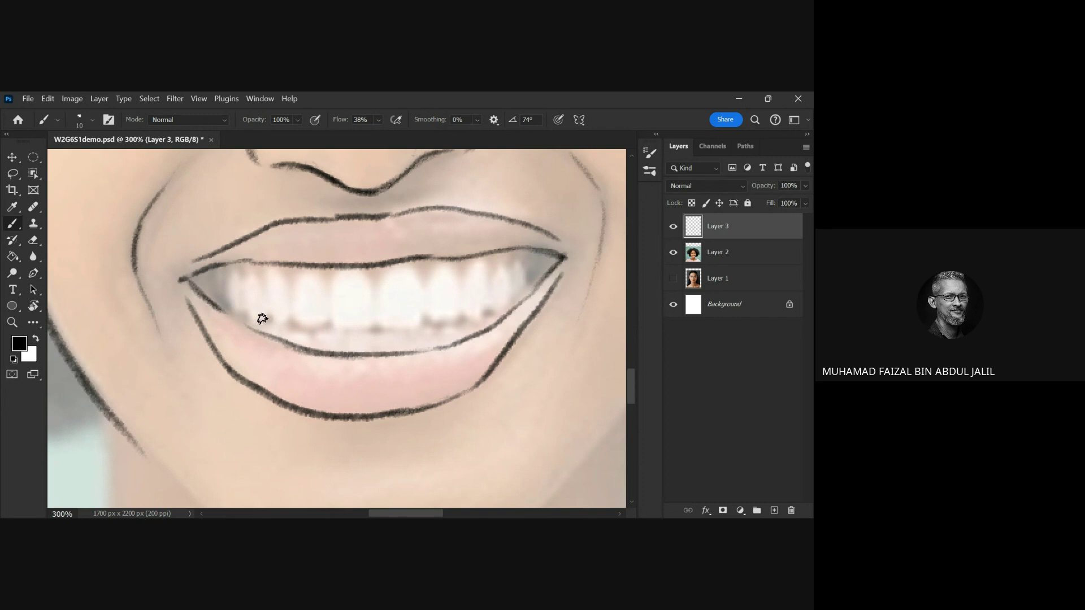
{"action": "mouse_move", "coordinate": [227, 288]}
{"action": "left_mouse_down"}
{"action": "mouse_move", "coordinate": [239, 312]}
{"action": "mouse_move", "coordinate": [408, 323]}
{"action": "mouse_move", "coordinate": [484, 310]}
{"action": "mouse_move", "coordinate": [525, 276]}
{"action": "left_mouse_up"}
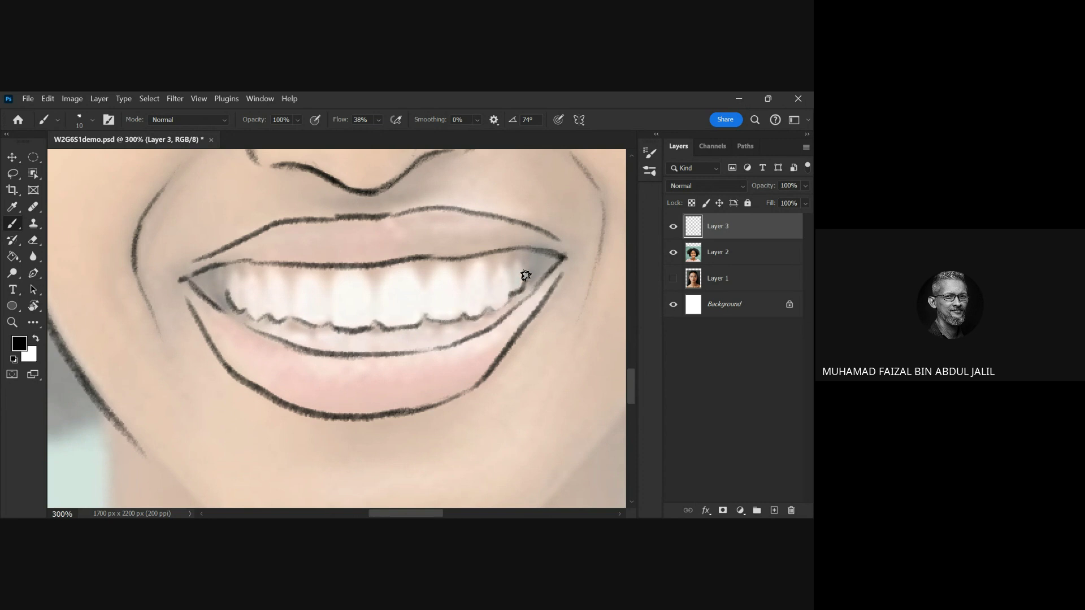
{"action": "left_click_drag", "start_coordinate": [222, 290], "coordinate": [216, 270]}
{"action": "mouse_move", "coordinate": [332, 269]}
{"action": "left_mouse_down"}
{"action": "mouse_move", "coordinate": [329, 308]}
{"action": "mouse_move", "coordinate": [318, 270]}
{"action": "mouse_move", "coordinate": [292, 295]}
{"action": "mouse_move", "coordinate": [242, 286]}
{"action": "left_mouse_up"}
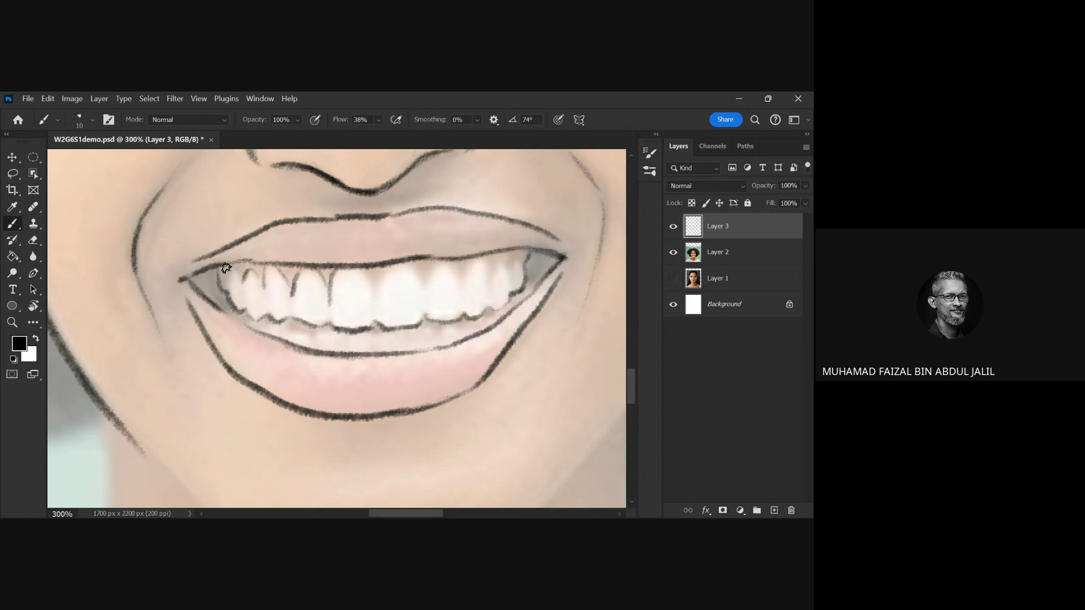
{"action": "left_click_drag", "start_coordinate": [371, 268], "coordinate": [370, 293]}
{"action": "mouse_move", "coordinate": [412, 258]}
{"action": "left_mouse_down"}
{"action": "mouse_move", "coordinate": [424, 297]}
{"action": "mouse_move", "coordinate": [431, 260]}
{"action": "left_mouse_up"}
{"action": "mouse_move", "coordinate": [456, 260]}
{"action": "left_mouse_down"}
{"action": "mouse_move", "coordinate": [460, 291]}
{"action": "mouse_move", "coordinate": [468, 261]}
{"action": "mouse_move", "coordinate": [487, 271]}
{"action": "mouse_move", "coordinate": [497, 261]}
{"action": "mouse_move", "coordinate": [510, 293]}
{"action": "mouse_move", "coordinate": [518, 262]}
{"action": "left_mouse_up"}
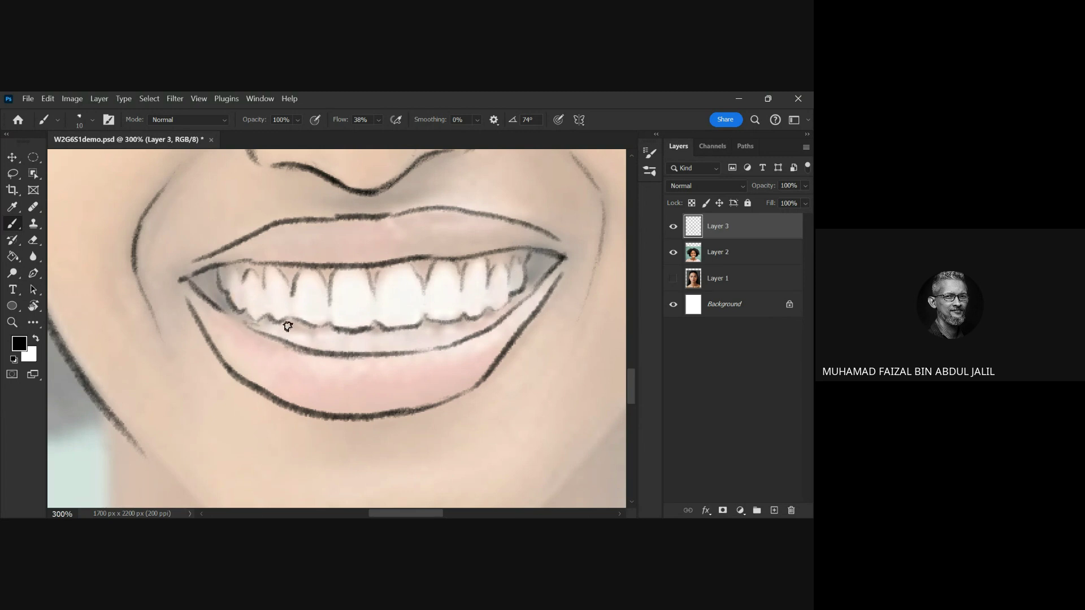
- Add the lower teeth's uneven edge beneath the upper teeth and shade the dark areas in both mouth corners
{"action": "mouse_move", "coordinate": [287, 326]}
{"action": "left_mouse_down"}
{"action": "mouse_move", "coordinate": [406, 334]}
{"action": "mouse_move", "coordinate": [371, 331]}
{"action": "mouse_move", "coordinate": [448, 324]}
{"action": "mouse_move", "coordinate": [529, 292]}
{"action": "left_mouse_up"}
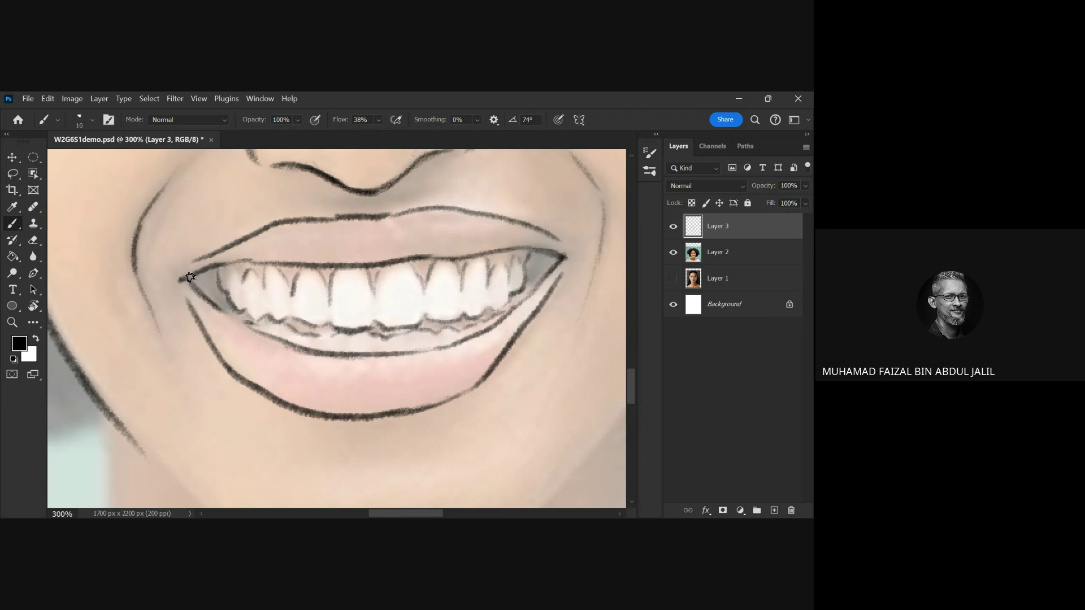
{"action": "mouse_move", "coordinate": [192, 278]}
{"action": "left_mouse_down"}
{"action": "mouse_move", "coordinate": [217, 308]}
{"action": "mouse_move", "coordinate": [206, 266]}
{"action": "mouse_move", "coordinate": [228, 312]}
{"action": "mouse_move", "coordinate": [195, 280]}
{"action": "mouse_move", "coordinate": [204, 285]}
{"action": "left_mouse_up"}
{"action": "mouse_move", "coordinate": [557, 257]}
{"action": "left_mouse_down"}
{"action": "mouse_move", "coordinate": [531, 289]}
{"action": "mouse_move", "coordinate": [543, 255]}
{"action": "mouse_move", "coordinate": [529, 289]}
{"action": "mouse_move", "coordinate": [535, 255]}
{"action": "mouse_move", "coordinate": [512, 294]}
{"action": "mouse_move", "coordinate": [544, 258]}
{"action": "mouse_move", "coordinate": [493, 278]}
{"action": "left_mouse_up"}
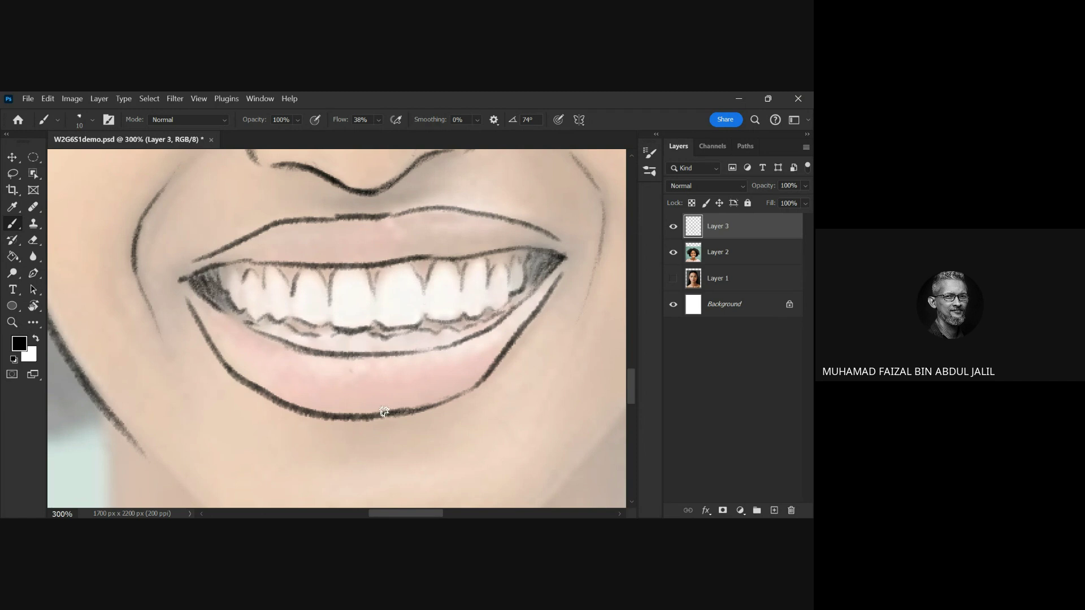
- Continue the left jaw line around the chin, redrawing the right part of the chin curve as a smoother stroke
{"action": "left_click_drag", "start_coordinate": [453, 416], "coordinate": [458, 245]}
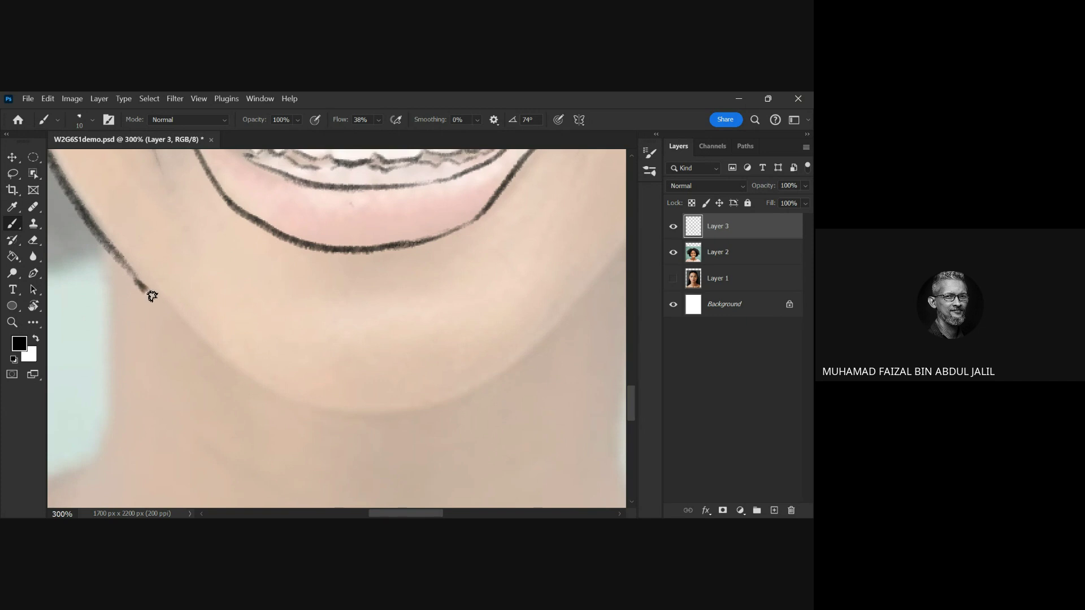
{"action": "mouse_move", "coordinate": [152, 296]}
{"action": "left_mouse_down"}
{"action": "mouse_move", "coordinate": [269, 392]}
{"action": "mouse_move", "coordinate": [414, 408]}
{"action": "left_mouse_up"}
{"action": "left_click_drag", "start_coordinate": [486, 368], "coordinate": [334, 375]}
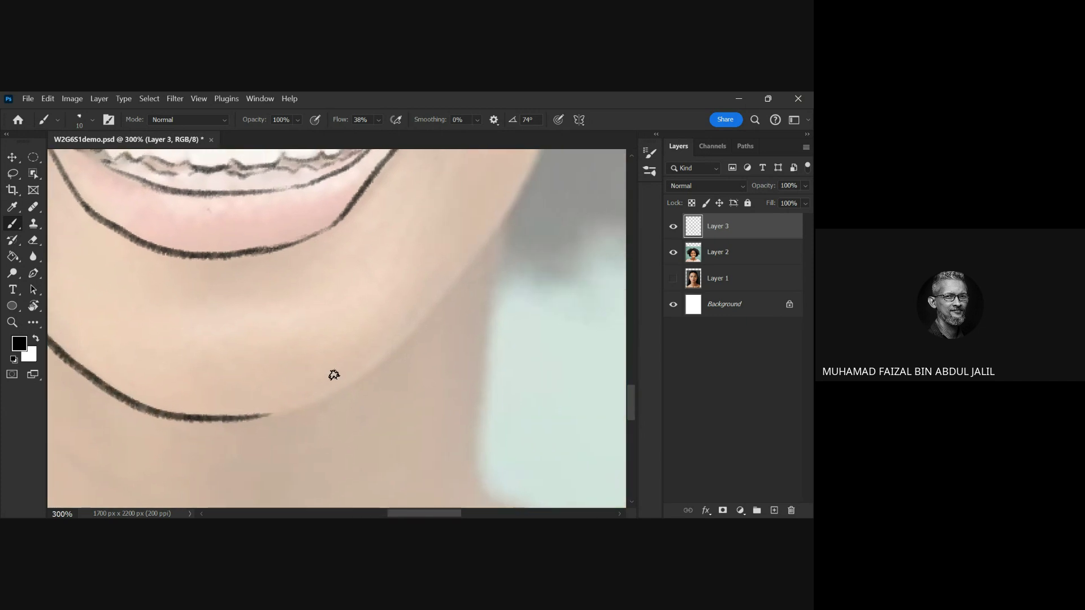
{"action": "left_click_drag", "start_coordinate": [262, 411], "coordinate": [427, 312]}
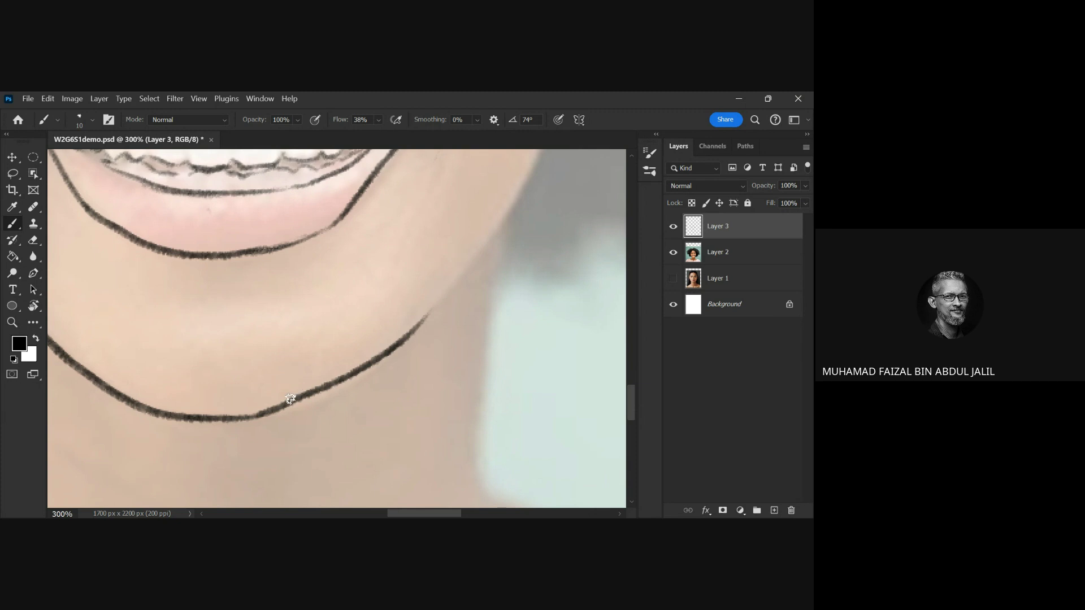
{"action": "key", "text": "ctrl+z"}
{"action": "mouse_move", "coordinate": [259, 413]}
{"action": "left_mouse_down"}
{"action": "mouse_move", "coordinate": [356, 373]}
{"action": "mouse_move", "coordinate": [415, 322]}
{"action": "left_mouse_up"}
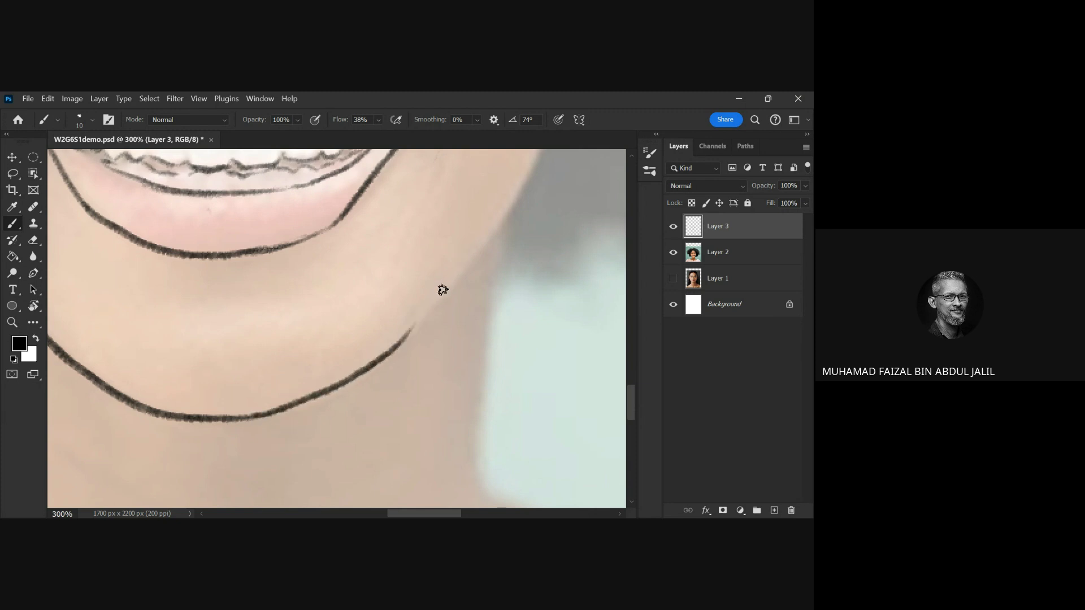
- Trace the right jaw line from the chin up along the cheek to the ear
{"action": "left_click_drag", "start_coordinate": [492, 233], "coordinate": [423, 325]}
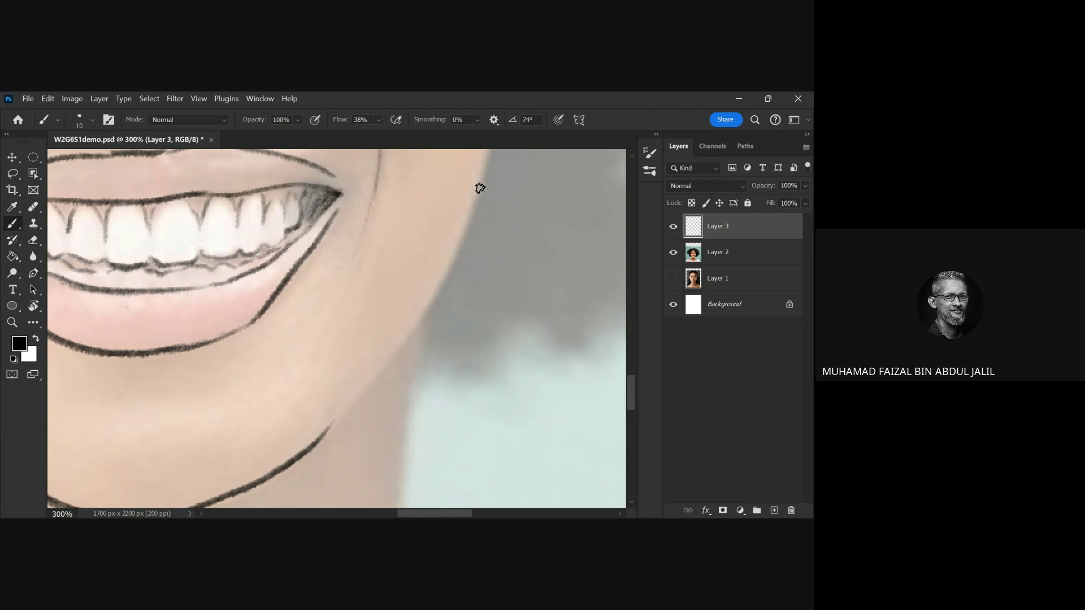
{"action": "mouse_move", "coordinate": [477, 186]}
{"action": "left_mouse_down"}
{"action": "mouse_move", "coordinate": [434, 291]}
{"action": "mouse_move", "coordinate": [370, 386]}
{"action": "left_mouse_up"}
{"action": "left_click_drag", "start_coordinate": [404, 340], "coordinate": [299, 465]}
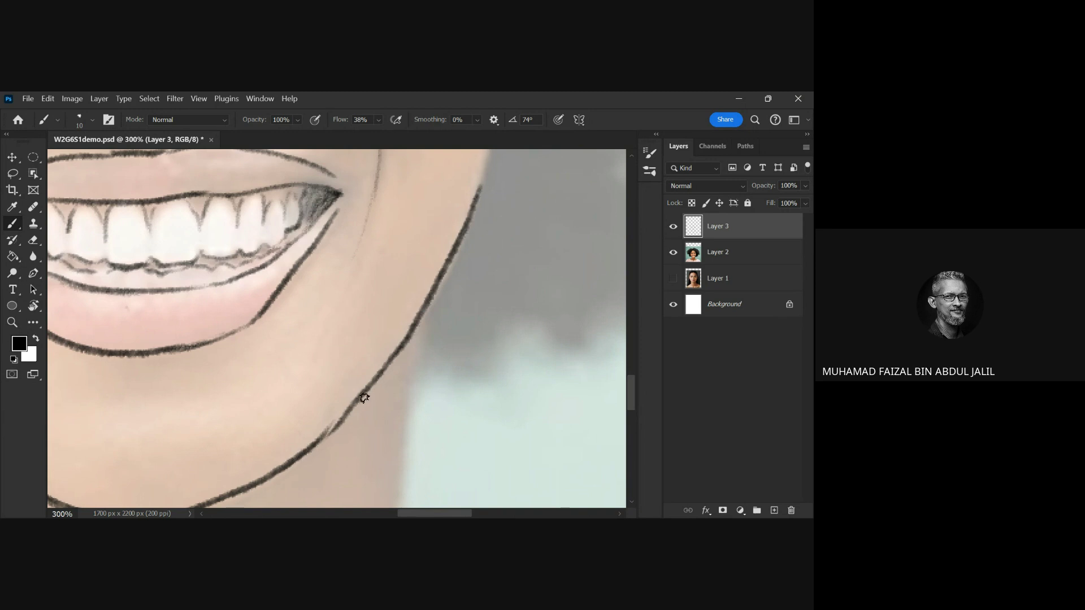
{"action": "left_click_drag", "start_coordinate": [512, 218], "coordinate": [419, 428]}
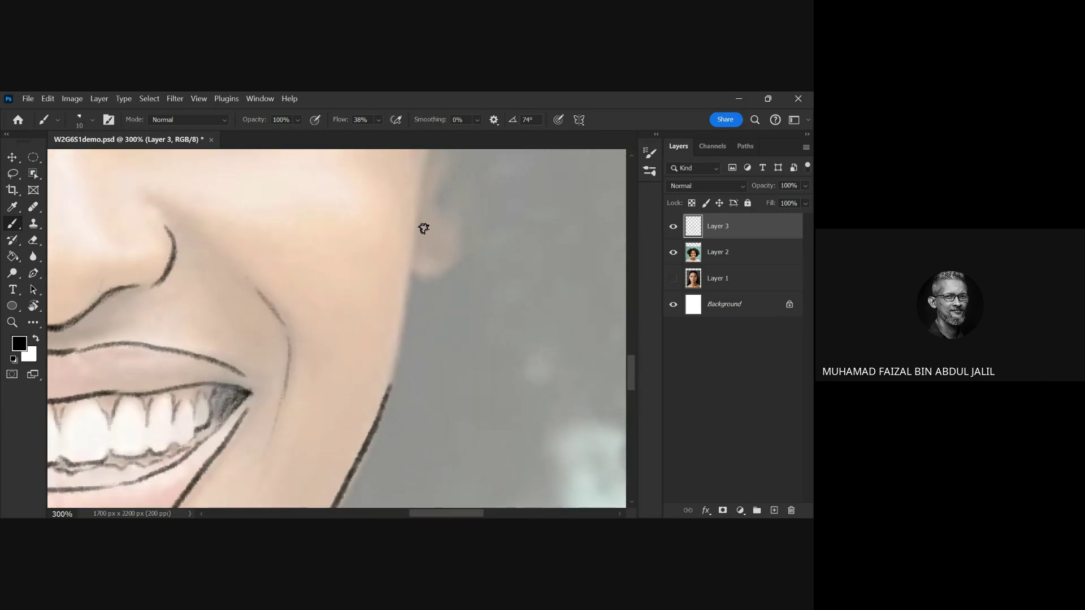
{"action": "mouse_move", "coordinate": [424, 164]}
{"action": "left_mouse_down"}
{"action": "mouse_move", "coordinate": [396, 347]}
{"action": "mouse_move", "coordinate": [357, 467]}
{"action": "left_mouse_up"}
- Draw the fine wrinkle lines and short lash strokes at the right eye's outer corner
{"action": "left_click_drag", "start_coordinate": [444, 219], "coordinate": [429, 450]}
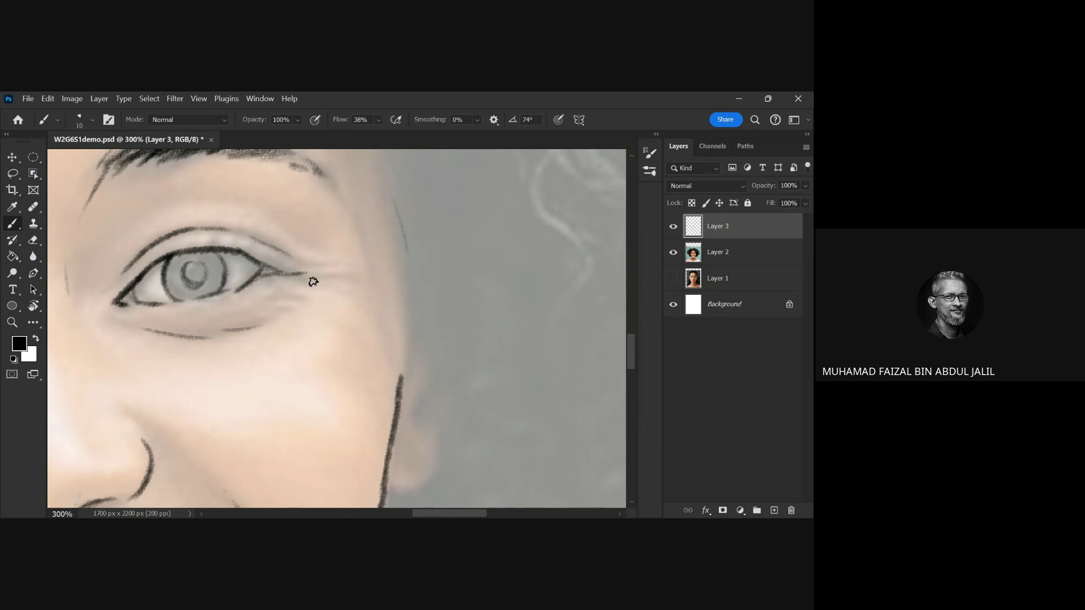
{"action": "mouse_move", "coordinate": [304, 277]}
{"action": "left_mouse_down"}
{"action": "mouse_move", "coordinate": [332, 286]}
{"action": "mouse_move", "coordinate": [338, 276]}
{"action": "left_mouse_up"}
{"action": "left_click_drag", "start_coordinate": [283, 300], "coordinate": [307, 315]}
{"action": "mouse_move", "coordinate": [274, 265]}
{"action": "left_mouse_down"}
{"action": "mouse_move", "coordinate": [324, 280]}
{"action": "mouse_move", "coordinate": [237, 261]}
{"action": "mouse_move", "coordinate": [307, 270]}
{"action": "mouse_move", "coordinate": [327, 252]}
{"action": "mouse_move", "coordinate": [315, 266]}
{"action": "left_mouse_up"}
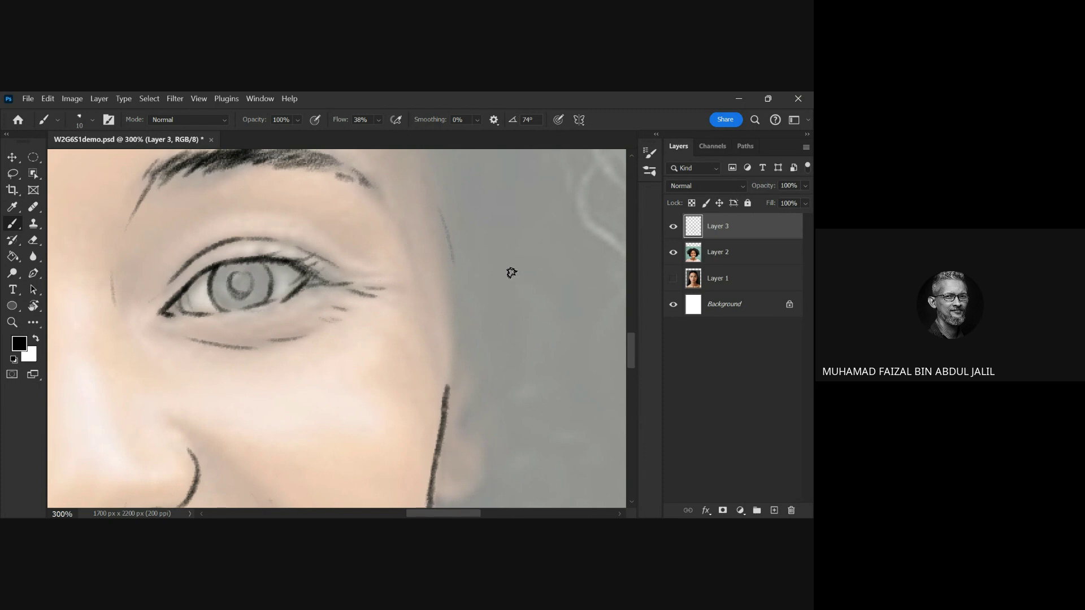
- Draw the small curls along the hairline at the forehead's upper right with short curved brush strokes
{"action": "key", "text": "ctrl+minus"}
{"action": "left_click_drag", "start_coordinate": [399, 202], "coordinate": [496, 368]}
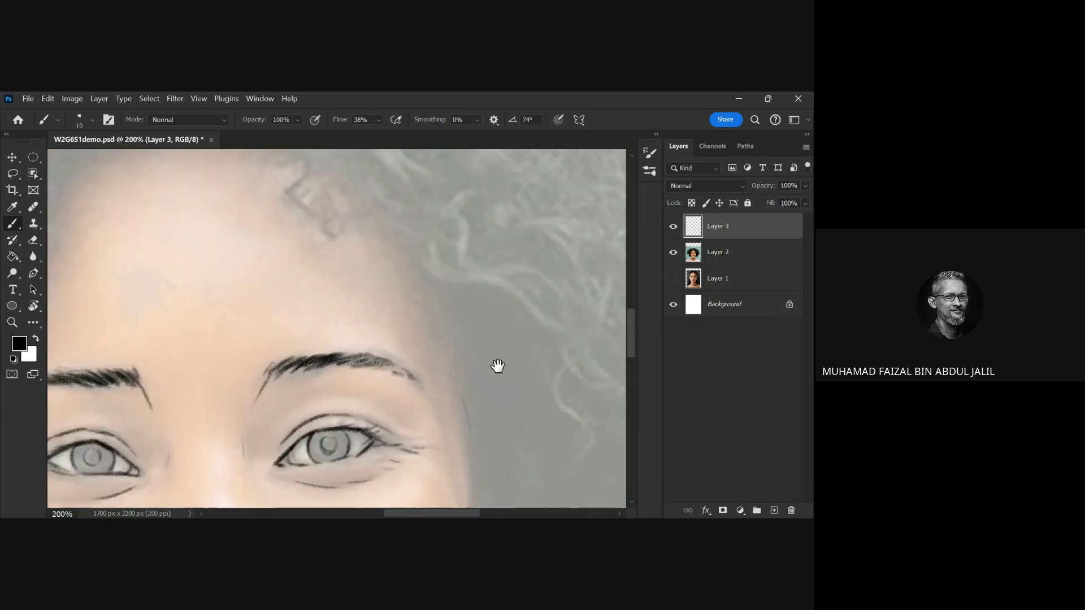
{"action": "left_click_drag", "start_coordinate": [290, 196], "coordinate": [342, 274]}
{"action": "left_click_drag", "start_coordinate": [334, 219], "coordinate": [304, 192]}
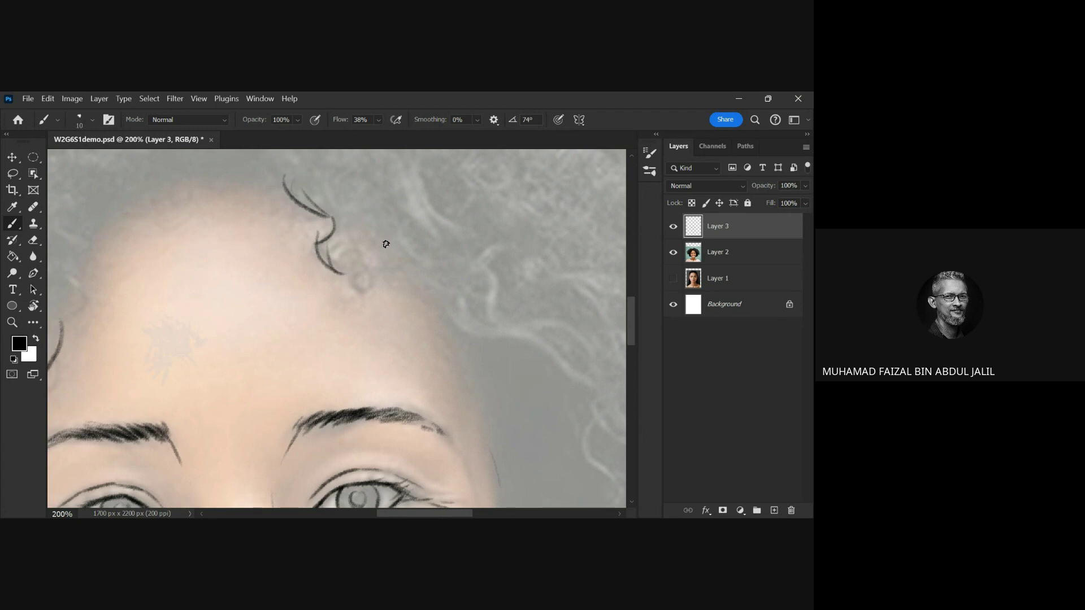
{"action": "left_click_drag", "start_coordinate": [351, 263], "coordinate": [367, 284]}
{"action": "mouse_move", "coordinate": [300, 169]}
{"action": "left_mouse_down"}
{"action": "mouse_move", "coordinate": [316, 208]}
{"action": "mouse_move", "coordinate": [368, 218]}
{"action": "mouse_move", "coordinate": [385, 236]}
{"action": "left_mouse_up"}
{"action": "mouse_move", "coordinate": [385, 226]}
{"action": "left_mouse_down"}
{"action": "mouse_move", "coordinate": [412, 266]}
{"action": "mouse_move", "coordinate": [428, 270]}
{"action": "left_mouse_up"}
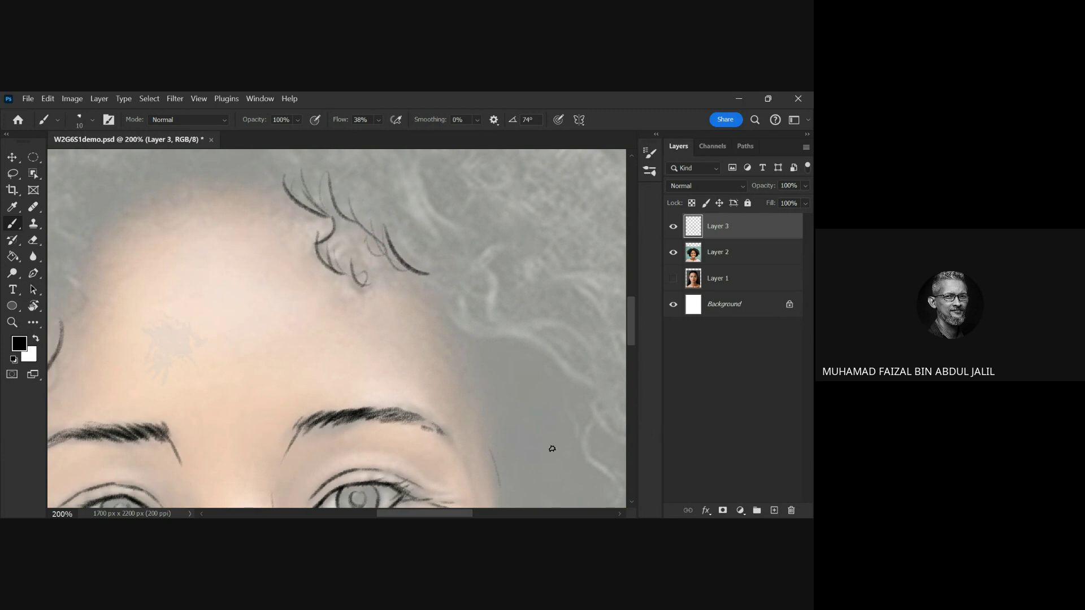
- Trace the curls down the right temple, the right face edge, the strand over the ear and the earlobe
{"action": "mouse_move", "coordinate": [414, 231]}
{"action": "left_mouse_down"}
{"action": "mouse_move", "coordinate": [452, 334]}
{"action": "mouse_move", "coordinate": [525, 341]}
{"action": "mouse_move", "coordinate": [551, 406]}
{"action": "mouse_move", "coordinate": [445, 241]}
{"action": "left_mouse_up"}
{"action": "mouse_move", "coordinate": [383, 183]}
{"action": "left_mouse_down"}
{"action": "mouse_move", "coordinate": [413, 257]}
{"action": "mouse_move", "coordinate": [456, 302]}
{"action": "left_mouse_up"}
{"action": "left_click_drag", "start_coordinate": [413, 266], "coordinate": [422, 370]}
{"action": "left_click_drag", "start_coordinate": [423, 316], "coordinate": [420, 432]}
{"action": "mouse_move", "coordinate": [431, 376]}
{"action": "left_mouse_down"}
{"action": "mouse_move", "coordinate": [463, 451]}
{"action": "mouse_move", "coordinate": [443, 279]}
{"action": "mouse_move", "coordinate": [404, 334]}
{"action": "left_mouse_up"}
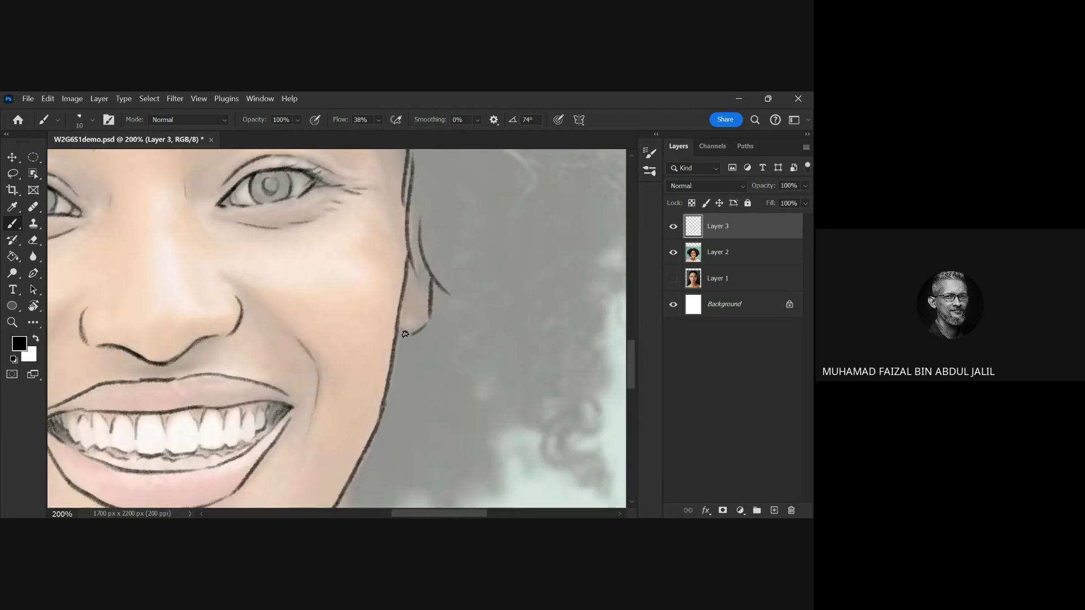
- Hide the photo on Layer 2 to check the line drawing on its own, and show it again
{"action": "key", "text": "ctrl+minus"}
{"action": "key", "text": "ctrl+minus"}
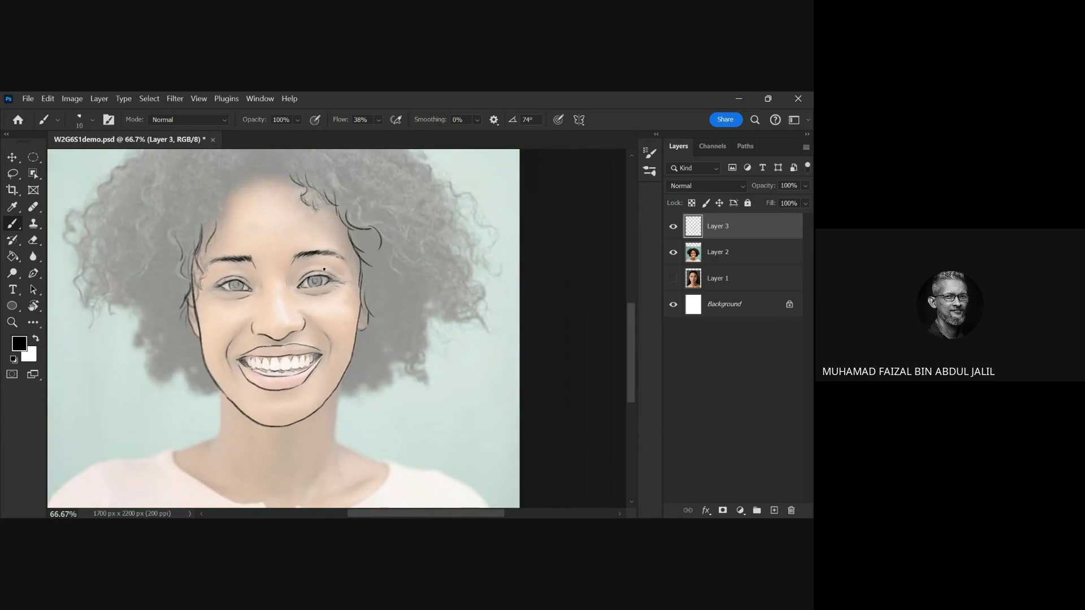
{"action": "left_click", "coordinate": [673, 253]}
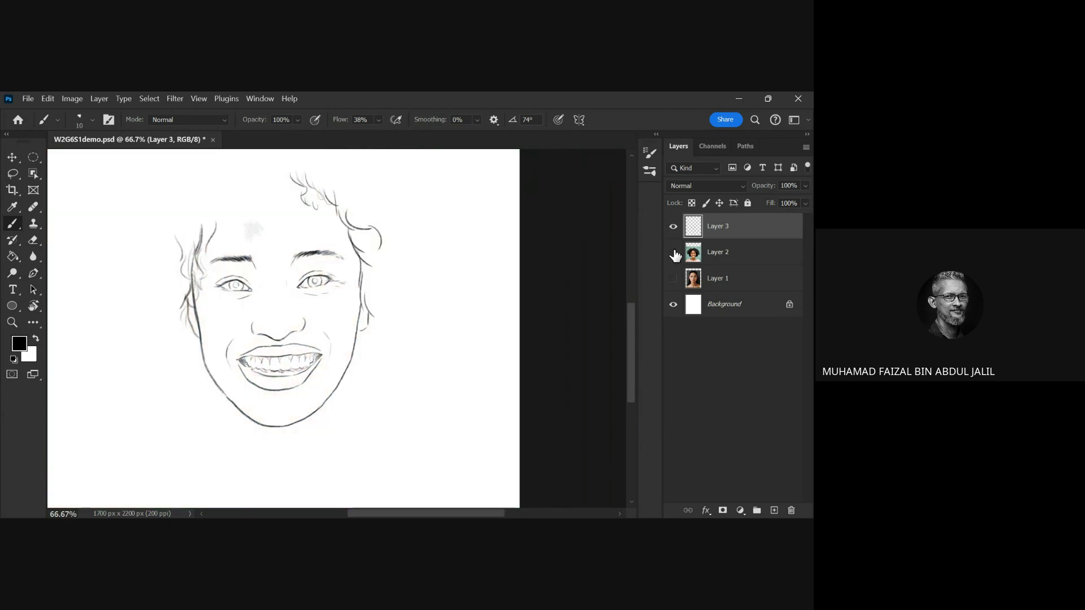
{"action": "left_click", "coordinate": [673, 253]}
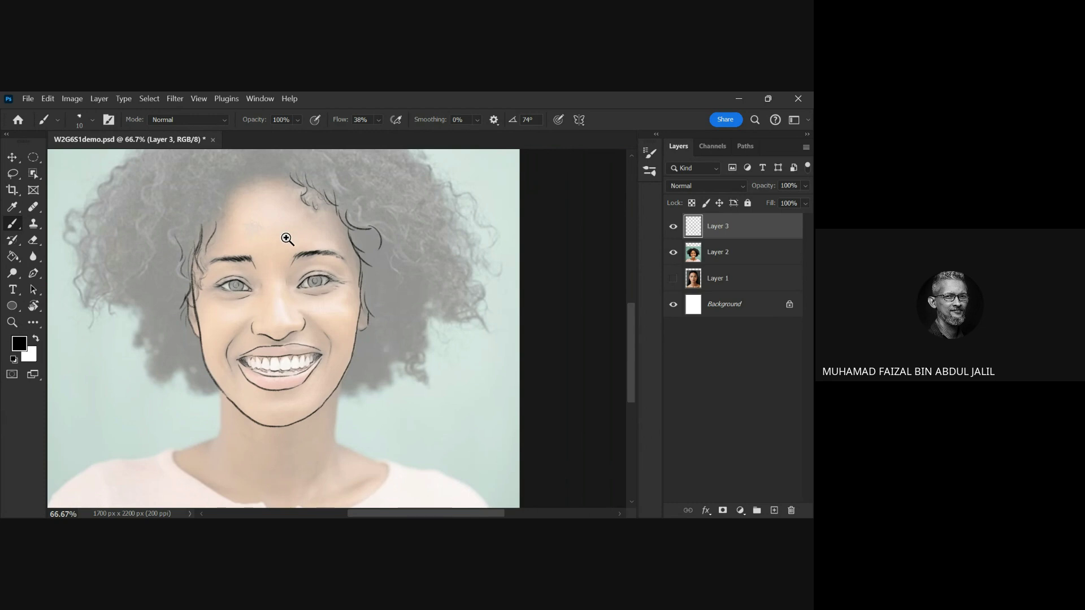
- Complete the hairline across the forehead's left side and outline the upper-left hair contour with small curly strokes
{"action": "key", "text": "ctrl+plus"}
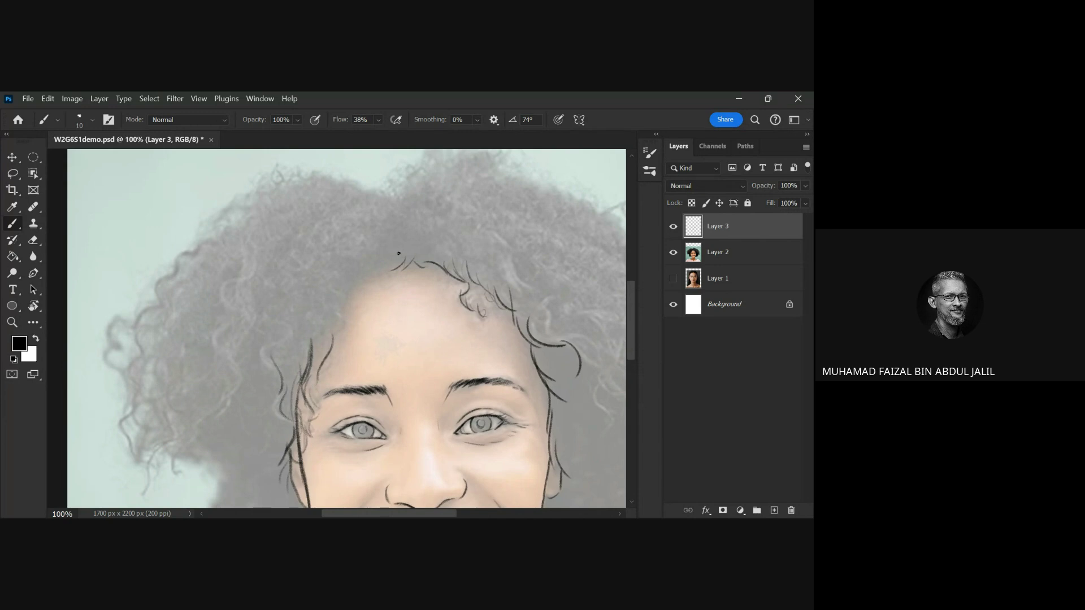
{"action": "left_click_drag", "start_coordinate": [367, 258], "coordinate": [305, 361]}
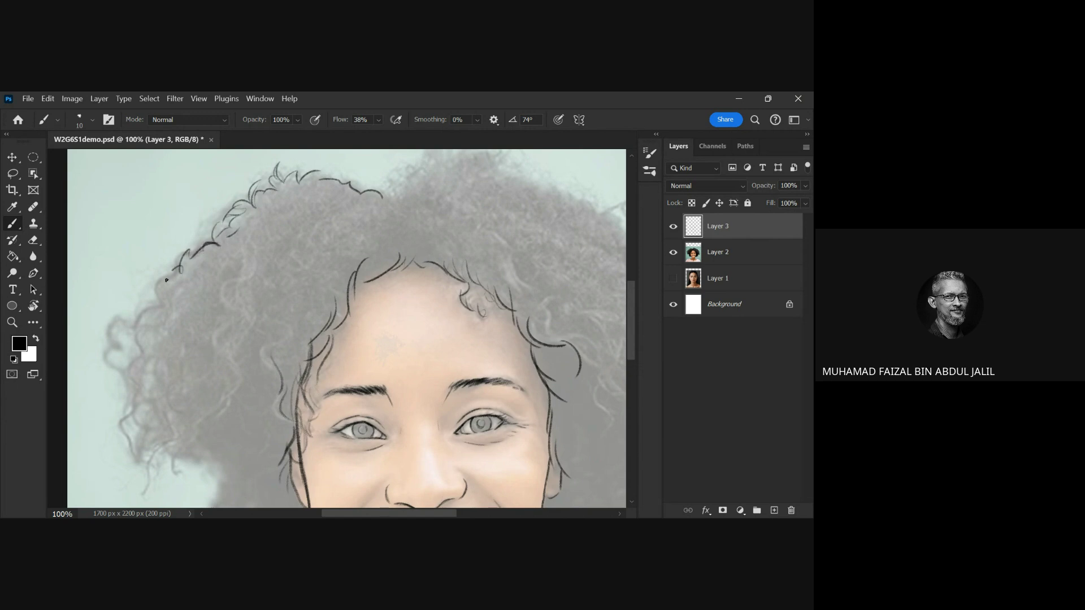
{"action": "left_click_drag", "start_coordinate": [149, 320], "coordinate": [113, 339]}
- Trace the curls on the left side of the hair and follow its lower edge down to the jaw
{"action": "scroll", "coordinate": [273, 228], "scroll_direction": "down", "scroll_amount": 3}
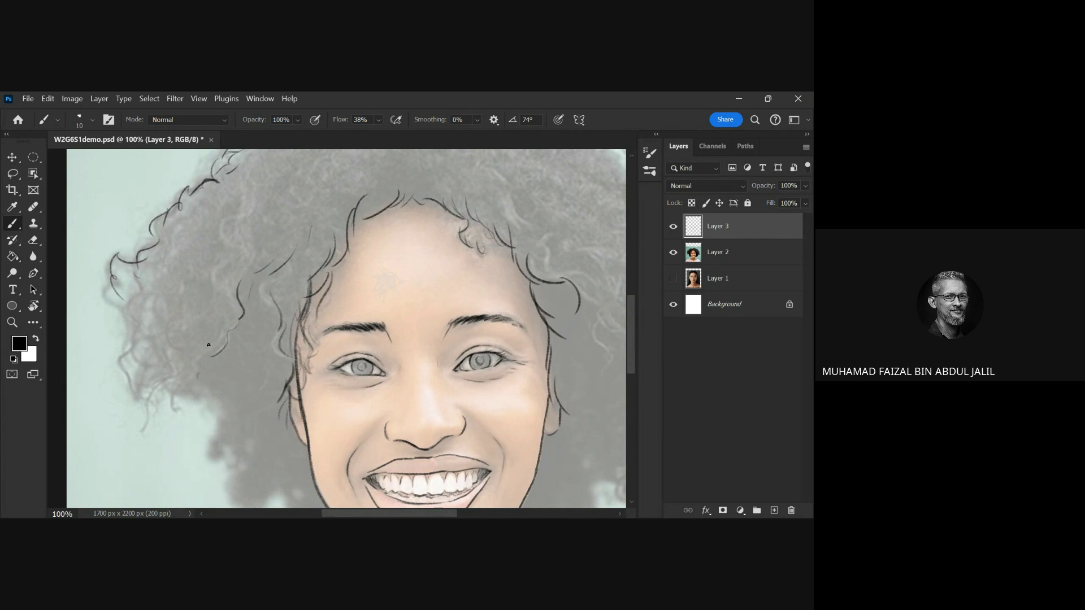
{"action": "left_click_drag", "start_coordinate": [158, 240], "coordinate": [139, 300]}
{"action": "left_click_drag", "start_coordinate": [137, 347], "coordinate": [127, 380]}
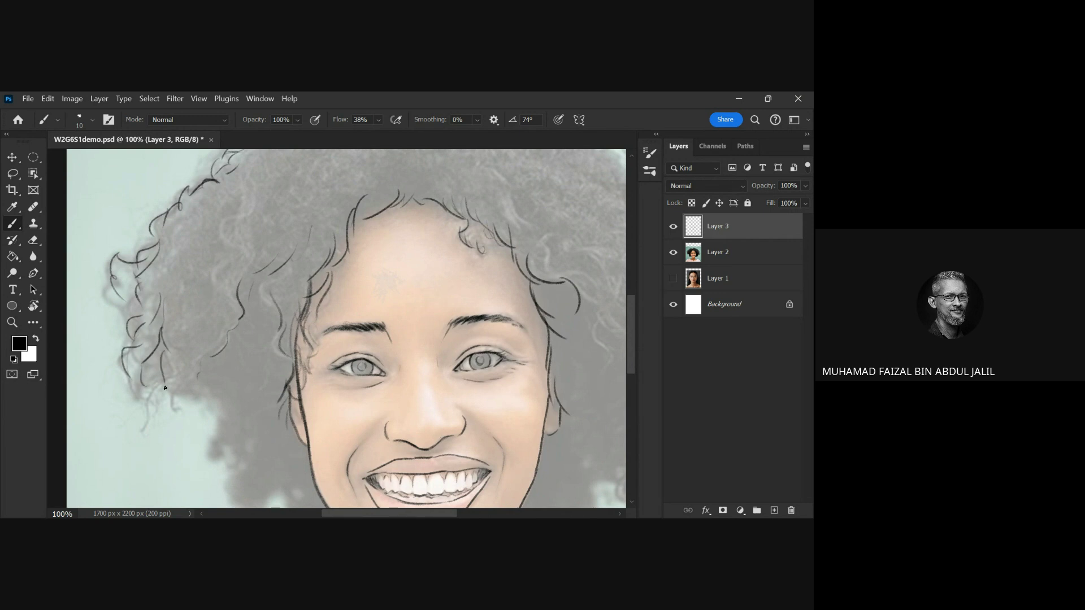
{"action": "scroll", "coordinate": [240, 237], "scroll_direction": "down", "scroll_amount": 8}
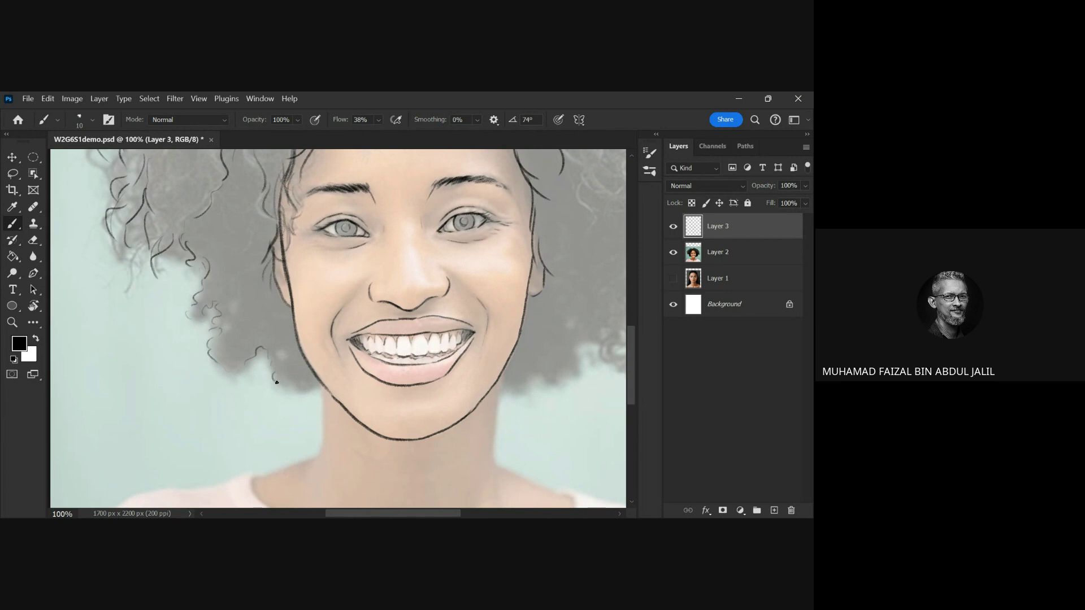
- Trace the curly lower edge of the hair on the right, starting beside the jaw
{"action": "scroll", "coordinate": [334, 383], "scroll_direction": "right", "scroll_amount": 5}
{"action": "scroll", "coordinate": [368, 350], "scroll_direction": "down", "scroll_amount": 1}
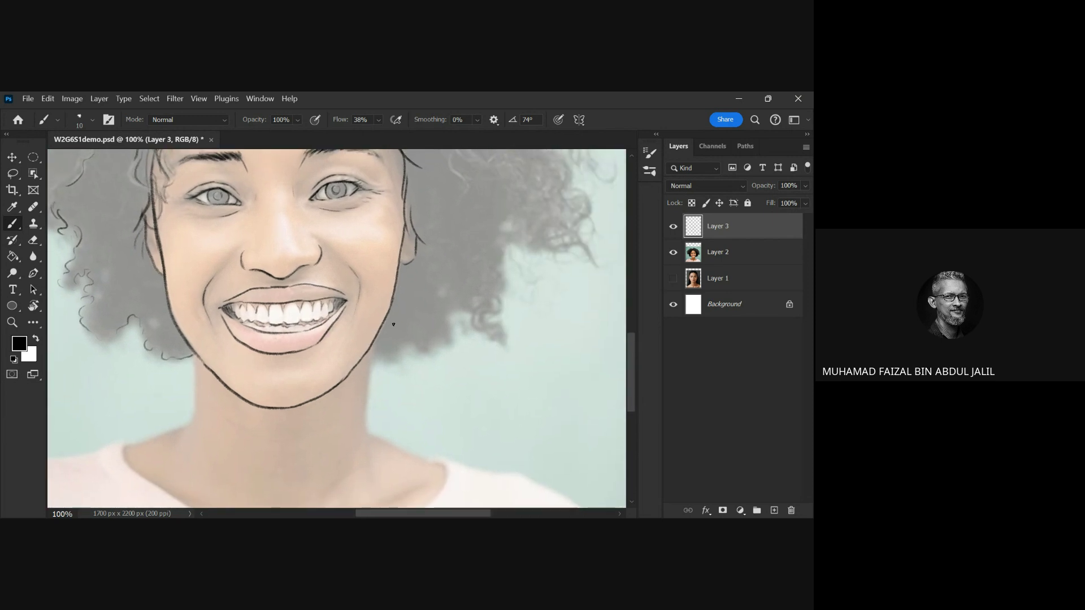
{"action": "left_click_drag", "start_coordinate": [400, 346], "coordinate": [432, 341]}
- Outline the top of the hair and its upper-right contour with wavy strokes, starting from the parting
{"action": "mouse_move", "coordinate": [500, 236]}
{"action": "left_mouse_down"}
{"action": "mouse_move", "coordinate": [491, 351]}
{"action": "mouse_move", "coordinate": [487, 332]}
{"action": "mouse_move", "coordinate": [444, 364]}
{"action": "mouse_move", "coordinate": [426, 466]}
{"action": "left_mouse_up"}
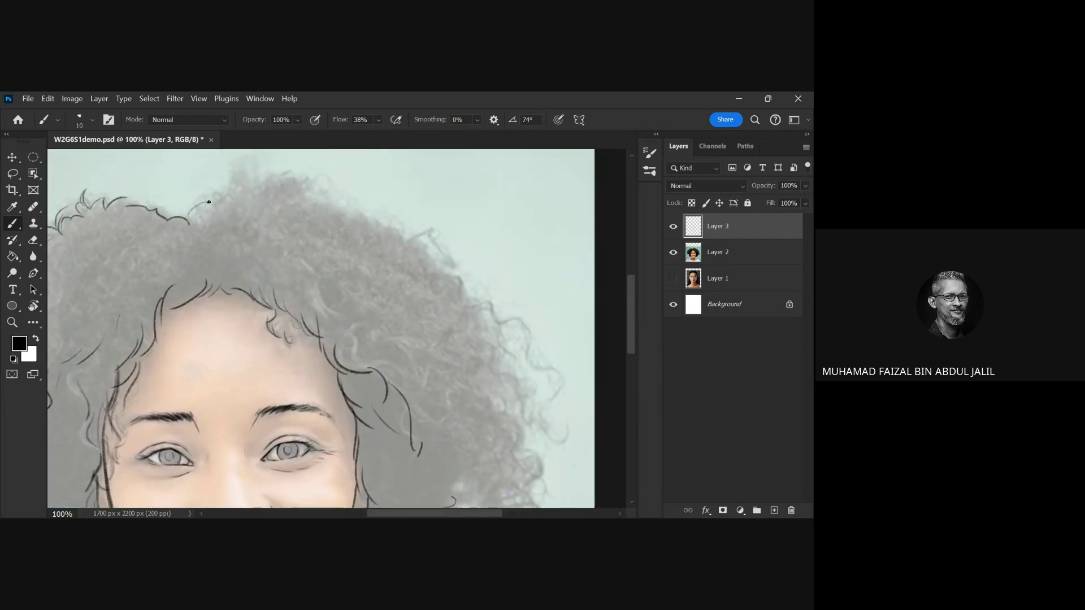
{"action": "left_click_drag", "start_coordinate": [247, 190], "coordinate": [301, 177]}
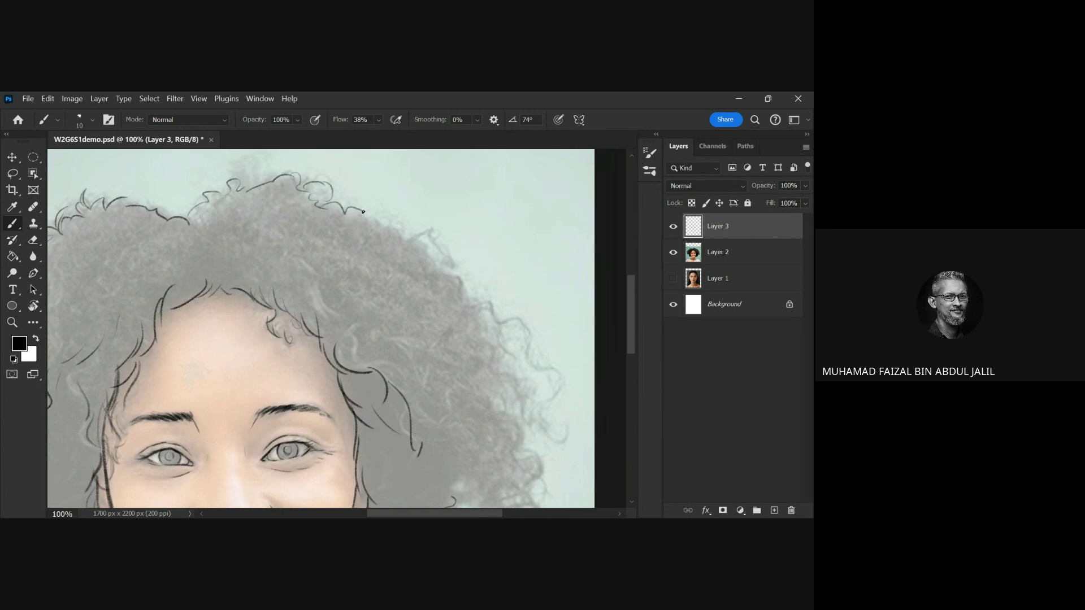
{"action": "mouse_move", "coordinate": [393, 228]}
{"action": "left_mouse_down"}
{"action": "mouse_move", "coordinate": [422, 236]}
{"action": "mouse_move", "coordinate": [443, 270]}
{"action": "left_mouse_up"}
{"action": "mouse_move", "coordinate": [455, 303]}
{"action": "left_mouse_down"}
{"action": "mouse_move", "coordinate": [381, 230]}
{"action": "mouse_move", "coordinate": [427, 237]}
{"action": "mouse_move", "coordinate": [468, 273]}
{"action": "left_mouse_up"}
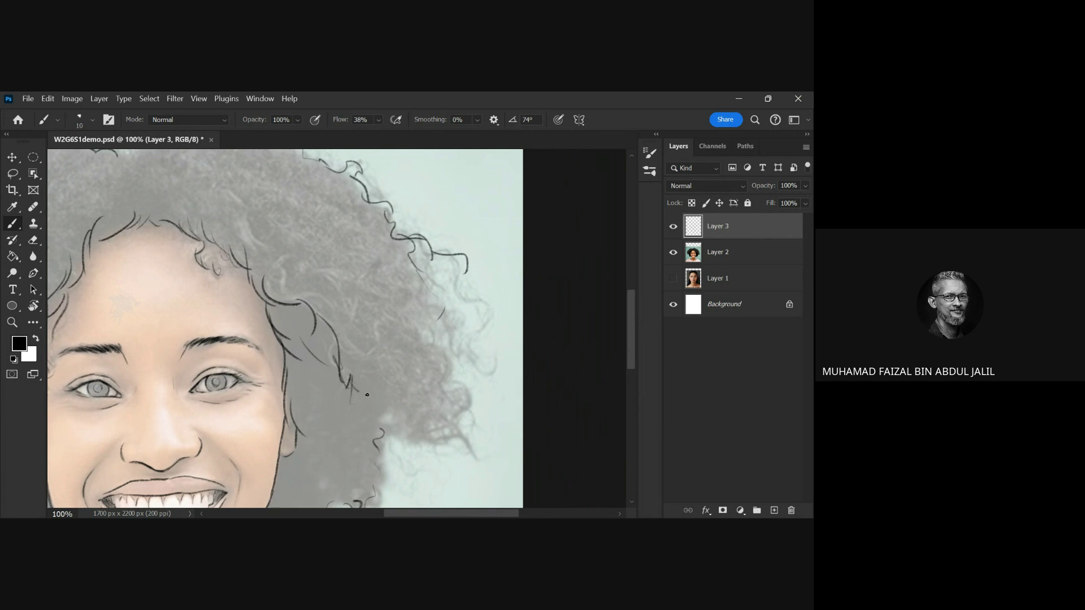
- Draw the curls along the hair's right outer edge, its loose outer strands and the inner strand below the temple
{"action": "left_click_drag", "start_coordinate": [367, 395], "coordinate": [381, 427]}
{"action": "mouse_move", "coordinate": [436, 288]}
{"action": "left_mouse_down"}
{"action": "mouse_move", "coordinate": [459, 338]}
{"action": "mouse_move", "coordinate": [434, 327]}
{"action": "mouse_move", "coordinate": [452, 372]}
{"action": "left_mouse_up"}
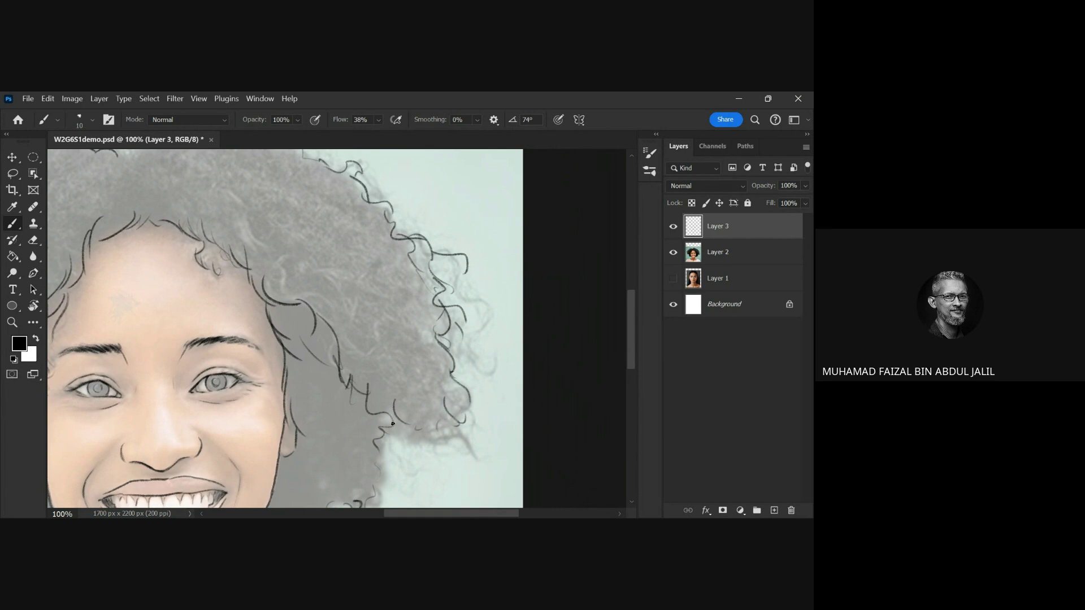
{"action": "mouse_move", "coordinate": [393, 424]}
{"action": "left_mouse_down"}
{"action": "mouse_move", "coordinate": [448, 433]}
{"action": "mouse_move", "coordinate": [452, 458]}
{"action": "mouse_move", "coordinate": [419, 473]}
{"action": "left_mouse_up"}
{"action": "left_click_drag", "start_coordinate": [456, 333], "coordinate": [477, 362]}
{"action": "left_click_drag", "start_coordinate": [480, 344], "coordinate": [490, 367]}
{"action": "mouse_move", "coordinate": [465, 298]}
{"action": "left_mouse_down"}
{"action": "mouse_move", "coordinate": [487, 340]}
{"action": "mouse_move", "coordinate": [446, 252]}
{"action": "left_mouse_up"}
- Add loose flyaway curls along the top of the hair near the parting
{"action": "scroll", "coordinate": [492, 375], "scroll_direction": "up", "scroll_amount": 3}
{"action": "scroll", "coordinate": [491, 375], "scroll_direction": "left", "scroll_amount": 3}
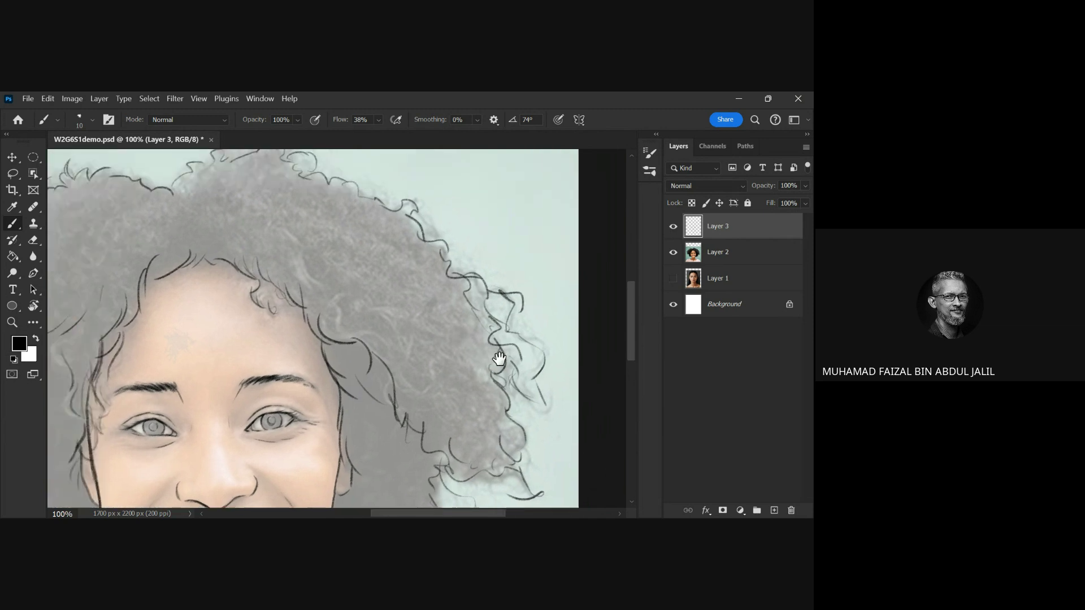
{"action": "left_click_drag", "start_coordinate": [300, 176], "coordinate": [276, 212]}
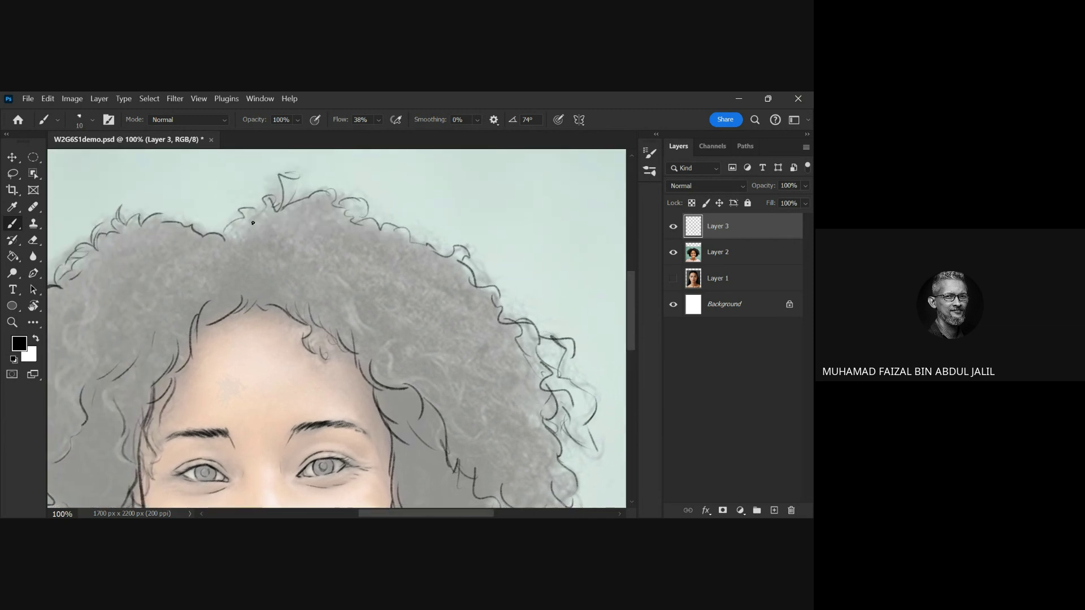
- Add inner curl strands above the forehead and loose strand ends at the hair's lower left
{"action": "scroll", "coordinate": [228, 269], "scroll_direction": "down", "scroll_amount": 3}
{"action": "scroll", "coordinate": [227, 270], "scroll_direction": "left", "scroll_amount": 3}
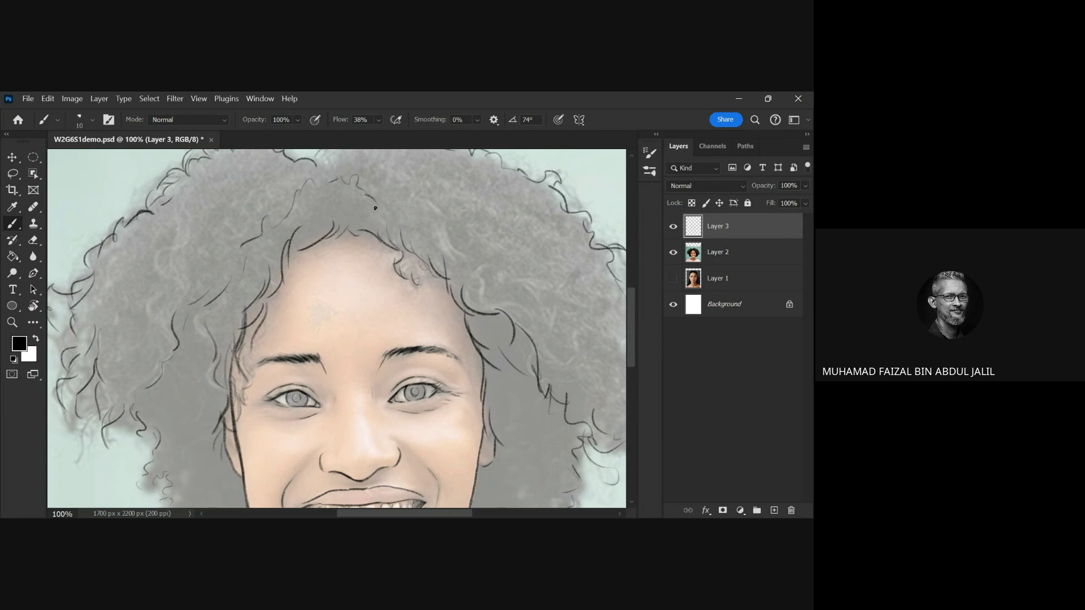
{"action": "left_click_drag", "start_coordinate": [375, 208], "coordinate": [432, 239]}
{"action": "scroll", "coordinate": [190, 304], "scroll_direction": "down", "scroll_amount": 5}
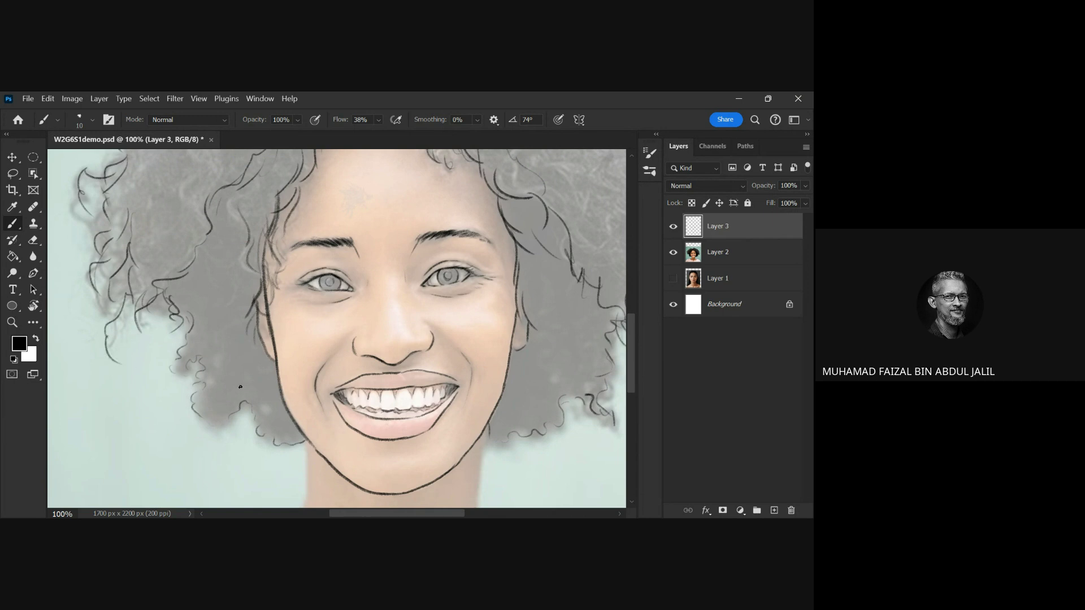
- Trace the neck sides, the blouse neckline with its front slit, the shoulders and the sleeve folds
{"action": "scroll", "coordinate": [240, 387], "scroll_direction": "down", "scroll_amount": 9}
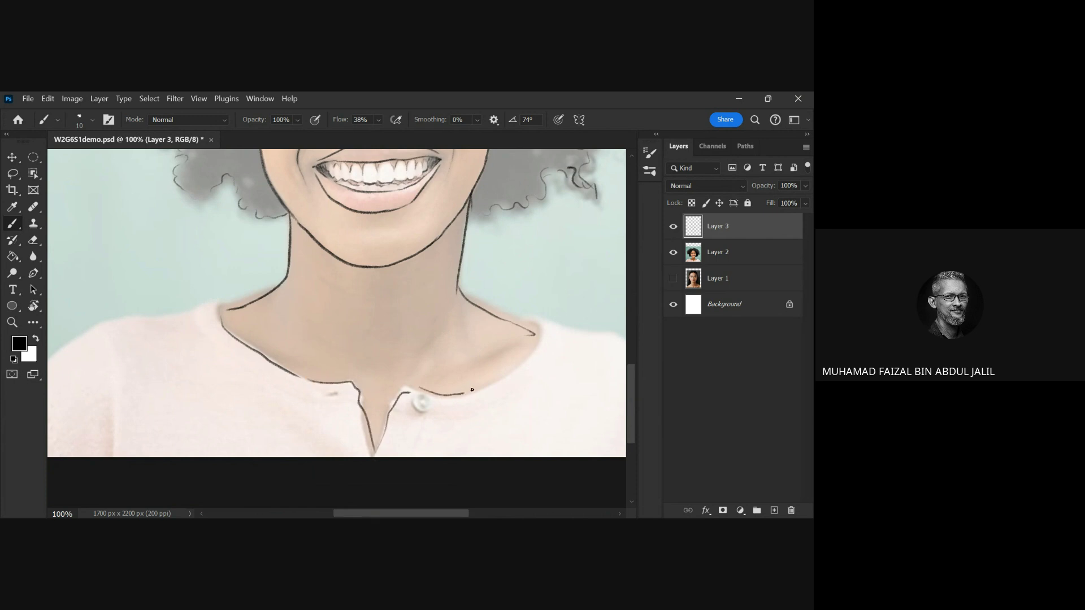
{"action": "key", "text": "ctrl+minus"}
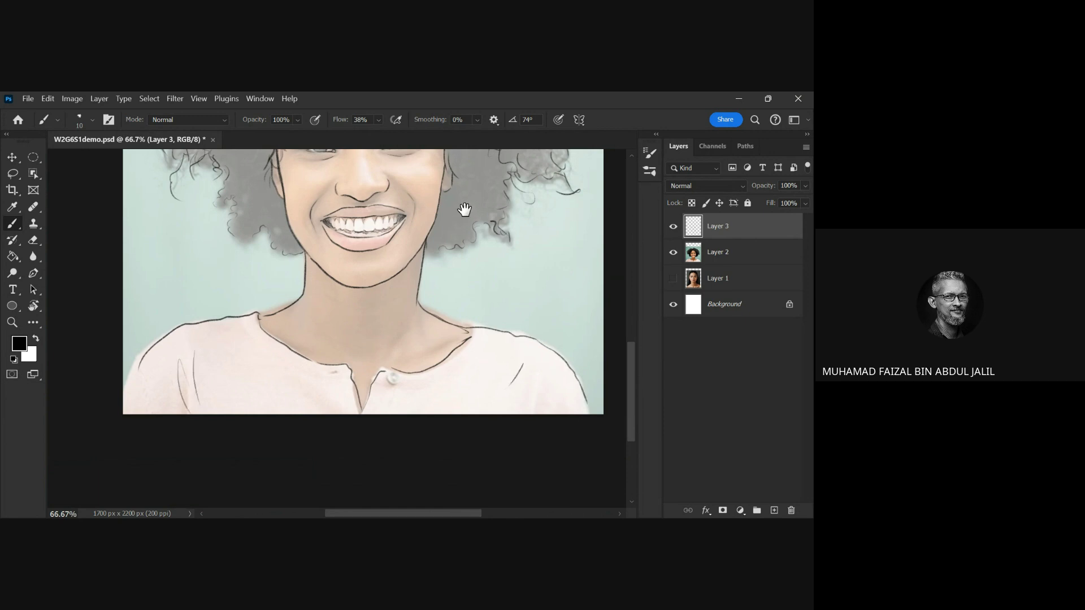
- Hide Layer 2 to review the whole line drawing without the photo, and show the layer again
{"action": "left_click_drag", "start_coordinate": [464, 210], "coordinate": [424, 340]}
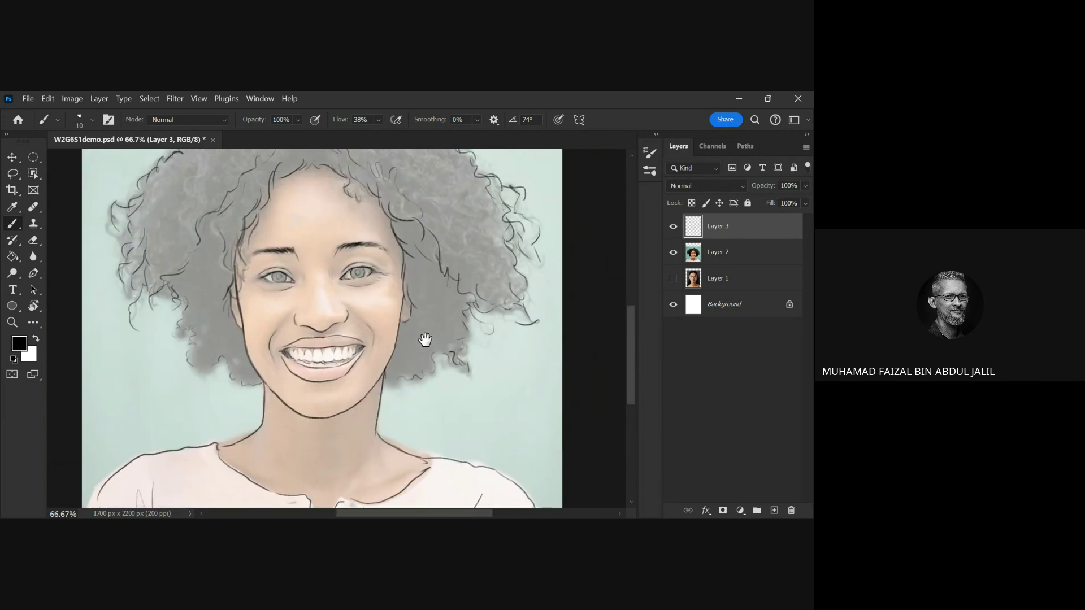
{"action": "left_click", "coordinate": [672, 252]}
{"action": "key", "text": "ctrl+minus"}
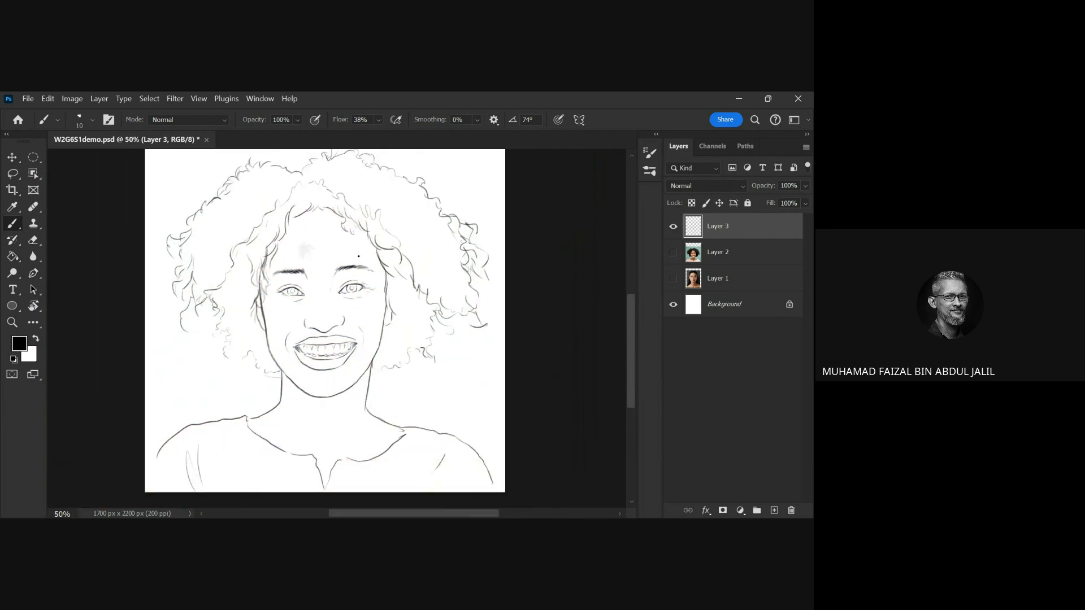
{"action": "key", "text": "e"}
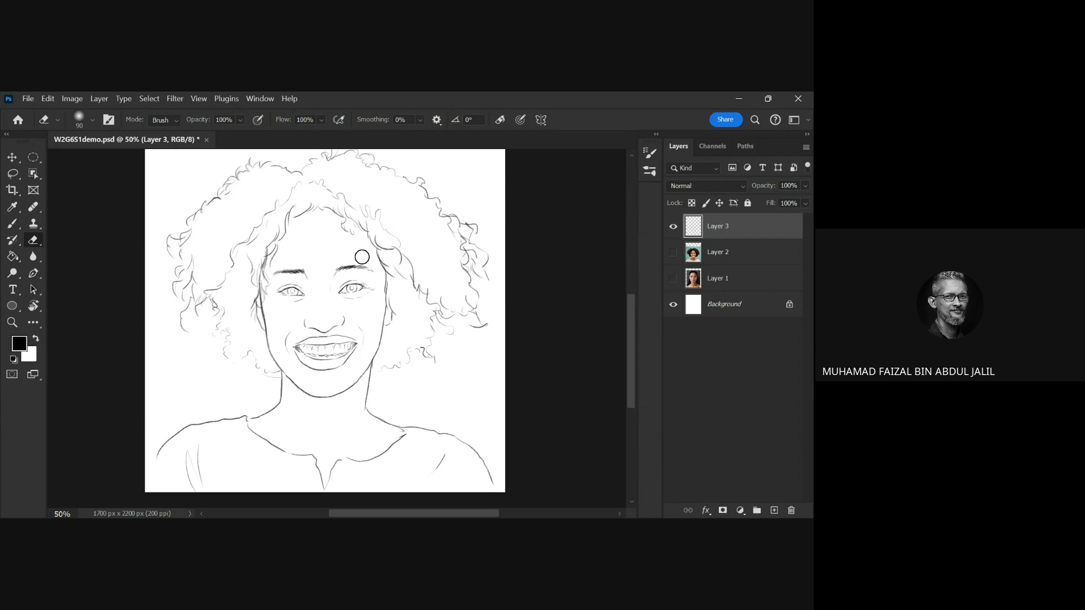
{"action": "left_click", "coordinate": [673, 253]}
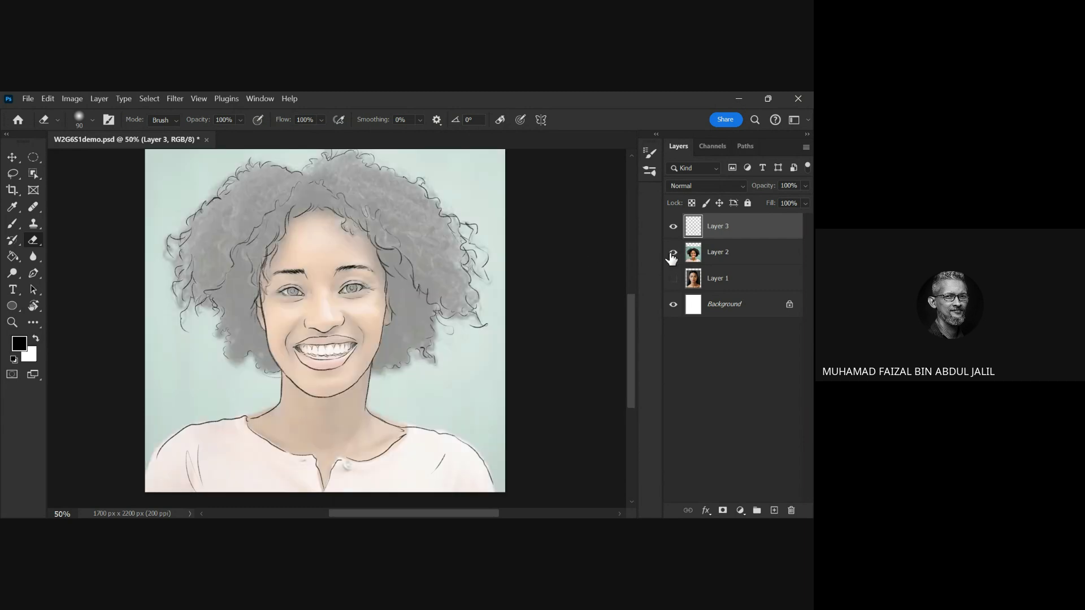
- Darken the pupils of both eyes with the brush, leaving a light highlight in each
{"action": "left_click", "coordinate": [358, 292]}
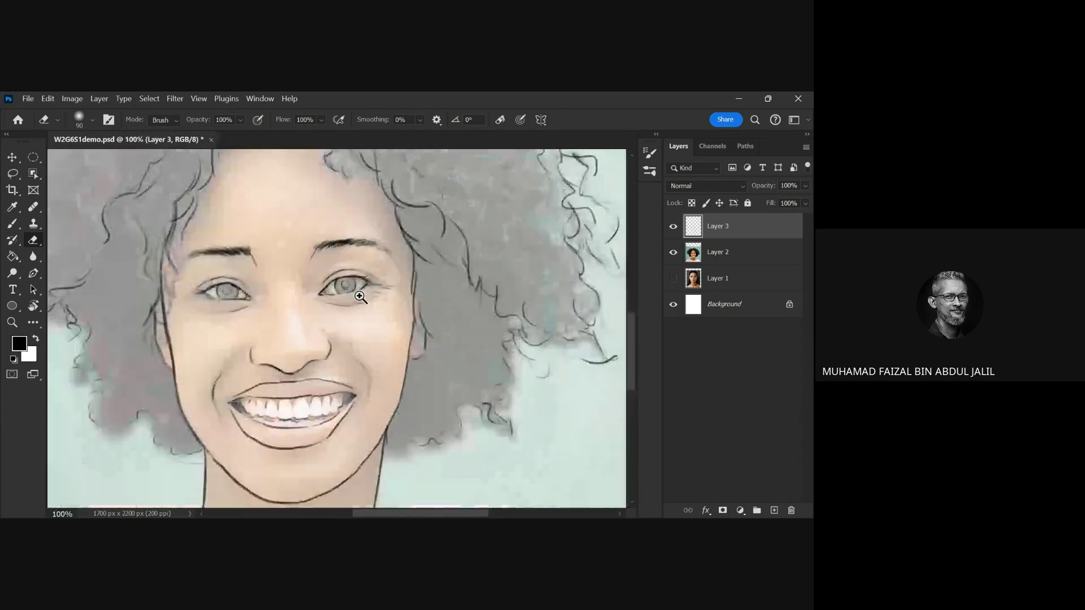
{"action": "left_click", "coordinate": [358, 292]}
{"action": "left_click", "coordinate": [363, 266]}
{"action": "key", "text": "b"}
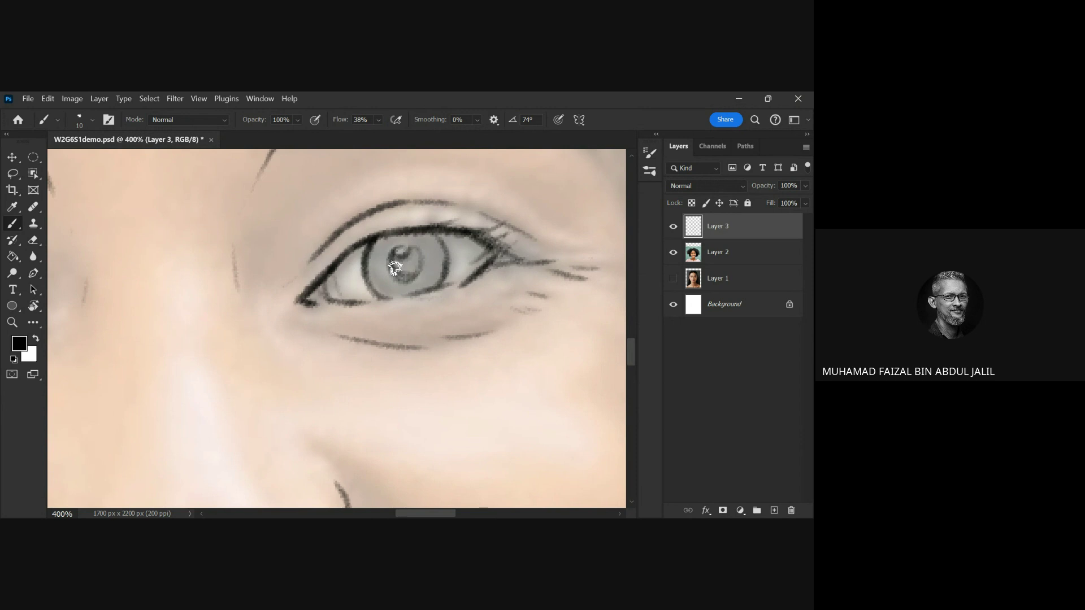
{"action": "mouse_move", "coordinate": [412, 264]}
{"action": "left_mouse_down"}
{"action": "mouse_move", "coordinate": [412, 253]}
{"action": "mouse_move", "coordinate": [414, 271]}
{"action": "left_mouse_up"}
{"action": "scroll", "coordinate": [382, 271], "scroll_direction": "left", "scroll_amount": 5}
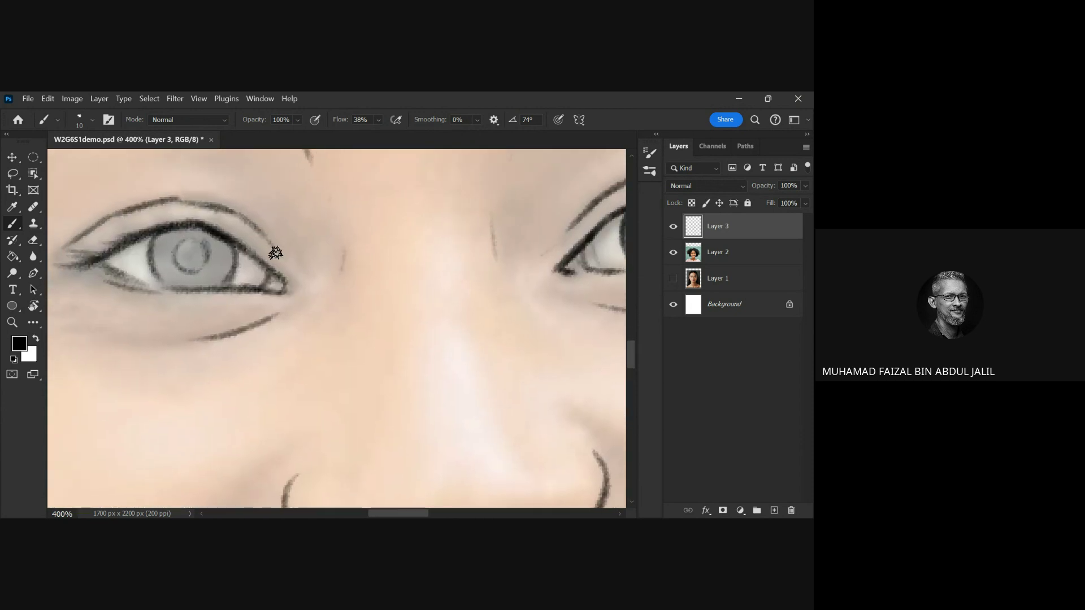
{"action": "left_click_drag", "start_coordinate": [193, 241], "coordinate": [180, 252]}
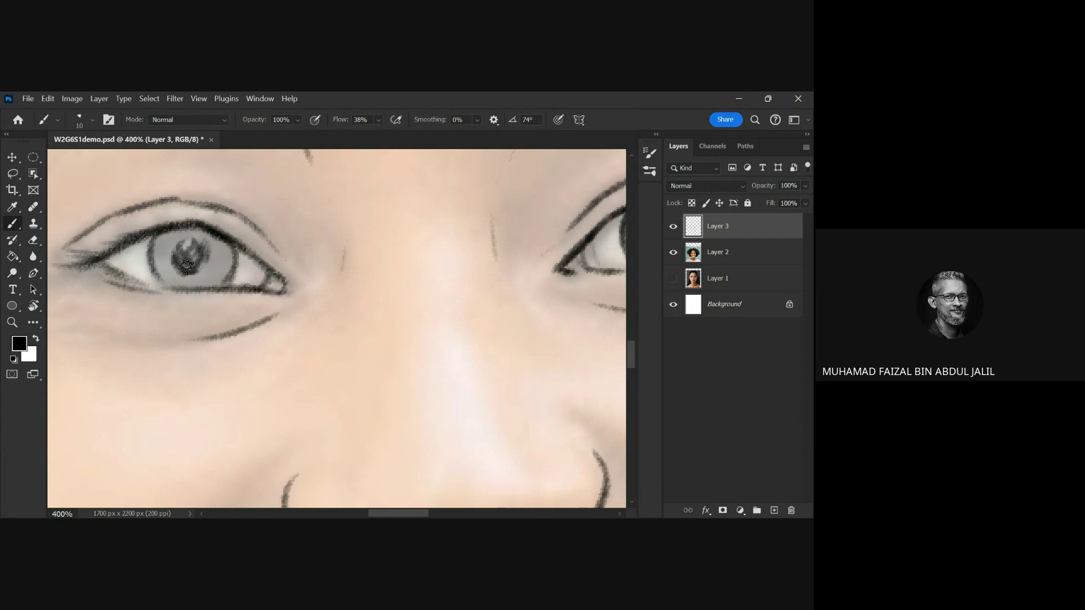
- Enlarge the brush to 25 and shade the left eye's iris around the pupil
{"action": "key", "text": "bracketright"}
{"action": "key", "text": "bracketright"}
{"action": "key", "text": "bracketright"}
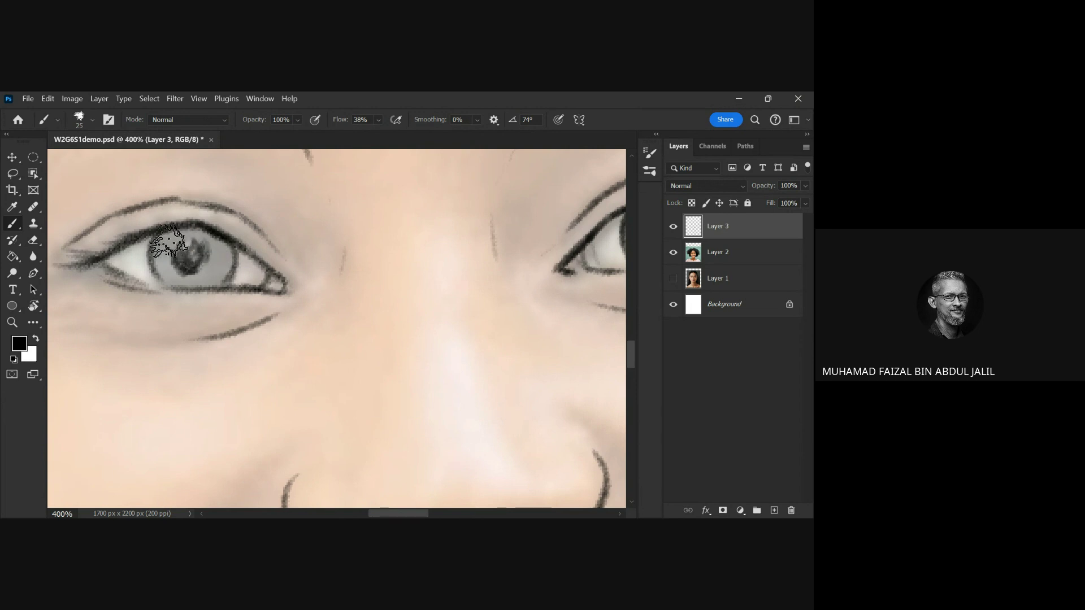
{"action": "mouse_move", "coordinate": [160, 254]}
{"action": "left_mouse_down"}
{"action": "mouse_move", "coordinate": [194, 232]}
{"action": "mouse_move", "coordinate": [234, 263]}
{"action": "mouse_move", "coordinate": [194, 274]}
{"action": "left_mouse_up"}
- Shade the right eye's iris with the same brush, darkest beneath the upper eyelid
{"action": "scroll", "coordinate": [300, 226], "scroll_direction": "right", "scroll_amount": 6}
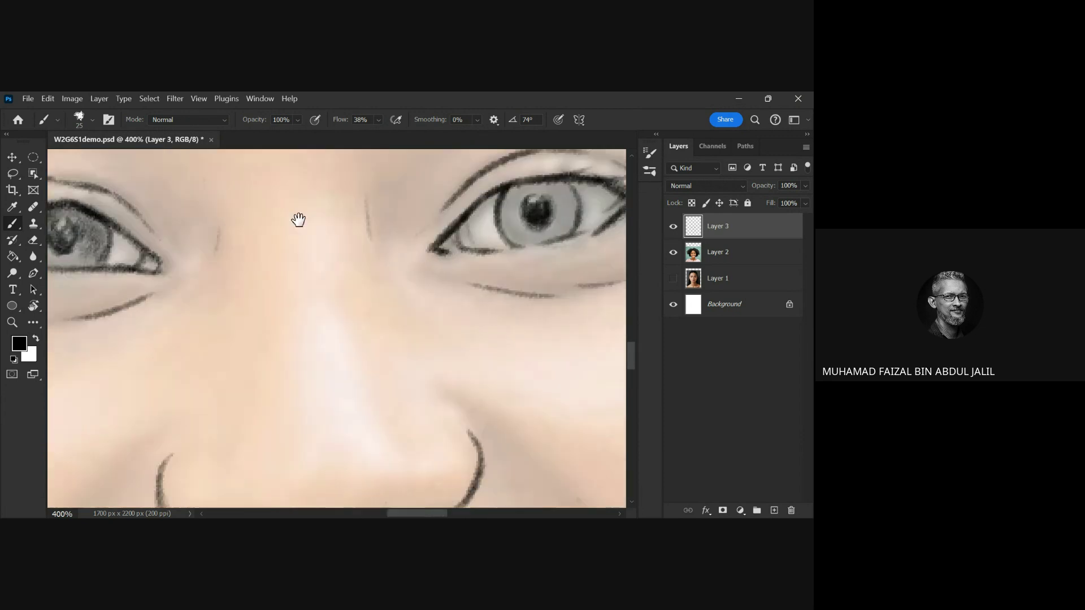
{"action": "mouse_move", "coordinate": [319, 214]}
{"action": "left_mouse_down"}
{"action": "mouse_move", "coordinate": [346, 222]}
{"action": "mouse_move", "coordinate": [353, 205]}
{"action": "mouse_move", "coordinate": [370, 208]}
{"action": "mouse_move", "coordinate": [376, 225]}
{"action": "mouse_move", "coordinate": [387, 219]}
{"action": "mouse_move", "coordinate": [324, 226]}
{"action": "mouse_move", "coordinate": [320, 240]}
{"action": "mouse_move", "coordinate": [346, 224]}
{"action": "mouse_move", "coordinate": [320, 216]}
{"action": "mouse_move", "coordinate": [373, 204]}
{"action": "left_mouse_up"}
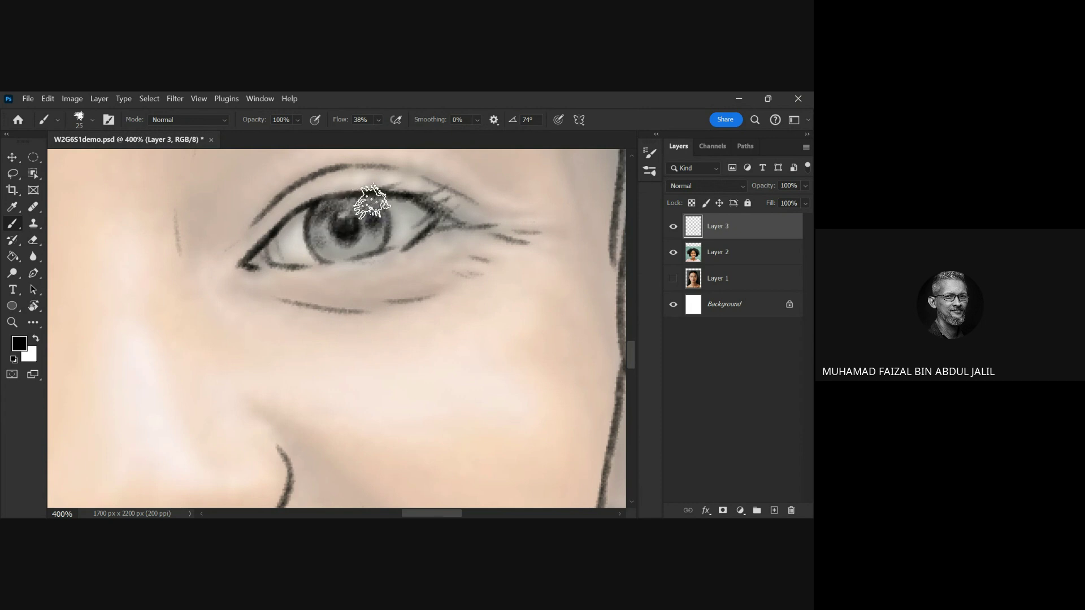
{"action": "key", "text": "ctrl+minus"}
{"action": "key", "text": "ctrl+minus"}
{"action": "key", "text": "ctrl+minus"}
{"action": "key", "text": "ctrl+minus"}
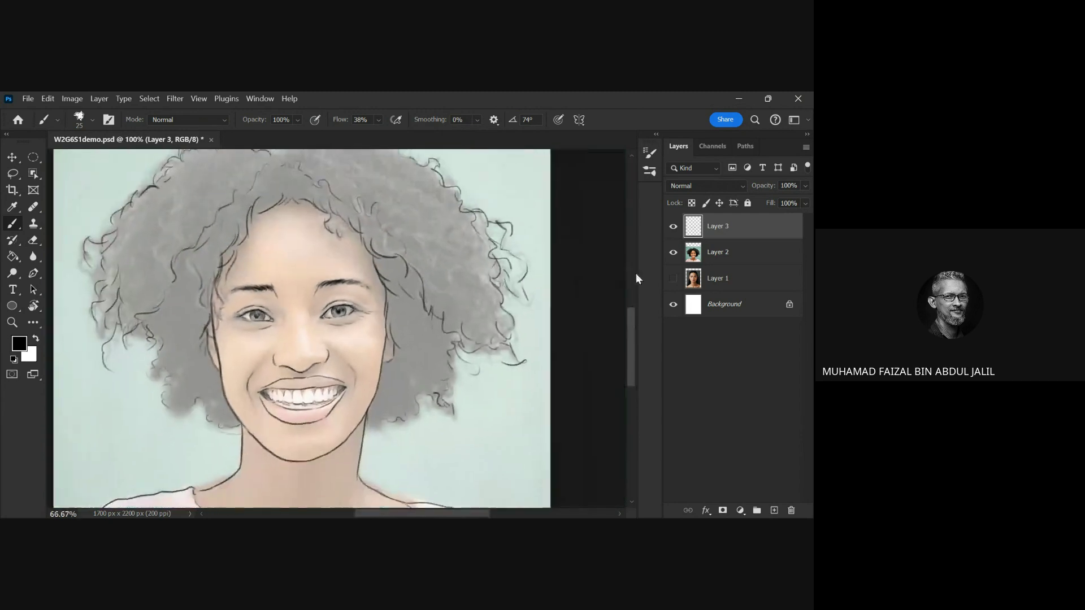
- Hide Layer 2 to check the line drawing with its shaded eyes on white, and show the layer again
{"action": "left_click", "coordinate": [673, 253]}
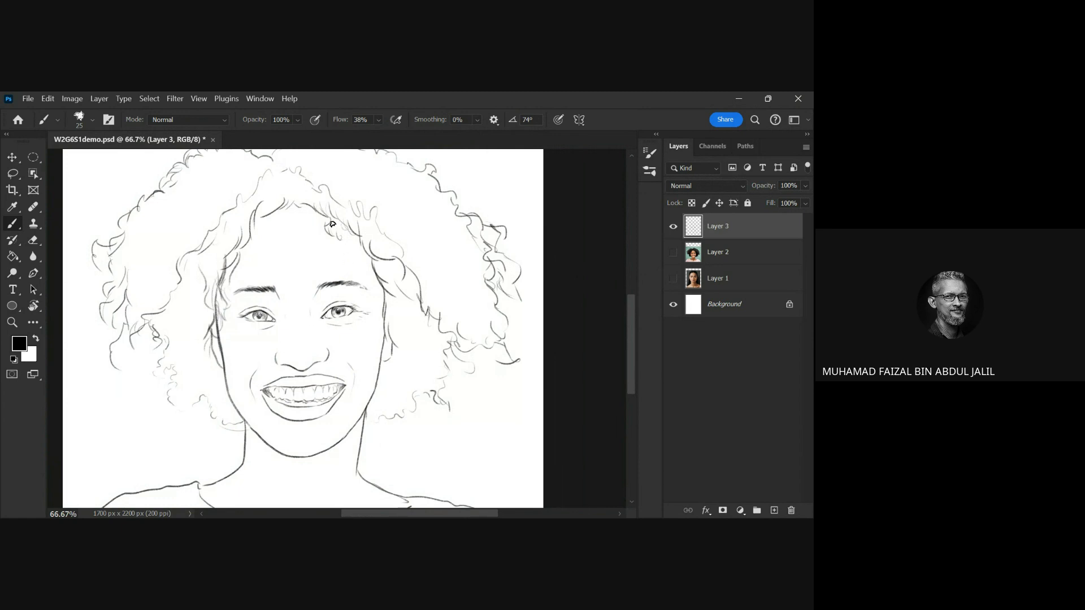
{"action": "left_click", "coordinate": [671, 255]}
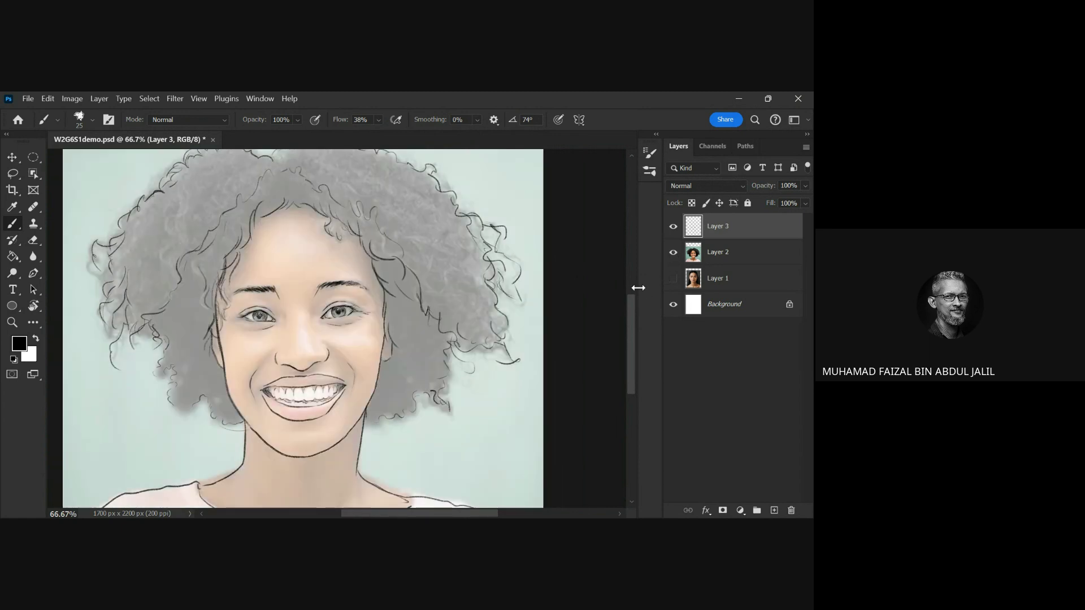
{"action": "key", "text": "ctrl+minus"}
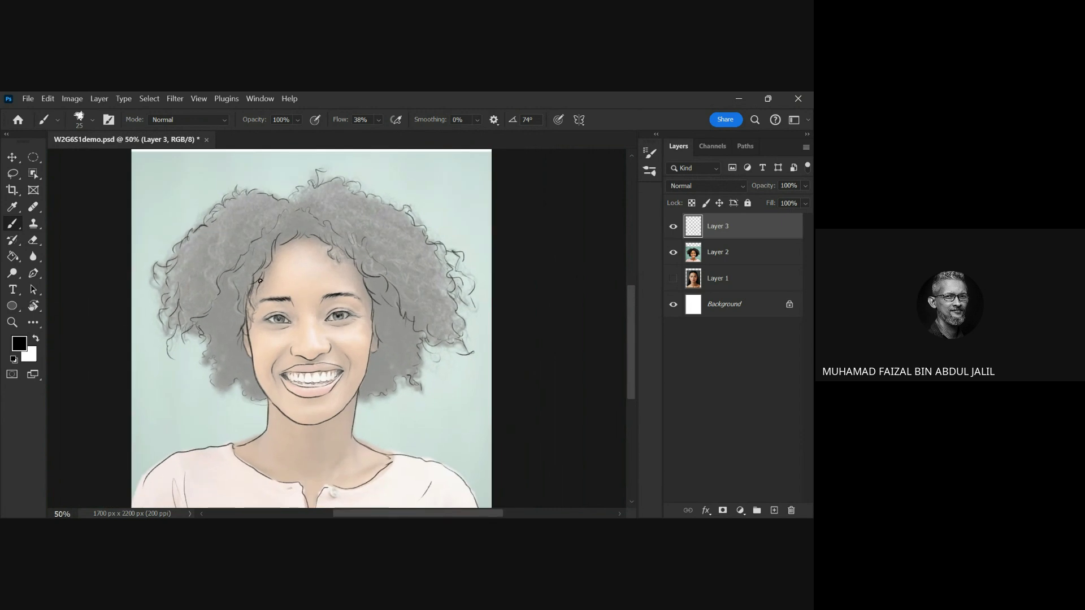
- Select the green background around the woman on Layer 2 with the Quick Selection tool and invert the selection to the figure
{"action": "key", "text": "l"}
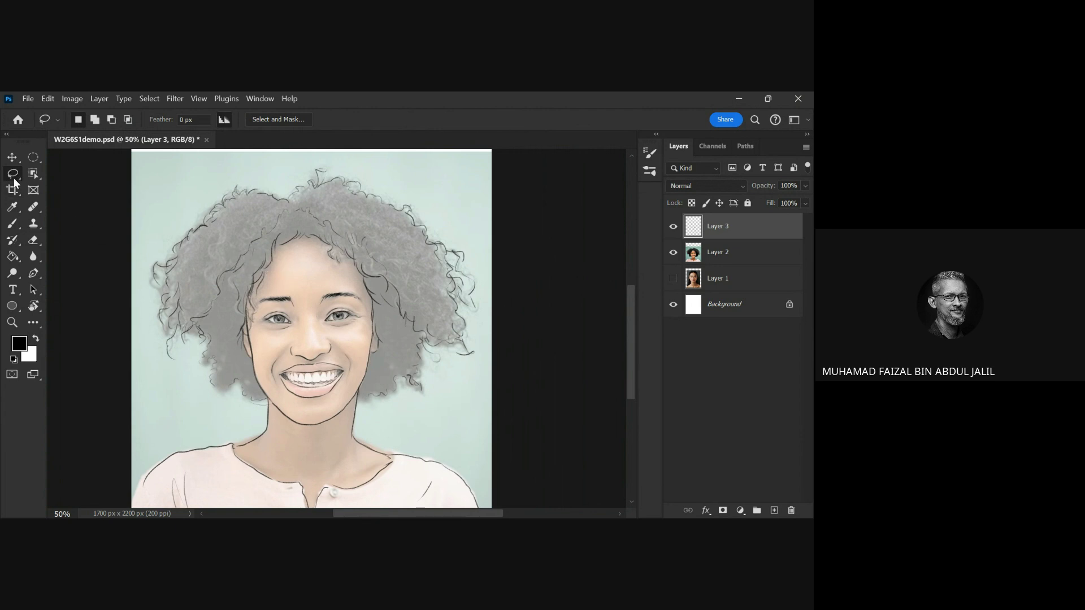
{"action": "left_click", "coordinate": [732, 255]}
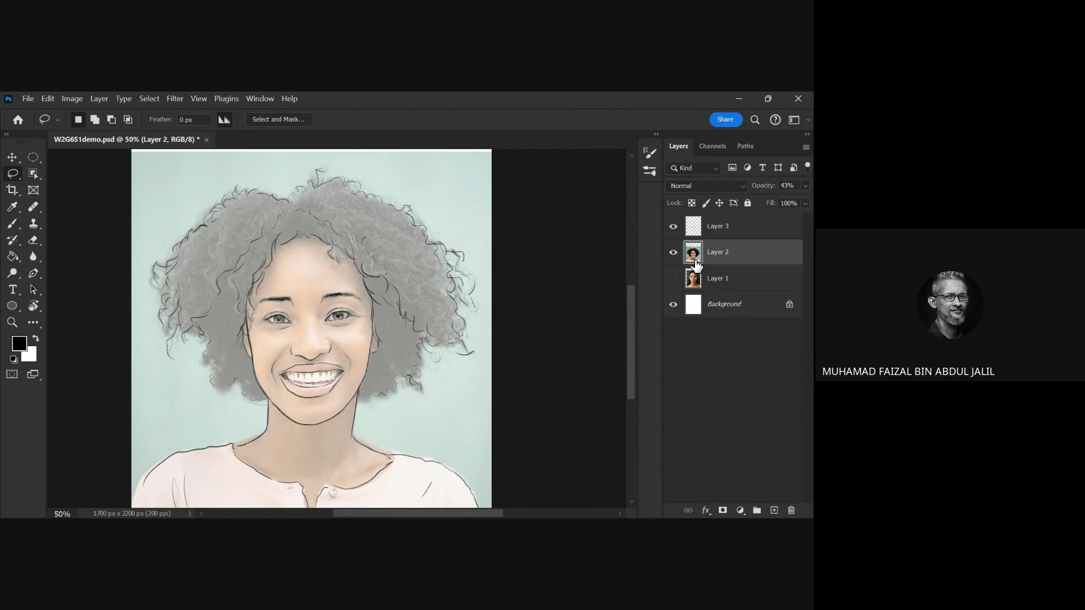
{"action": "left_click", "coordinate": [37, 174]}
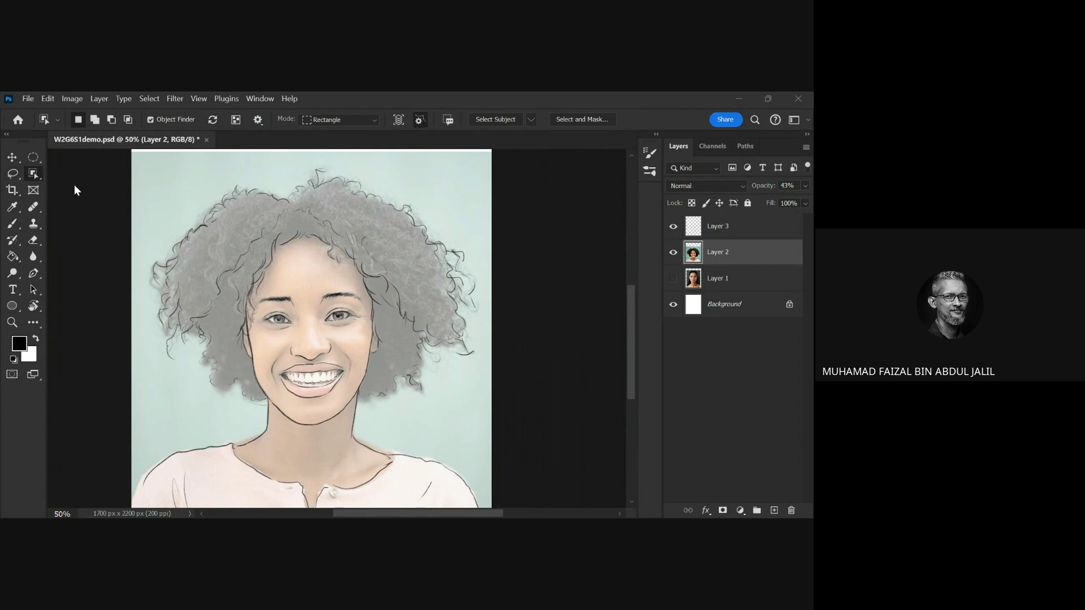
{"action": "key", "text": "shift+w"}
{"action": "mouse_move", "coordinate": [164, 203]}
{"action": "left_mouse_down"}
{"action": "mouse_move", "coordinate": [152, 230]}
{"action": "mouse_move", "coordinate": [148, 380]}
{"action": "mouse_move", "coordinate": [205, 422]}
{"action": "left_mouse_up"}
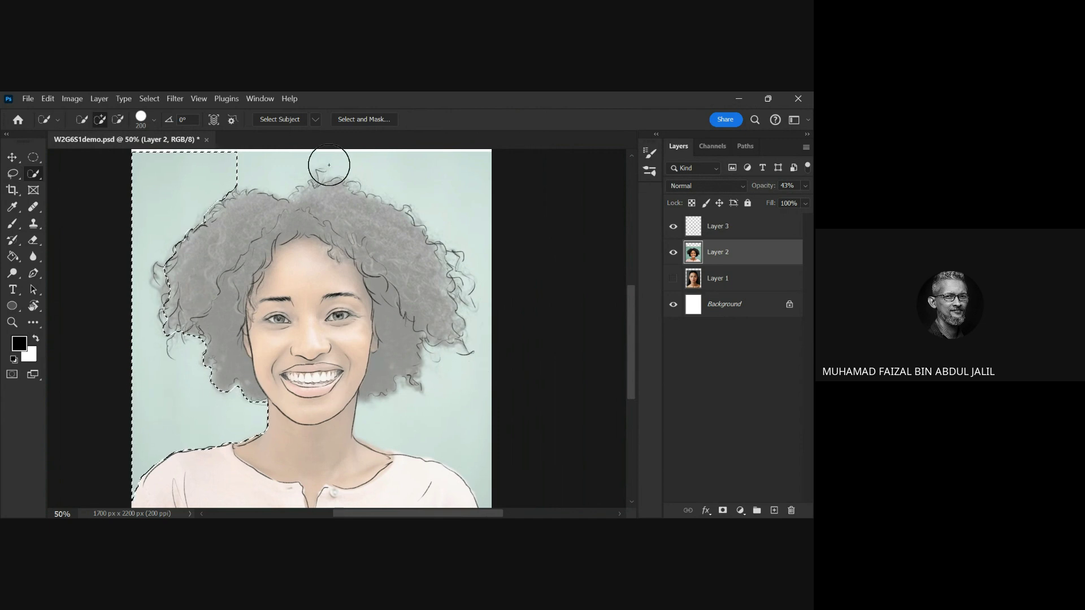
{"action": "left_click_drag", "start_coordinate": [257, 165], "coordinate": [472, 185]}
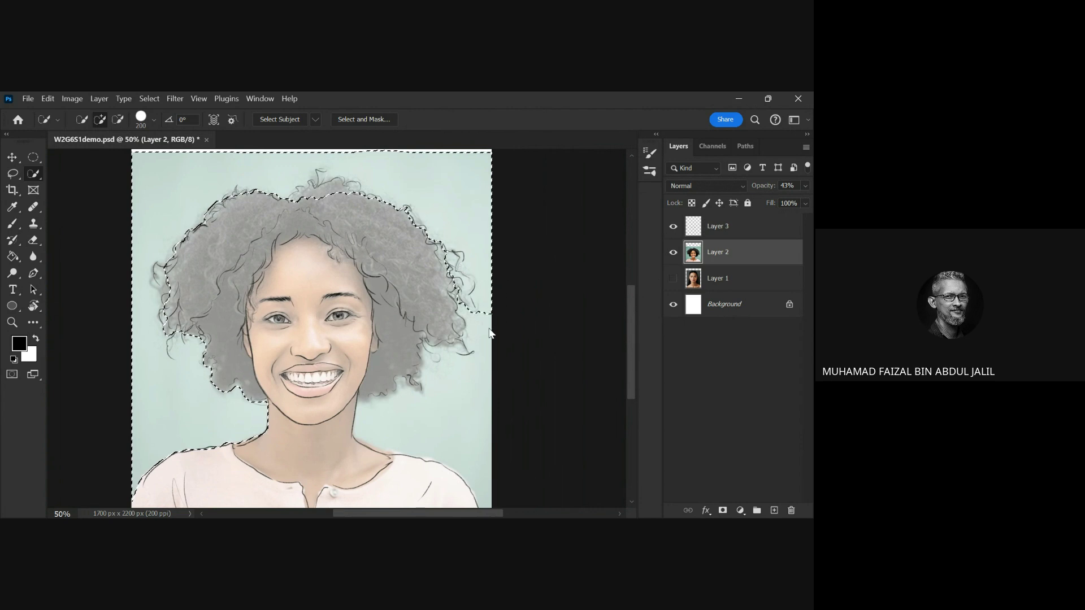
{"action": "left_click_drag", "start_coordinate": [490, 332], "coordinate": [402, 408]}
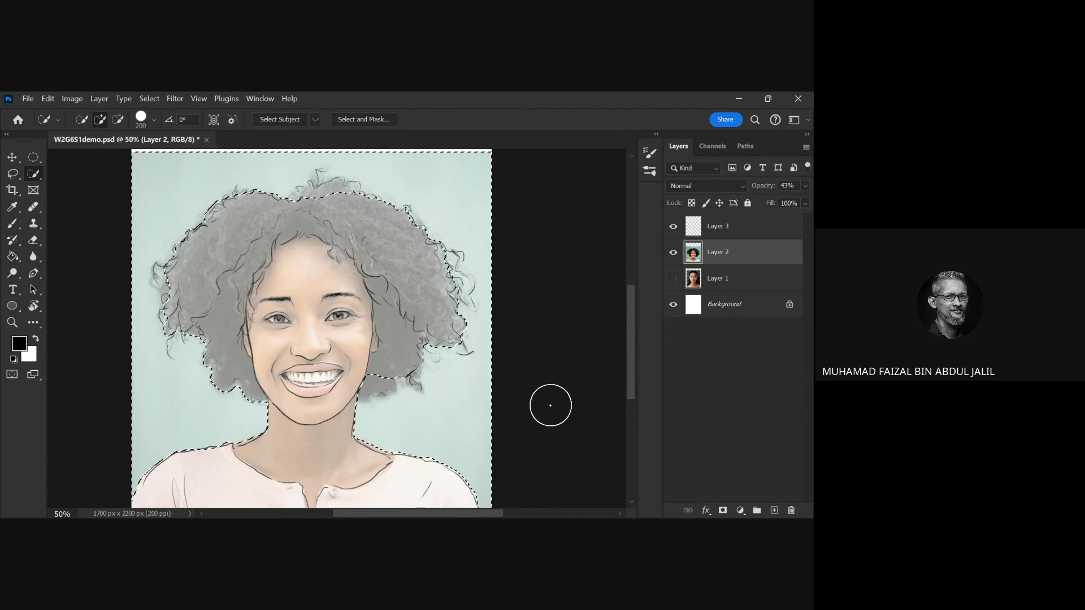
{"action": "left_click_drag", "start_coordinate": [417, 371], "coordinate": [442, 332]}
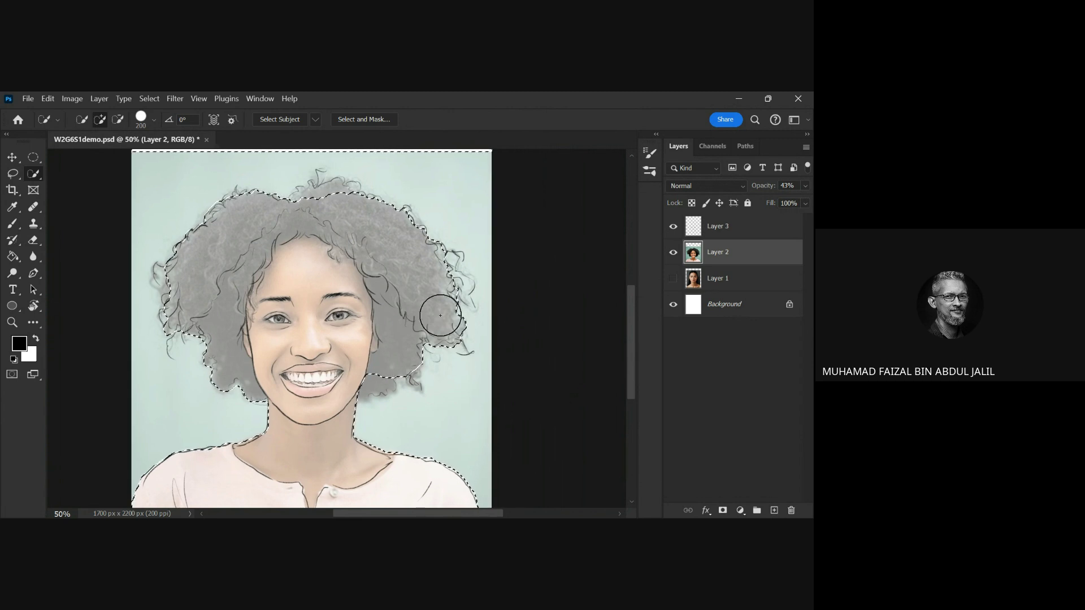
{"action": "key", "text": "alt+space"}
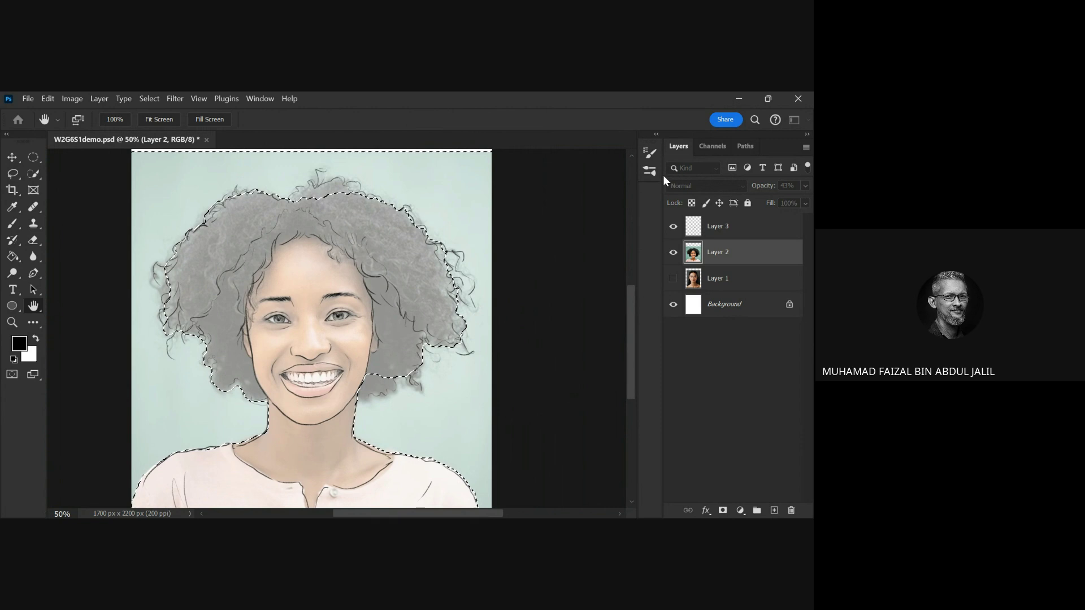
{"action": "key", "text": "w"}
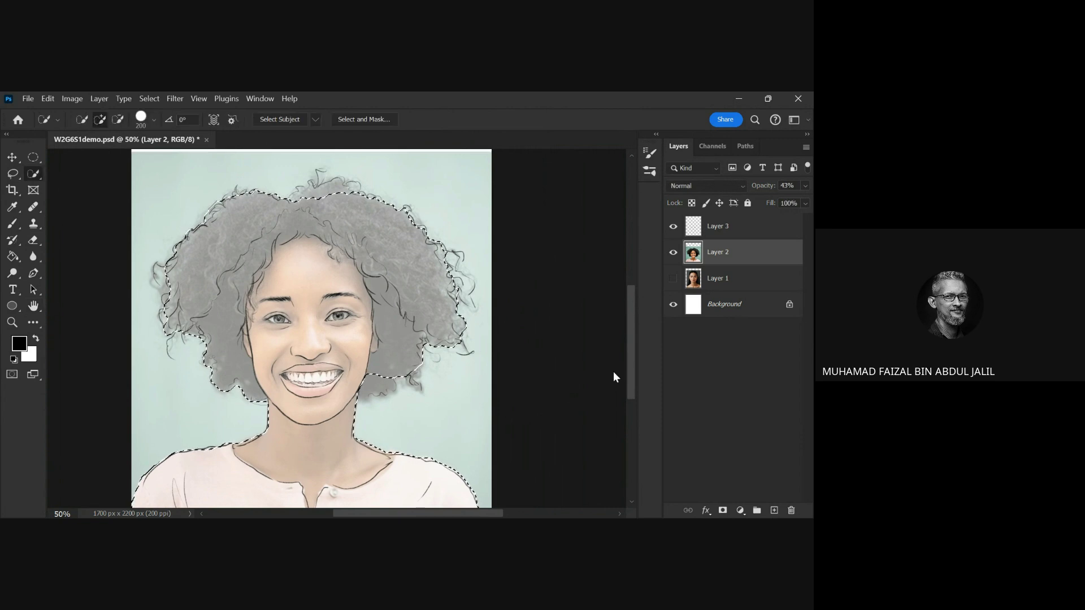
- Try deleting the selected figure from Layer 2 and undo the deletion
{"action": "left_click", "coordinate": [673, 252]}
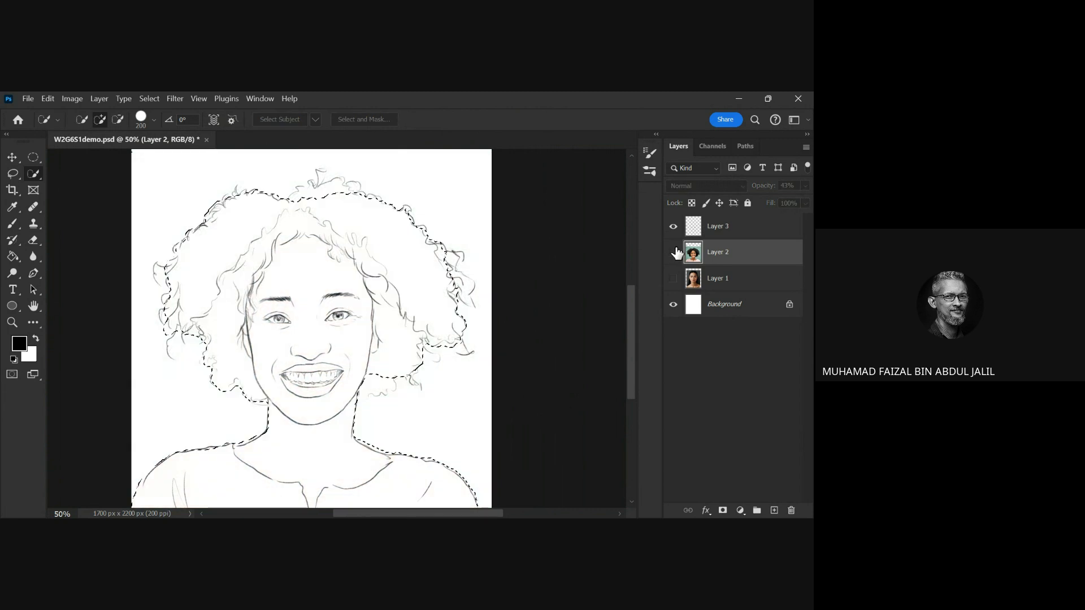
{"action": "left_click", "coordinate": [674, 252]}
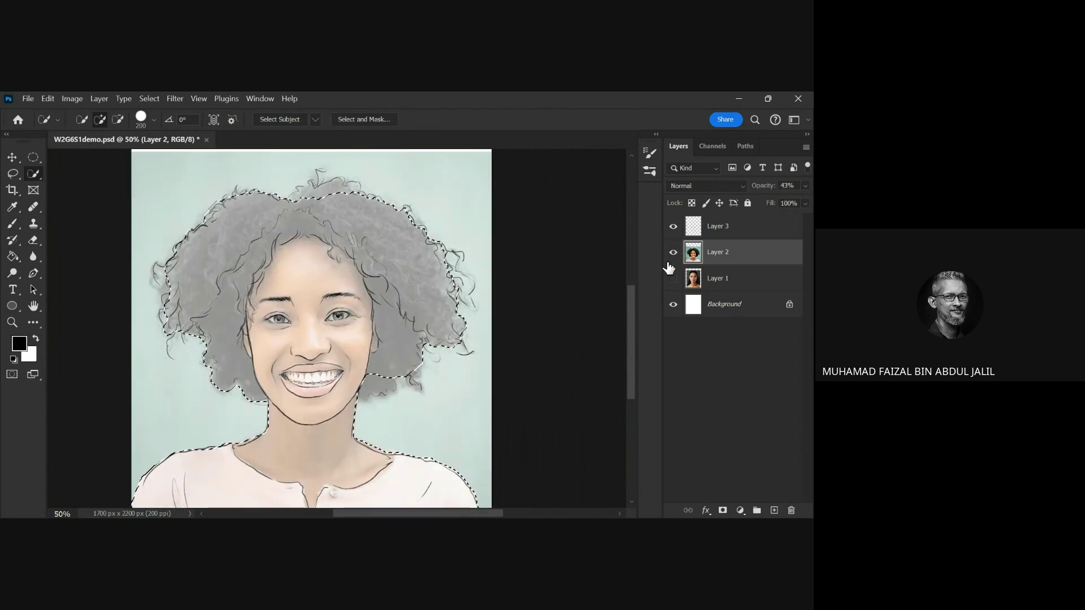
{"action": "key", "text": "Delete"}
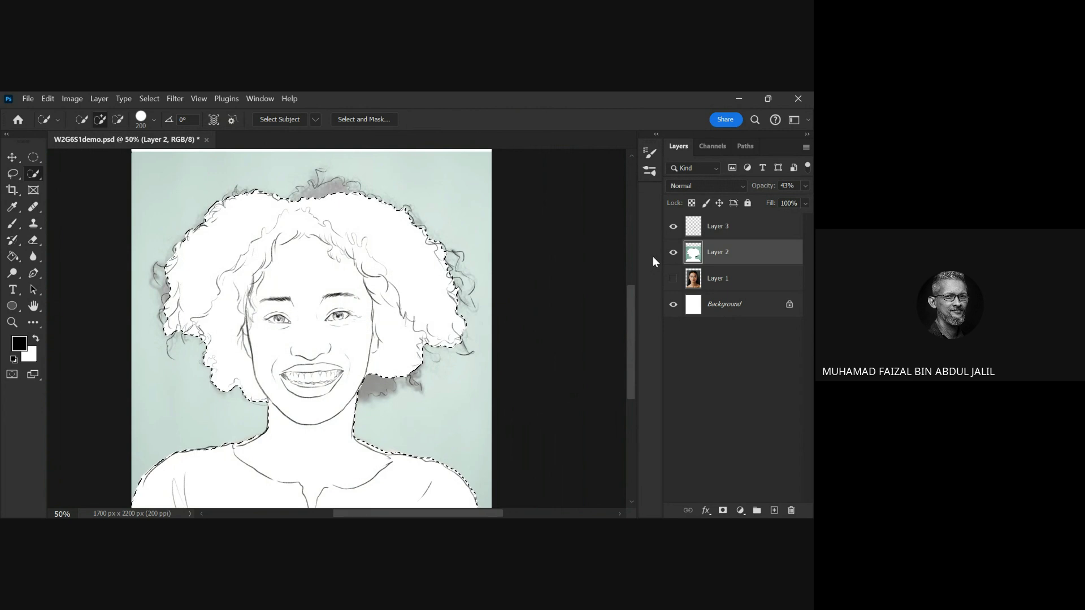
{"action": "key", "text": "ctrl+z"}
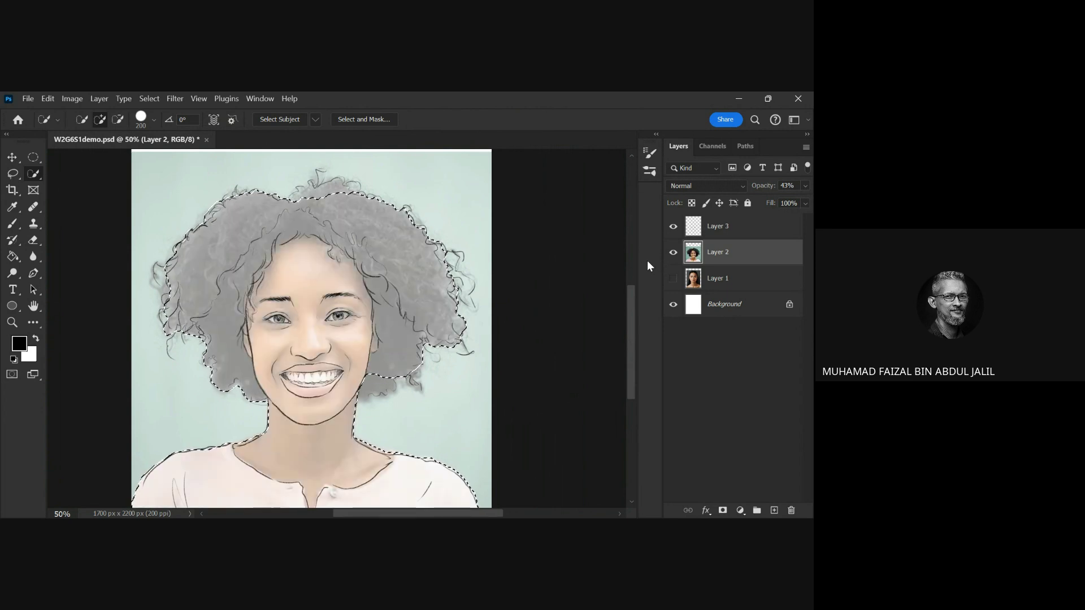
- Extend the figure selection with the Lasso tool over the missed curls along the lower hair, the left side and the crown
{"action": "left_click", "coordinate": [14, 174]}
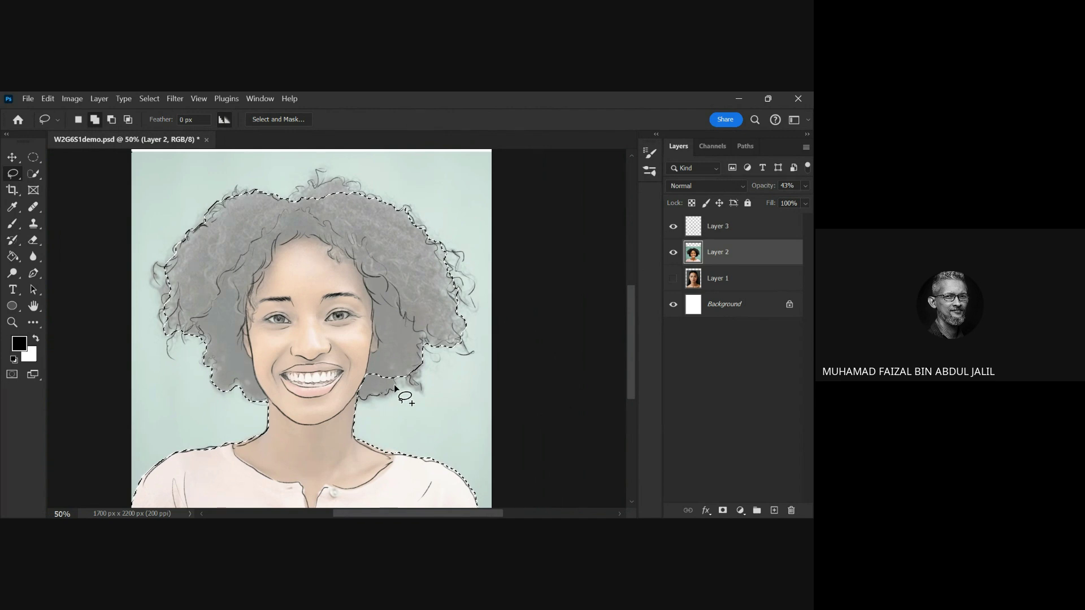
{"action": "mouse_move", "coordinate": [415, 387]}
{"action": "left_mouse_down"}
{"action": "mouse_move", "coordinate": [421, 368]}
{"action": "mouse_move", "coordinate": [468, 332]}
{"action": "mouse_move", "coordinate": [467, 319]}
{"action": "left_mouse_up"}
{"action": "left_click_drag", "start_coordinate": [383, 369], "coordinate": [363, 384]}
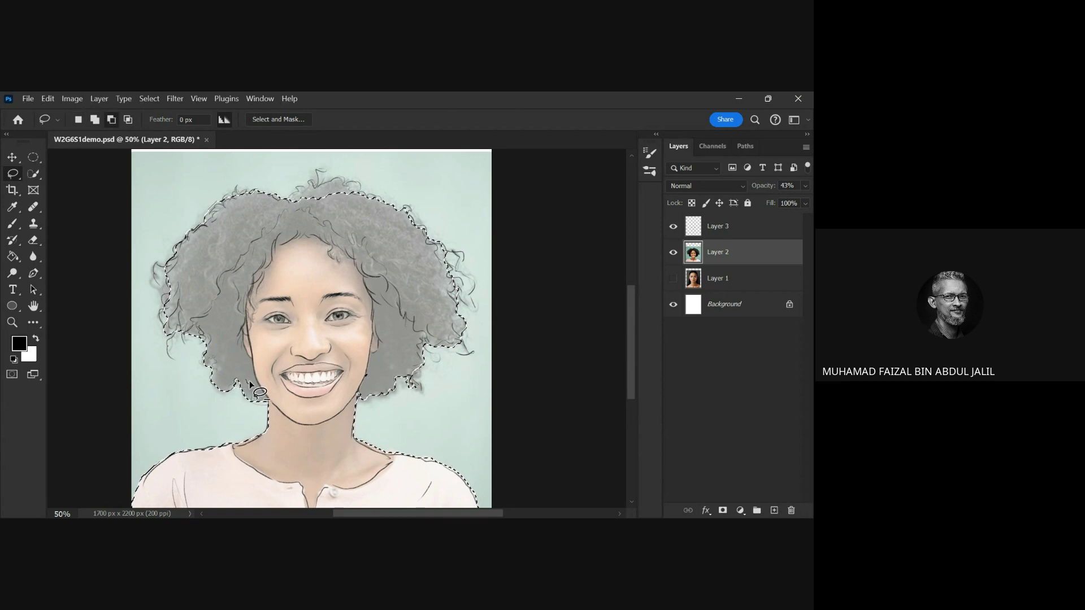
{"action": "left_click_drag", "start_coordinate": [249, 384], "coordinate": [235, 382]}
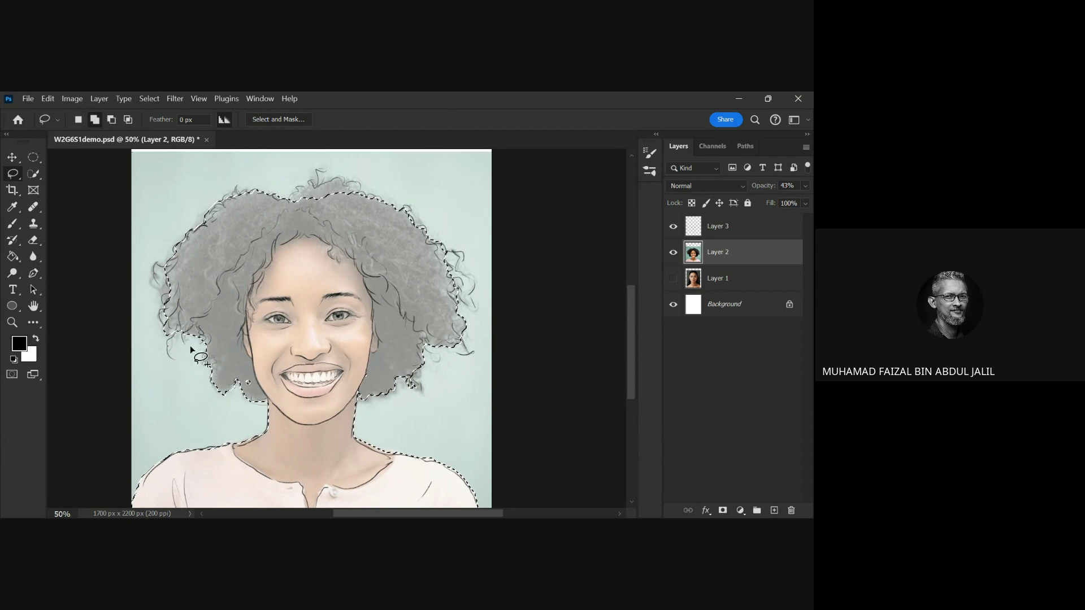
{"action": "mouse_move", "coordinate": [191, 349]}
{"action": "left_mouse_down"}
{"action": "mouse_move", "coordinate": [218, 359]}
{"action": "mouse_move", "coordinate": [181, 311]}
{"action": "mouse_move", "coordinate": [173, 331]}
{"action": "mouse_move", "coordinate": [157, 294]}
{"action": "mouse_move", "coordinate": [178, 237]}
{"action": "mouse_move", "coordinate": [206, 206]}
{"action": "mouse_move", "coordinate": [235, 188]}
{"action": "mouse_move", "coordinate": [198, 224]}
{"action": "mouse_move", "coordinate": [343, 185]}
{"action": "mouse_move", "coordinate": [407, 209]}
{"action": "left_mouse_up"}
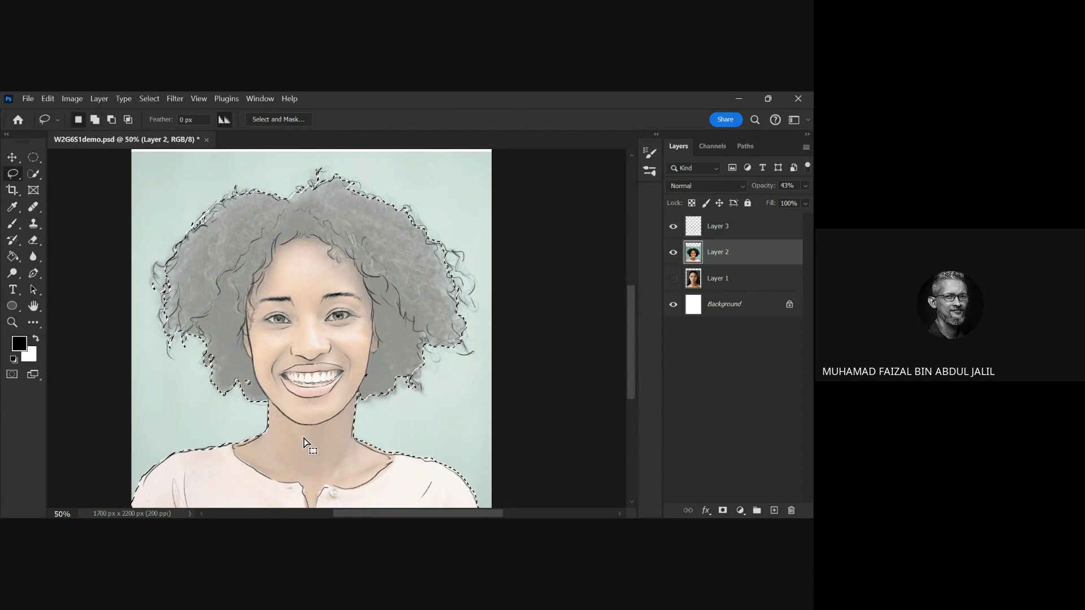
- Refine the lasso selection along the outer curls on both sides of the hair
{"action": "scroll", "coordinate": [345, 390], "scroll_direction": "down", "scroll_amount": 2}
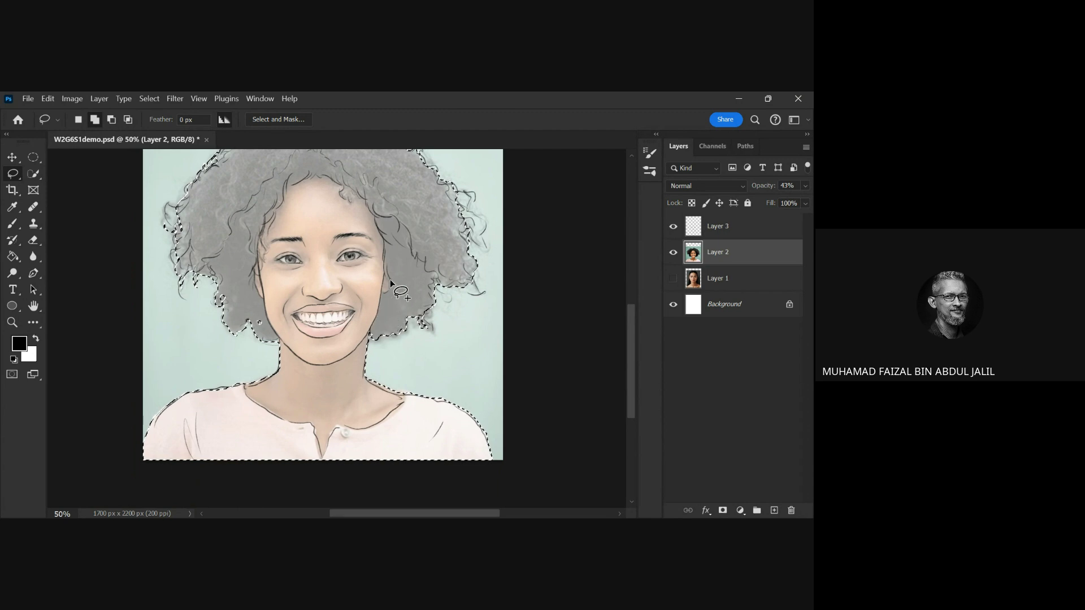
{"action": "scroll", "coordinate": [418, 265], "scroll_direction": "up", "scroll_amount": 2}
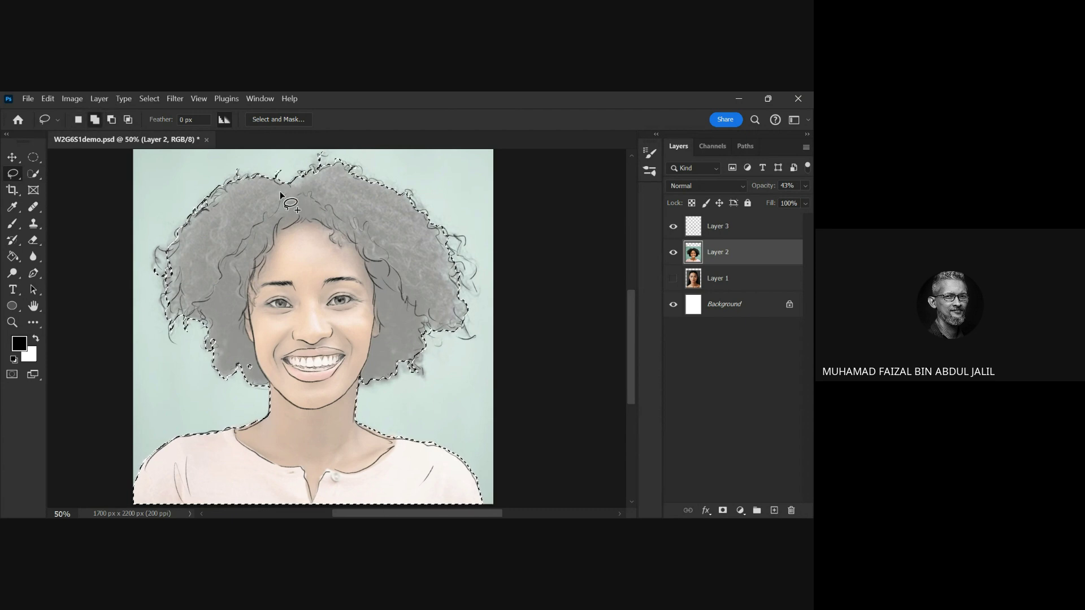
{"action": "mouse_move", "coordinate": [166, 248]}
{"action": "left_mouse_down"}
{"action": "mouse_move", "coordinate": [154, 265]}
{"action": "mouse_move", "coordinate": [161, 288]}
{"action": "mouse_move", "coordinate": [170, 251]}
{"action": "left_mouse_up"}
{"action": "mouse_move", "coordinate": [446, 240]}
{"action": "left_mouse_down"}
{"action": "mouse_move", "coordinate": [472, 253]}
{"action": "mouse_move", "coordinate": [428, 213]}
{"action": "left_mouse_up"}
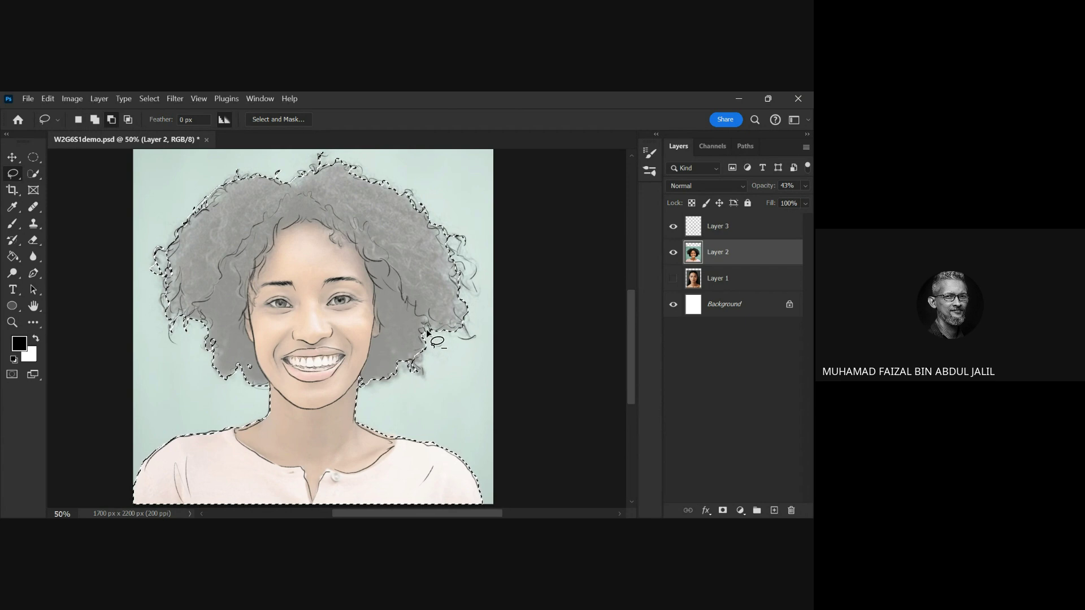
{"action": "mouse_move", "coordinate": [425, 317]}
{"action": "left_mouse_down"}
{"action": "mouse_move", "coordinate": [439, 342]}
{"action": "mouse_move", "coordinate": [459, 337]}
{"action": "mouse_move", "coordinate": [463, 302]}
{"action": "mouse_move", "coordinate": [450, 273]}
{"action": "mouse_move", "coordinate": [460, 285]}
{"action": "left_mouse_up"}
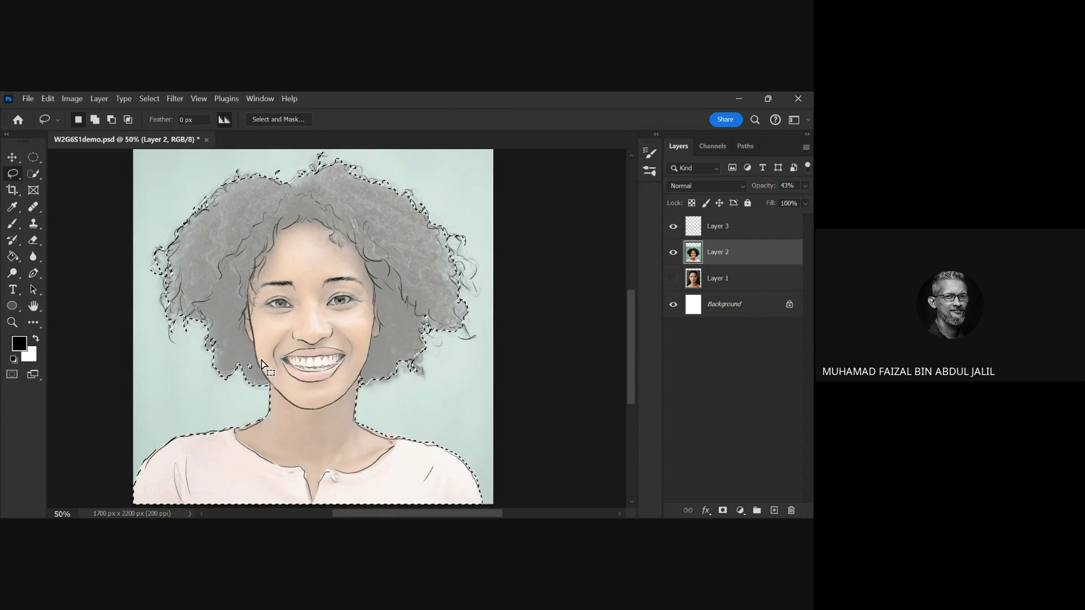
- Create a new layer between Layer 3 and Layer 2 and fill the figure selection on it with solid white
{"action": "left_click", "coordinate": [772, 511]}
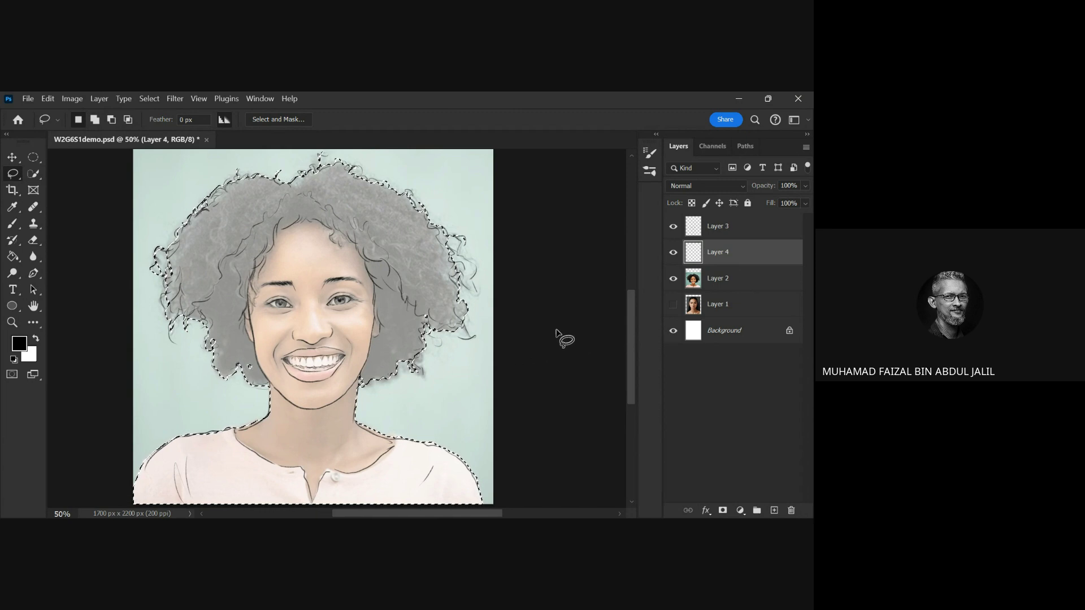
{"action": "left_click", "coordinate": [35, 338]}
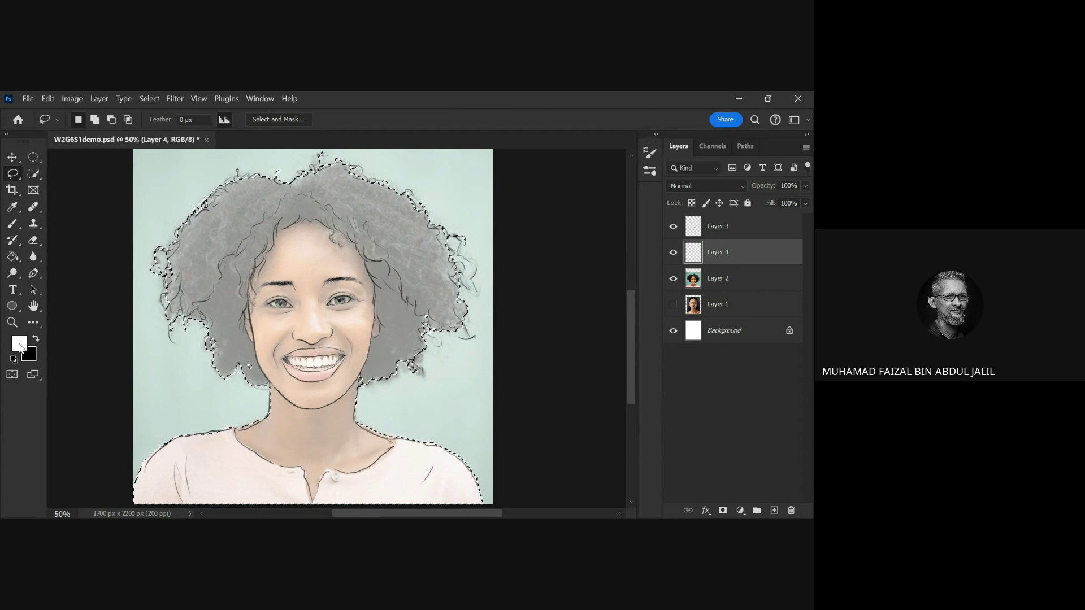
{"action": "key", "text": "i"}
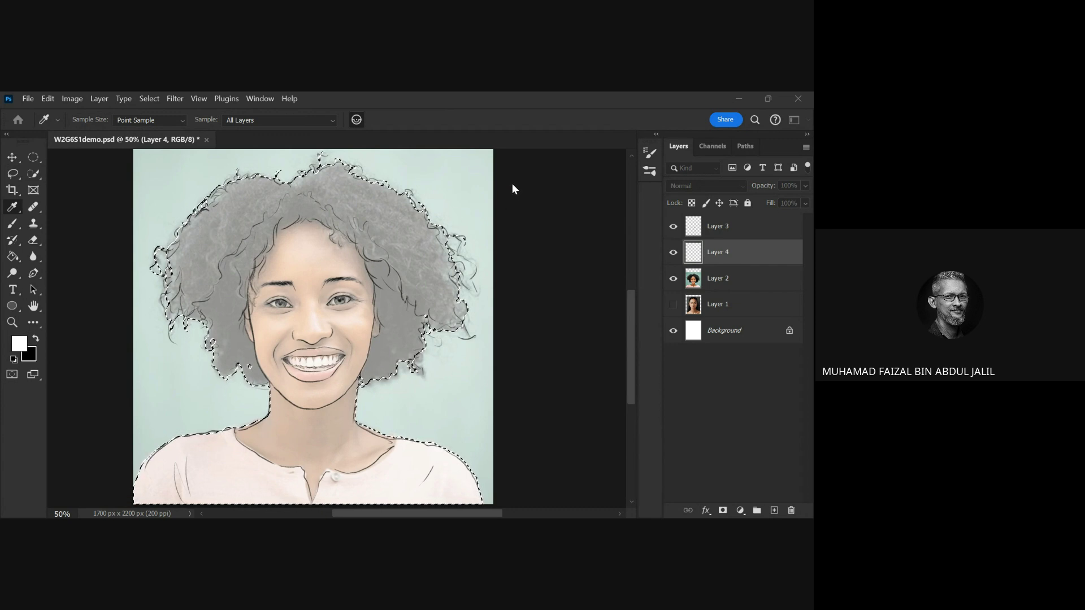
{"action": "key", "text": "l"}
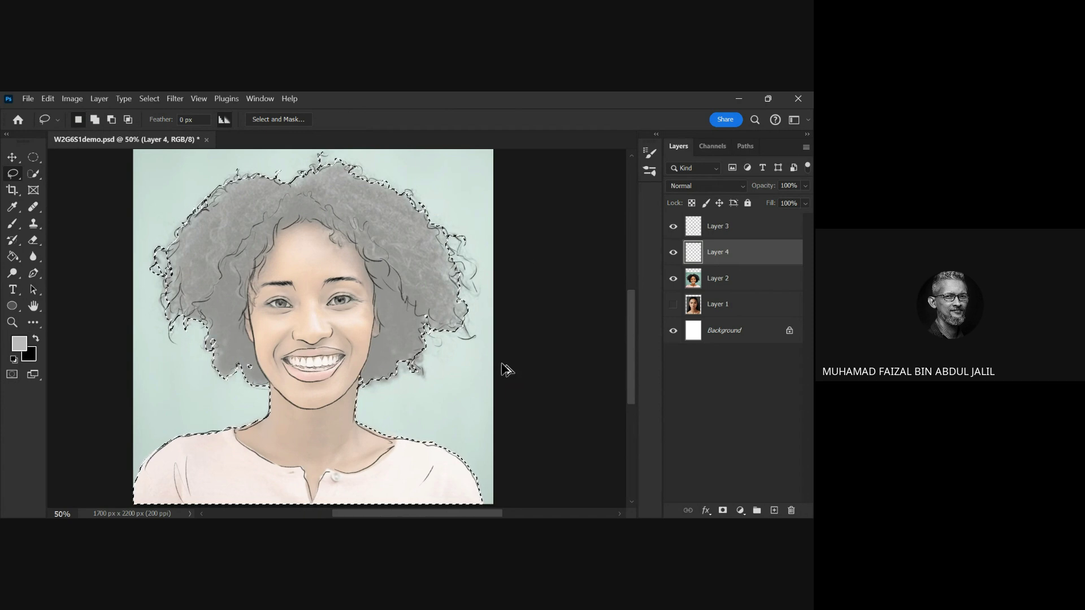
{"action": "key", "text": "alt+BackSpace"}
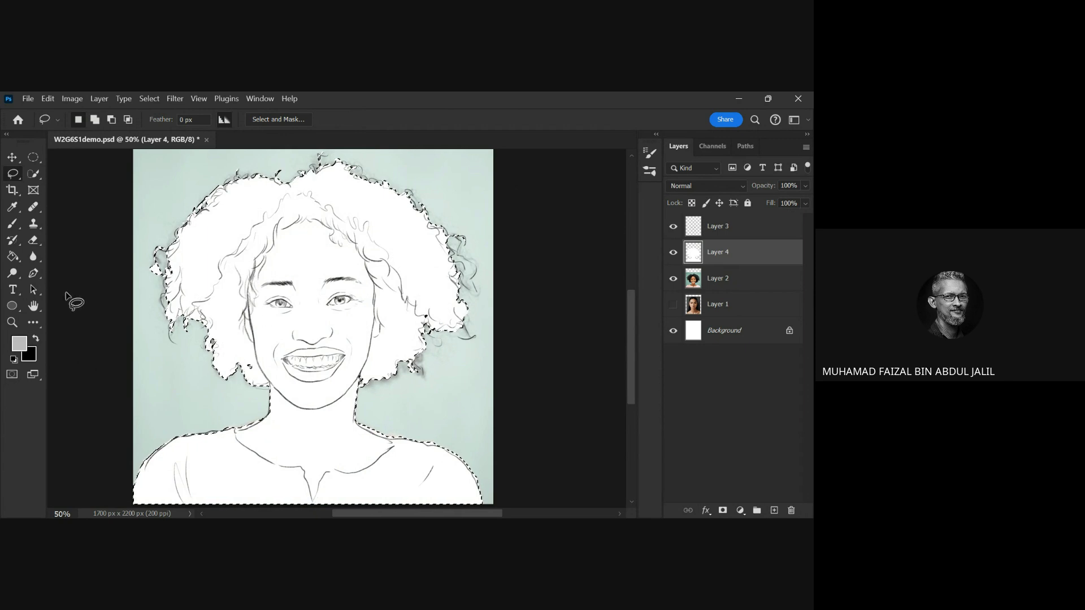
- Choose a medium grey foreground color and try to refill the selected figure on Layer 4
{"action": "key", "text": "i"}
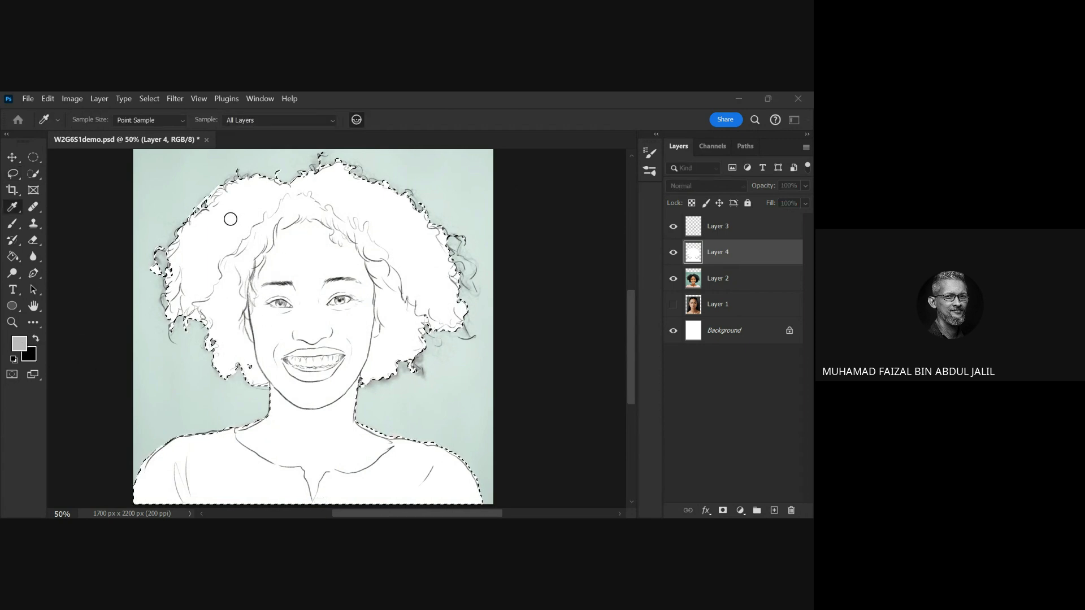
{"action": "key", "text": "l"}
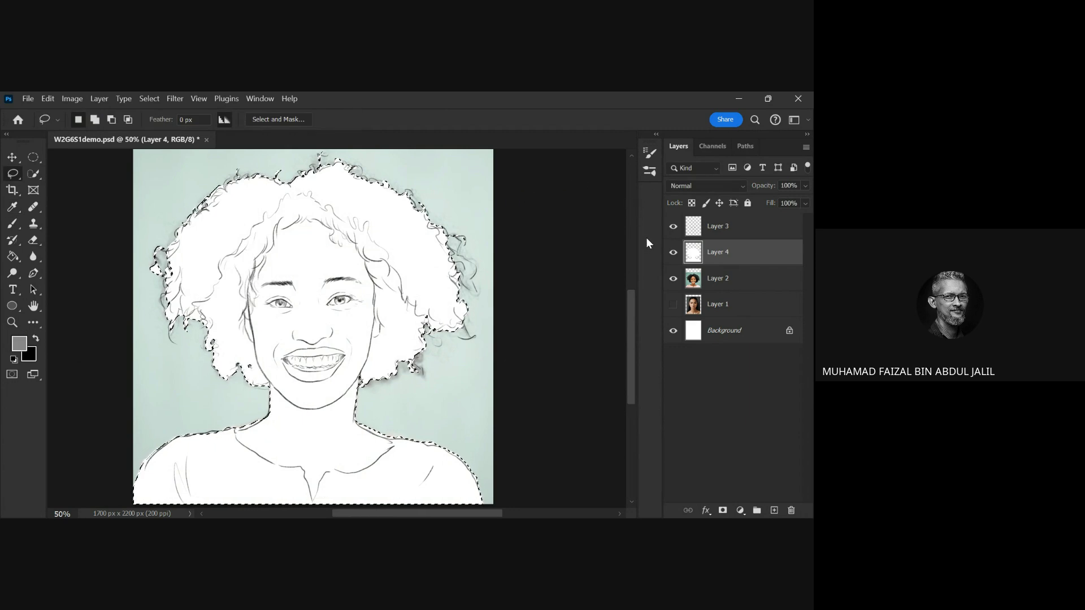
{"action": "key", "text": "ctrl+BackSpace"}
{"action": "key", "text": "ctrl+i"}
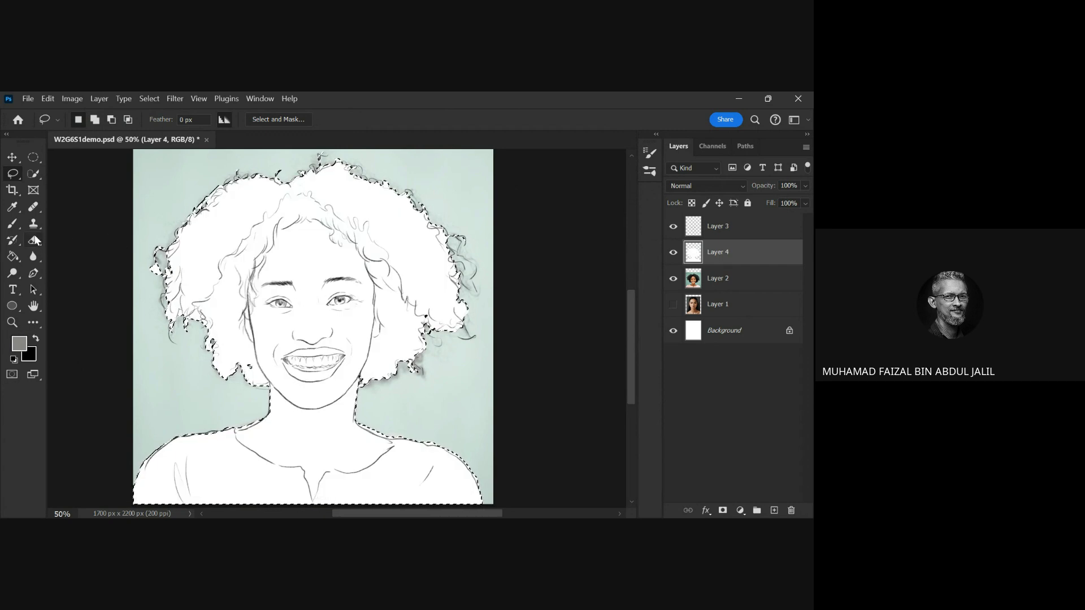
- Fill the figure selection on Layer 4 with the medium grey foreground color using the Paint Bucket
{"action": "left_click", "coordinate": [673, 252]}
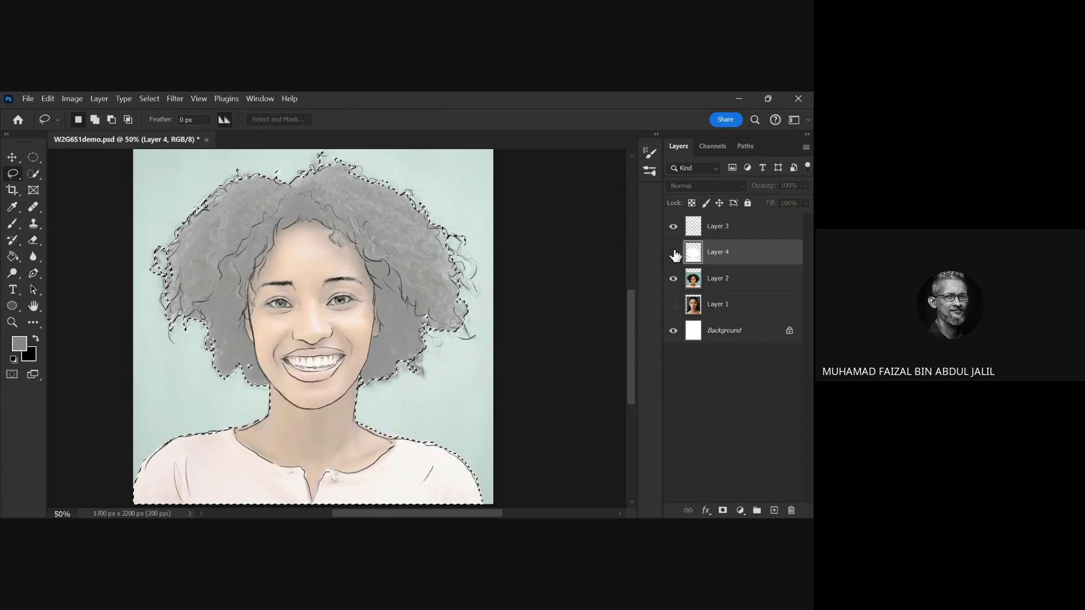
{"action": "left_click", "coordinate": [673, 252]}
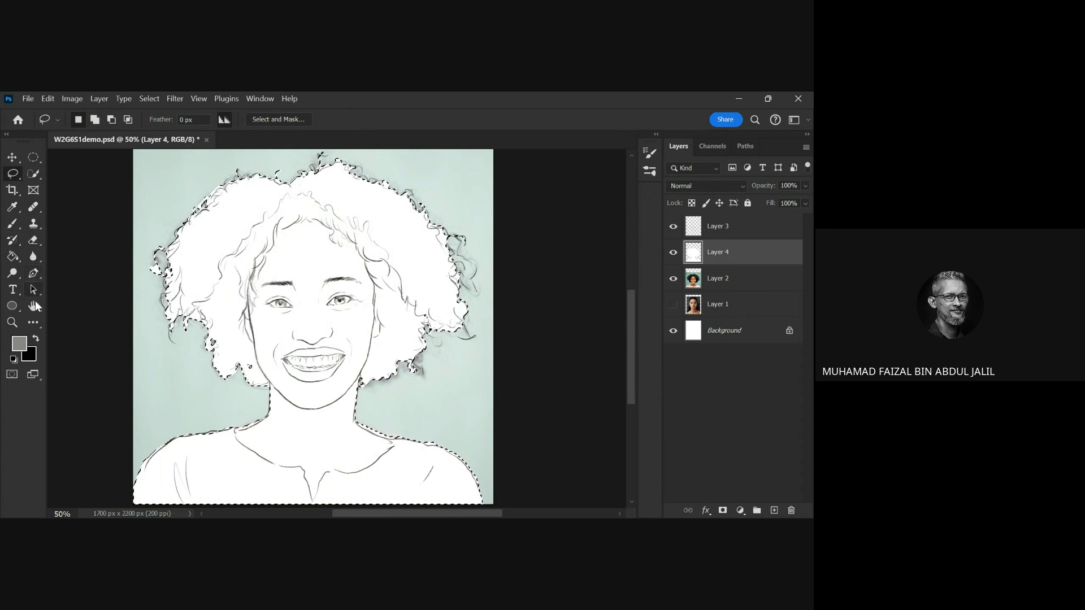
{"action": "left_click", "coordinate": [14, 257]}
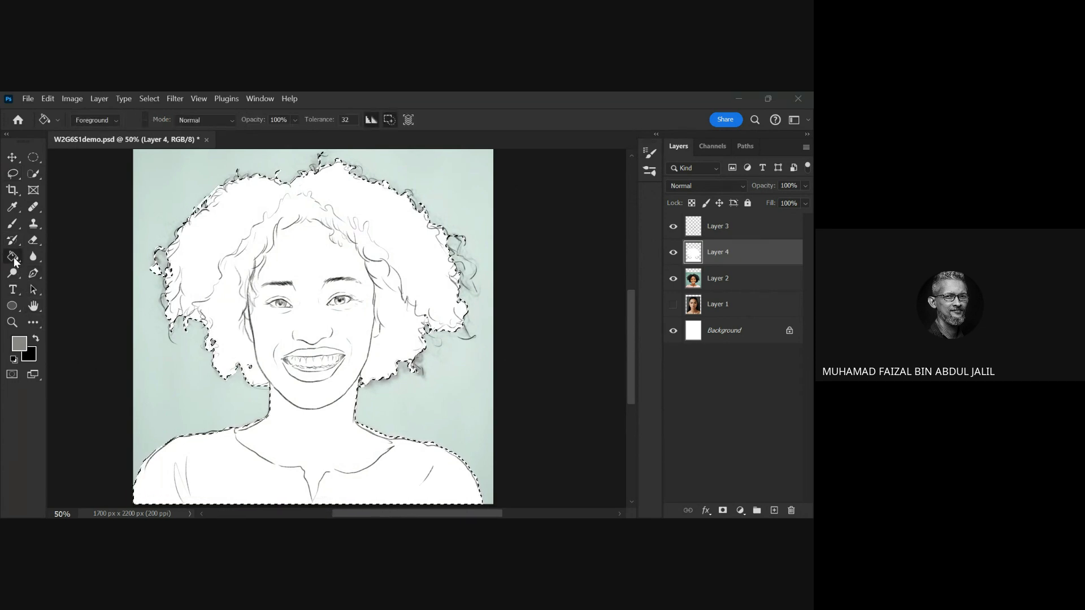
{"action": "left_click", "coordinate": [293, 254]}
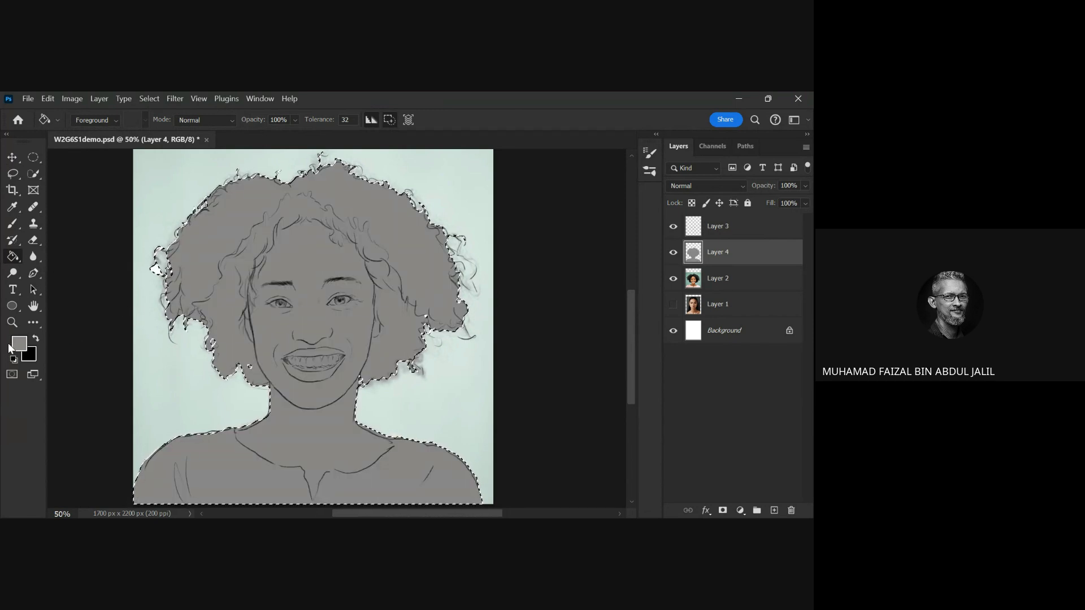
- Sample a lighter grey as the foreground color and refill the selected figure on Layer 4 with it
{"action": "key", "text": "i"}
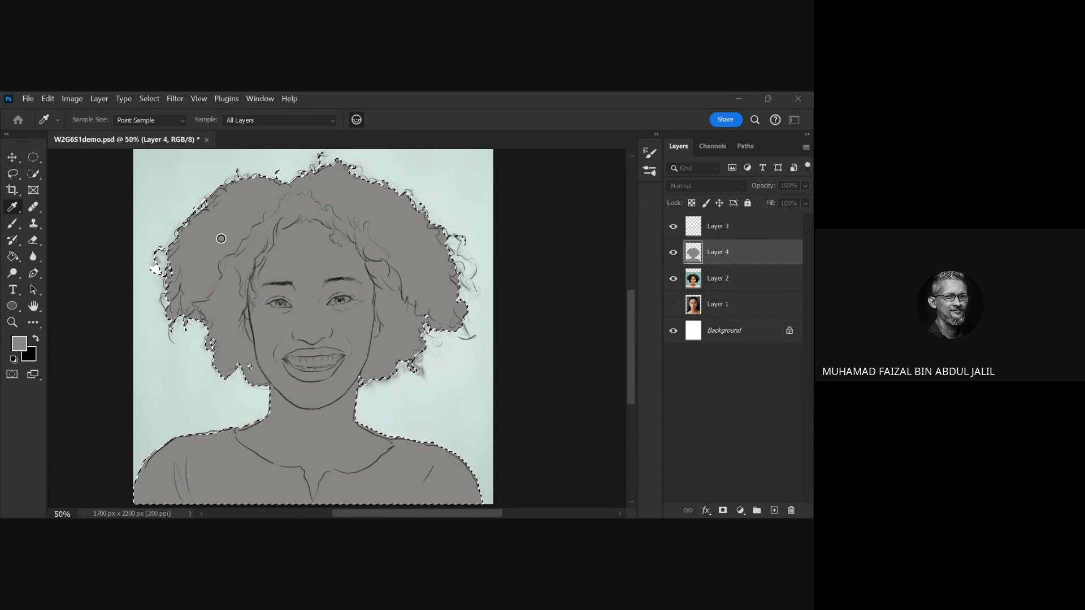
{"action": "left_click", "coordinate": [322, 168]}
{"action": "key", "text": "g"}
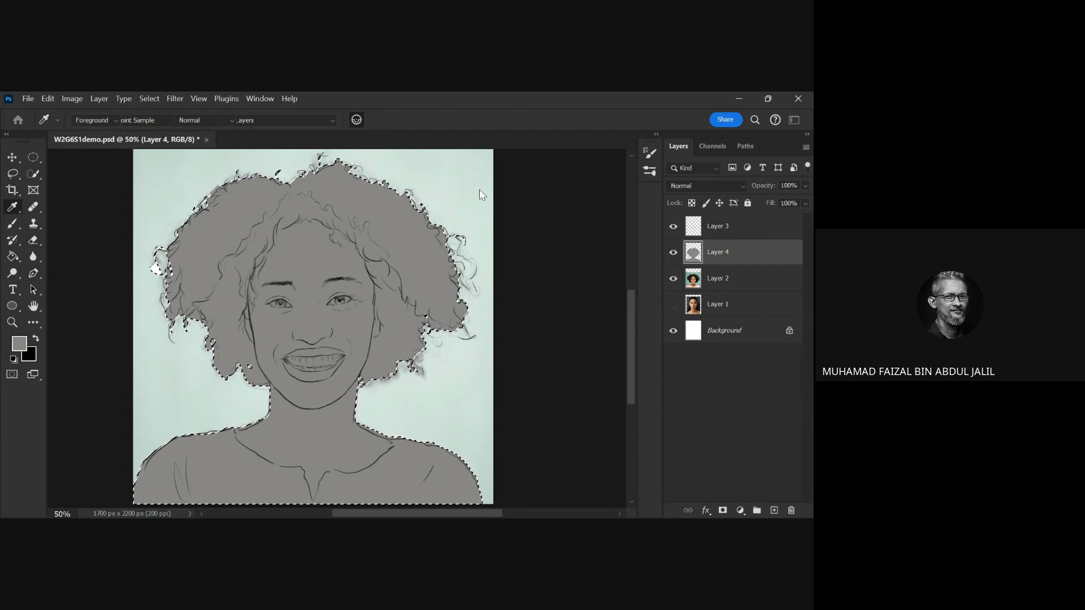
{"action": "left_click", "coordinate": [317, 280]}
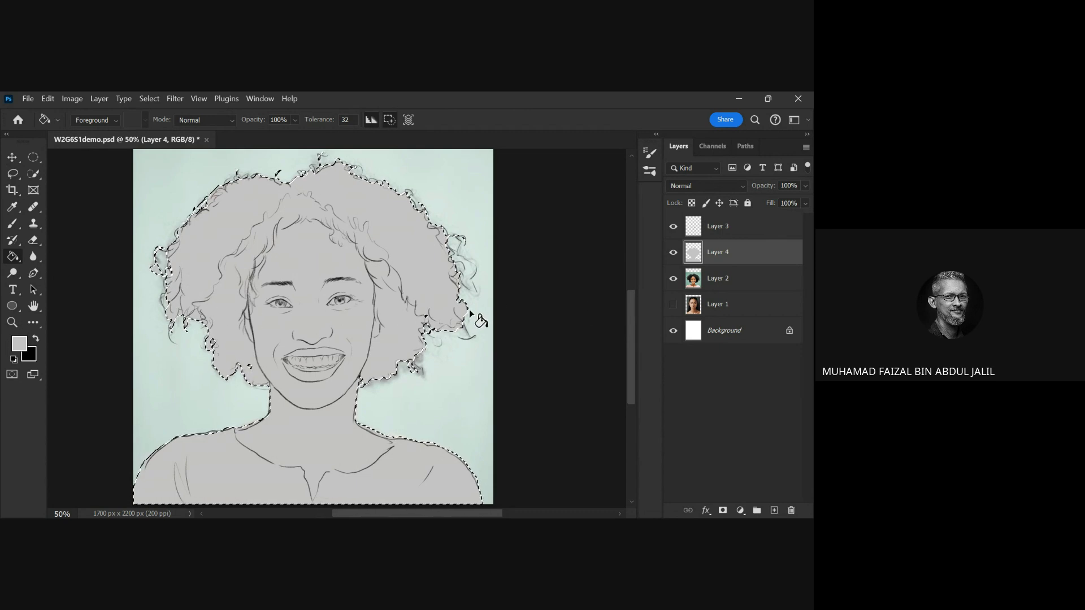
- Hide the Layer 2 photo, save the document and clear the figure selection
{"action": "left_click", "coordinate": [673, 278]}
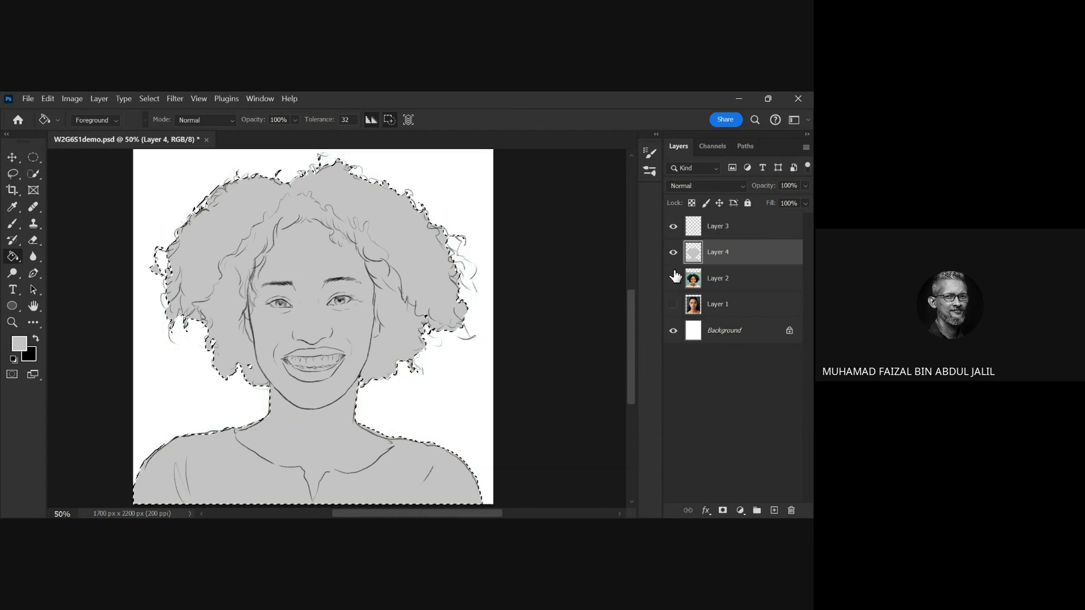
{"action": "key", "text": "ctrl+s"}
{"action": "key", "text": "l"}
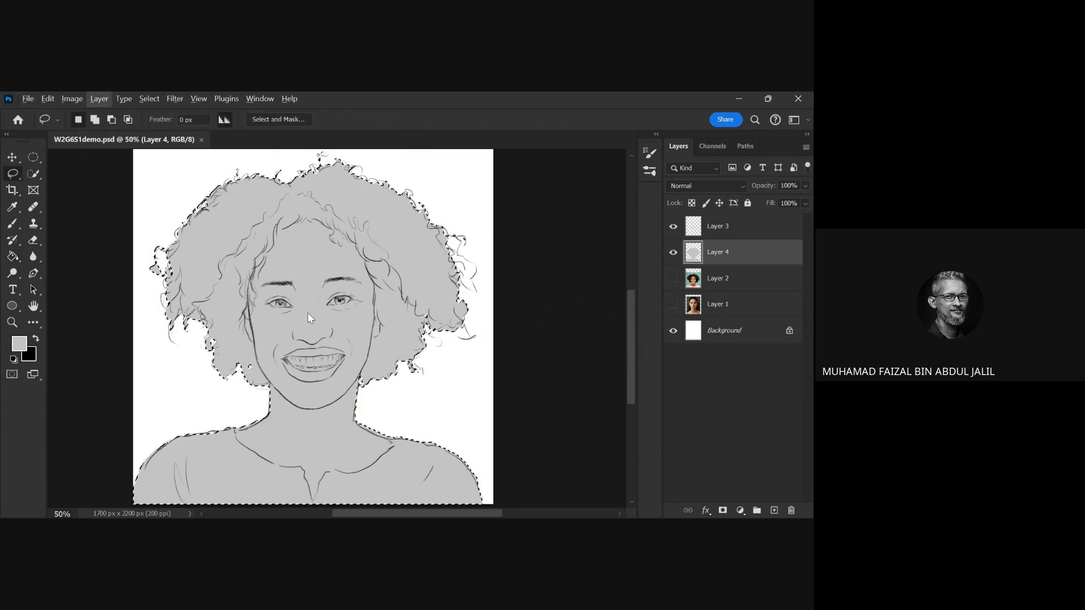
{"action": "key", "text": "ctrl+d"}
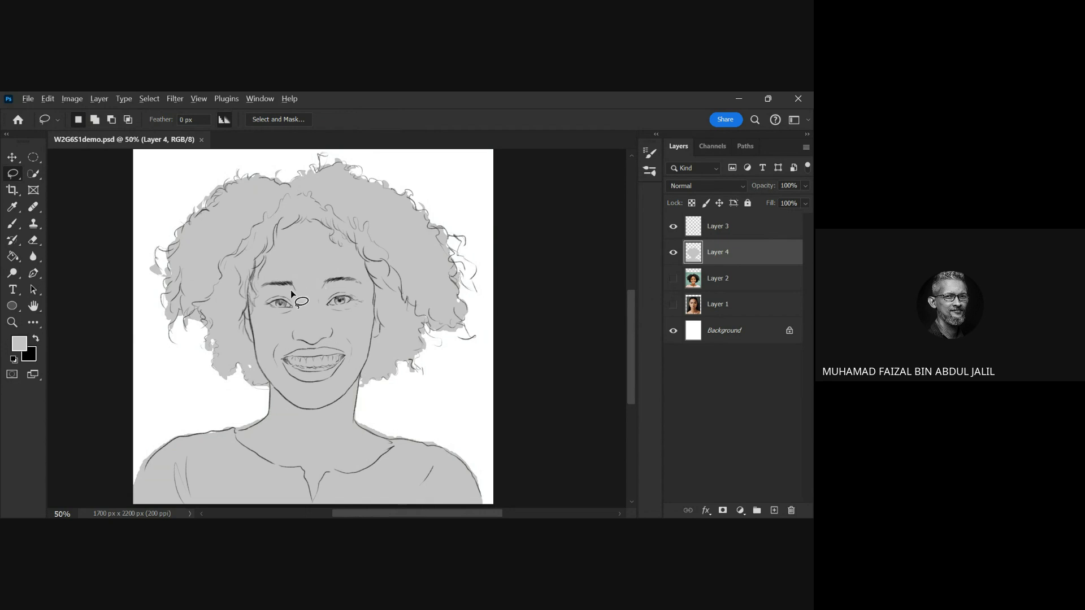
- Load Layer 4's outline as a selection, subtract the hair with the Lasso tool, and copy the face and body onto a new layer
{"action": "left_click", "coordinate": [704, 261], "text": "ctrl"}
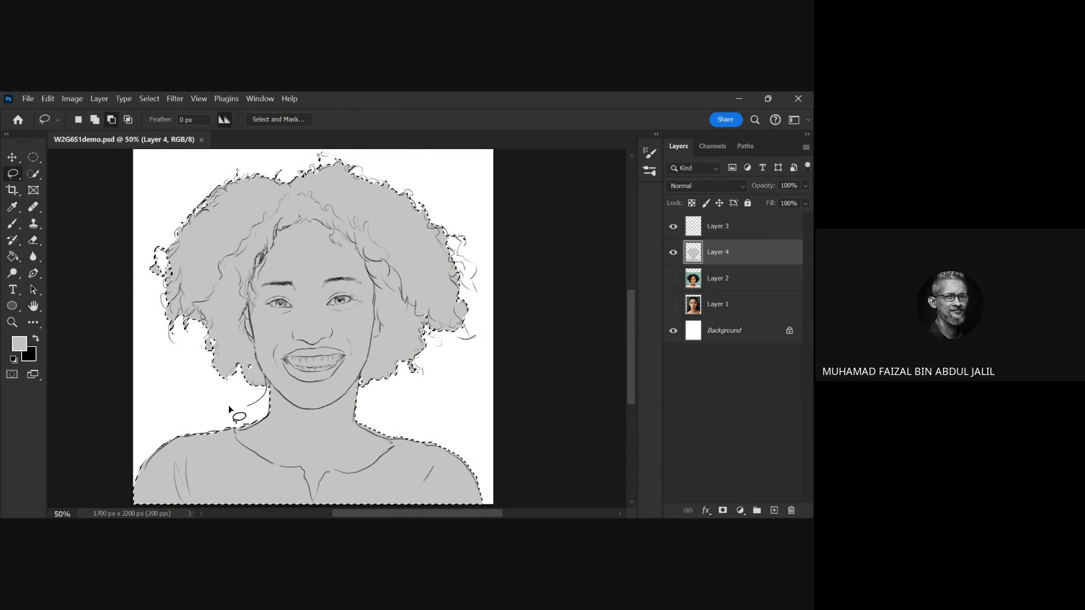
{"action": "left_click_drag", "start_coordinate": [257, 132], "coordinate": [484, 233]}
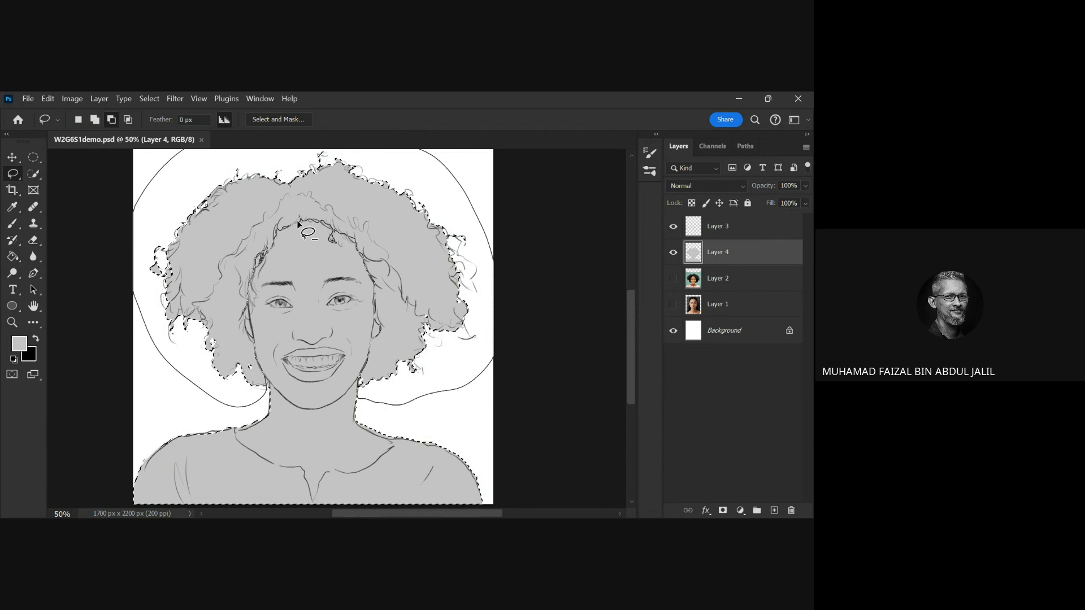
{"action": "left_click_drag", "start_coordinate": [298, 224], "coordinate": [302, 226]}
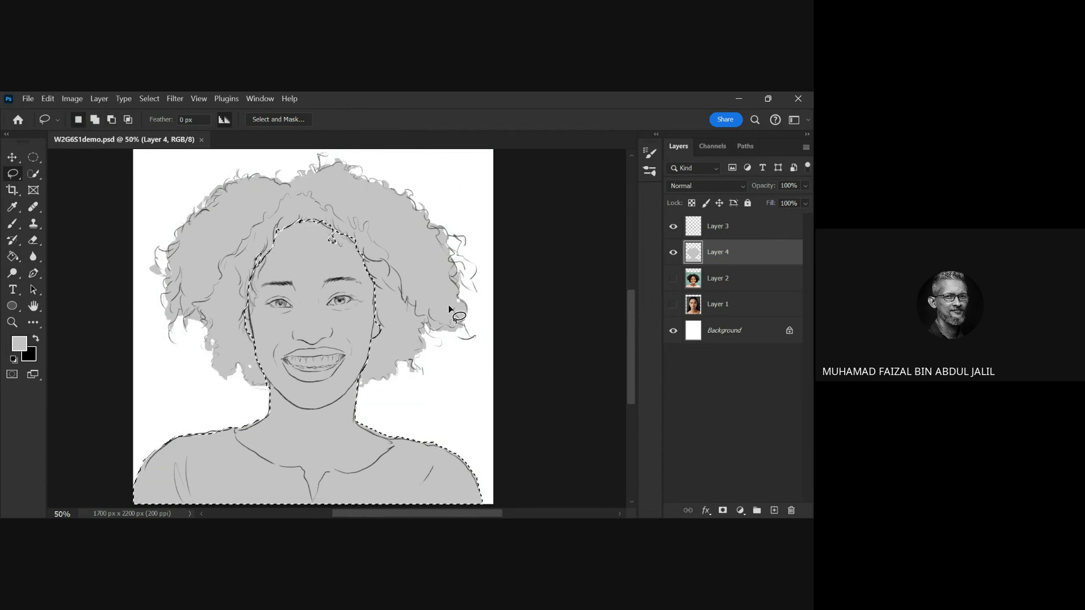
{"action": "key", "text": "ctrl+j"}
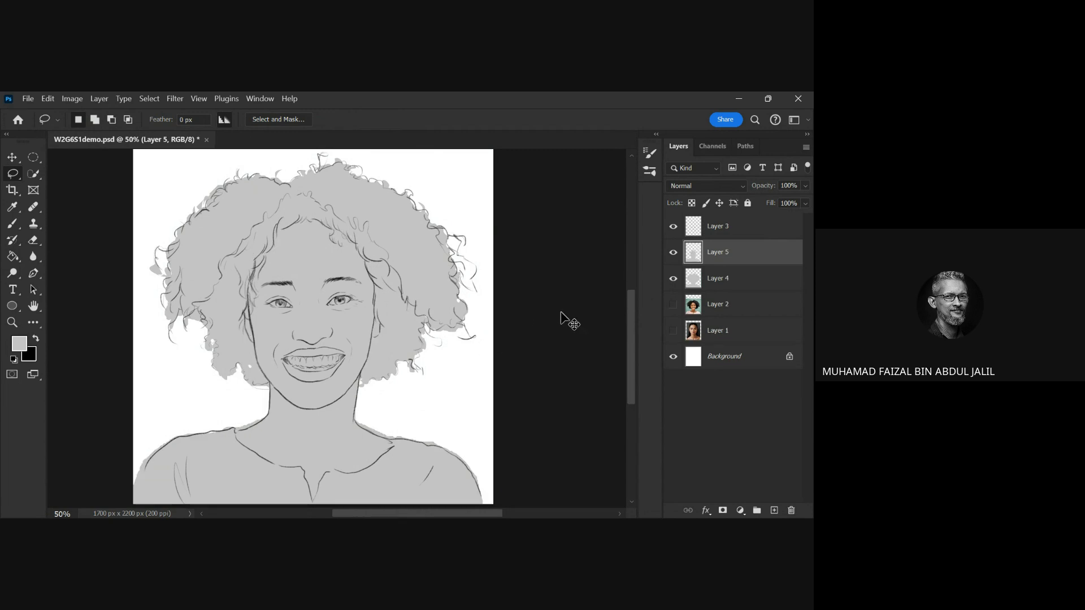
- Hide Layer 4 and toggle Layer 5's visibility to check the separated face-and-body shape
{"action": "left_click", "coordinate": [673, 279]}
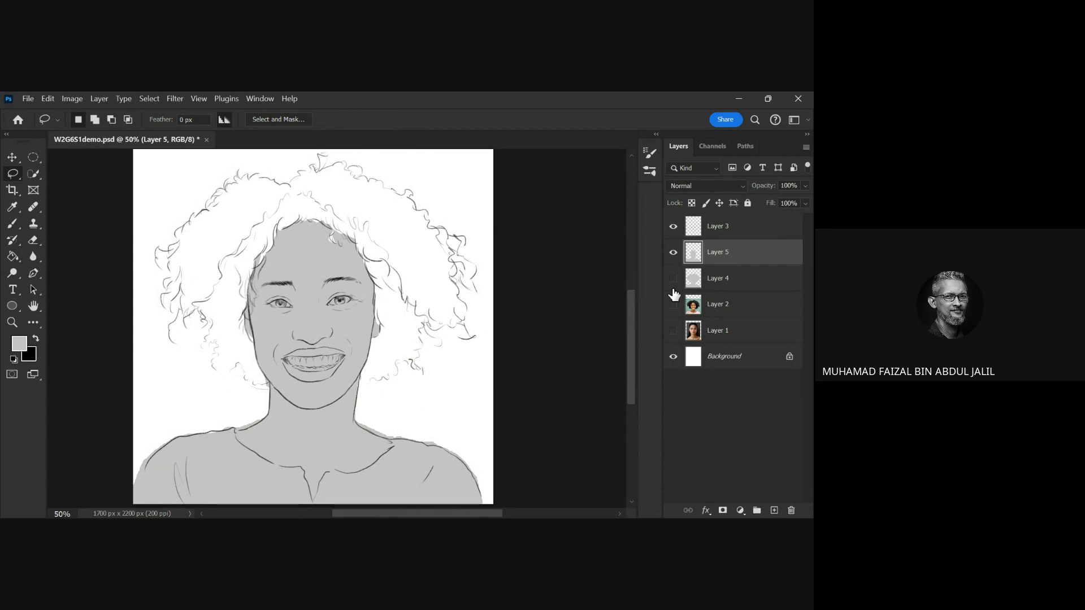
{"action": "left_click", "coordinate": [673, 252]}
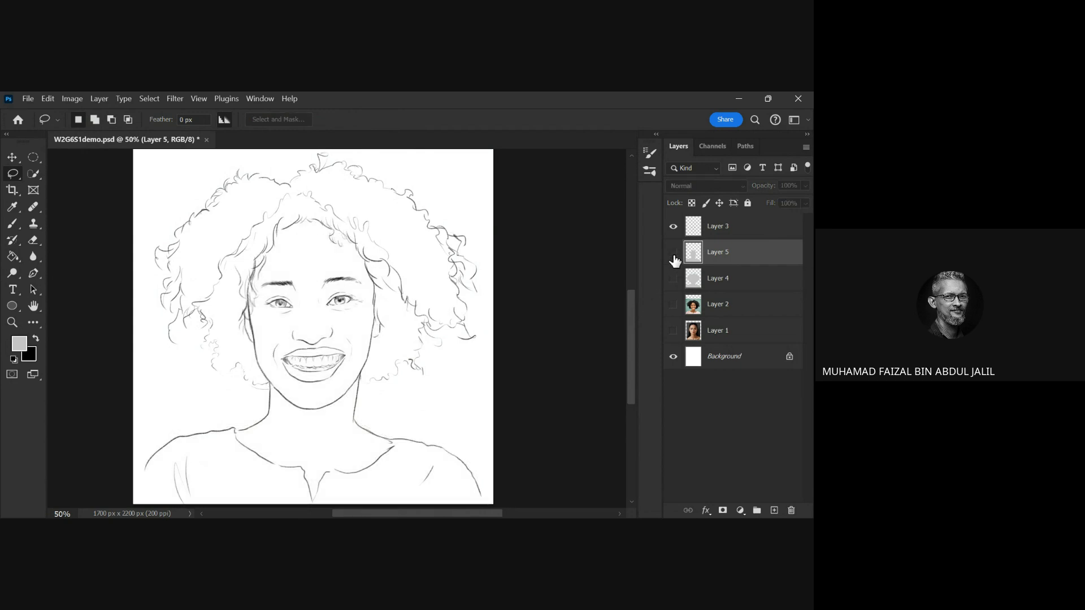
{"action": "left_click", "coordinate": [673, 253]}
- Show the Layer 2 photo again, duplicate that layer and hide the original
{"action": "left_click", "coordinate": [695, 260], "text": "ctrl"}
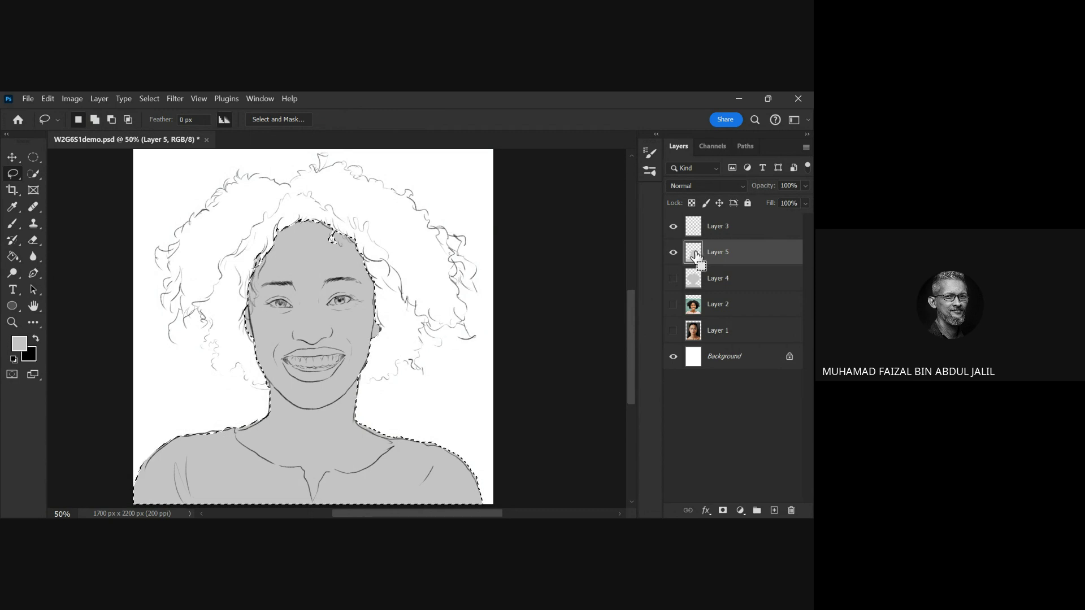
{"action": "left_click", "coordinate": [692, 306], "text": "ctrl"}
{"action": "left_click", "coordinate": [701, 305]}
{"action": "left_click", "coordinate": [673, 305]}
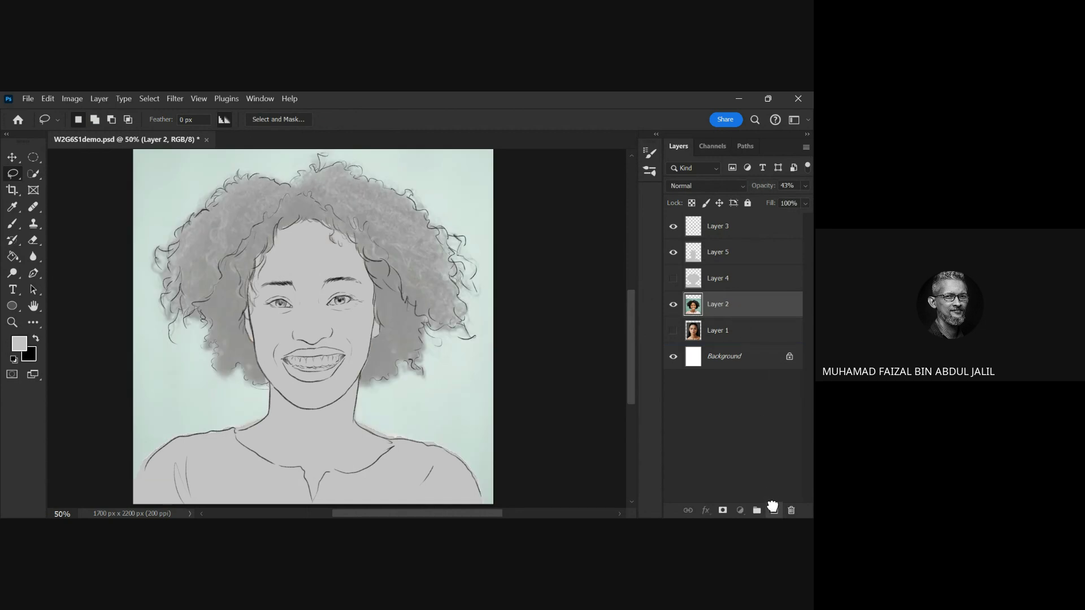
{"action": "left_click_drag", "start_coordinate": [773, 508], "coordinate": [773, 510]}
{"action": "left_click", "coordinate": [674, 331]}
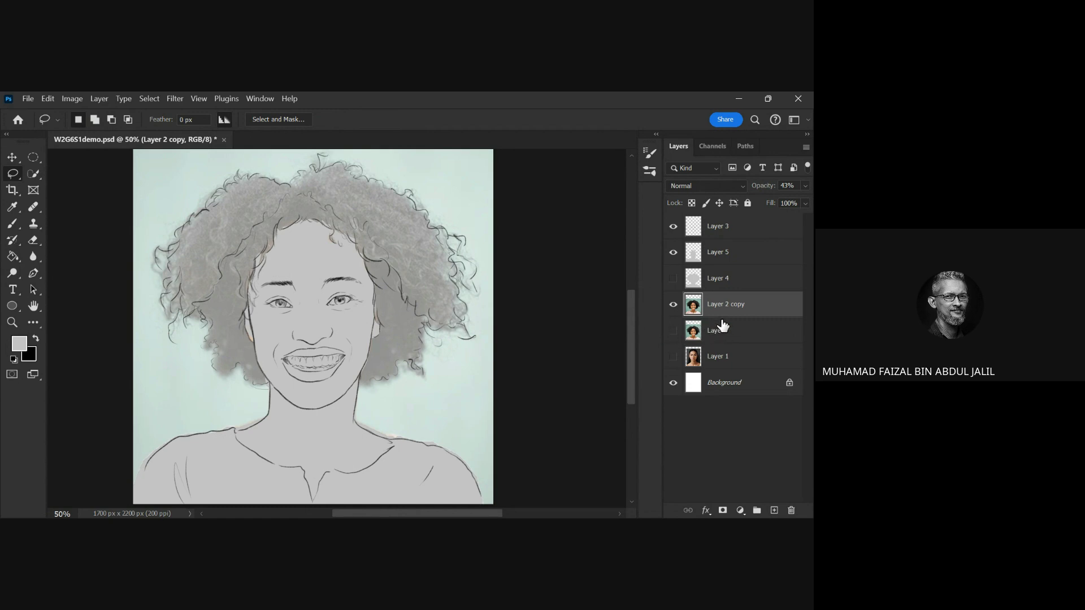
{"action": "key", "text": "ctrl+shift+alt+n"}
{"action": "key", "text": "ctrl+shift+alt+e"}
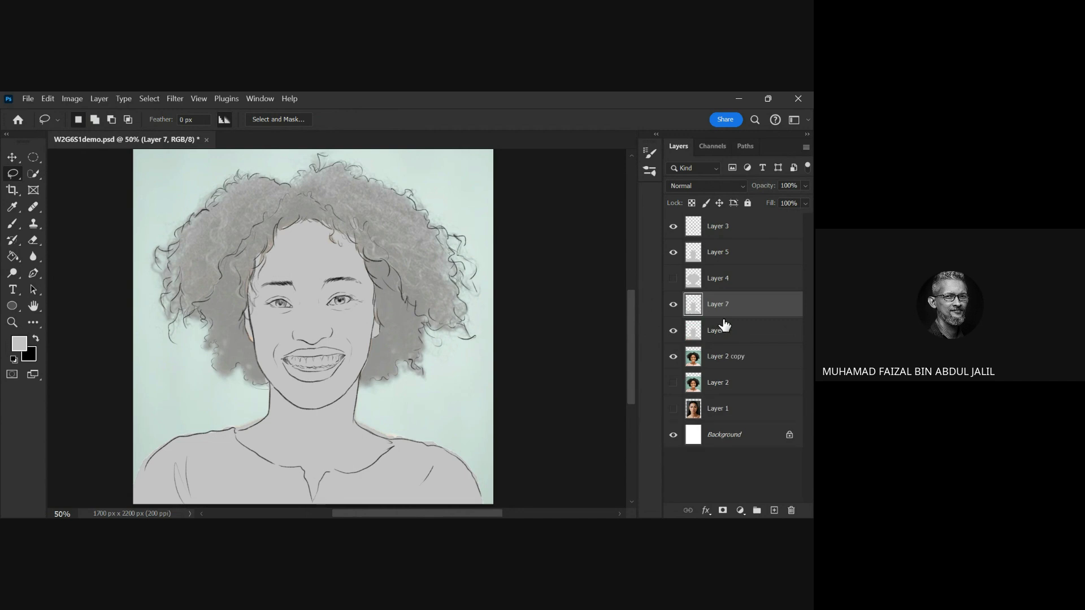
{"action": "key", "text": "Delete"}
{"action": "key", "text": "Delete"}
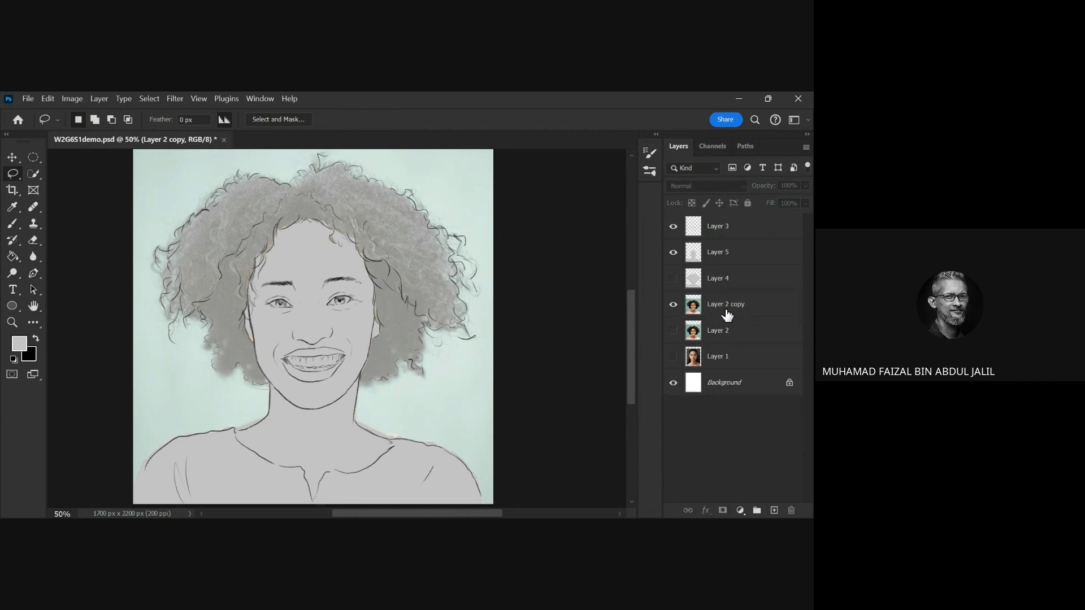
- Copy the entire contents of Layer 2 copy onto a new full-opacity layer and delete Layer 2 copy
{"action": "left_click", "coordinate": [724, 313]}
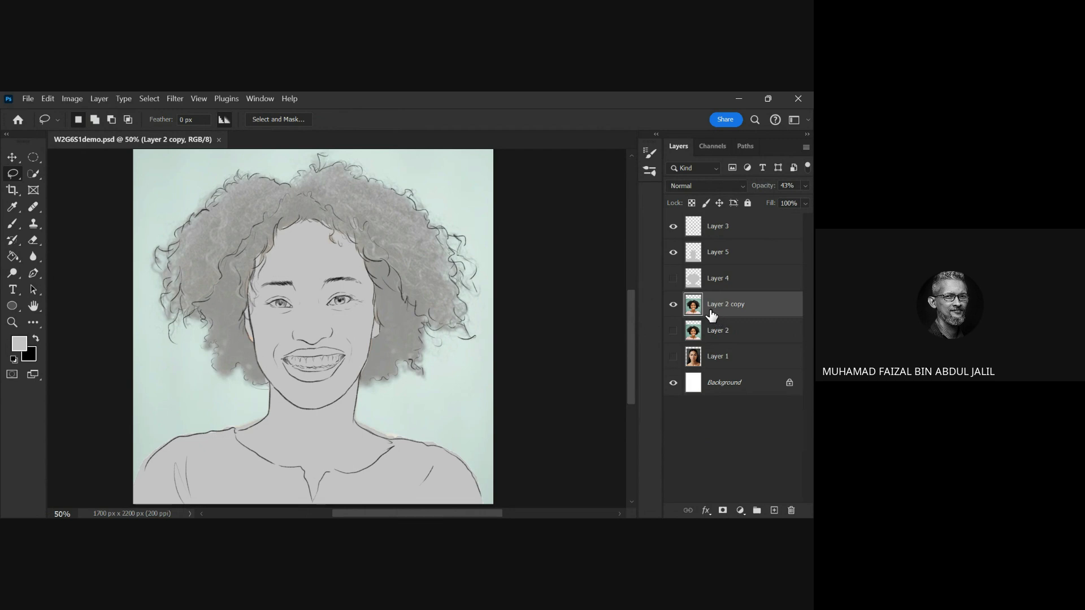
{"action": "key", "text": "ctrl+a"}
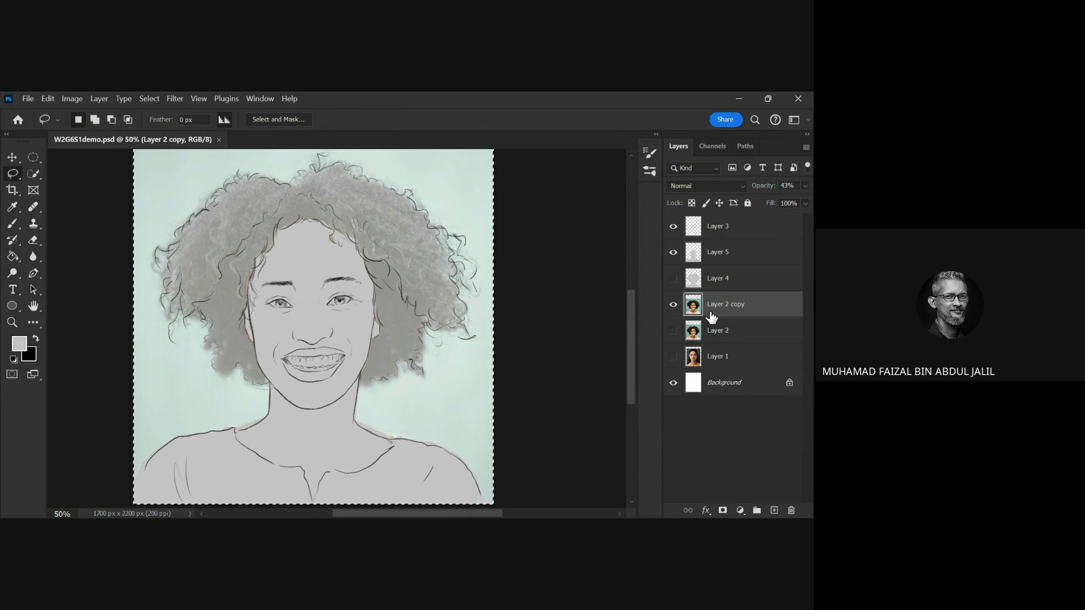
{"action": "key", "text": "ctrl+j"}
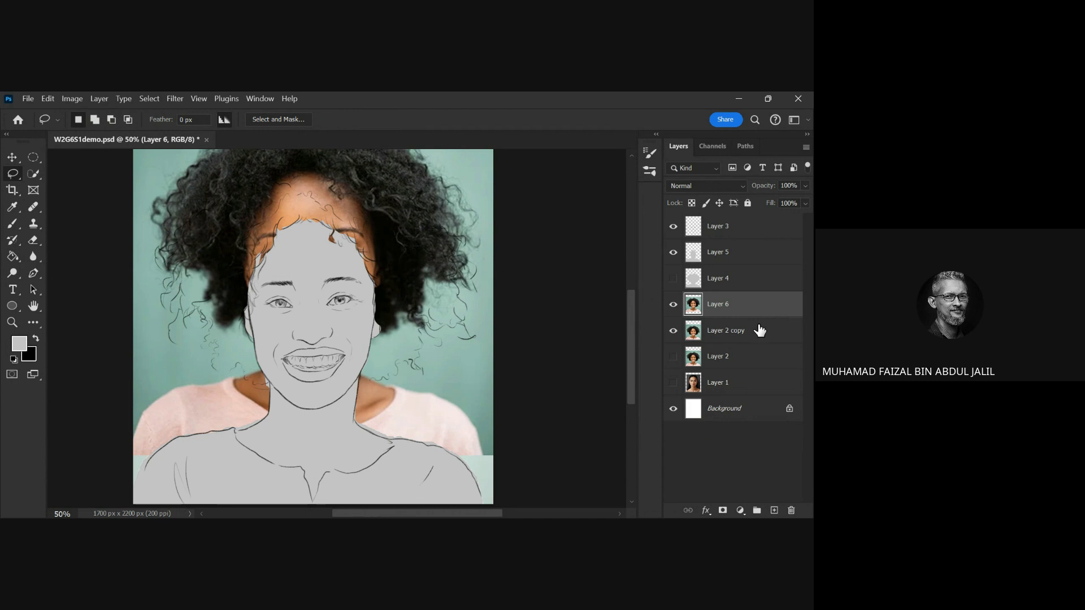
{"action": "left_click_drag", "start_coordinate": [791, 510], "coordinate": [791, 510]}
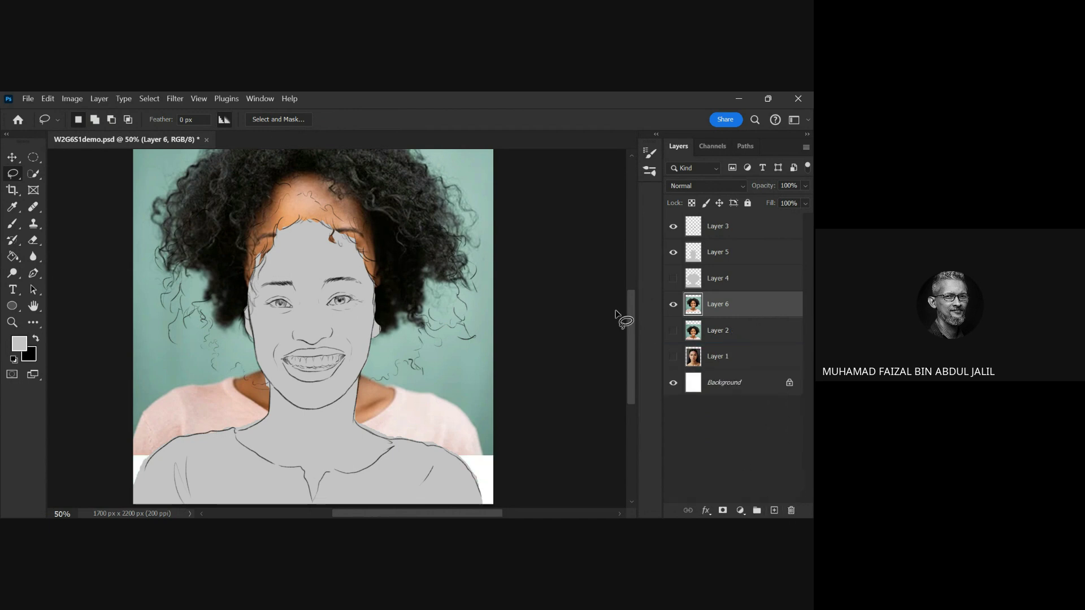
- Scale the copied photo on Layer 6 to about 38% and place it at the canvas's upper-left edge as a reference
{"action": "left_click_drag", "start_coordinate": [457, 209], "coordinate": [459, 227]}
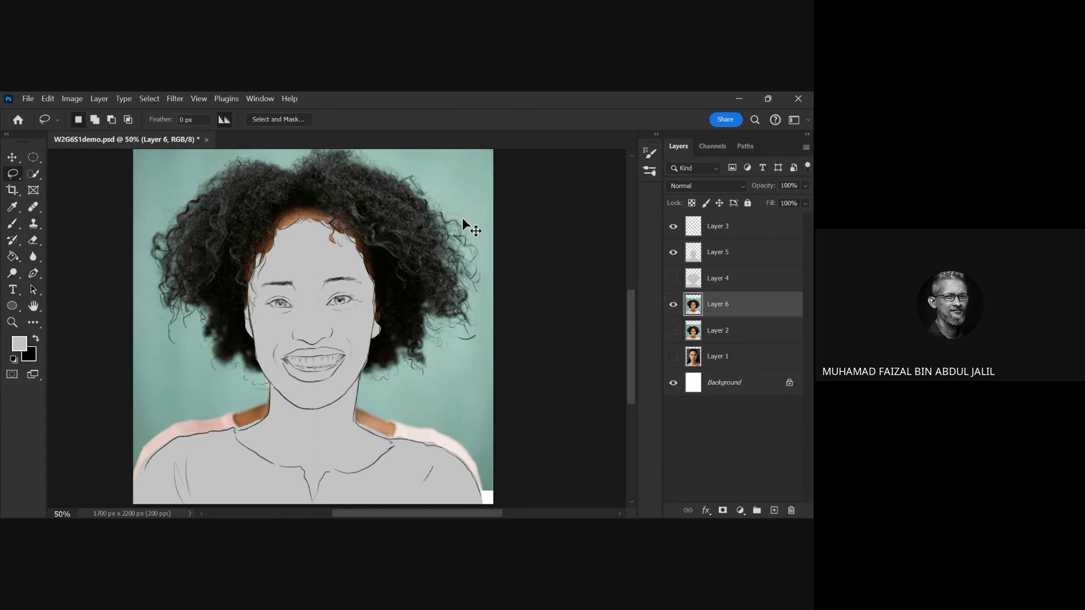
{"action": "key", "text": "ctrl+t"}
{"action": "key", "text": "Return"}
{"action": "key", "text": "ctrl+minus"}
{"action": "key", "text": "g"}
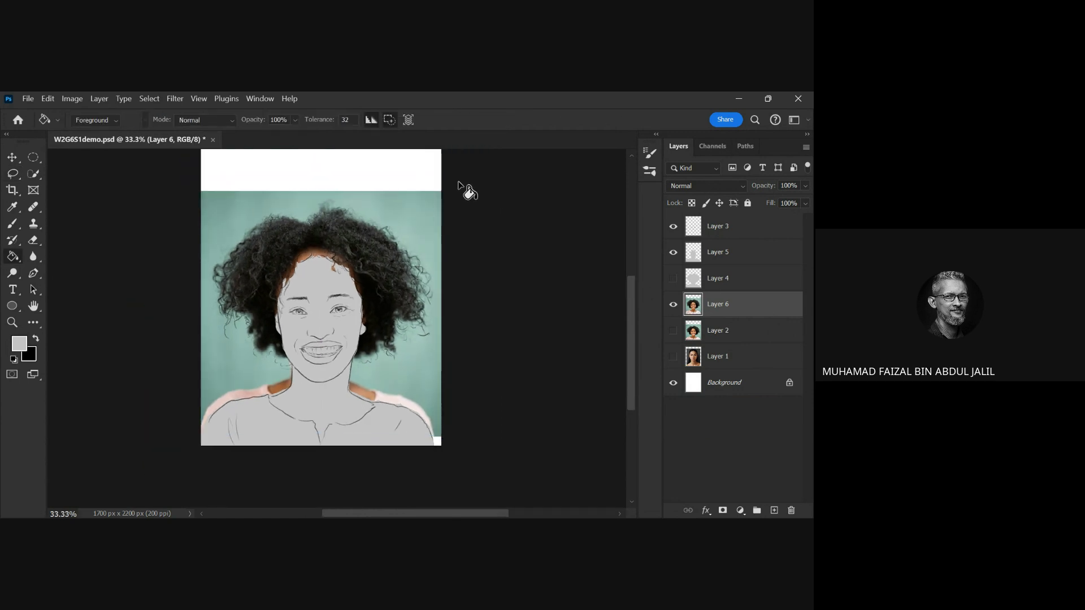
{"action": "key", "text": "ctrl+t"}
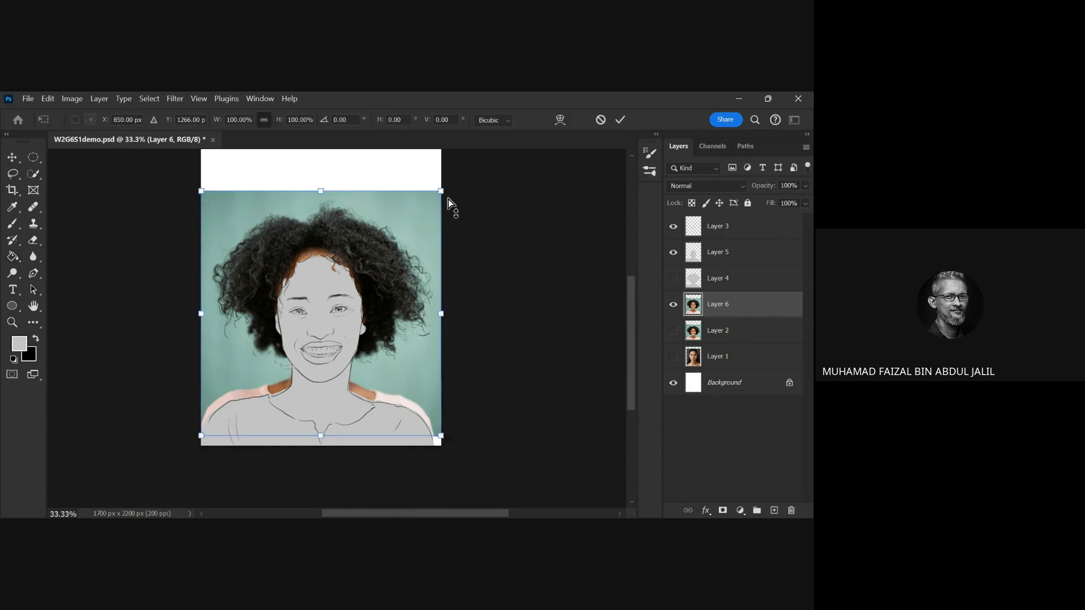
{"action": "left_click_drag", "start_coordinate": [441, 192], "coordinate": [250, 178]}
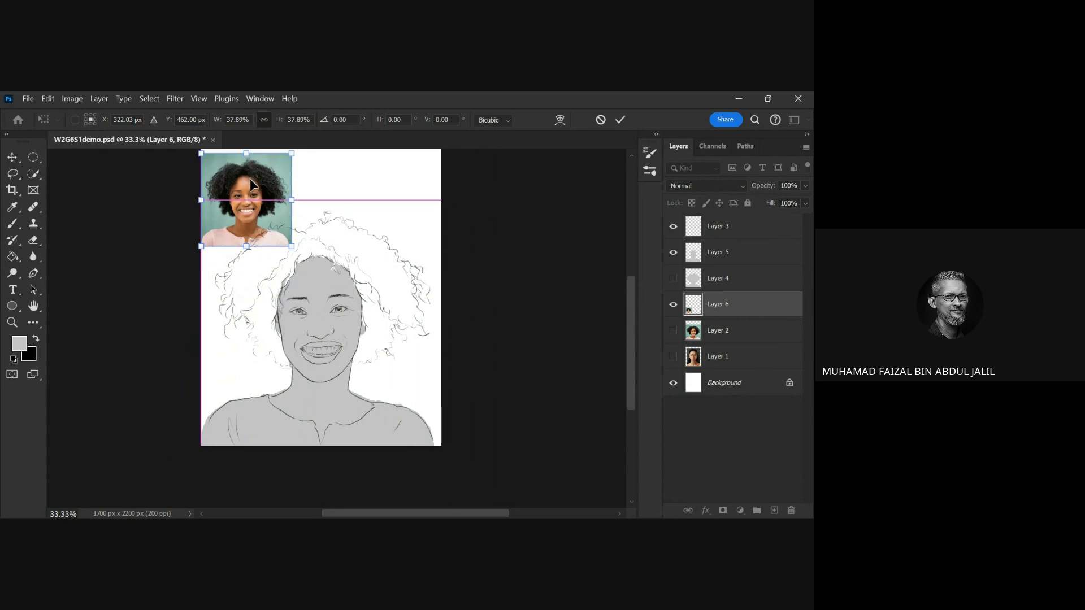
{"action": "key", "text": "Return"}
- Load the face-and-body outline of Layer 5 as a selection and rename that layer "shape"
{"action": "key", "text": "g"}
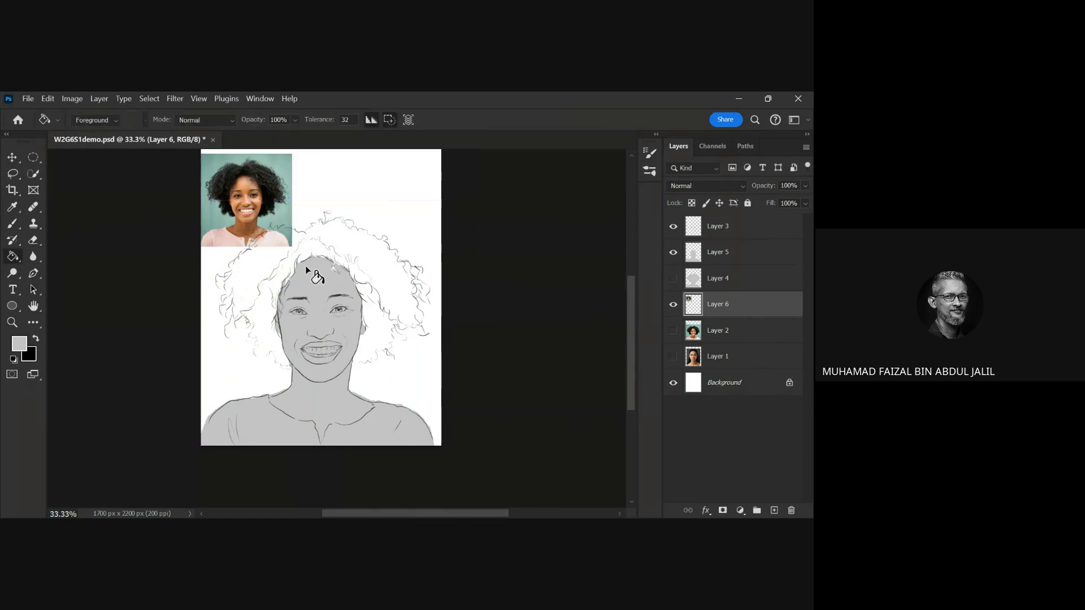
{"action": "left_click", "coordinate": [308, 302]}
{"action": "left_click_drag", "start_coordinate": [367, 305], "coordinate": [415, 341]}
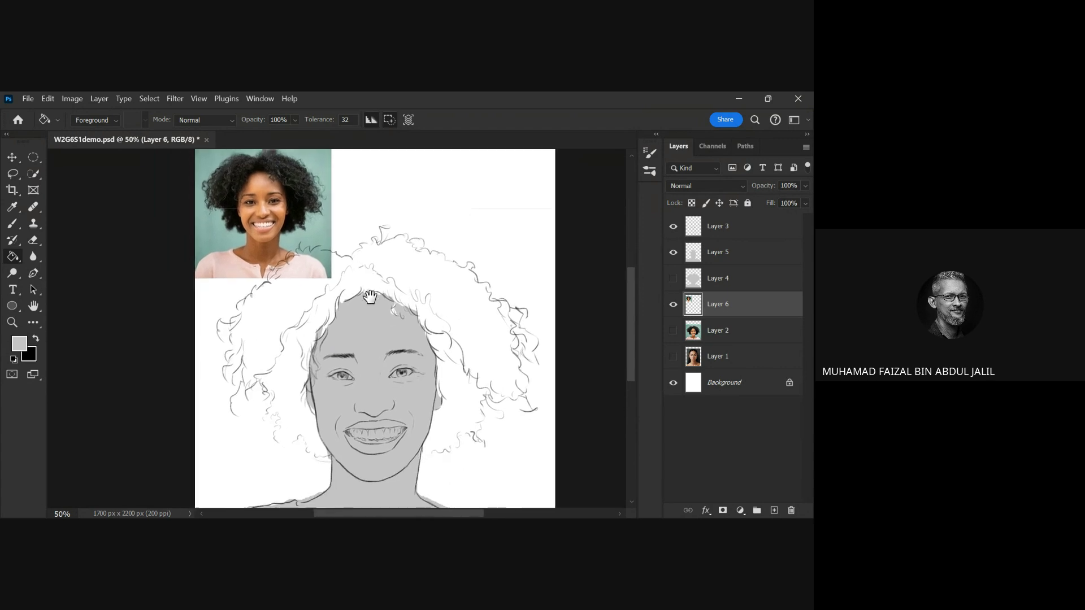
{"action": "left_click", "coordinate": [694, 261]}
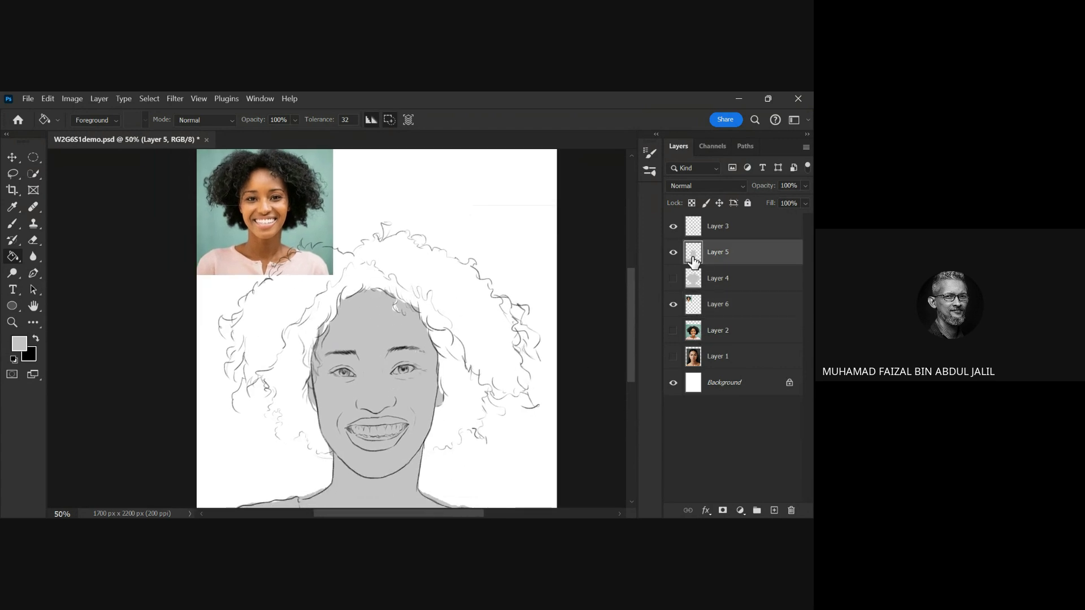
{"action": "left_click", "coordinate": [694, 257], "text": "ctrl"}
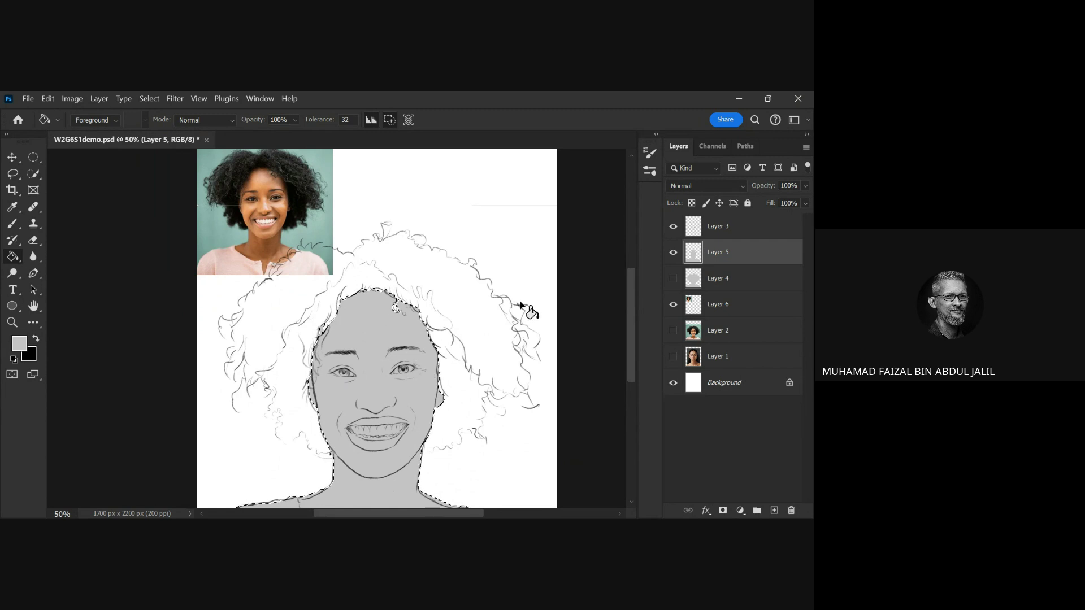
{"action": "double_click", "coordinate": [718, 252]}
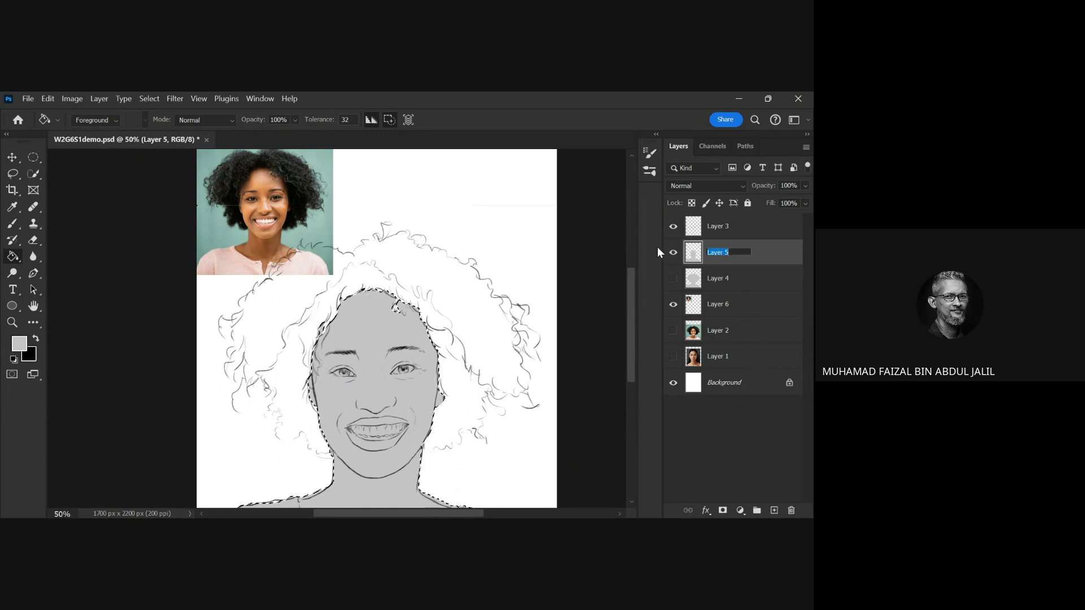
{"action": "type", "text": "shape"}
{"action": "key", "text": "Return"}
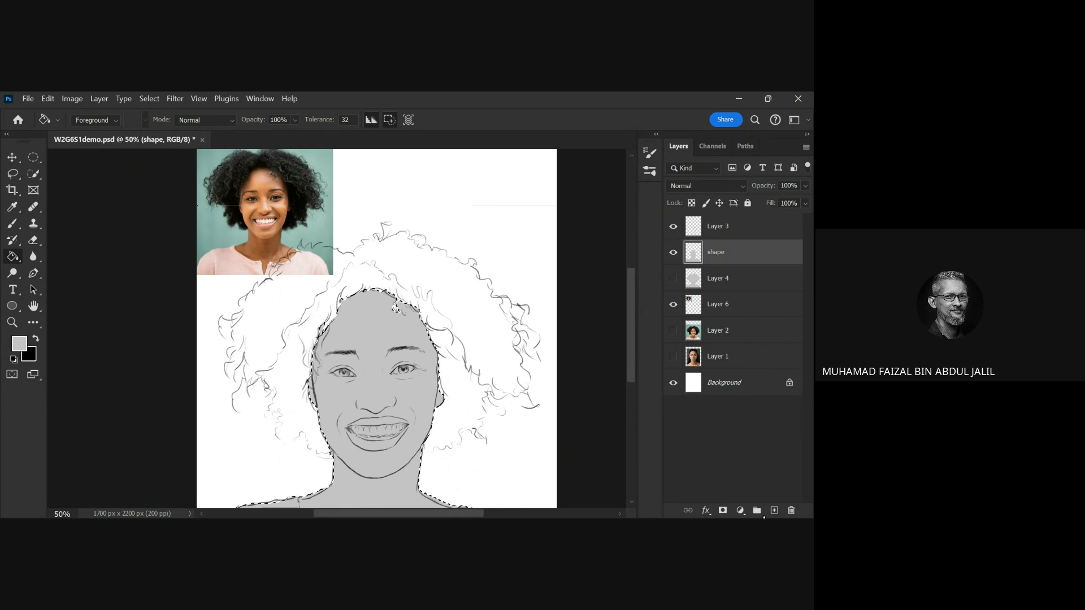
- Add a new layer directly above the shape layer and name it "shades"
{"action": "left_click", "coordinate": [773, 510]}
{"action": "double_click", "coordinate": [717, 252]}
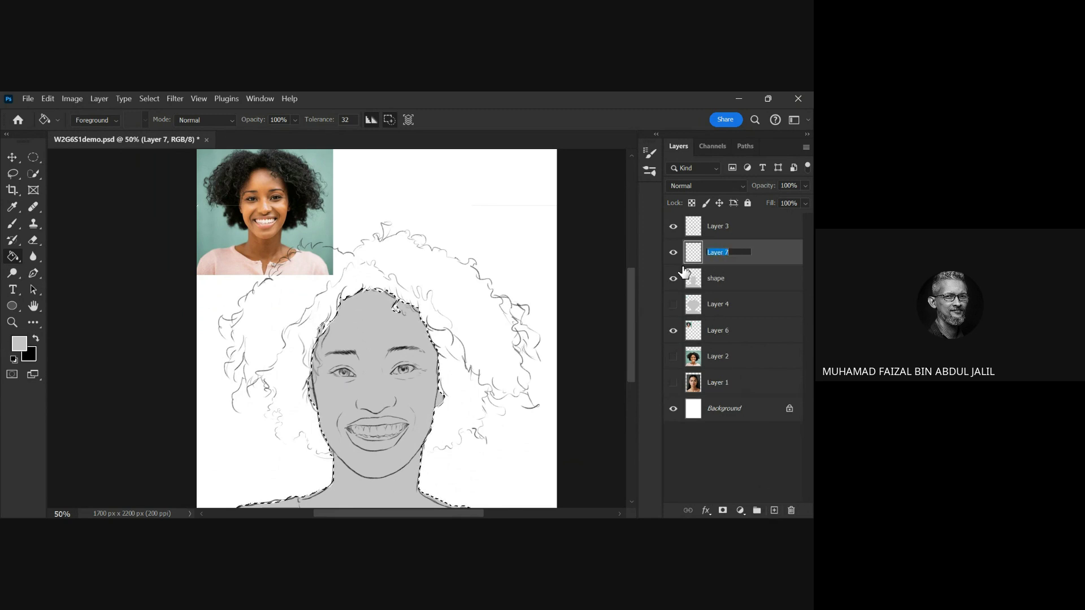
{"action": "type", "text": "shades"}
{"action": "key", "text": "Return"}
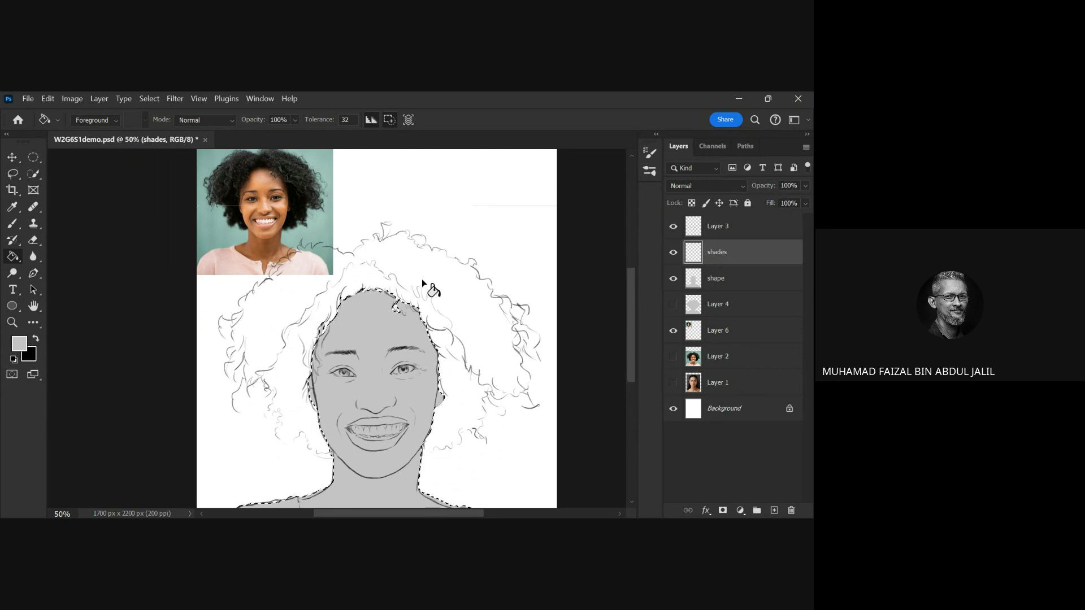
- Enlarge the Brush to 70 px and sample a near-black foreground colour from the hair linework for painting on the shades layer
{"action": "key", "text": "b"}
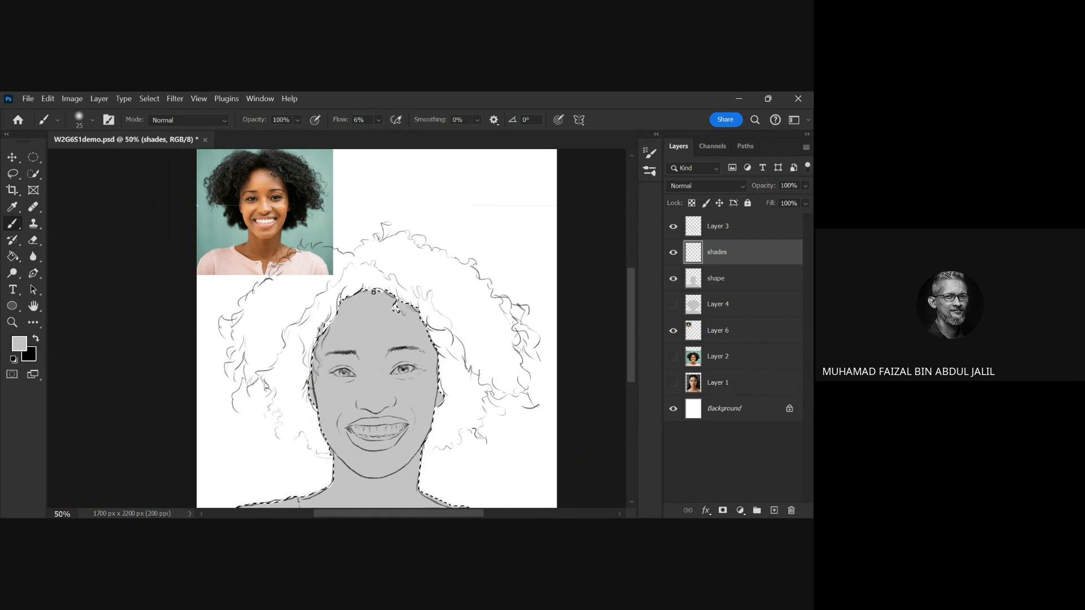
{"action": "key", "text": "i"}
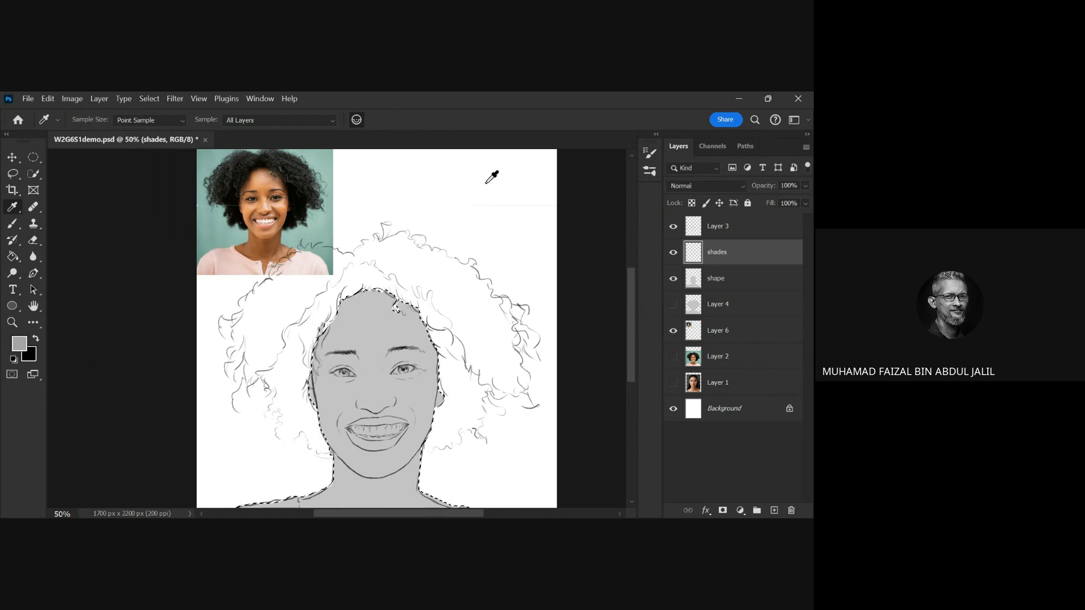
{"action": "left_click", "coordinate": [400, 321]}
{"action": "key", "text": "b"}
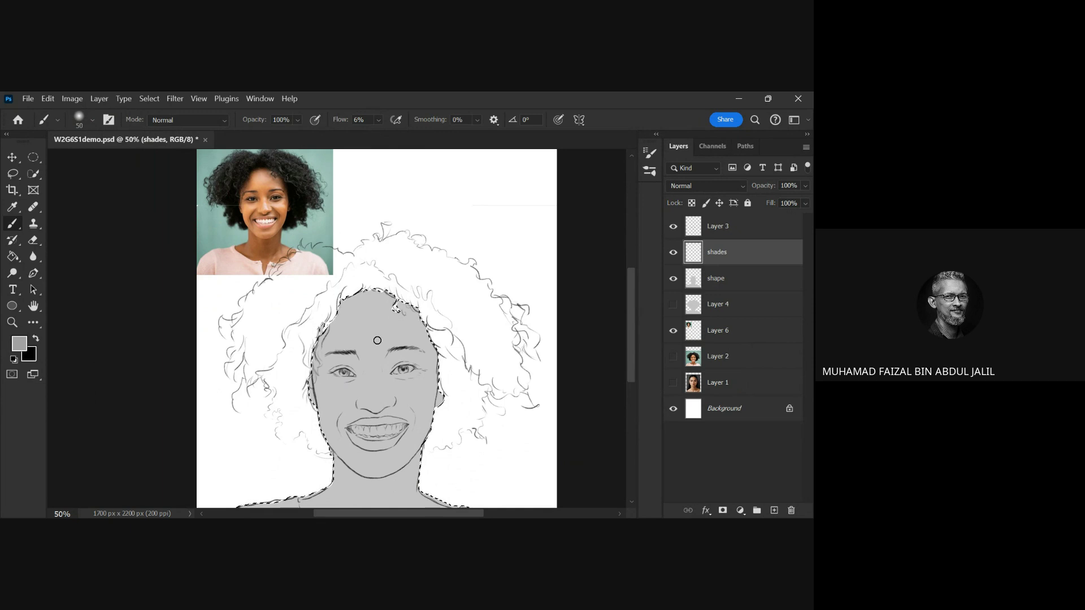
{"action": "key", "text": "bracketright"}
{"action": "key", "text": "bracketright"}
{"action": "key", "text": "bracketright"}
{"action": "key", "text": "bracketright"}
{"action": "key", "text": "bracketright"}
{"action": "key", "text": "i"}
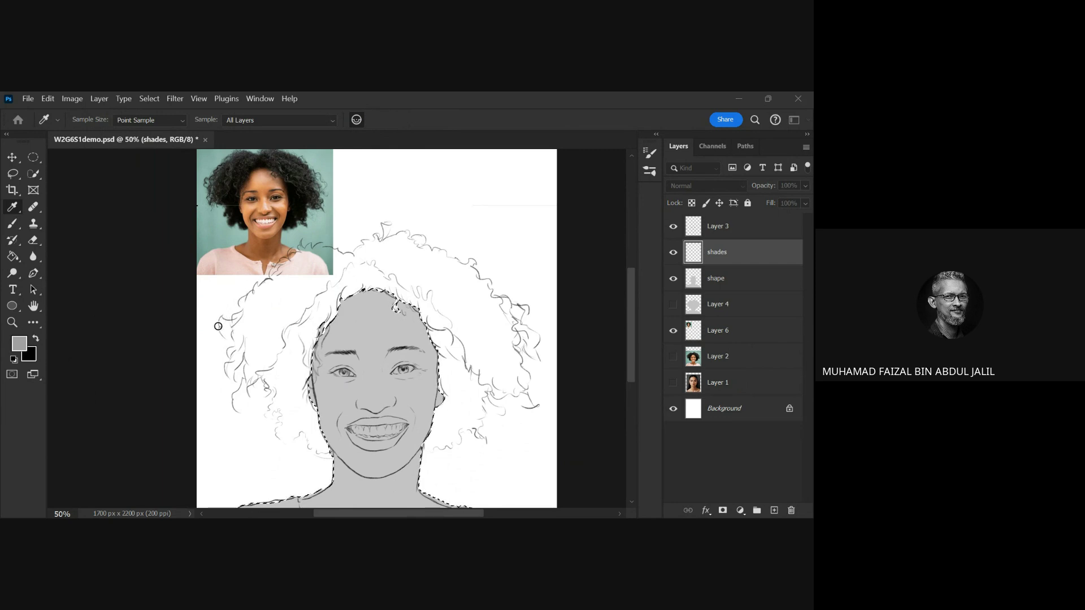
{"action": "left_click", "coordinate": [383, 235]}
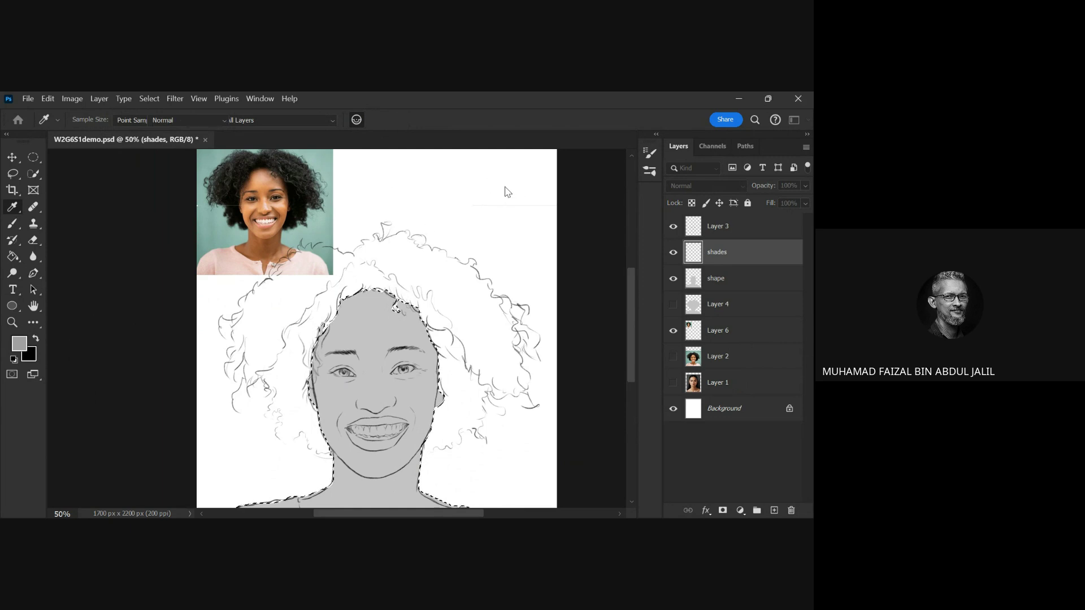
{"action": "key", "text": "b"}
{"action": "mouse_move", "coordinate": [359, 293]}
{"action": "left_mouse_down"}
{"action": "mouse_move", "coordinate": [363, 328]}
{"action": "mouse_move", "coordinate": [370, 308]}
{"action": "mouse_move", "coordinate": [379, 327]}
{"action": "mouse_move", "coordinate": [364, 314]}
{"action": "left_mouse_up"}
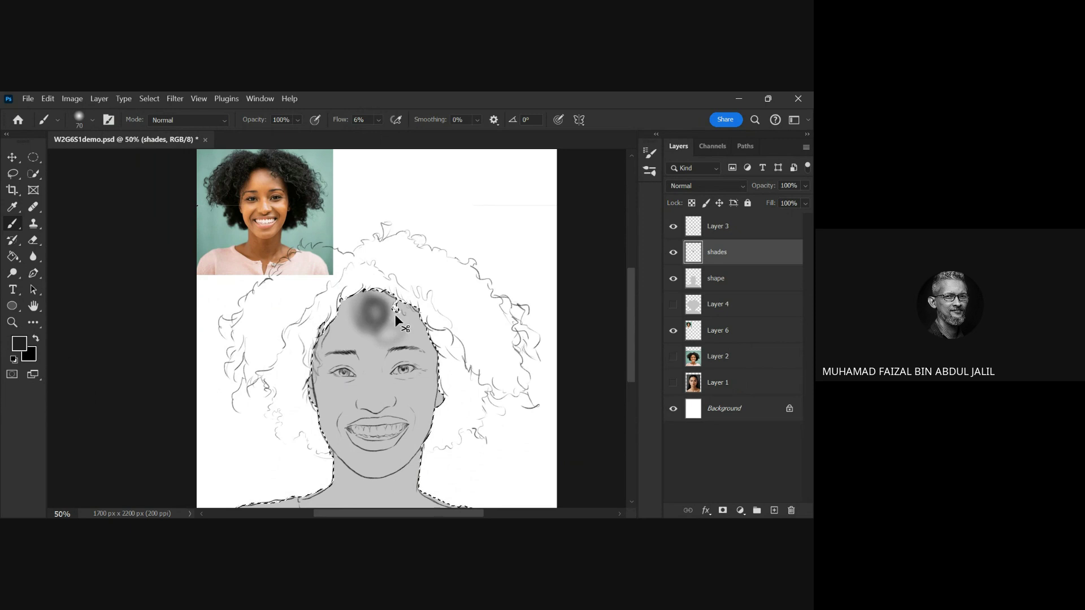
{"action": "key", "text": "ctrl+z"}
{"action": "key", "text": "ctrl+z"}
{"action": "key", "text": "ctrl+z"}
{"action": "key", "text": "ctrl+z"}
- Set the brush flow to 5% and size to 300 px, reducing it to 150 px while softly shading the forehead
{"action": "double_click", "coordinate": [362, 119]}
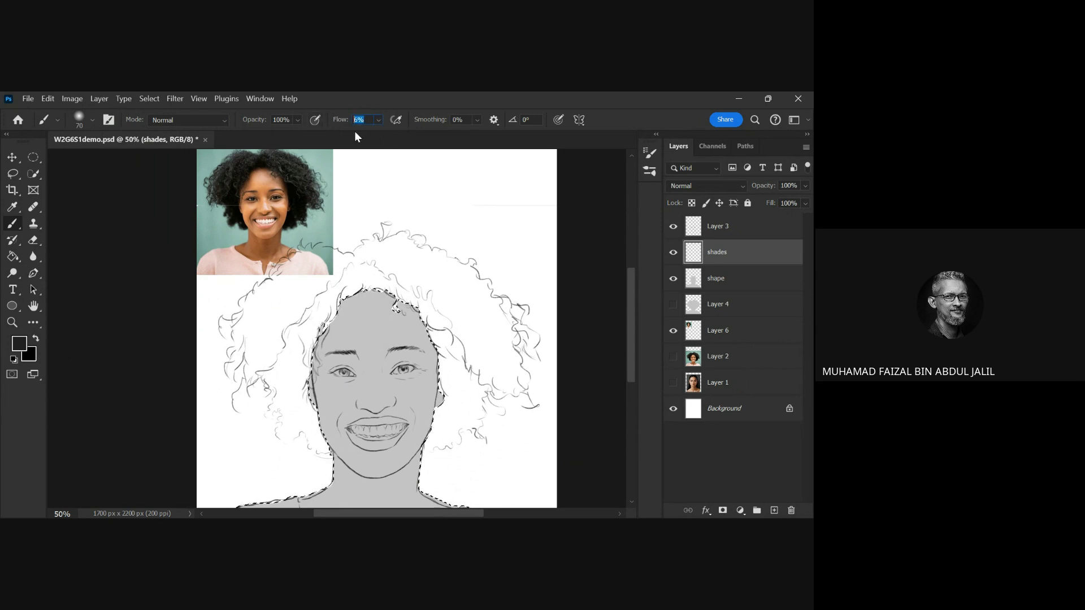
{"action": "type", "text": "5"}
{"action": "key", "text": "Return"}
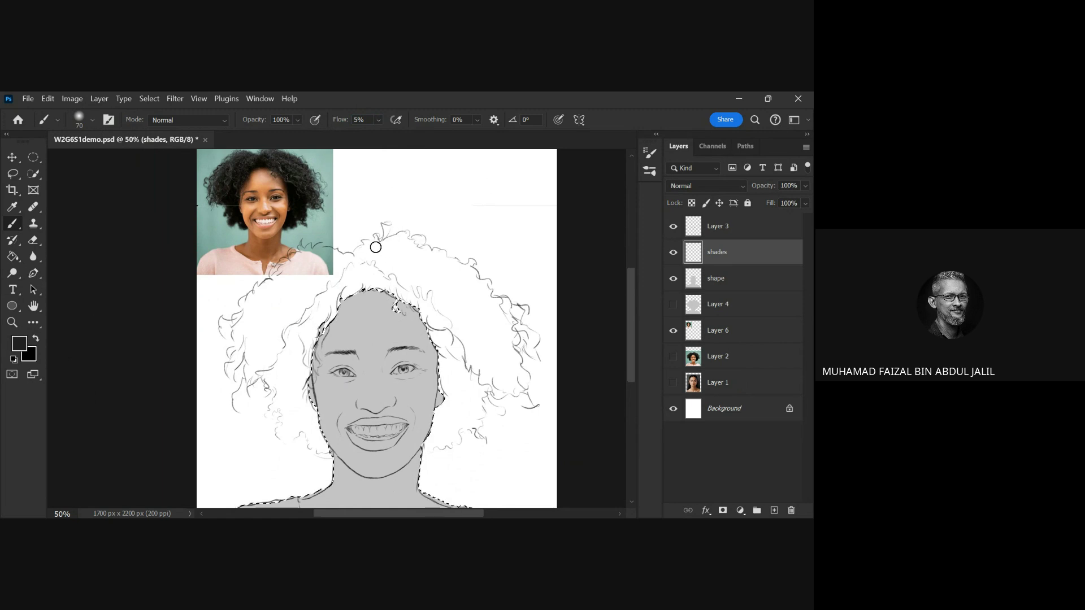
{"action": "key", "text": "bracketright"}
{"action": "key", "text": "bracketright"}
{"action": "key", "text": "bracketright"}
{"action": "key", "text": "bracketright"}
{"action": "key", "text": "bracketright"}
{"action": "key", "text": "bracketright"}
{"action": "key", "text": "bracketright"}
{"action": "key", "text": "bracketright"}
{"action": "key", "text": "bracketright"}
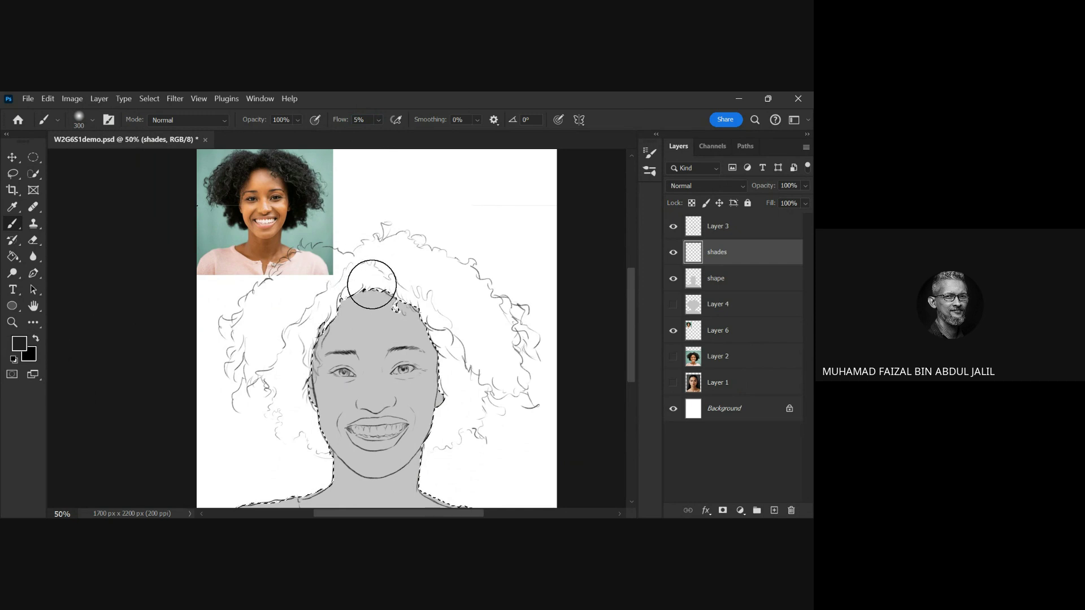
{"action": "key", "text": "bracketleft"}
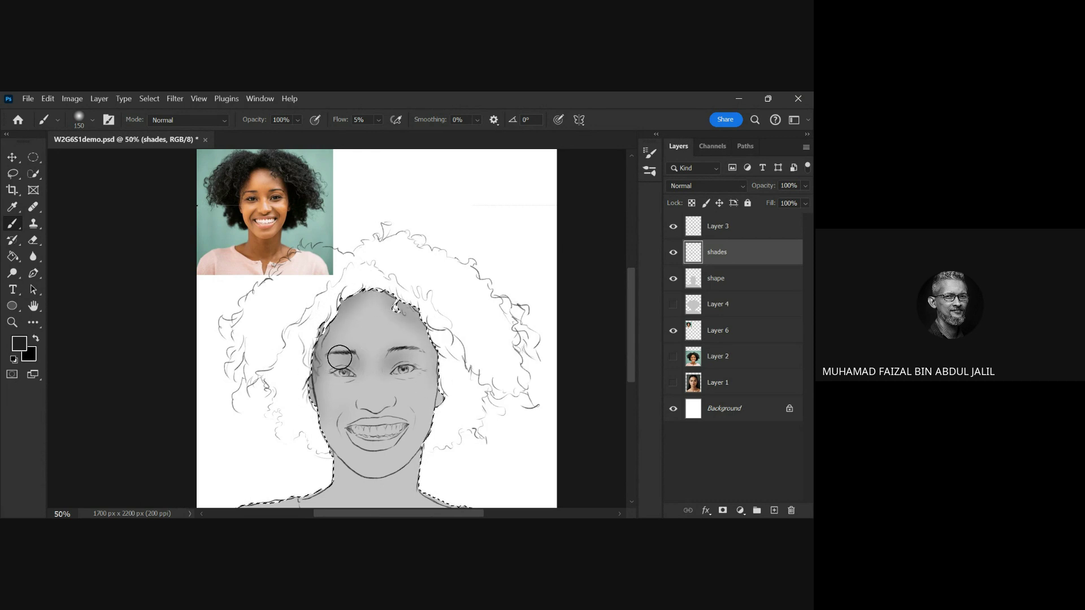
- Shade the eye sockets and the sides of the nose, reducing the brush gradually from 150 to 60 px
{"action": "key", "text": "ctrl+space"}
{"action": "left_click", "coordinate": [395, 383]}
{"action": "left_click", "coordinate": [395, 383]}
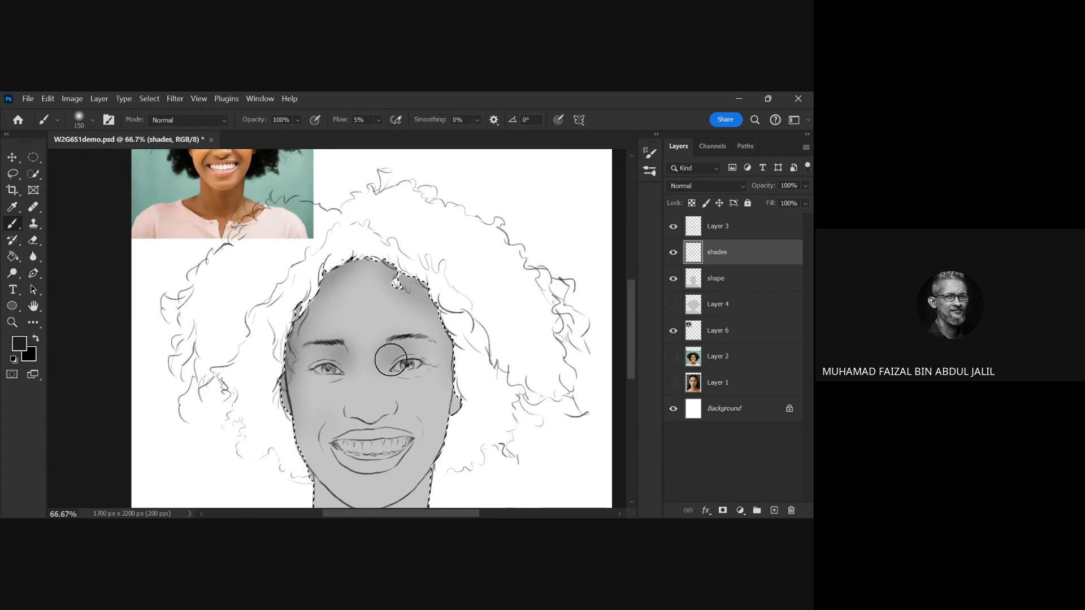
{"action": "scroll", "coordinate": [395, 389], "scroll_direction": "up", "scroll_amount": 3}
{"action": "key", "text": "bracketleft"}
{"action": "key", "text": "bracketleft"}
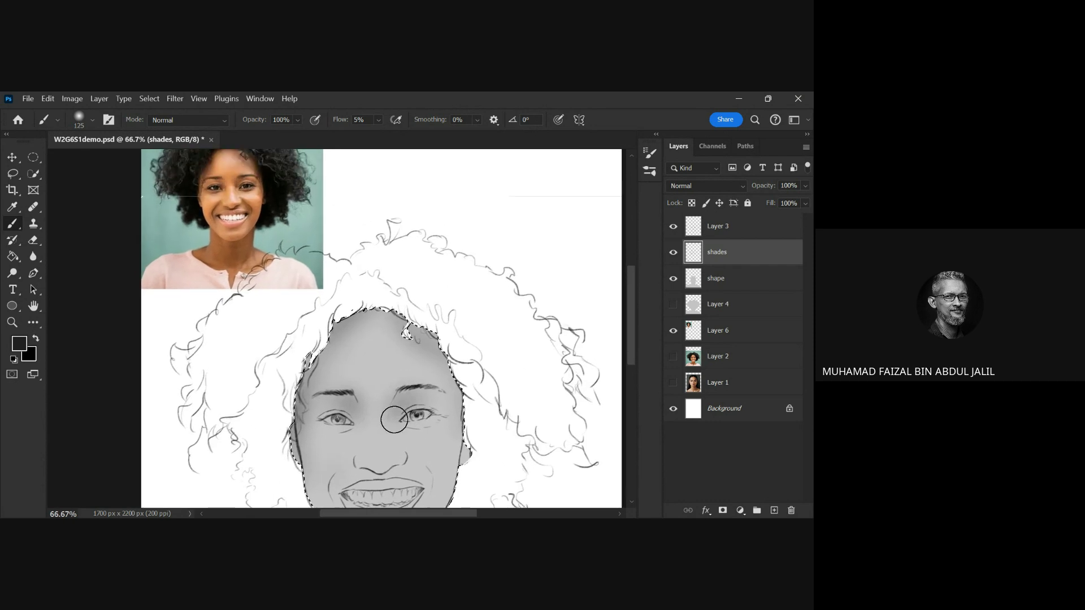
{"action": "key", "text": "bracketleft"}
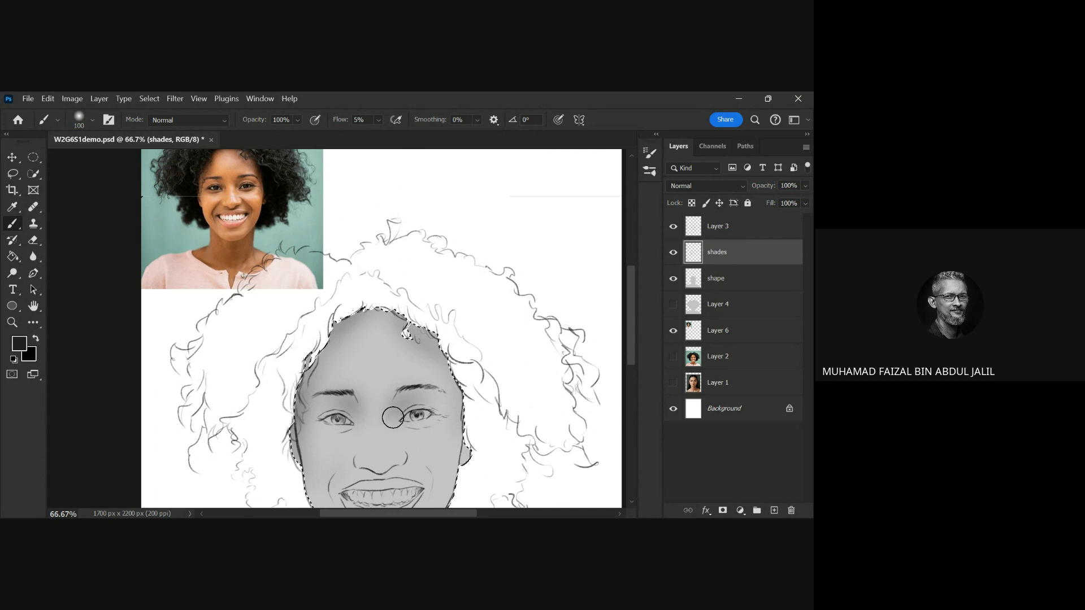
{"action": "key", "text": "bracketleft"}
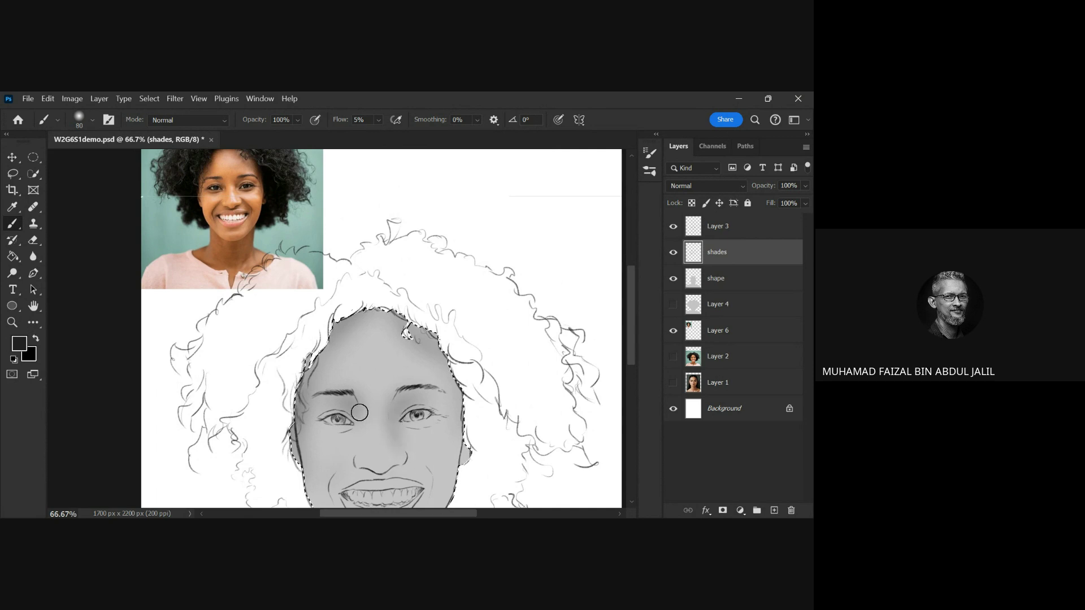
{"action": "key", "text": "bracketleft"}
{"action": "key", "text": "bracketleft"}
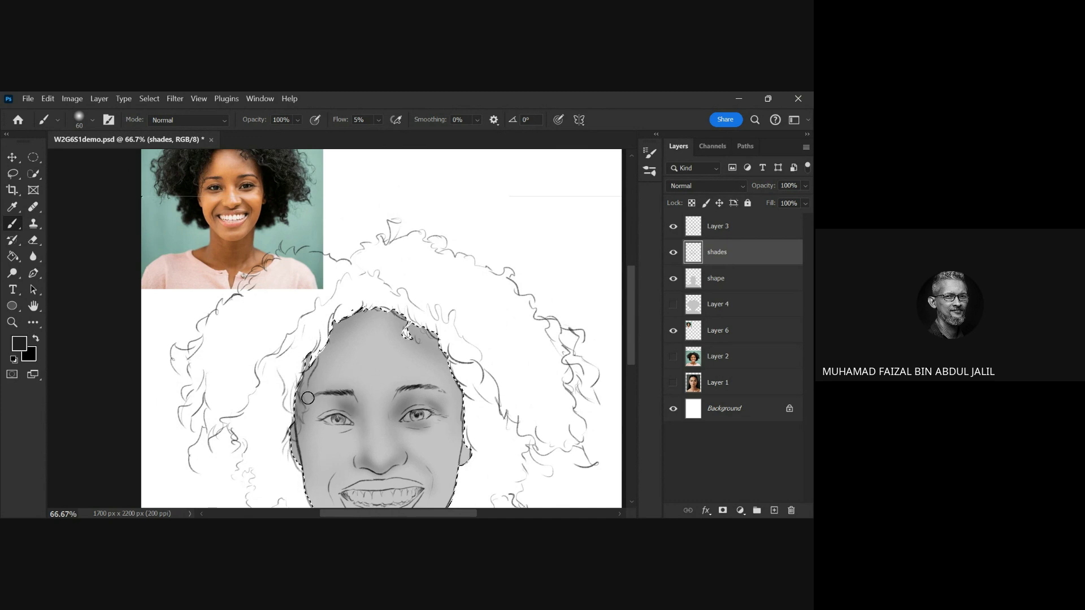
- Deepen the soft shading between the brows, beside the nose and on the cheeks with a 125 px and then 90 px brush
{"action": "key", "text": "bracketright"}
{"action": "key", "text": "bracketright"}
{"action": "key", "text": "bracketright"}
{"action": "key", "text": "bracketright"}
{"action": "key", "text": "bracketright"}
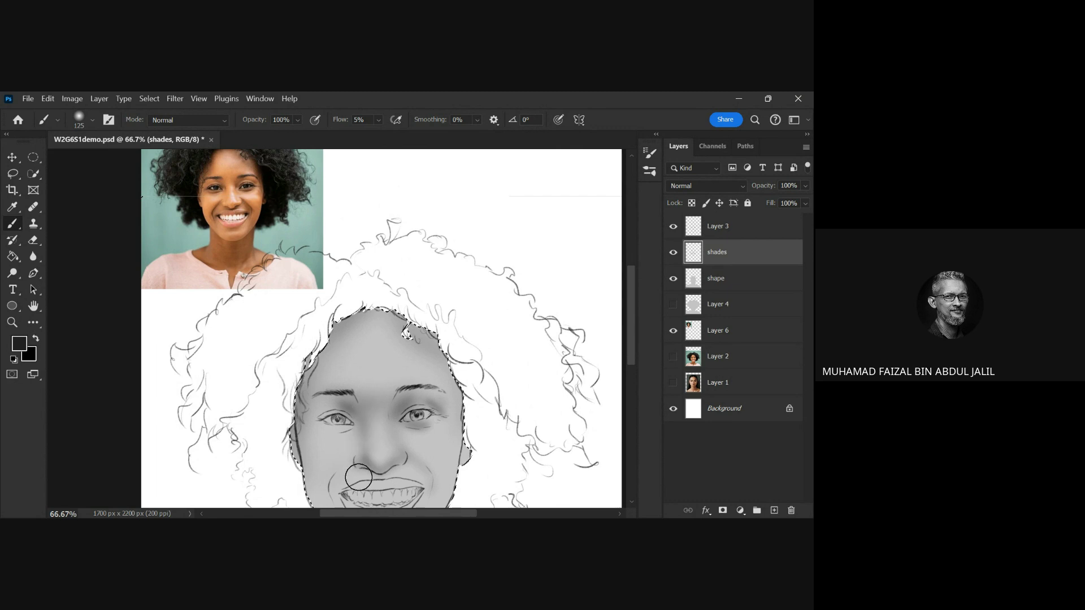
{"action": "left_click_drag", "start_coordinate": [375, 448], "coordinate": [380, 388]}
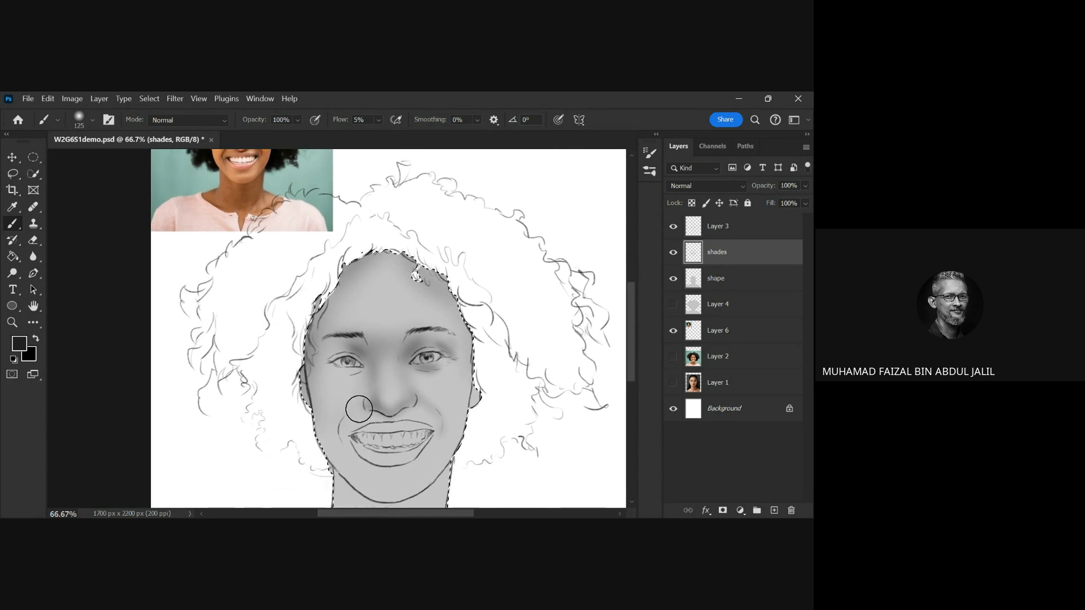
{"action": "key", "text": "bracketleft"}
{"action": "key", "text": "bracketleft"}
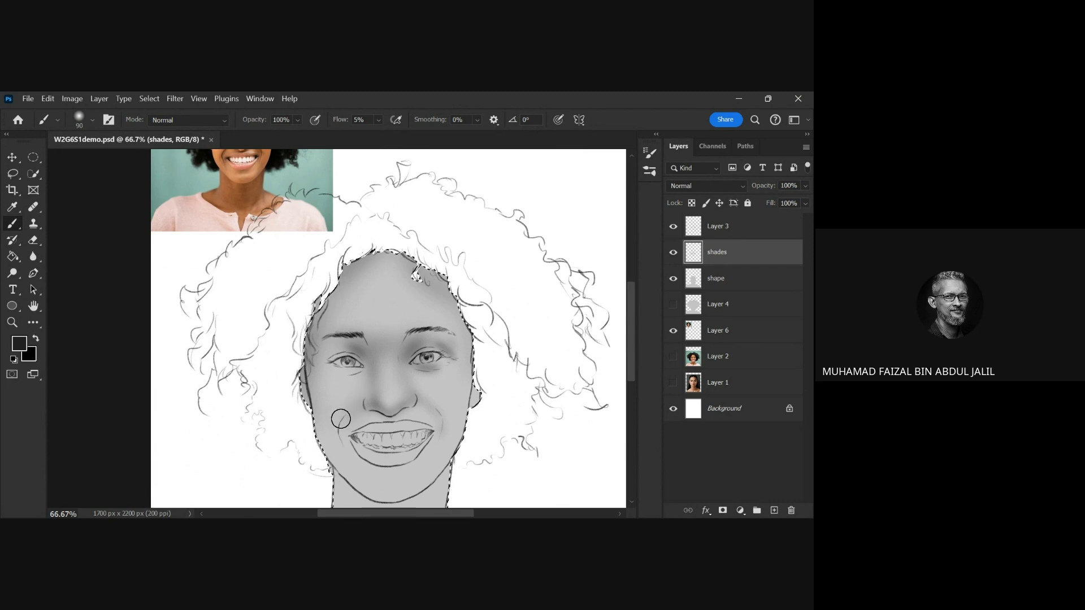
{"action": "left_click_drag", "start_coordinate": [358, 387], "coordinate": [387, 407]}
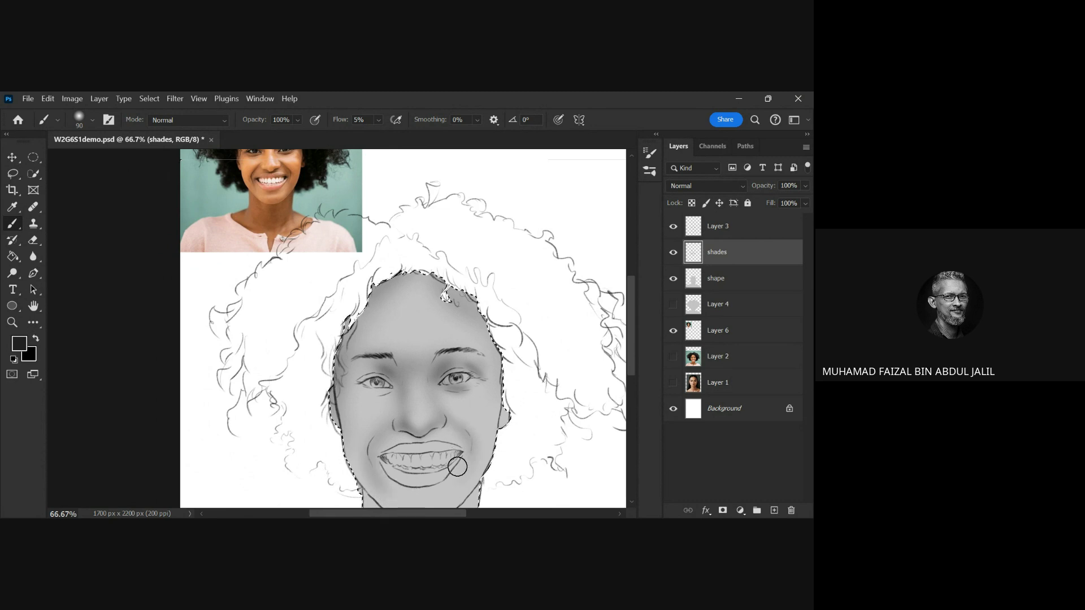
- Shade around the mouth, below the lower lip and along the chin with a 60 to 80 px brush
{"action": "key", "text": "bracketleft"}
{"action": "key", "text": "bracketleft"}
{"action": "key", "text": "bracketleft"}
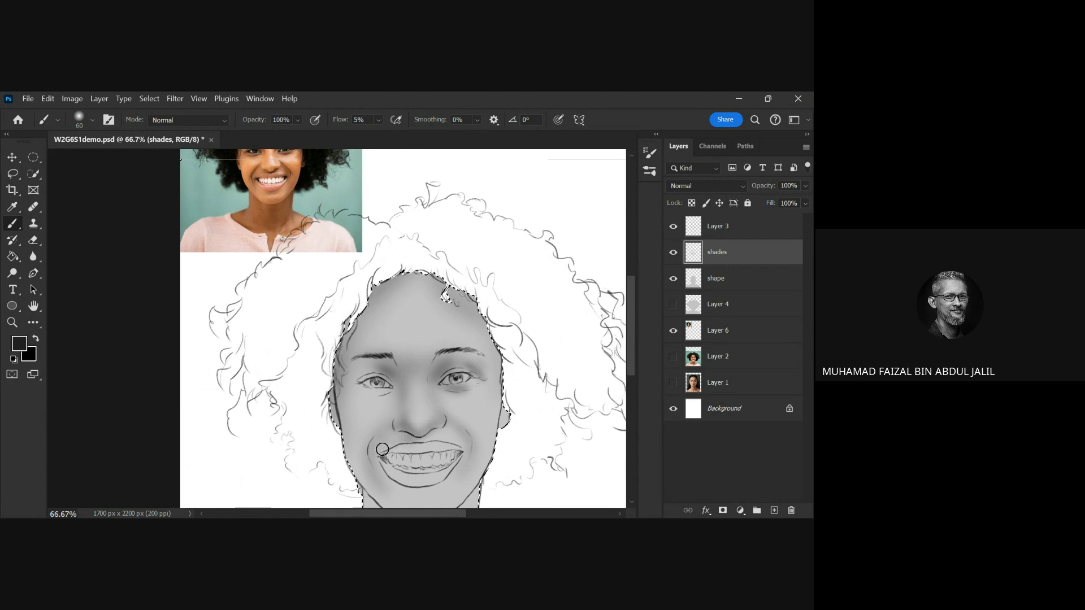
{"action": "left_click_drag", "start_coordinate": [434, 483], "coordinate": [412, 439]}
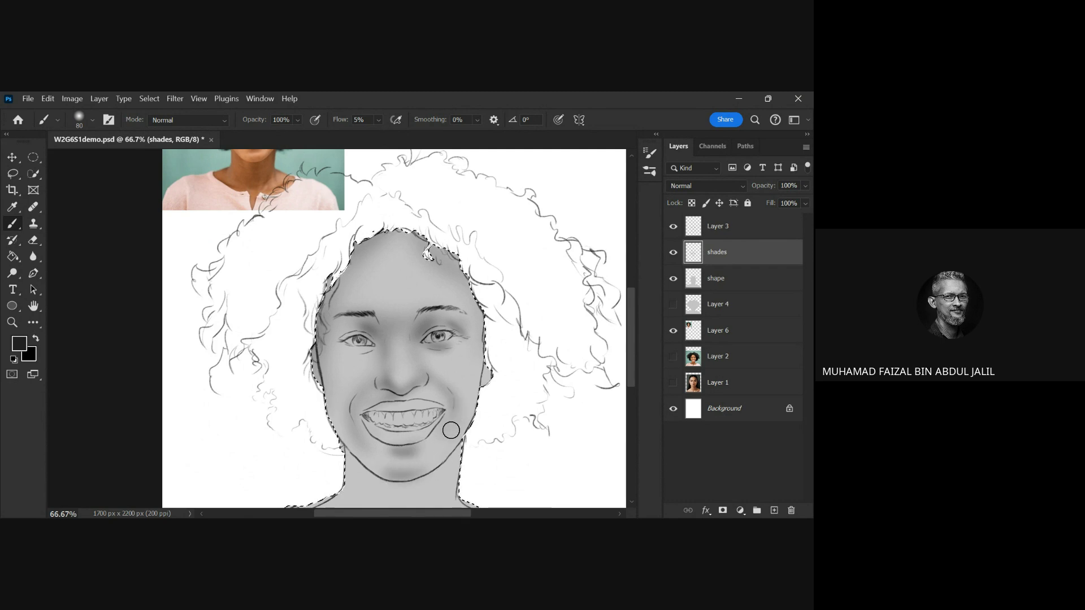
{"action": "mouse_move", "coordinate": [462, 405]}
{"action": "left_mouse_down"}
{"action": "mouse_move", "coordinate": [461, 425]}
{"action": "mouse_move", "coordinate": [387, 443]}
{"action": "mouse_move", "coordinate": [460, 339]}
{"action": "left_mouse_up"}
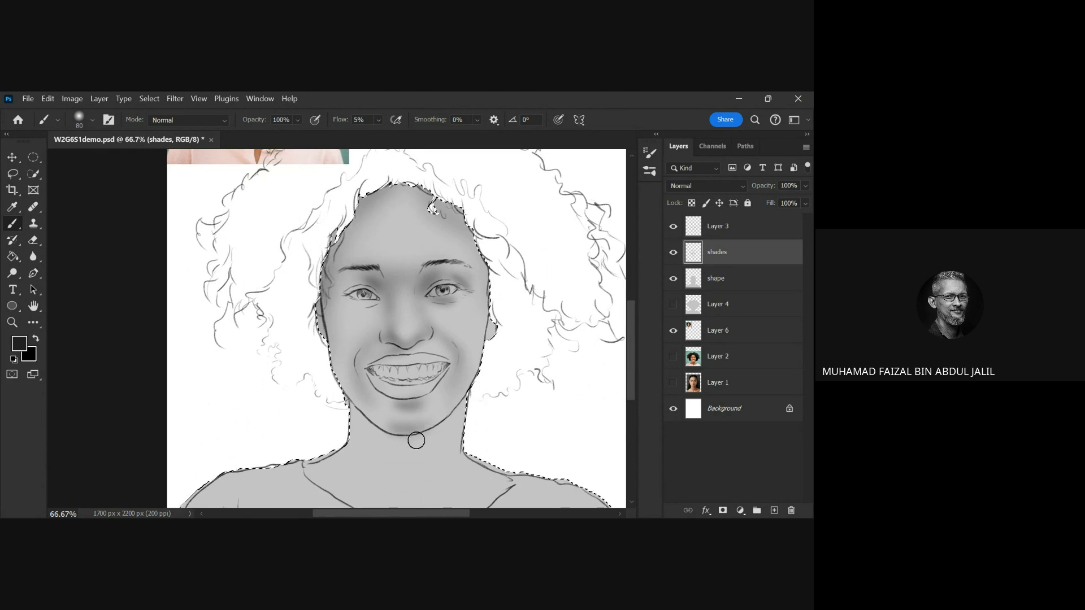
{"action": "mouse_move", "coordinate": [403, 427]}
{"action": "left_mouse_down"}
{"action": "mouse_move", "coordinate": [439, 412]}
{"action": "mouse_move", "coordinate": [437, 427]}
{"action": "left_mouse_up"}
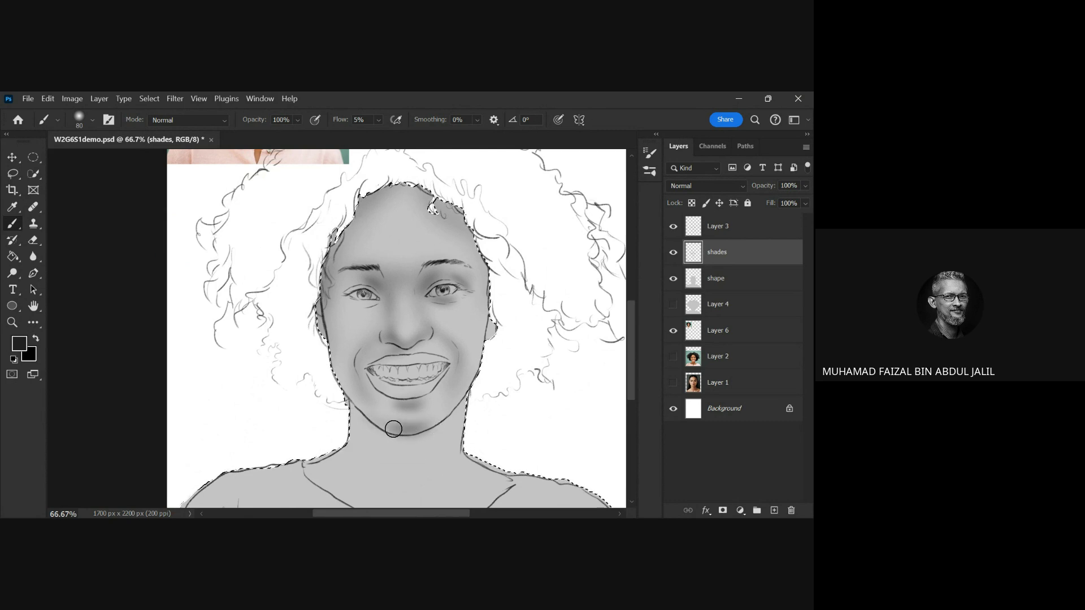
- Shade the jawline and both sides of the face with the 80 px brush, including the ear area
{"action": "scroll", "coordinate": [418, 429], "scroll_direction": "up", "scroll_amount": 2}
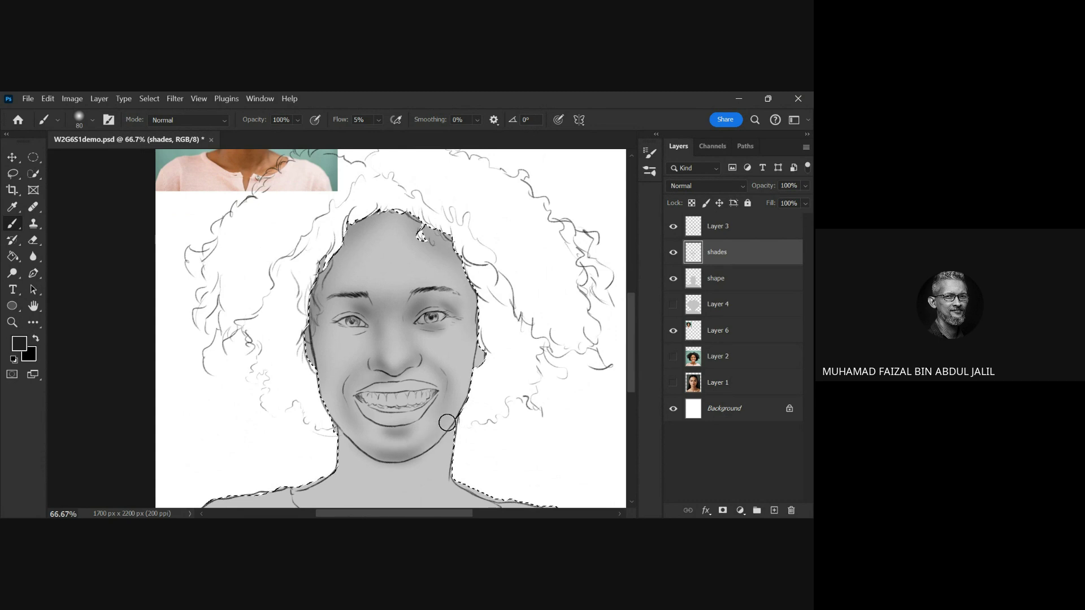
{"action": "left_click_drag", "start_coordinate": [465, 393], "coordinate": [431, 473]}
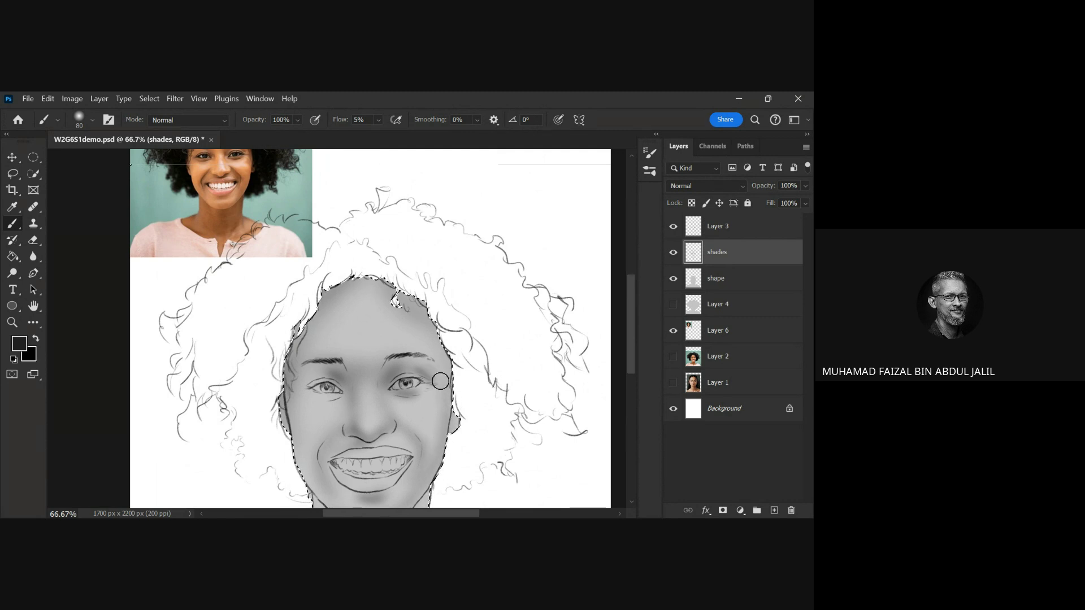
{"action": "scroll", "coordinate": [443, 390], "scroll_direction": "up", "scroll_amount": 1}
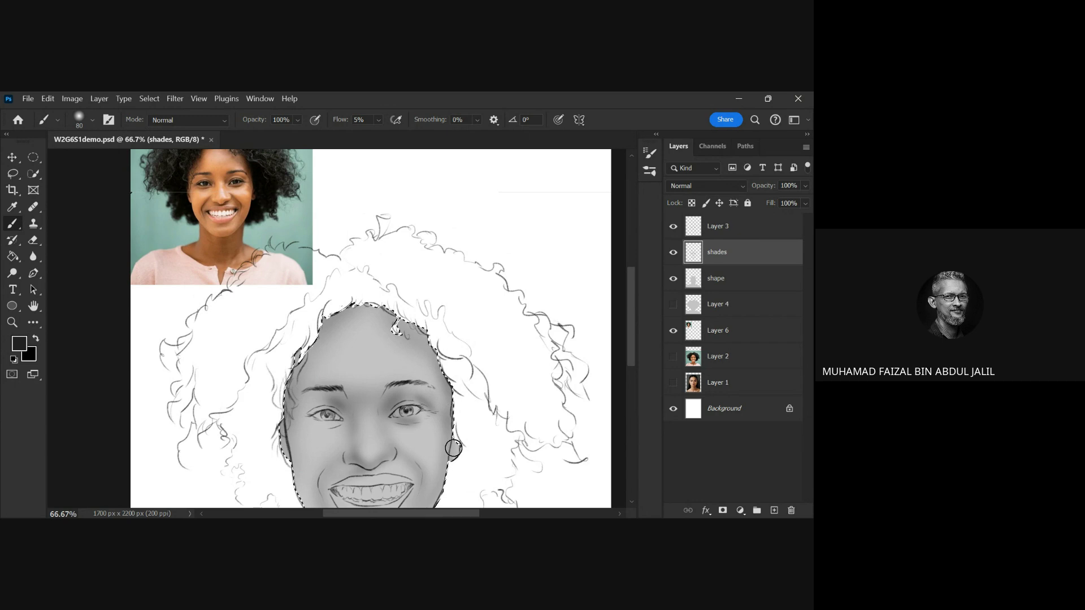
{"action": "left_click_drag", "start_coordinate": [453, 448], "coordinate": [459, 392]}
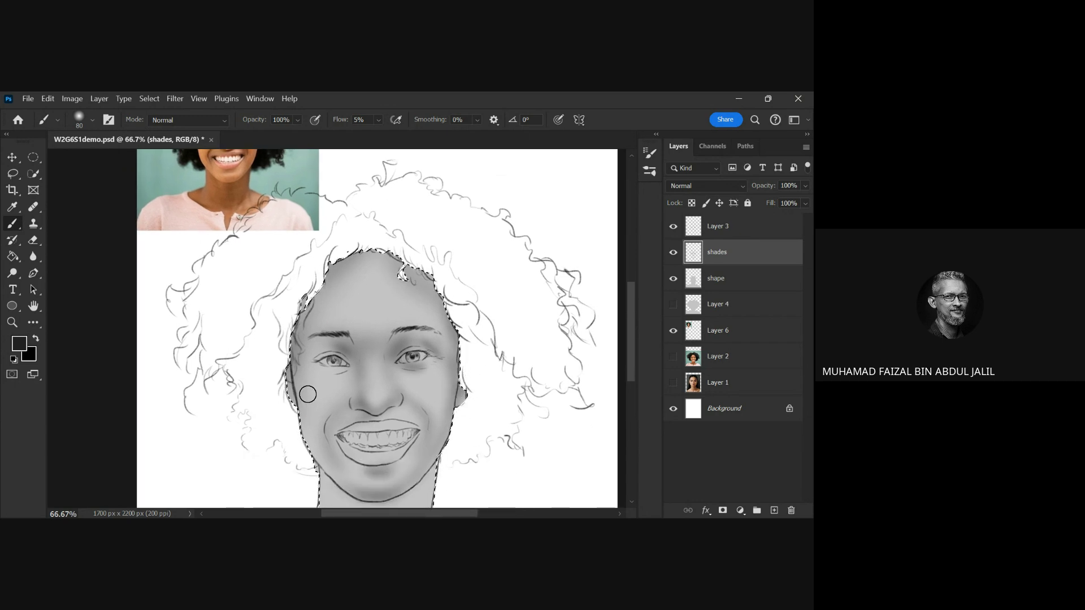
{"action": "left_click_drag", "start_coordinate": [306, 373], "coordinate": [320, 422]}
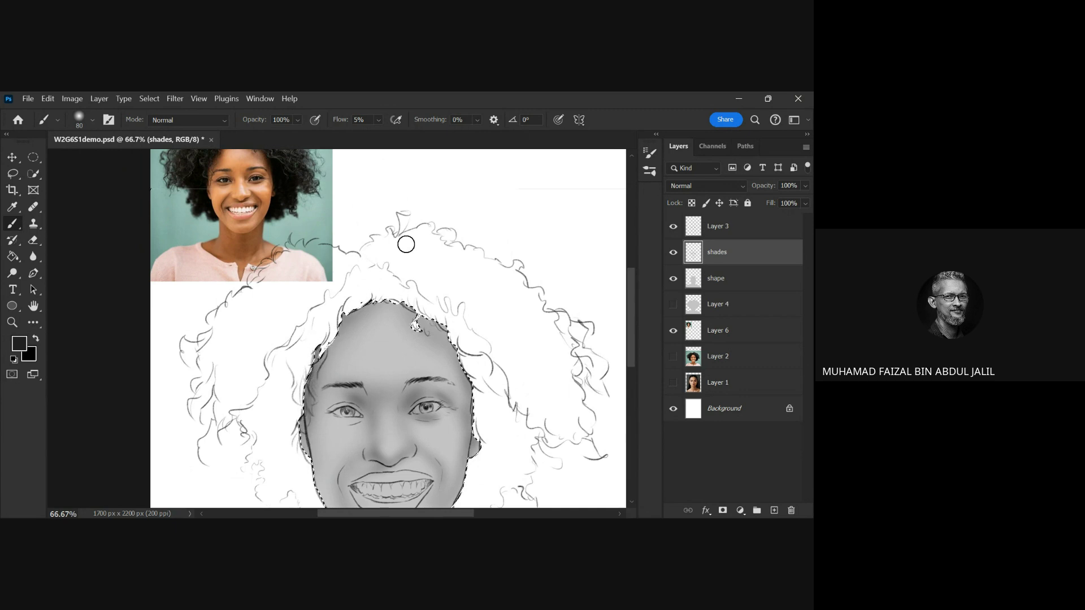
- Refine the shading around the eyes and nostrils with a 40 px brush, enlarging it to 80 px near the brows
{"action": "left_click_drag", "start_coordinate": [353, 396], "coordinate": [357, 379]}
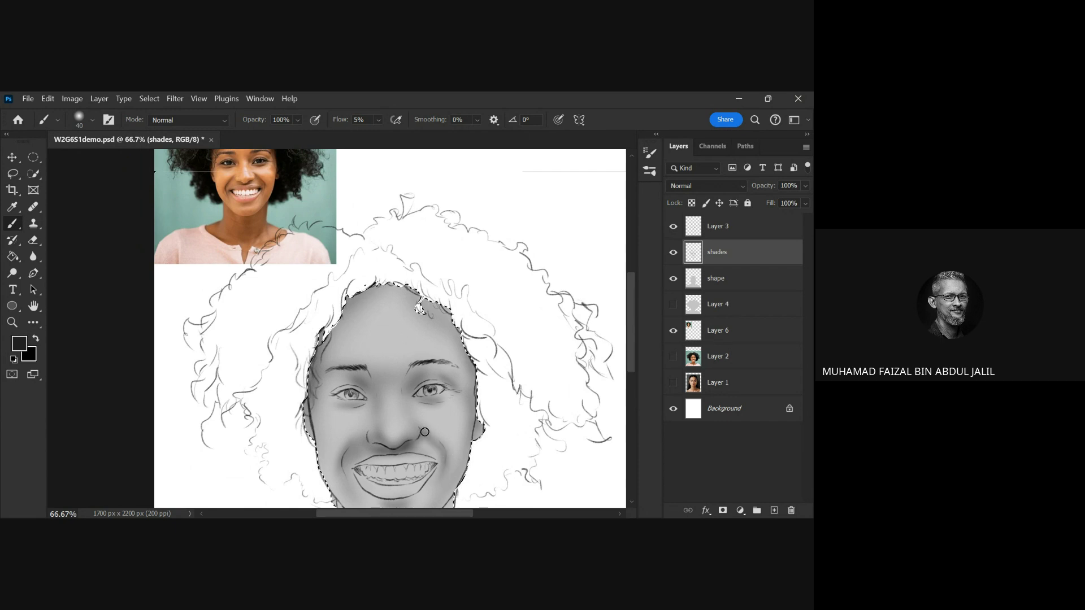
{"action": "mouse_move", "coordinate": [432, 405]}
{"action": "left_mouse_down"}
{"action": "mouse_move", "coordinate": [412, 388]}
{"action": "mouse_move", "coordinate": [427, 383]}
{"action": "left_mouse_up"}
{"action": "key", "text": "bracketright"}
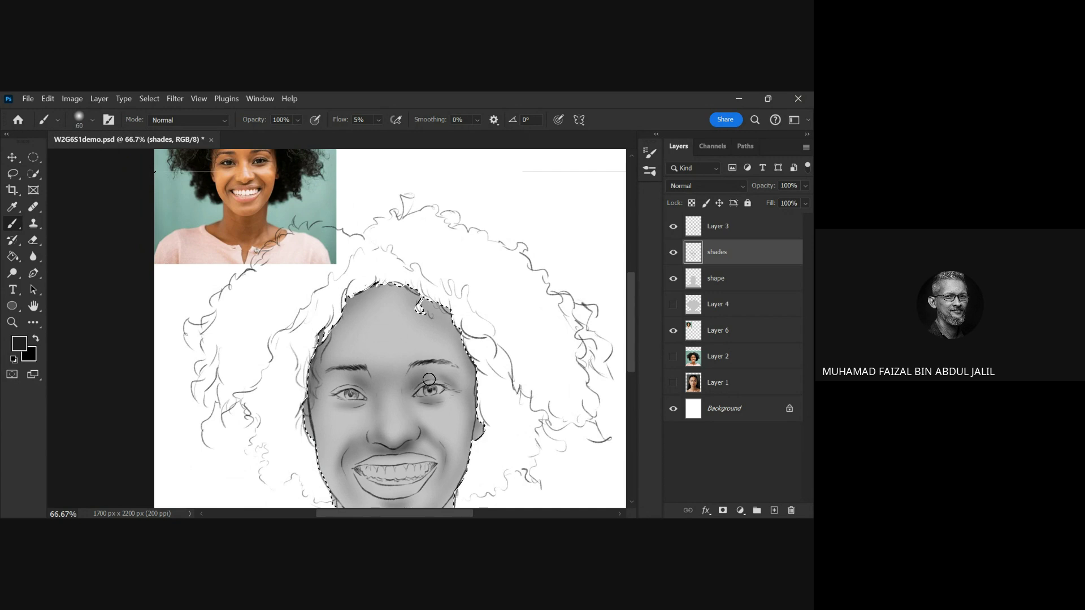
{"action": "key", "text": "bracketright"}
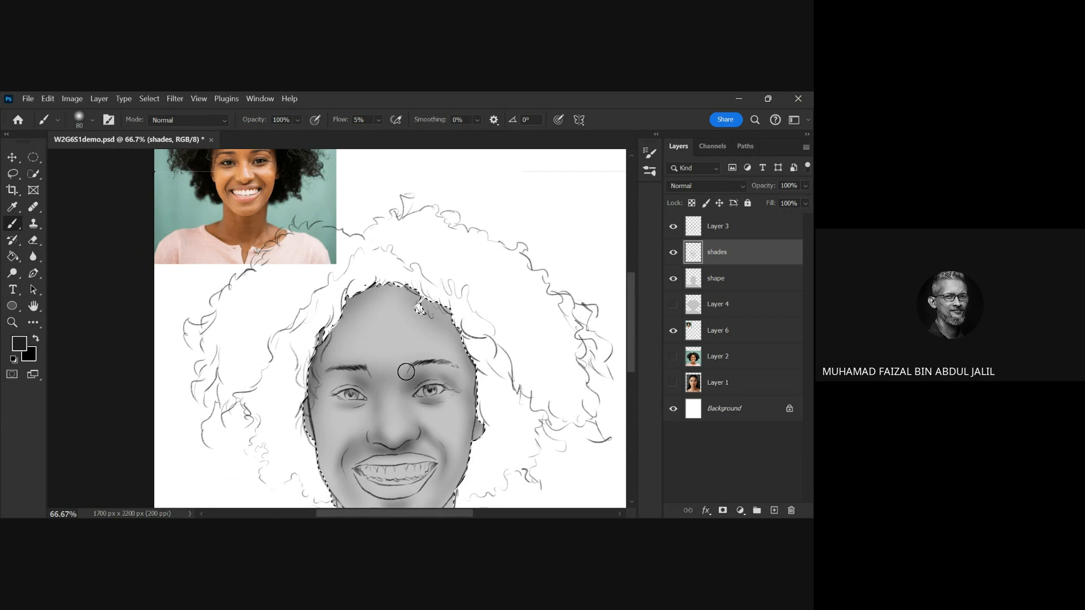
- Enlarge the brush to 150 px and build up the shading on the upper forehead below the hairline
{"action": "key", "text": "bracketright"}
{"action": "key", "text": "bracketright"}
{"action": "key", "text": "bracketright"}
{"action": "key", "text": "bracketright"}
{"action": "key", "text": "bracketright"}
{"action": "key", "text": "bracketright"}
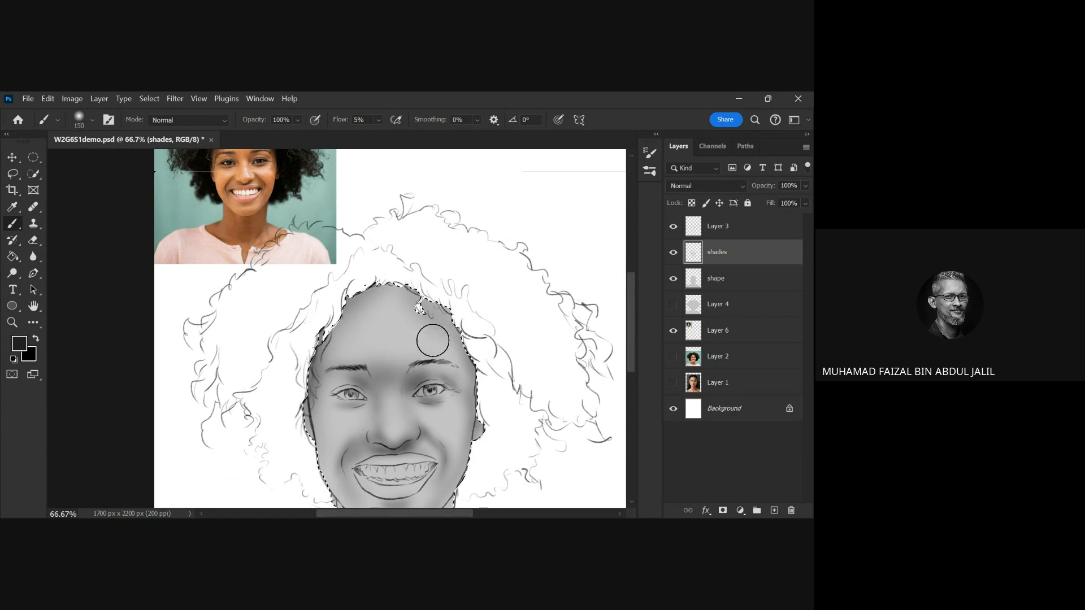
{"action": "left_click_drag", "start_coordinate": [422, 287], "coordinate": [413, 344]}
{"action": "mouse_move", "coordinate": [417, 415]}
{"action": "left_mouse_down"}
{"action": "mouse_move", "coordinate": [426, 368]}
{"action": "mouse_move", "coordinate": [414, 348]}
{"action": "mouse_move", "coordinate": [428, 355]}
{"action": "left_mouse_up"}
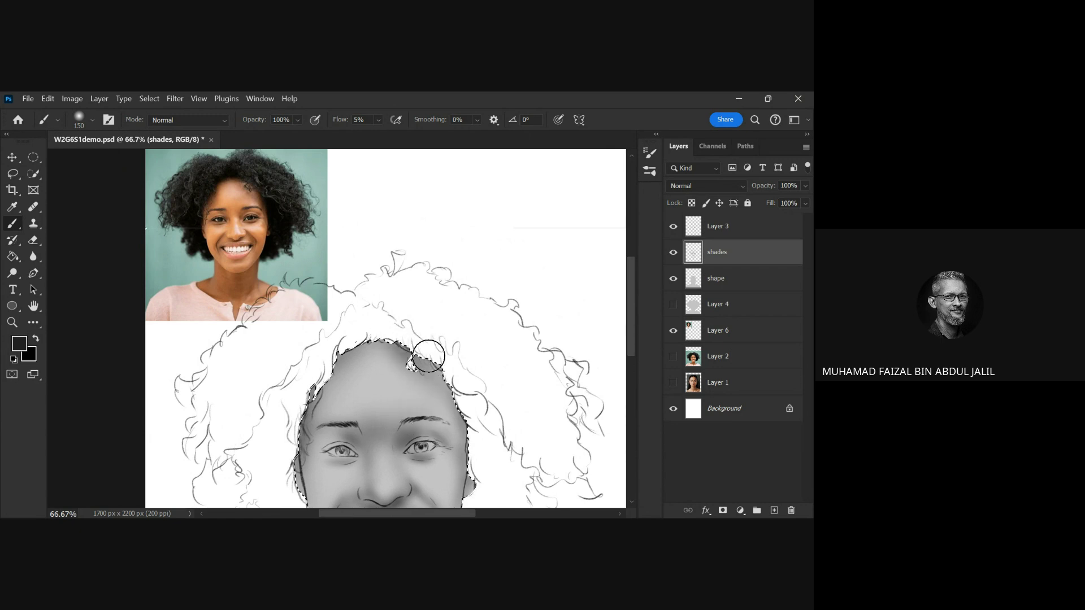
- Reduce the brush to 80 px and shade along the side of the face and the cheek on the shades layer
{"action": "mouse_move", "coordinate": [317, 341]}
{"action": "left_mouse_down"}
{"action": "mouse_move", "coordinate": [377, 334]}
{"action": "mouse_move", "coordinate": [332, 355]}
{"action": "left_mouse_up"}
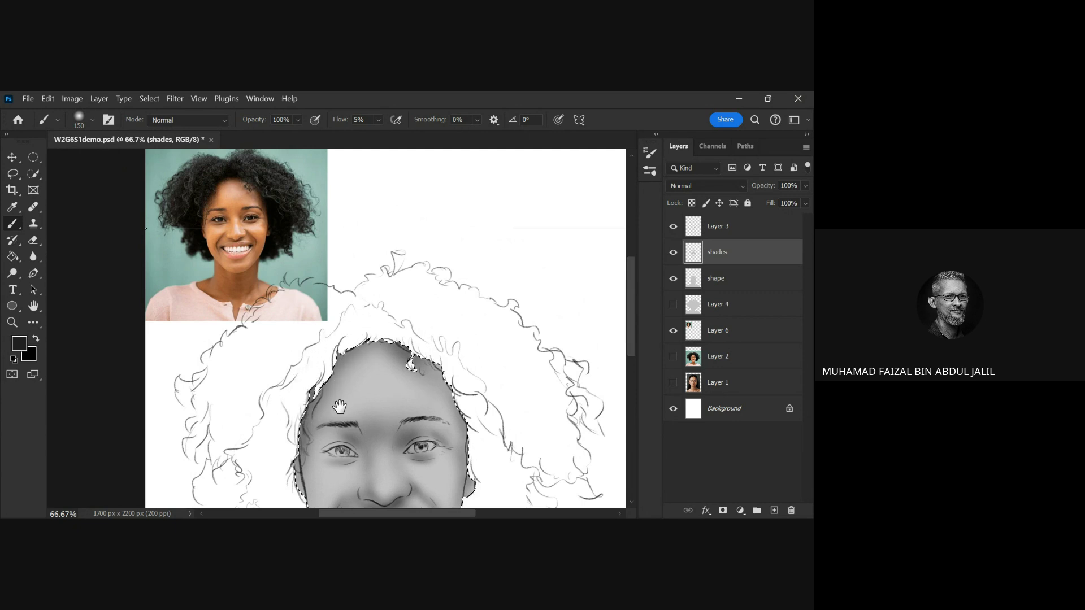
{"action": "left_click_drag", "start_coordinate": [339, 407], "coordinate": [340, 371]}
{"action": "key", "text": "bracketleft"}
{"action": "key", "text": "bracketleft"}
{"action": "key", "text": "bracketleft"}
{"action": "key", "text": "bracketleft"}
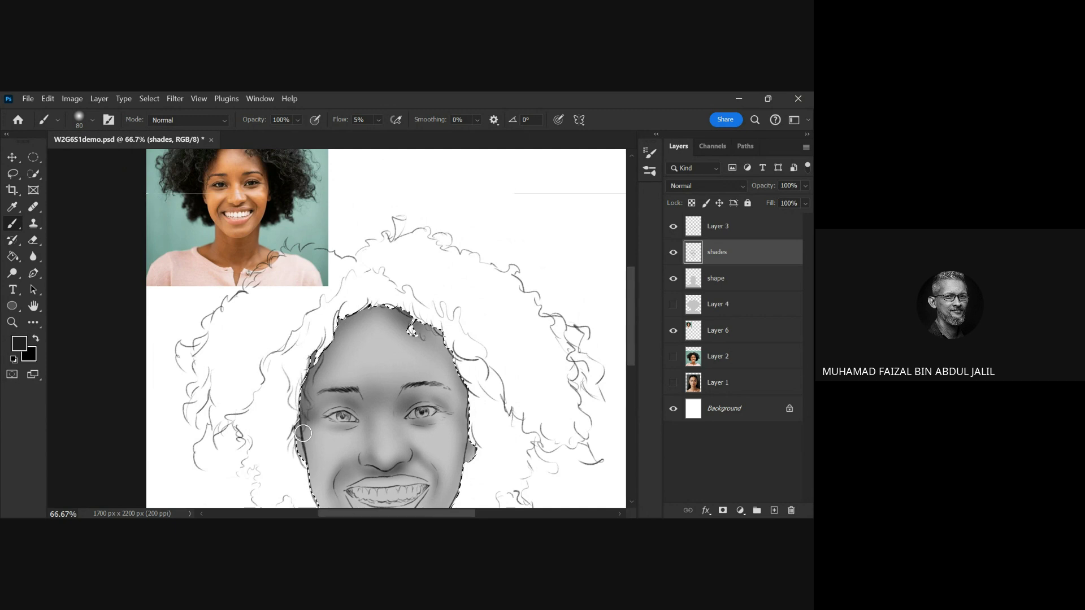
{"action": "mouse_move", "coordinate": [322, 467]}
{"action": "left_mouse_down"}
{"action": "mouse_move", "coordinate": [327, 390]}
{"action": "mouse_move", "coordinate": [351, 450]}
{"action": "left_mouse_up"}
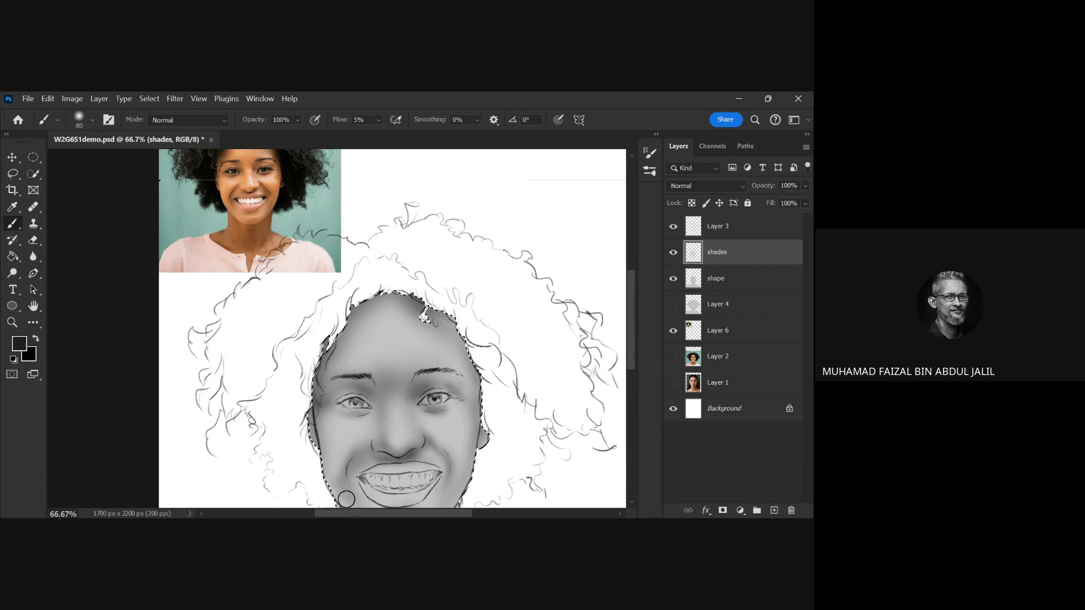
{"action": "left_click_drag", "start_coordinate": [347, 499], "coordinate": [329, 426]}
- Hide the interface panels and shade the nose bridge and the area between the brows with a progressively smaller brush
{"action": "key", "text": "Tab"}
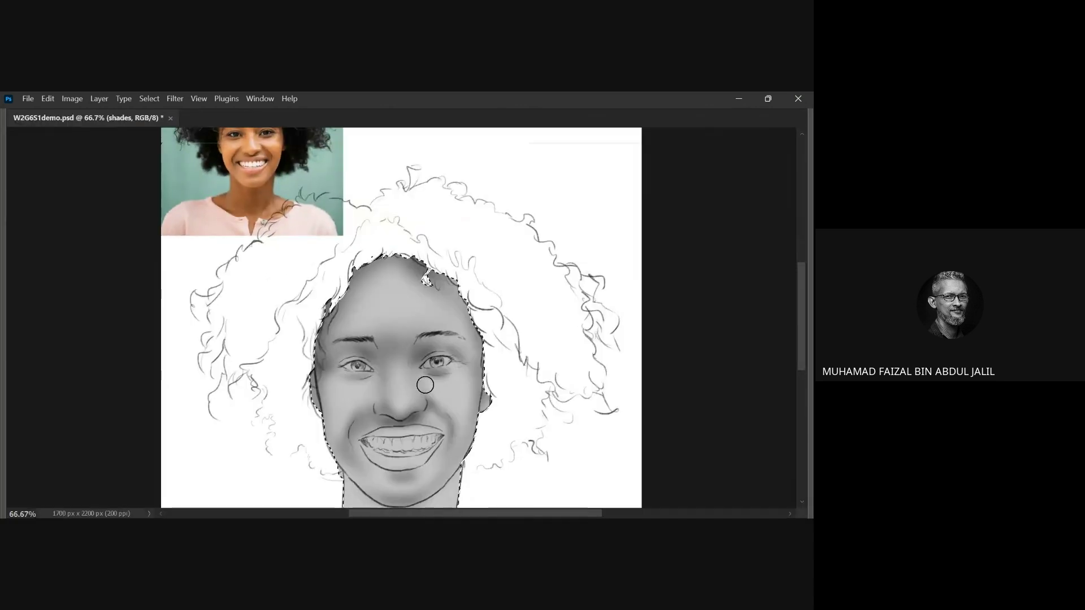
{"action": "mouse_move", "coordinate": [425, 385]}
{"action": "left_mouse_down"}
{"action": "mouse_move", "coordinate": [441, 375]}
{"action": "mouse_move", "coordinate": [453, 274]}
{"action": "mouse_move", "coordinate": [399, 423]}
{"action": "mouse_move", "coordinate": [436, 427]}
{"action": "mouse_move", "coordinate": [441, 318]}
{"action": "left_mouse_up"}
{"action": "left_click_drag", "start_coordinate": [416, 380], "coordinate": [423, 426]}
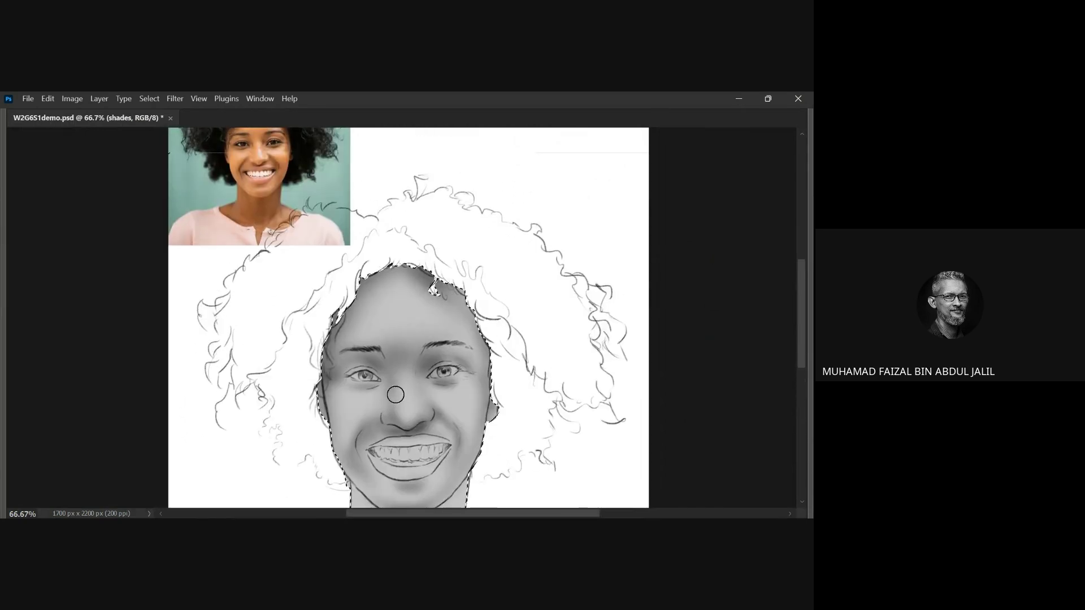
{"action": "key", "text": "bracketleft"}
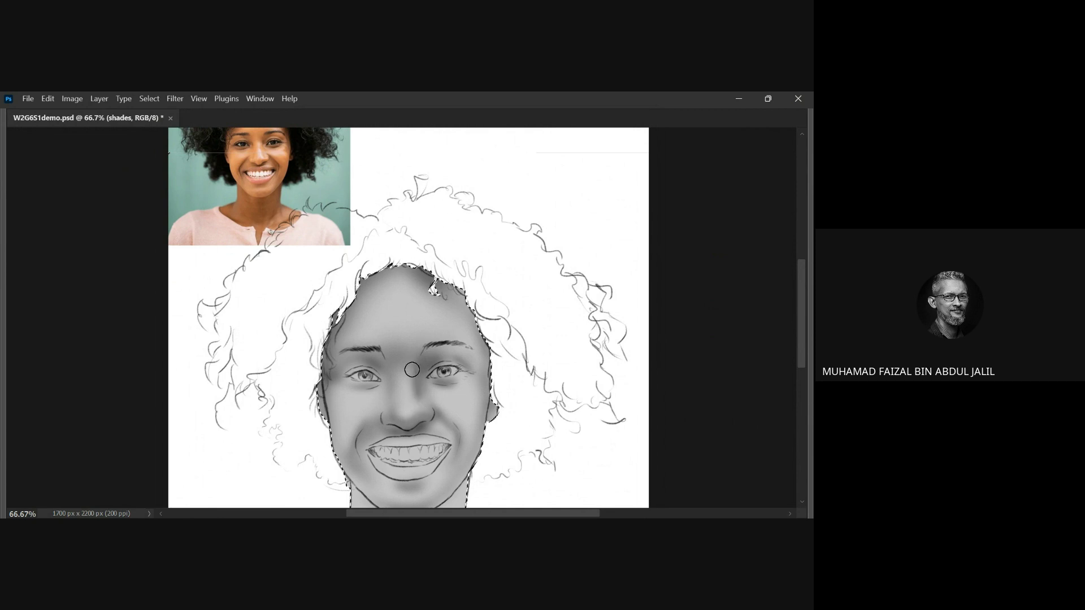
{"action": "key", "text": "bracketleft"}
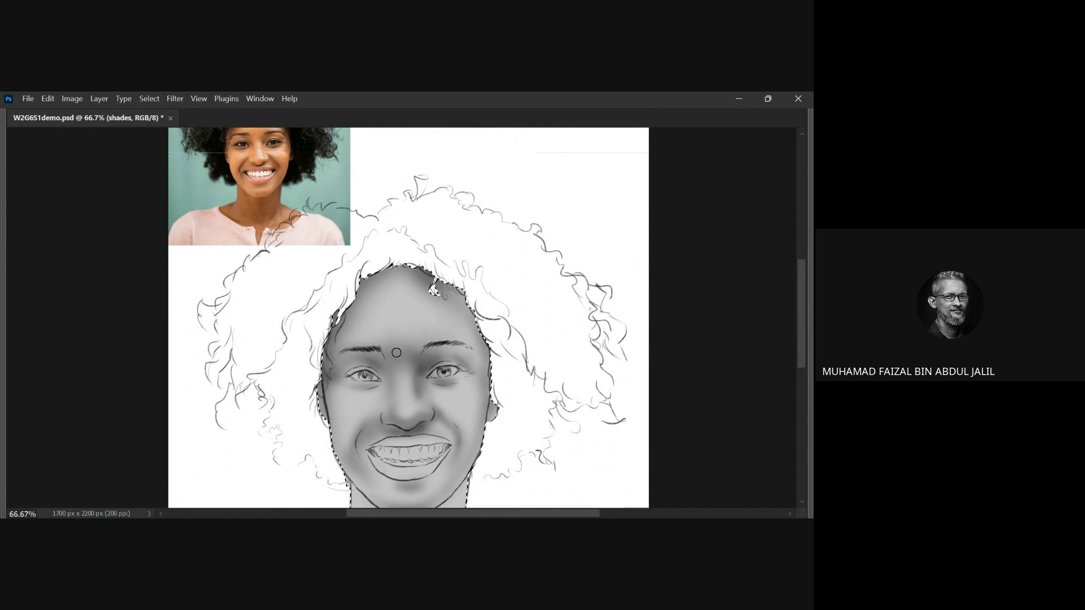
- Examine the face, mouth and neck shadows in the reference photo up close at 300%
{"action": "key", "text": "z"}
{"action": "left_click", "coordinate": [262, 180]}
{"action": "left_click", "coordinate": [263, 180]}
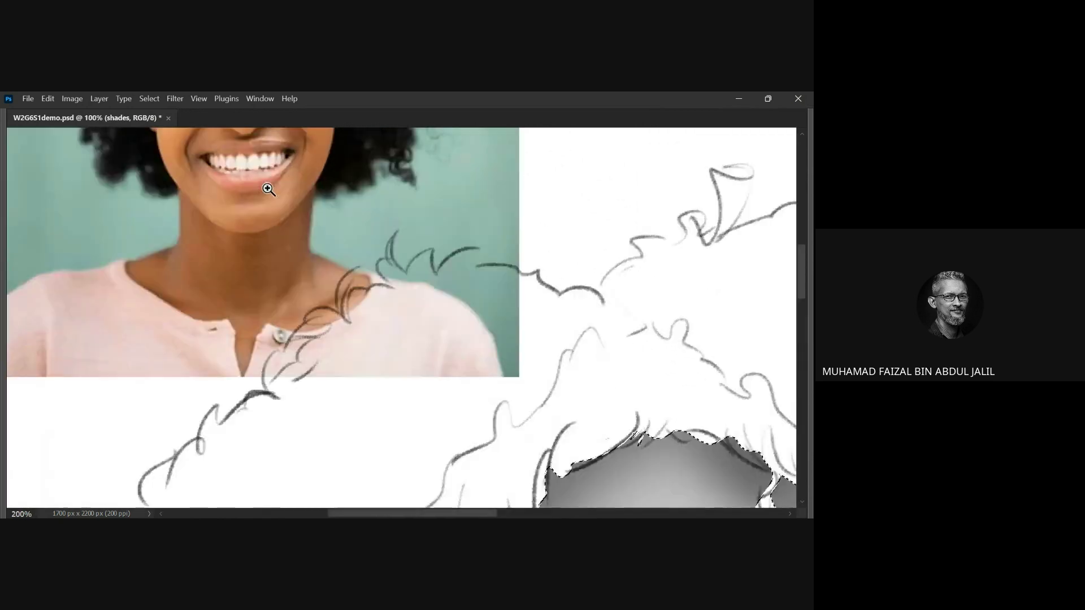
{"action": "scroll", "coordinate": [283, 203], "scroll_direction": "up", "scroll_amount": 1}
{"action": "left_click", "coordinate": [293, 218]}
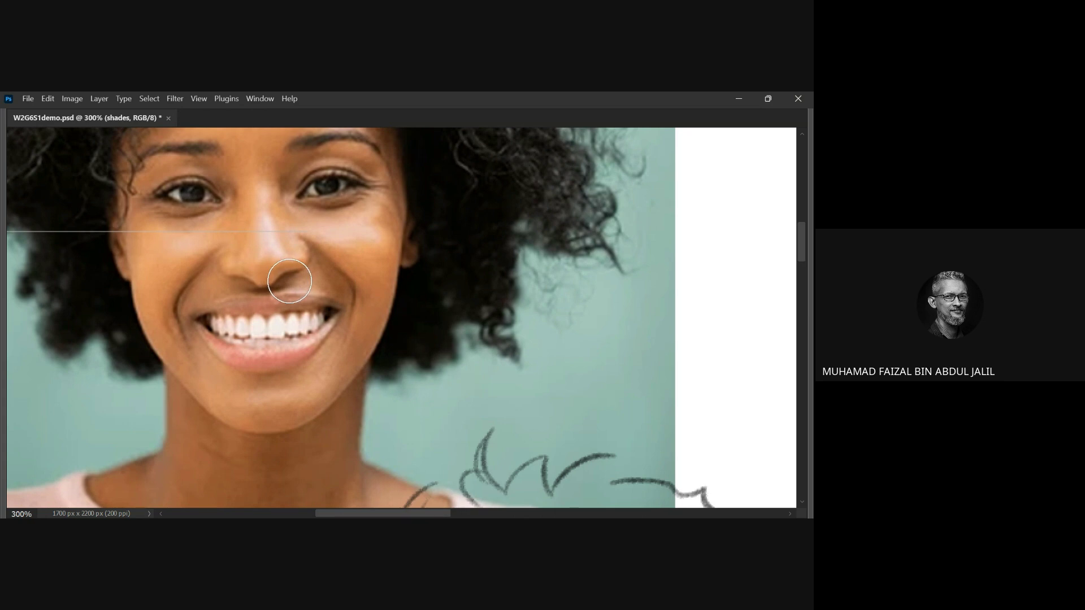
{"action": "key", "text": "b"}
{"action": "scroll", "coordinate": [437, 374], "scroll_direction": "down", "scroll_amount": 5}
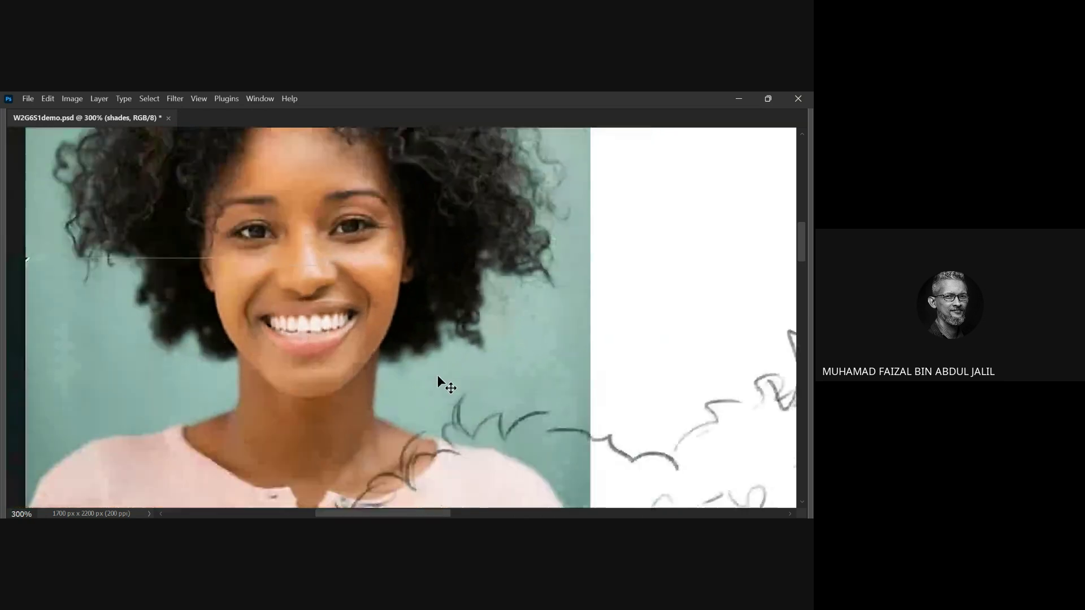
{"action": "scroll", "coordinate": [479, 370], "scroll_direction": "down", "scroll_amount": 4}
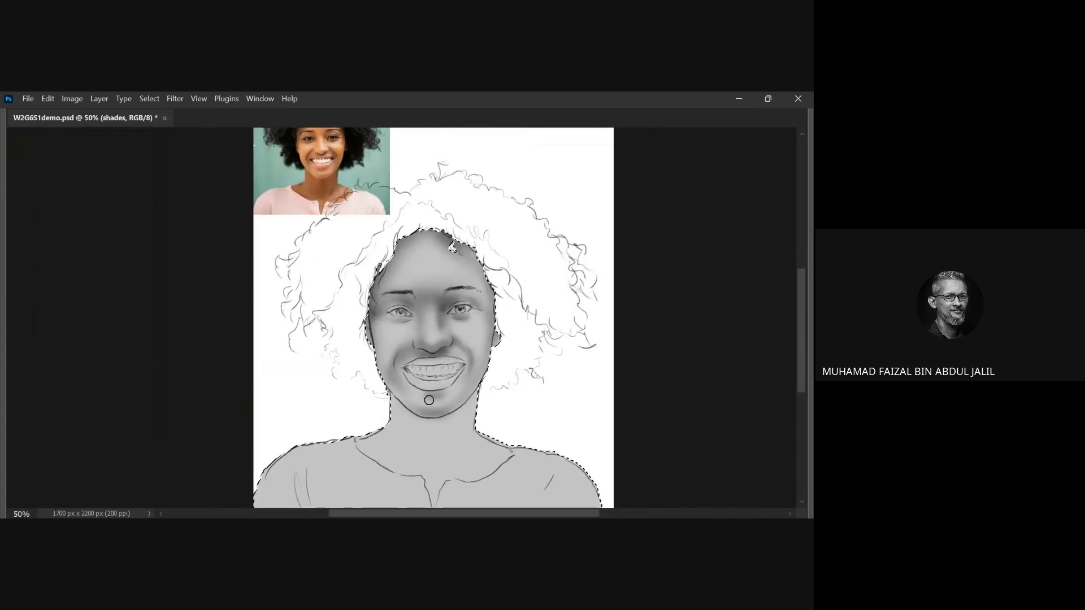
- Enlarge the brush and shade the neck from under the chin down to the shirt's neckline
{"action": "key", "text": "bracketright"}
{"action": "key", "text": "bracketright"}
{"action": "key", "text": "bracketright"}
{"action": "key", "text": "bracketright"}
{"action": "key", "text": "bracketright"}
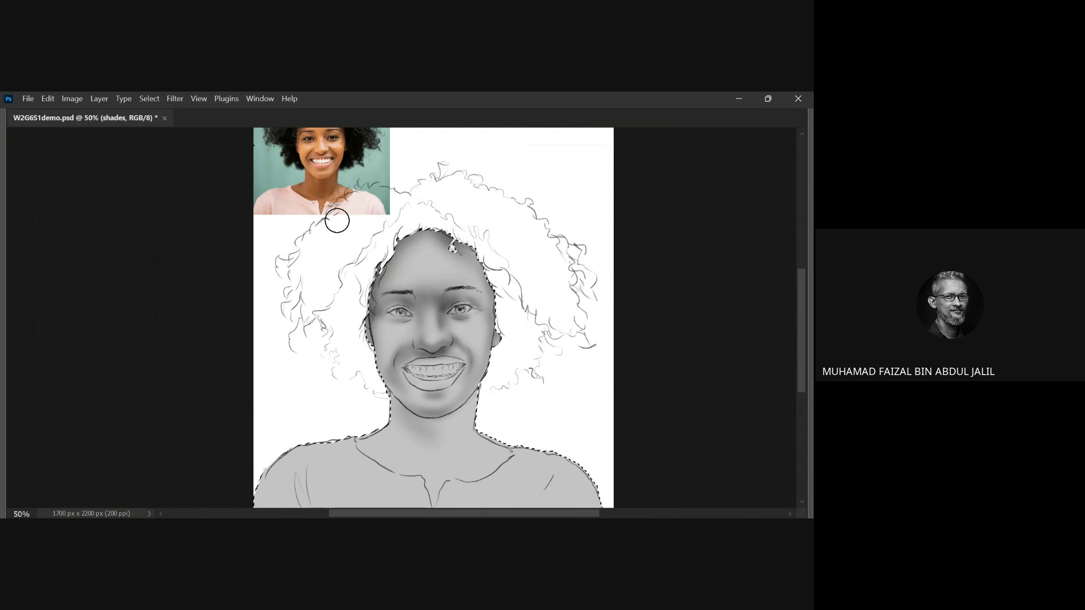
{"action": "key", "text": "z"}
{"action": "key", "text": "b"}
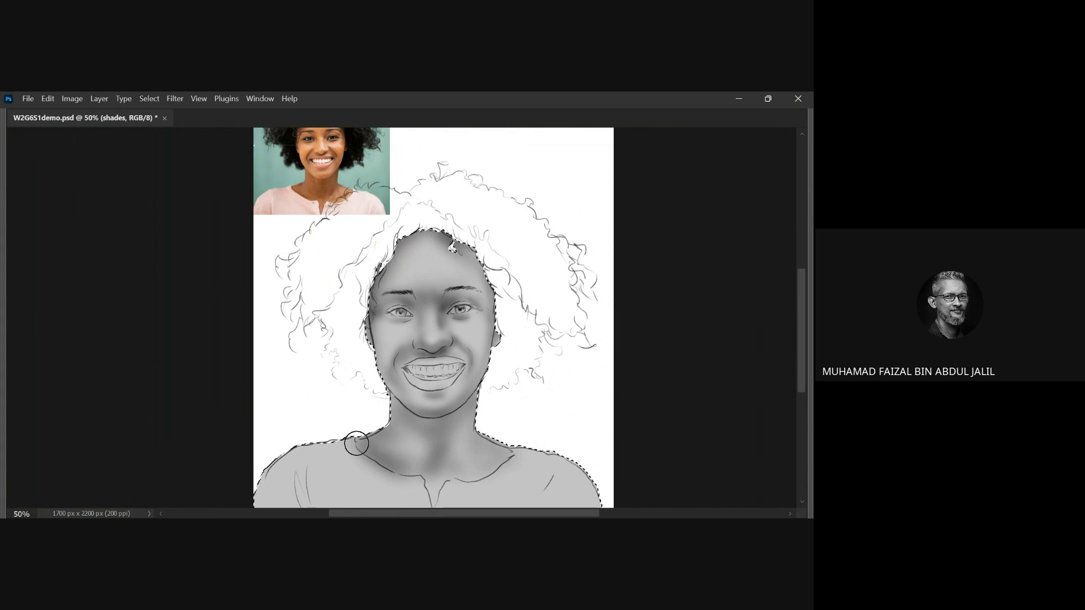
{"action": "mouse_move", "coordinate": [376, 448]}
{"action": "left_mouse_down"}
{"action": "mouse_move", "coordinate": [341, 406]}
{"action": "mouse_move", "coordinate": [379, 428]}
{"action": "mouse_move", "coordinate": [368, 455]}
{"action": "mouse_move", "coordinate": [356, 399]}
{"action": "mouse_move", "coordinate": [365, 406]}
{"action": "left_mouse_up"}
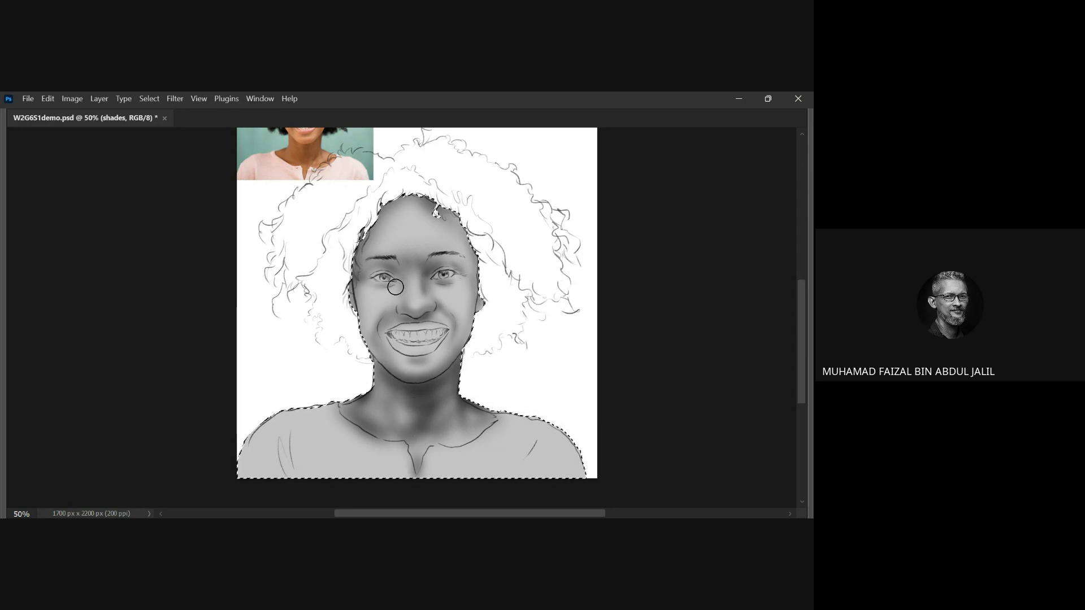
- Shade the lips and darken both inner corners of the mouth beside the teeth with a small brush
{"action": "scroll", "coordinate": [415, 316], "scroll_direction": "up", "scroll_amount": 3}
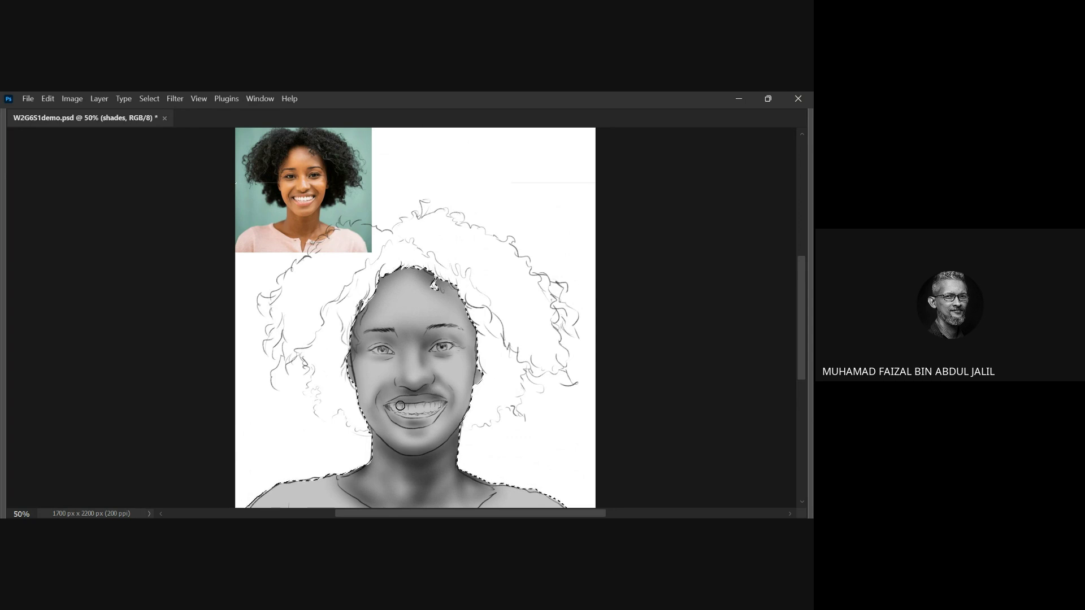
{"action": "scroll", "coordinate": [400, 407], "scroll_direction": "up", "scroll_amount": 3}
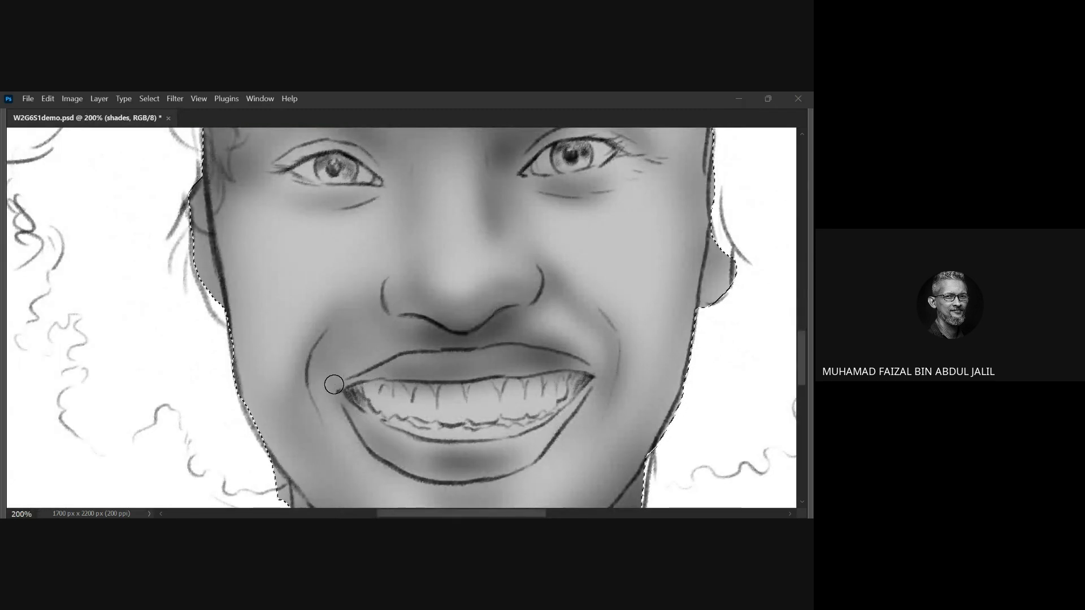
{"action": "mouse_move", "coordinate": [351, 389]}
{"action": "left_mouse_down"}
{"action": "mouse_move", "coordinate": [367, 405]}
{"action": "mouse_move", "coordinate": [354, 392]}
{"action": "left_mouse_up"}
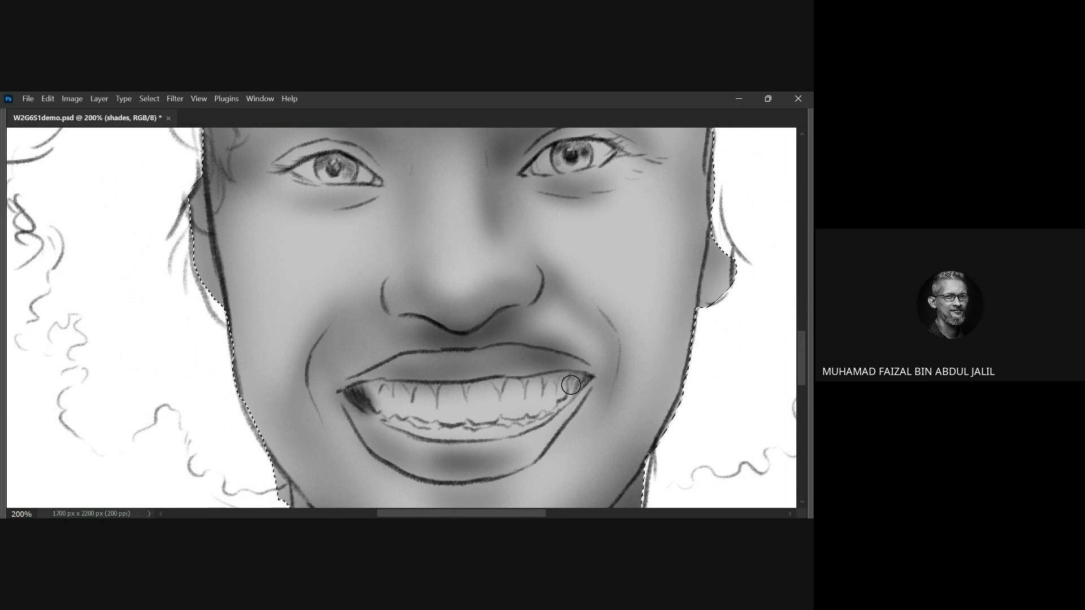
{"action": "mouse_move", "coordinate": [570, 385]}
{"action": "left_mouse_down"}
{"action": "mouse_move", "coordinate": [579, 377]}
{"action": "mouse_move", "coordinate": [560, 405]}
{"action": "mouse_move", "coordinate": [522, 421]}
{"action": "mouse_move", "coordinate": [477, 422]}
{"action": "mouse_move", "coordinate": [385, 420]}
{"action": "mouse_move", "coordinate": [353, 386]}
{"action": "left_mouse_up"}
{"action": "key", "text": "v"}
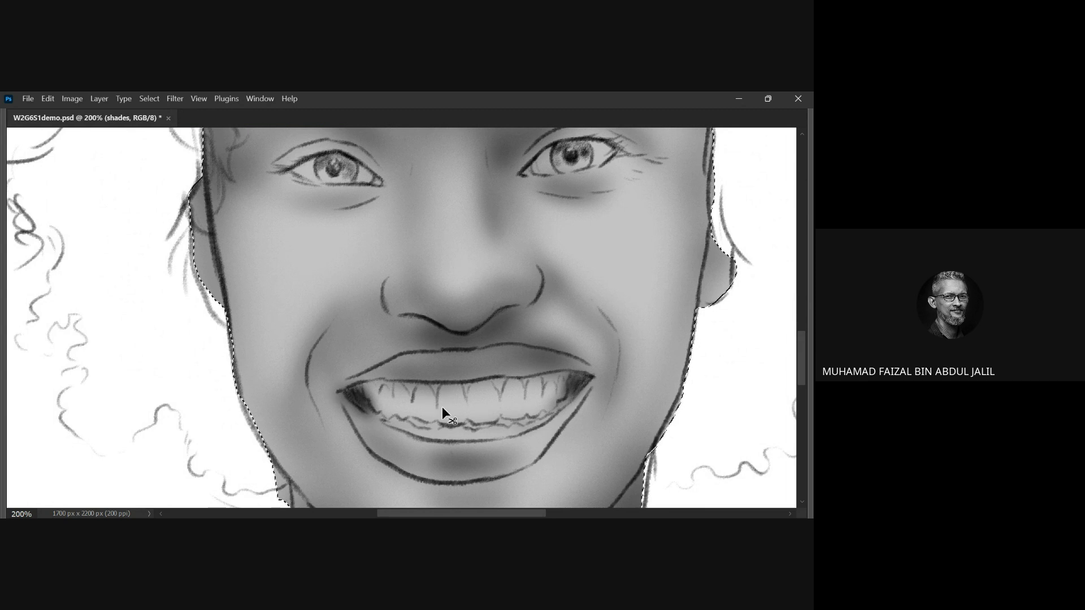
{"action": "key", "text": "ctrl+minus"}
{"action": "key", "text": "ctrl+minus"}
{"action": "key", "text": "b"}
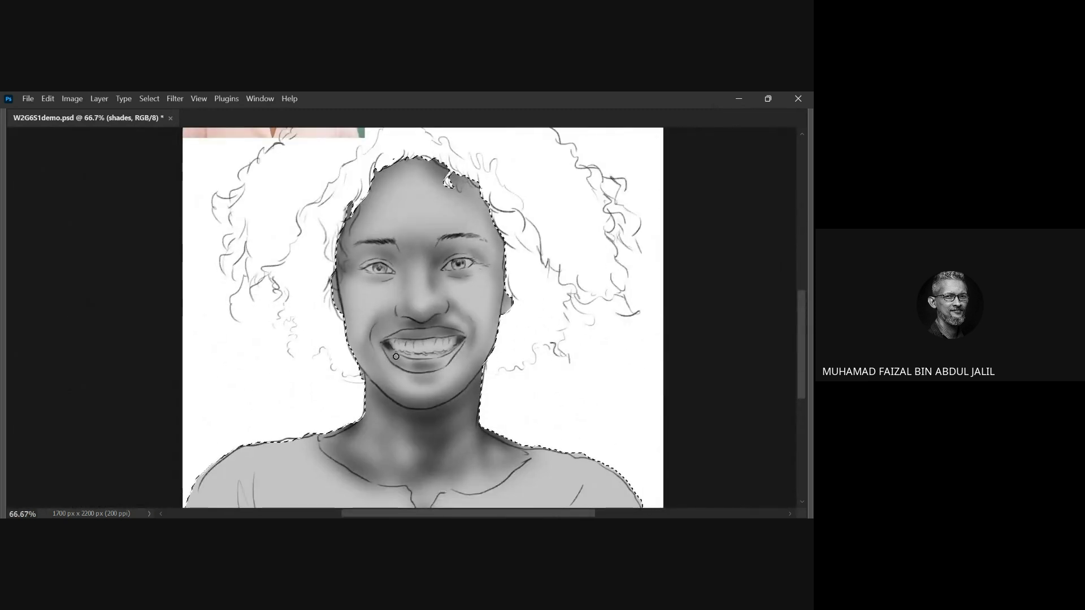
- Show the interface panels again and shade around the eyes with a 40 to 50 px brush
{"action": "key", "text": "Tab"}
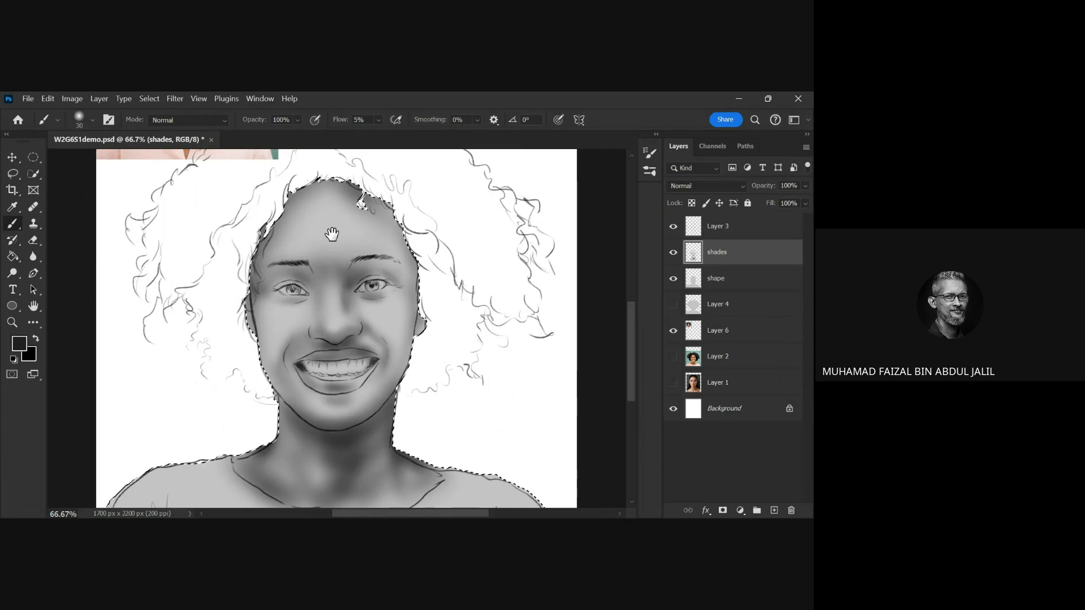
{"action": "left_click_drag", "start_coordinate": [332, 234], "coordinate": [388, 346]}
{"action": "key", "text": "bracketright"}
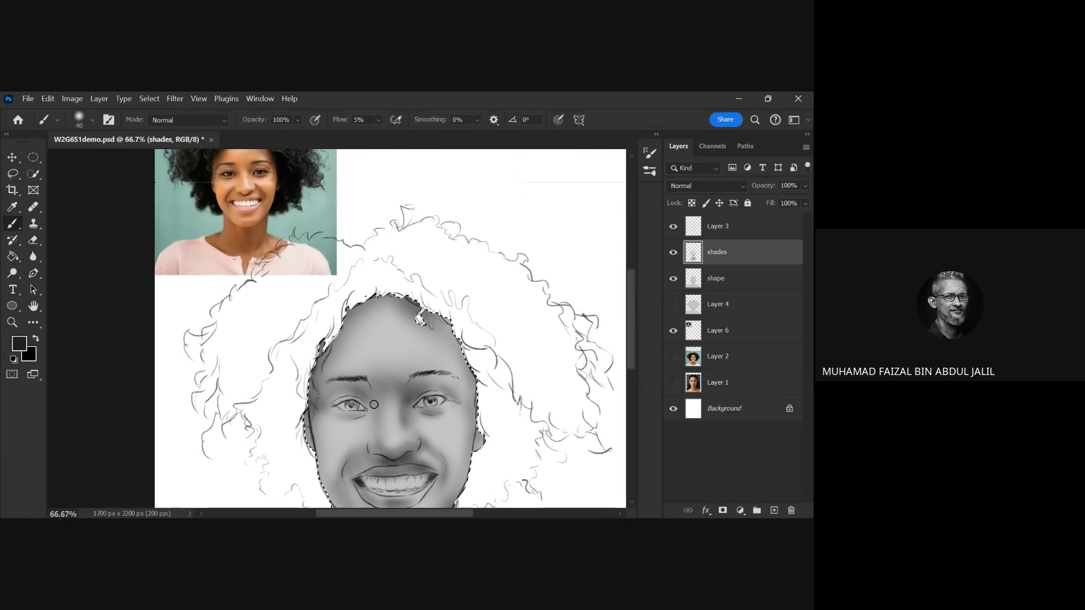
{"action": "key", "text": "bracketright"}
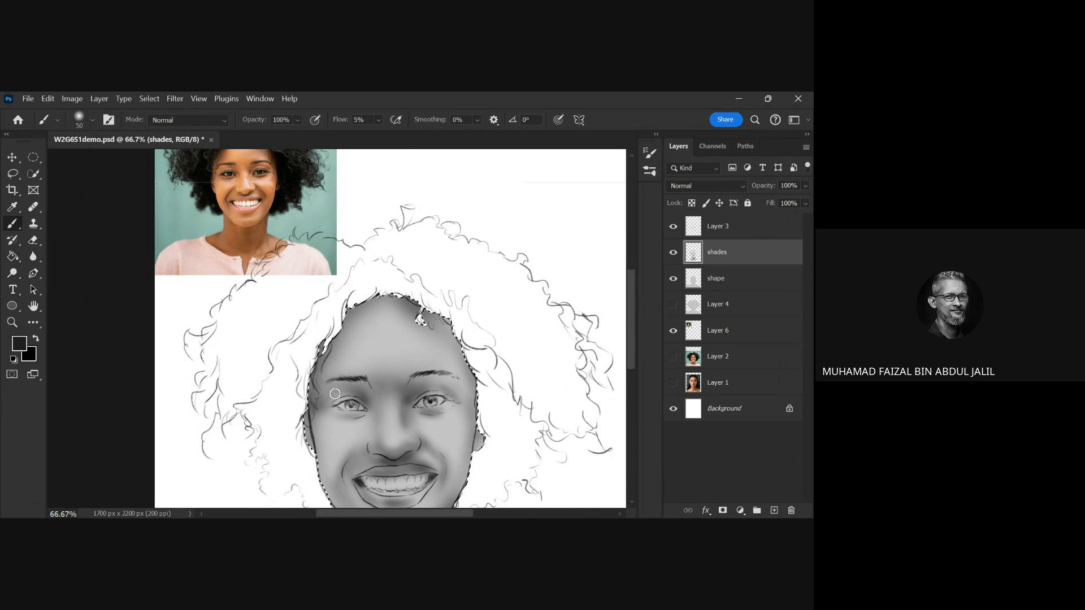
{"action": "key", "text": "bracketleft"}
- Refine the shading in the eyes and along the eyelids with a 20 to 35 px brush, checking the reference photo
{"action": "scroll", "coordinate": [354, 406], "scroll_direction": "up", "scroll_amount": 1}
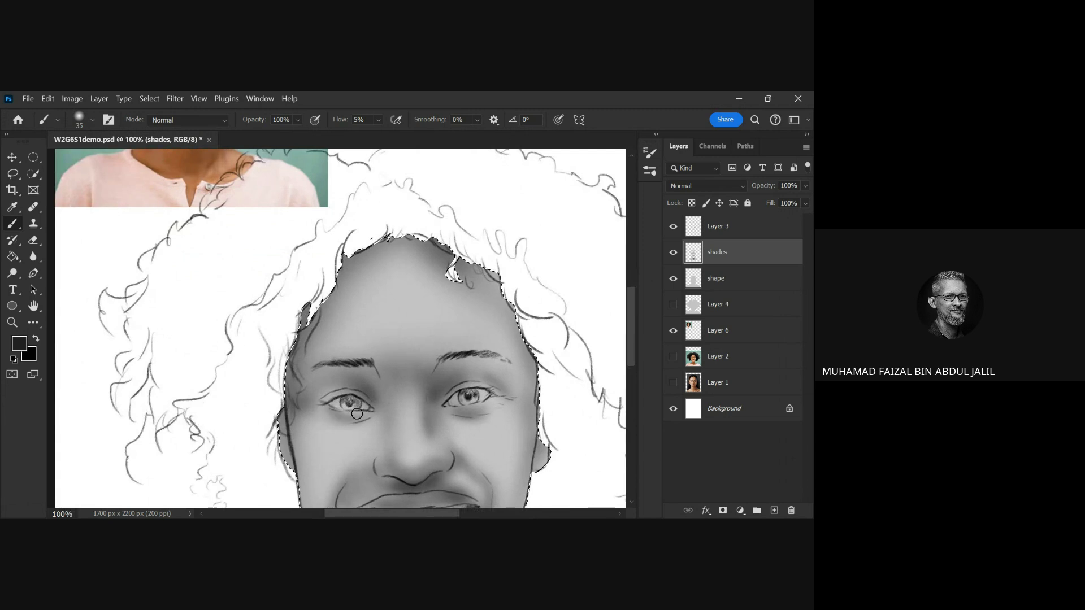
{"action": "key", "text": "bracketleft"}
{"action": "key", "text": "bracketleft"}
{"action": "key", "text": "bracketleft"}
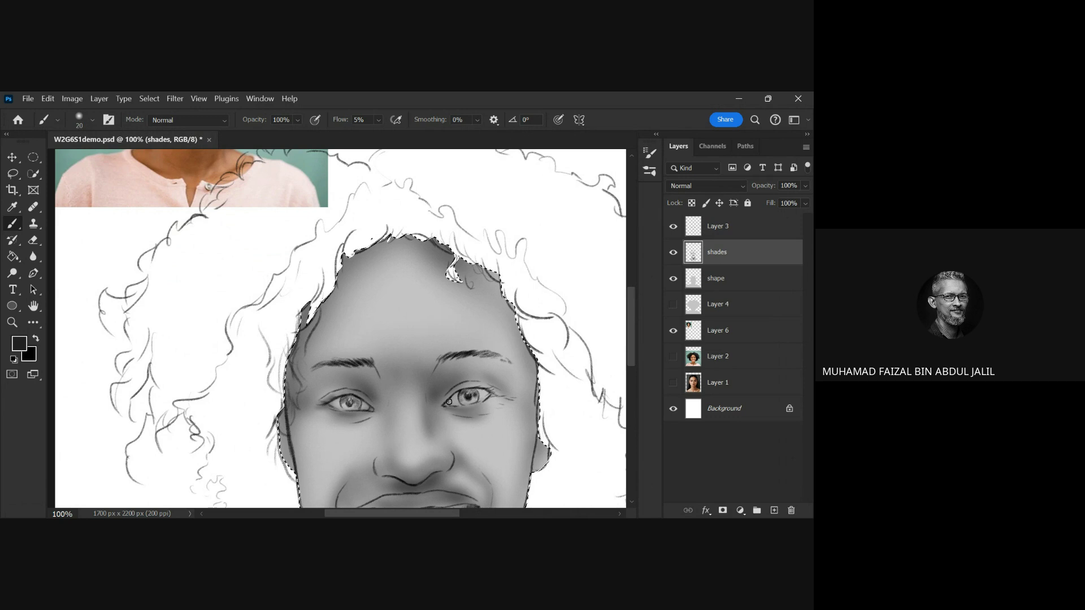
{"action": "key", "text": "bracketright"}
{"action": "left_click_drag", "start_coordinate": [492, 270], "coordinate": [474, 434]}
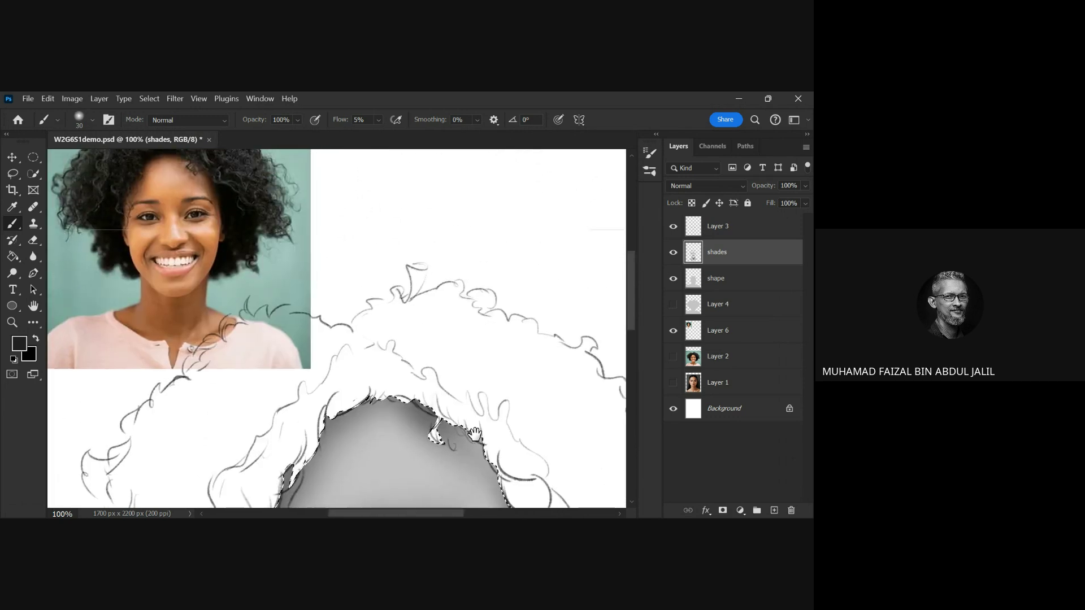
{"action": "scroll", "coordinate": [475, 434], "scroll_direction": "down", "scroll_amount": 2}
{"action": "scroll", "coordinate": [446, 380], "scroll_direction": "down", "scroll_amount": 4}
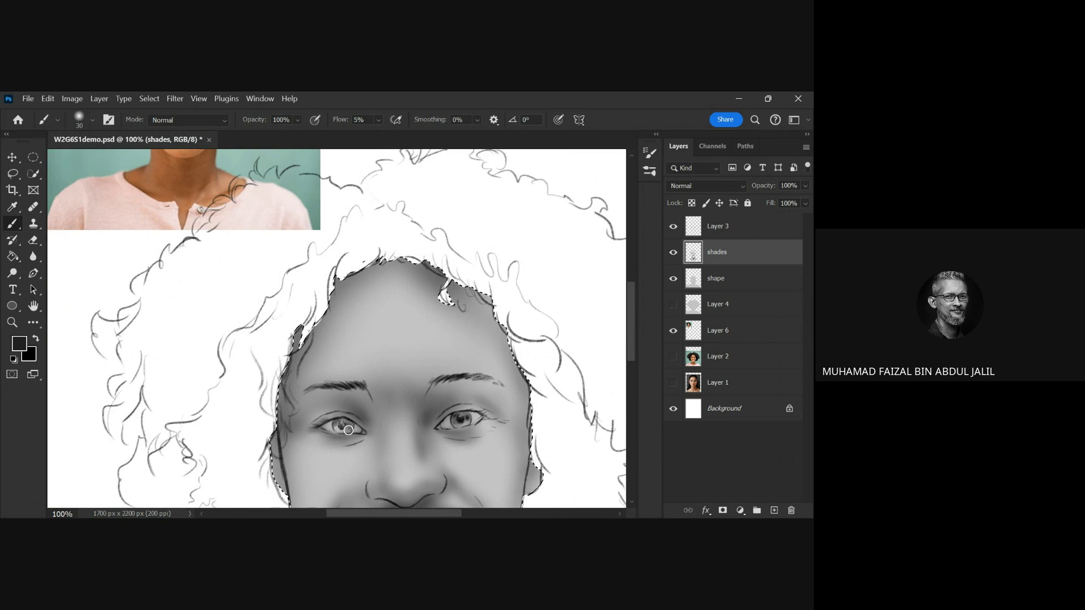
{"action": "mouse_move", "coordinate": [361, 341]}
{"action": "left_mouse_down"}
{"action": "mouse_move", "coordinate": [371, 445]}
{"action": "mouse_move", "coordinate": [361, 333]}
{"action": "left_mouse_up"}
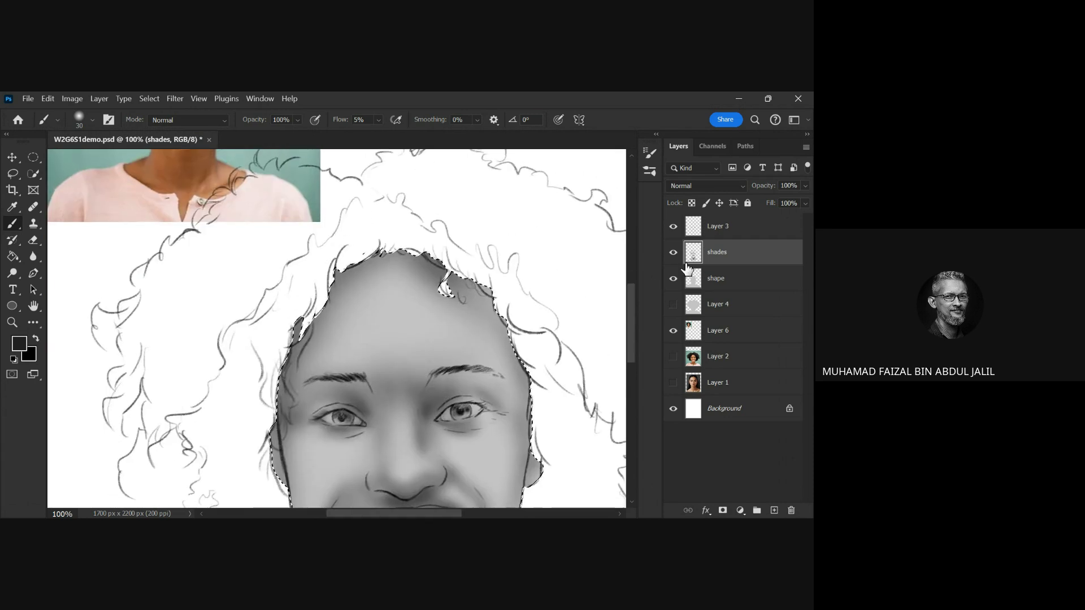
- Toggle the shape layer's visibility to compare the shading with and without the grey base
{"action": "left_click", "coordinate": [673, 278]}
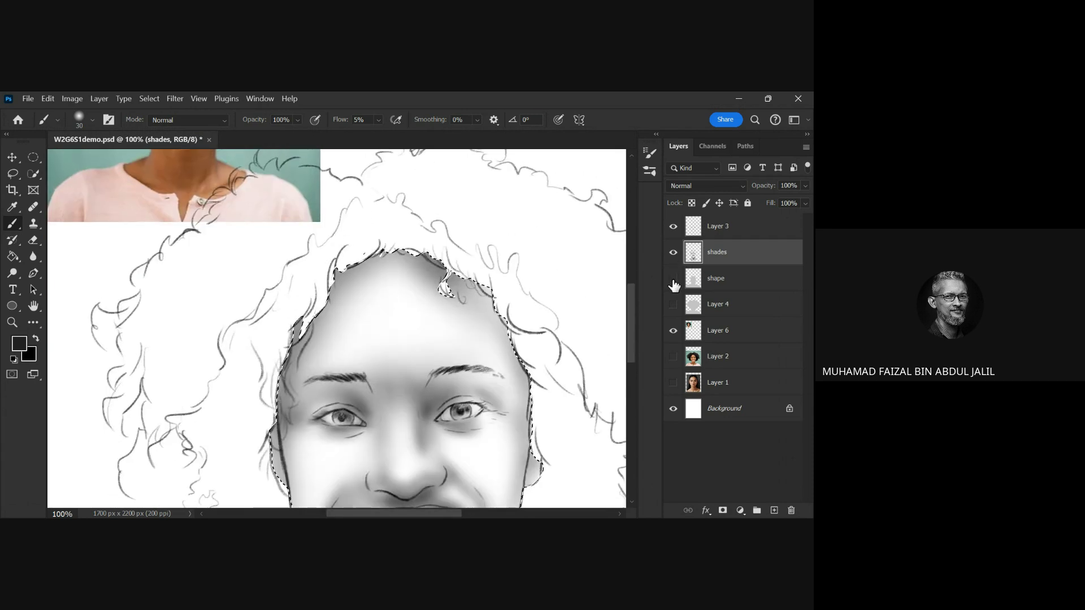
{"action": "key", "text": "ctrl+minus"}
{"action": "key", "text": "ctrl+minus"}
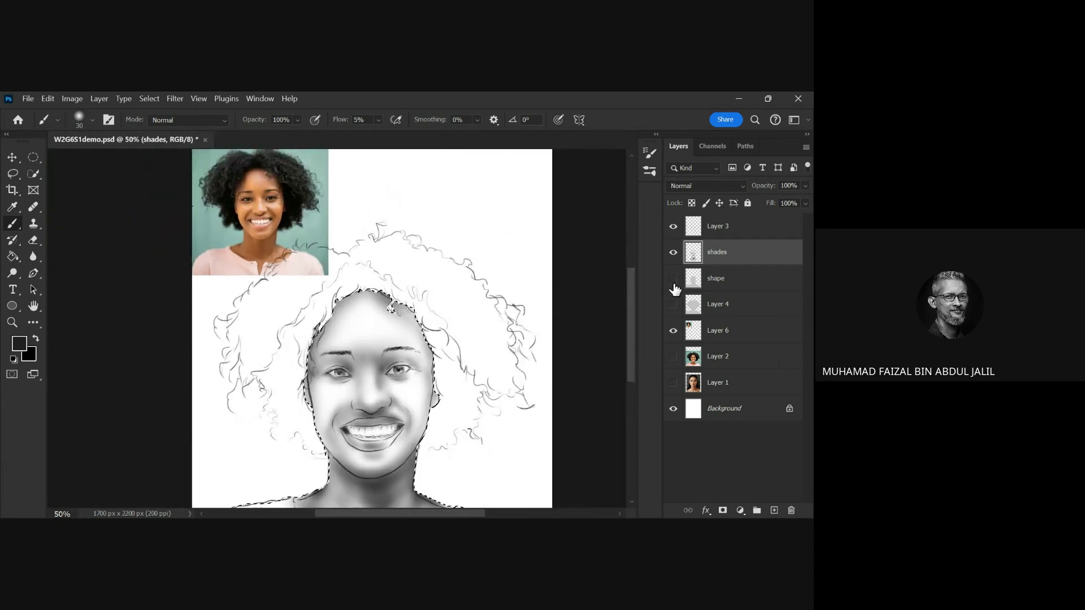
{"action": "left_click", "coordinate": [672, 278]}
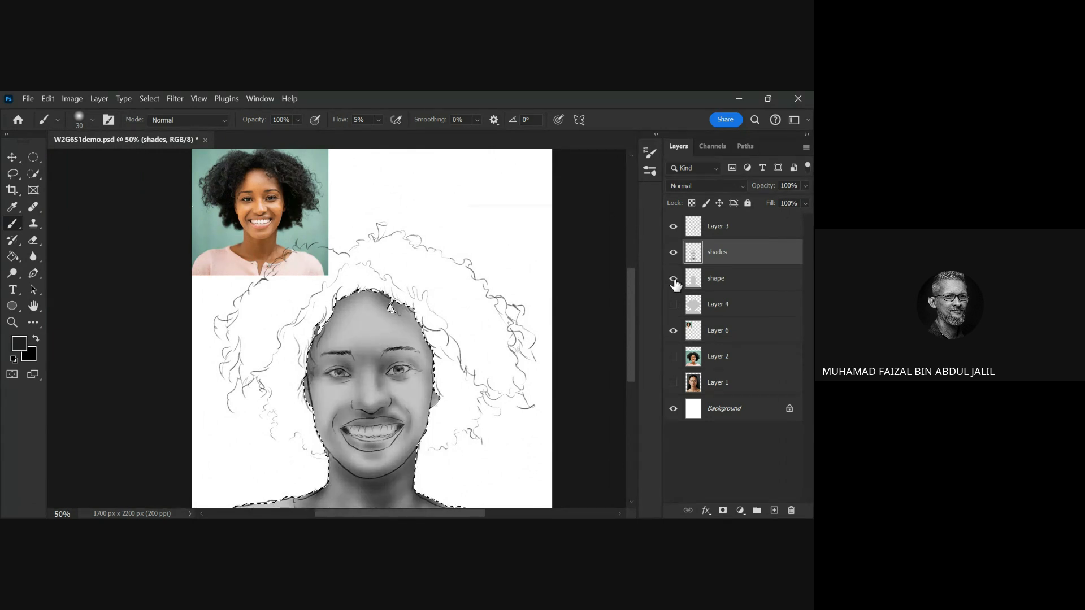
{"action": "left_click", "coordinate": [673, 279]}
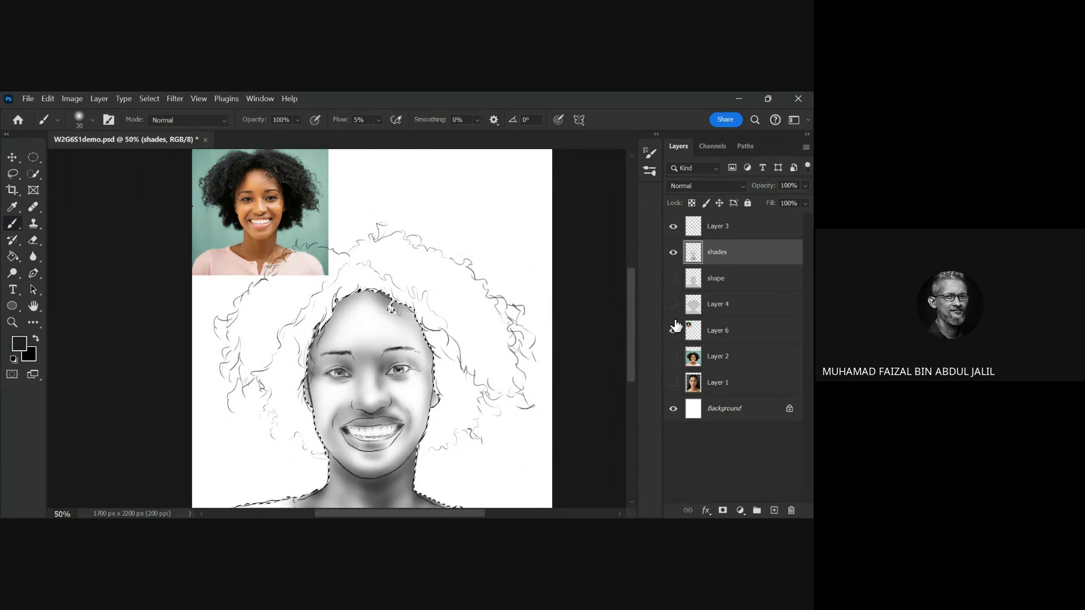
- Toggle the shades layer's visibility repeatedly to compare the drawing with and without shading, then show the shape layer again
{"action": "left_click", "coordinate": [672, 252]}
{"action": "left_click", "coordinate": [673, 252]}
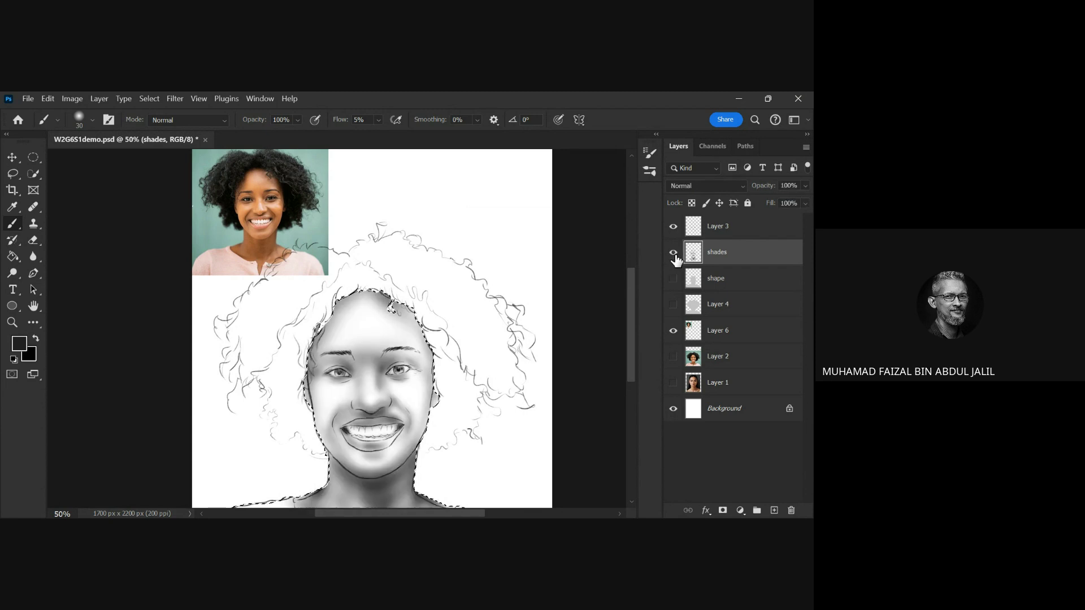
{"action": "left_click", "coordinate": [676, 256]}
{"action": "left_click", "coordinate": [677, 257]}
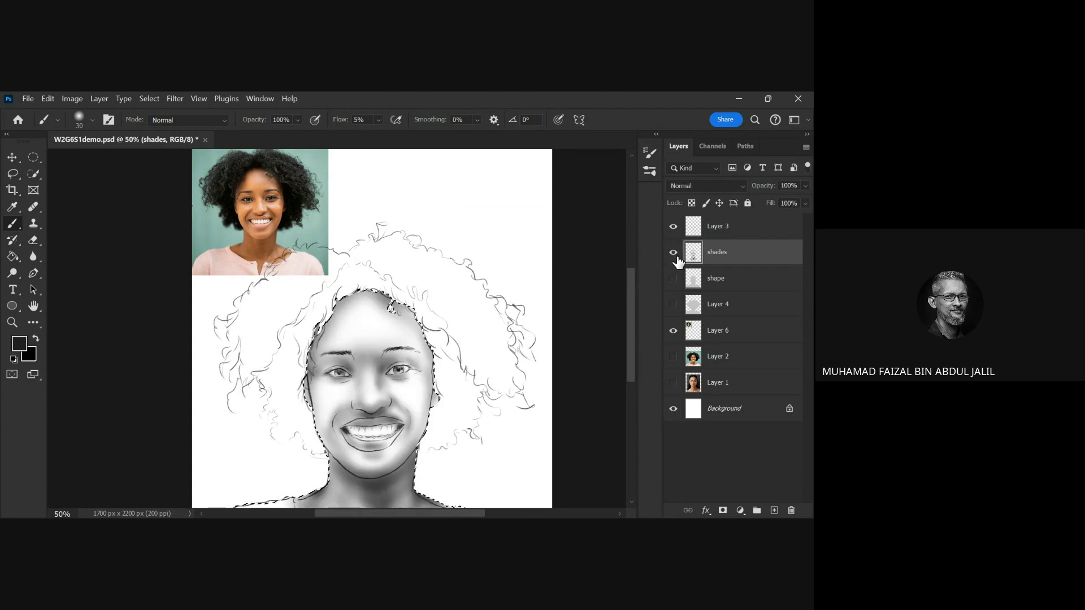
{"action": "left_click", "coordinate": [674, 254]}
{"action": "left_click", "coordinate": [673, 255]}
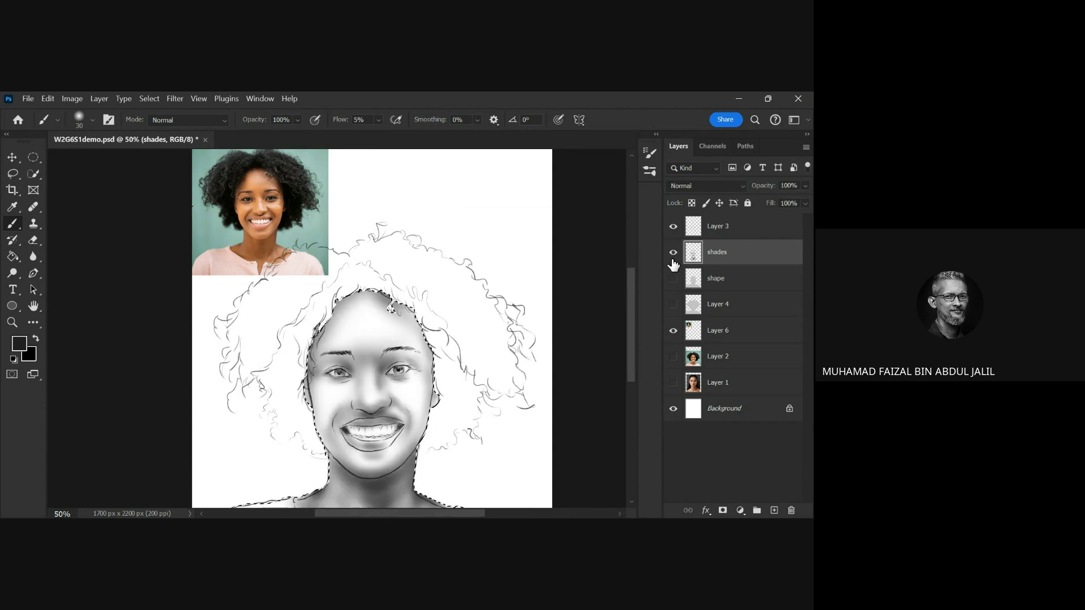
{"action": "left_click", "coordinate": [674, 259]}
{"action": "left_click", "coordinate": [674, 261]}
{"action": "left_click", "coordinate": [673, 279]}
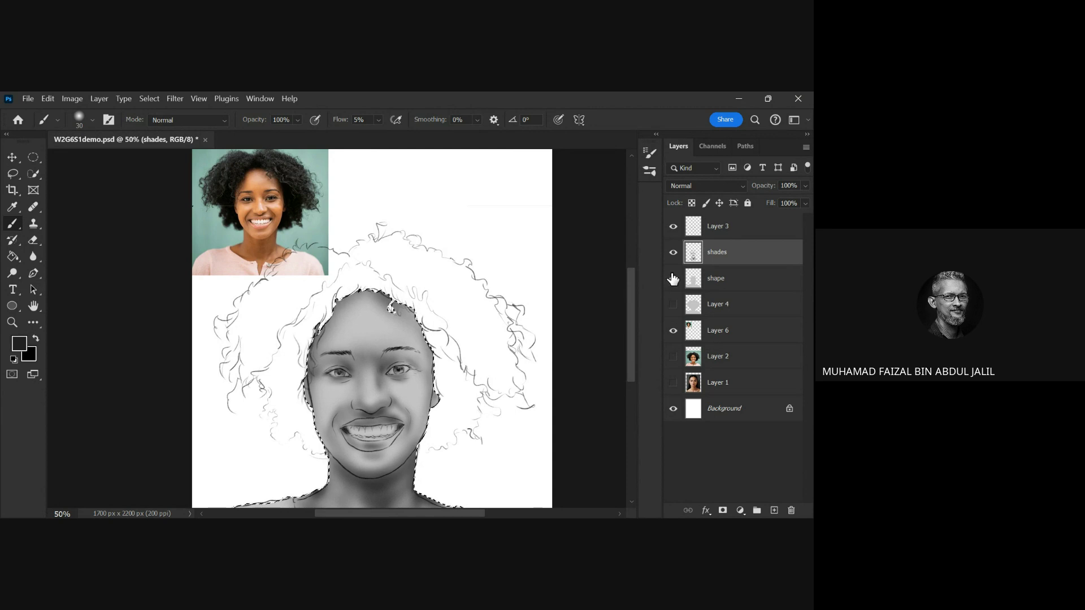
- Toggle the shape layer's visibility once more, then examine the shading of the eyes, nose and mouth up close
{"action": "left_click", "coordinate": [672, 279]}
{"action": "left_click", "coordinate": [671, 280]}
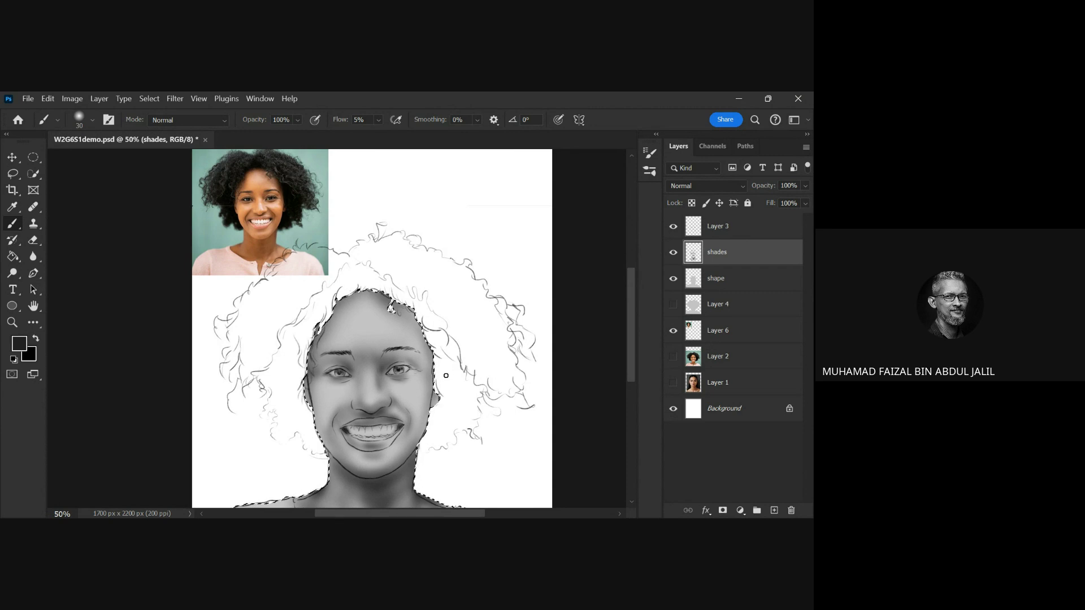
{"action": "left_click", "coordinate": [365, 390]}
{"action": "left_click", "coordinate": [363, 387]}
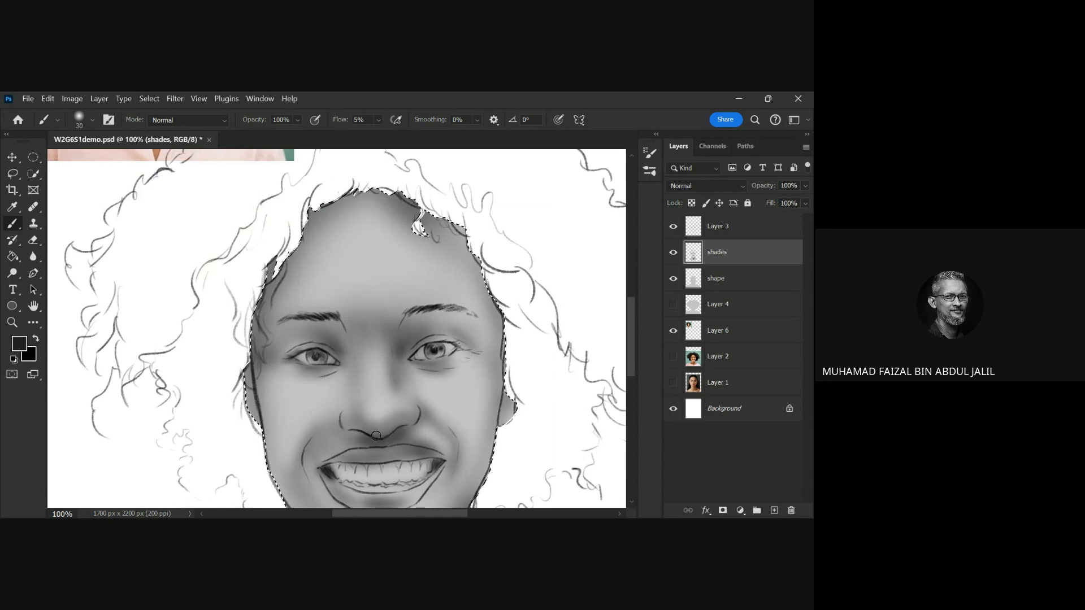
{"action": "mouse_move", "coordinate": [383, 320]}
{"action": "left_mouse_down"}
{"action": "mouse_move", "coordinate": [400, 455]}
{"action": "mouse_move", "coordinate": [409, 161]}
{"action": "left_mouse_up"}
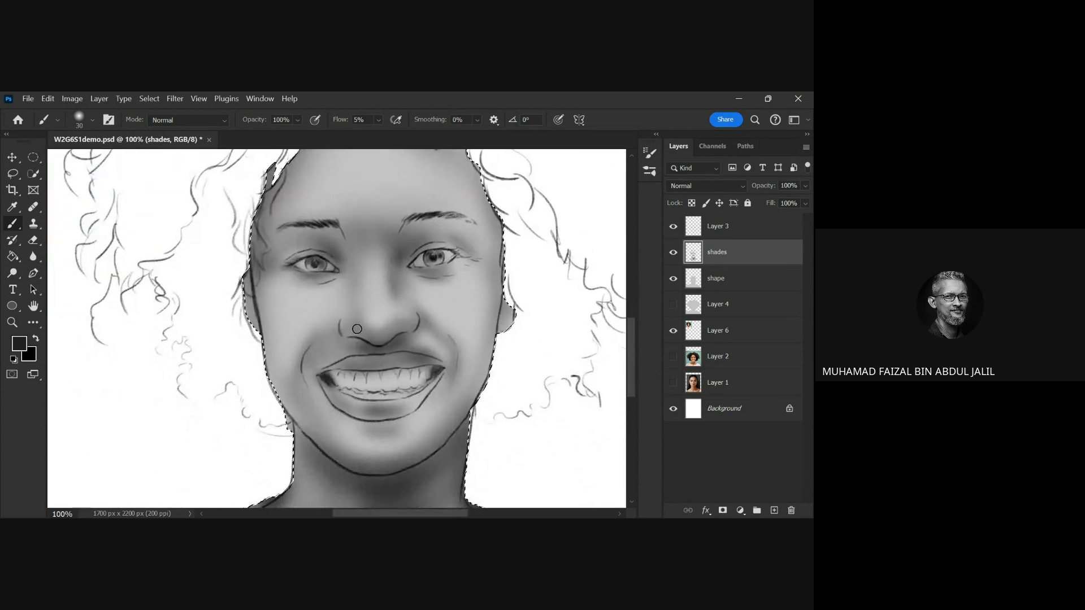
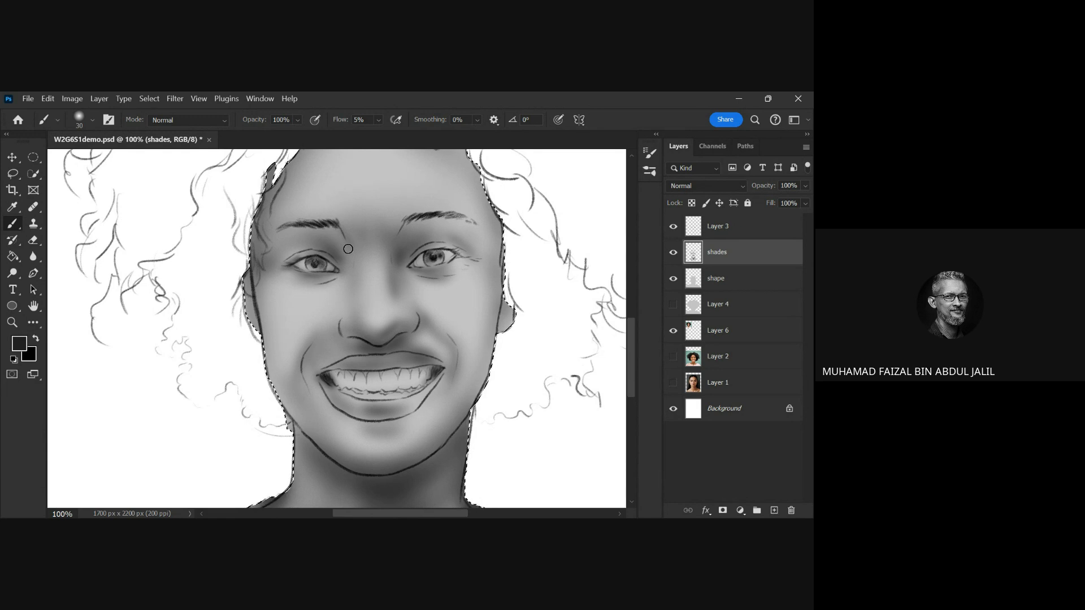
{"action": "scroll", "coordinate": [387, 244], "scroll_direction": "up", "scroll_amount": 2}
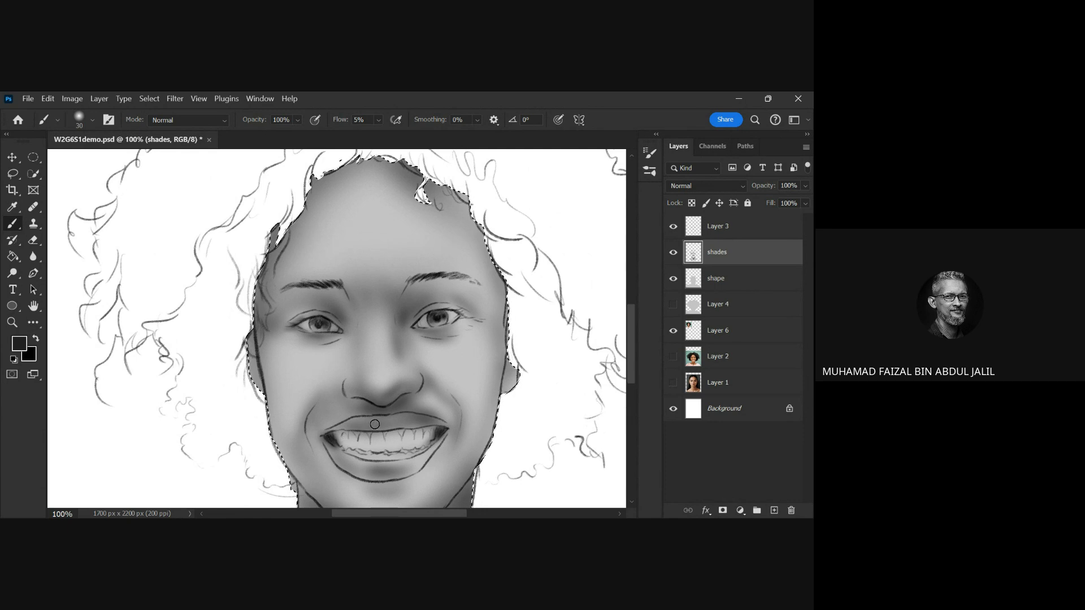
{"action": "key", "text": "ctrl+space"}
{"action": "left_click", "coordinate": [408, 397]}
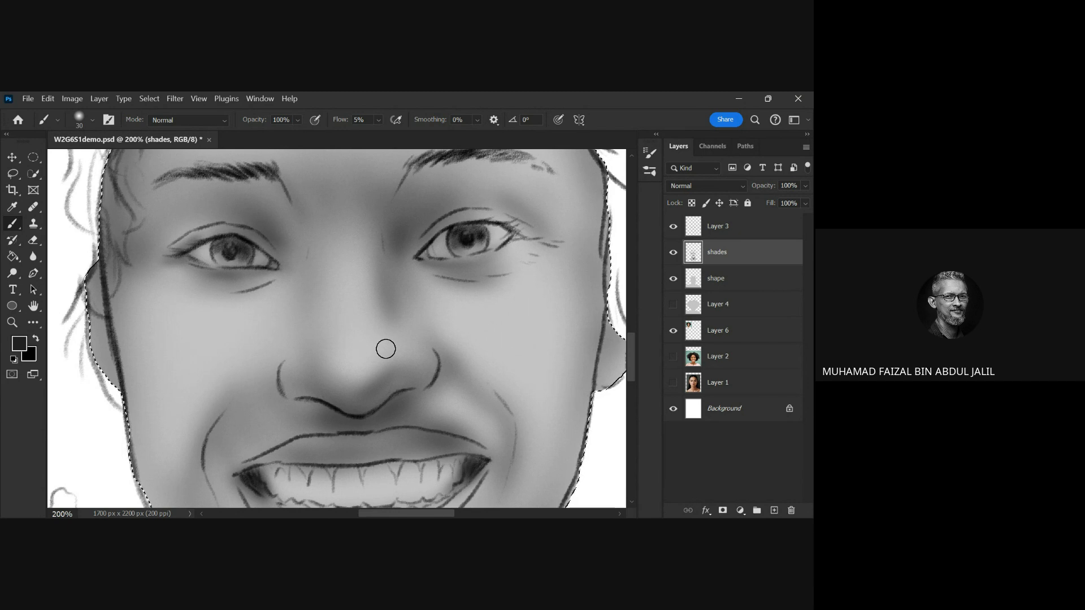
{"action": "scroll", "coordinate": [386, 348], "scroll_direction": "down", "scroll_amount": 2}
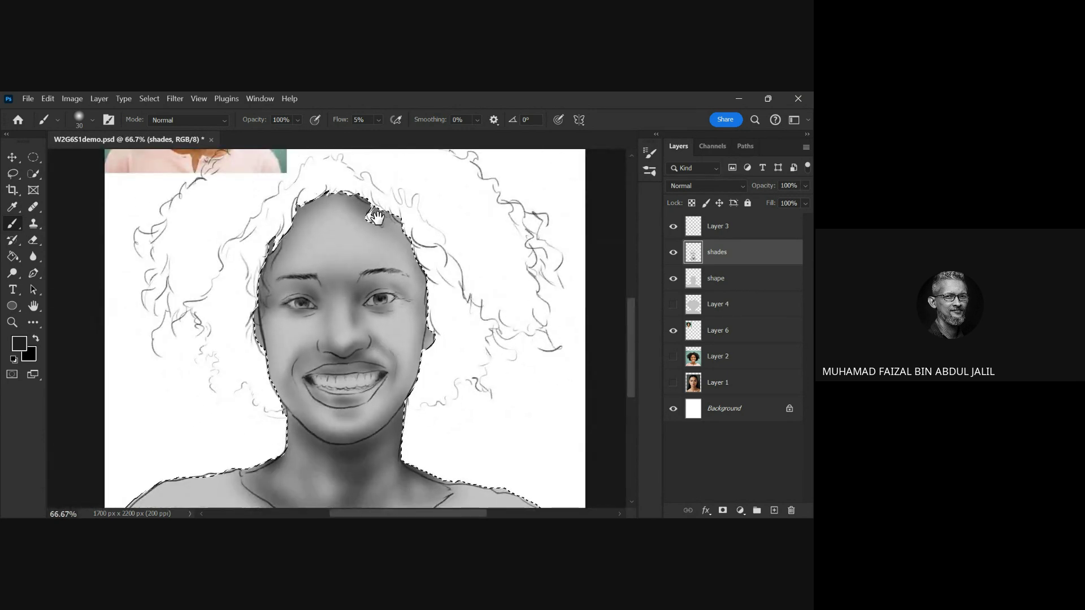
- Shade the cheek and side of the face near the ear with a 50 to 90 px brush, checking the reference photo
{"action": "left_click_drag", "start_coordinate": [382, 216], "coordinate": [387, 353]}
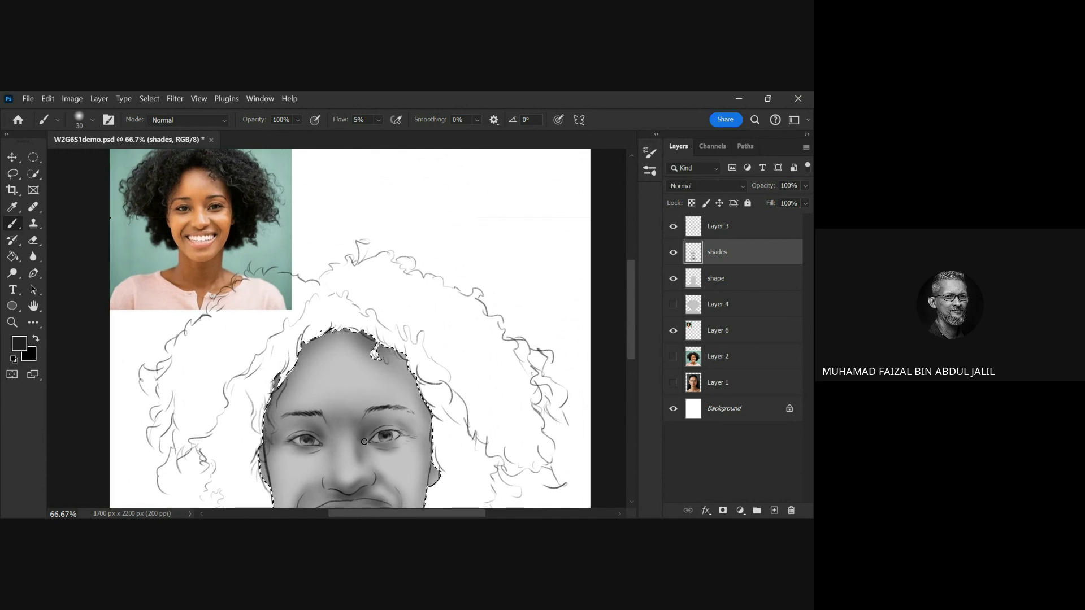
{"action": "key", "text": "bracketright"}
{"action": "key", "text": "bracketright"}
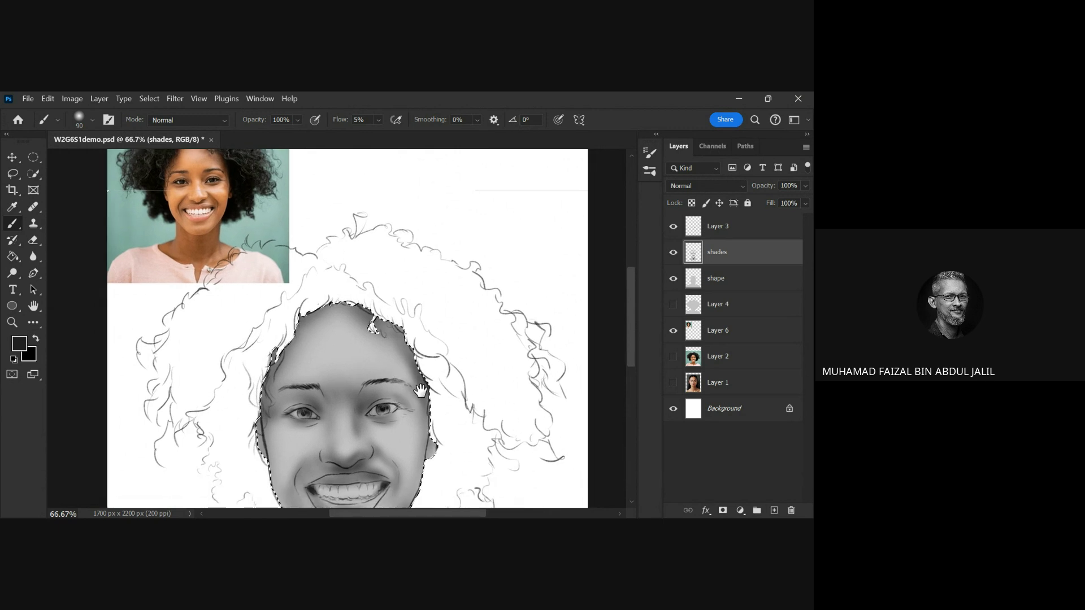
{"action": "scroll", "coordinate": [408, 421], "scroll_direction": "down", "scroll_amount": 2}
{"action": "key", "text": "bracketleft"}
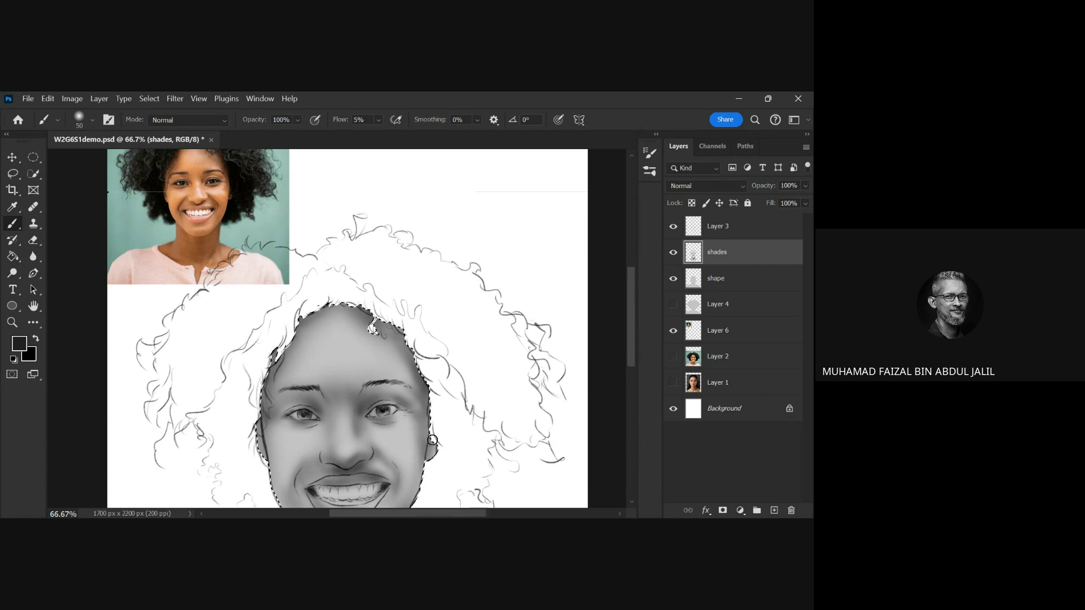
{"action": "scroll", "coordinate": [421, 437], "scroll_direction": "down", "scroll_amount": 2}
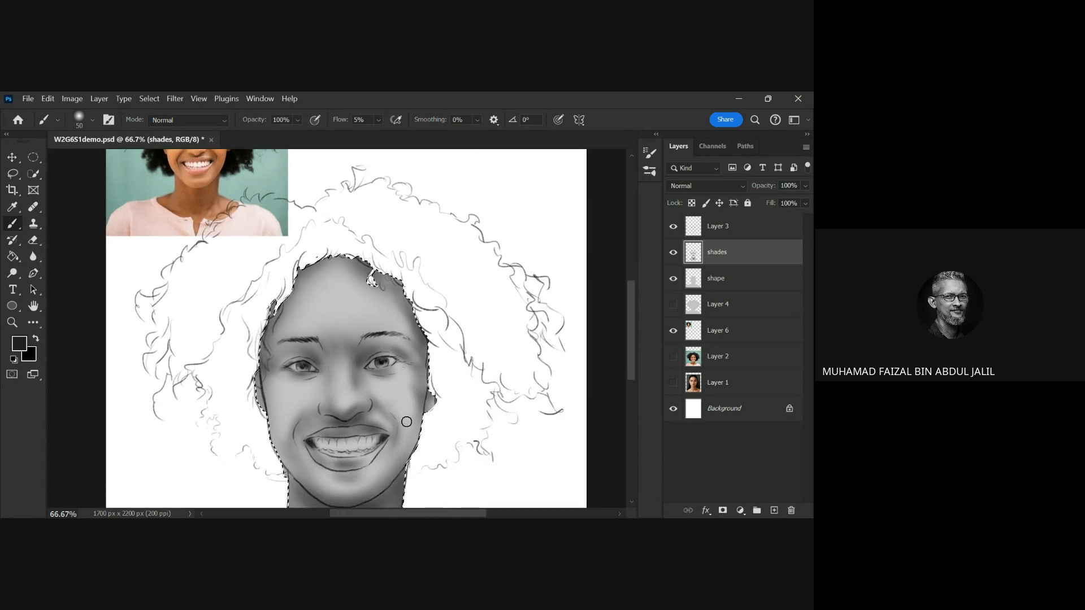
{"action": "scroll", "coordinate": [383, 395], "scroll_direction": "up", "scroll_amount": 3}
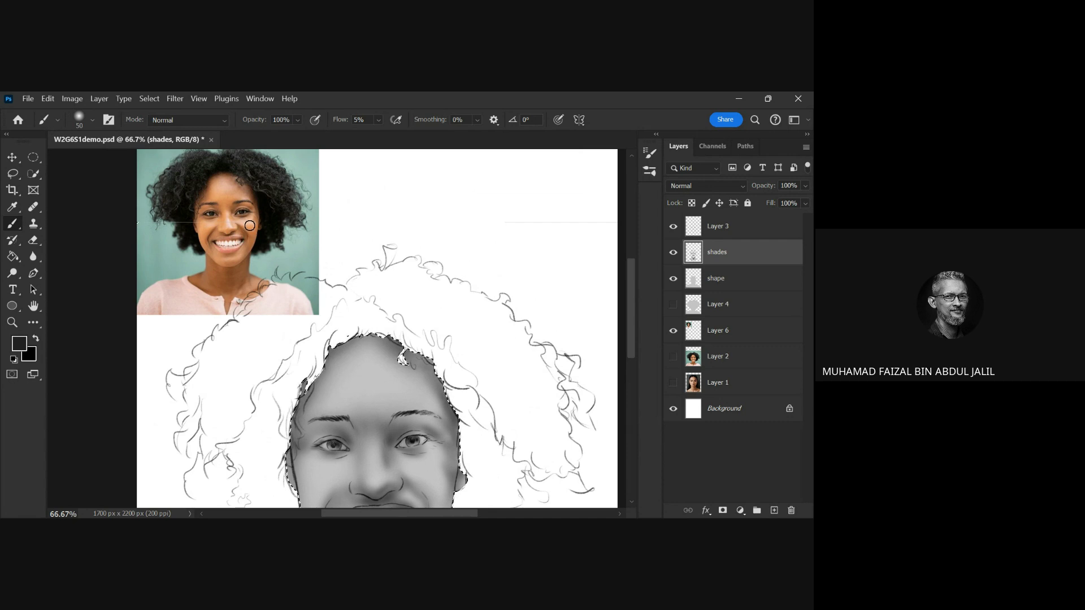
{"action": "left_click_drag", "start_coordinate": [446, 425], "coordinate": [435, 379]}
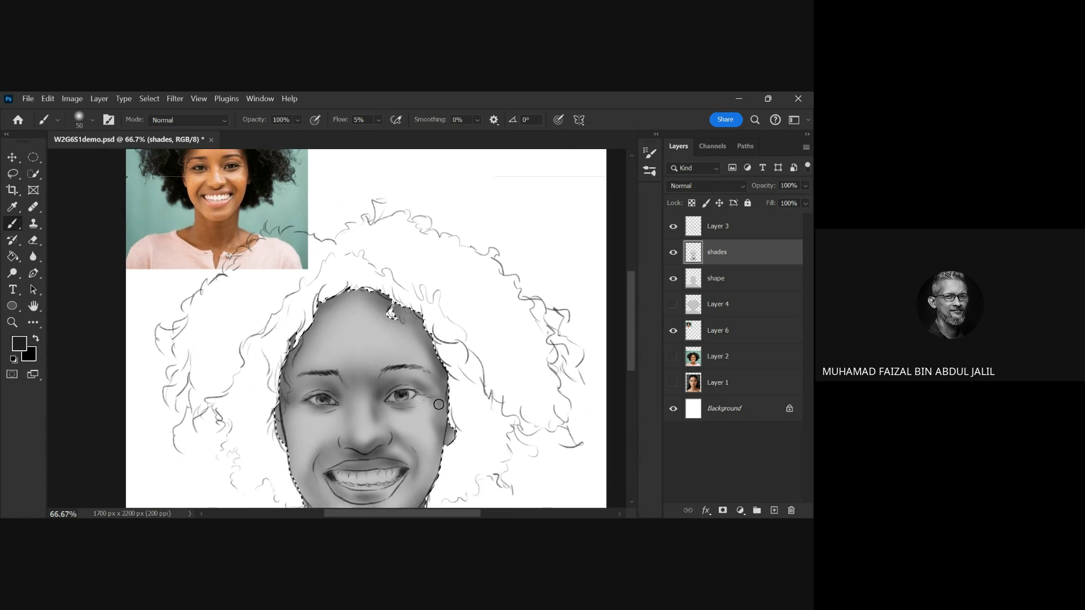
- Deepen the soft shading on the cheeks, beside the ear and around the brow with a 100 px brush
{"action": "key", "text": "bracketright"}
{"action": "key", "text": "bracketright"}
{"action": "key", "text": "bracketright"}
{"action": "key", "text": "bracketright"}
{"action": "key", "text": "bracketright"}
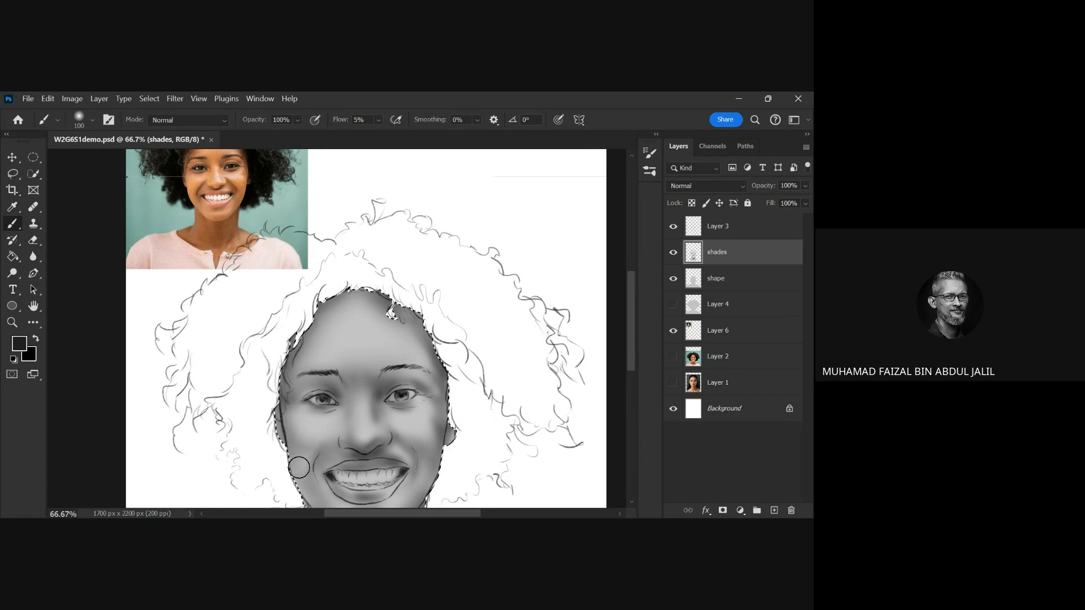
{"action": "key", "text": "ctrl+d"}
{"action": "left_click", "coordinate": [322, 445]}
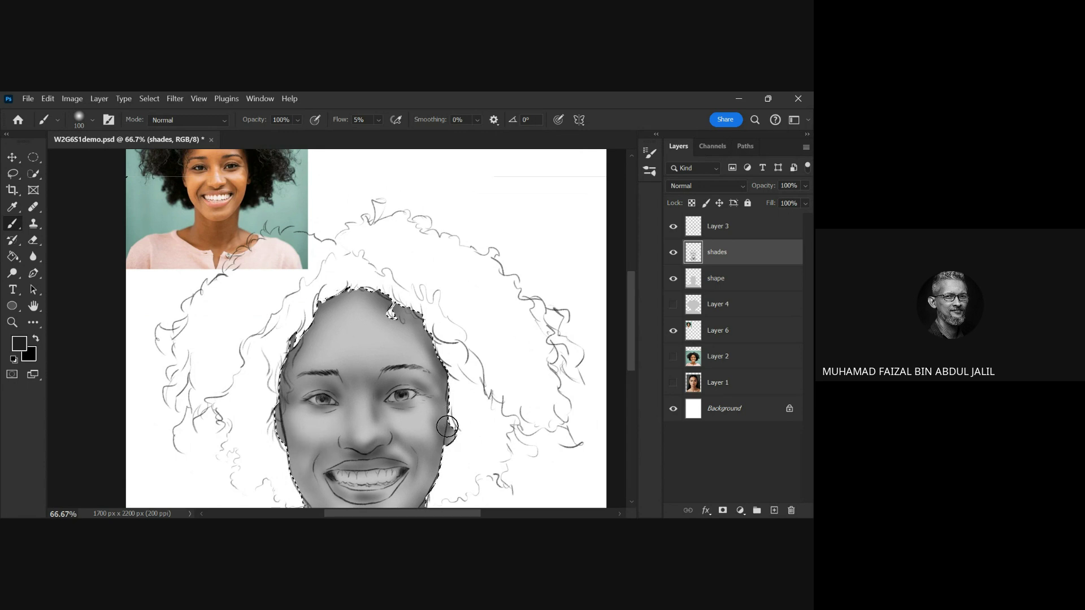
{"action": "left_click_drag", "start_coordinate": [433, 435], "coordinate": [442, 410]}
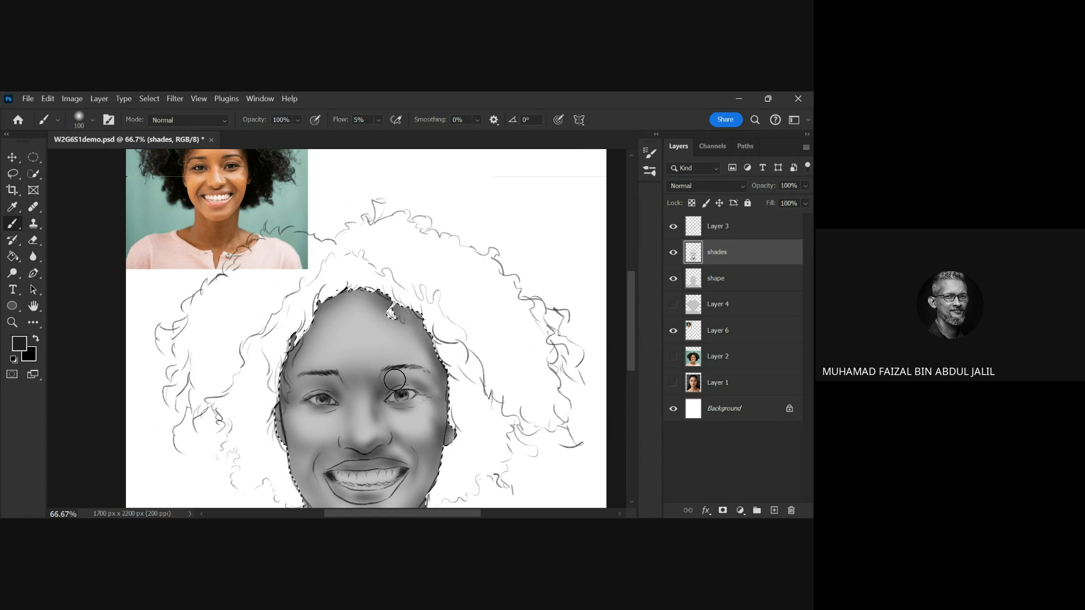
{"action": "left_click_drag", "start_coordinate": [382, 381], "coordinate": [402, 355]}
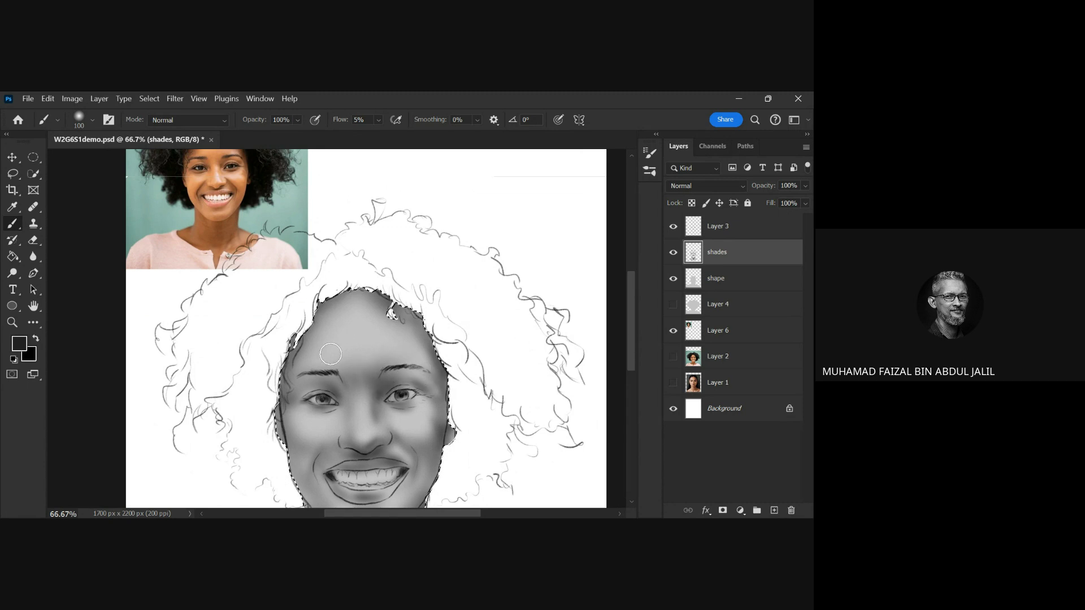
- Shade the lower forehead above the eyebrows with a 175 px soft brush, following the reference photo
{"action": "scroll", "coordinate": [330, 353], "scroll_direction": "up", "scroll_amount": 2}
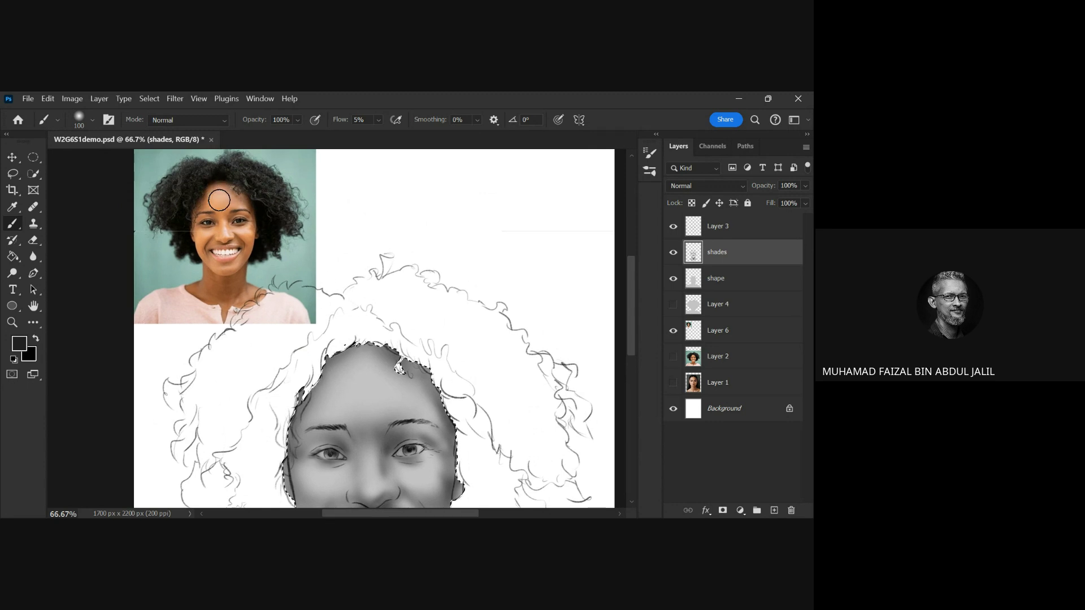
{"action": "key", "text": "bracketright"}
{"action": "key", "text": "bracketright"}
{"action": "key", "text": "bracketright"}
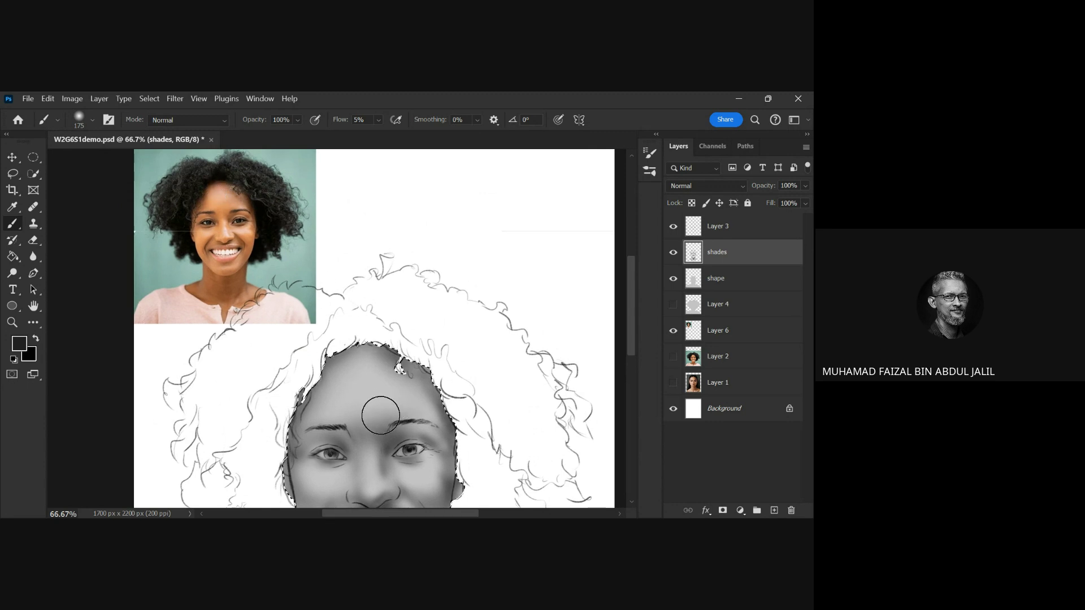
{"action": "mouse_move", "coordinate": [380, 415]}
{"action": "left_mouse_down"}
{"action": "mouse_move", "coordinate": [399, 375]}
{"action": "mouse_move", "coordinate": [395, 394]}
{"action": "mouse_move", "coordinate": [418, 384]}
{"action": "mouse_move", "coordinate": [401, 411]}
{"action": "mouse_move", "coordinate": [435, 390]}
{"action": "mouse_move", "coordinate": [369, 418]}
{"action": "mouse_move", "coordinate": [343, 390]}
{"action": "mouse_move", "coordinate": [329, 399]}
{"action": "mouse_move", "coordinate": [339, 383]}
{"action": "mouse_move", "coordinate": [333, 415]}
{"action": "left_mouse_up"}
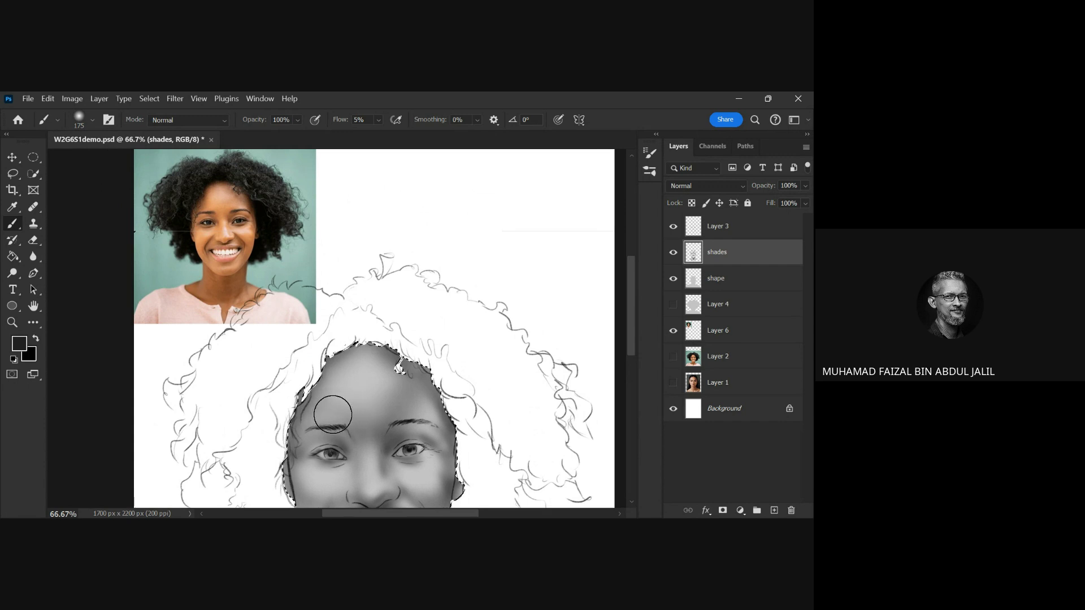
{"action": "key", "text": "ctrl+minus"}
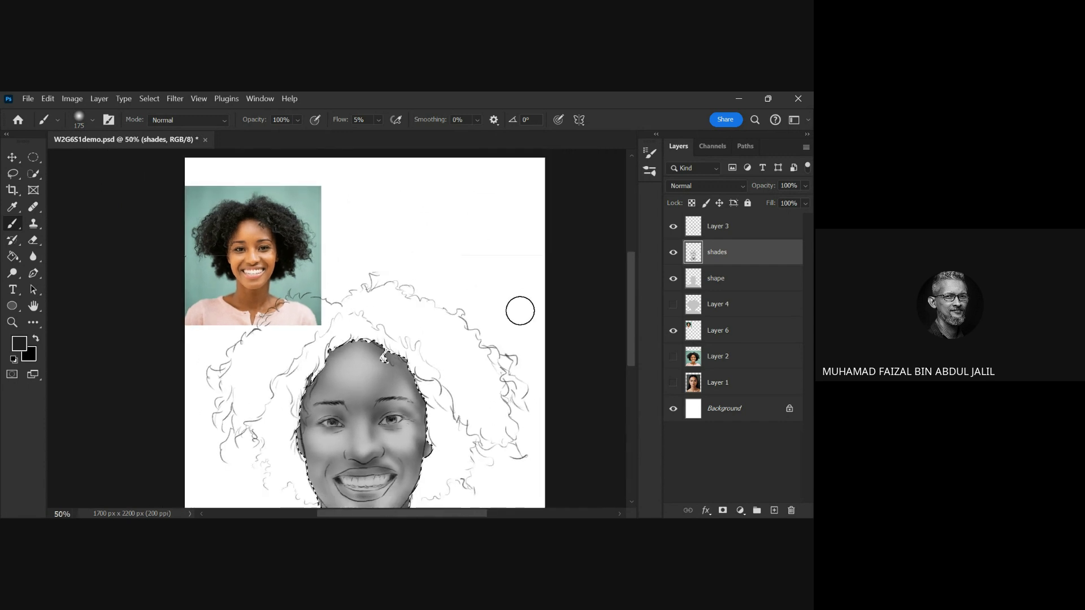
- Reduce the brush to 45 px for finer shading around the eyes and check the whole face
{"action": "scroll", "coordinate": [469, 341], "scroll_direction": "down", "scroll_amount": 3}
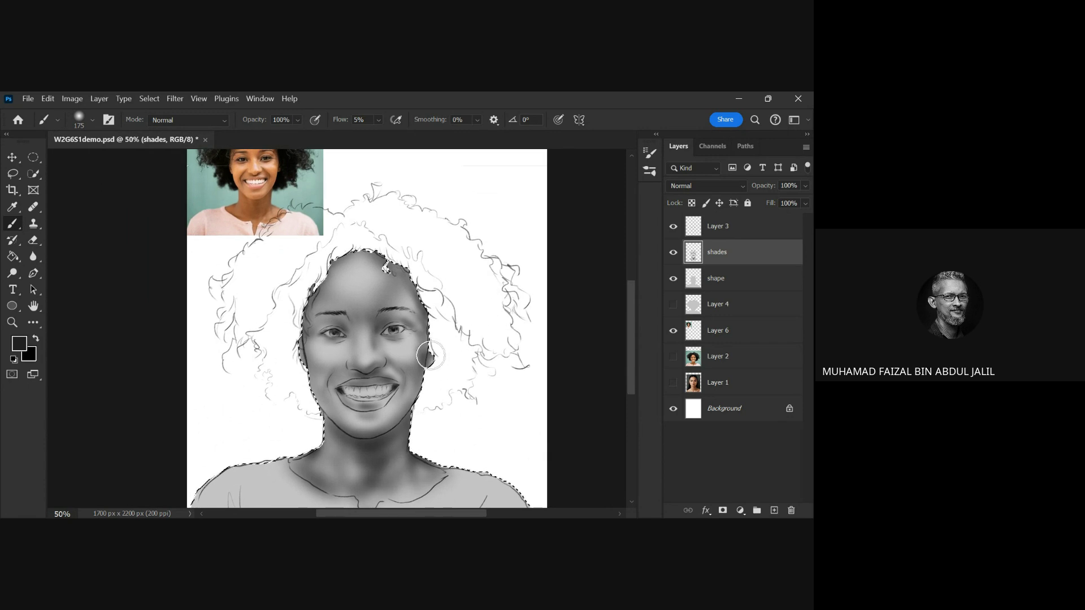
{"action": "left_click", "coordinate": [359, 337], "text": "ctrl"}
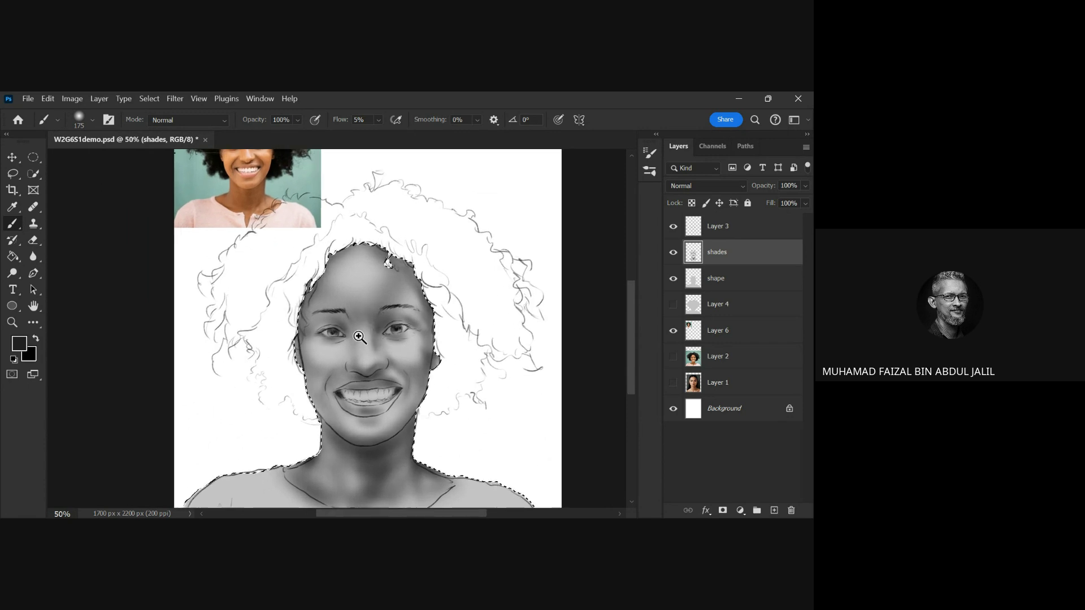
{"action": "left_click", "coordinate": [360, 337], "text": "ctrl"}
{"action": "key", "text": "bracketleft"}
{"action": "key", "text": "bracketleft"}
{"action": "key", "text": "bracketleft"}
{"action": "key", "text": "bracketleft"}
{"action": "key", "text": "bracketleft"}
{"action": "key", "text": "bracketleft"}
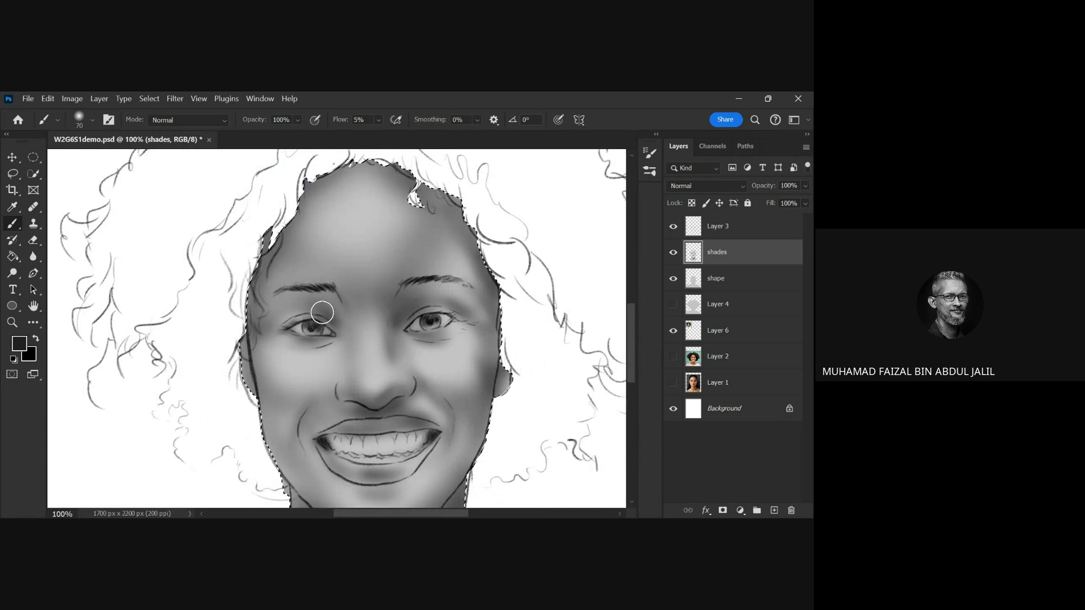
{"action": "key", "text": "bracketleft"}
{"action": "key", "text": "bracketleft"}
{"action": "key", "text": "bracketleft"}
{"action": "key", "text": "ctrl+minus"}
{"action": "key", "text": "ctrl+minus"}
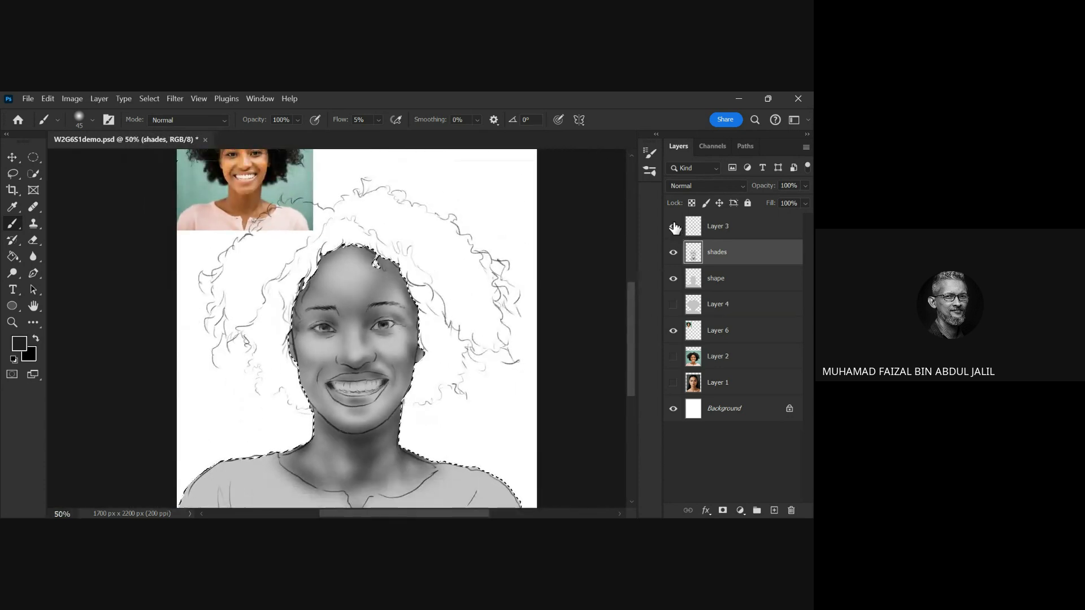
- Toggle Layer 3's visibility twice to compare the shaded face with and without the line art
{"action": "left_click", "coordinate": [673, 226]}
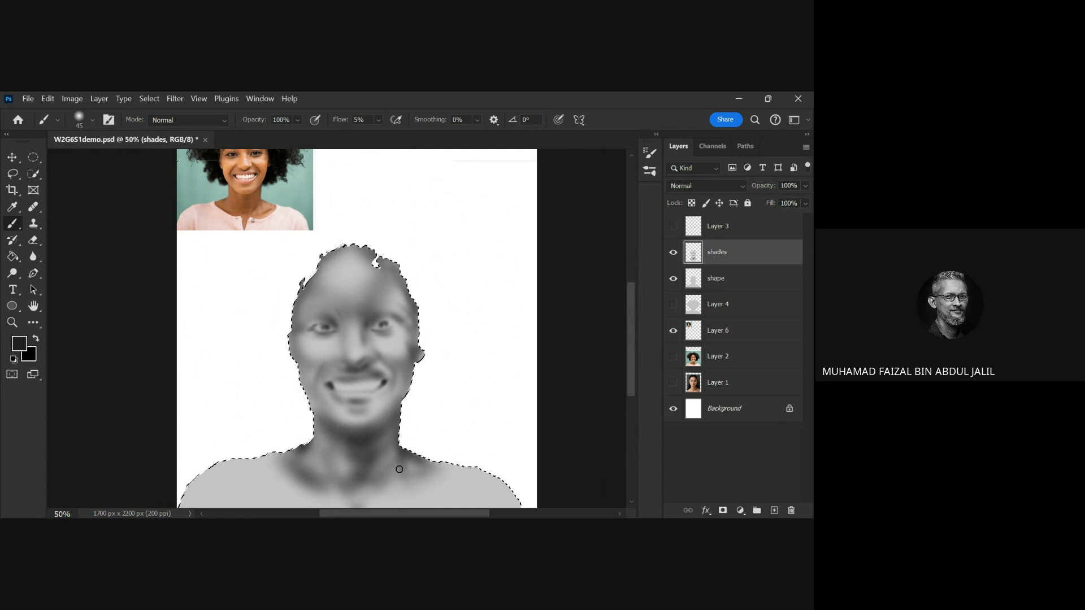
{"action": "left_click", "coordinate": [673, 226]}
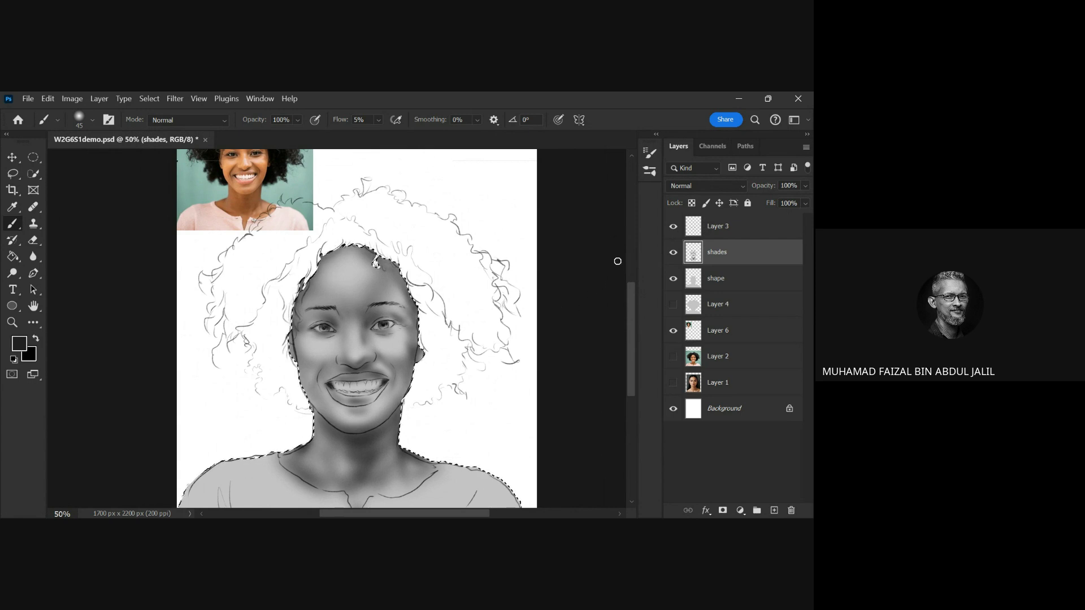
{"action": "left_click", "coordinate": [673, 226]}
{"action": "left_click", "coordinate": [673, 226]}
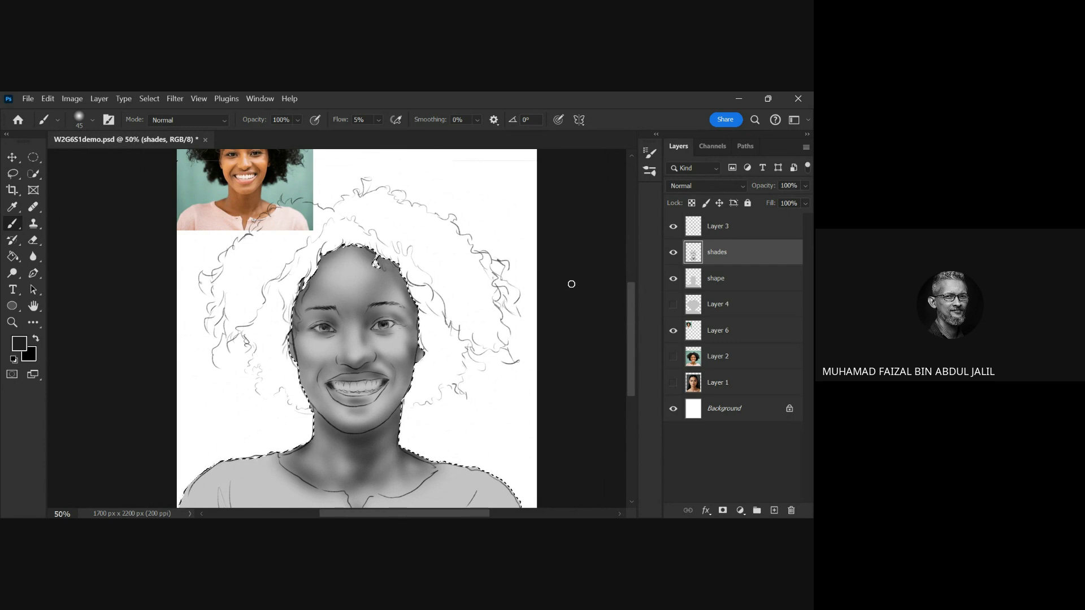
- Add a new layer above the shades layer and name it "higilight"
{"action": "left_click", "coordinate": [774, 510]}
{"action": "double_click", "coordinate": [713, 252]}
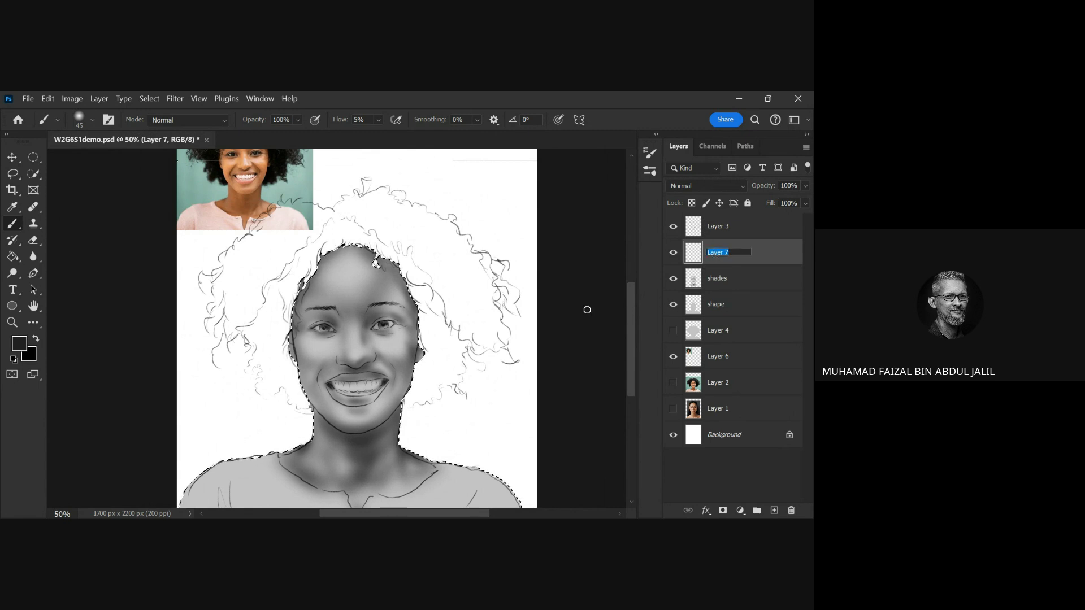
{"action": "type", "text": "higiligh"}
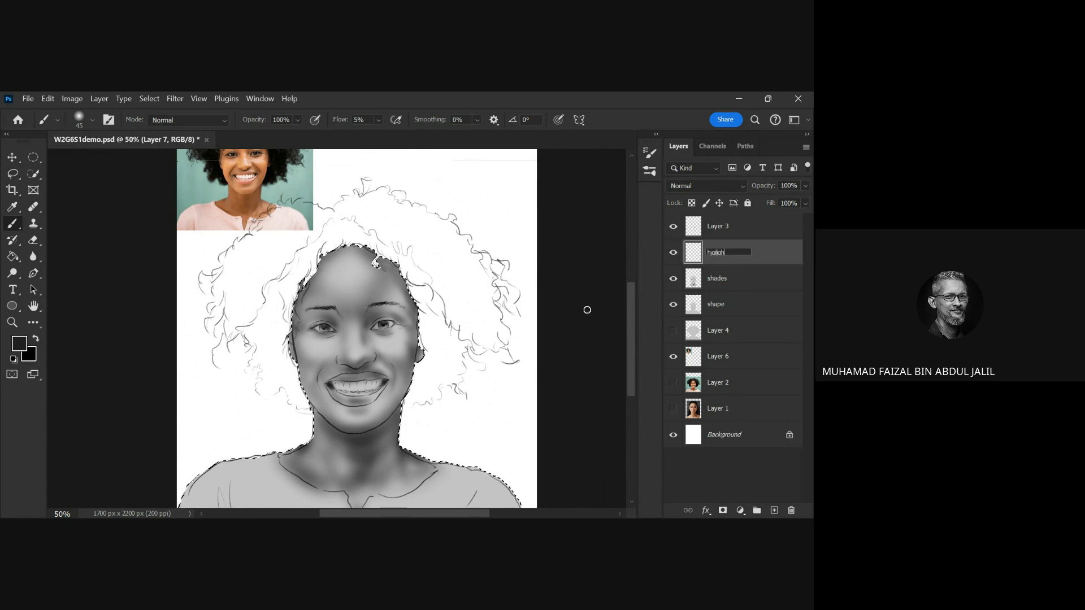
{"action": "type", "text": "t"}
{"action": "key", "text": "Return"}
- Restore the selection around the face and body, set the foreground colour to white and save the document
{"action": "key", "text": "ctrl+d"}
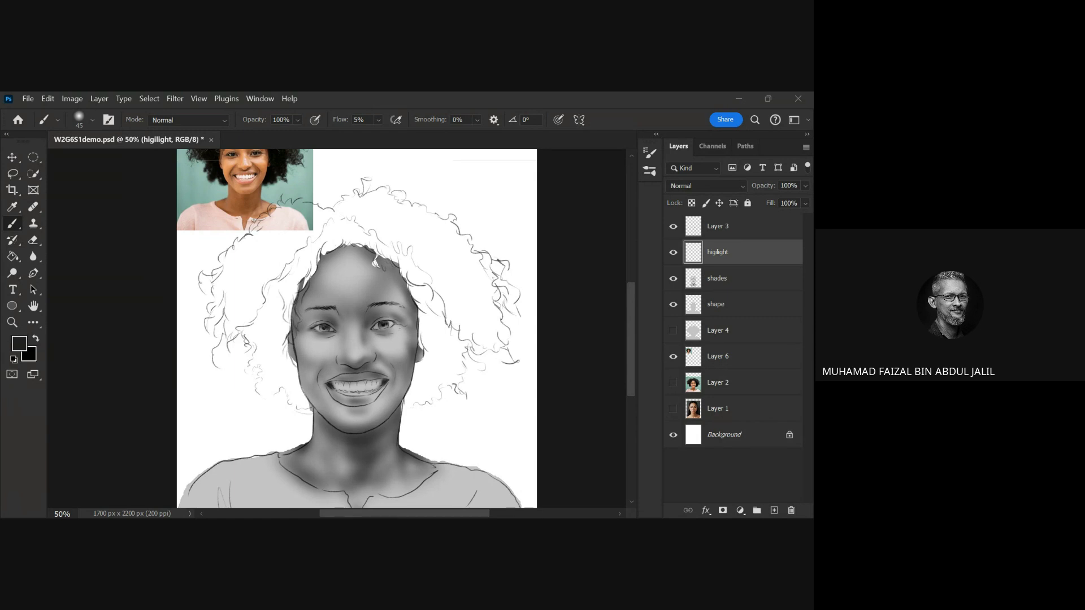
{"action": "key", "text": "ctrl+shift+d"}
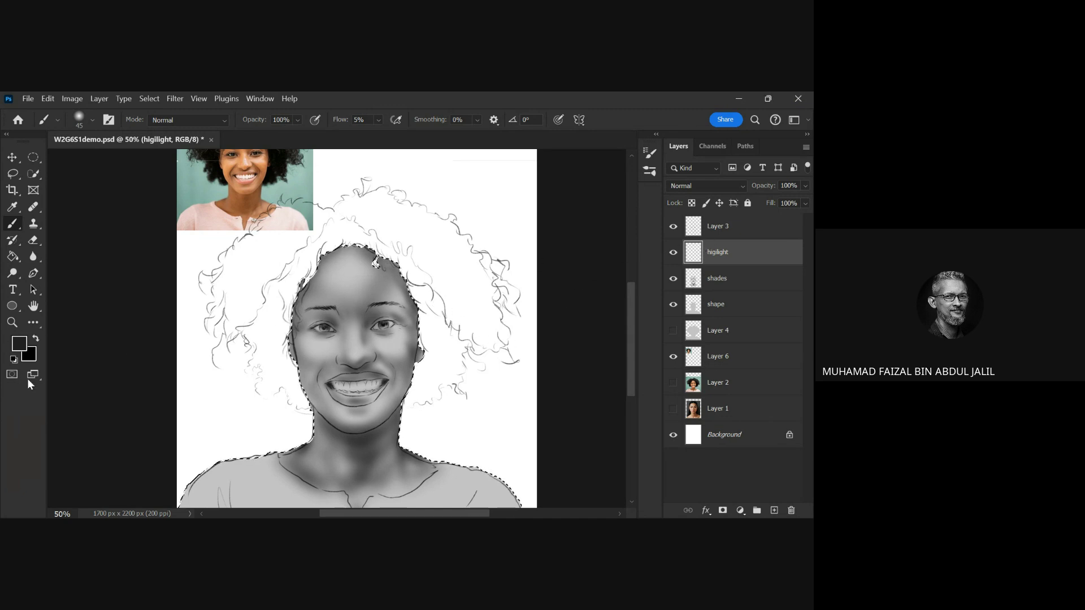
{"action": "left_click", "coordinate": [14, 360]}
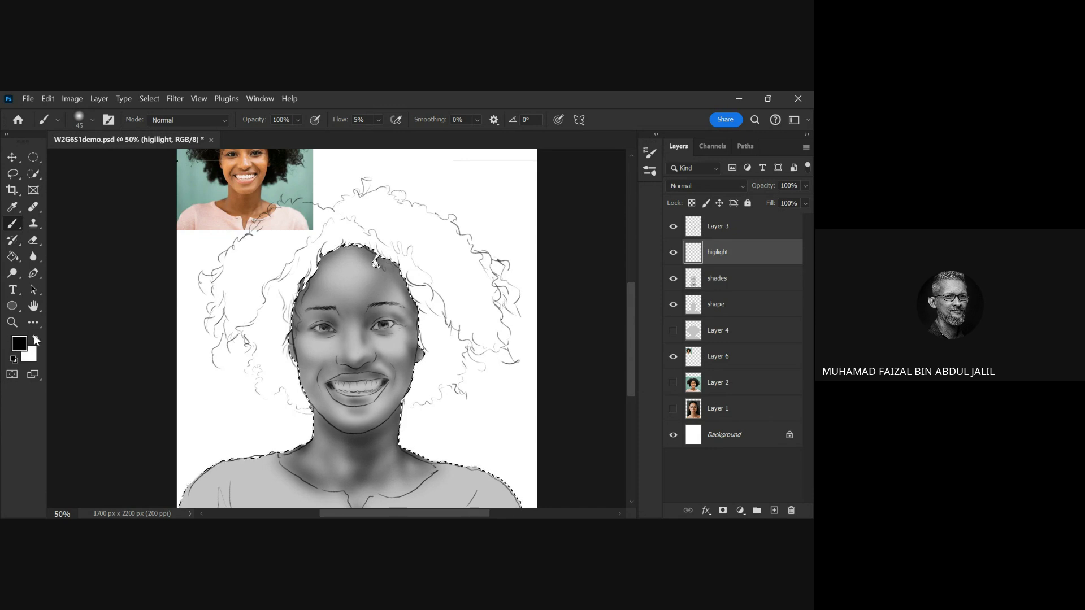
{"action": "left_click", "coordinate": [35, 338]}
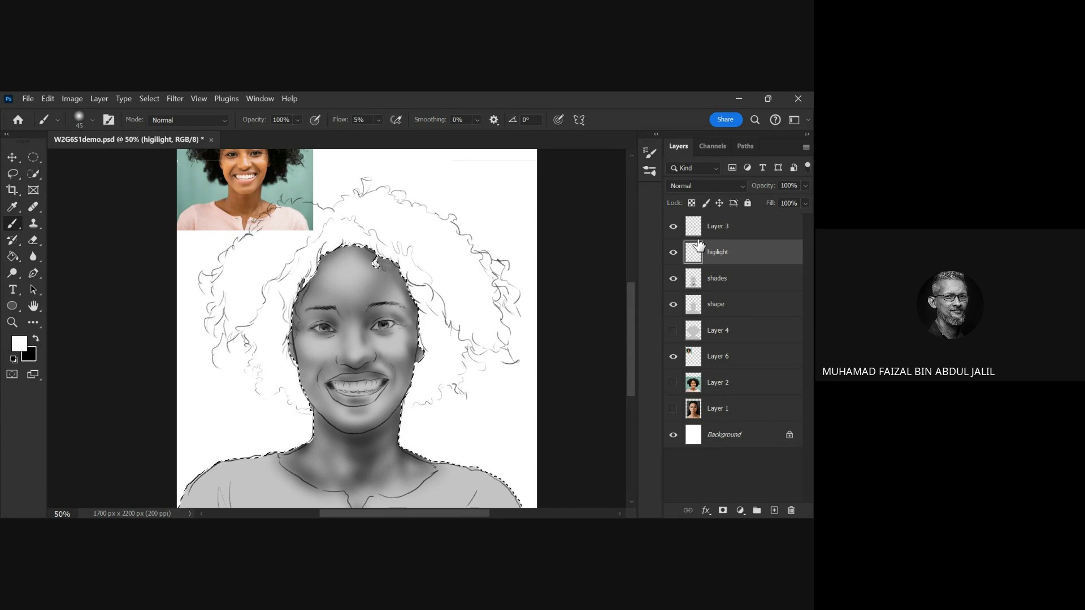
{"action": "key", "text": "ctrl+s"}
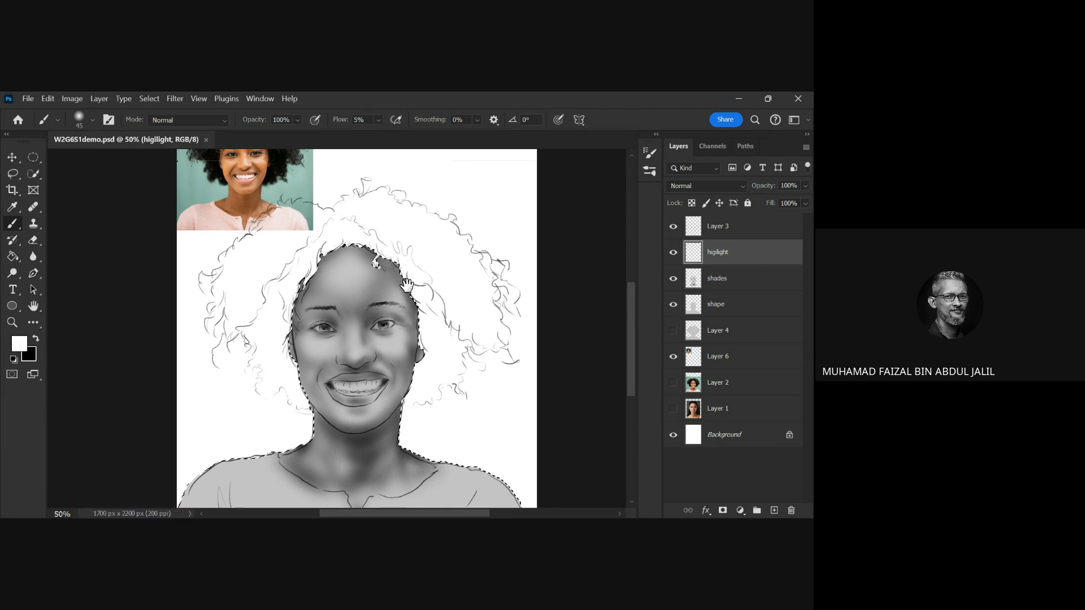
- Examine the eyes up close in the drawing and in the reference photo to compare where the highlights fall
{"action": "left_click_drag", "start_coordinate": [397, 308], "coordinate": [472, 347]}
{"action": "scroll", "coordinate": [436, 385], "scroll_direction": "up", "scroll_amount": 6}
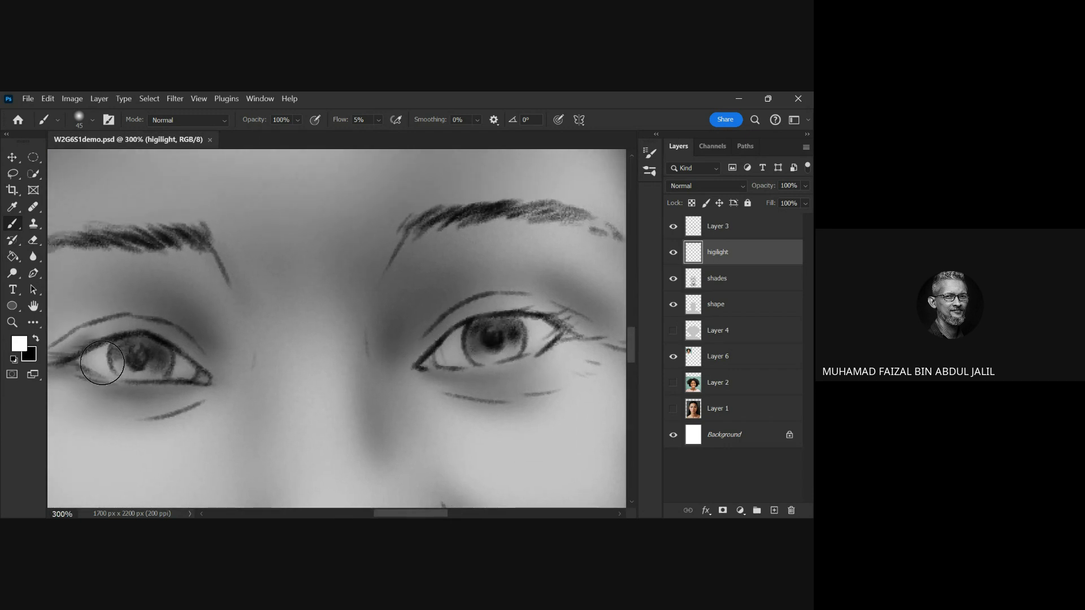
{"action": "left_click_drag", "start_coordinate": [181, 242], "coordinate": [355, 282]}
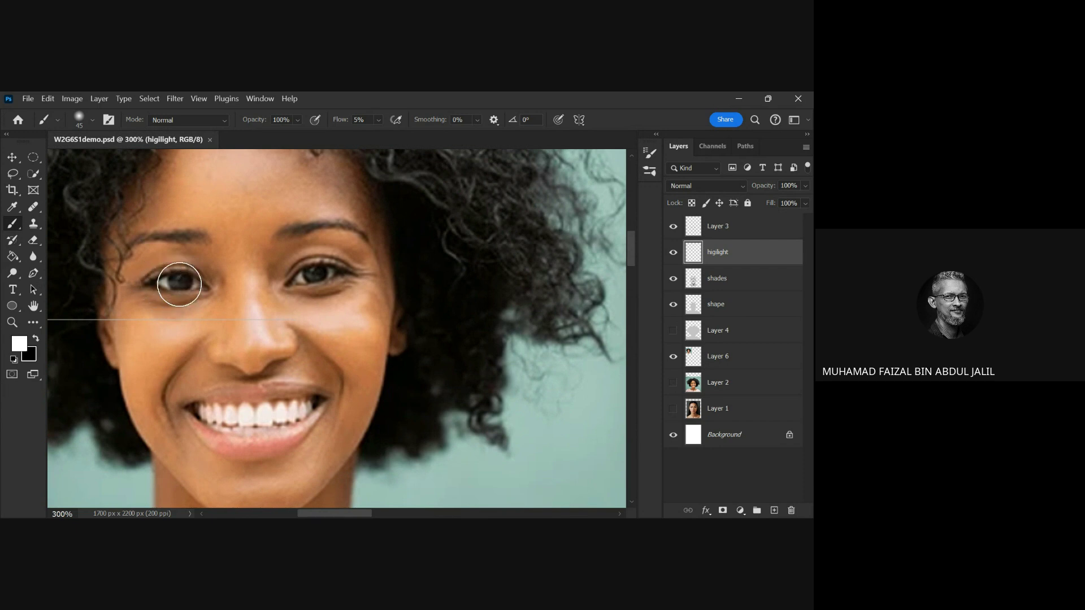
{"action": "left_click_drag", "start_coordinate": [516, 405], "coordinate": [415, 218]}
{"action": "key", "text": "ctrl+minus"}
{"action": "key", "text": "ctrl+minus"}
{"action": "key", "text": "ctrl+minus"}
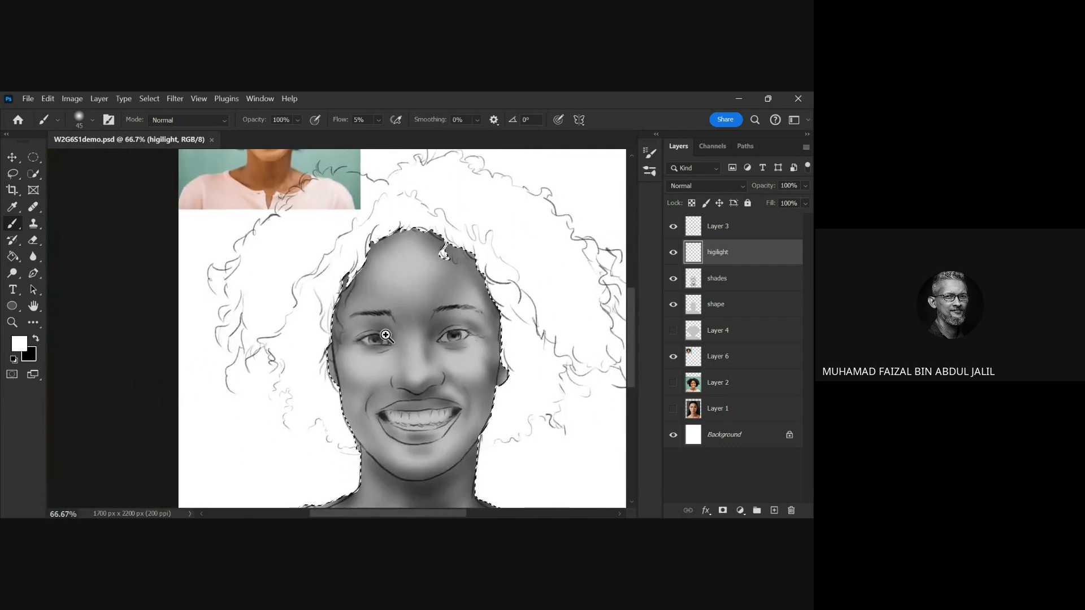
- Brush white highlights onto the white of the eye on the image's left side, using 13% flow and a 15 px brush
{"action": "key", "text": "ctrl+plus"}
{"action": "key", "text": "bracketleft"}
{"action": "key", "text": "bracketleft"}
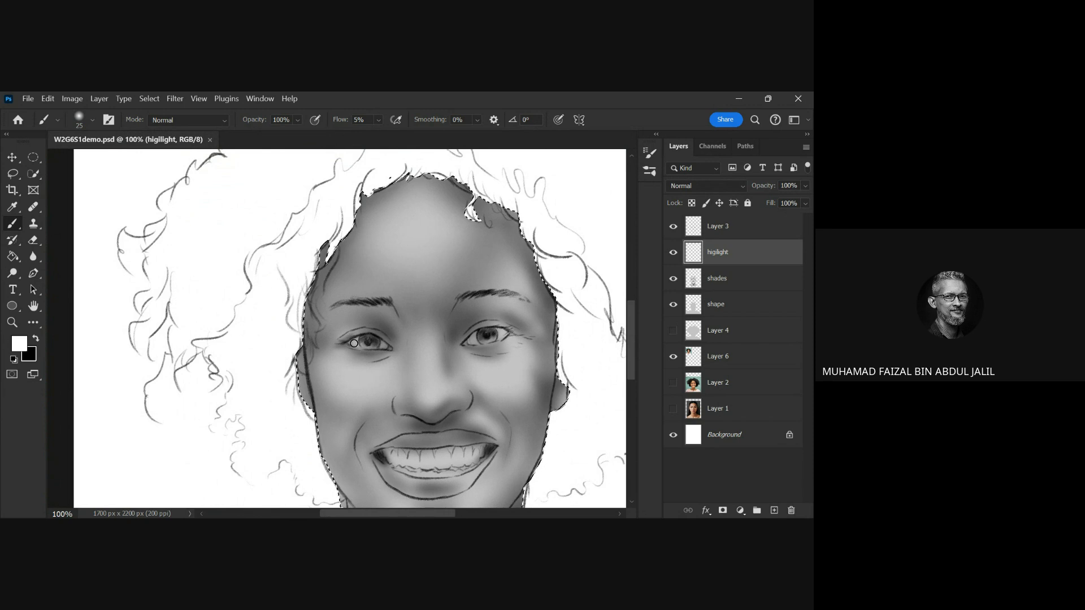
{"action": "left_click_drag", "start_coordinate": [355, 345], "coordinate": [384, 354]}
{"action": "key", "text": "shift+1"}
{"action": "key", "text": "shift+3"}
{"action": "scroll", "coordinate": [393, 349], "scroll_direction": "up", "scroll_amount": 3}
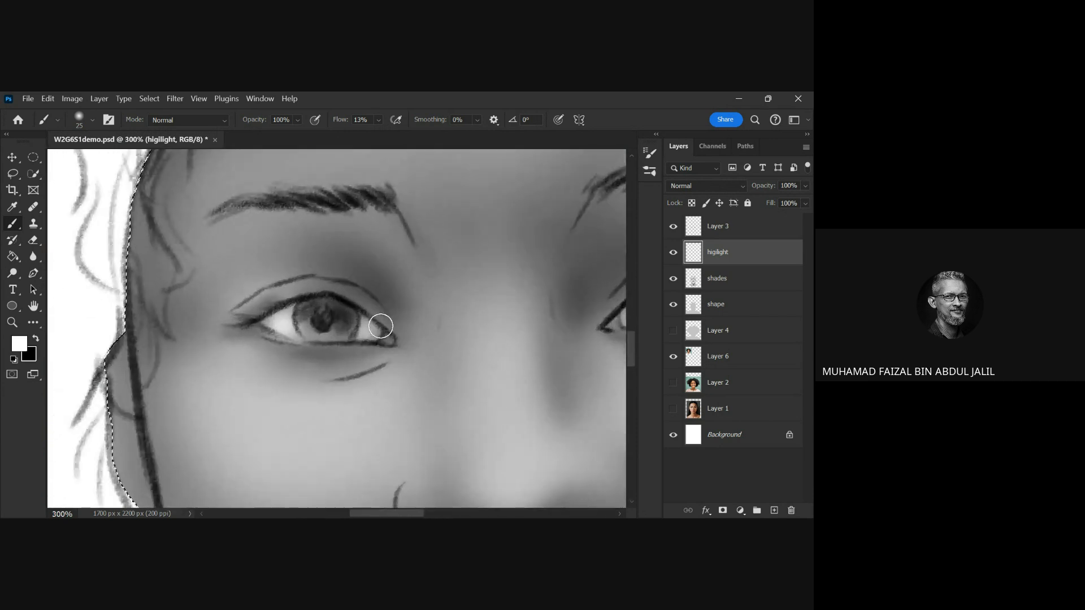
{"action": "key", "text": "bracketleft"}
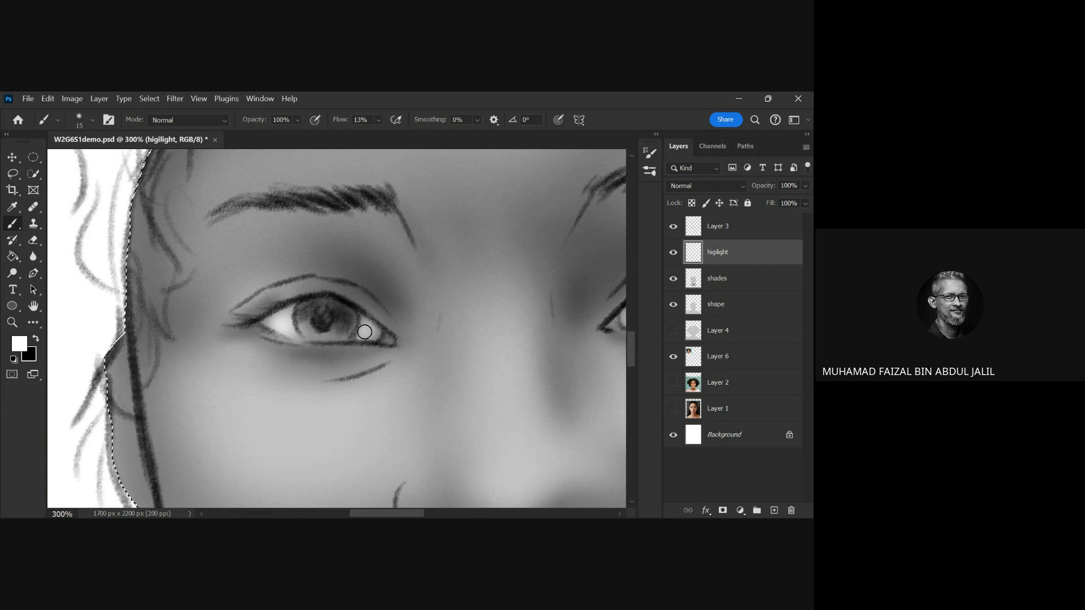
{"action": "left_click_drag", "start_coordinate": [366, 333], "coordinate": [355, 335]}
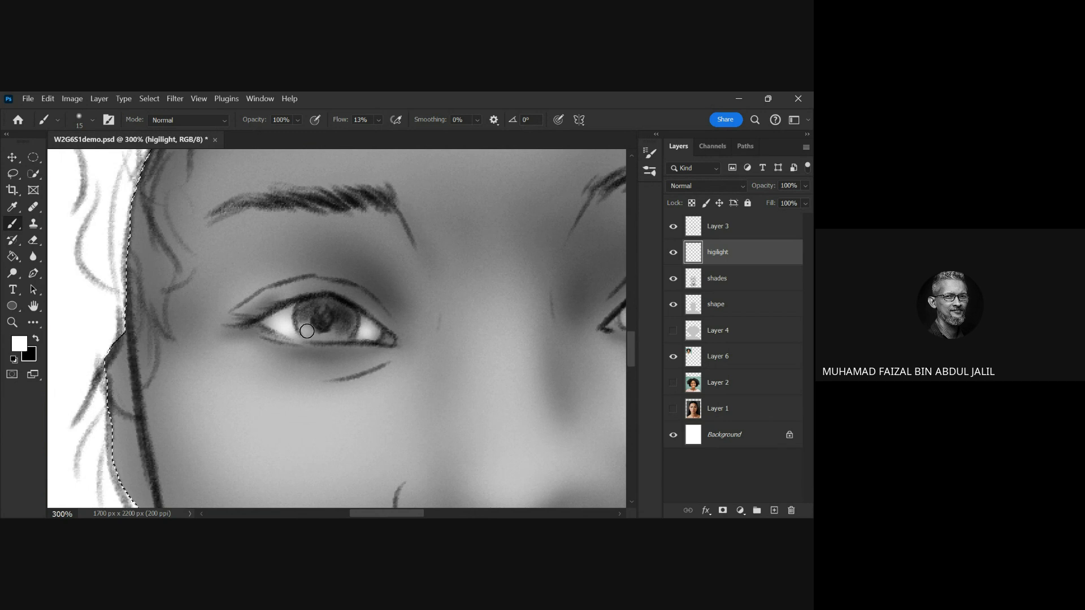
{"action": "left_click_drag", "start_coordinate": [310, 330], "coordinate": [342, 328]}
- Add small white highlights to both irises and brighten the white of the second eye with an 8 px brush
{"action": "key", "text": "bracketleft"}
{"action": "key", "text": "bracketleft"}
{"action": "key", "text": "bracketleft"}
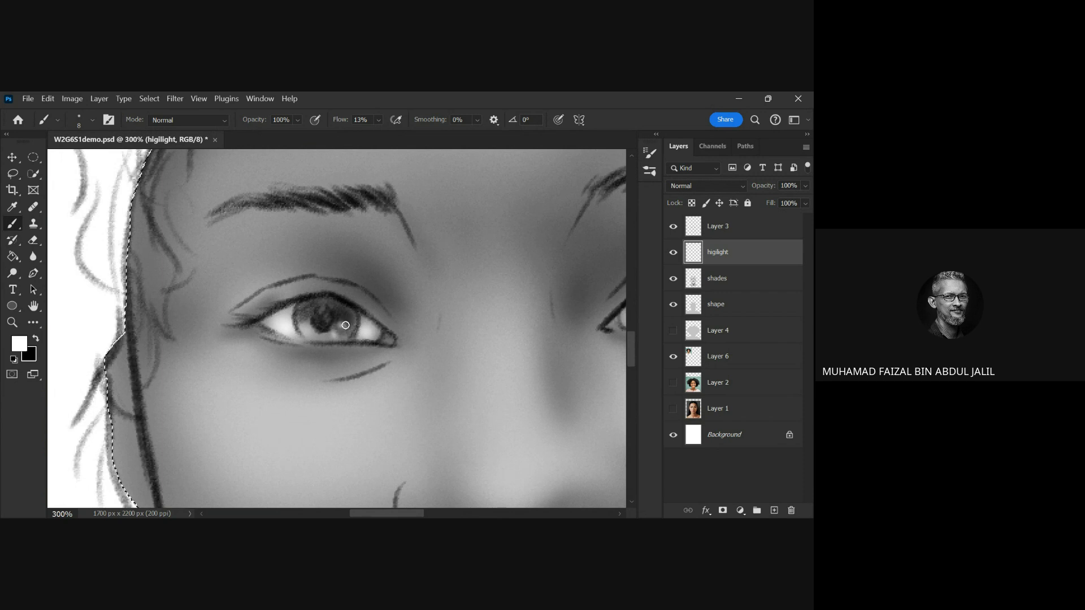
{"action": "left_click", "coordinate": [318, 310]}
{"action": "left_click_drag", "start_coordinate": [480, 305], "coordinate": [404, 281]}
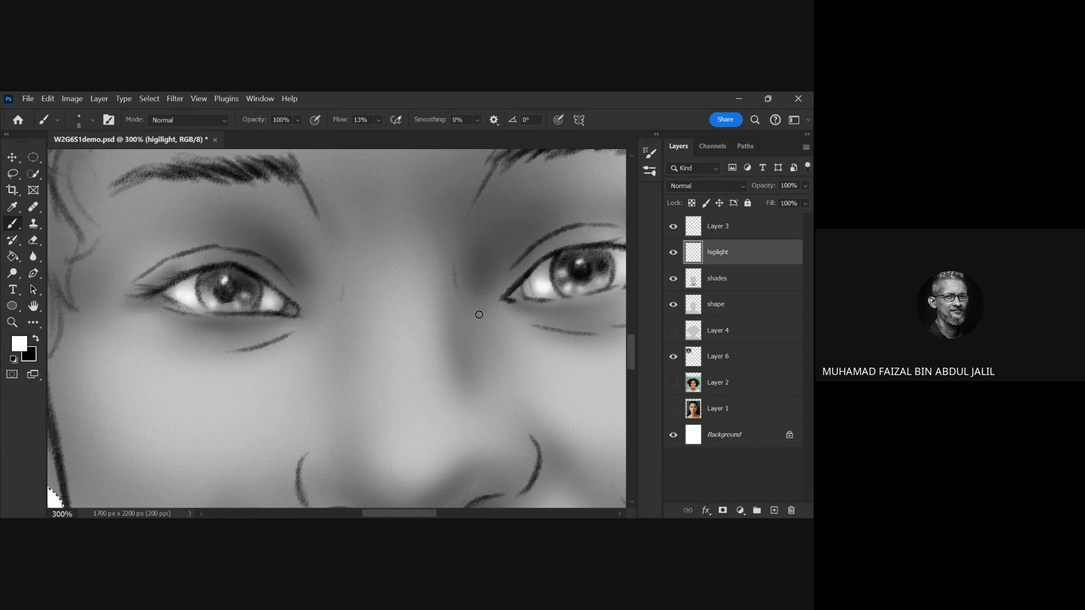
{"action": "left_click_drag", "start_coordinate": [539, 300], "coordinate": [450, 271]}
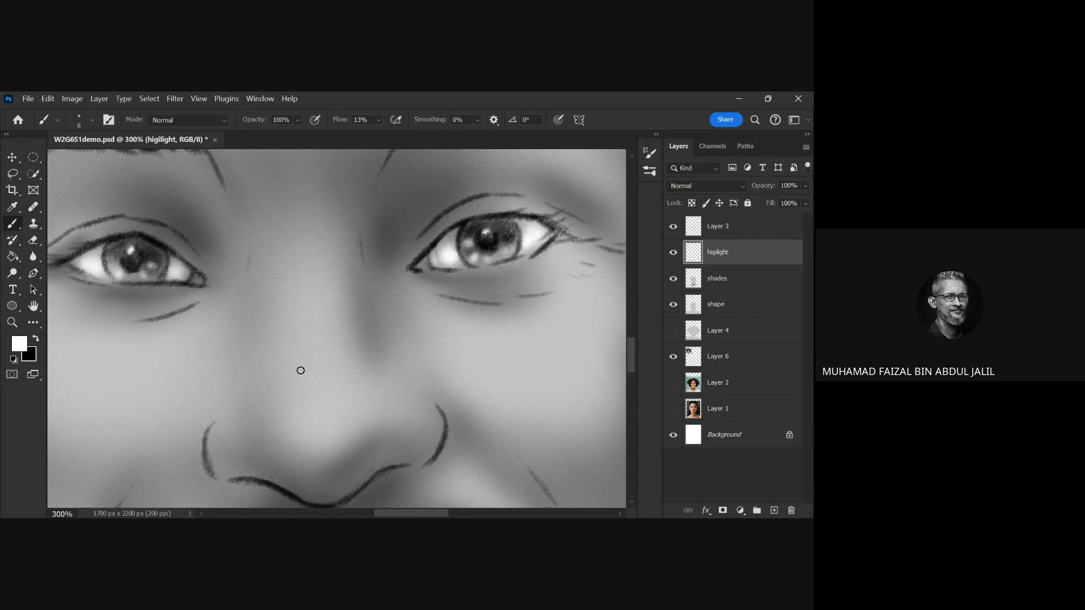
{"action": "key", "text": "ctrl+1"}
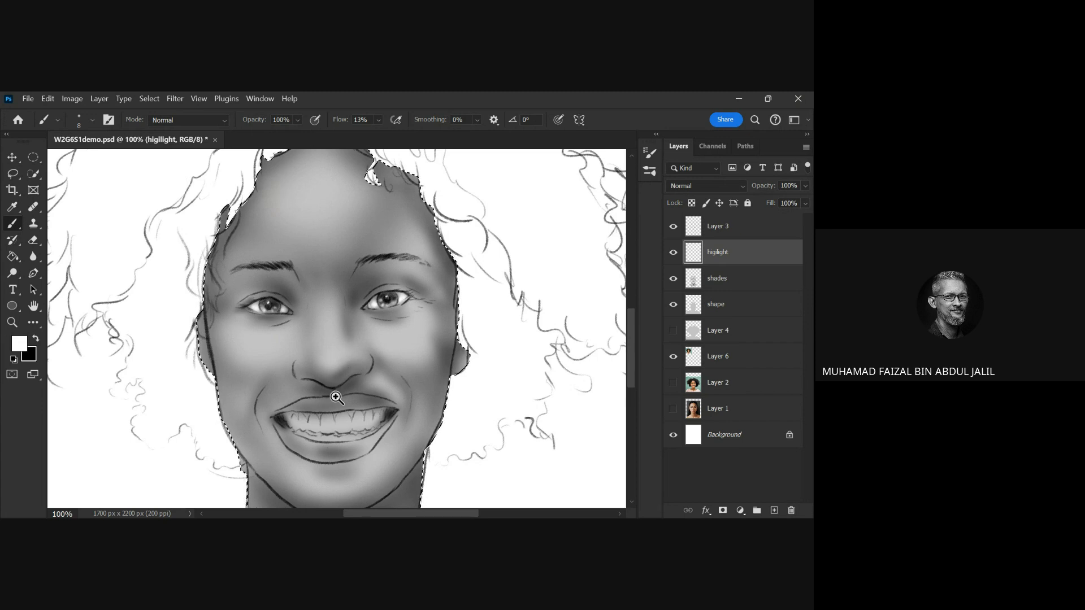
{"action": "key", "text": "ctrl+plus"}
{"action": "left_click_drag", "start_coordinate": [389, 362], "coordinate": [411, 322]}
{"action": "key", "text": "ctrl+minus"}
{"action": "key", "text": "ctrl+minus"}
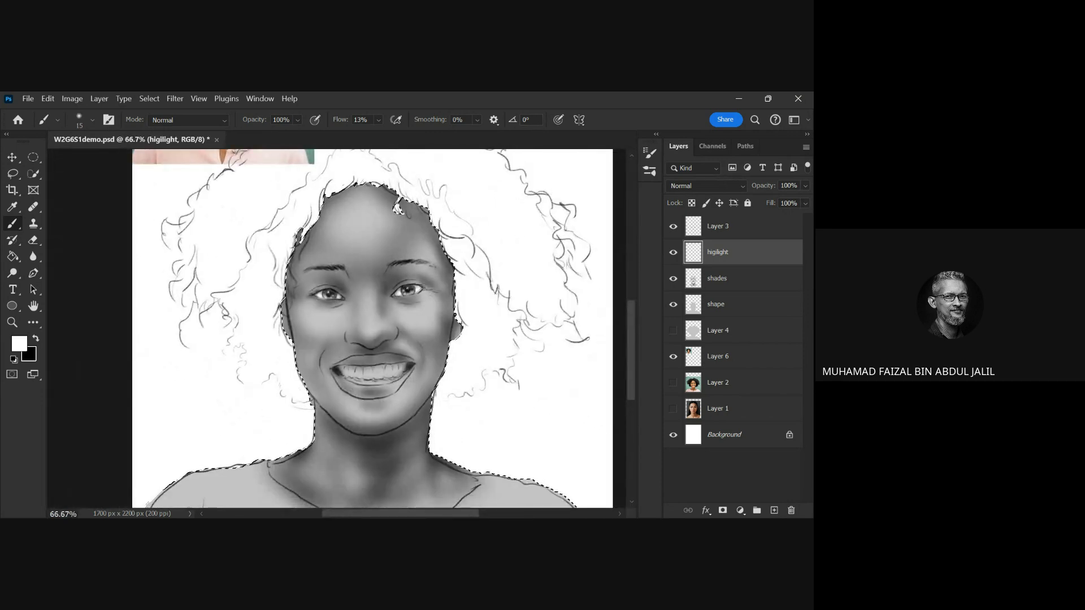
- Enlarge the brush to 45 px and examine the highlights on the face in the colour reference photo
{"action": "mouse_move", "coordinate": [427, 228]}
{"action": "left_mouse_down"}
{"action": "mouse_move", "coordinate": [444, 339]}
{"action": "mouse_move", "coordinate": [430, 354]}
{"action": "left_mouse_up"}
{"action": "key", "text": "bracketright"}
{"action": "key", "text": "bracketright"}
{"action": "key", "text": "bracketright"}
{"action": "key", "text": "bracketright"}
{"action": "key", "text": "bracketright"}
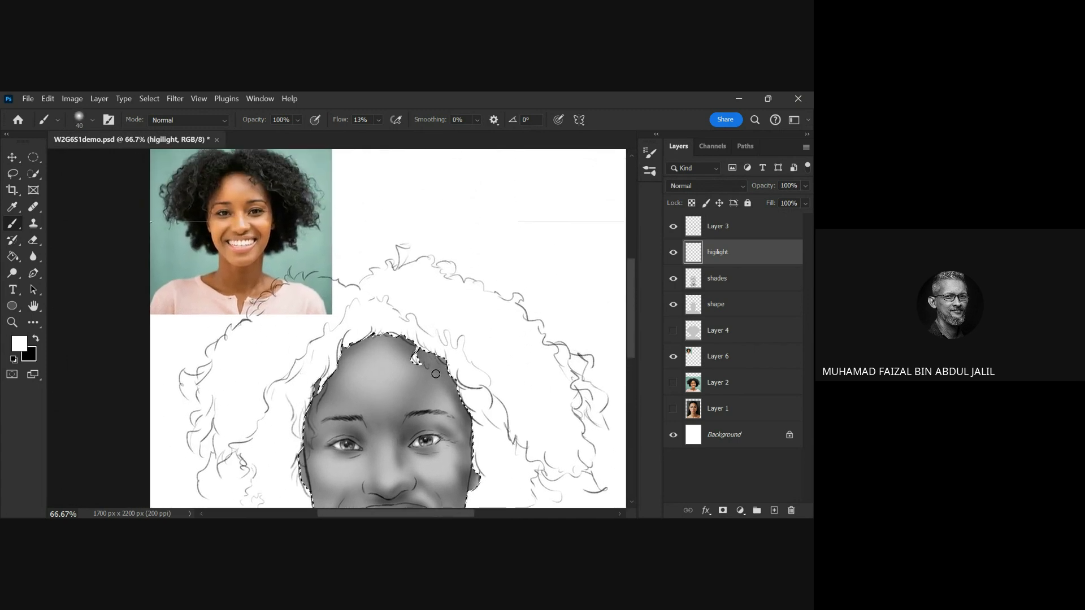
{"action": "left_click_drag", "start_coordinate": [427, 410], "coordinate": [412, 346]}
{"action": "left_click_drag", "start_coordinate": [368, 249], "coordinate": [390, 335]}
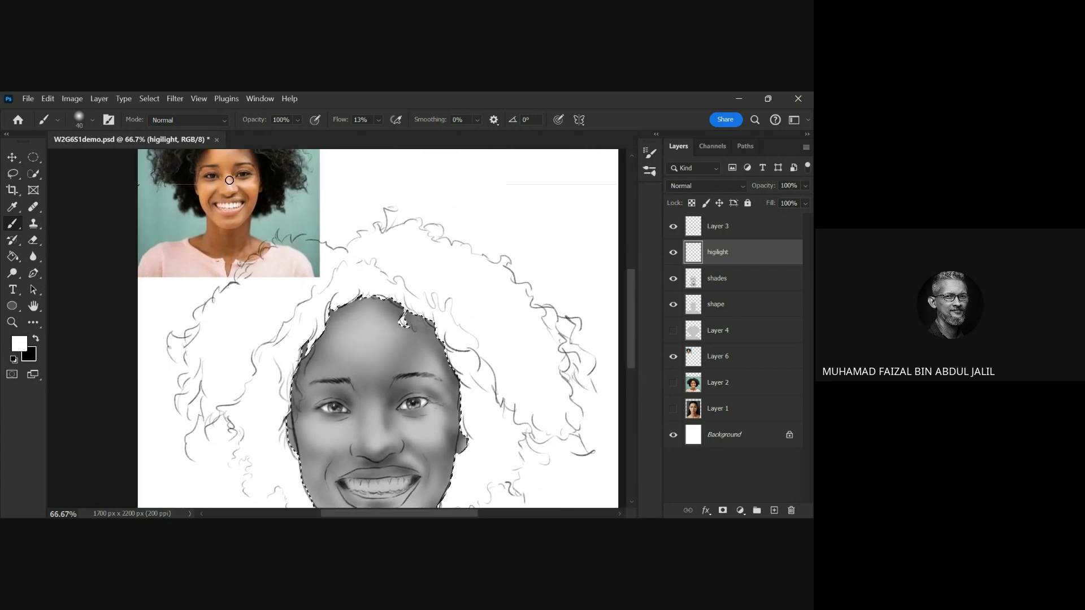
{"action": "key", "text": "bracketright"}
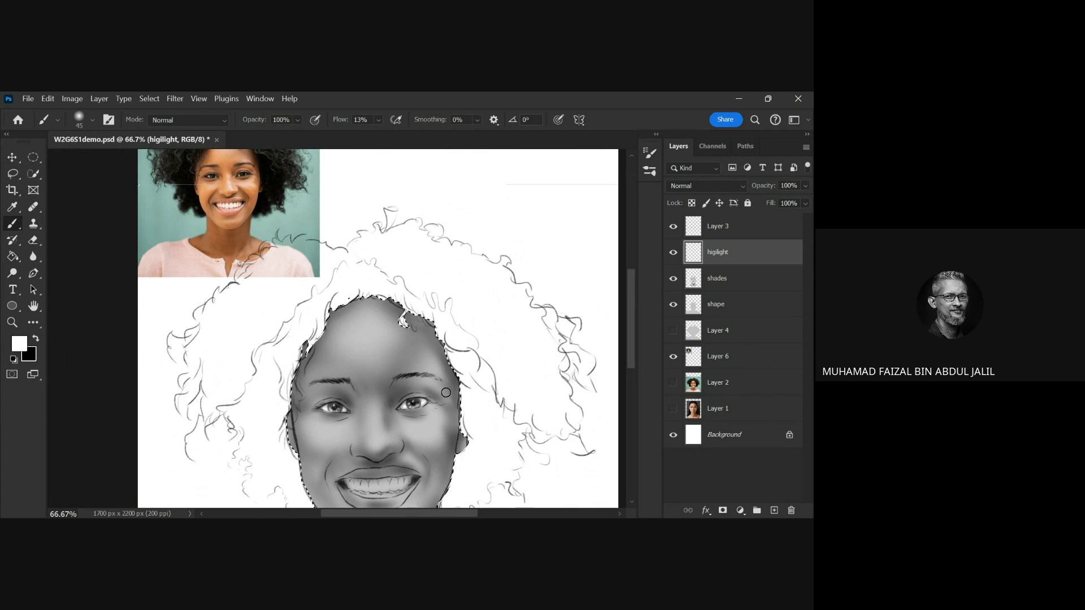
{"action": "left_click", "coordinate": [230, 191], "text": "ctrl"}
{"action": "mouse_move", "coordinate": [229, 190]}
{"action": "left_mouse_down"}
{"action": "mouse_move", "coordinate": [249, 256]}
{"action": "mouse_move", "coordinate": [240, 270]}
{"action": "left_mouse_up"}
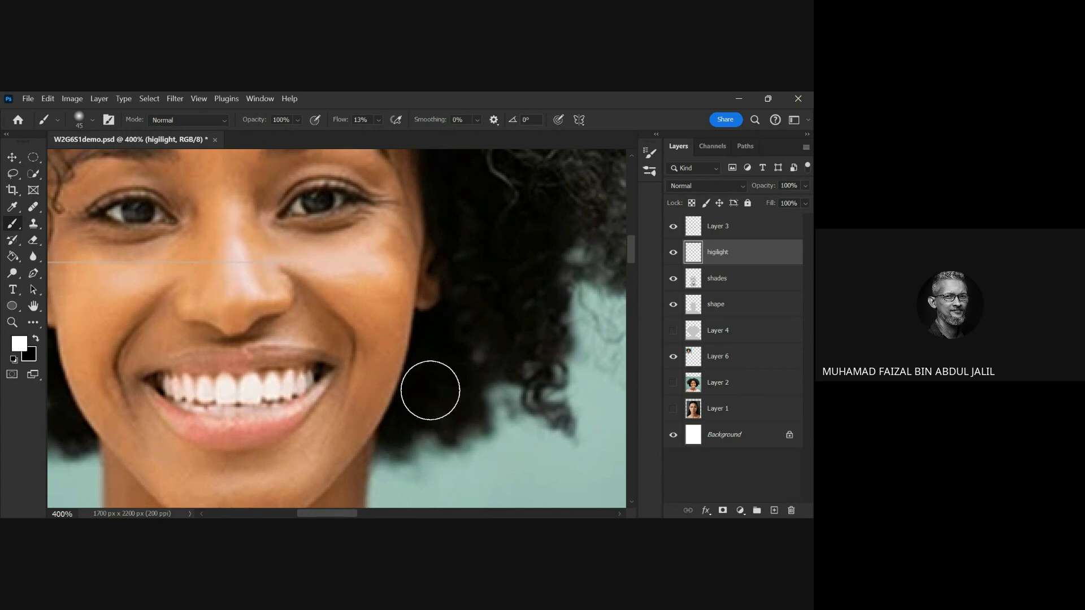
{"action": "scroll", "coordinate": [460, 381], "scroll_direction": "down", "scroll_amount": 5}
{"action": "scroll", "coordinate": [482, 387], "scroll_direction": "down", "scroll_amount": 10}
{"action": "scroll", "coordinate": [482, 387], "scroll_direction": "right", "scroll_amount": 4}
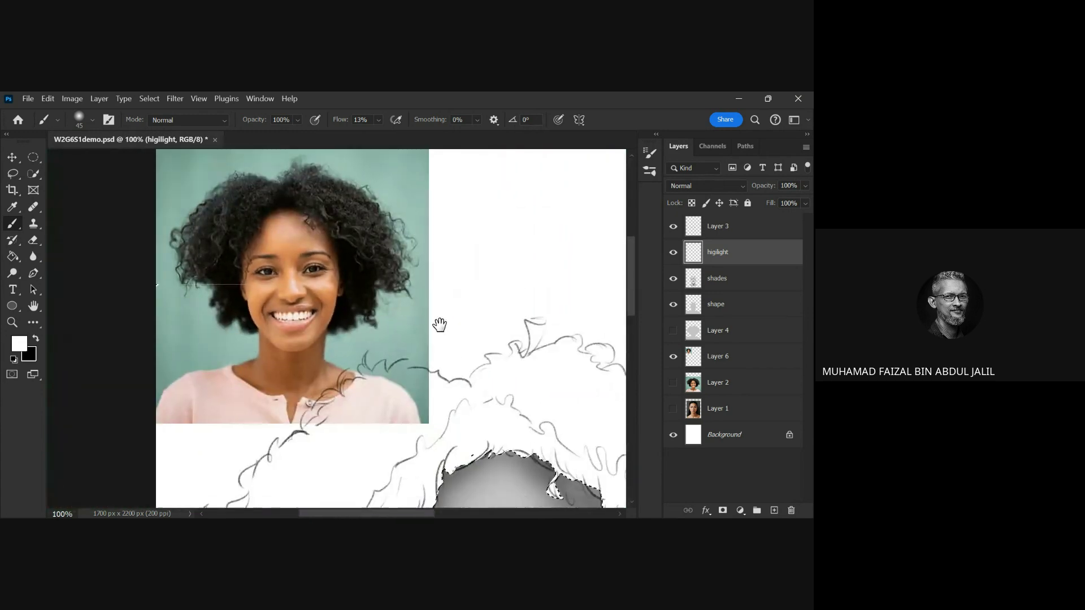
{"action": "scroll", "coordinate": [480, 282], "scroll_direction": "down", "scroll_amount": 2}
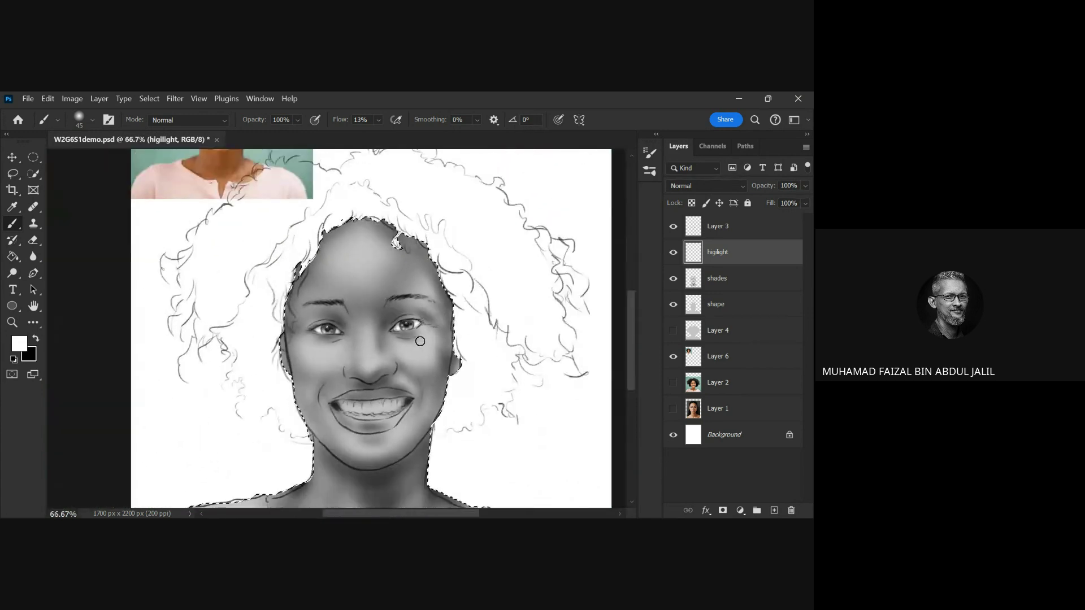
- Hide the interface panels and bring the drawn face back into the enlarged canvas view
{"action": "scroll", "coordinate": [412, 339], "scroll_direction": "up", "scroll_amount": 5}
{"action": "key", "text": "Tab"}
{"action": "scroll", "coordinate": [470, 341], "scroll_direction": "down", "scroll_amount": 1}
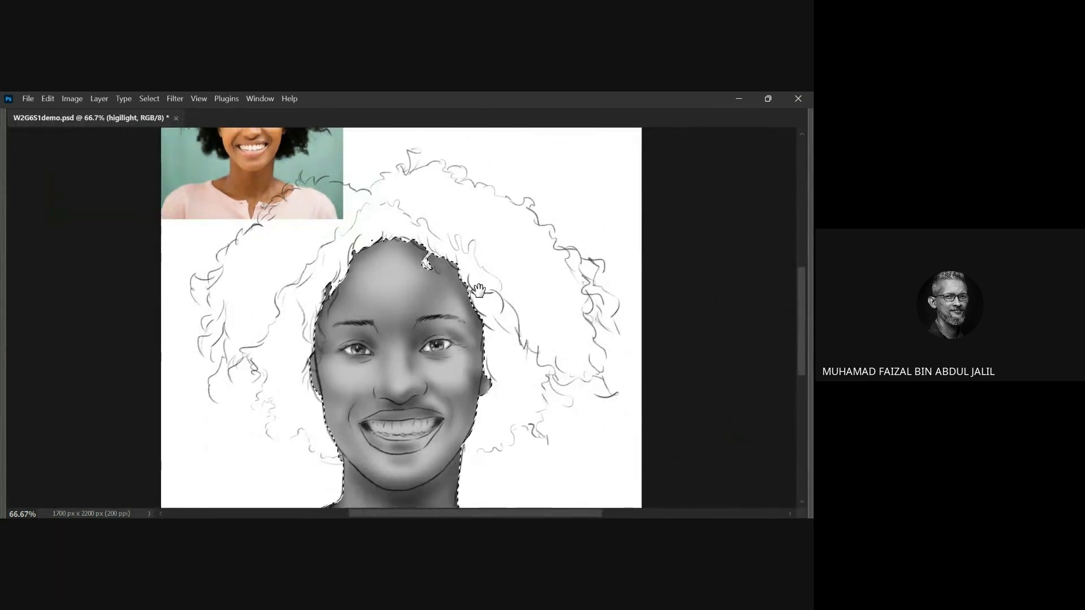
{"action": "scroll", "coordinate": [440, 356], "scroll_direction": "left", "scroll_amount": 1}
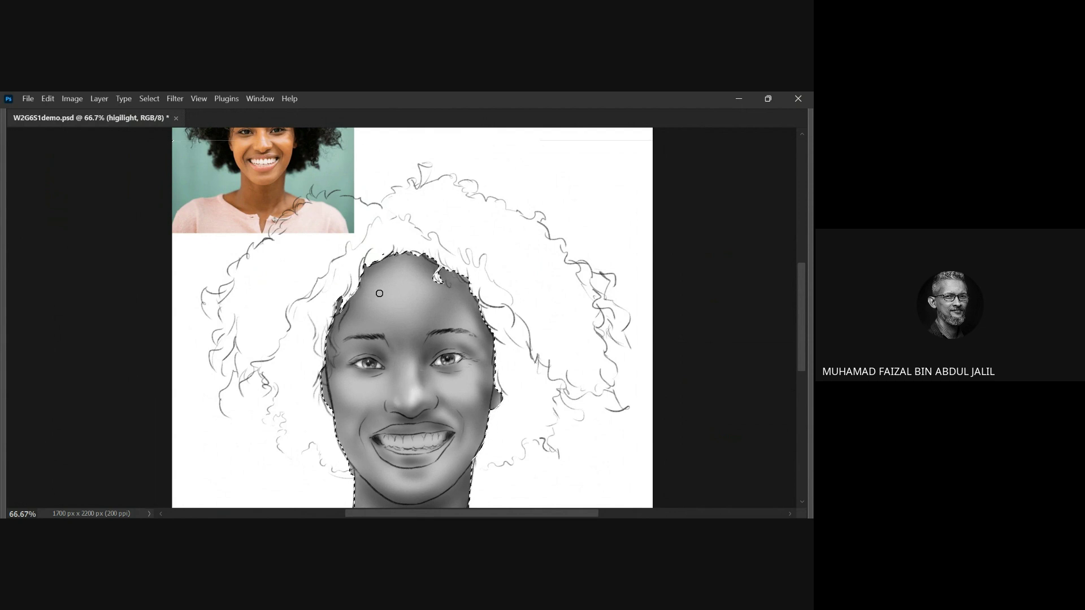
- Examine the highlights around the nose and mouth in the reference photo and reduce the brush size for finer work
{"action": "left_click", "coordinate": [261, 162]}
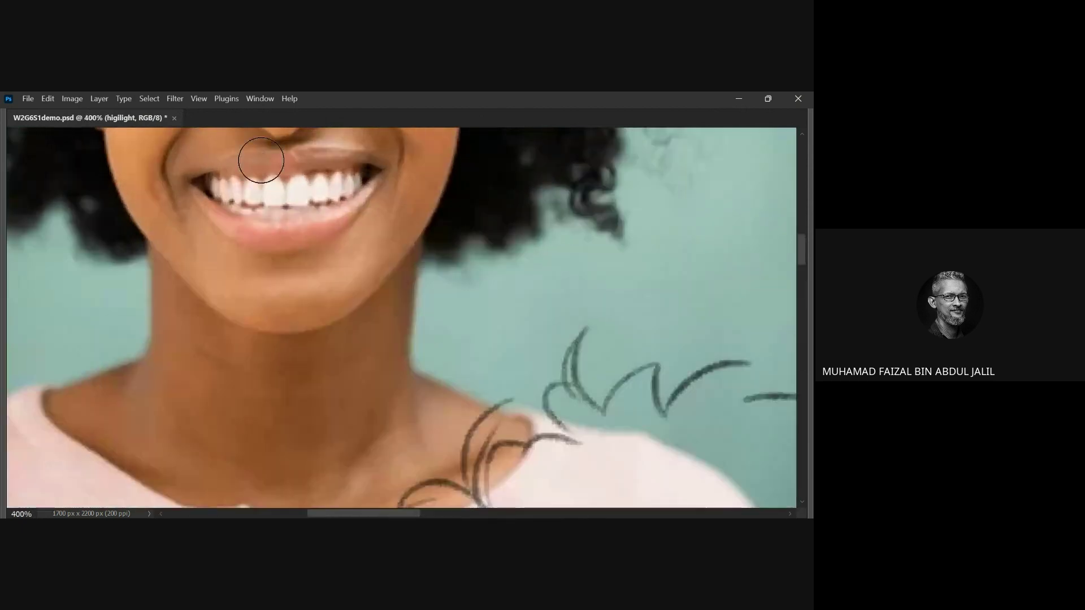
{"action": "key", "text": "b"}
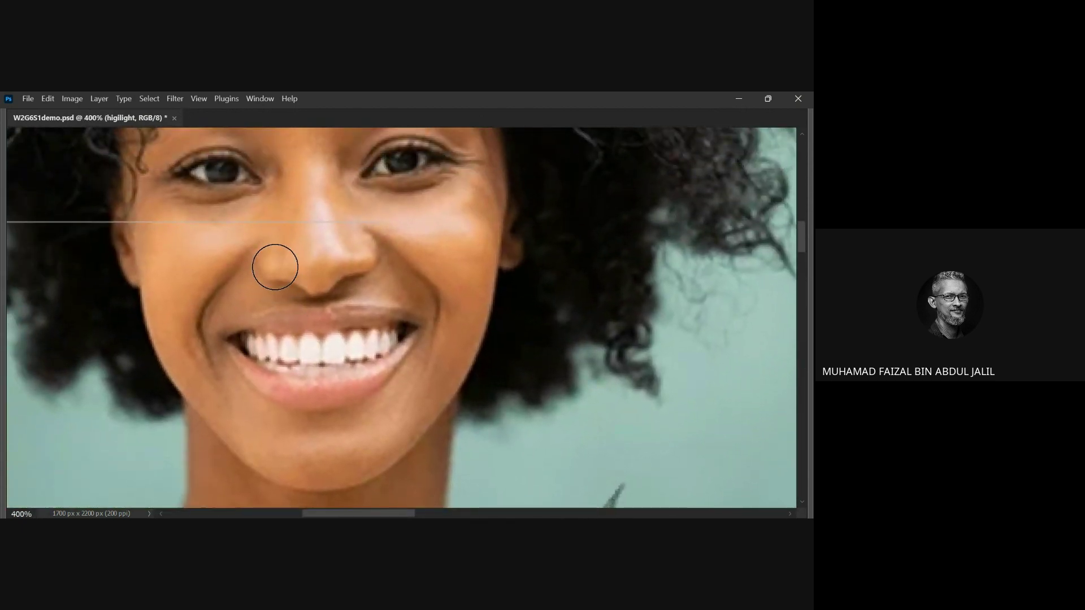
{"action": "scroll", "coordinate": [275, 267], "scroll_direction": "up", "scroll_amount": 2}
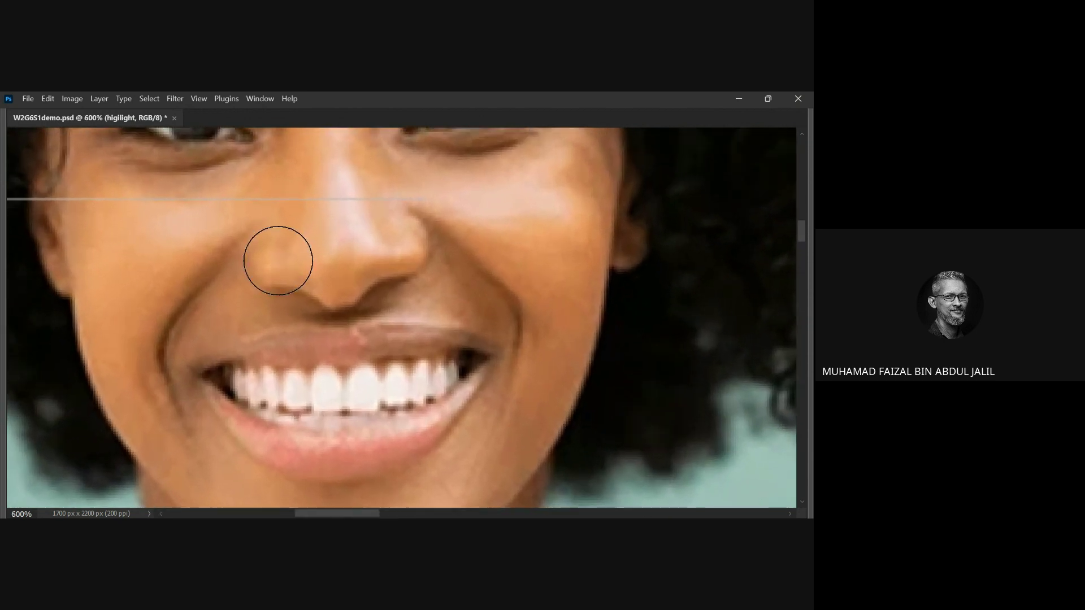
{"action": "key", "text": "bracketleft"}
{"action": "key", "text": "bracketleft"}
{"action": "scroll", "coordinate": [270, 270], "scroll_direction": "down", "scroll_amount": 4}
{"action": "scroll", "coordinate": [484, 362], "scroll_direction": "down", "scroll_amount": 3}
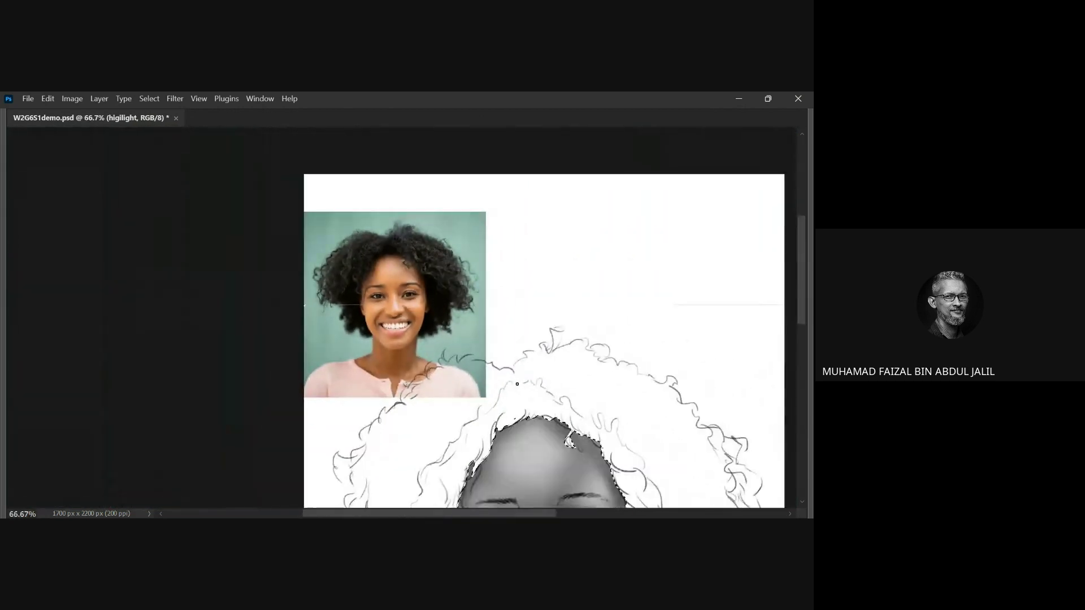
- Brush soft white highlights onto the bridge, tip and nostrils of the drawn nose with a slightly larger brush
{"action": "scroll", "coordinate": [485, 396], "scroll_direction": "down", "scroll_amount": 2}
{"action": "scroll", "coordinate": [485, 411], "scroll_direction": "up", "scroll_amount": 1}
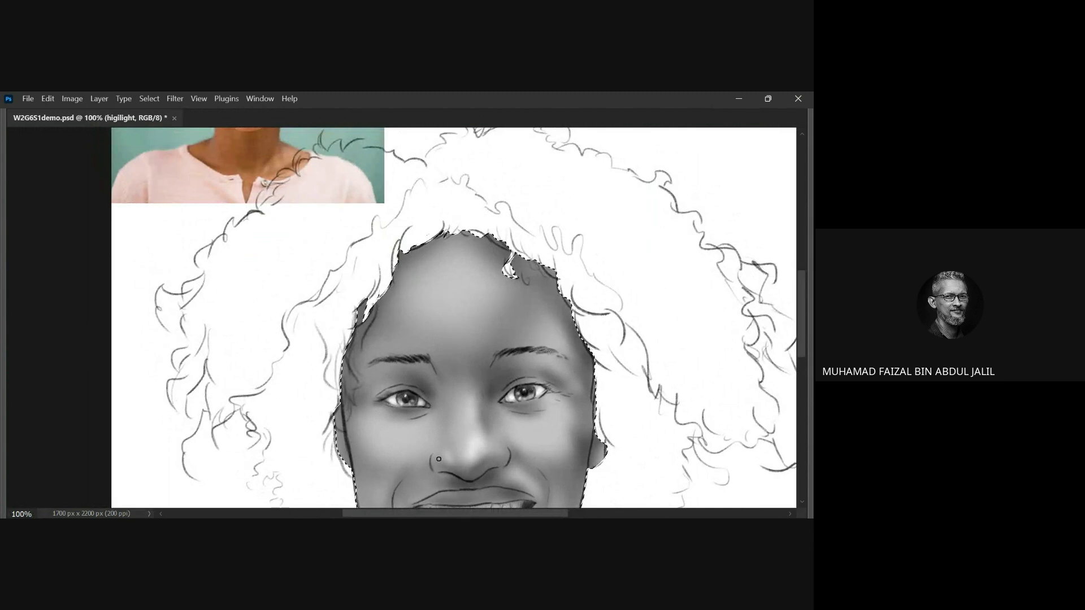
{"action": "key", "text": "bracketright"}
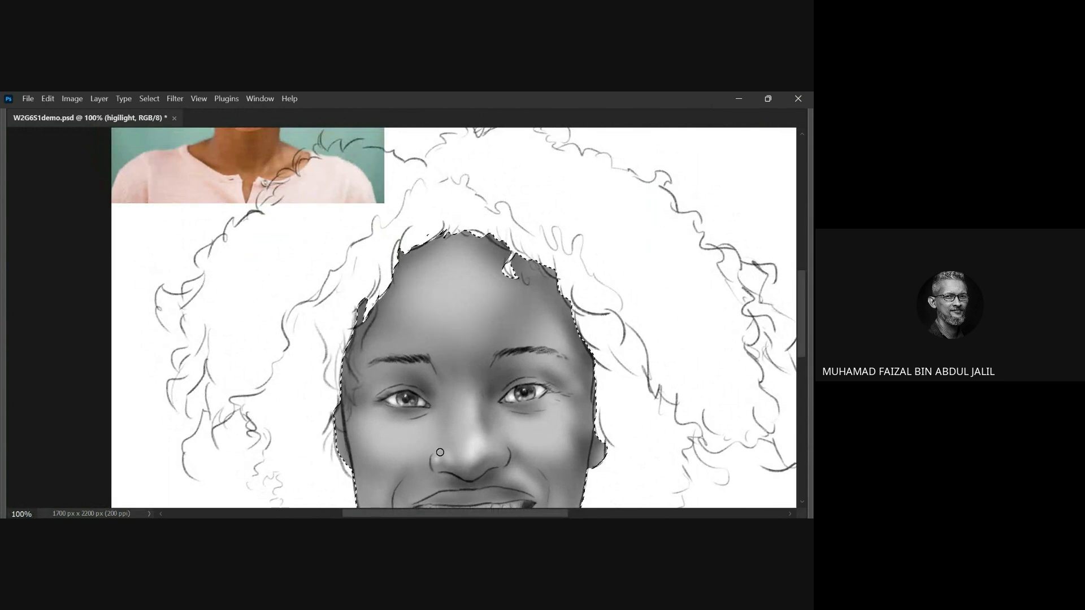
{"action": "scroll", "coordinate": [458, 396], "scroll_direction": "up", "scroll_amount": 1}
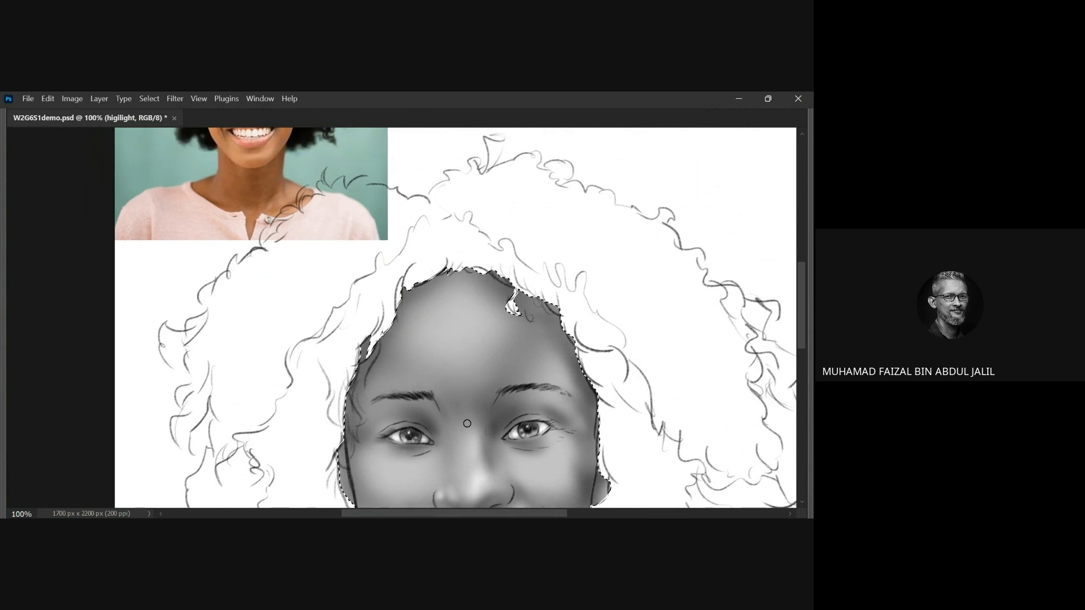
{"action": "mouse_move", "coordinate": [505, 331]}
{"action": "left_mouse_down"}
{"action": "mouse_move", "coordinate": [503, 402]}
{"action": "mouse_move", "coordinate": [500, 291]}
{"action": "left_mouse_up"}
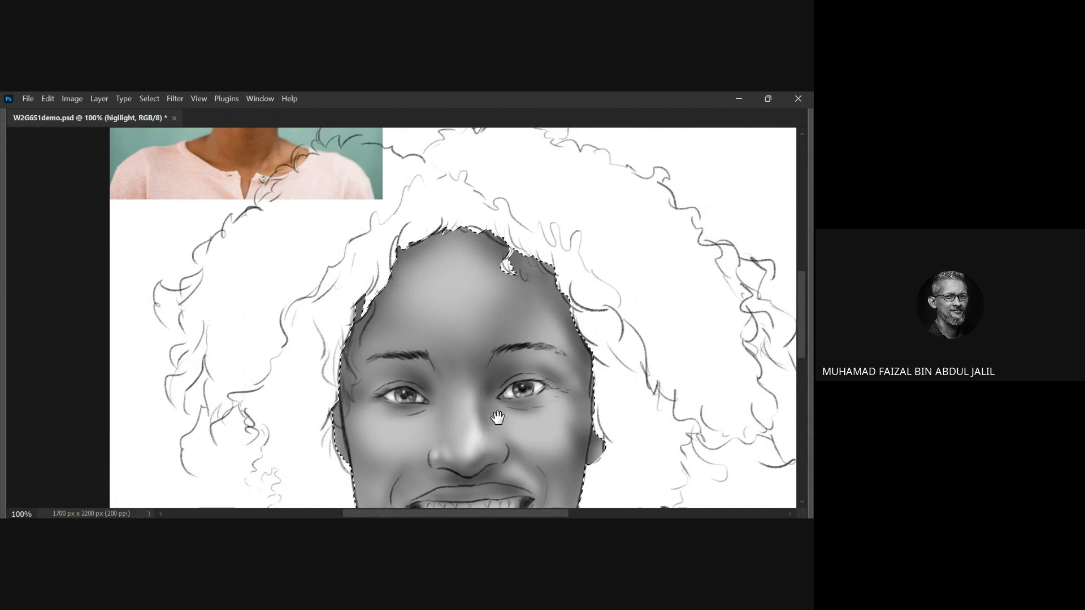
{"action": "mouse_move", "coordinate": [499, 412]}
{"action": "left_mouse_down"}
{"action": "mouse_move", "coordinate": [491, 482]}
{"action": "mouse_move", "coordinate": [480, 394]}
{"action": "mouse_move", "coordinate": [486, 495]}
{"action": "mouse_move", "coordinate": [484, 417]}
{"action": "mouse_move", "coordinate": [455, 429]}
{"action": "left_mouse_up"}
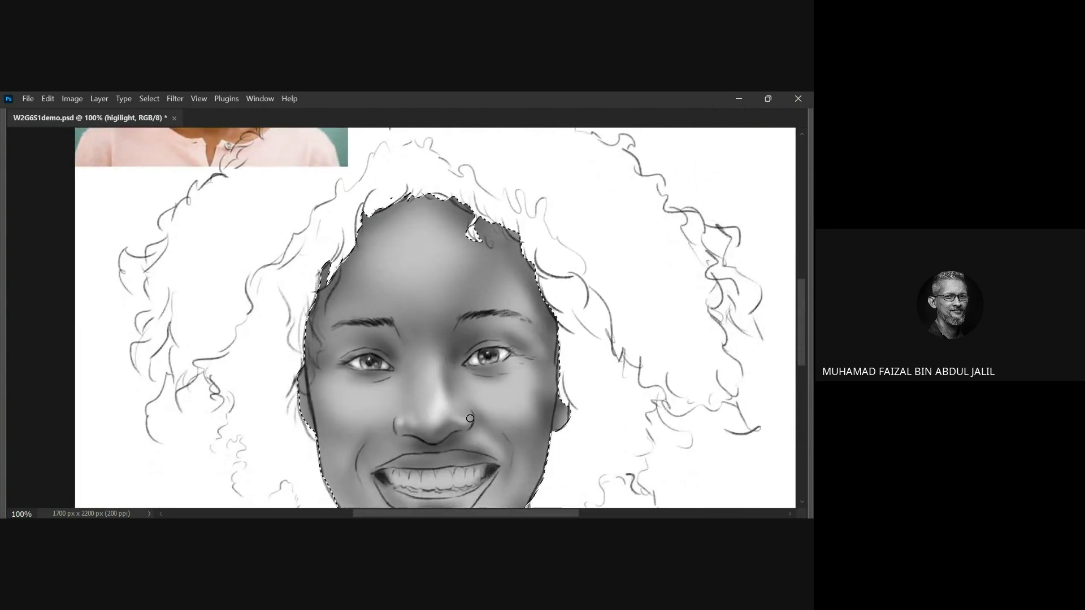
- Brighten the cheeks and forehead of the portrait with soft white highlights, enlarging the brush for the broad areas
{"action": "left_click_drag", "start_coordinate": [482, 370], "coordinate": [455, 482]}
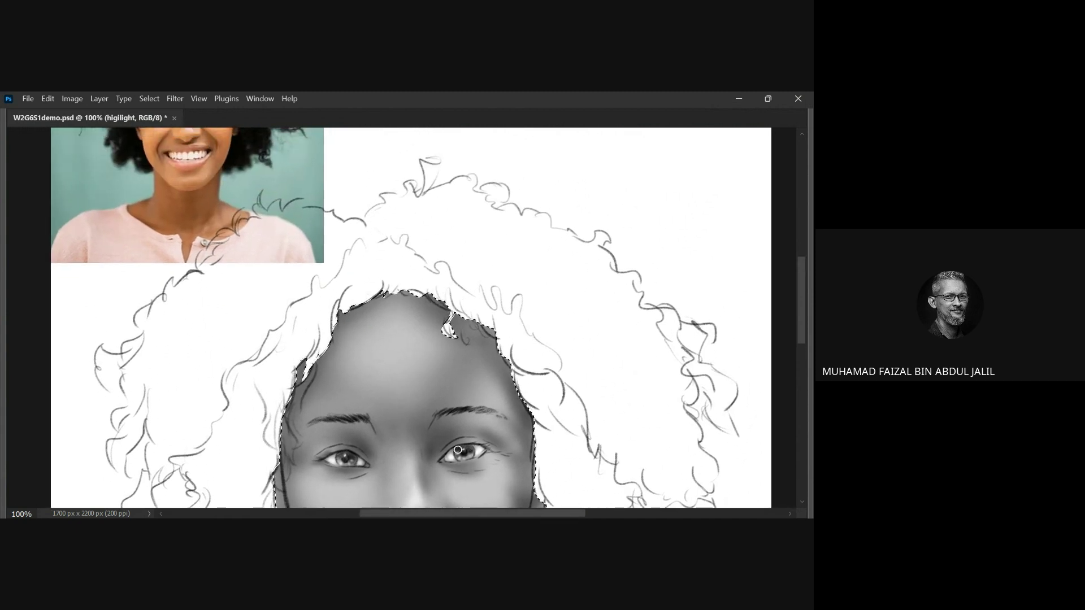
{"action": "key", "text": "ctrl+minus"}
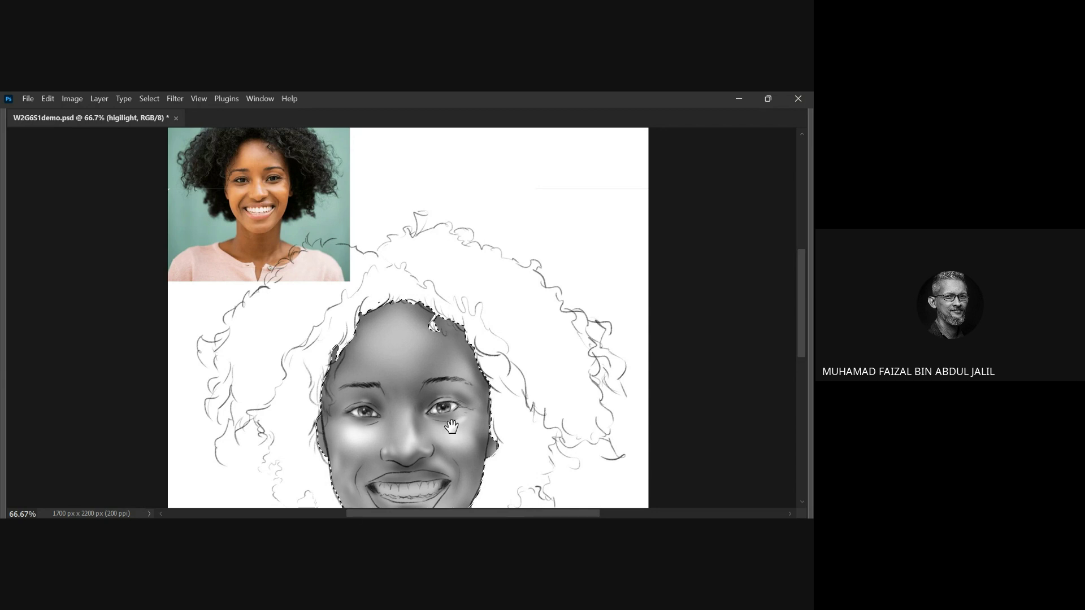
{"action": "left_click_drag", "start_coordinate": [452, 426], "coordinate": [443, 421]}
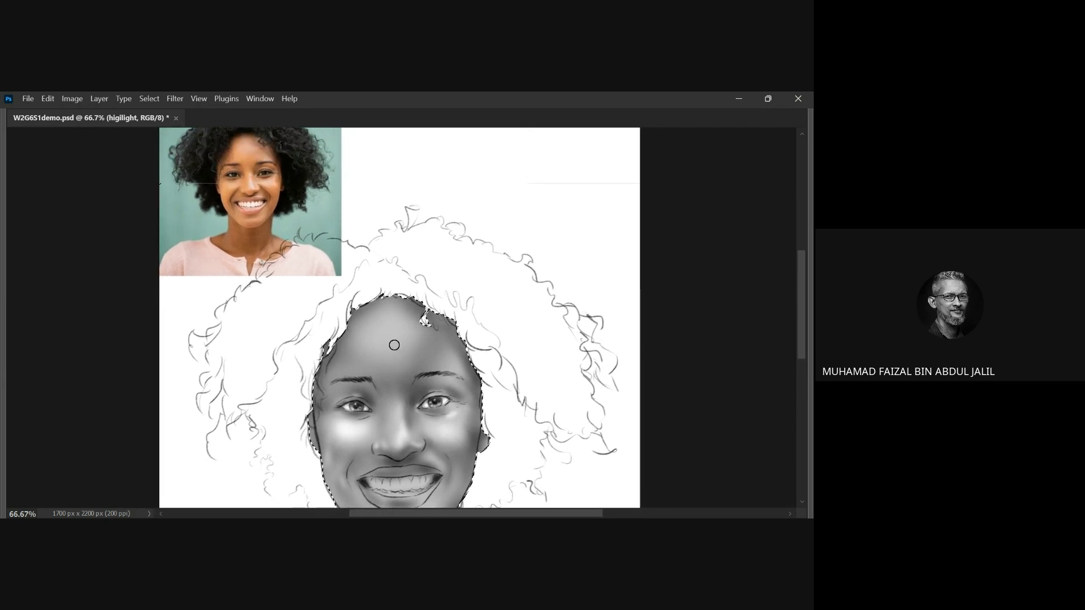
{"action": "key", "text": "bracketright"}
{"action": "key", "text": "bracketright"}
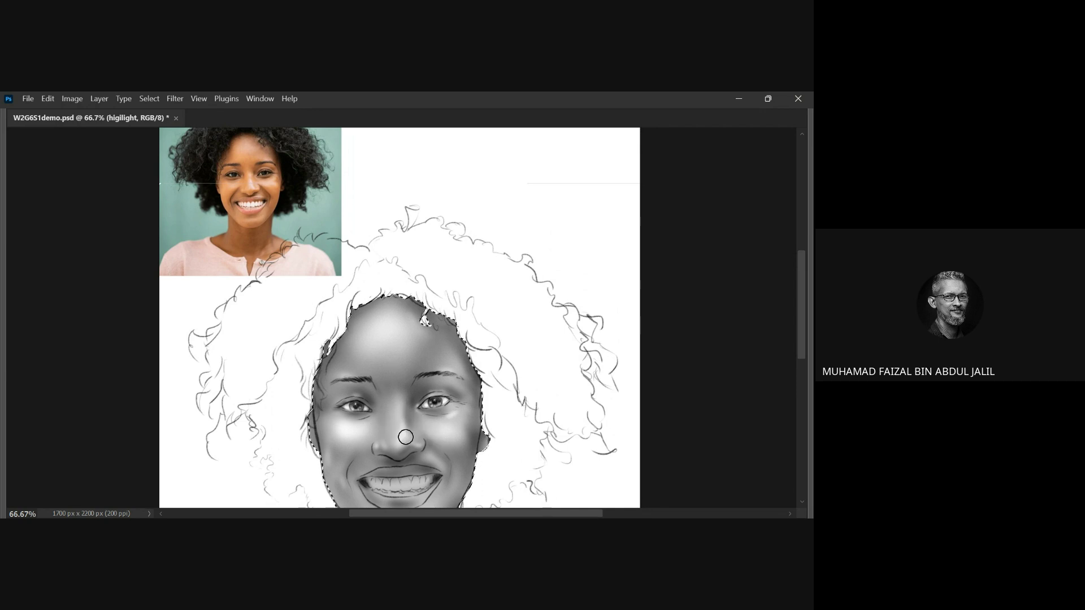
- Compare the nose with the reference photo and brush a thin white highlight along its lower edge, just above the outline
{"action": "left_click", "coordinate": [248, 200]}
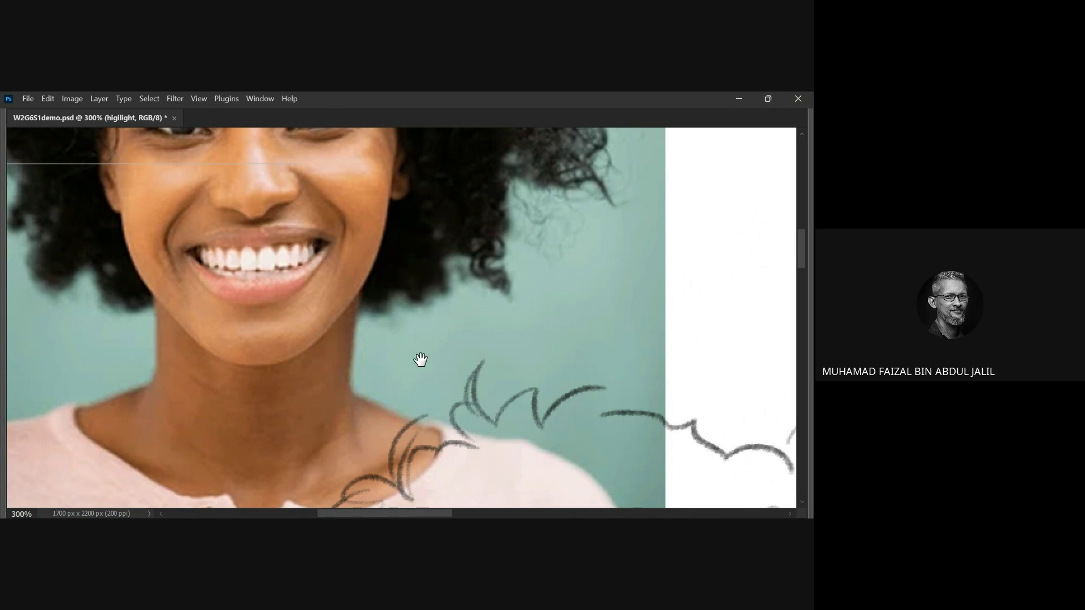
{"action": "scroll", "coordinate": [419, 358], "scroll_direction": "down", "scroll_amount": 10}
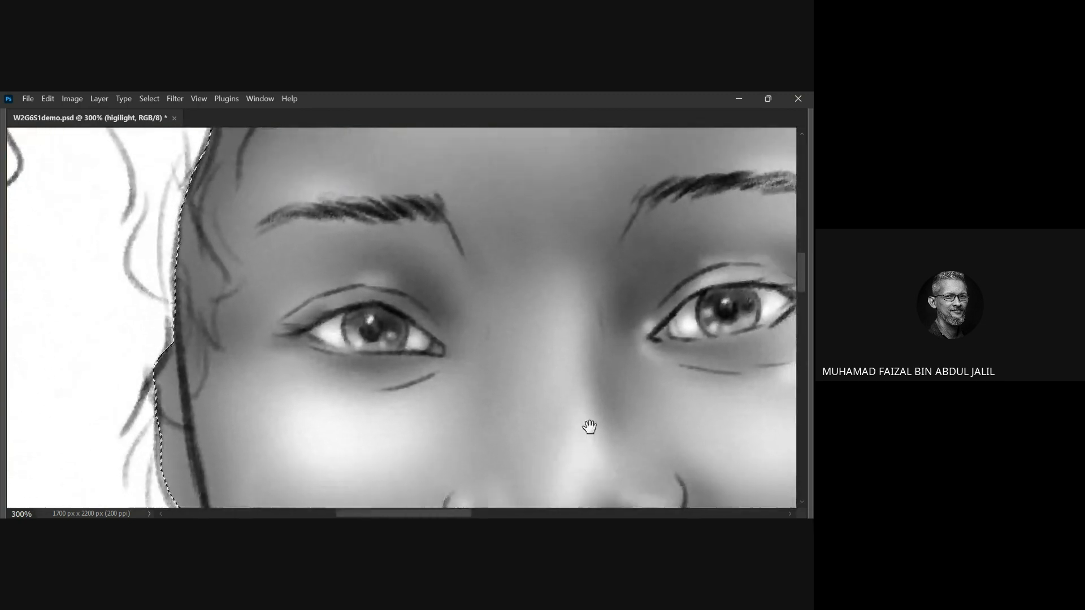
{"action": "left_click_drag", "start_coordinate": [589, 428], "coordinate": [460, 157]}
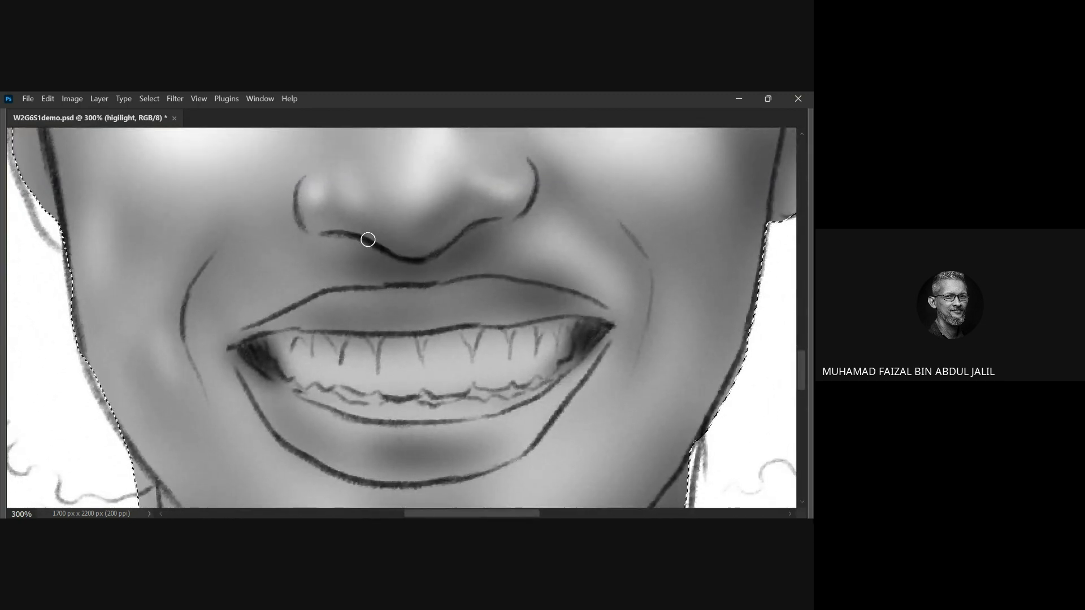
{"action": "mouse_move", "coordinate": [370, 238]}
{"action": "left_mouse_down"}
{"action": "mouse_move", "coordinate": [421, 255]}
{"action": "mouse_move", "coordinate": [448, 238]}
{"action": "left_mouse_up"}
{"action": "key", "text": "["}
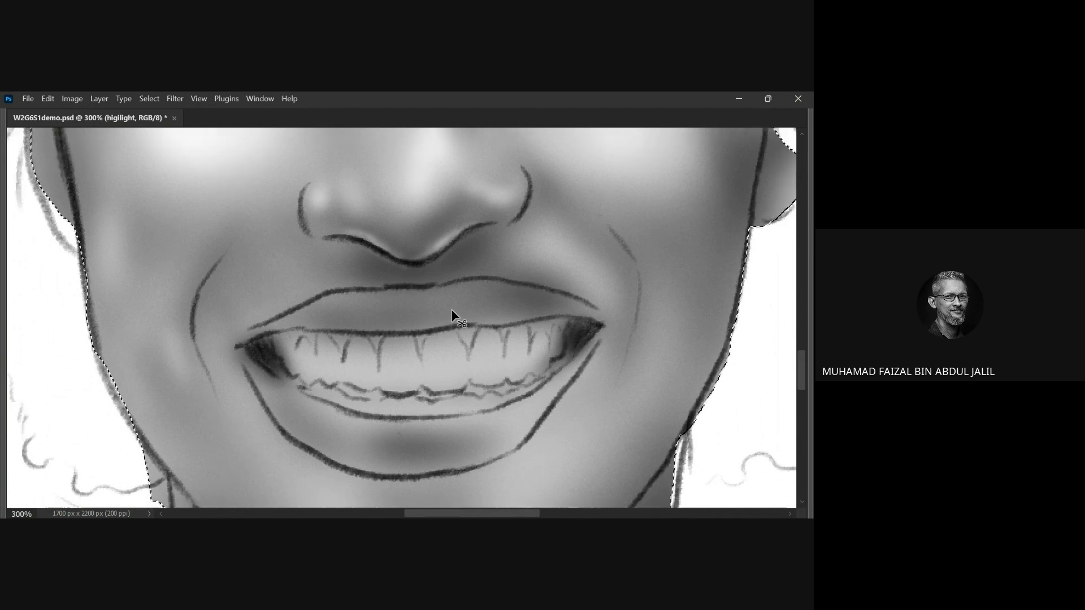
{"action": "key", "text": "ctrl+1"}
{"action": "key", "text": "ctrl+minus"}
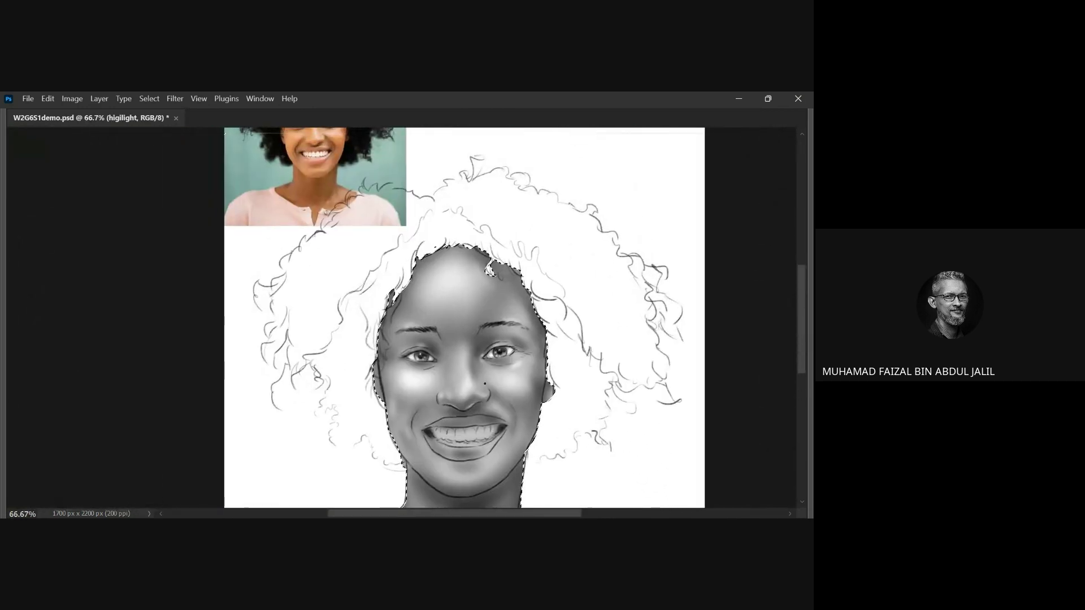
- Brush soft white highlights around the tip of the nose and the lower lip, adjusting the brush size for each area
{"action": "key", "text": "bracketright"}
{"action": "key", "text": "bracketright"}
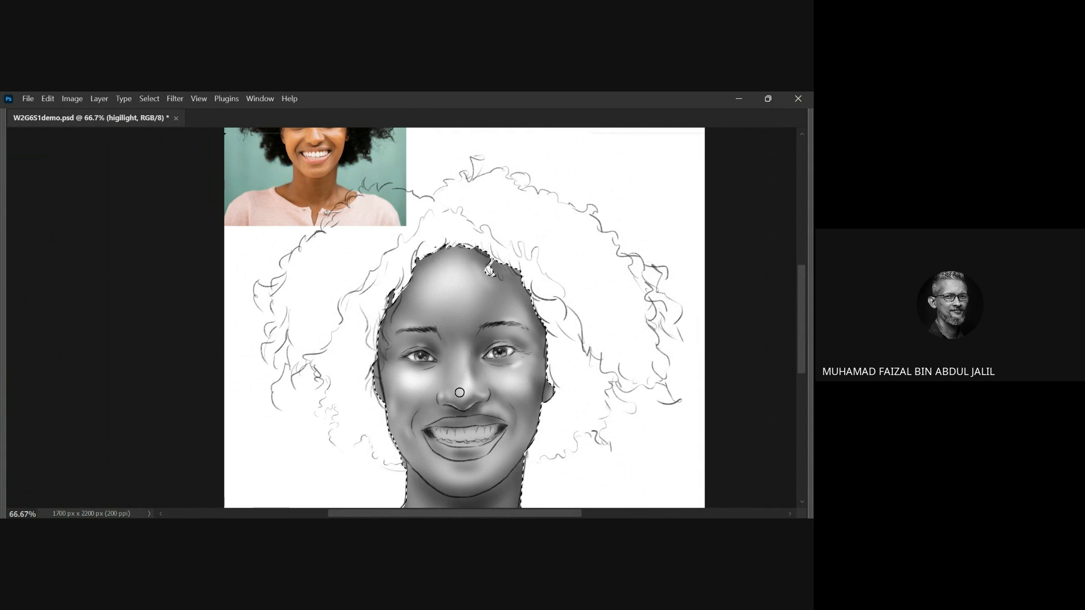
{"action": "key", "text": "bracketleft"}
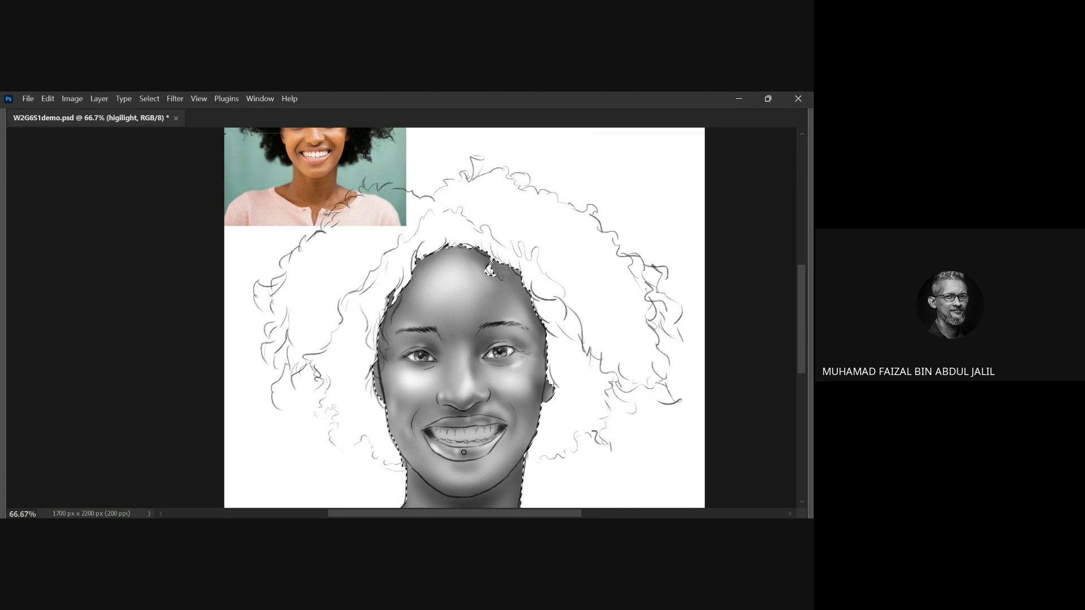
- Examine the lips in the reference photo and brush matching white highlights onto the drawn upper and lower lips
{"action": "key", "text": "z"}
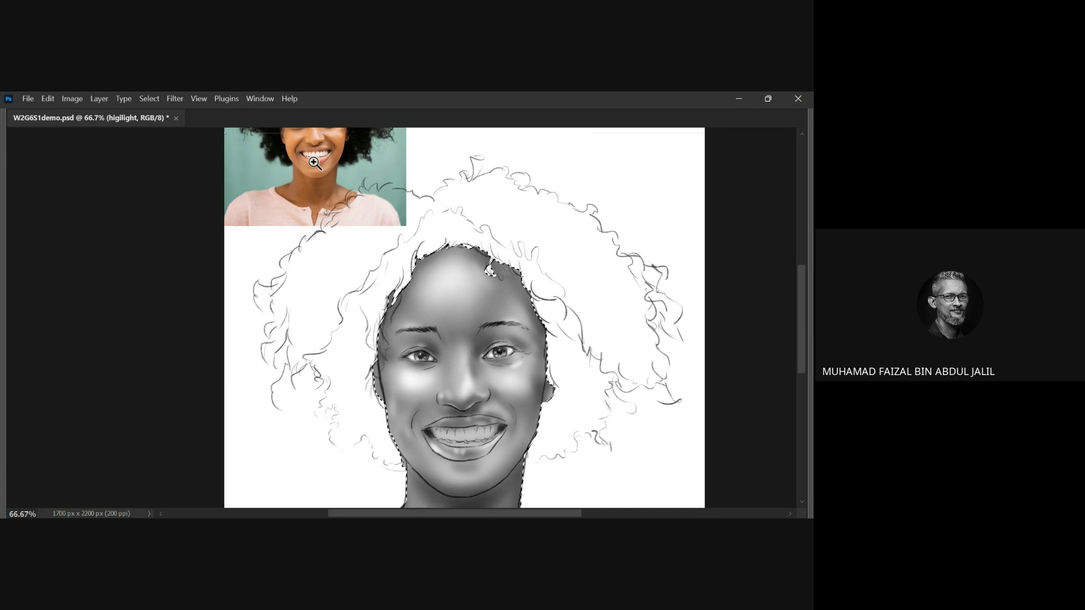
{"action": "mouse_move", "coordinate": [315, 164]}
{"action": "left_mouse_down"}
{"action": "mouse_move", "coordinate": [325, 160]}
{"action": "mouse_move", "coordinate": [314, 186]}
{"action": "mouse_move", "coordinate": [369, 179]}
{"action": "left_mouse_up"}
{"action": "key", "text": "b"}
{"action": "scroll", "coordinate": [318, 187], "scroll_direction": "up", "scroll_amount": 1}
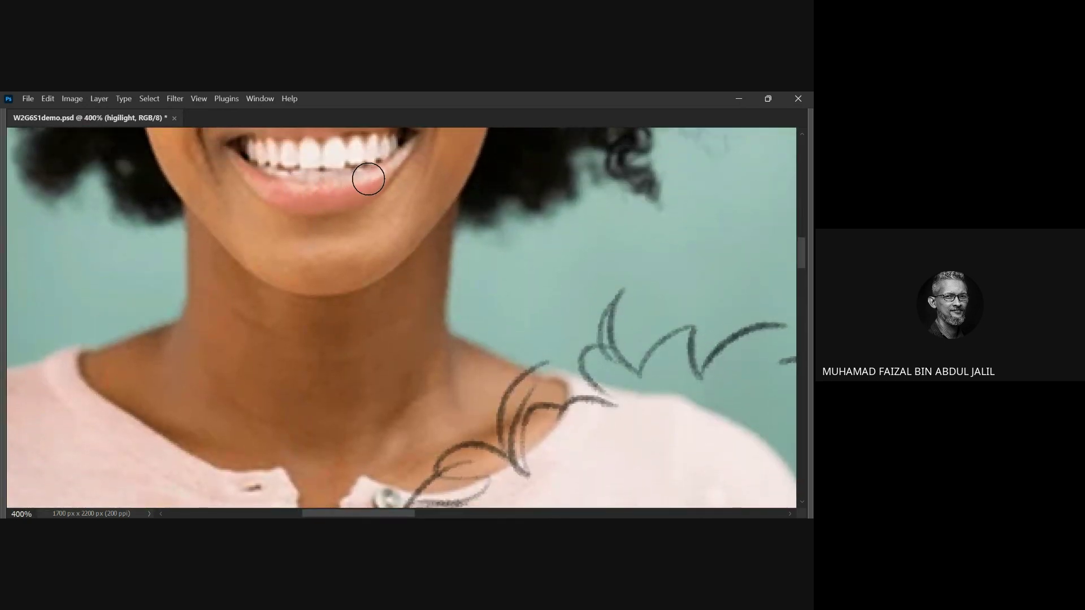
{"action": "key", "text": "ctrl+minus"}
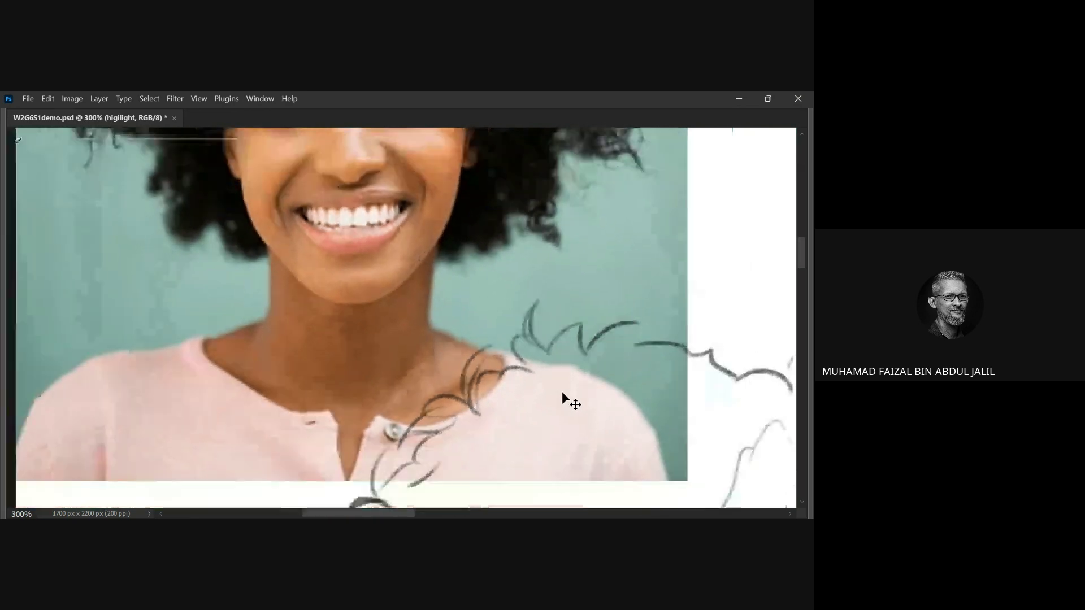
{"action": "key", "text": "ctrl+minus"}
{"action": "key", "text": "ctrl+minus"}
{"action": "key", "text": "ctrl+minus"}
{"action": "key", "text": "ctrl+minus"}
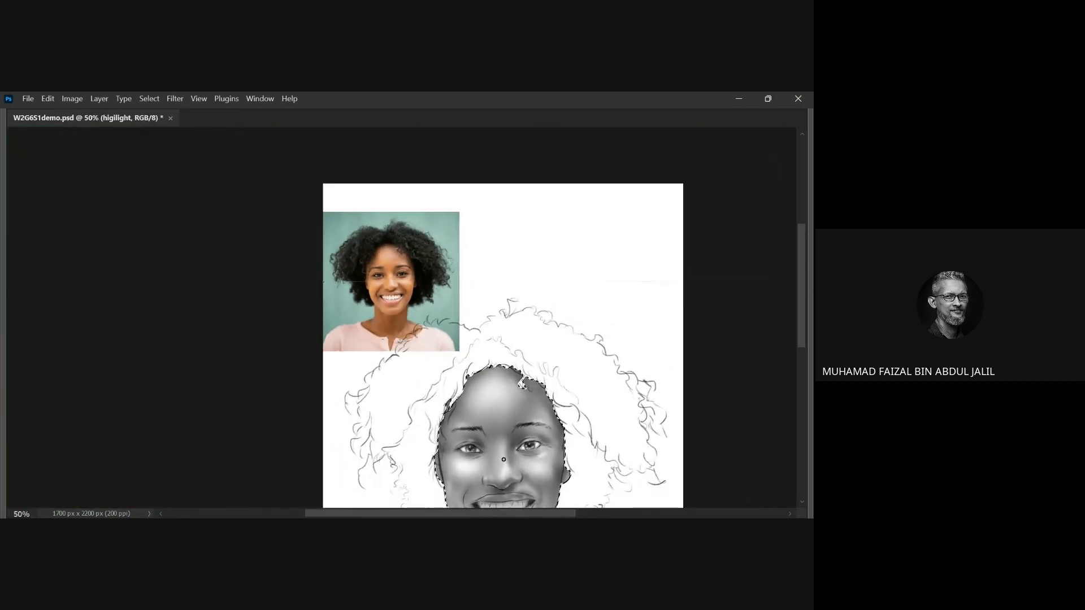
{"action": "scroll", "coordinate": [503, 459], "scroll_direction": "down", "scroll_amount": 4}
{"action": "key", "text": "ctrl+plus"}
{"action": "key", "text": "ctrl+plus"}
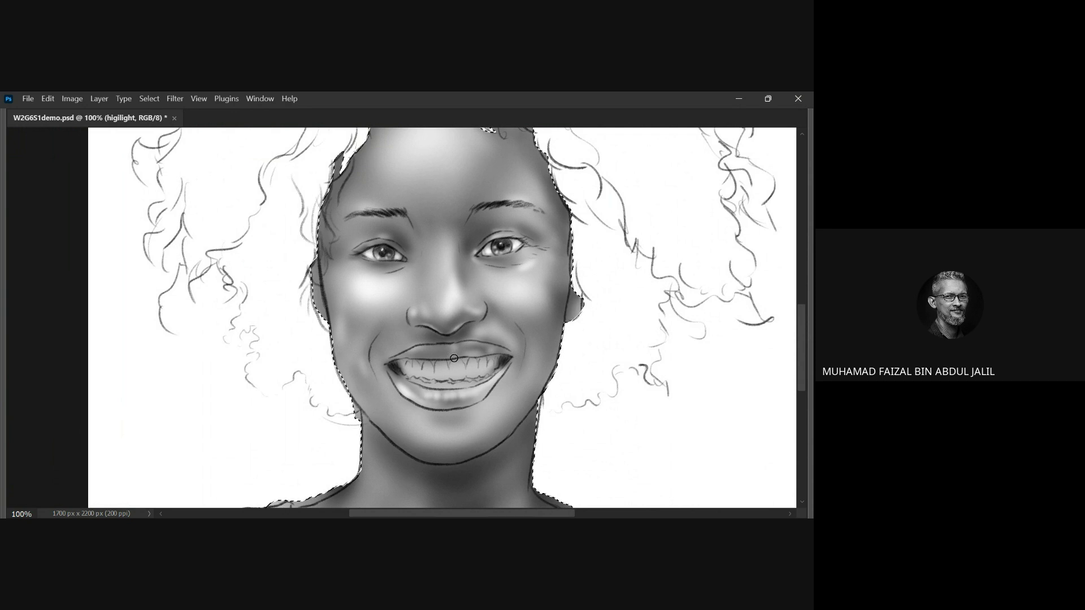
- Brush soft white highlights onto the neck and collarbone area of the portrait with a slightly larger brush
{"action": "key", "text": "ctrl+minus"}
{"action": "key", "text": "ctrl+minus"}
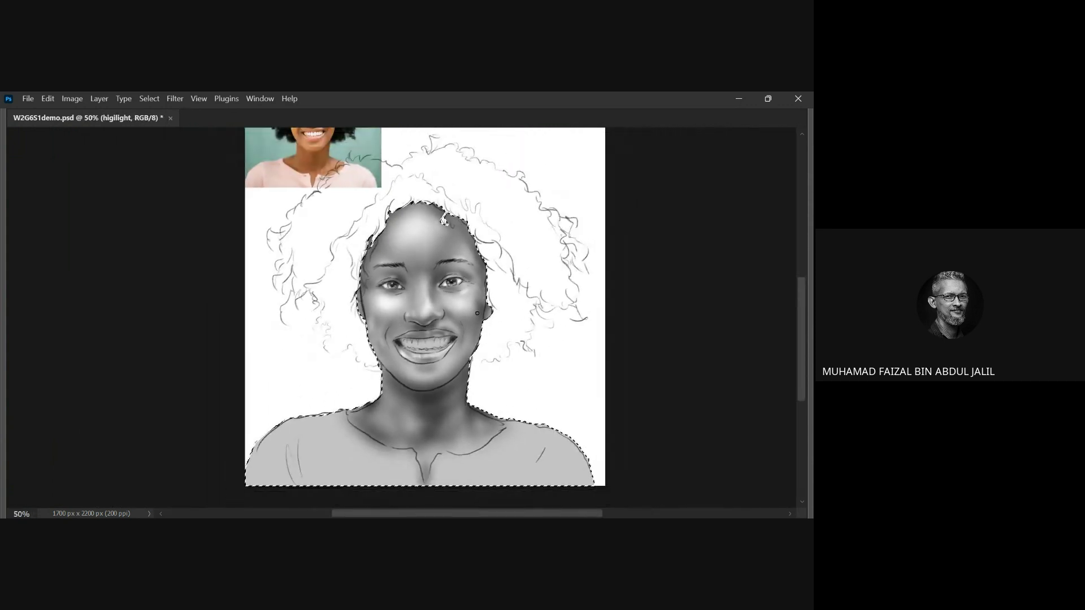
{"action": "scroll", "coordinate": [469, 305], "scroll_direction": "up", "scroll_amount": 1}
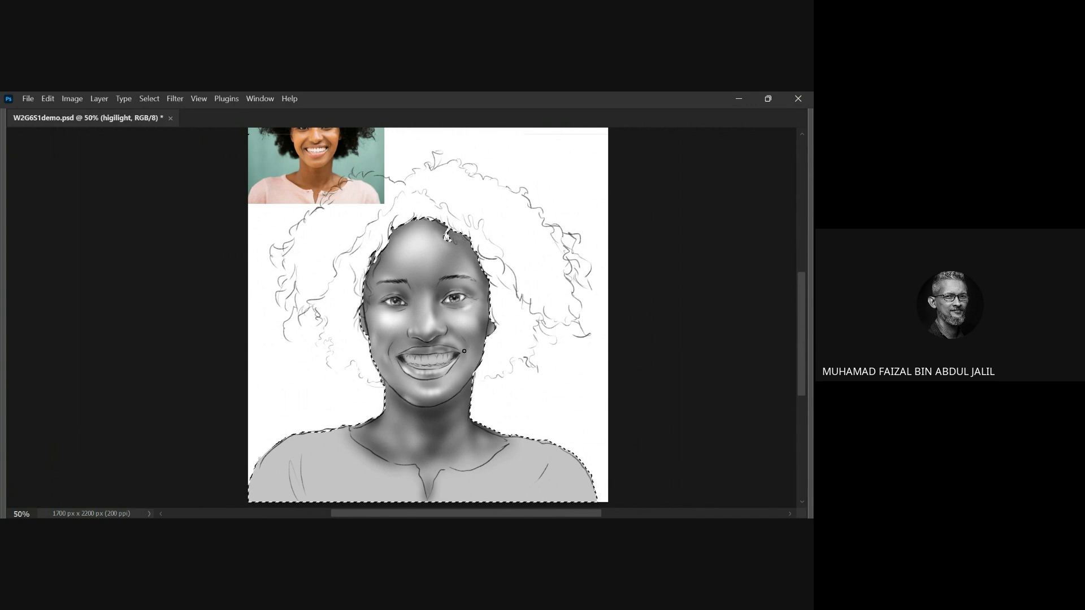
{"action": "key", "text": "v"}
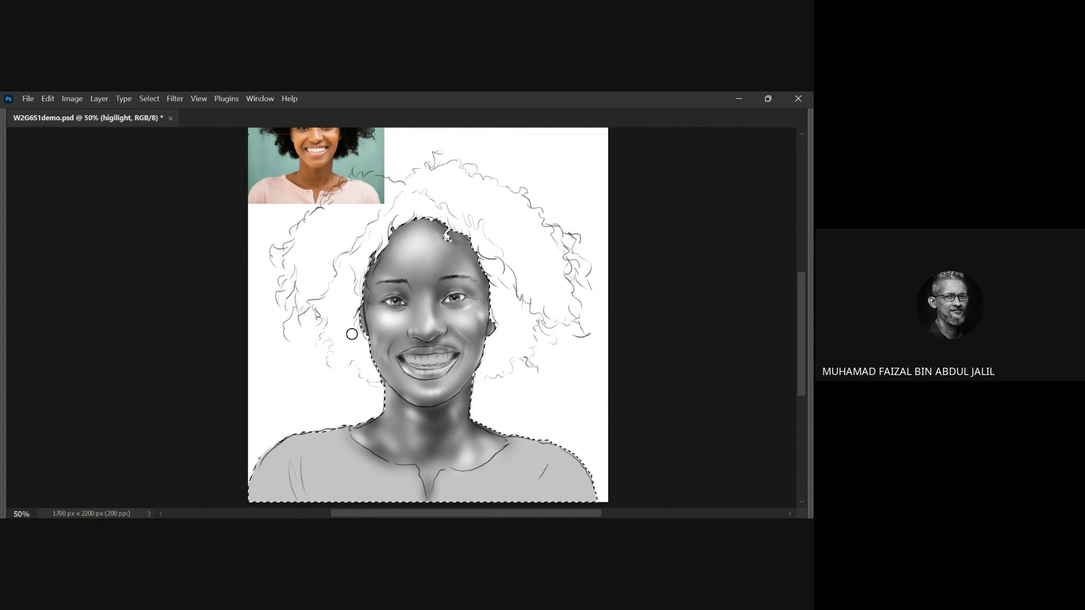
- Compare the face with the reference photo, add a soft highlight to the cheek beside the ear and save the document
{"action": "scroll", "coordinate": [416, 235], "scroll_direction": "up", "scroll_amount": 2}
{"action": "scroll", "coordinate": [417, 235], "scroll_direction": "right", "scroll_amount": 1}
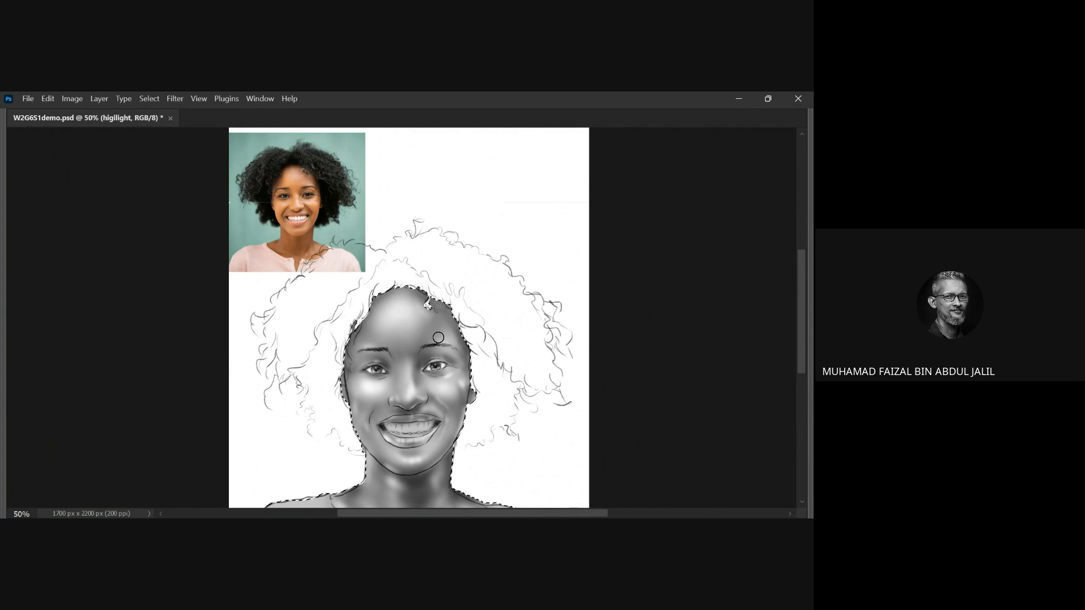
{"action": "key", "text": "ctrl+minus"}
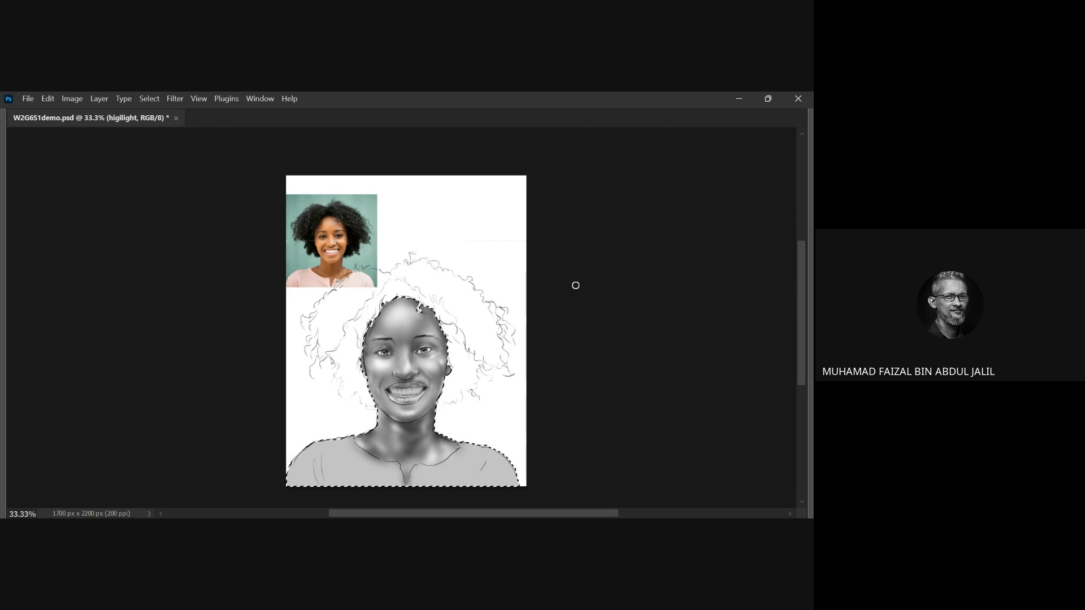
{"action": "key", "text": "z"}
{"action": "left_click", "coordinate": [426, 346]}
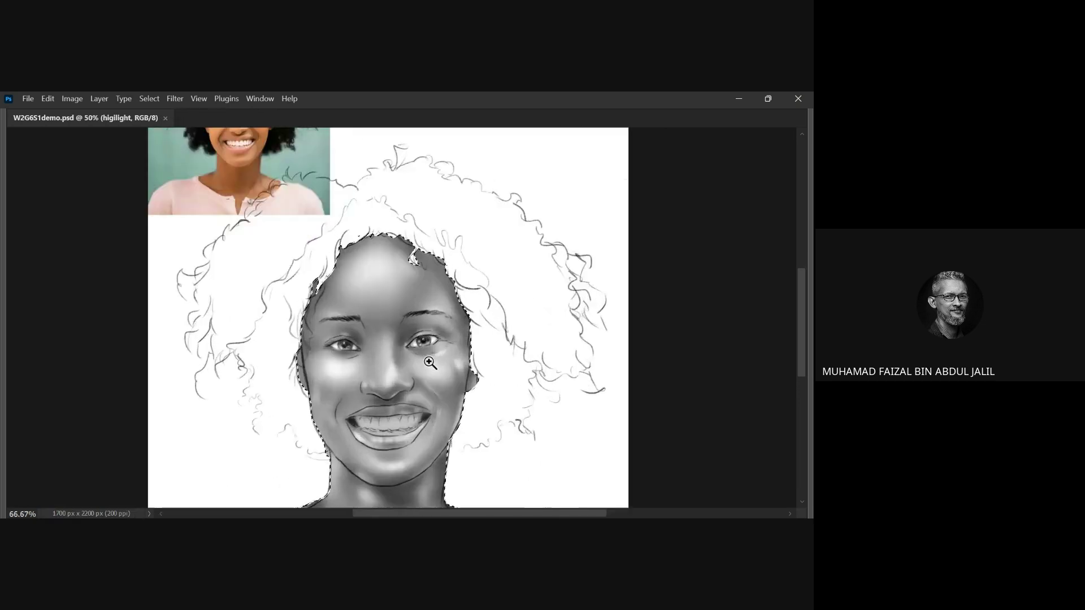
- Try to whiten the front teeth with a smaller brush and undo the stroke
{"action": "left_click", "coordinate": [430, 363]}
{"action": "key", "text": "v"}
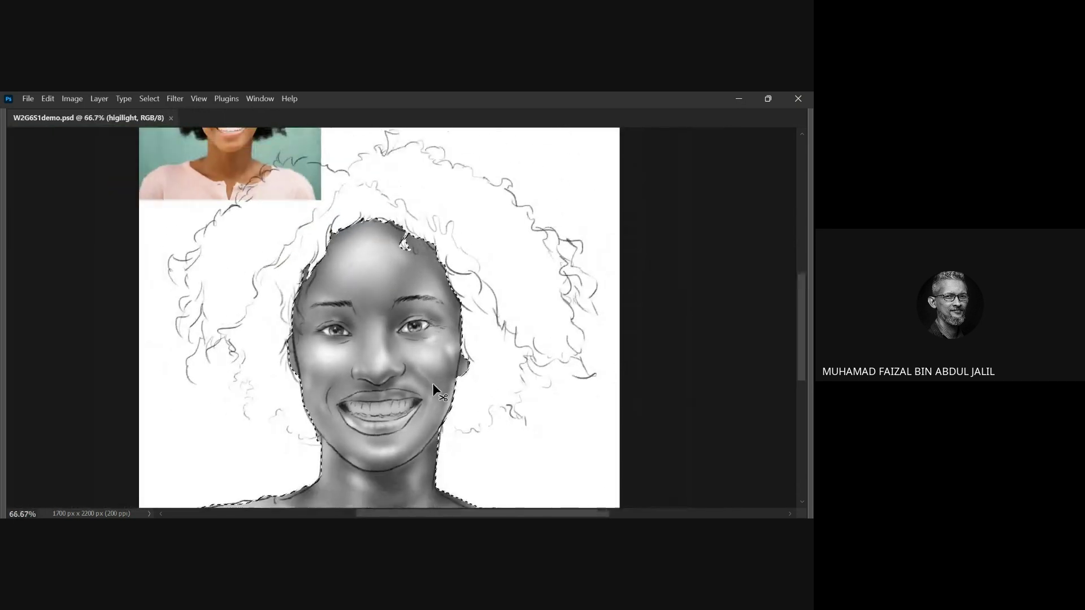
{"action": "scroll", "coordinate": [432, 383], "scroll_direction": "down", "scroll_amount": 1}
{"action": "scroll", "coordinate": [388, 408], "scroll_direction": "up", "scroll_amount": 2}
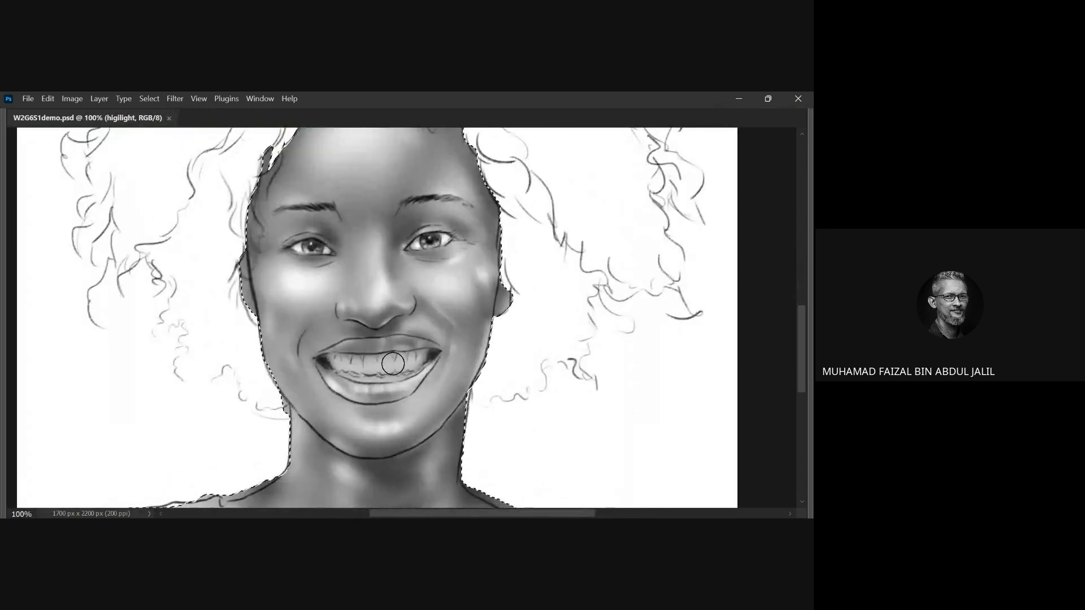
{"action": "key", "text": "bracketleft"}
{"action": "key", "text": "bracketleft"}
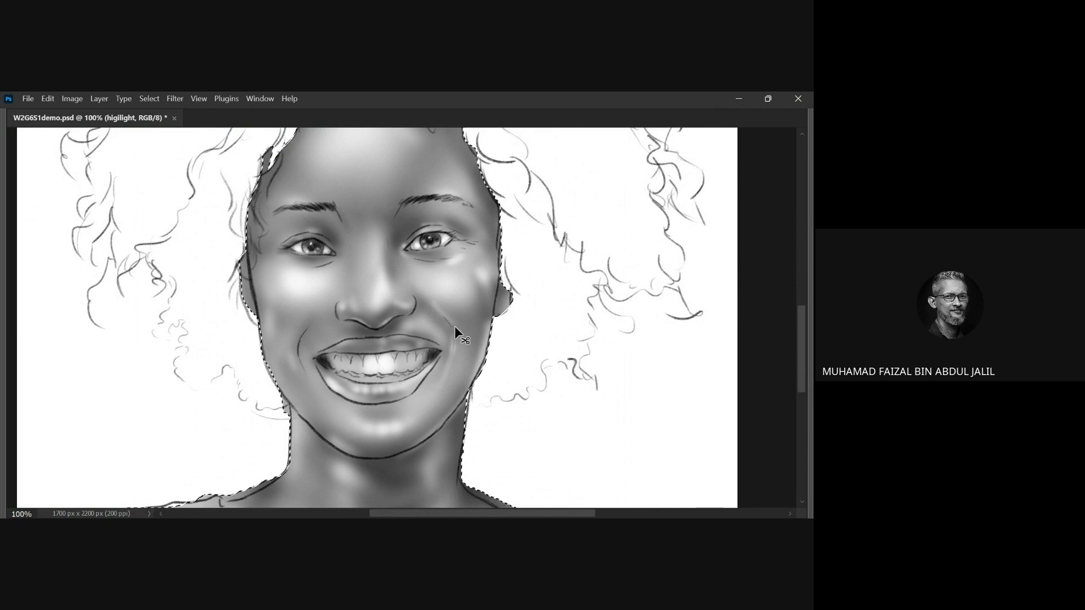
{"action": "key", "text": "ctrl+z"}
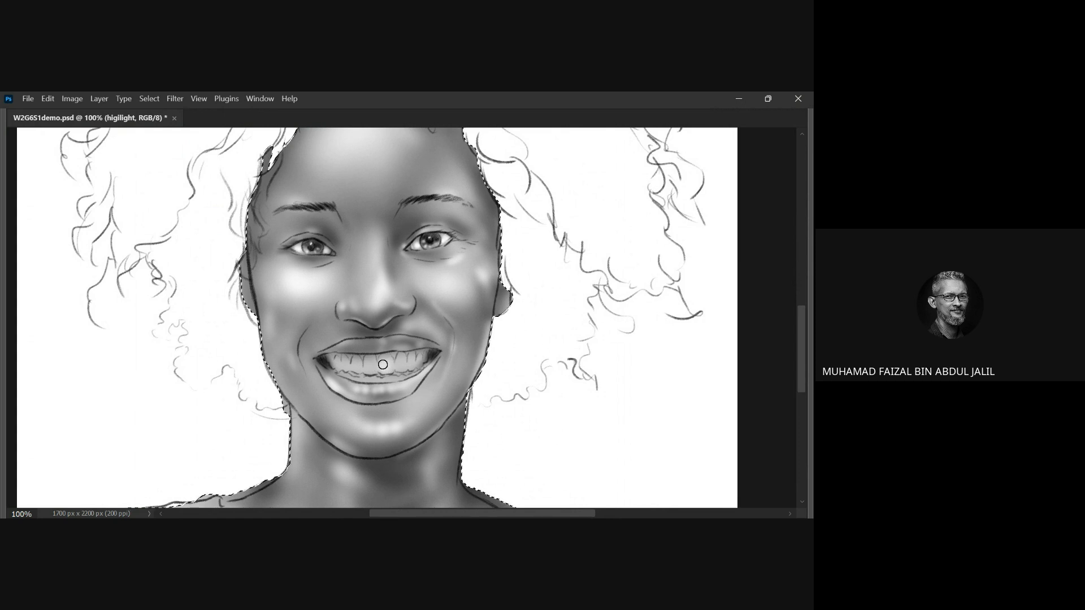
- Check the smile in the reference photo and whiten the individual upper teeth with a finer brush
{"action": "left_click", "coordinate": [375, 364]}
{"action": "scroll", "coordinate": [400, 371], "scroll_direction": "up", "scroll_amount": 10}
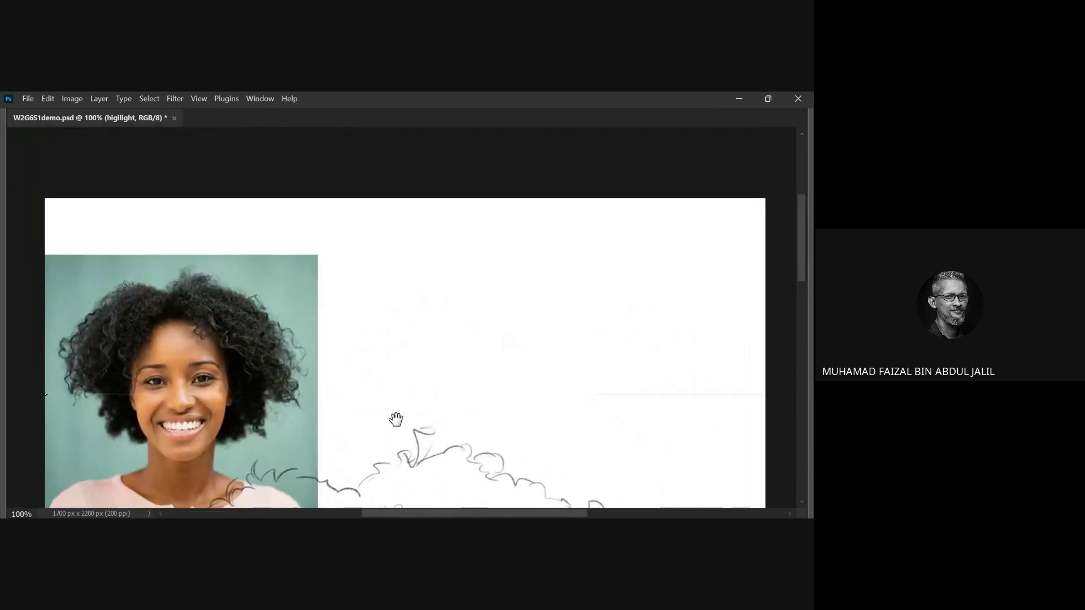
{"action": "scroll", "coordinate": [401, 371], "scroll_direction": "down", "scroll_amount": 10}
{"action": "scroll", "coordinate": [392, 342], "scroll_direction": "up", "scroll_amount": 5}
{"action": "mouse_move", "coordinate": [383, 286]}
{"action": "left_mouse_down"}
{"action": "mouse_move", "coordinate": [339, 226]}
{"action": "mouse_move", "coordinate": [320, 147]}
{"action": "left_mouse_up"}
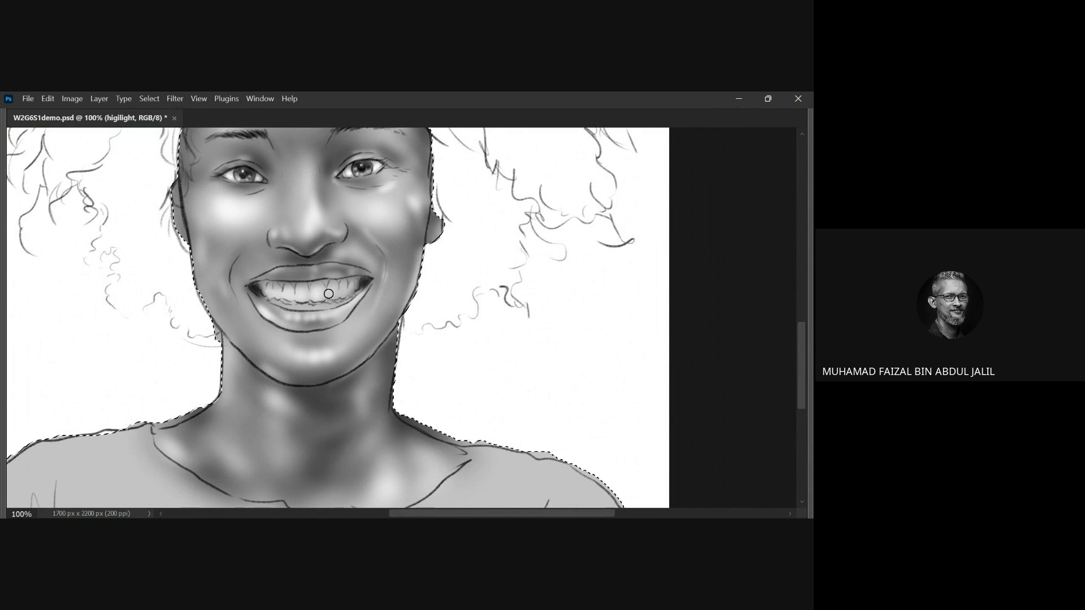
{"action": "key", "text": "bracketleft"}
{"action": "key", "text": "bracketleft"}
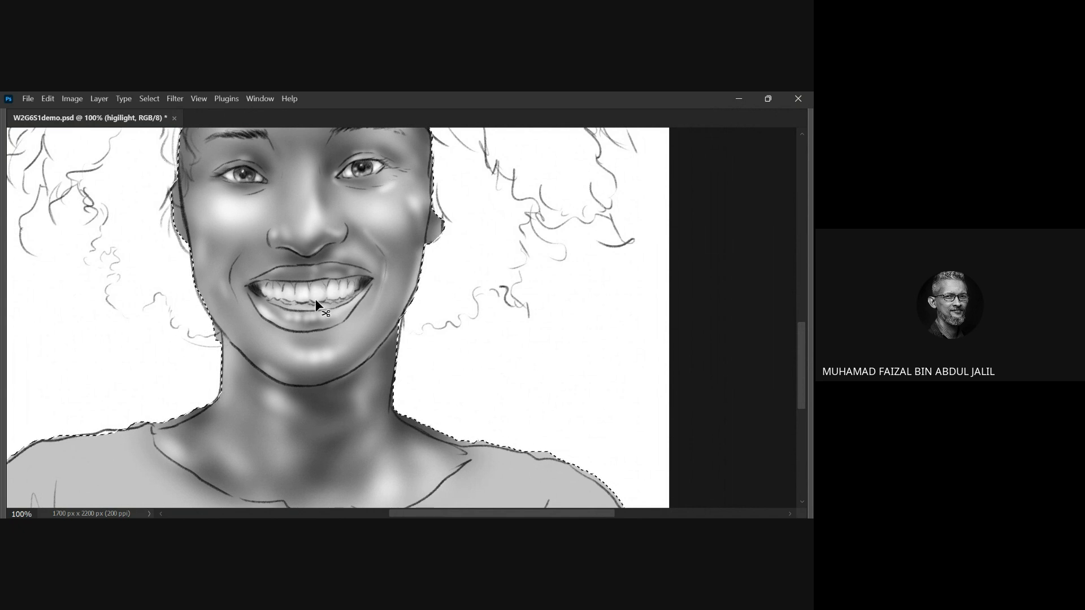
- Review the whole portrait against the reference photo and enlarge the brush to 50 px for broader areas
{"action": "key", "text": "ctrl+0"}
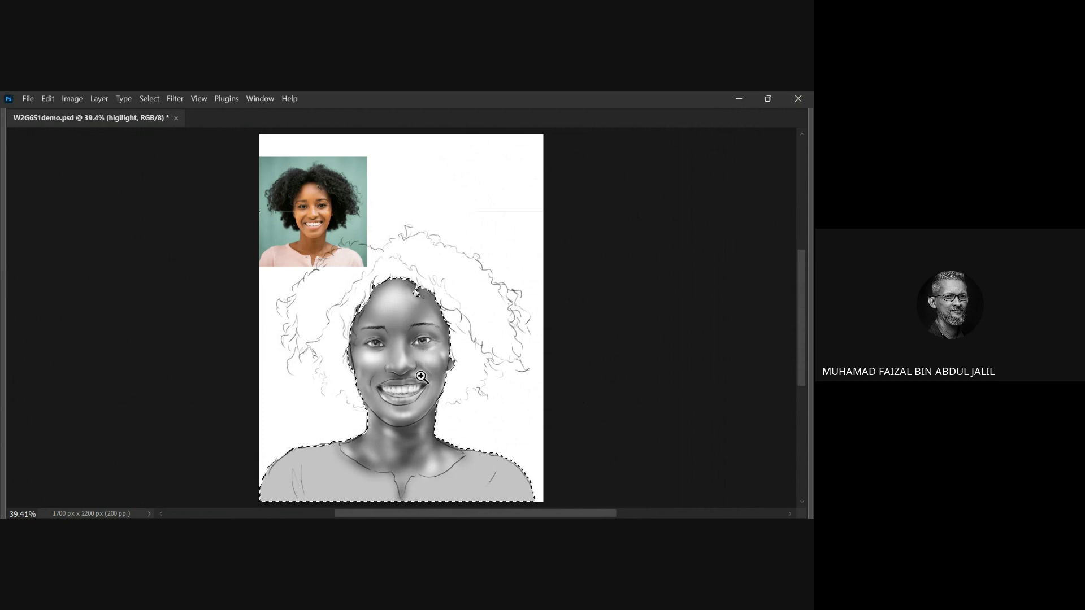
{"action": "key", "text": "ctrl+plus"}
{"action": "key", "text": "ctrl+plus"}
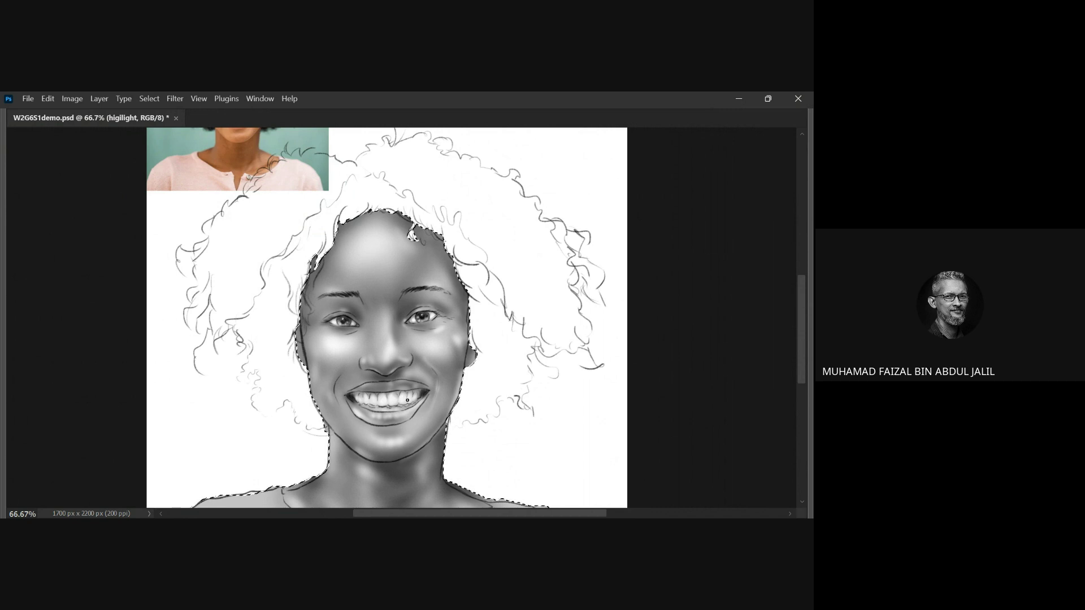
{"action": "key", "text": "ctrl+minus"}
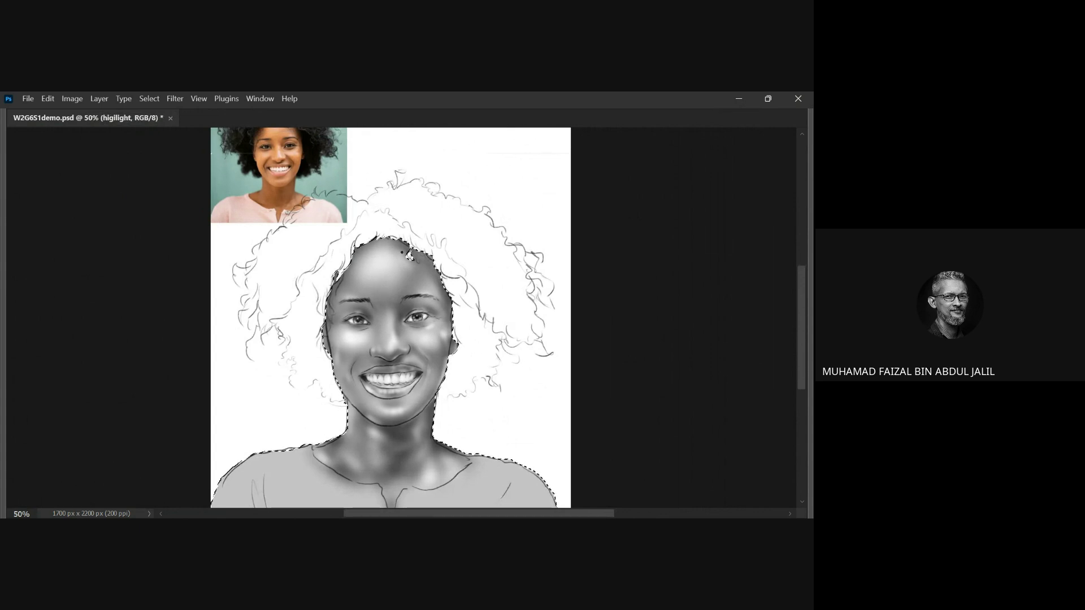
{"action": "key", "text": "bracketright"}
{"action": "key", "text": "bracketright"}
{"action": "key", "text": "bracketright"}
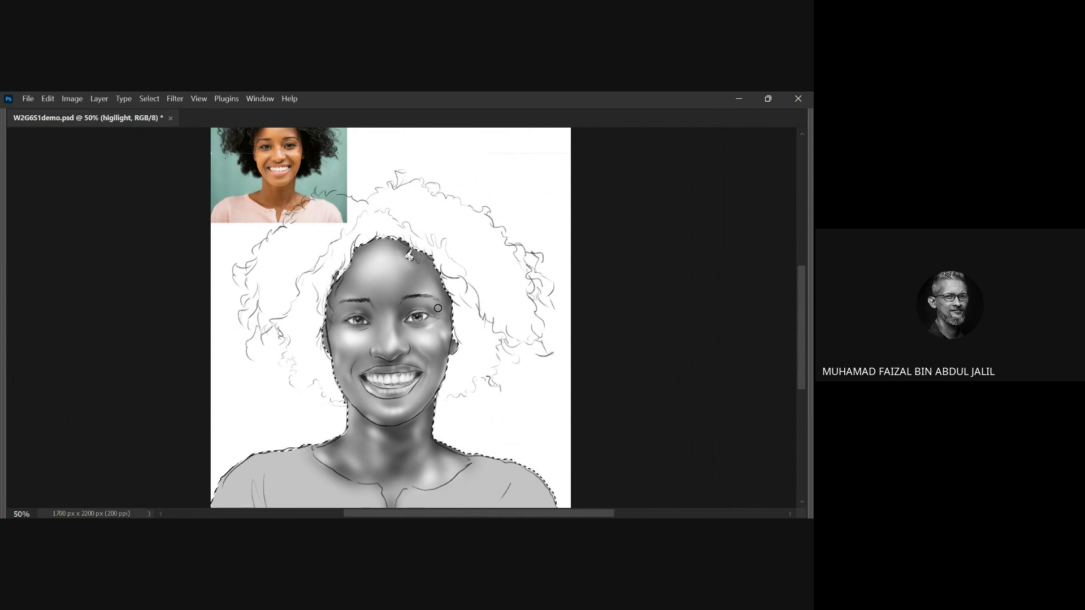
{"action": "left_click_drag", "start_coordinate": [392, 229], "coordinate": [405, 263]}
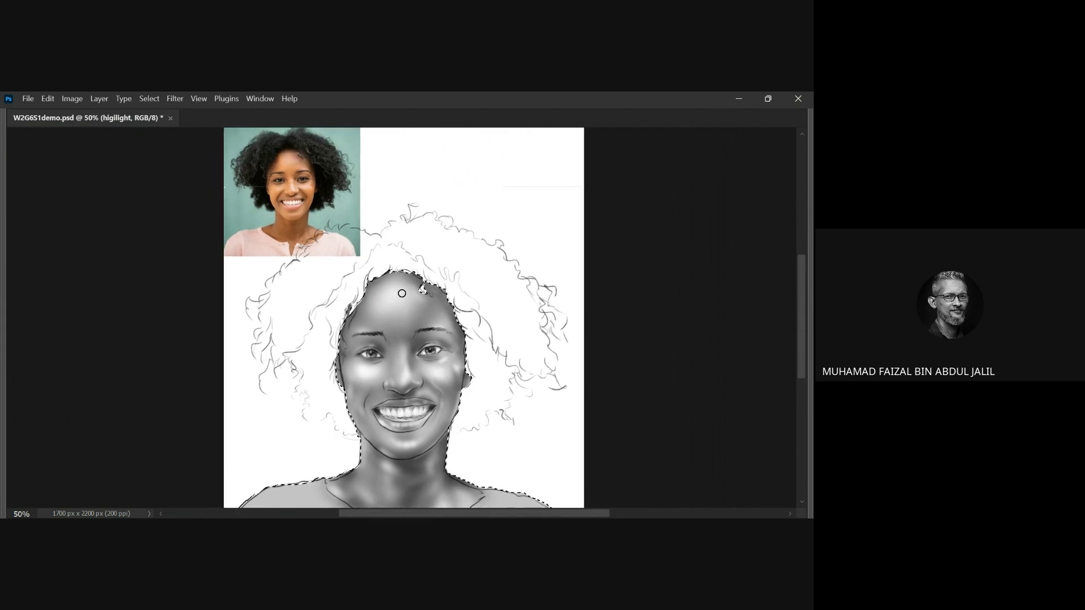
- Make the shades layer active and toggle its visibility off and on to check its effect on the face
{"action": "key", "text": "Tab"}
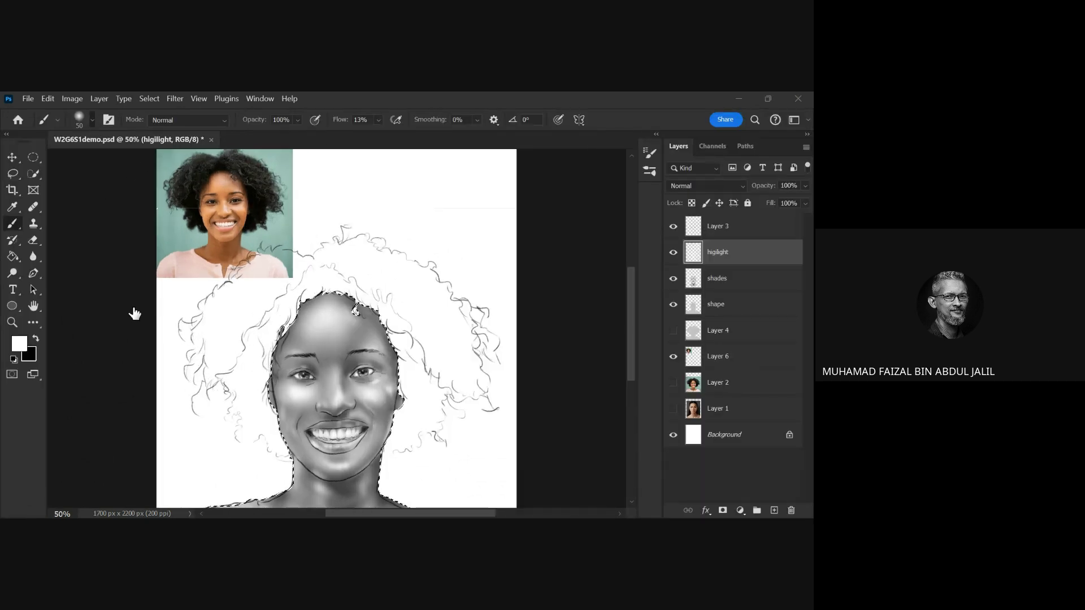
{"action": "left_click", "coordinate": [111, 404]}
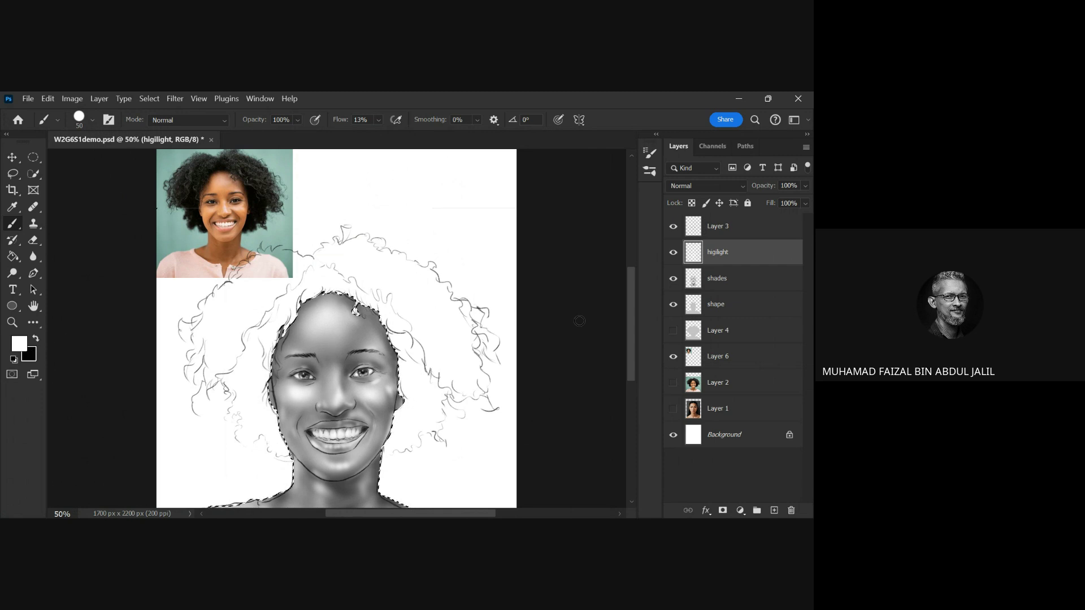
{"action": "left_click", "coordinate": [718, 280]}
{"action": "left_click", "coordinate": [673, 278]}
{"action": "left_click", "coordinate": [673, 278]}
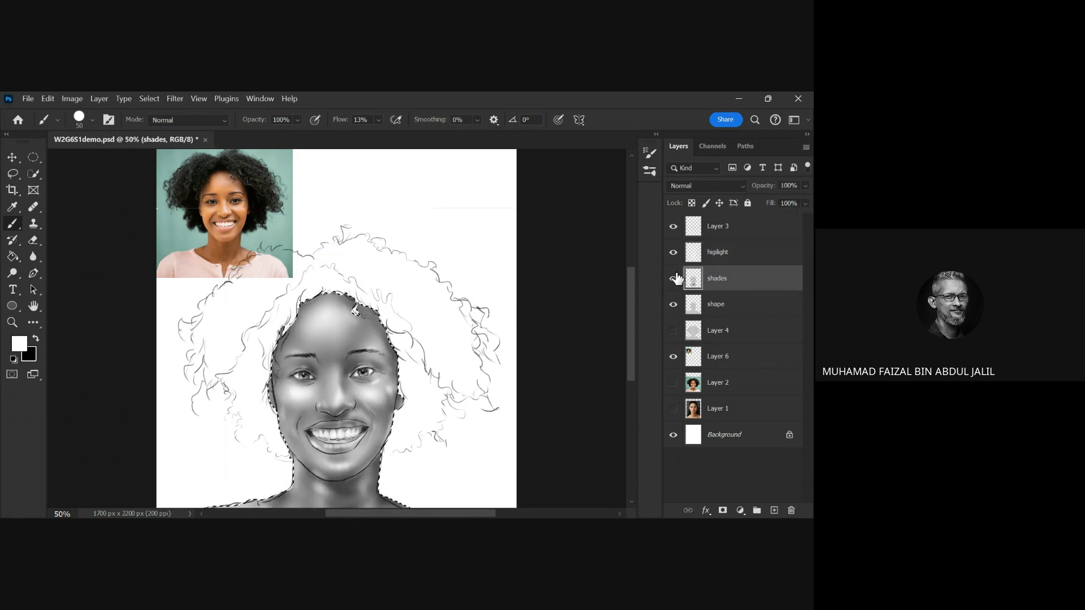
{"action": "left_click", "coordinate": [675, 278]}
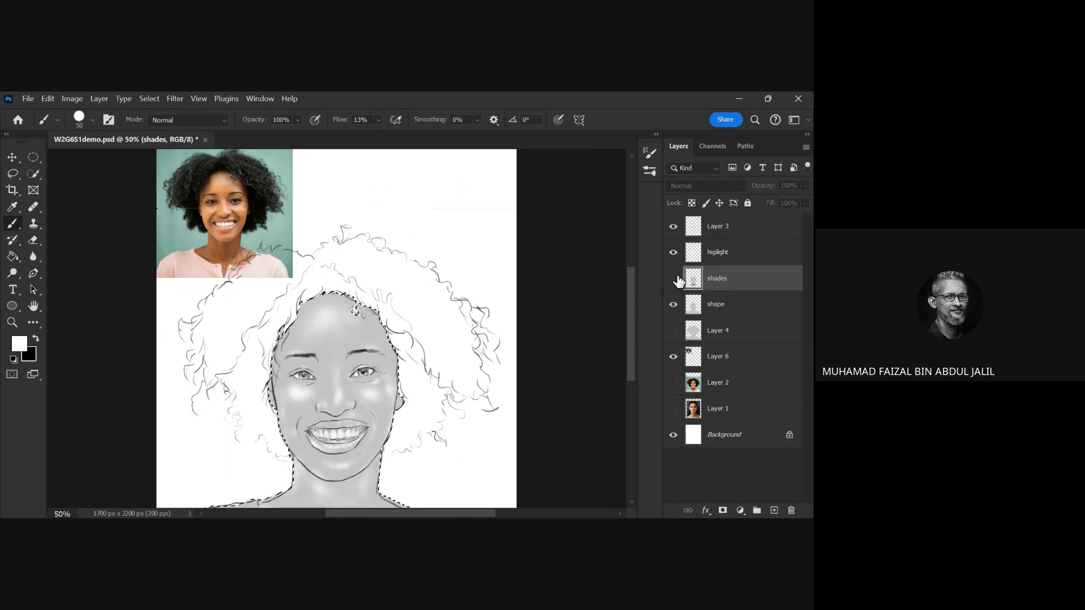
{"action": "left_click", "coordinate": [673, 278]}
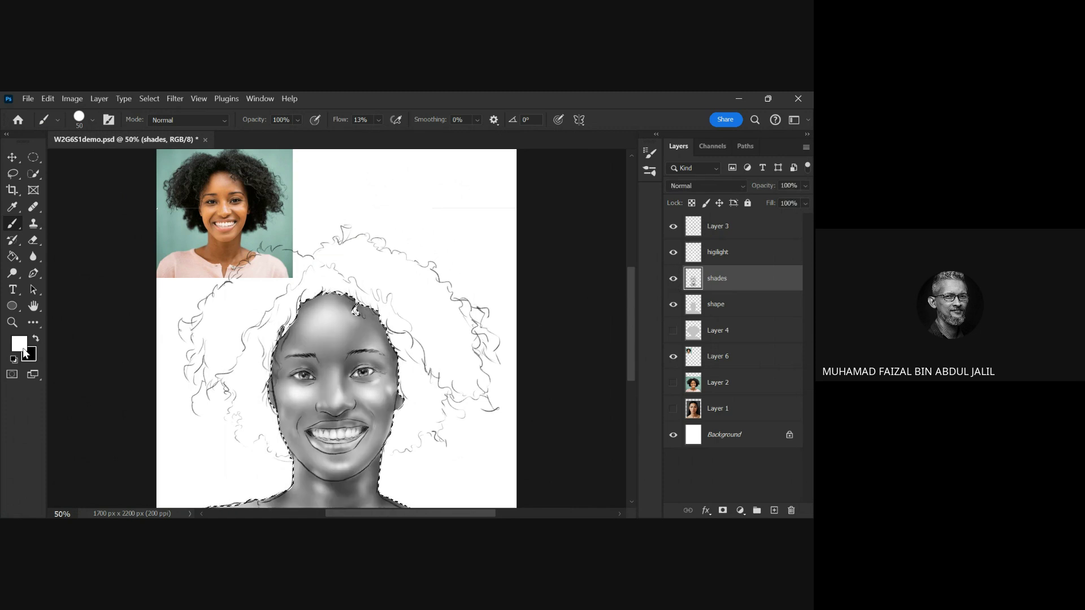
- Make black the painting colour and set the brush flow to 5% for soft shading on the face
{"action": "key", "text": "x"}
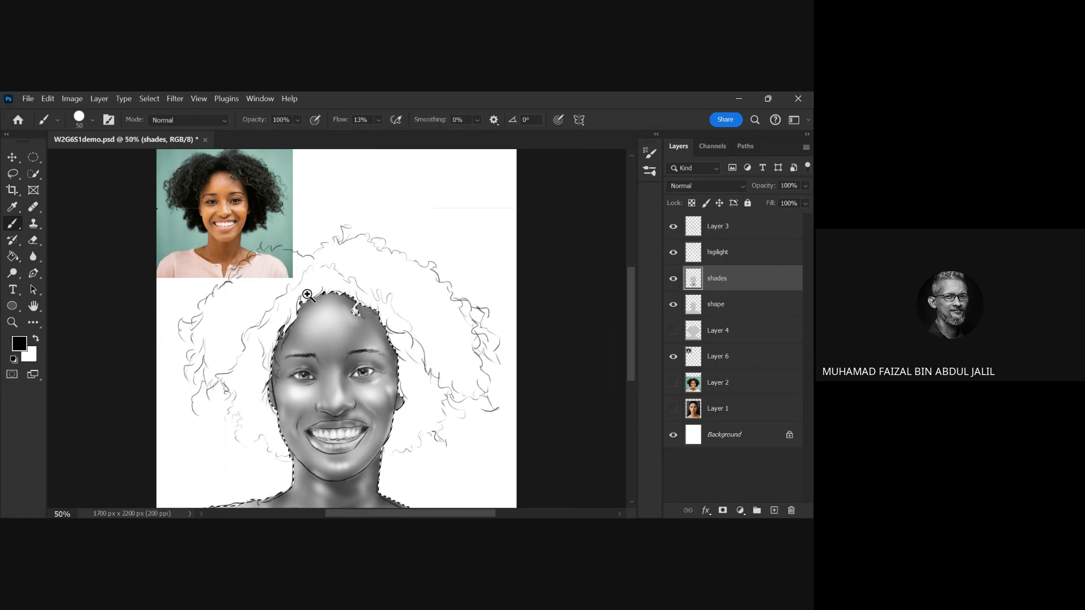
{"action": "scroll", "coordinate": [331, 356], "scroll_direction": "up", "scroll_amount": 1}
{"action": "left_click_drag", "start_coordinate": [307, 371], "coordinate": [312, 379]}
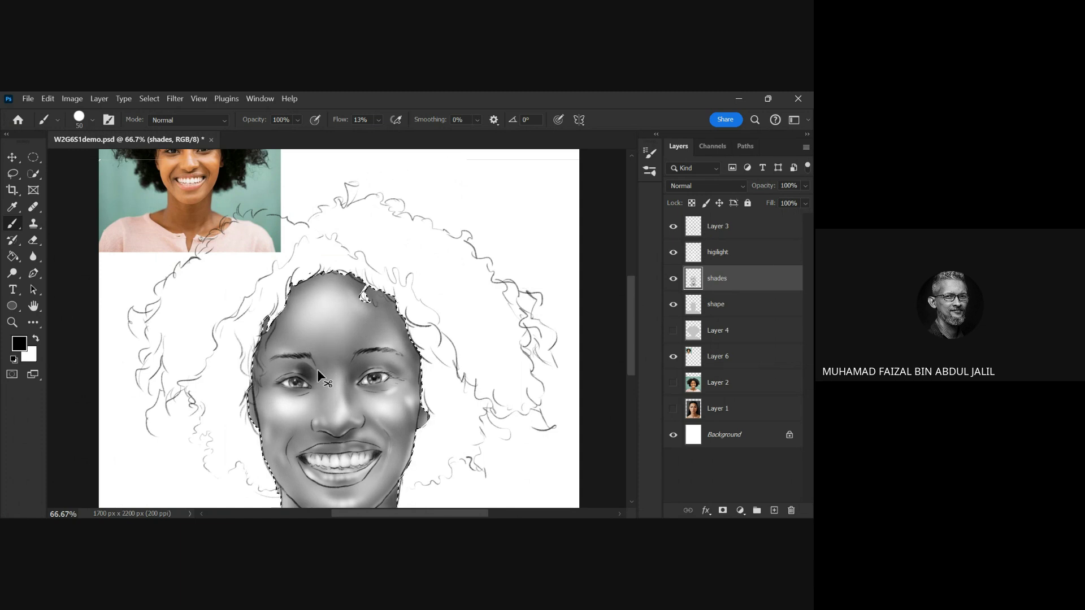
{"action": "left_click", "coordinate": [337, 120]}
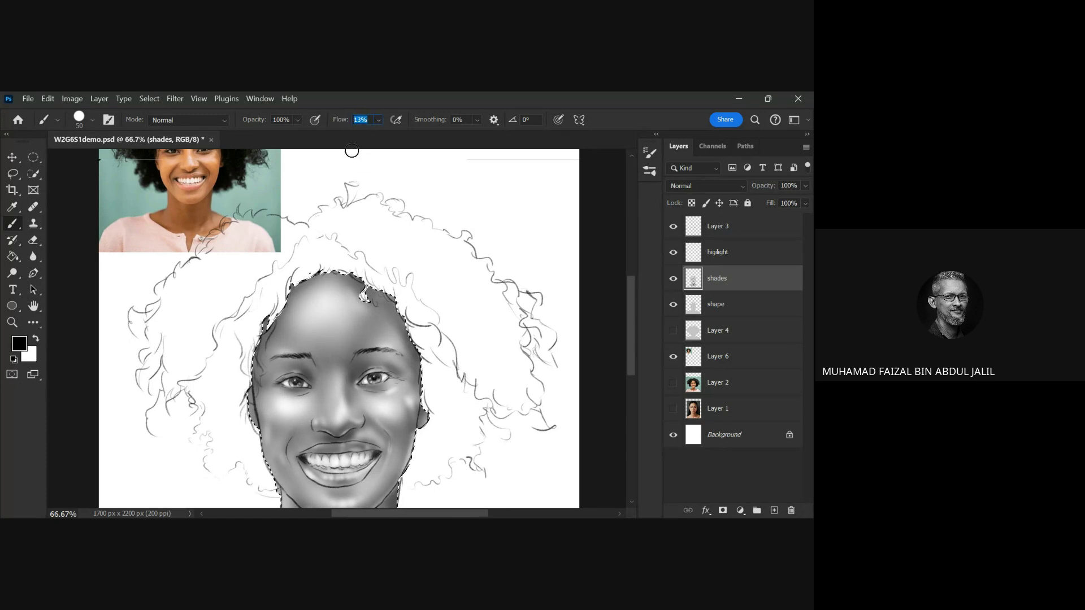
{"action": "type", "text": "5"}
{"action": "key", "text": "Return"}
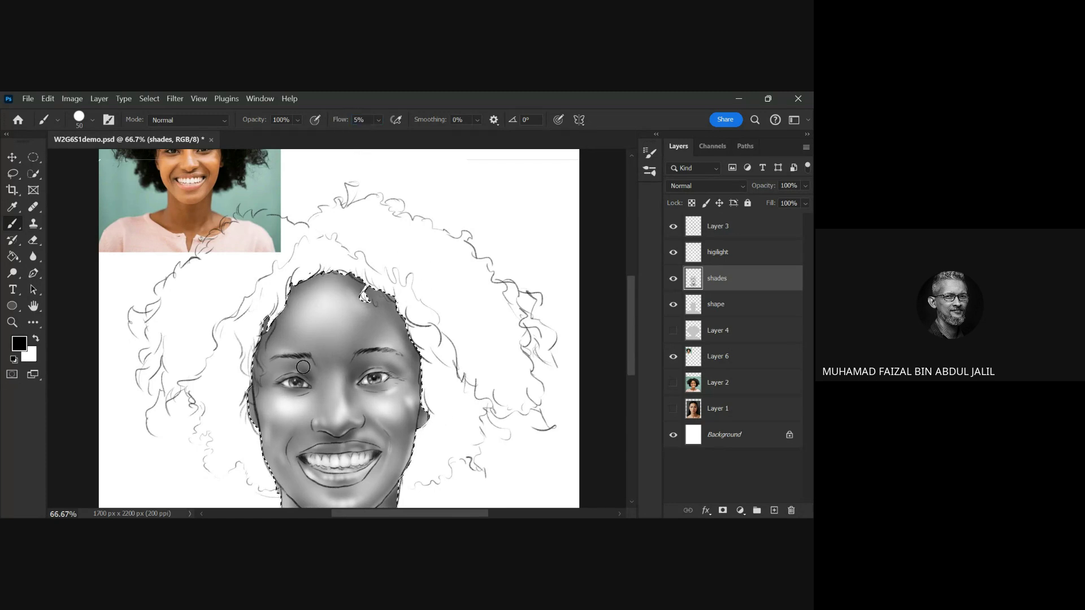
{"action": "left_click_drag", "start_coordinate": [331, 317], "coordinate": [389, 361]}
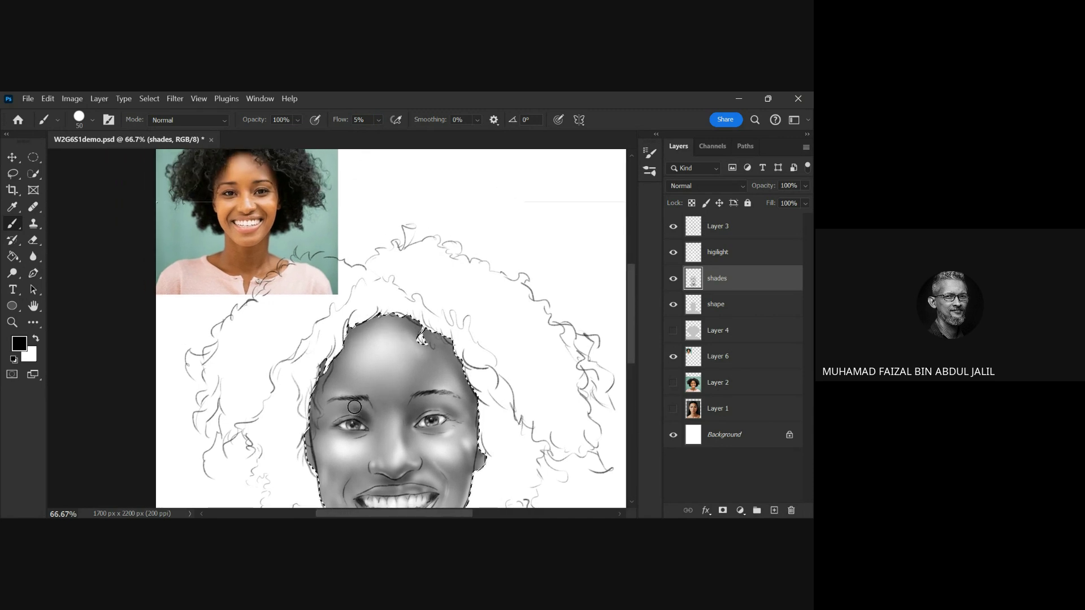
- Darken the inner eye areas and the sides of the nose with a 45 px black brush
{"action": "key", "text": "bracketleft"}
{"action": "key", "text": "bracketleft"}
{"action": "key", "text": "bracketleft"}
{"action": "key", "text": "bracketleft"}
{"action": "key", "text": "bracketleft"}
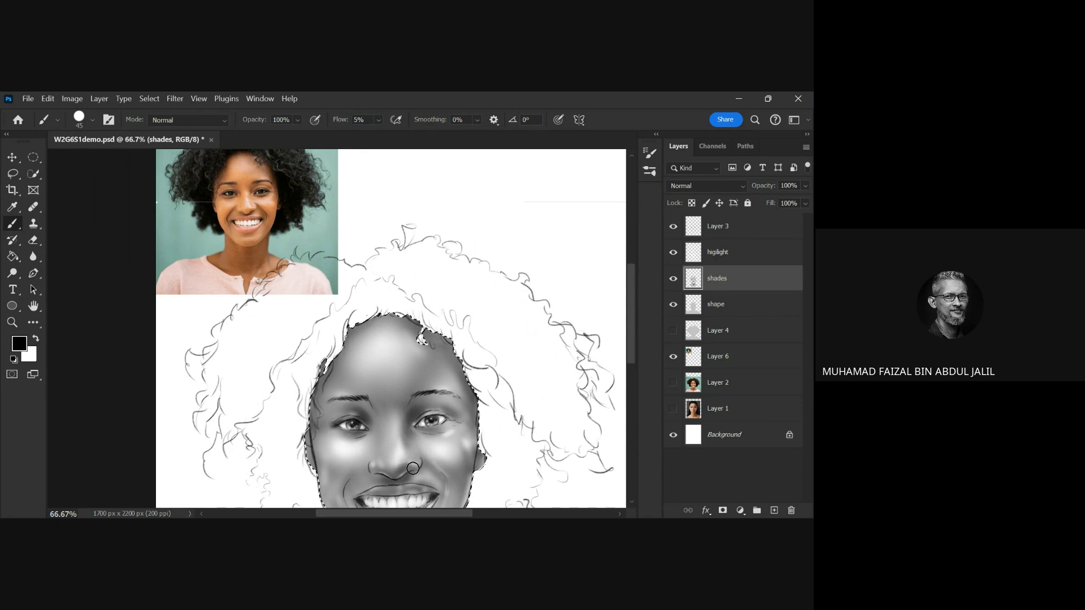
{"action": "mouse_move", "coordinate": [390, 483]}
{"action": "left_mouse_down"}
{"action": "mouse_move", "coordinate": [401, 478]}
{"action": "mouse_move", "coordinate": [367, 466]}
{"action": "mouse_move", "coordinate": [339, 496]}
{"action": "left_mouse_up"}
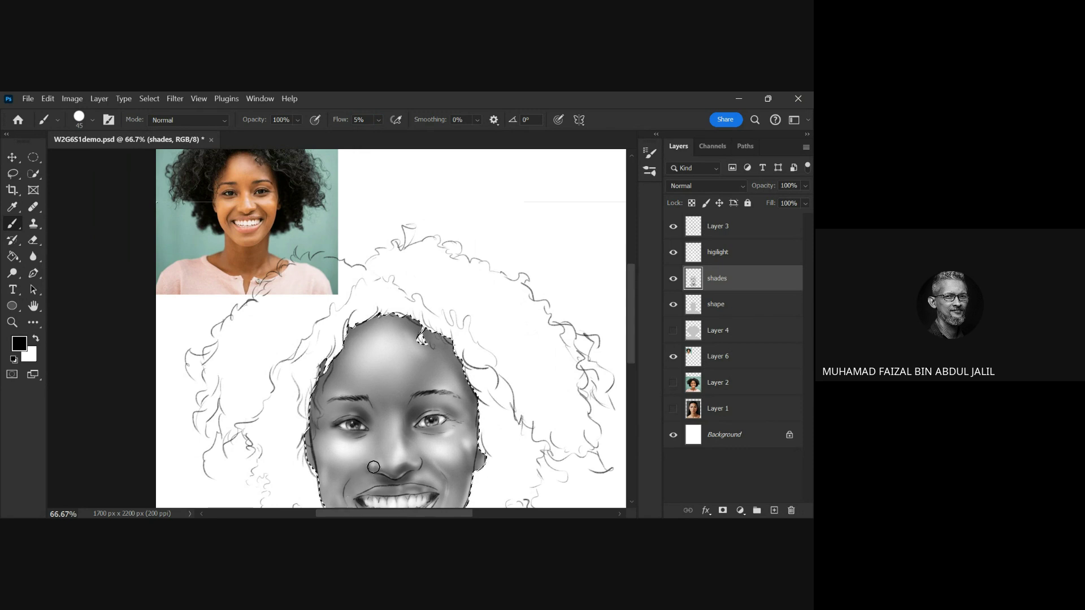
- Shade the smile fold between the nostril and the mouth corner with a 70 px brush
{"action": "key", "text": "bracketright"}
{"action": "key", "text": "bracketright"}
{"action": "key", "text": "bracketright"}
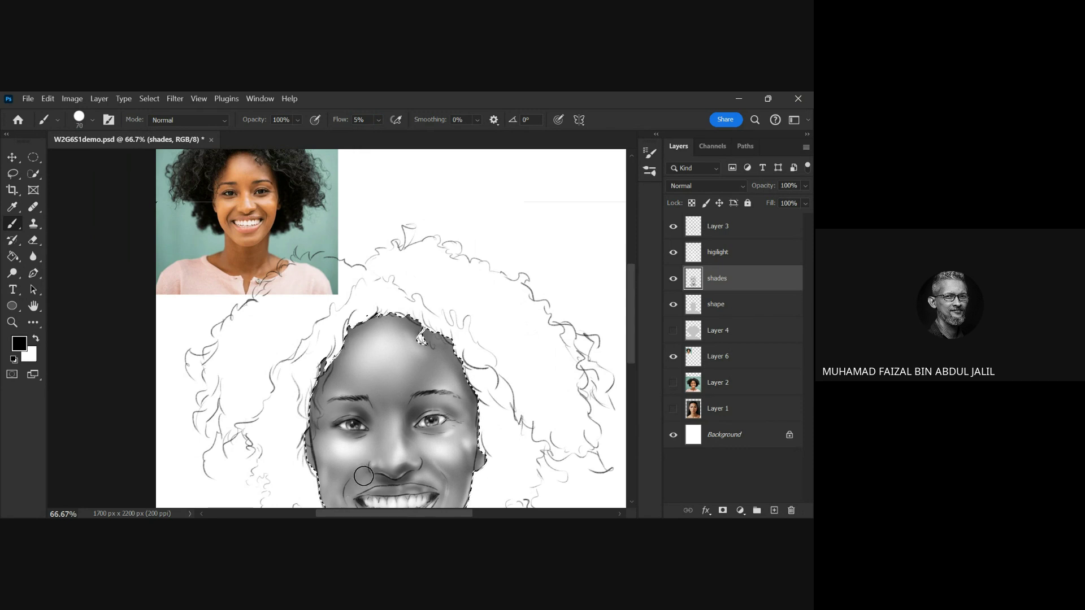
{"action": "left_click_drag", "start_coordinate": [363, 476], "coordinate": [348, 500]}
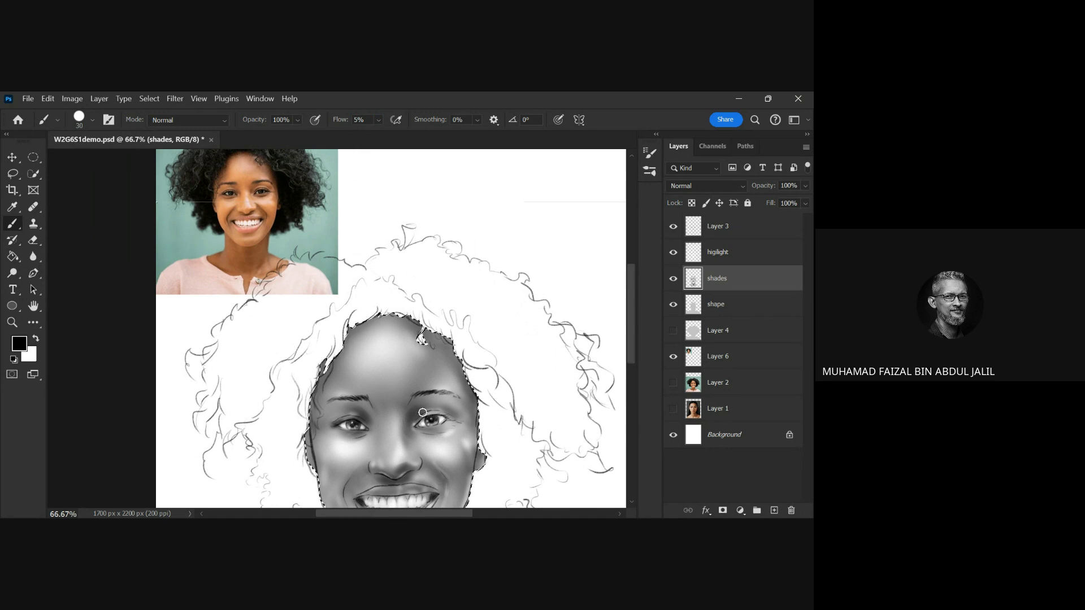
- Deepen the shading around the eyes and along the nose bridge, varying the brush between 20 and 45 px
{"action": "key", "text": "bracketright"}
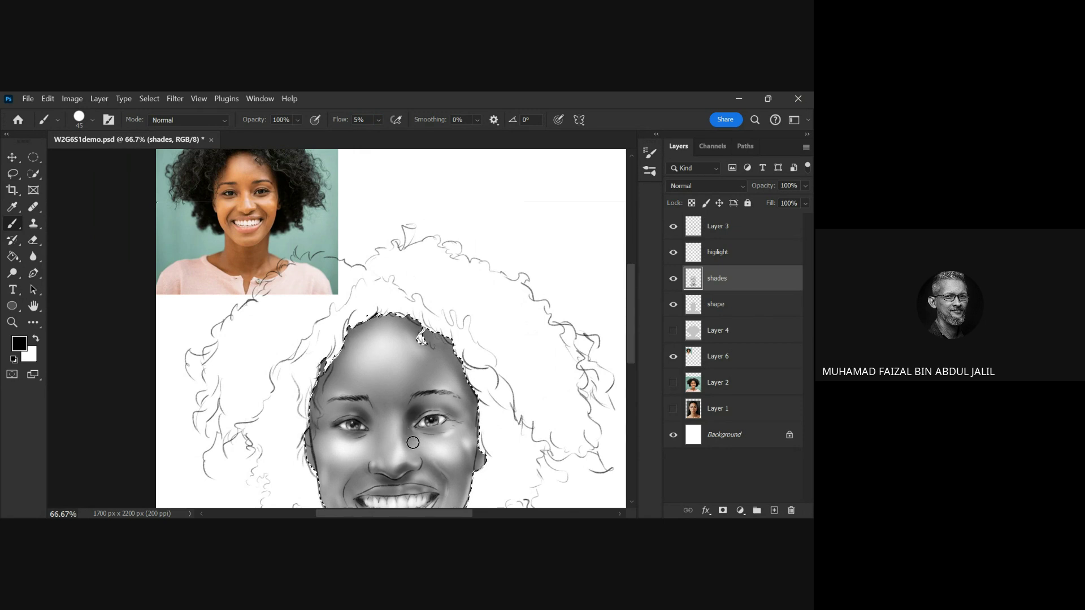
{"action": "key", "text": "bracketright"}
{"action": "key", "text": "bracketright"}
{"action": "key", "text": "bracketright"}
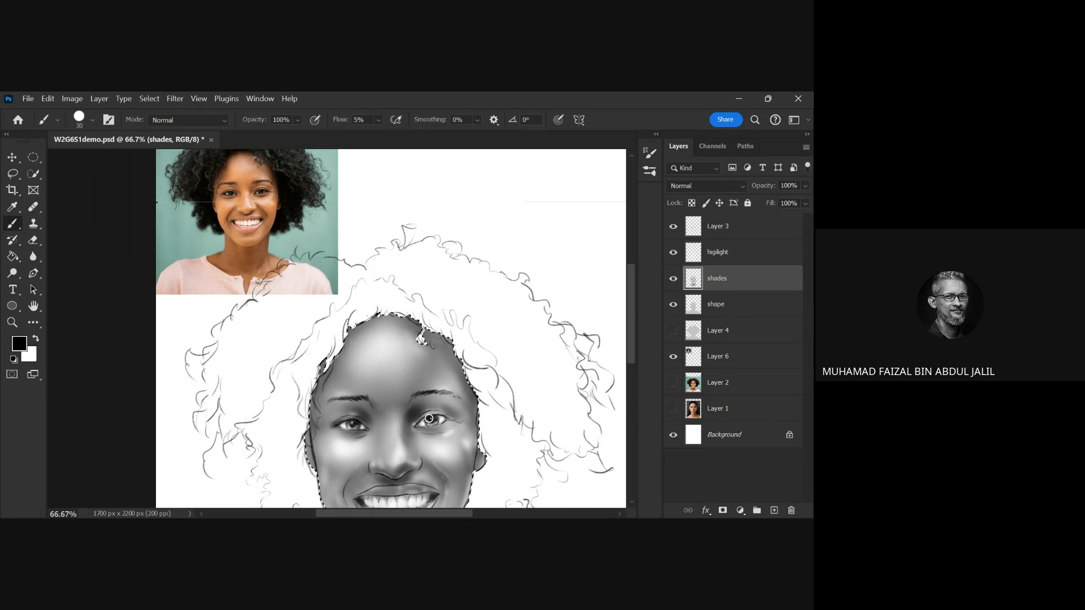
{"action": "key", "text": "bracketleft"}
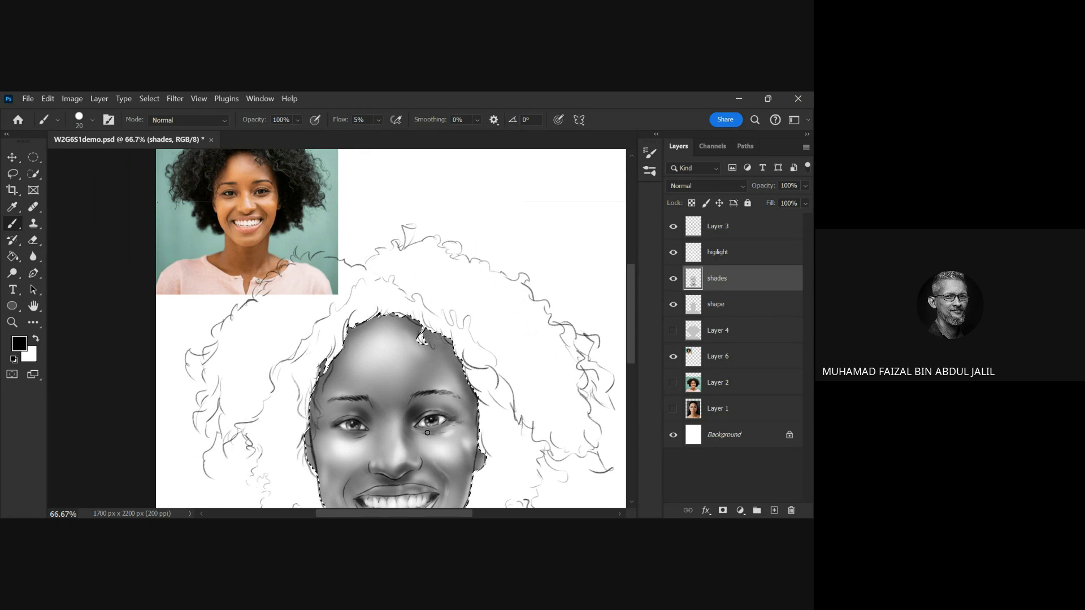
{"action": "key", "text": "bracketright"}
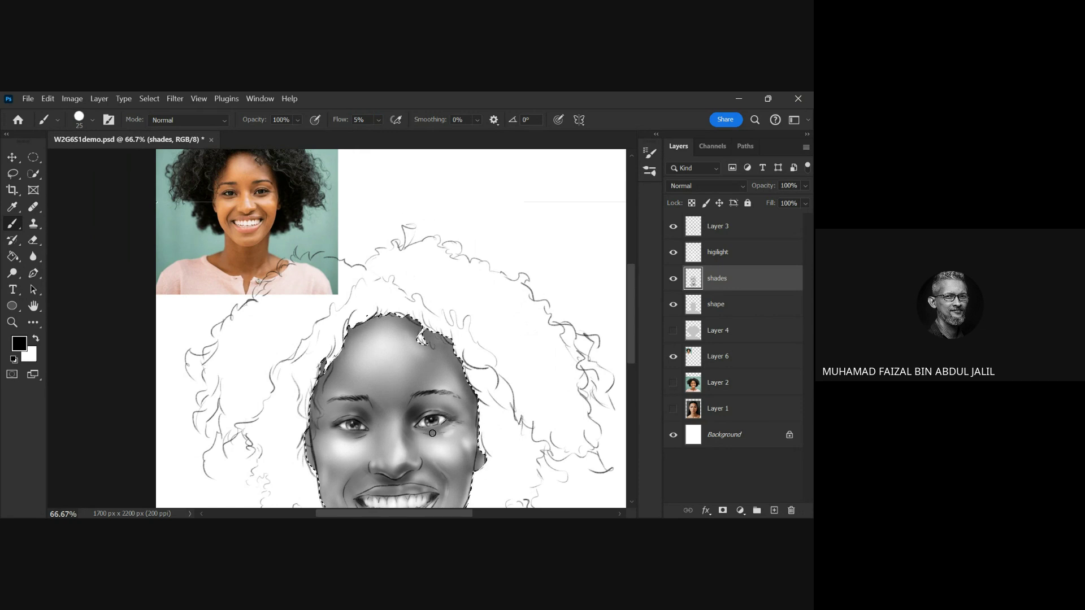
{"action": "scroll", "coordinate": [452, 429], "scroll_direction": "down", "scroll_amount": 1}
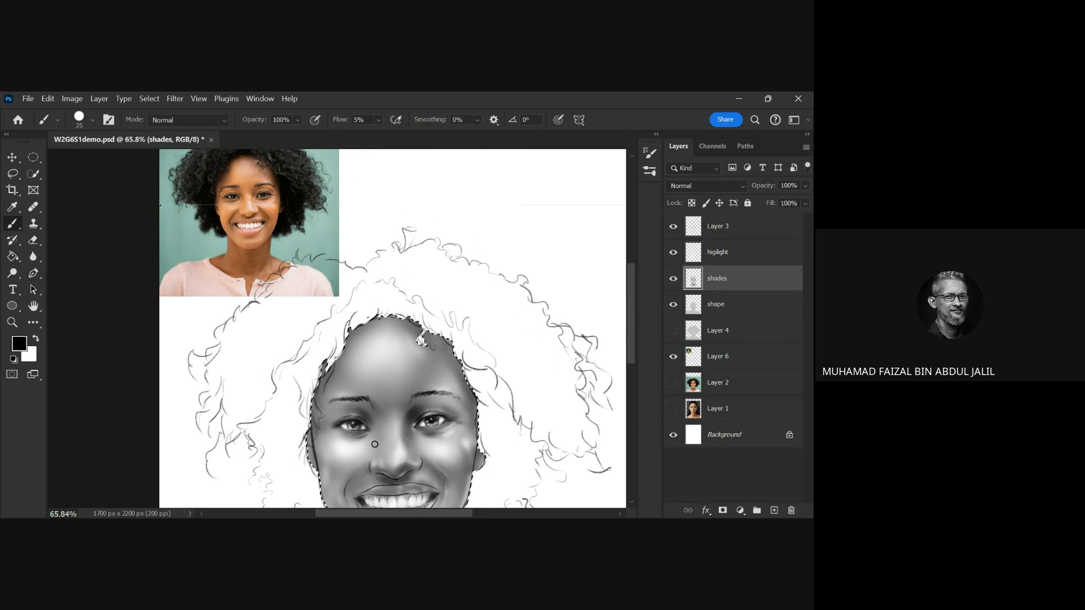
- Darken the lower lash line of the left-hand eye out to its outer corner with a fine 9 px brush
{"action": "key", "text": "ctrl+space"}
{"action": "left_click_drag", "start_coordinate": [361, 431], "coordinate": [361, 431]}
{"action": "mouse_move", "coordinate": [253, 397]}
{"action": "left_mouse_down"}
{"action": "mouse_move", "coordinate": [305, 380]}
{"action": "mouse_move", "coordinate": [388, 406]}
{"action": "mouse_move", "coordinate": [412, 436]}
{"action": "mouse_move", "coordinate": [353, 425]}
{"action": "left_mouse_up"}
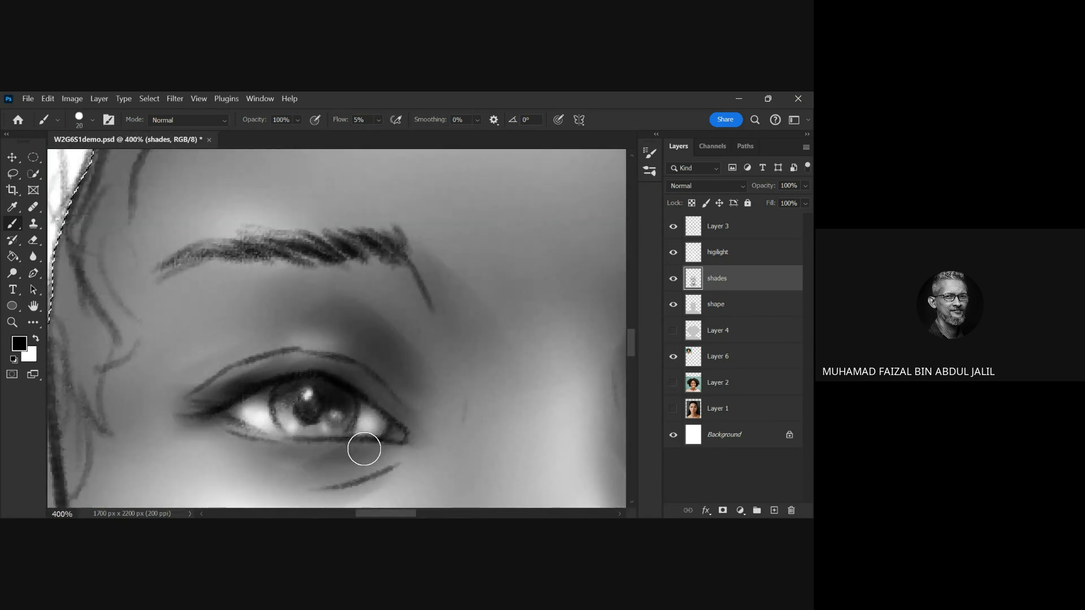
{"action": "key", "text": "bracketleft"}
{"action": "key", "text": "bracketleft"}
{"action": "key", "text": "bracketleft"}
{"action": "key", "text": "bracketleft"}
{"action": "mouse_move", "coordinate": [259, 443]}
{"action": "left_mouse_down"}
{"action": "mouse_move", "coordinate": [324, 443]}
{"action": "mouse_move", "coordinate": [248, 438]}
{"action": "mouse_move", "coordinate": [236, 427]}
{"action": "left_mouse_up"}
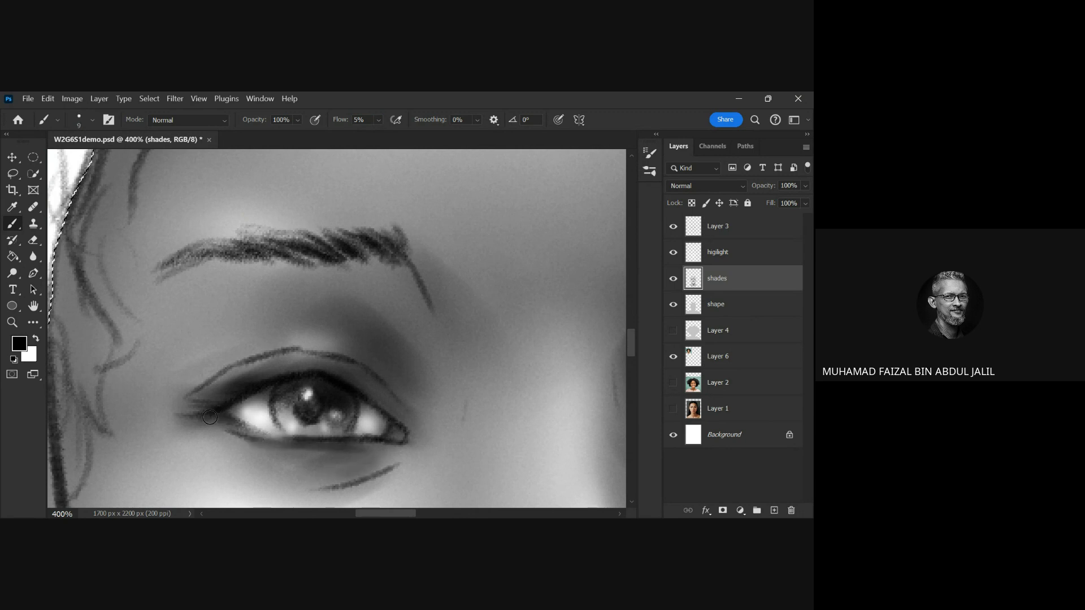
- Shade near the inner eye corner and along the side of the face by the ear, enlarging the brush to 30 px
{"action": "key", "text": "ctrl+minus"}
{"action": "key", "text": "ctrl+minus"}
{"action": "key", "text": "ctrl+minus"}
{"action": "key", "text": "ctrl+minus"}
{"action": "key", "text": "ctrl+minus"}
{"action": "key", "text": "ctrl+minus"}
{"action": "key", "text": "ctrl+minus"}
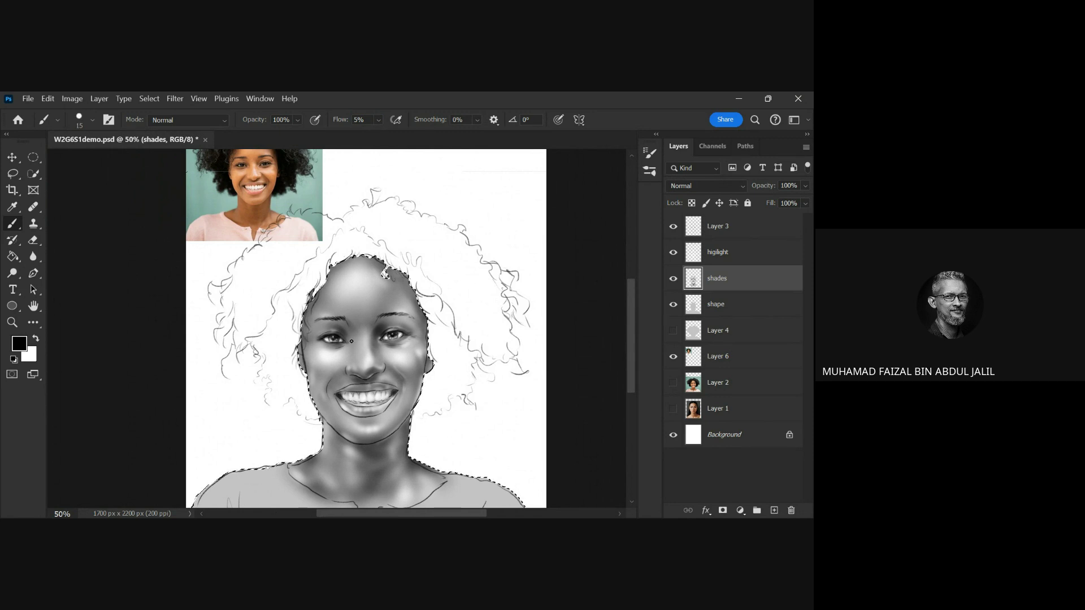
{"action": "key", "text": "bracketright"}
{"action": "key", "text": "bracketright"}
{"action": "key", "text": "bracketright"}
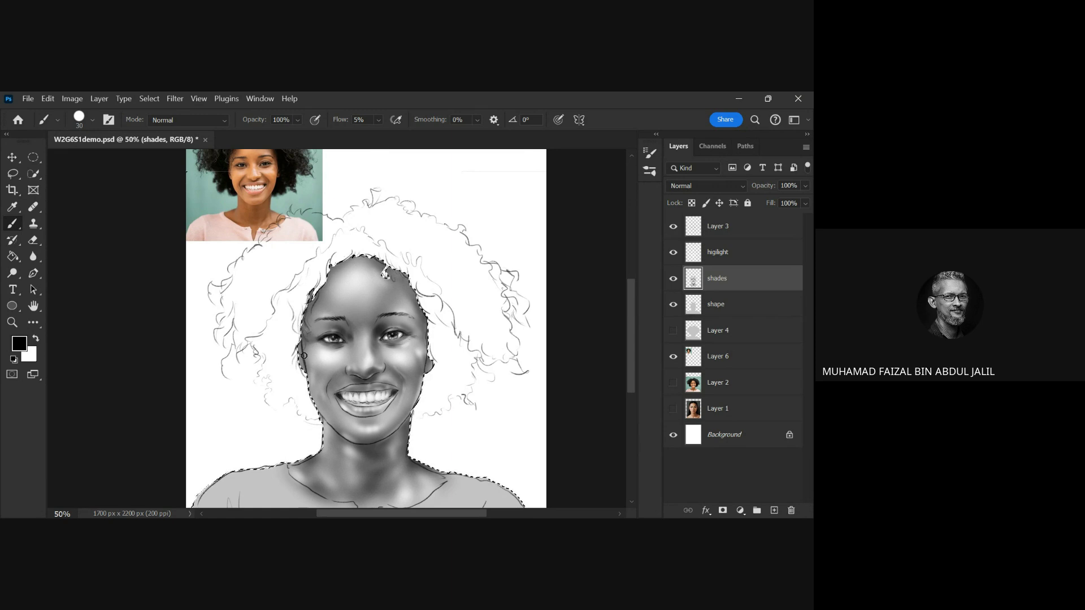
- Darken the lips, the mouth corners and the underside of the nose with a 25 to 35 px brush
{"action": "key", "text": "bracketright"}
{"action": "key", "text": "bracketright"}
{"action": "key", "text": "bracketright"}
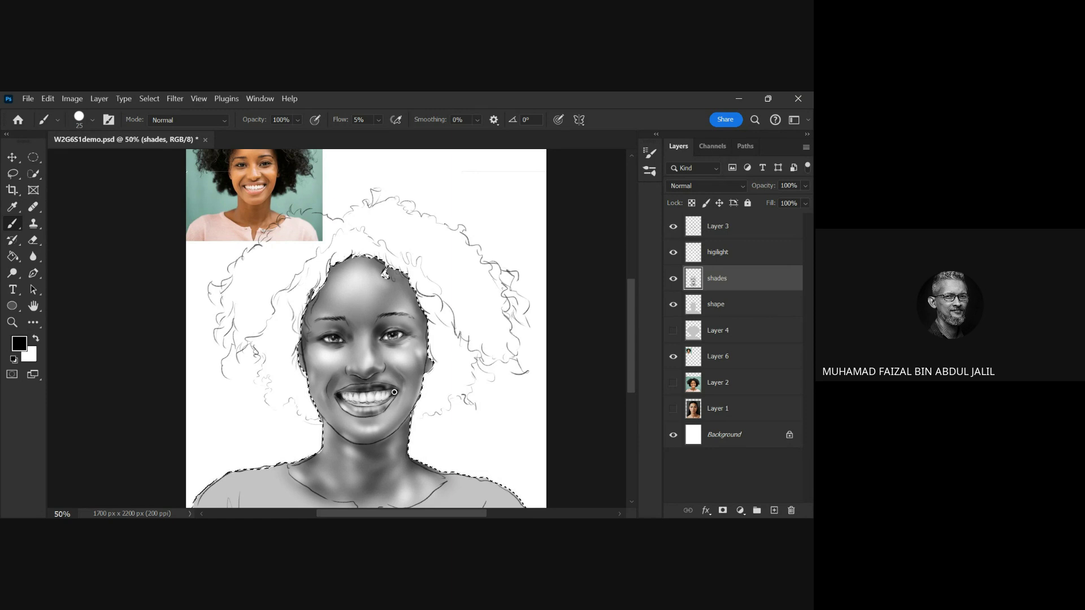
{"action": "key", "text": "bracketright"}
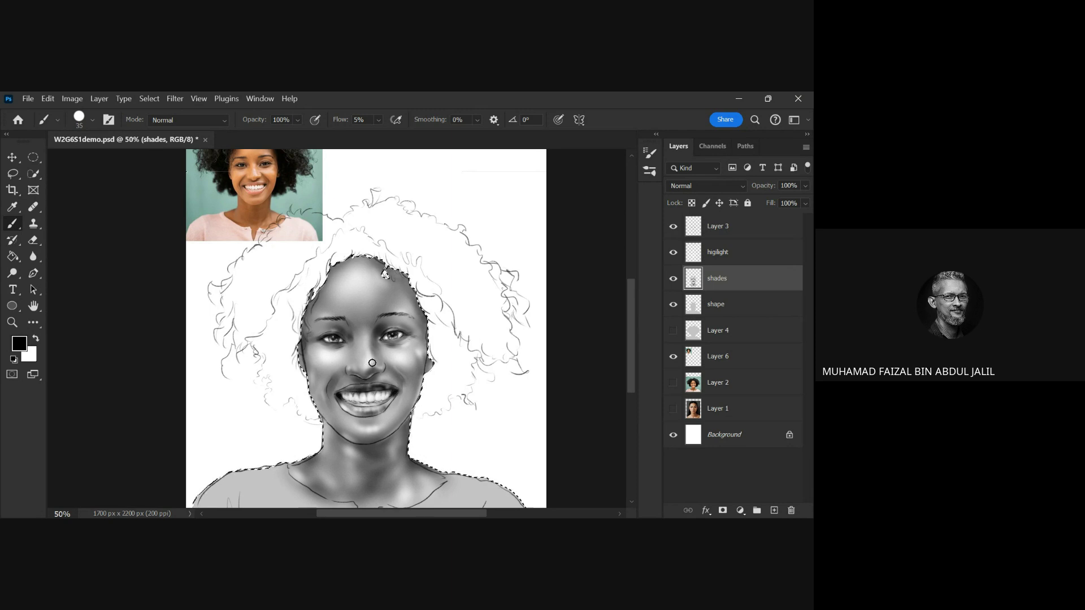
{"action": "key", "text": "bracketleft"}
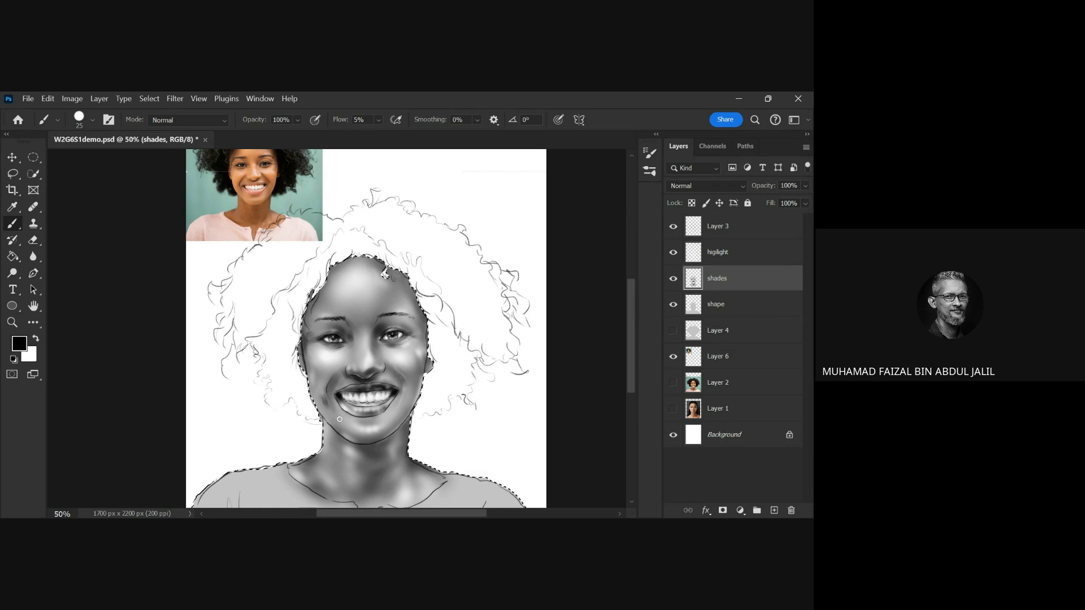
{"action": "key", "text": "bracketright"}
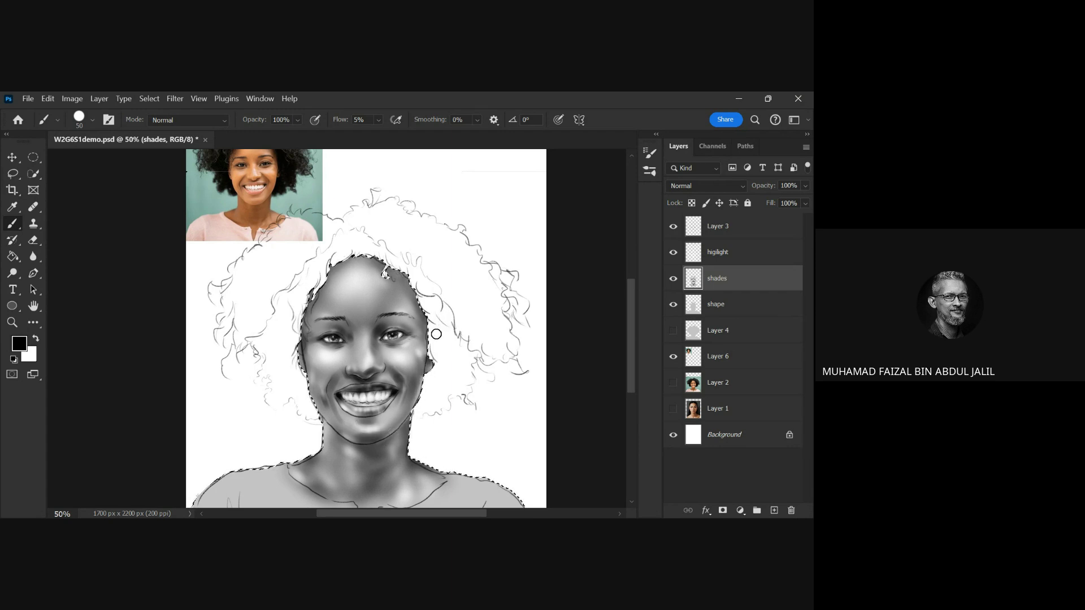
- Deepen the shading along the hairline, ears and outer edges of the face with a 35 to 60 px brush
{"action": "key", "text": "bracketleft"}
{"action": "key", "text": "bracketright"}
{"action": "key", "text": "bracketright"}
{"action": "key", "text": "bracketright"}
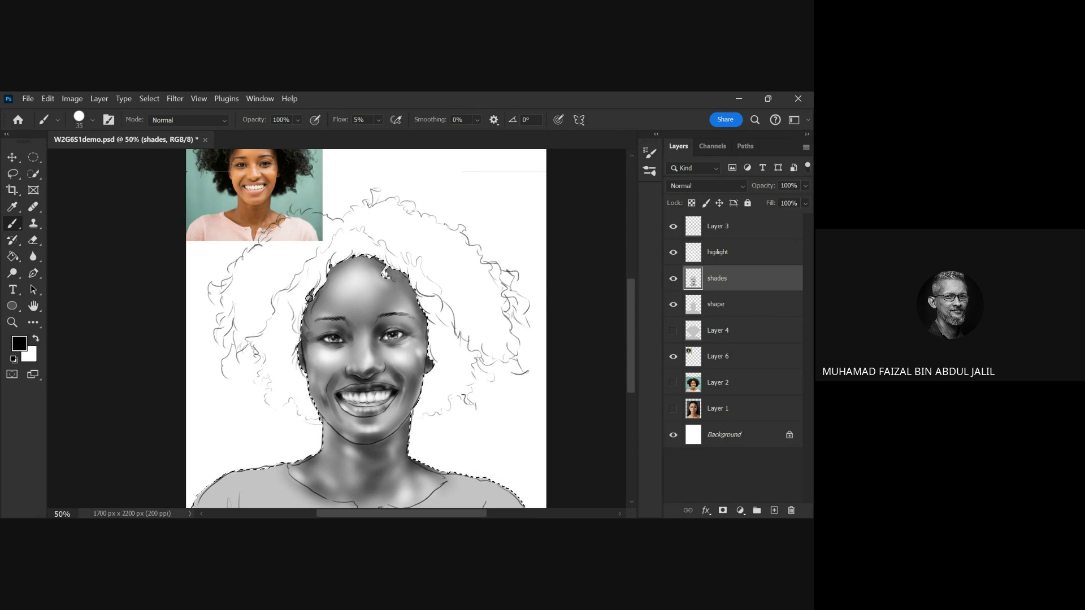
{"action": "mouse_move", "coordinate": [309, 307]}
{"action": "left_mouse_down"}
{"action": "mouse_move", "coordinate": [425, 270]}
{"action": "mouse_move", "coordinate": [414, 304]}
{"action": "mouse_move", "coordinate": [434, 339]}
{"action": "mouse_move", "coordinate": [421, 347]}
{"action": "mouse_move", "coordinate": [403, 467]}
{"action": "left_mouse_up"}
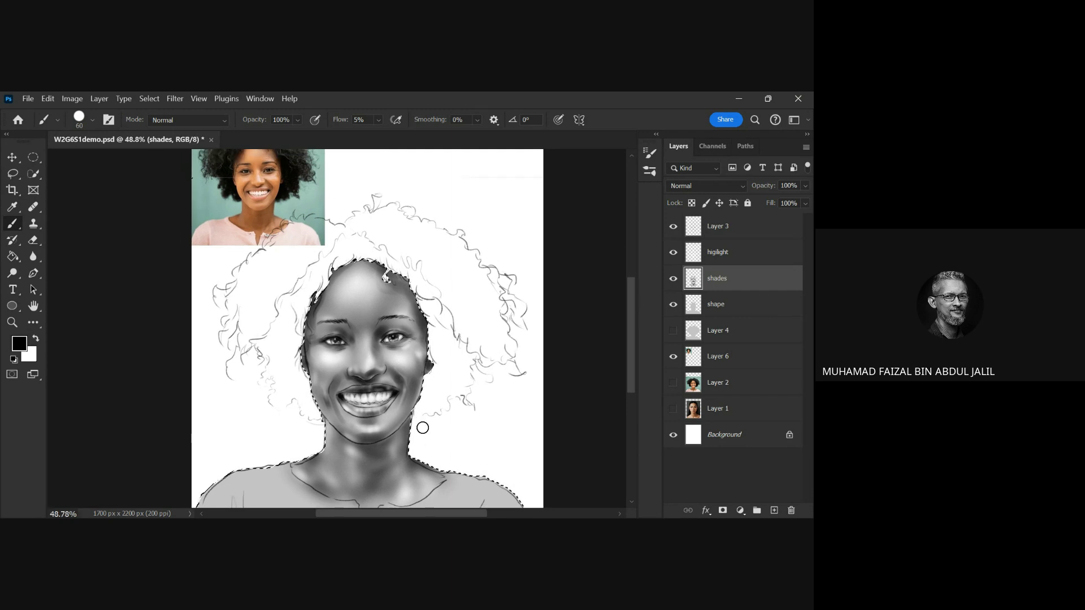
{"action": "scroll", "coordinate": [432, 392], "scroll_direction": "down", "scroll_amount": 3, "text": "alt"}
{"action": "scroll", "coordinate": [436, 387], "scroll_direction": "down", "scroll_amount": 1}
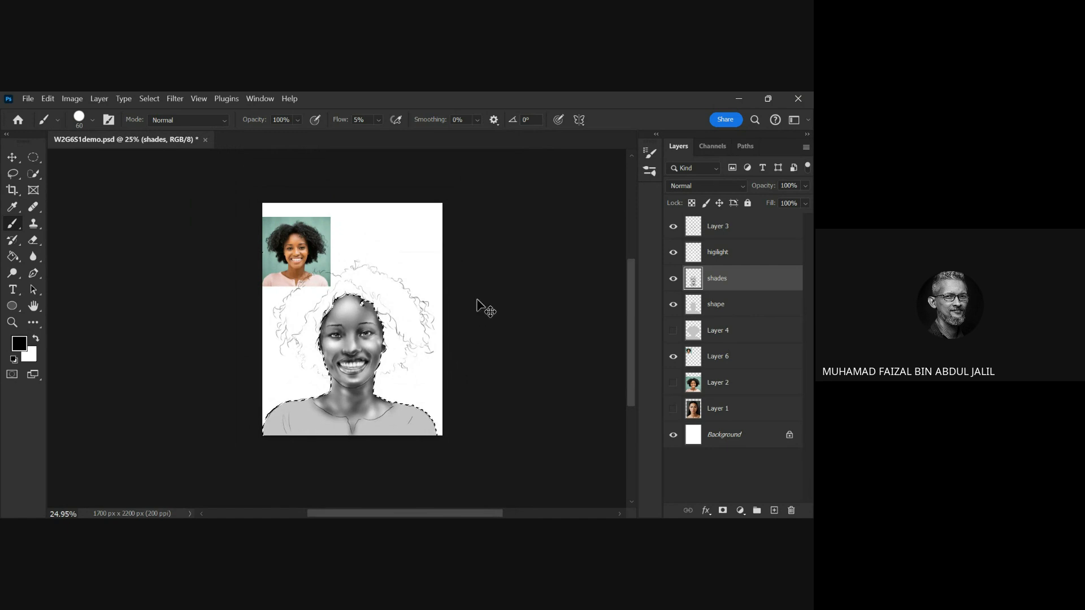
- Darken the neck below the chin and down to the collar with the 60 px black brush
{"action": "key", "text": "ctrl+plus"}
{"action": "key", "text": "ctrl+plus"}
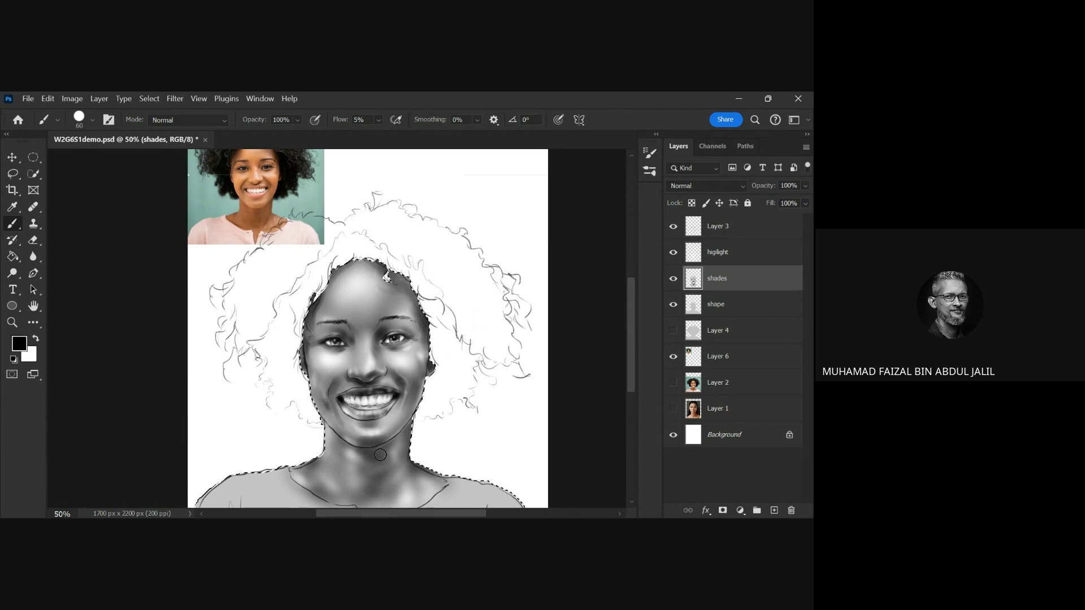
{"action": "mouse_move", "coordinate": [352, 463]}
{"action": "left_mouse_down"}
{"action": "mouse_move", "coordinate": [389, 466]}
{"action": "mouse_move", "coordinate": [347, 482]}
{"action": "mouse_move", "coordinate": [375, 491]}
{"action": "mouse_move", "coordinate": [330, 491]}
{"action": "left_mouse_up"}
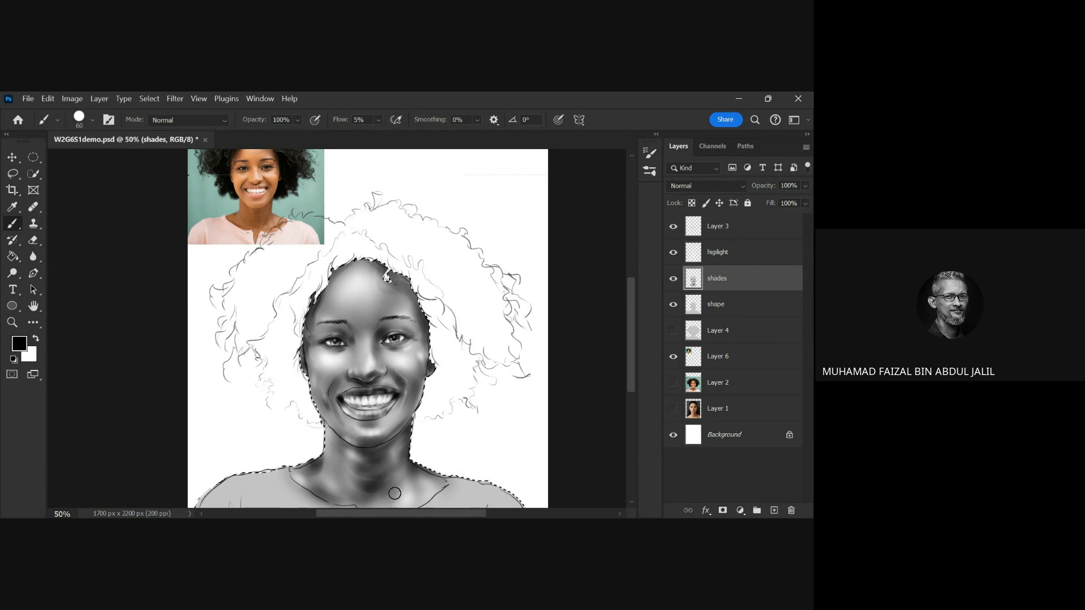
{"action": "key", "text": "ctrl+minus"}
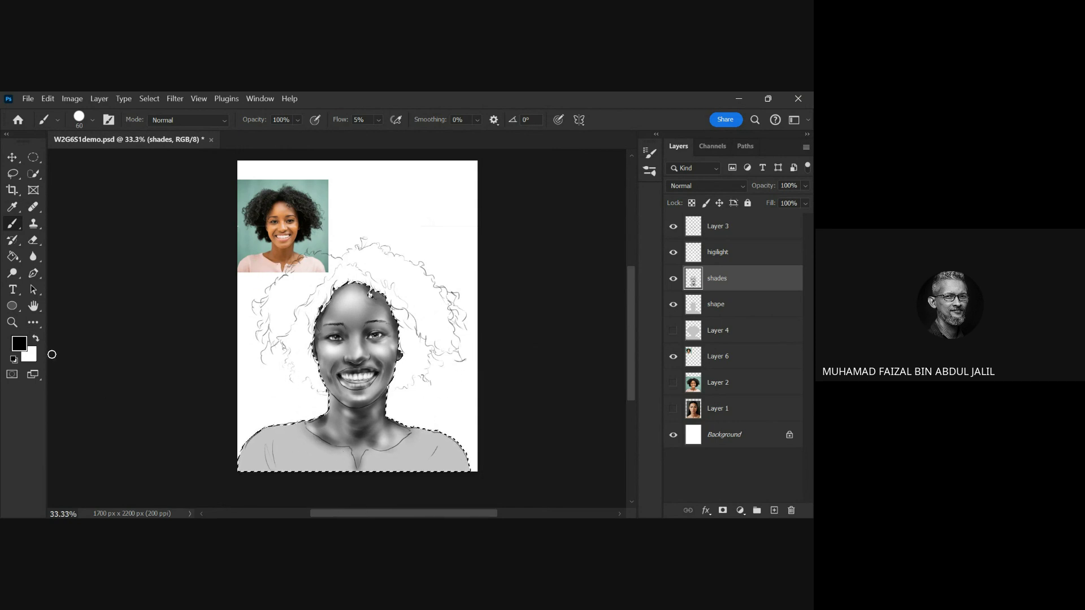
- Lighten the blouse with a 200 px white brush, shade its folds with a 100 px black brush, and clear the selection
{"action": "left_click", "coordinate": [34, 338]}
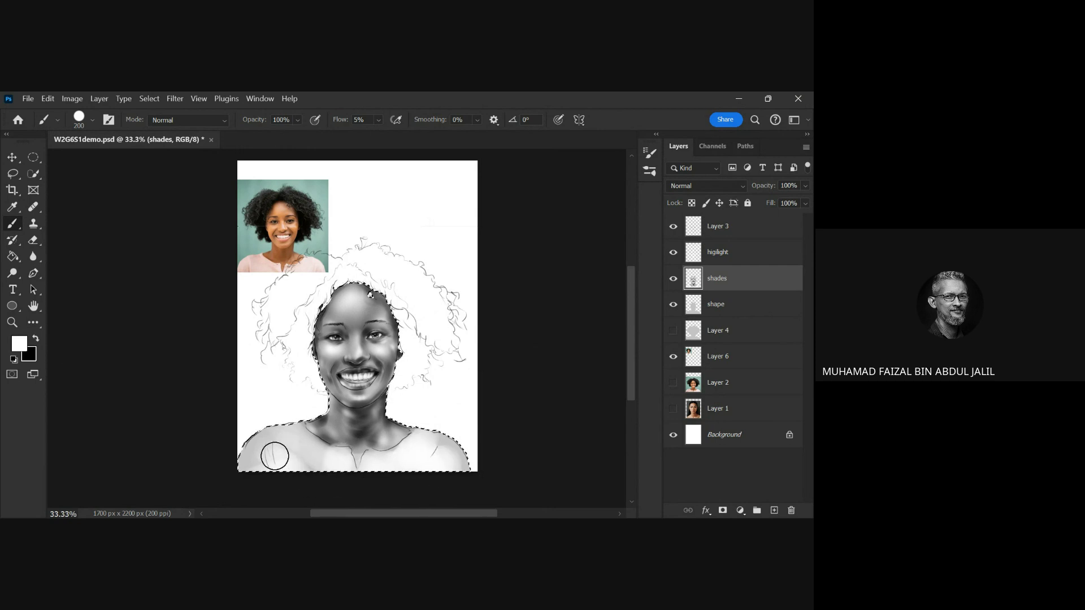
{"action": "left_click", "coordinate": [33, 339]}
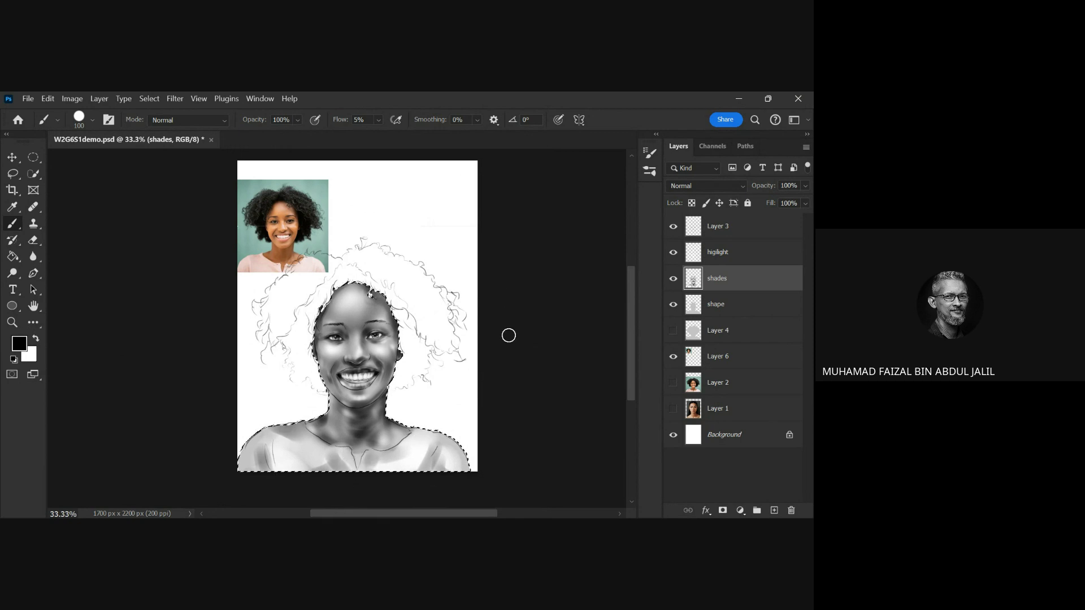
{"action": "key", "text": "ctrl+d"}
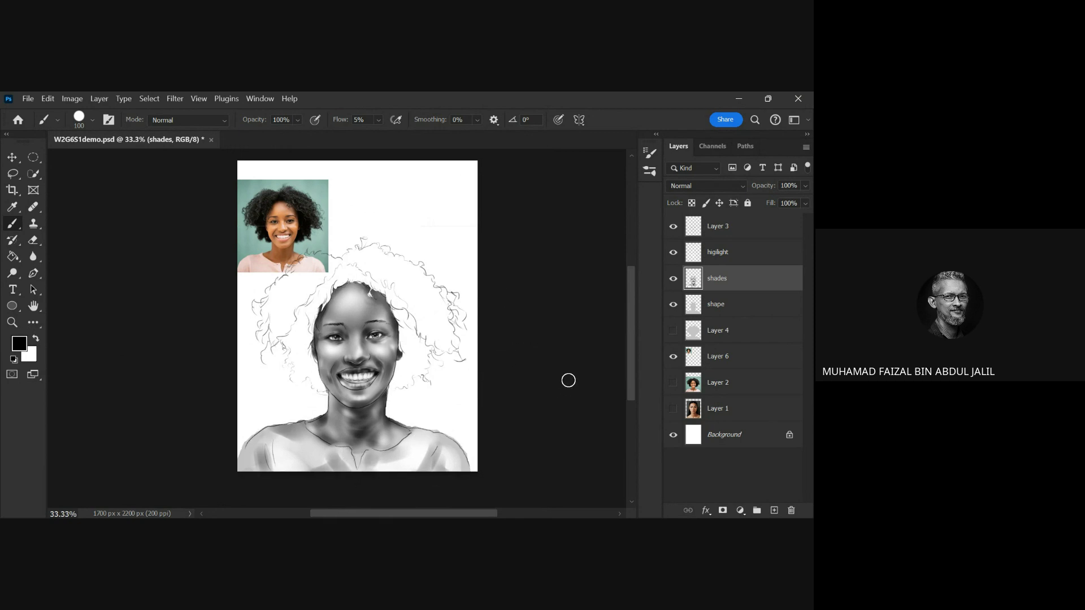
- Show Layer 4 with the grey hair shape, load its outline as a selection, and make the shape layer active
{"action": "left_click", "coordinate": [674, 331]}
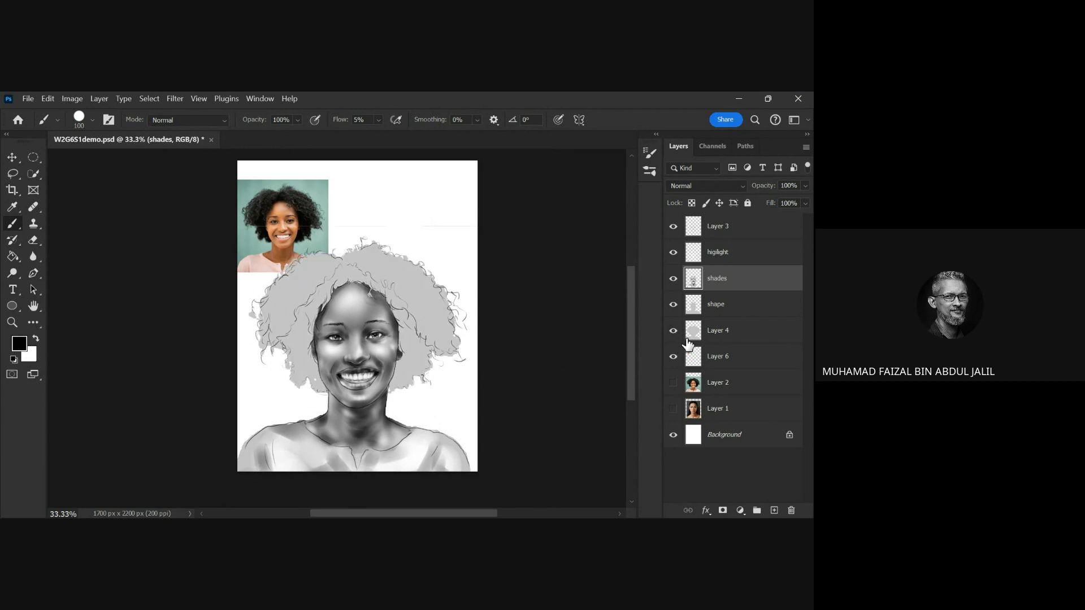
{"action": "left_click", "coordinate": [692, 337], "text": "ctrl"}
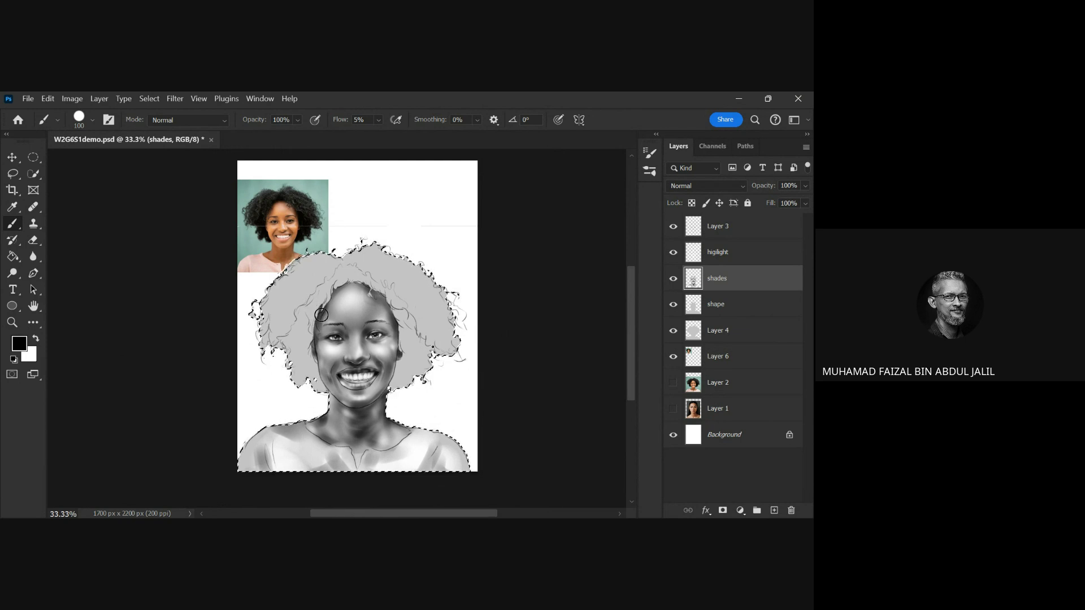
{"action": "left_click", "coordinate": [722, 305]}
{"action": "left_click", "coordinate": [701, 325]}
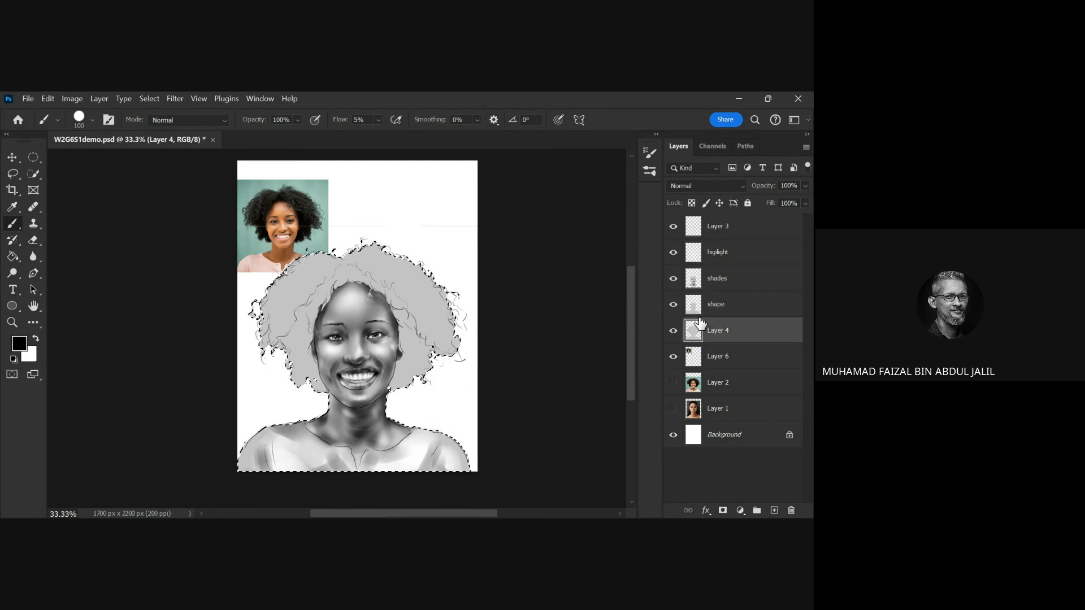
{"action": "left_click", "coordinate": [704, 307]}
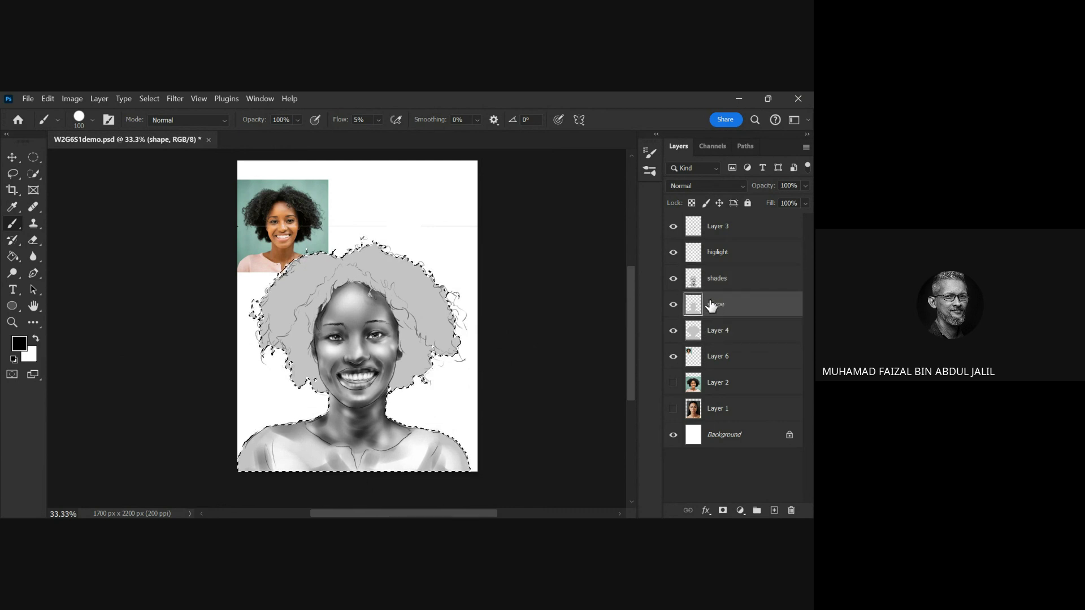
- Review the layer stack by hiding and reshowing the shape layer and going through the shades, highlight and line layers
{"action": "left_click", "coordinate": [673, 304]}
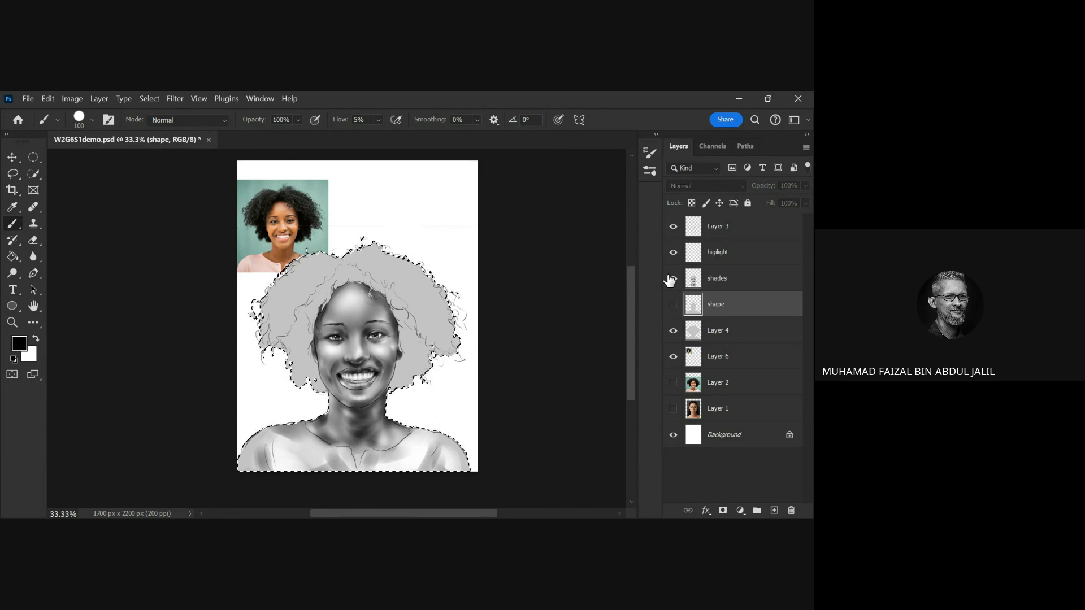
{"action": "left_click", "coordinate": [722, 227]}
{"action": "left_click", "coordinate": [720, 259]}
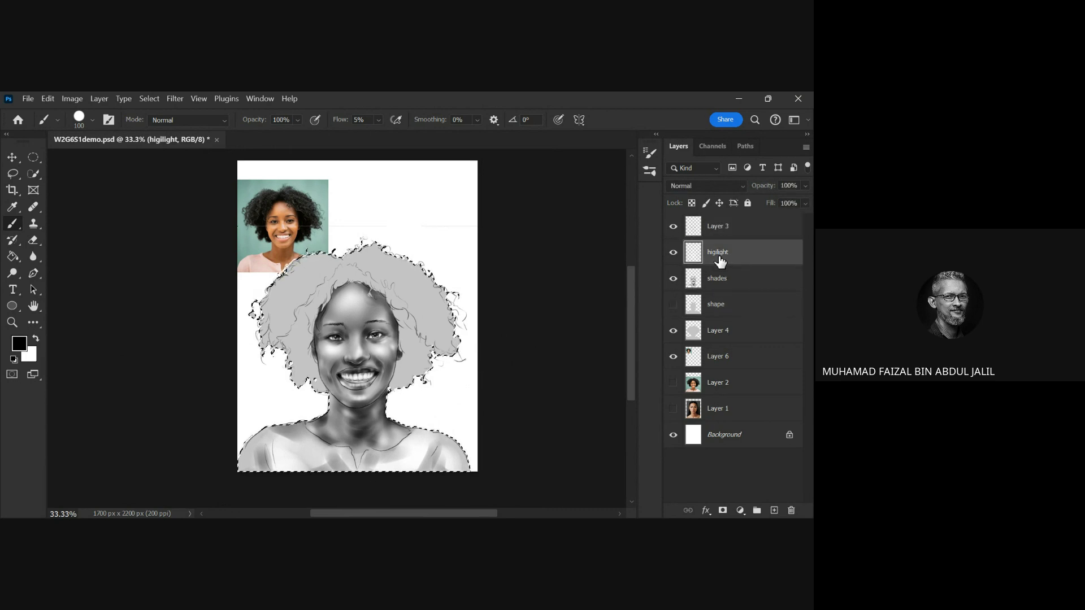
{"action": "left_click", "coordinate": [720, 279]}
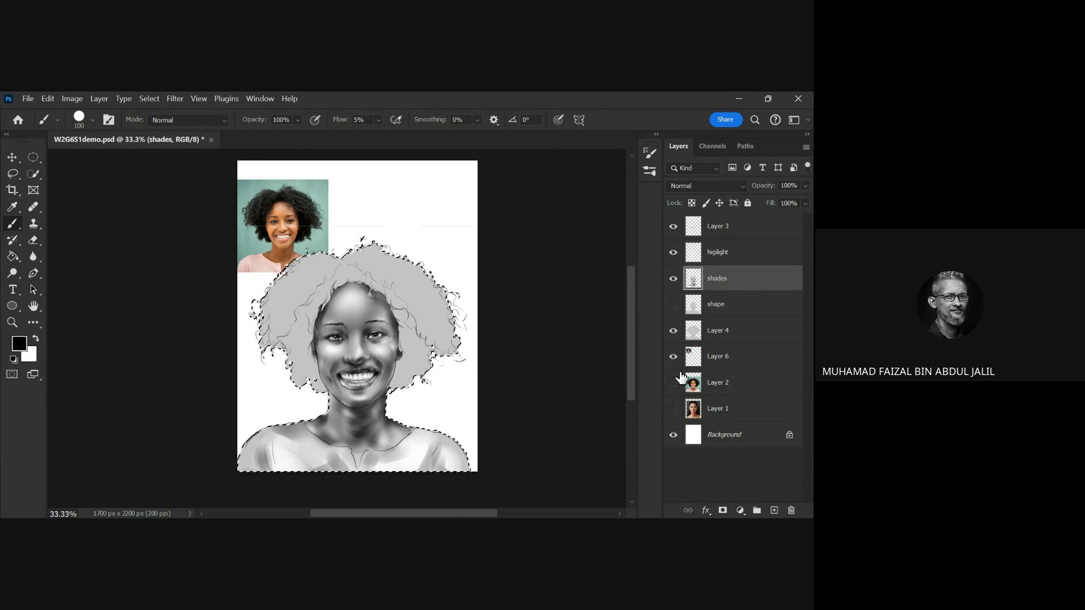
{"action": "left_click", "coordinate": [720, 305]}
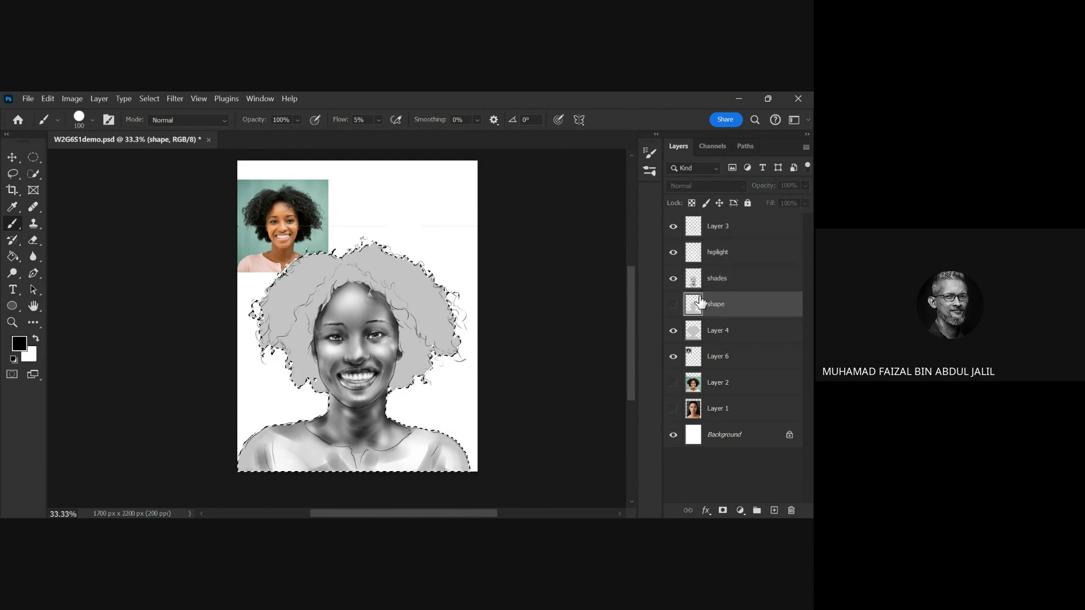
{"action": "left_click", "coordinate": [673, 305]}
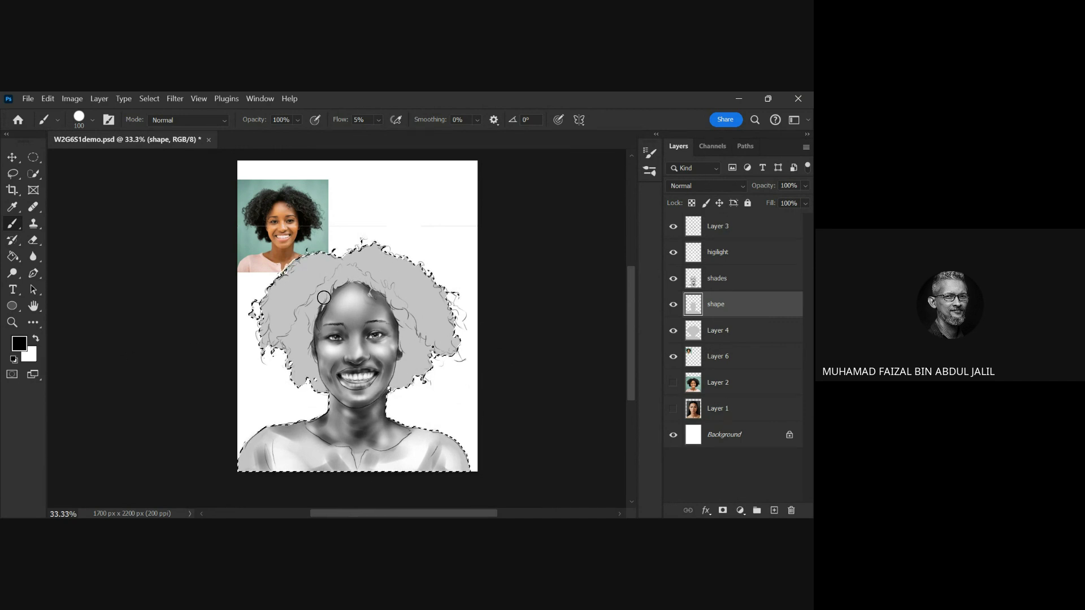
- Try a red 100 px brush stroke over the hair beside the face in the reference photo
{"action": "scroll", "coordinate": [265, 235], "scroll_direction": "up", "scroll_amount": 2}
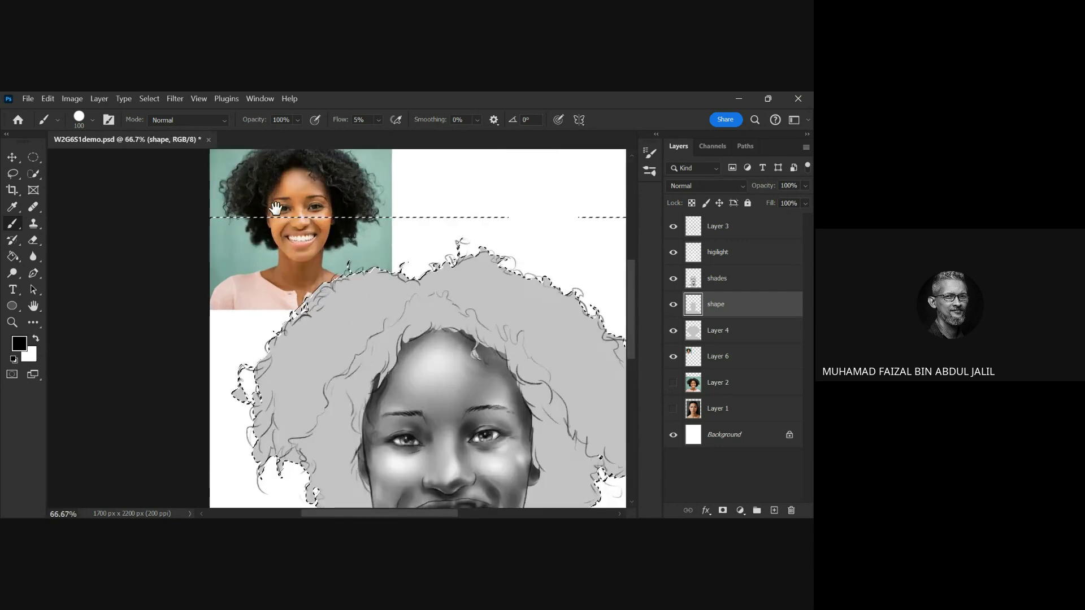
{"action": "left_click_drag", "start_coordinate": [276, 209], "coordinate": [263, 267]}
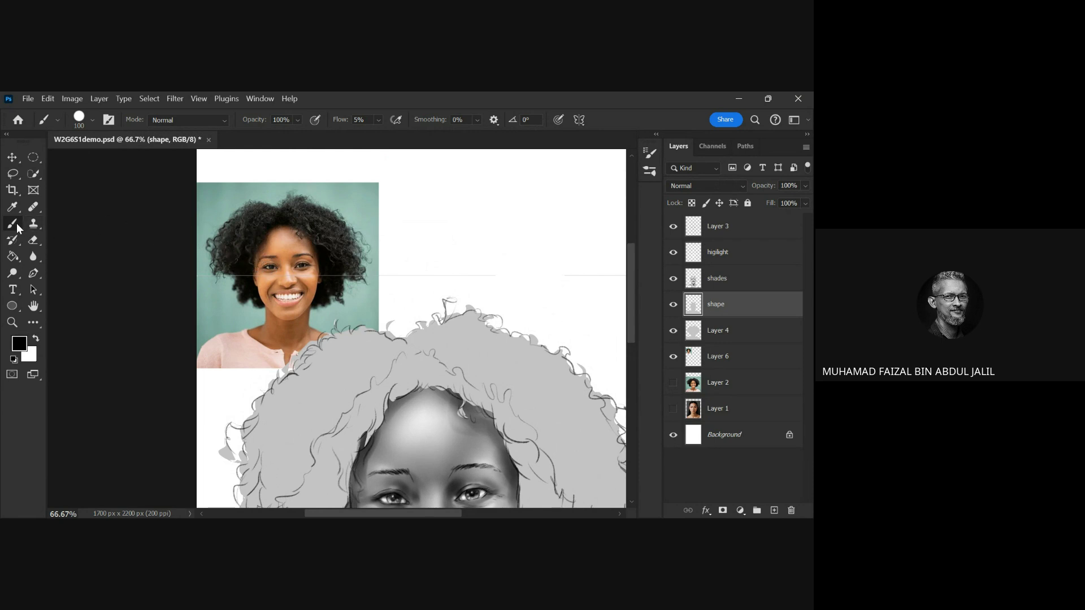
{"action": "key", "text": "i"}
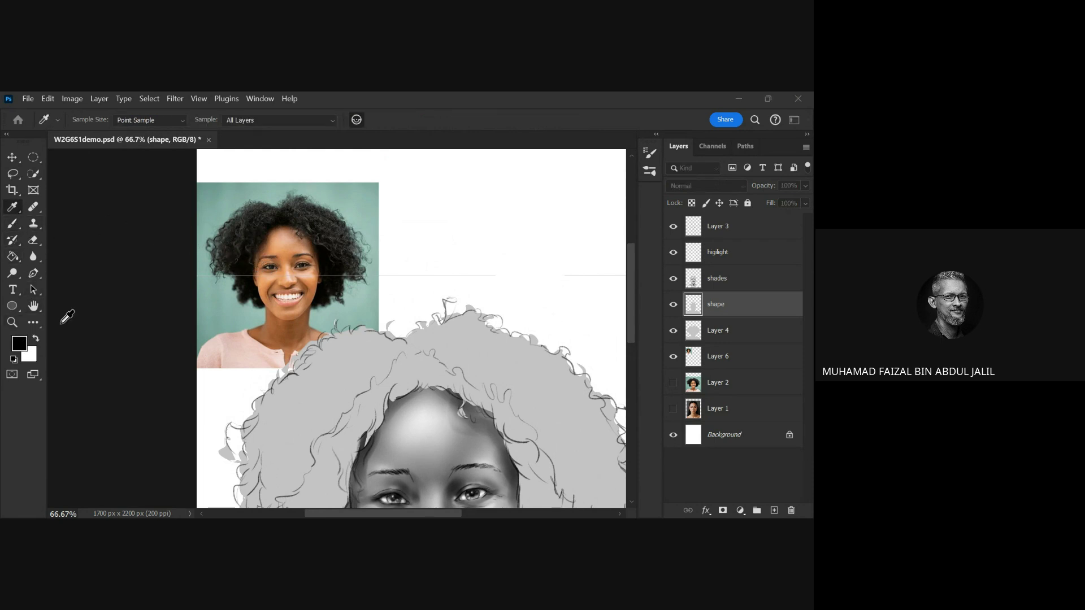
{"action": "key", "text": "b"}
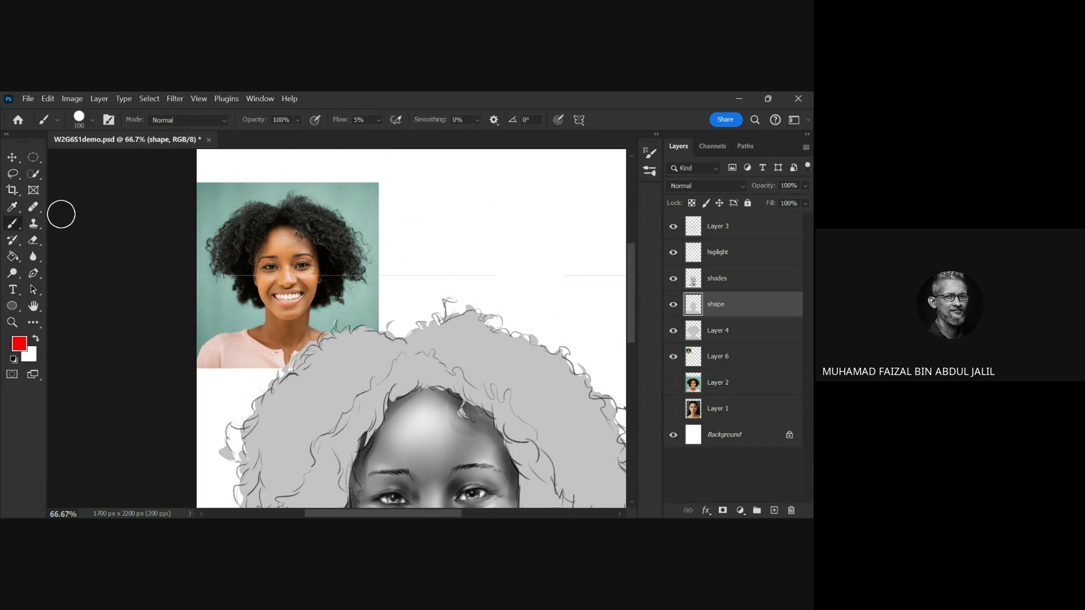
{"action": "left_click_drag", "start_coordinate": [248, 264], "coordinate": [249, 266]}
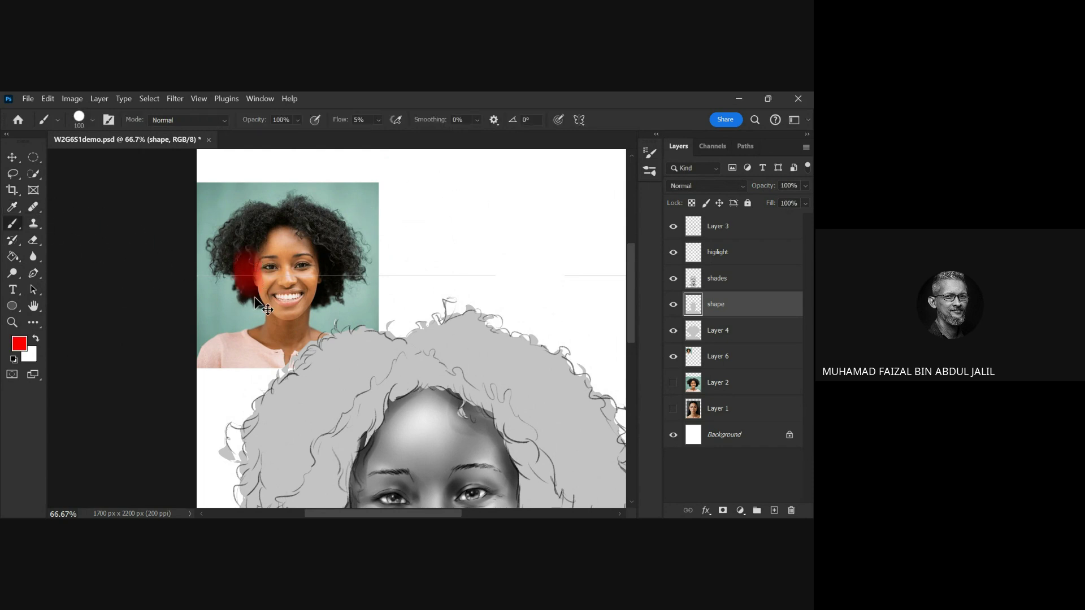
{"action": "key", "text": "ctrl+z"}
- Mark the darkest hair areas around the face in the reference photo in red with a 35 px brush
{"action": "key", "text": "bracketleft"}
{"action": "key", "text": "bracketleft"}
{"action": "key", "text": "bracketleft"}
{"action": "key", "text": "bracketleft"}
{"action": "key", "text": "bracketleft"}
{"action": "key", "text": "bracketleft"}
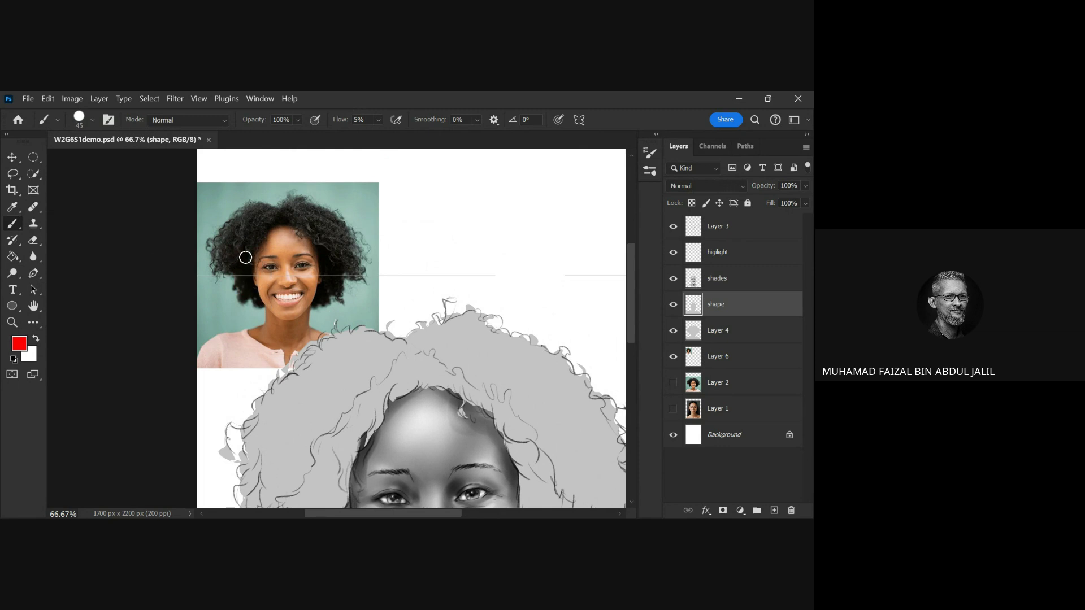
{"action": "left_click_drag", "start_coordinate": [248, 238], "coordinate": [241, 289]}
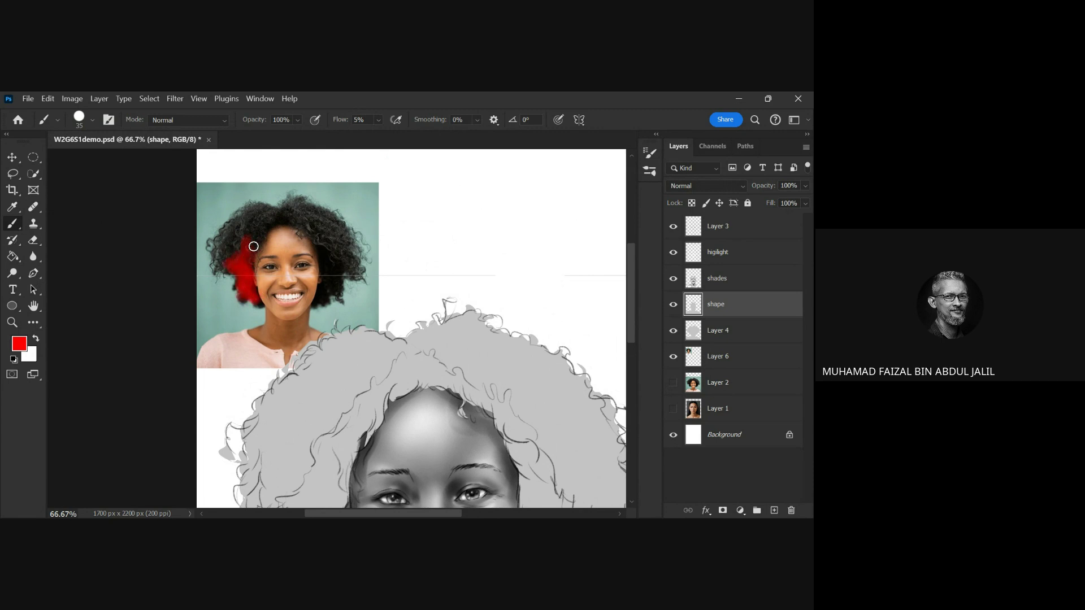
{"action": "mouse_move", "coordinate": [270, 227]}
{"action": "left_mouse_down"}
{"action": "mouse_move", "coordinate": [293, 223]}
{"action": "mouse_move", "coordinate": [339, 270]}
{"action": "mouse_move", "coordinate": [314, 301]}
{"action": "left_mouse_up"}
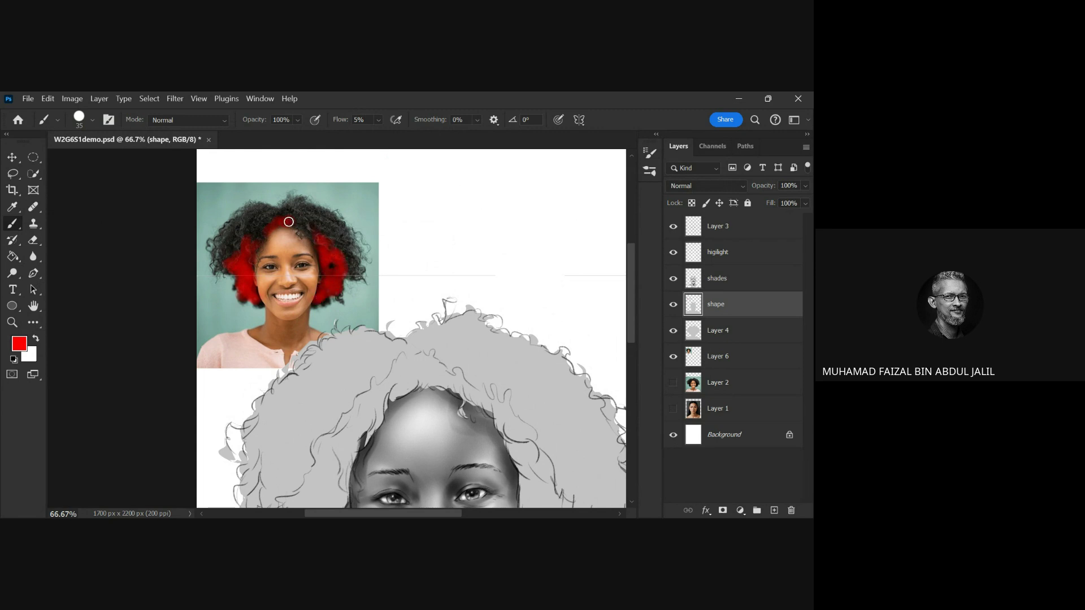
{"action": "mouse_move", "coordinate": [288, 222]}
{"action": "left_mouse_down"}
{"action": "mouse_move", "coordinate": [235, 254]}
{"action": "mouse_move", "coordinate": [238, 287]}
{"action": "mouse_move", "coordinate": [255, 298]}
{"action": "left_mouse_up"}
{"action": "mouse_move", "coordinate": [320, 278]}
{"action": "left_mouse_down"}
{"action": "mouse_move", "coordinate": [310, 226]}
{"action": "mouse_move", "coordinate": [276, 215]}
{"action": "mouse_move", "coordinate": [247, 223]}
{"action": "mouse_move", "coordinate": [224, 249]}
{"action": "left_mouse_up"}
{"action": "mouse_move", "coordinate": [323, 239]}
{"action": "left_mouse_down"}
{"action": "mouse_move", "coordinate": [354, 270]}
{"action": "mouse_move", "coordinate": [327, 304]}
{"action": "left_mouse_up"}
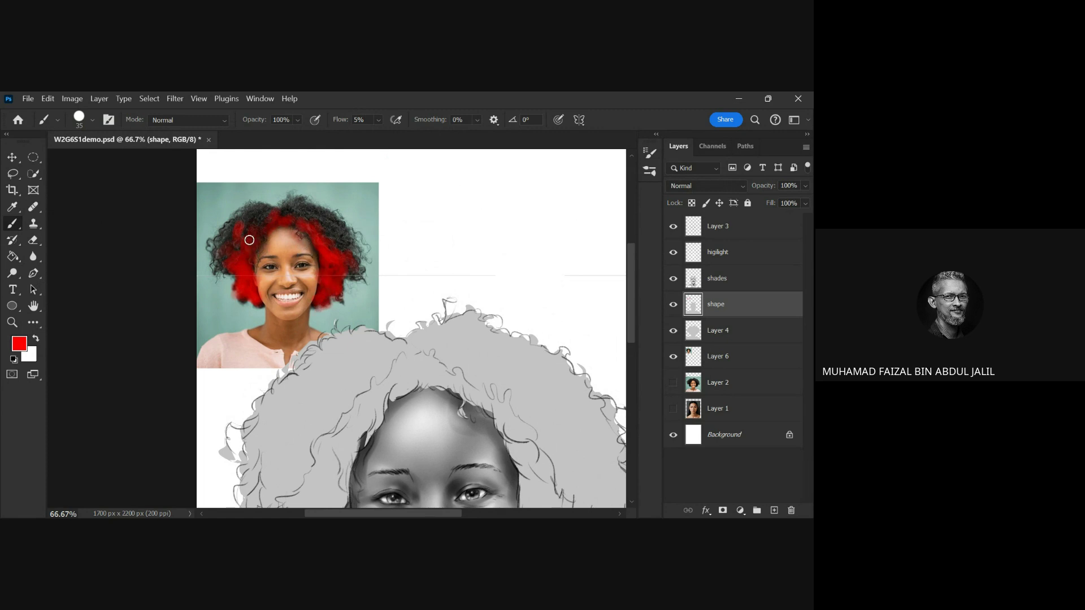
{"action": "left_click_drag", "start_coordinate": [249, 240], "coordinate": [271, 231]}
- Lasso the hair in the reference photo, delete the red marks over it and clear the selection
{"action": "key", "text": "l"}
{"action": "mouse_move", "coordinate": [325, 201]}
{"action": "left_mouse_down"}
{"action": "mouse_move", "coordinate": [253, 185]}
{"action": "mouse_move", "coordinate": [202, 298]}
{"action": "left_mouse_up"}
{"action": "left_click_drag", "start_coordinate": [366, 208], "coordinate": [362, 204]}
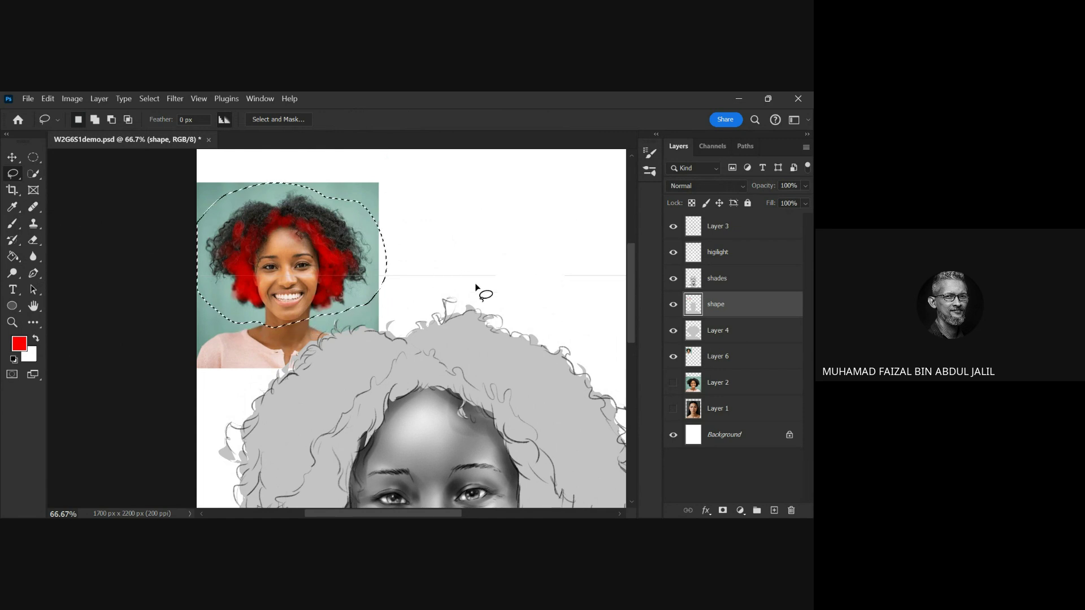
{"action": "key", "text": "Delete"}
{"action": "key", "text": "ctrl+d"}
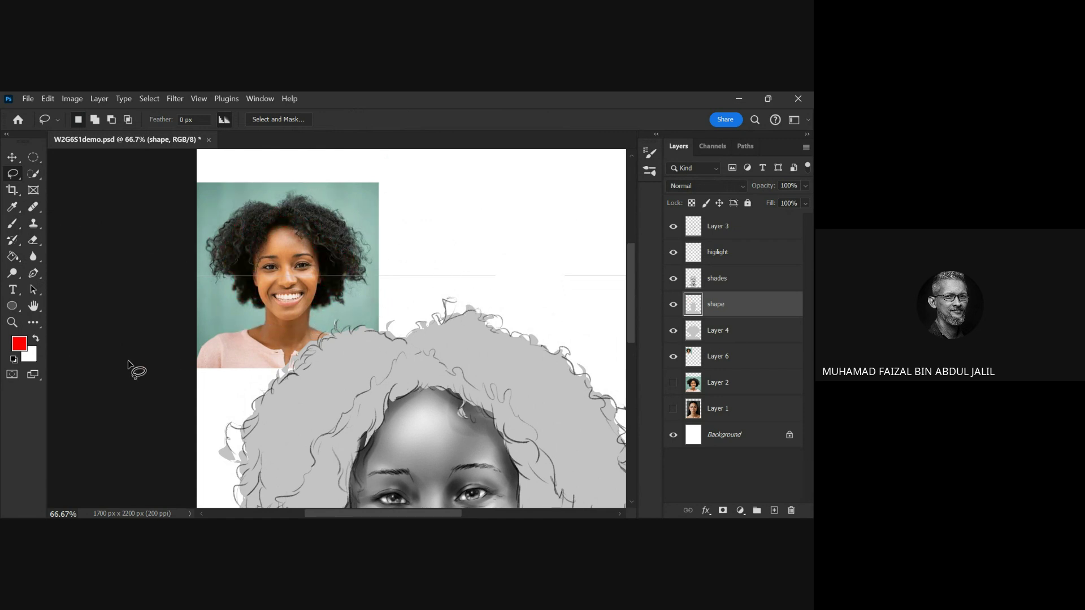
- Reset the foreground and background colours to the default black and white
{"action": "left_click_drag", "start_coordinate": [427, 427], "coordinate": [422, 271]}
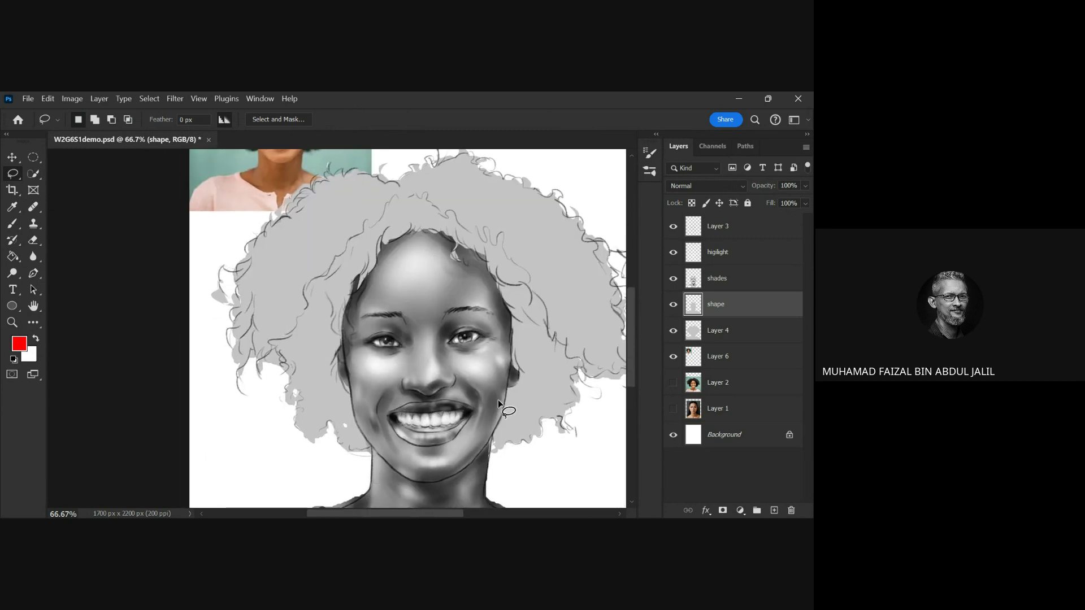
{"action": "key", "text": "i"}
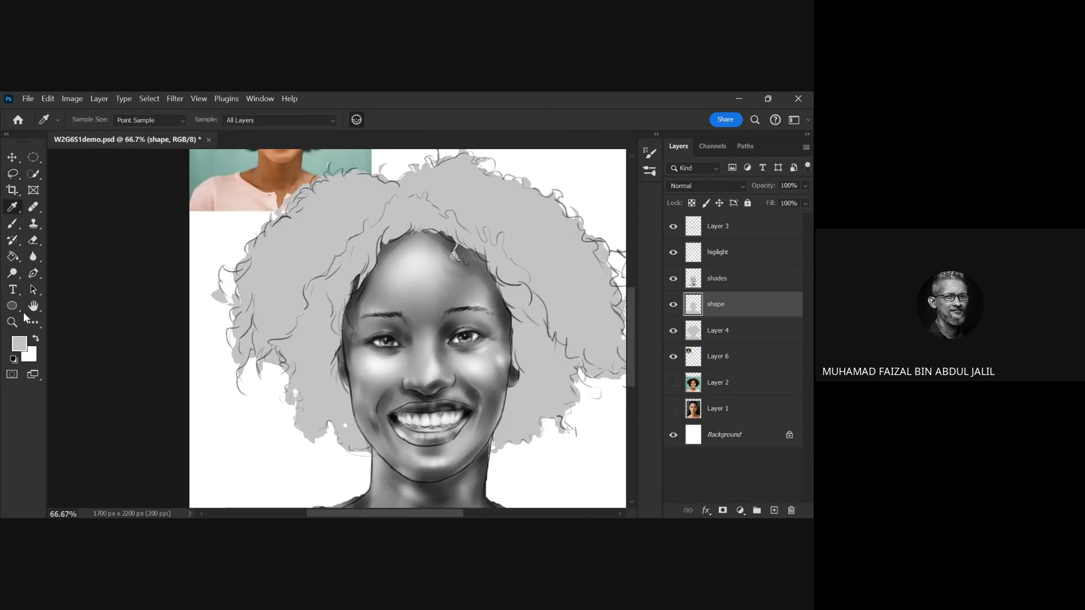
{"action": "left_click", "coordinate": [14, 360]}
{"action": "scroll", "coordinate": [394, 331], "scroll_direction": "down", "scroll_amount": 1}
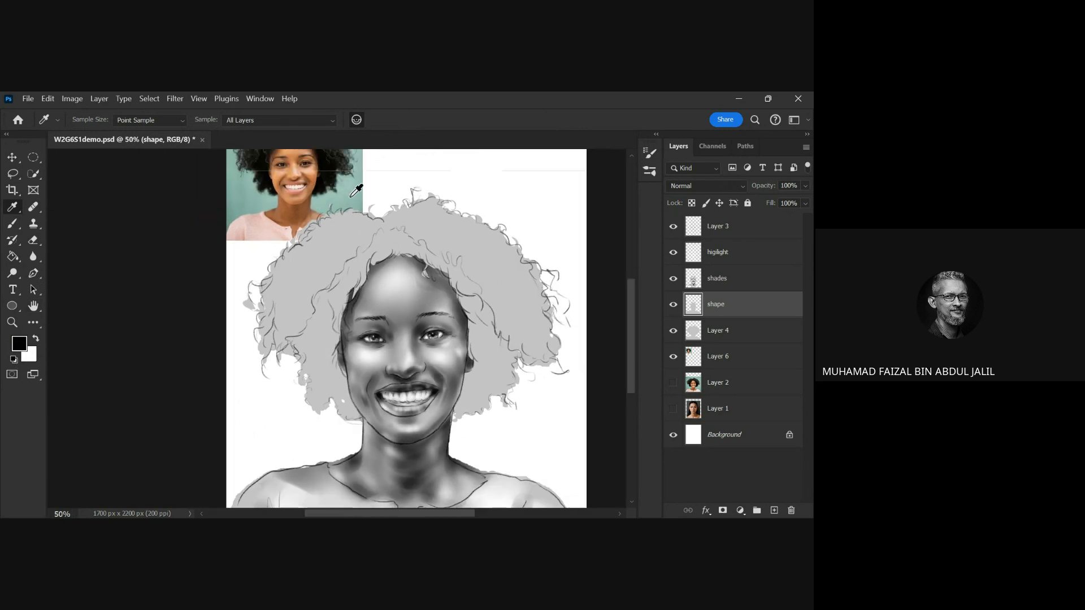
{"action": "scroll", "coordinate": [244, 194], "scroll_direction": "up", "scroll_amount": 2}
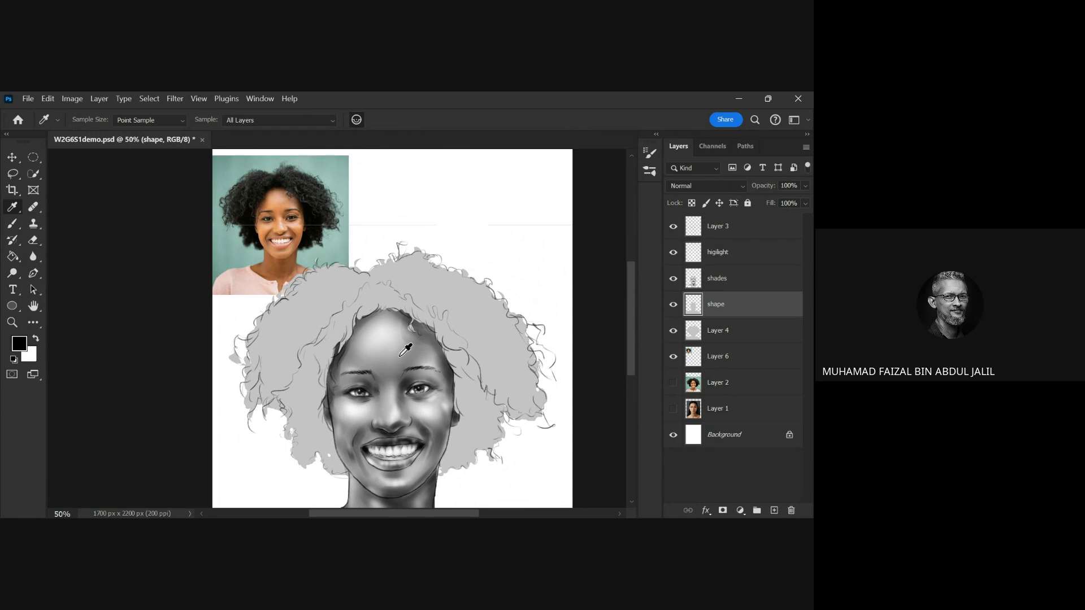
{"action": "scroll", "coordinate": [407, 359], "scroll_direction": "up", "scroll_amount": 1}
{"action": "scroll", "coordinate": [413, 339], "scroll_direction": "down", "scroll_amount": 1}
- Enlarge the brush to 400 px and load the outline of Layer 4 as a selection
{"action": "key", "text": "b"}
{"action": "key", "text": "bracketright"}
{"action": "key", "text": "bracketright"}
{"action": "key", "text": "bracketright"}
{"action": "key", "text": "bracketright"}
{"action": "key", "text": "bracketright"}
{"action": "key", "text": "bracketright"}
{"action": "key", "text": "bracketright"}
{"action": "key", "text": "bracketright"}
{"action": "key", "text": "bracketright"}
{"action": "key", "text": "bracketright"}
{"action": "key", "text": "bracketright"}
{"action": "key", "text": "bracketright"}
{"action": "key", "text": "bracketright"}
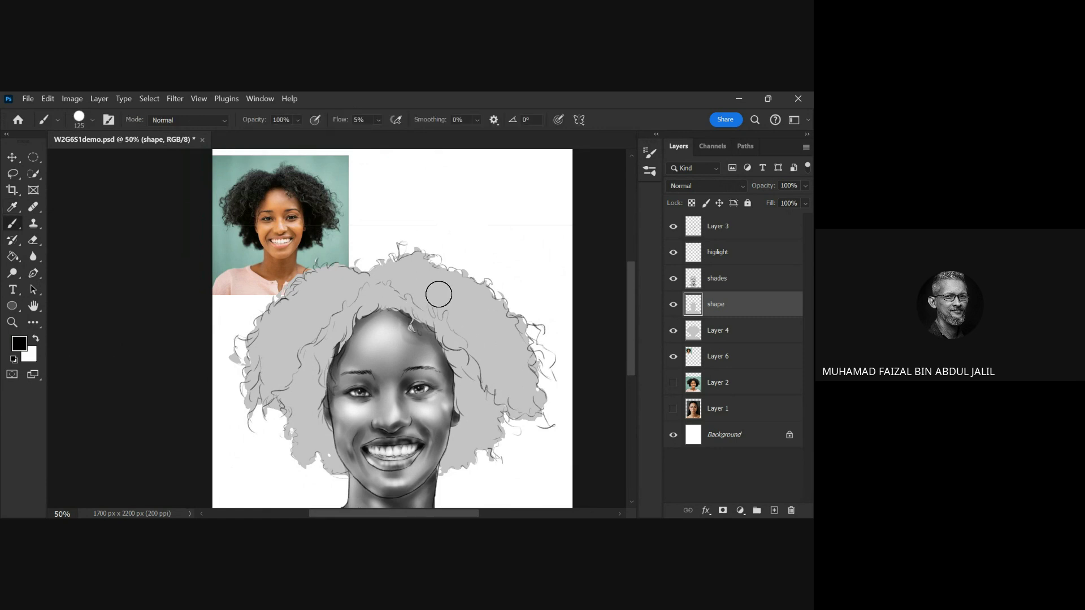
{"action": "left_click", "coordinate": [694, 329], "text": "ctrl"}
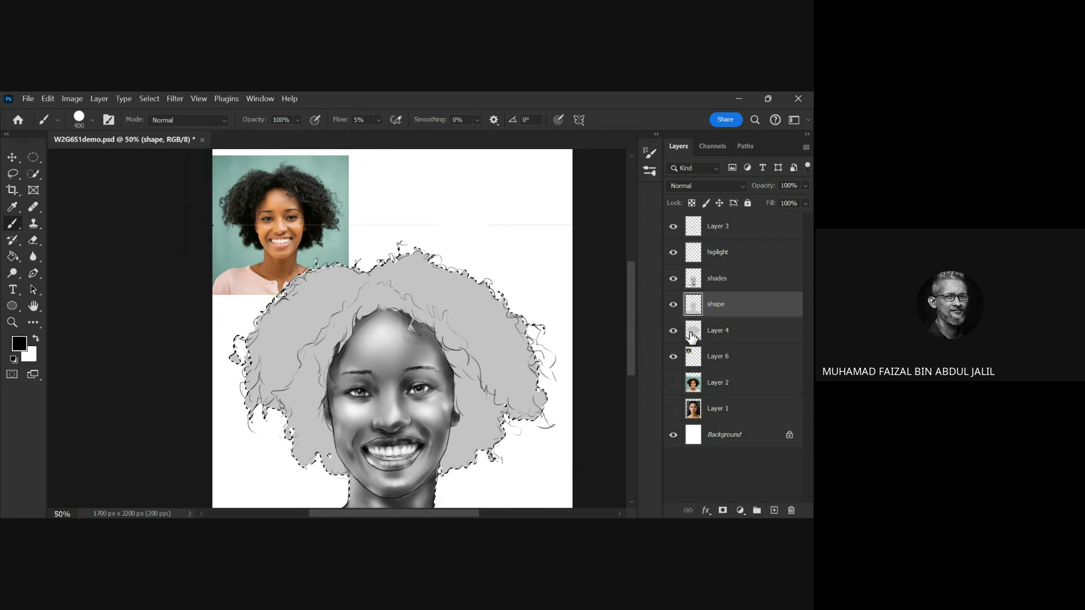
- Hide the shape layer and darken the whole hair area on Layer 4 with the 400 px black brush
{"action": "left_click", "coordinate": [673, 304]}
{"action": "left_click", "coordinate": [673, 331]}
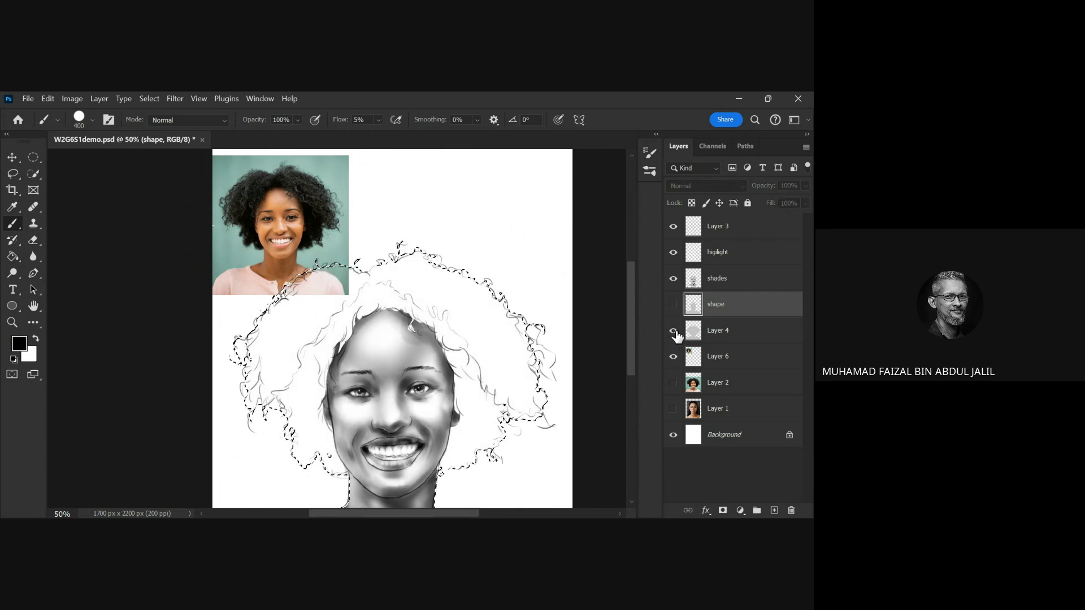
{"action": "left_click", "coordinate": [673, 331]}
{"action": "left_click", "coordinate": [706, 334]}
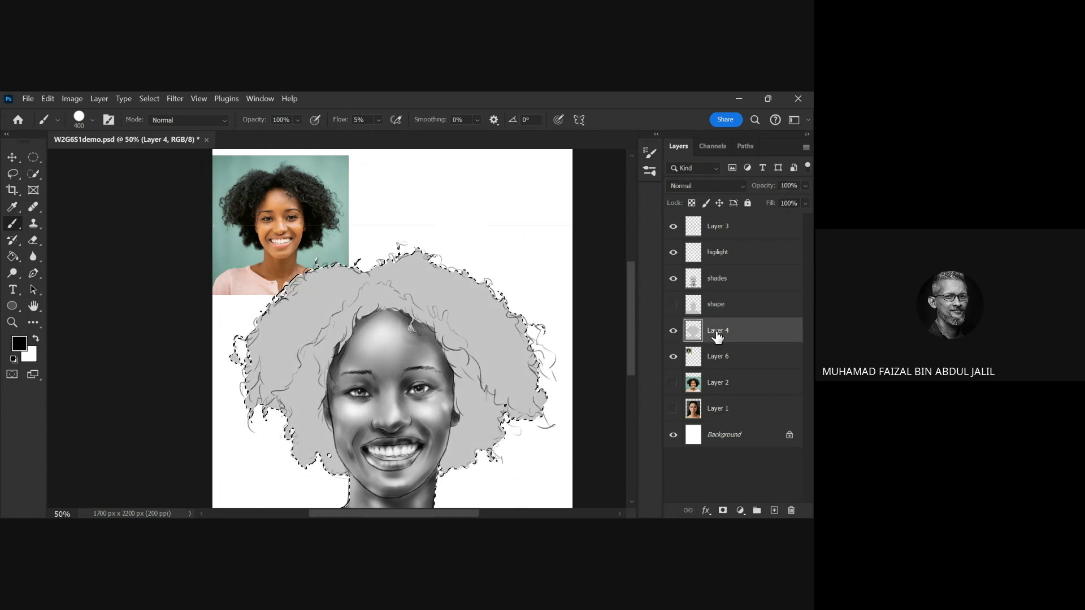
{"action": "mouse_move", "coordinate": [485, 272]}
{"action": "left_mouse_down"}
{"action": "mouse_move", "coordinate": [440, 265]}
{"action": "mouse_move", "coordinate": [346, 290]}
{"action": "mouse_move", "coordinate": [249, 344]}
{"action": "mouse_move", "coordinate": [356, 461]}
{"action": "mouse_move", "coordinate": [508, 293]}
{"action": "mouse_move", "coordinate": [497, 271]}
{"action": "mouse_move", "coordinate": [497, 382]}
{"action": "mouse_move", "coordinate": [507, 393]}
{"action": "left_mouse_up"}
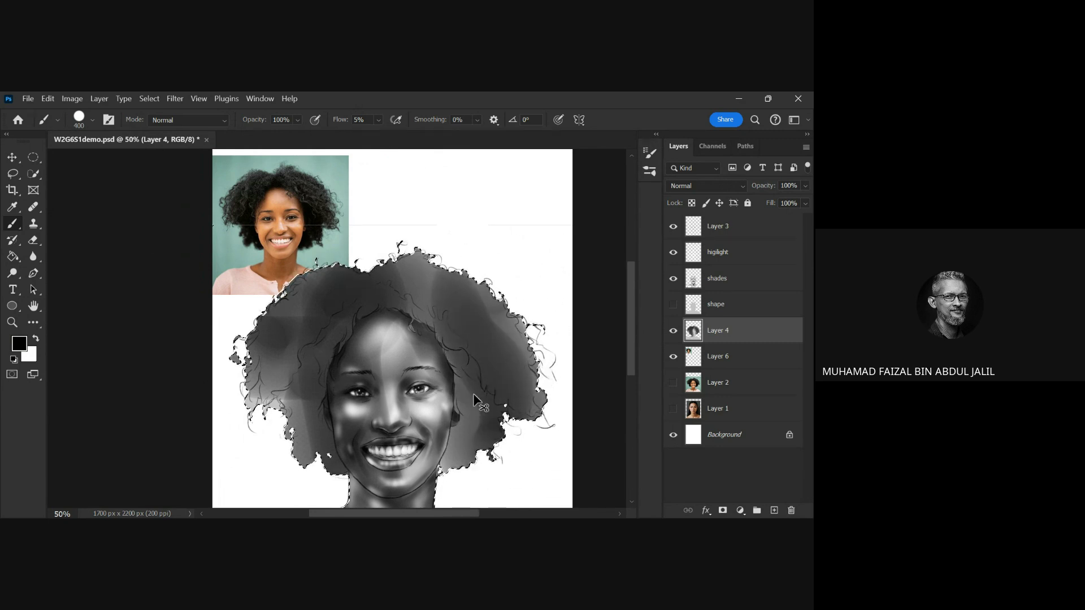
- Compare the portrait with the shape layer shown and hidden over the darkened hair
{"action": "left_click", "coordinate": [674, 304]}
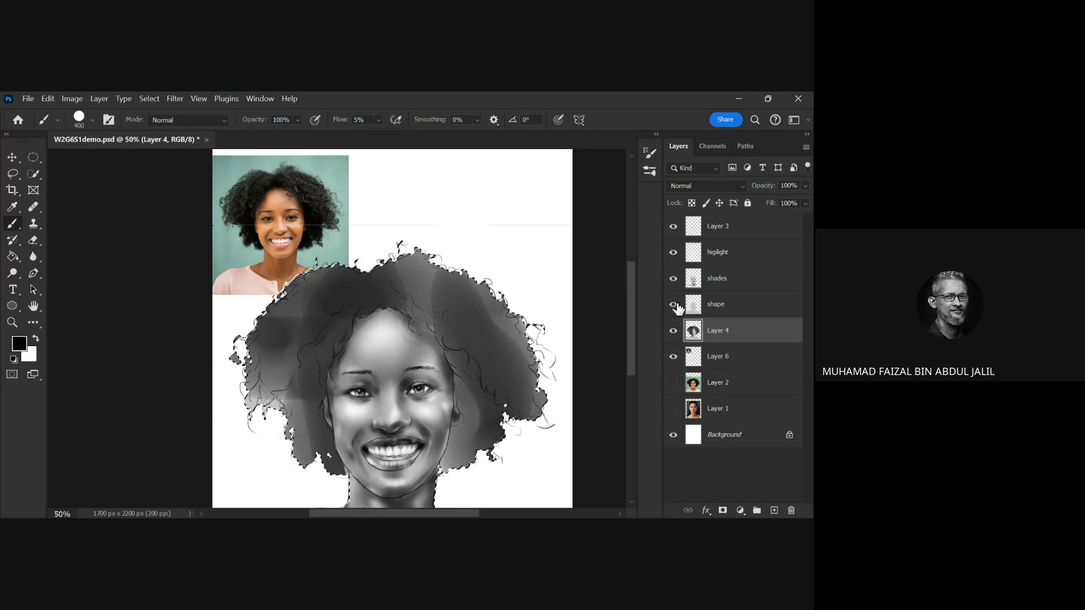
{"action": "left_click", "coordinate": [674, 305]}
{"action": "left_click", "coordinate": [674, 305]}
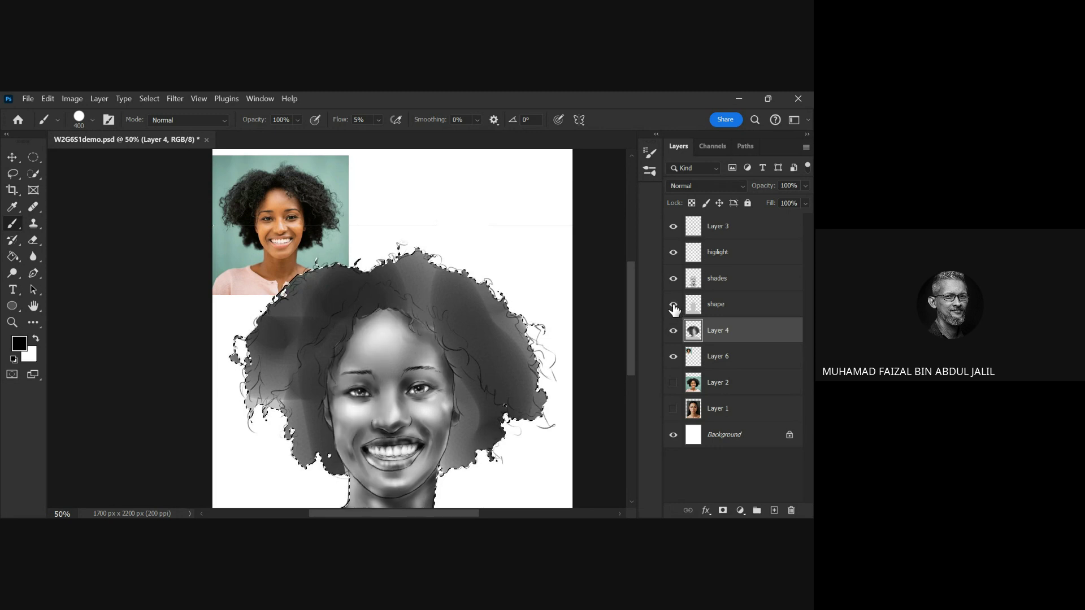
{"action": "left_click", "coordinate": [674, 305]}
{"action": "left_click", "coordinate": [674, 305]}
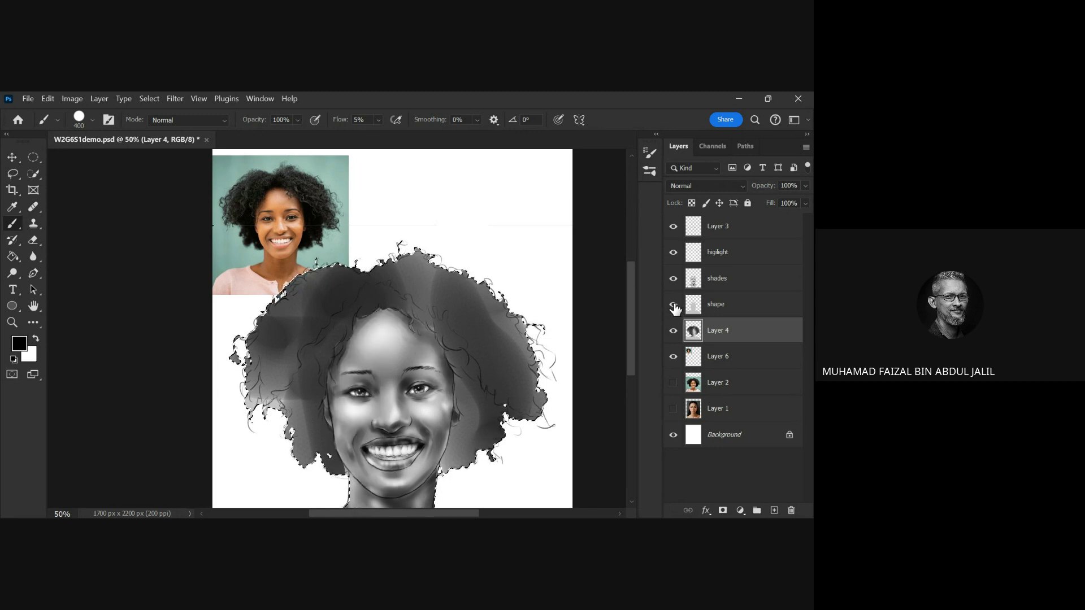
{"action": "left_click", "coordinate": [674, 305]}
- Examine the line art and face shading separately by hiding and reshowing Layer 4 and the shades layer
{"action": "left_click", "coordinate": [673, 329]}
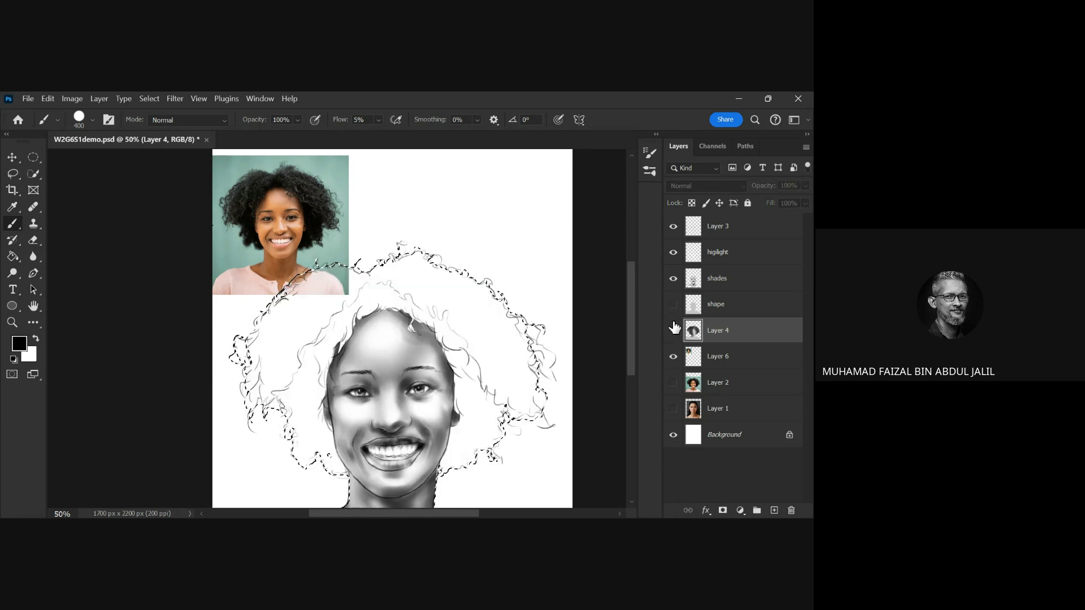
{"action": "left_click", "coordinate": [672, 278]}
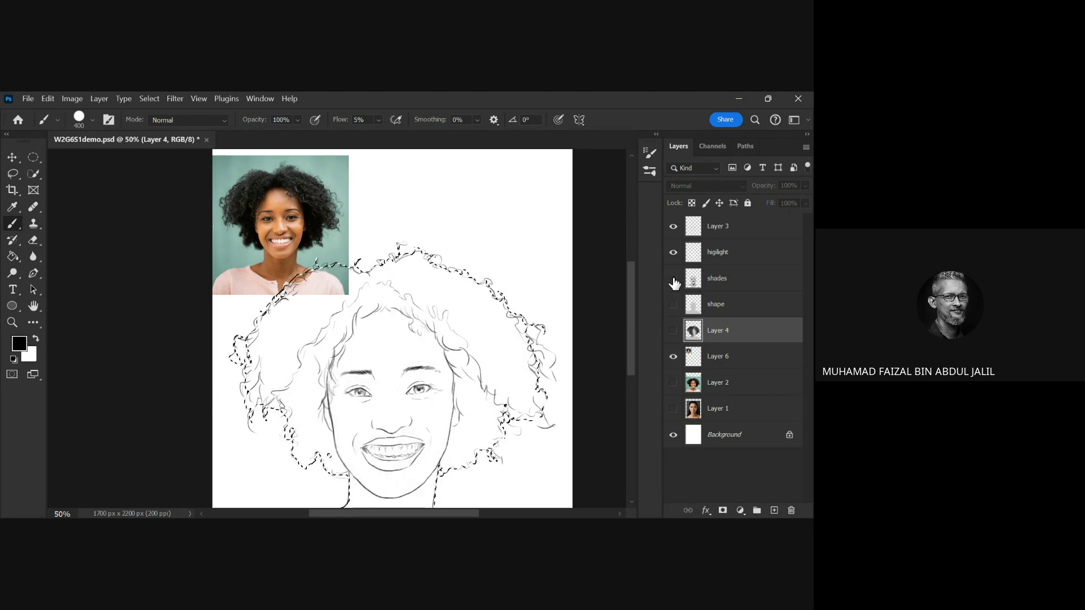
{"action": "left_click", "coordinate": [673, 279]}
{"action": "left_click", "coordinate": [674, 279]}
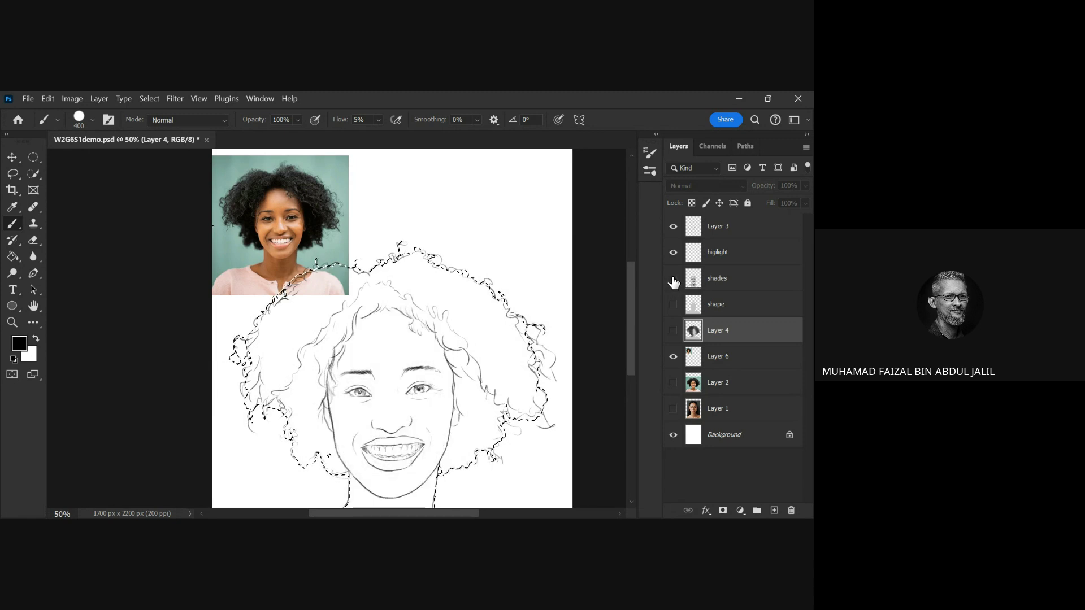
{"action": "left_click", "coordinate": [673, 279]}
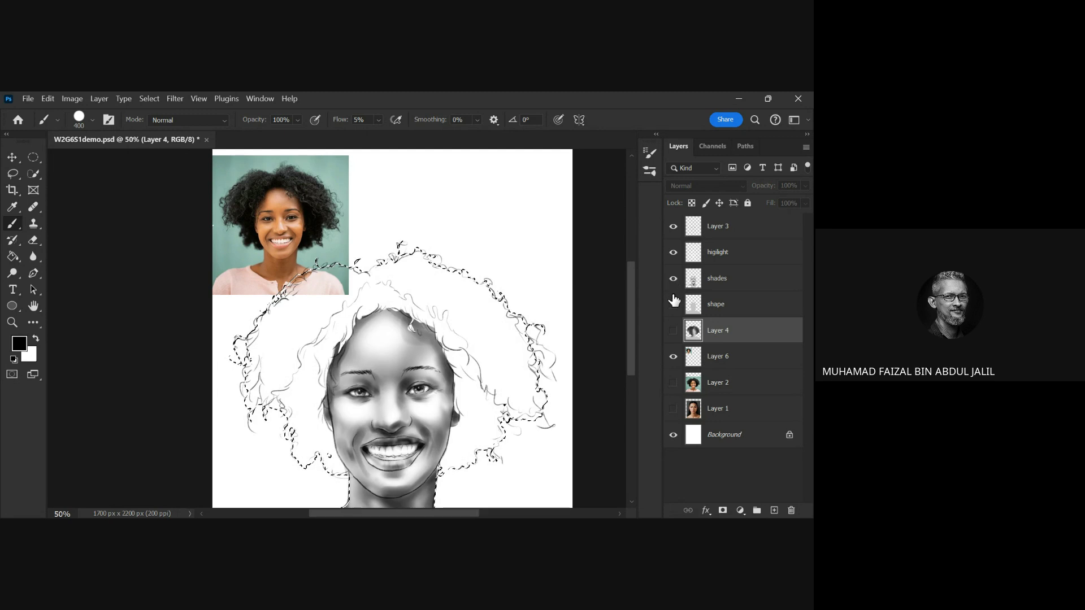
{"action": "left_click", "coordinate": [673, 330]}
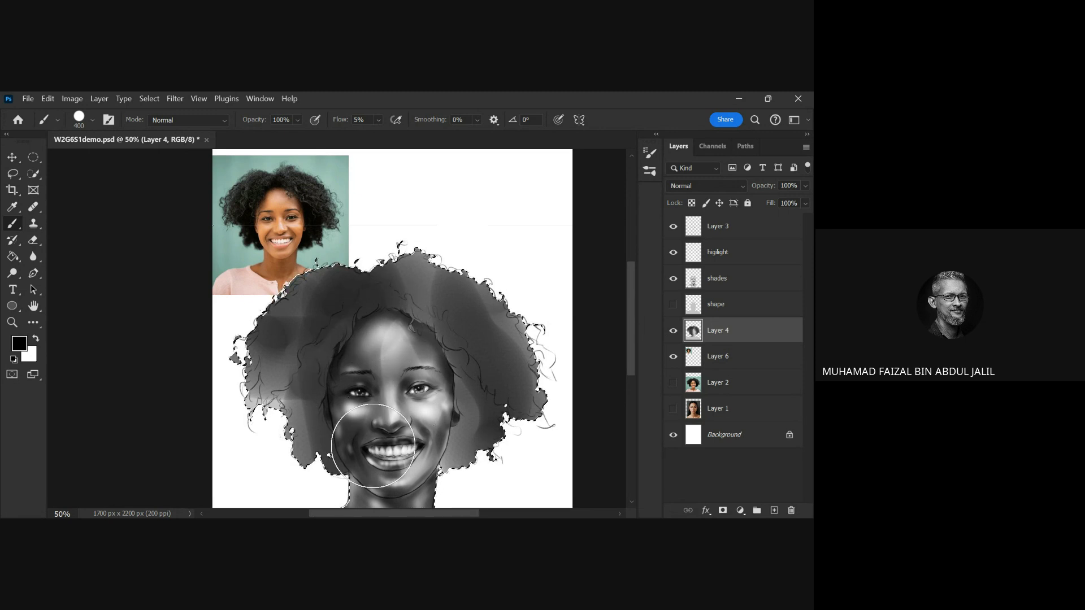
- Show the shape layer so it covers the dark hair paint behind the face
{"action": "left_click", "coordinate": [673, 305]}
{"action": "left_click", "coordinate": [672, 304]}
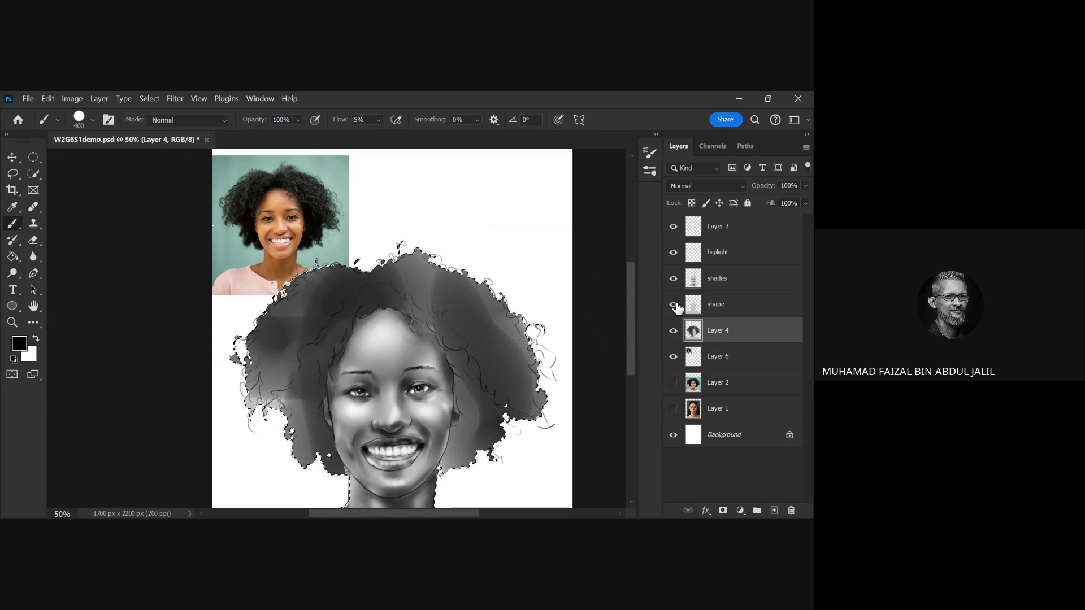
{"action": "left_click", "coordinate": [672, 304]}
{"action": "left_click", "coordinate": [673, 305]}
{"action": "left_click", "coordinate": [673, 304]}
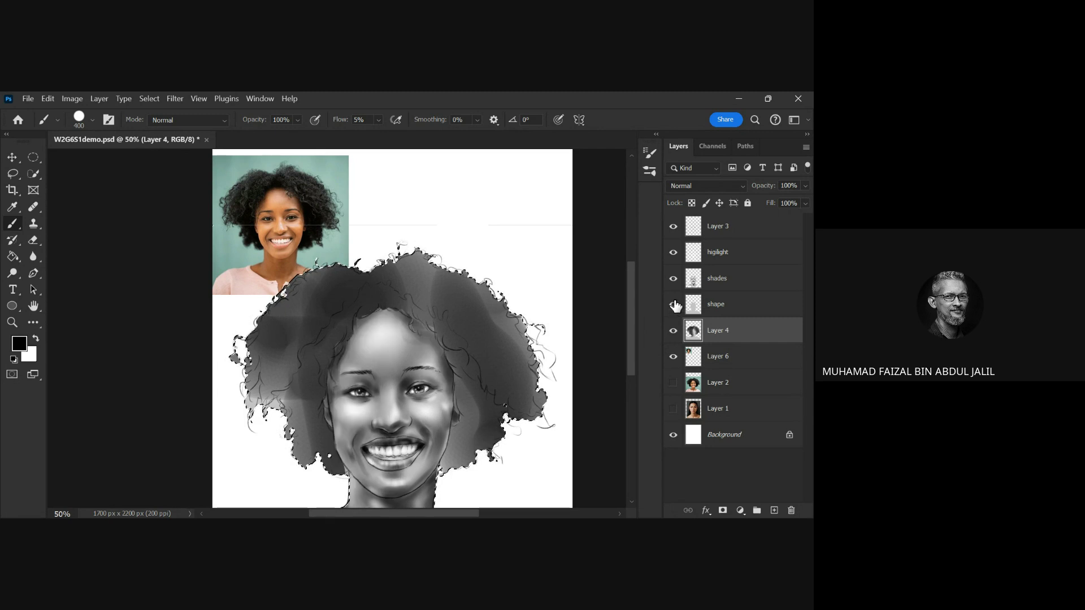
- Toggle the shape layer's visibility off and on, and darken the whole hair on Layer 4 with the 400 px black brush
{"action": "left_click", "coordinate": [674, 305]}
{"action": "left_click", "coordinate": [675, 305]}
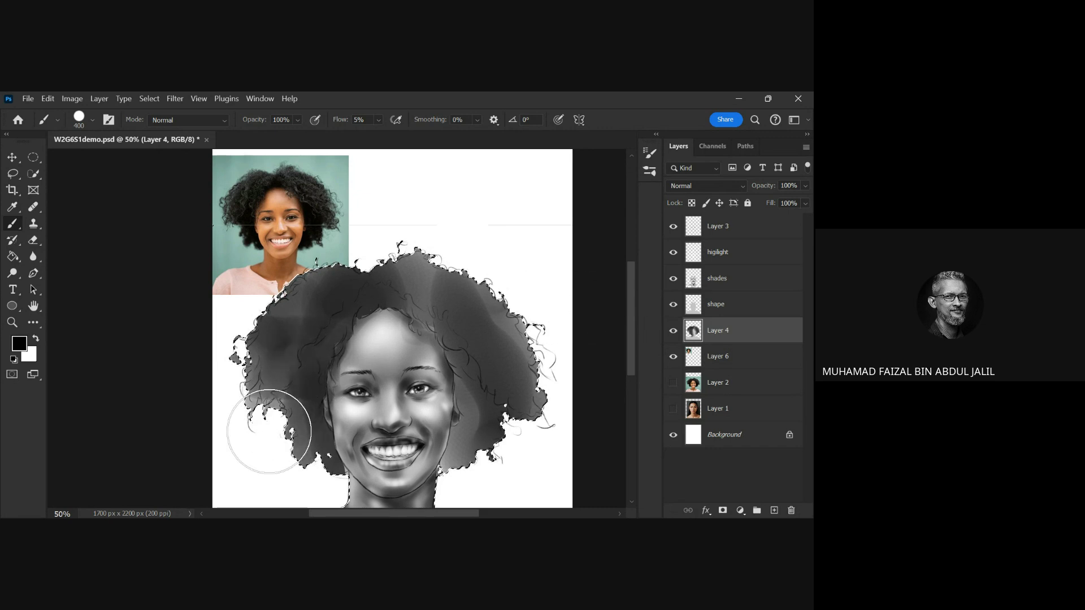
{"action": "mouse_move", "coordinate": [269, 431]}
{"action": "left_mouse_down"}
{"action": "mouse_move", "coordinate": [363, 351]}
{"action": "mouse_move", "coordinate": [242, 443]}
{"action": "mouse_move", "coordinate": [509, 373]}
{"action": "left_mouse_up"}
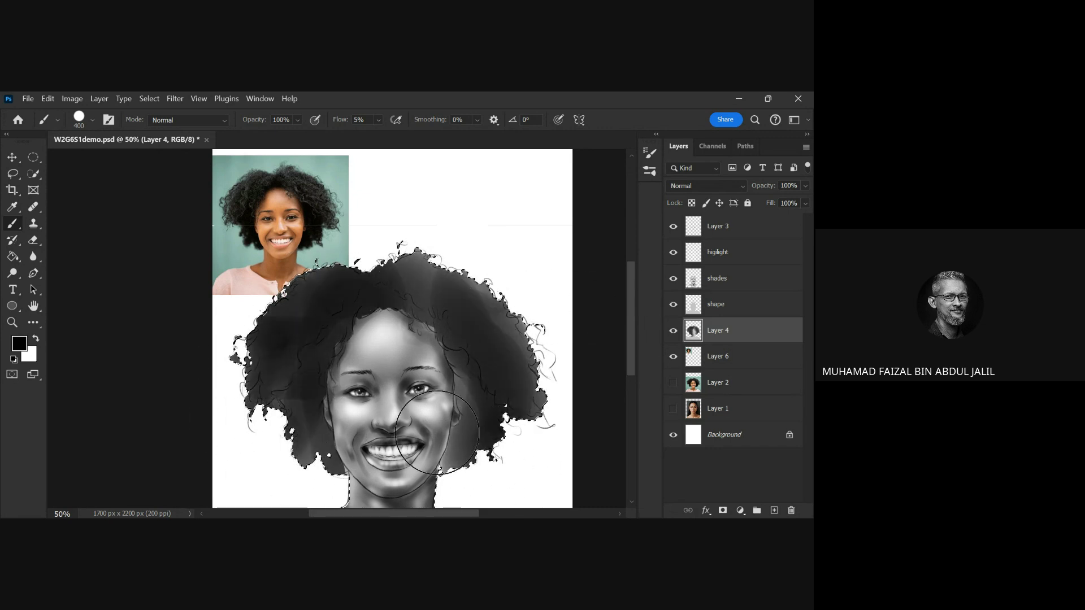
{"action": "left_click_drag", "start_coordinate": [436, 432], "coordinate": [509, 491]}
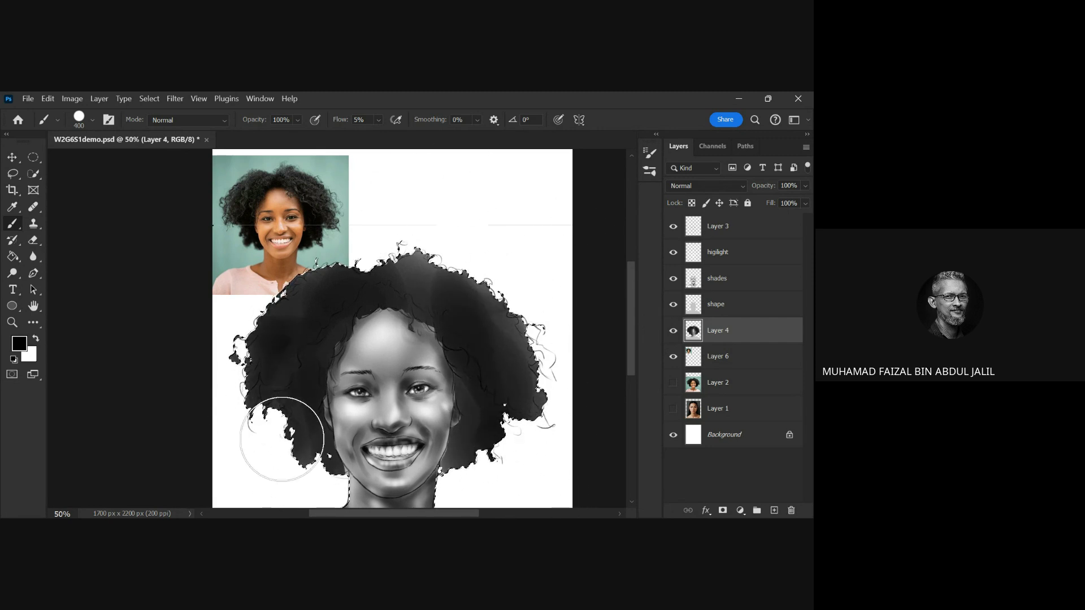
{"action": "mouse_move", "coordinate": [353, 317]}
{"action": "left_mouse_down"}
{"action": "mouse_move", "coordinate": [390, 351]}
{"action": "mouse_move", "coordinate": [376, 353]}
{"action": "mouse_move", "coordinate": [392, 355]}
{"action": "left_mouse_up"}
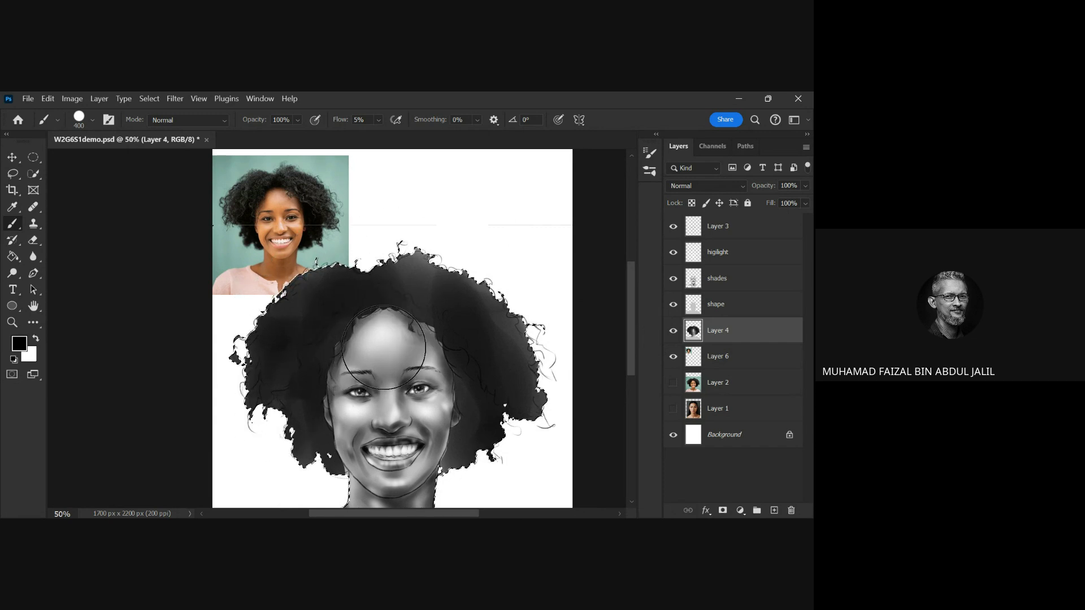
- Reduce the brush to 100 px and deepen the black in the hair around the face and toward both lower sides
{"action": "key", "text": "bracketleft"}
{"action": "key", "text": "bracketleft"}
{"action": "key", "text": "bracketleft"}
{"action": "key", "text": "bracketleft"}
{"action": "key", "text": "bracketleft"}
{"action": "key", "text": "bracketleft"}
{"action": "key", "text": "bracketleft"}
{"action": "key", "text": "bracketleft"}
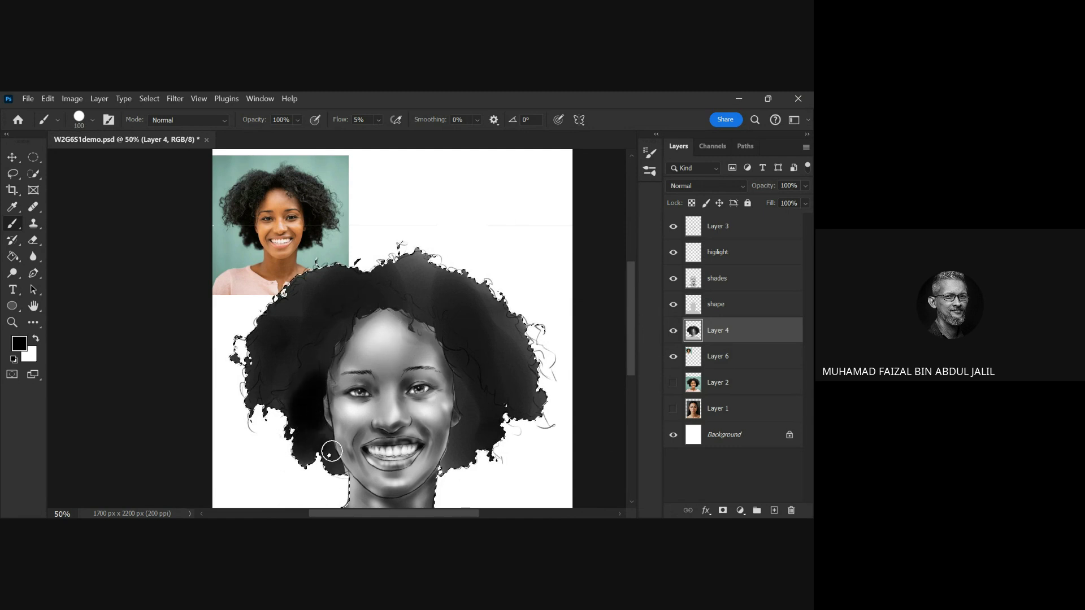
{"action": "mouse_move", "coordinate": [331, 451]}
{"action": "left_mouse_down"}
{"action": "mouse_move", "coordinate": [338, 472]}
{"action": "mouse_move", "coordinate": [310, 395]}
{"action": "mouse_move", "coordinate": [341, 329]}
{"action": "mouse_move", "coordinate": [297, 396]}
{"action": "left_mouse_up"}
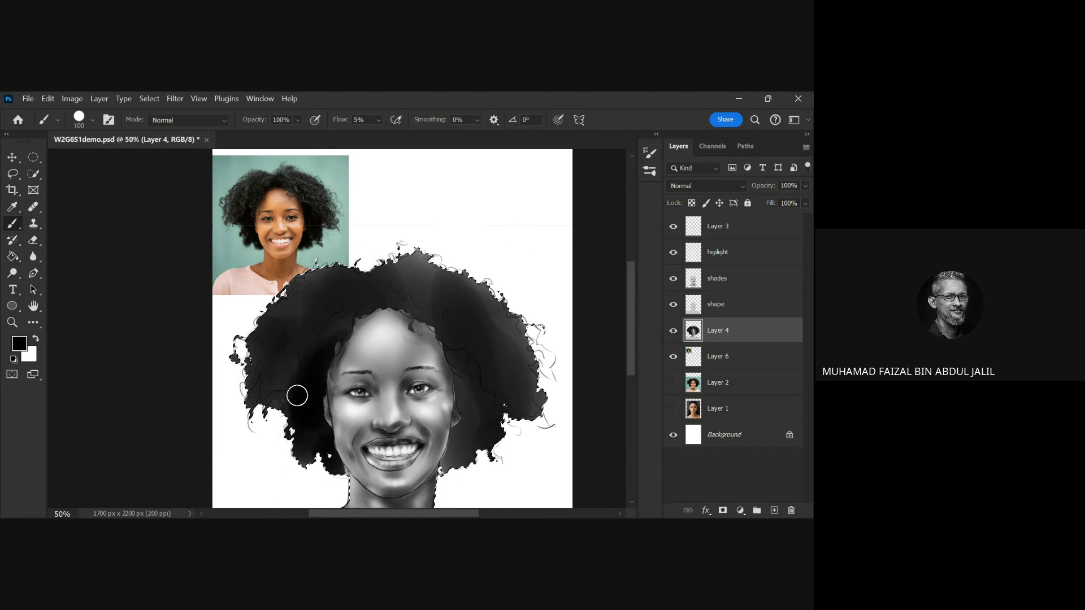
{"action": "mouse_move", "coordinate": [452, 332]}
{"action": "left_mouse_down"}
{"action": "mouse_move", "coordinate": [467, 389]}
{"action": "mouse_move", "coordinate": [449, 461]}
{"action": "mouse_move", "coordinate": [481, 417]}
{"action": "left_mouse_up"}
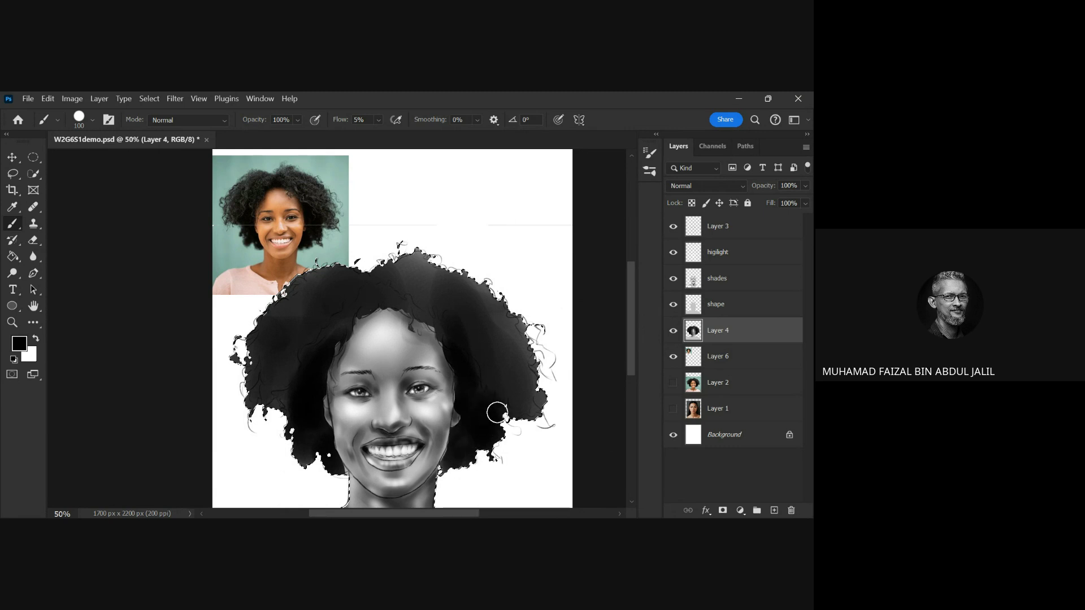
{"action": "mouse_move", "coordinate": [472, 455]}
{"action": "left_mouse_down"}
{"action": "mouse_move", "coordinate": [308, 412]}
{"action": "mouse_move", "coordinate": [380, 300]}
{"action": "mouse_move", "coordinate": [360, 318]}
{"action": "mouse_move", "coordinate": [415, 316]}
{"action": "mouse_move", "coordinate": [354, 290]}
{"action": "mouse_move", "coordinate": [399, 298]}
{"action": "mouse_move", "coordinate": [455, 332]}
{"action": "mouse_move", "coordinate": [457, 363]}
{"action": "mouse_move", "coordinate": [522, 407]}
{"action": "mouse_move", "coordinate": [518, 388]}
{"action": "mouse_move", "coordinate": [405, 341]}
{"action": "mouse_move", "coordinate": [276, 399]}
{"action": "mouse_move", "coordinate": [331, 327]}
{"action": "mouse_move", "coordinate": [293, 434]}
{"action": "left_mouse_up"}
{"action": "mouse_move", "coordinate": [408, 444]}
{"action": "left_mouse_down"}
{"action": "mouse_move", "coordinate": [460, 449]}
{"action": "mouse_move", "coordinate": [310, 392]}
{"action": "mouse_move", "coordinate": [310, 368]}
{"action": "mouse_move", "coordinate": [517, 433]}
{"action": "mouse_move", "coordinate": [452, 271]}
{"action": "mouse_move", "coordinate": [301, 452]}
{"action": "mouse_move", "coordinate": [307, 439]}
{"action": "mouse_move", "coordinate": [508, 429]}
{"action": "mouse_move", "coordinate": [470, 466]}
{"action": "mouse_move", "coordinate": [463, 448]}
{"action": "mouse_move", "coordinate": [489, 431]}
{"action": "mouse_move", "coordinate": [460, 438]}
{"action": "mouse_move", "coordinate": [466, 417]}
{"action": "mouse_move", "coordinate": [485, 375]}
{"action": "mouse_move", "coordinate": [508, 375]}
{"action": "left_mouse_up"}
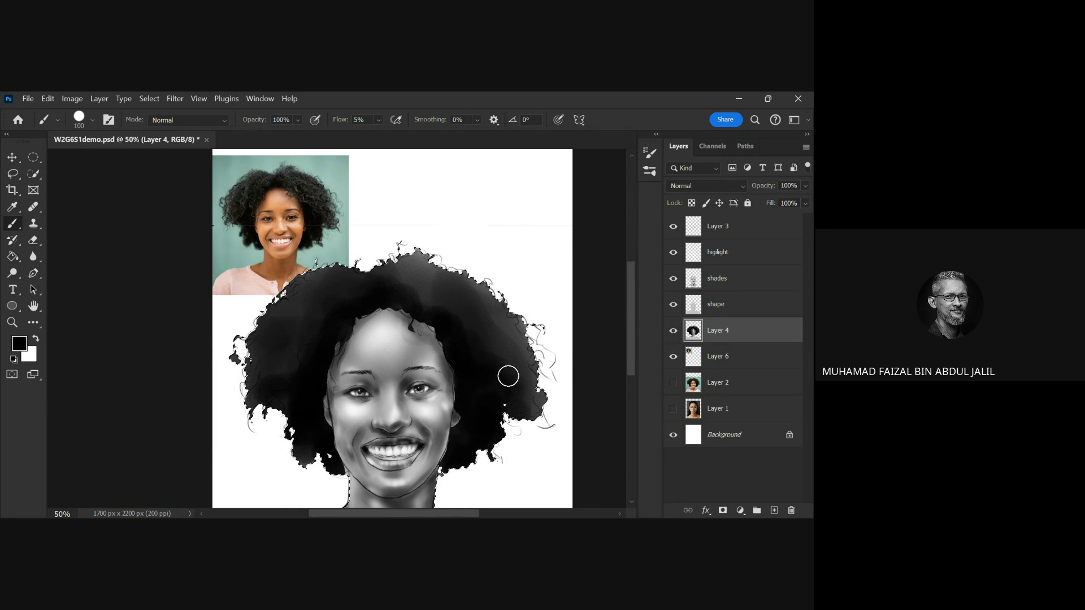
{"action": "left_click_drag", "start_coordinate": [398, 288], "coordinate": [331, 320]}
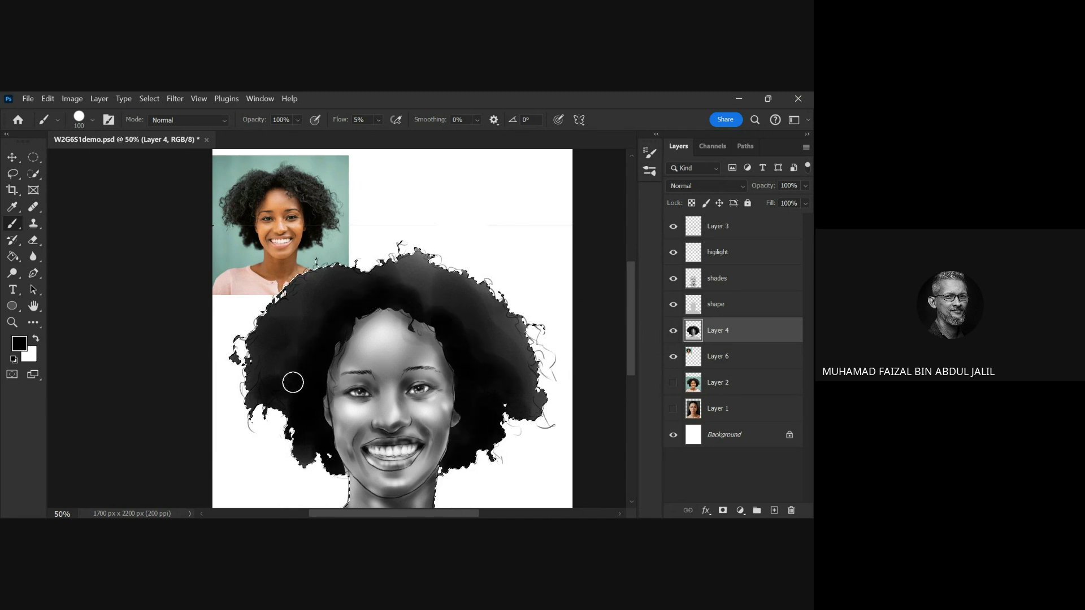
{"action": "mouse_move", "coordinate": [292, 382]}
{"action": "left_mouse_down"}
{"action": "mouse_move", "coordinate": [290, 322]}
{"action": "mouse_move", "coordinate": [282, 353]}
{"action": "mouse_move", "coordinate": [388, 353]}
{"action": "mouse_move", "coordinate": [389, 266]}
{"action": "mouse_move", "coordinate": [407, 339]}
{"action": "mouse_move", "coordinate": [492, 356]}
{"action": "left_mouse_up"}
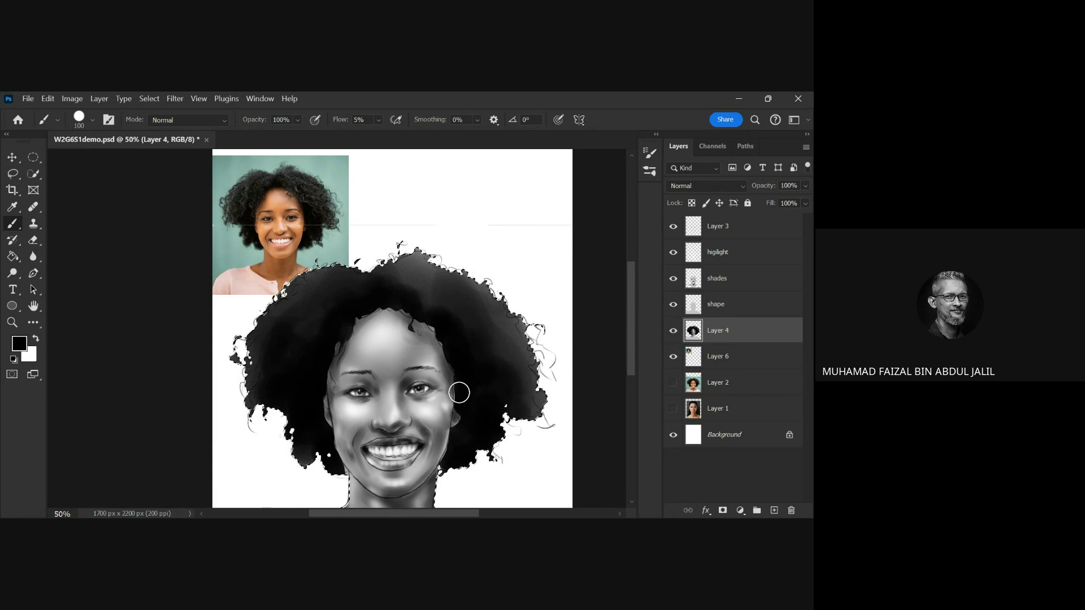
- Hide Layer 4, show Layer 2, and subtract the outer hair from the selection with a jagged Lasso outline, leaving the inner hair selected
{"action": "key", "text": "l"}
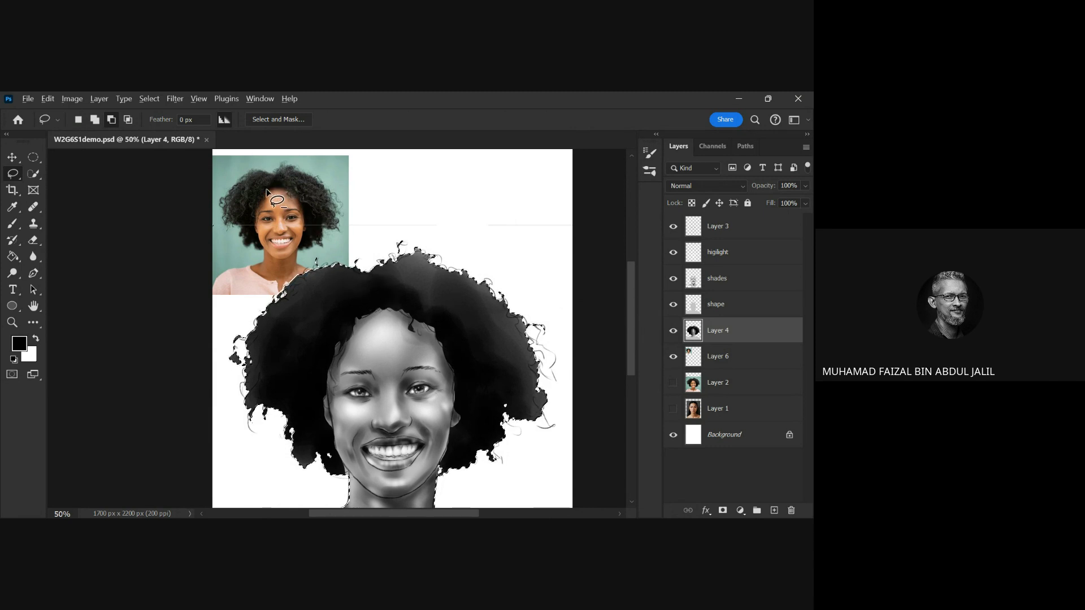
{"action": "left_click", "coordinate": [673, 330]}
{"action": "left_click", "coordinate": [672, 382]}
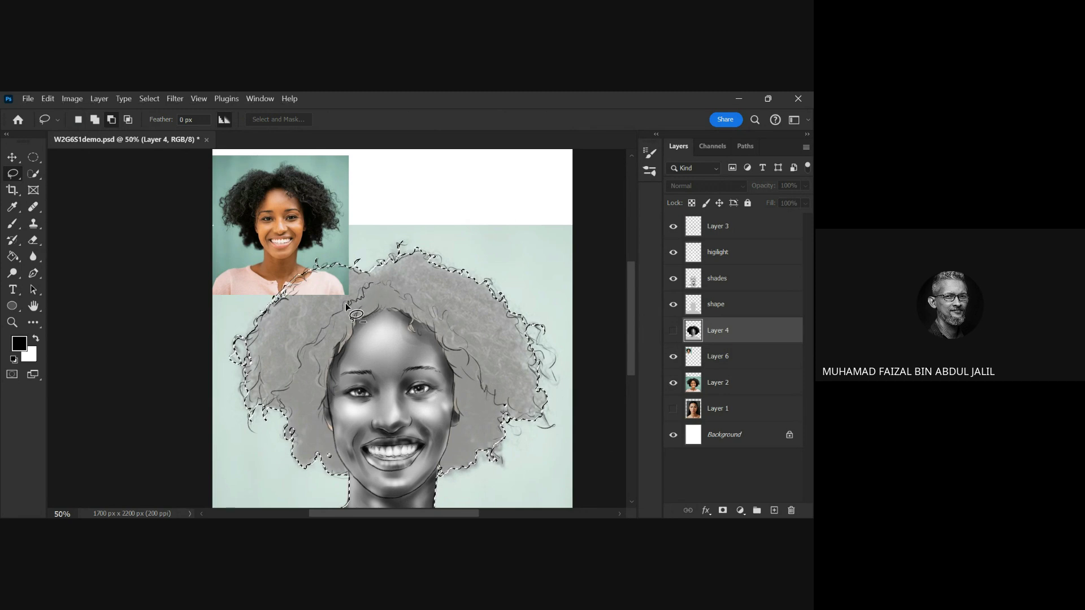
{"action": "mouse_move", "coordinate": [325, 336]}
{"action": "left_mouse_down"}
{"action": "mouse_move", "coordinate": [271, 390]}
{"action": "mouse_move", "coordinate": [262, 423]}
{"action": "mouse_move", "coordinate": [232, 283]}
{"action": "left_mouse_up"}
{"action": "mouse_move", "coordinate": [572, 354]}
{"action": "left_mouse_down"}
{"action": "mouse_move", "coordinate": [549, 424]}
{"action": "mouse_move", "coordinate": [507, 411]}
{"action": "mouse_move", "coordinate": [487, 380]}
{"action": "left_mouse_up"}
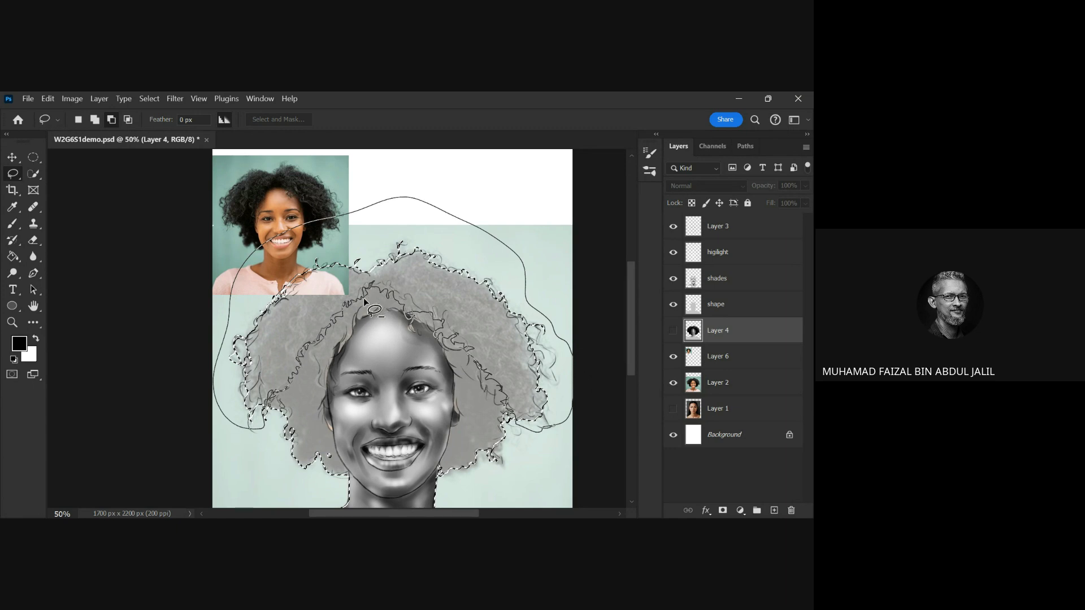
{"action": "left_click_drag", "start_coordinate": [364, 297], "coordinate": [370, 291]}
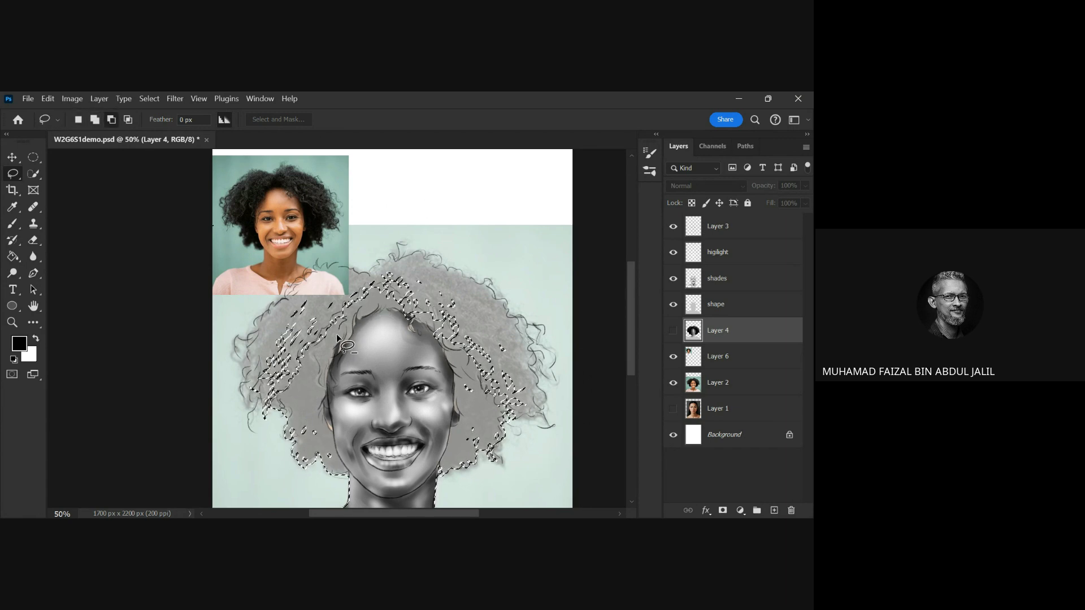
{"action": "mouse_move", "coordinate": [319, 385]}
{"action": "left_mouse_down"}
{"action": "mouse_move", "coordinate": [373, 288]}
{"action": "mouse_move", "coordinate": [446, 308]}
{"action": "mouse_move", "coordinate": [463, 363]}
{"action": "left_mouse_up"}
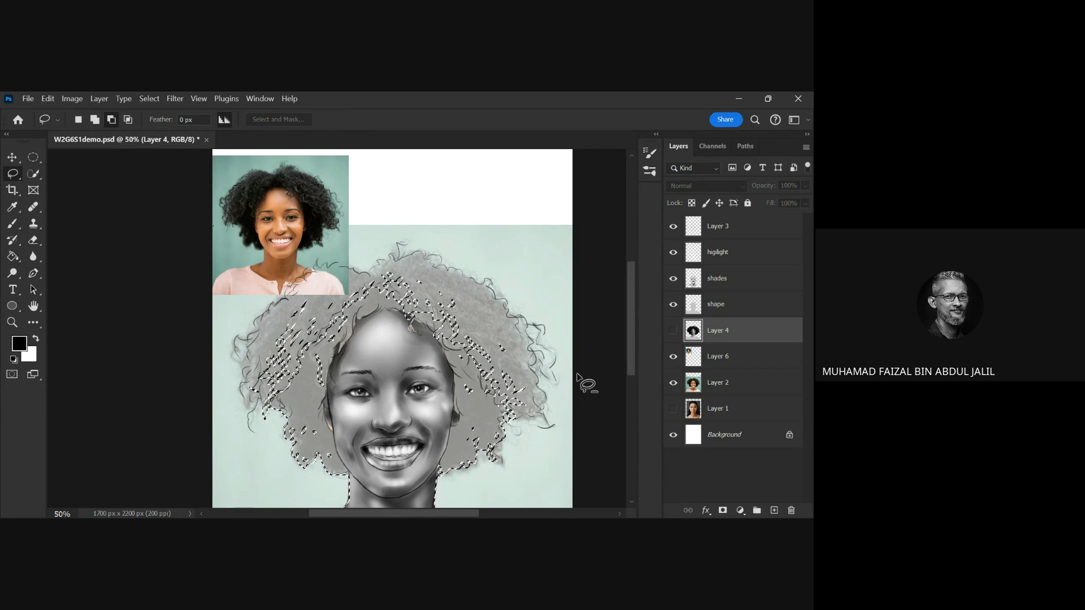
- Show Layer 4, checking the selection against the photo, and copy the selected inner hair to a new layer
{"action": "left_click", "coordinate": [672, 331]}
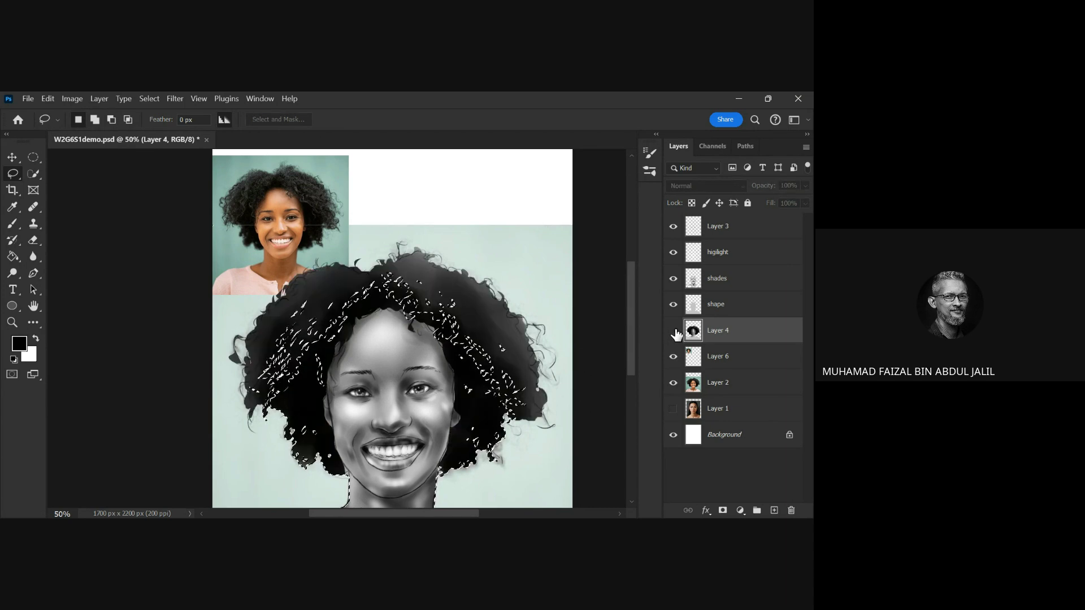
{"action": "left_click", "coordinate": [673, 331]}
{"action": "left_click", "coordinate": [673, 330]}
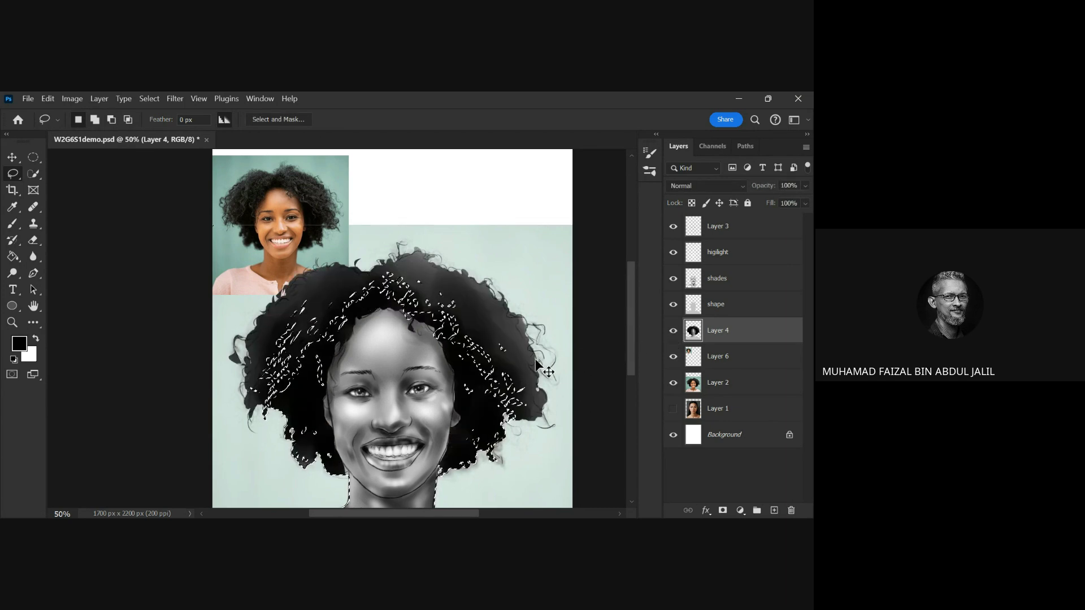
{"action": "left_click", "coordinate": [673, 331]}
{"action": "left_click", "coordinate": [673, 331]}
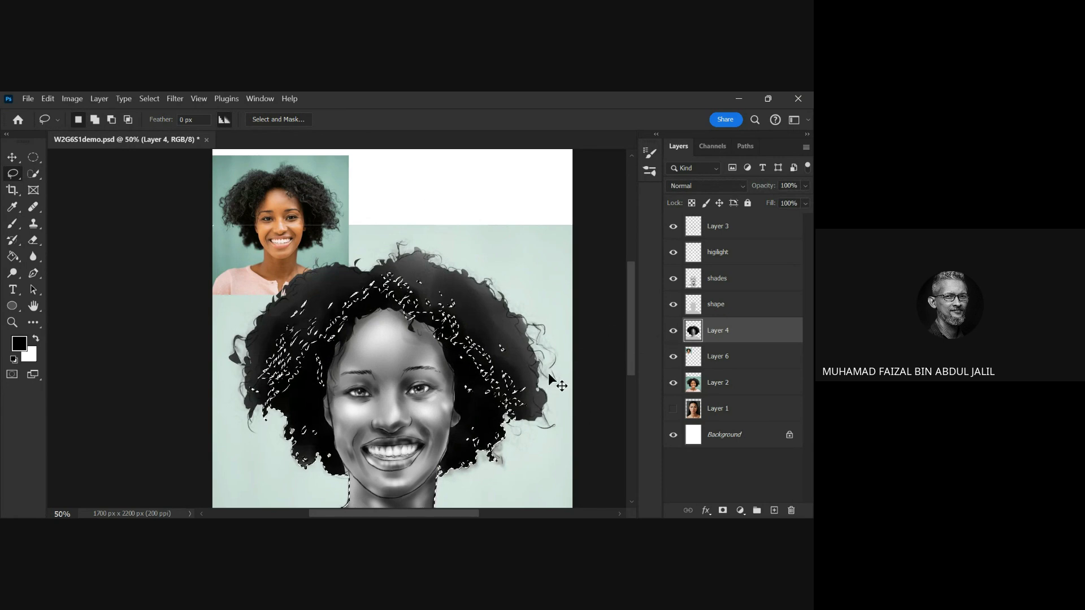
{"action": "key", "text": "ctrl+j"}
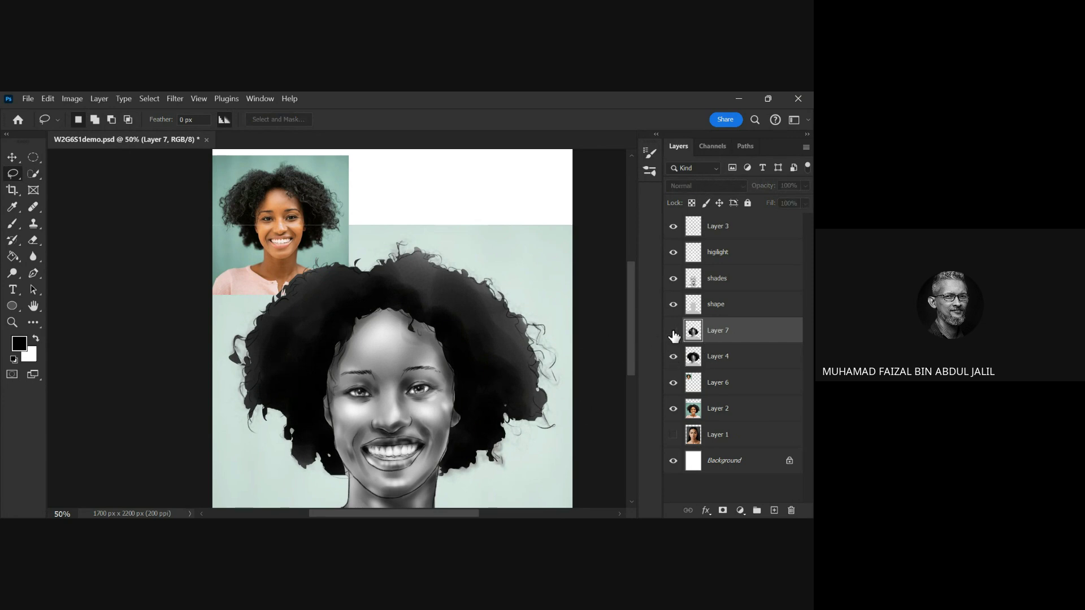
- Check the copied inner hair with Layer 4 hidden, set Layer 7's blend mode to Multiply, and compare it on and off
{"action": "left_click", "coordinate": [673, 357]}
{"action": "left_click", "coordinate": [672, 357]}
{"action": "left_click", "coordinate": [672, 357]}
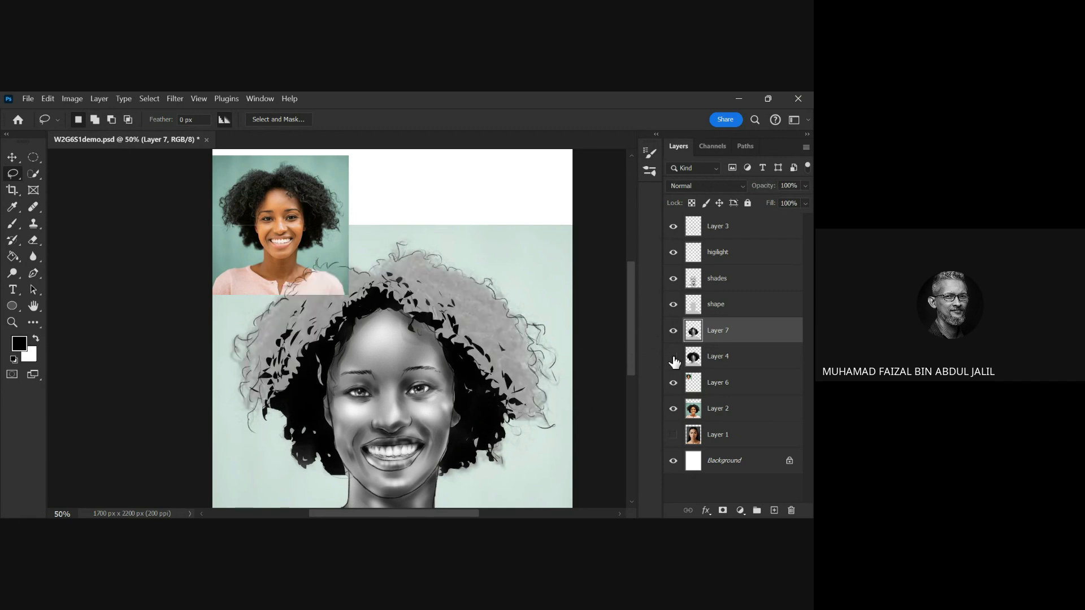
{"action": "left_click", "coordinate": [673, 357]}
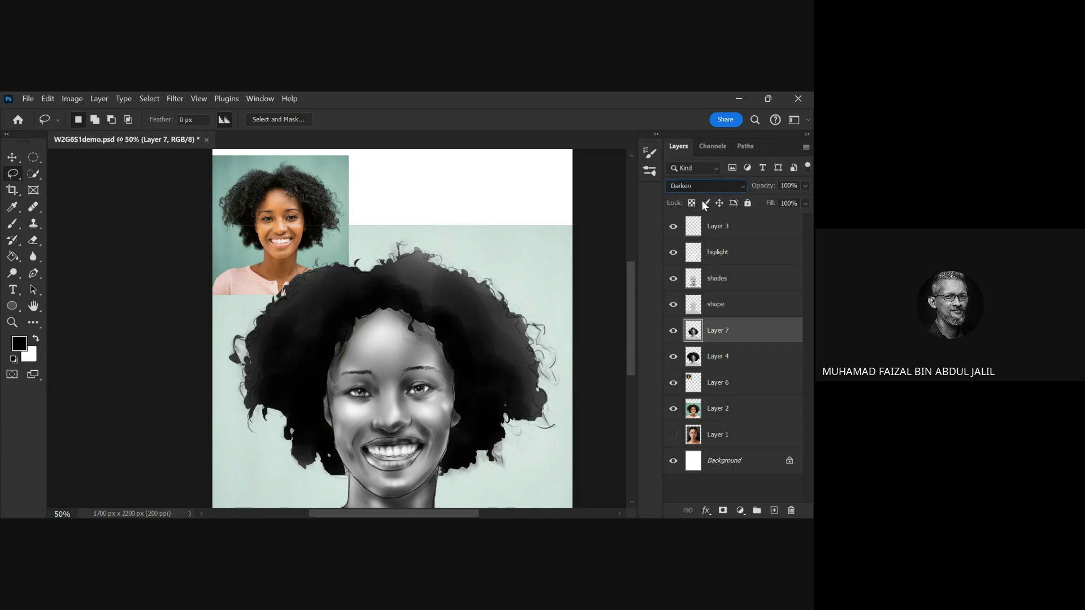
{"action": "key", "text": "Down"}
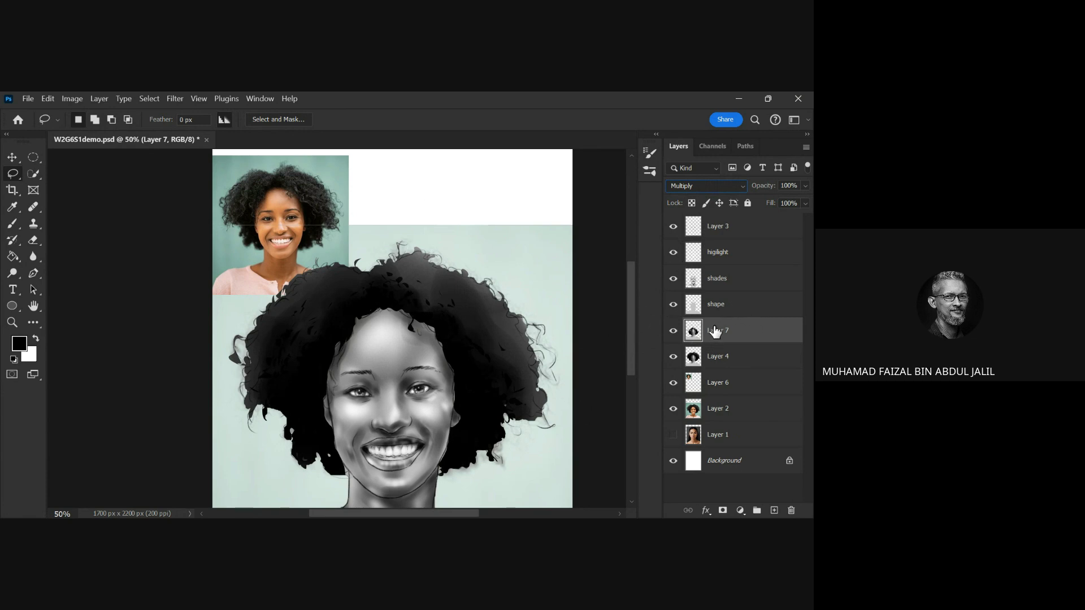
{"action": "left_click", "coordinate": [672, 330]}
{"action": "left_click", "coordinate": [673, 330]}
- Paint soft white highlights over the hair clumps on the shape layer with the 100 px brush at 5% flow, and save the file
{"action": "left_click", "coordinate": [721, 304]}
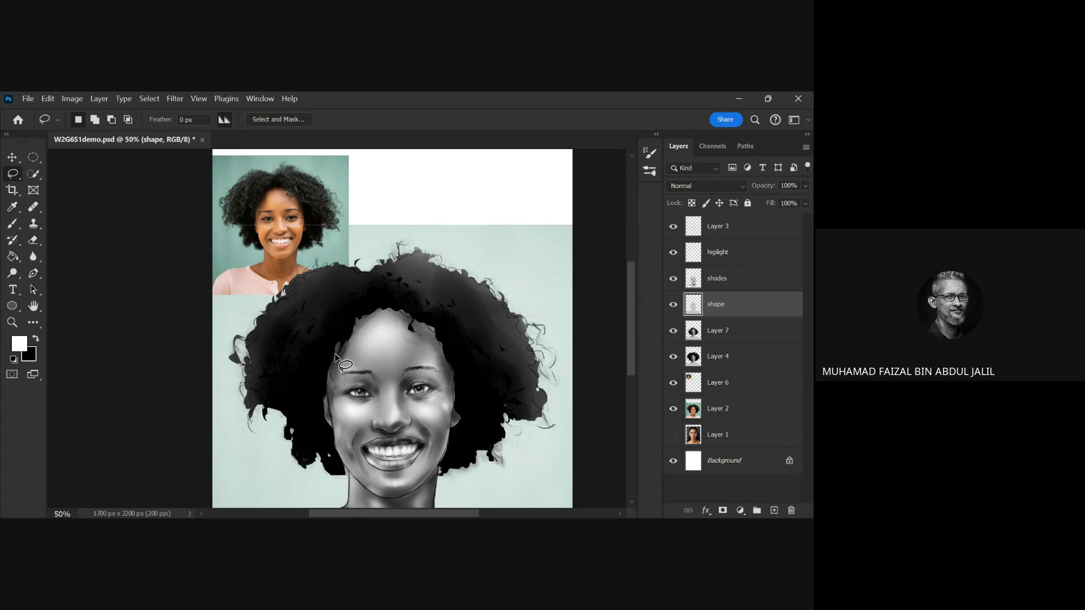
{"action": "key", "text": "b"}
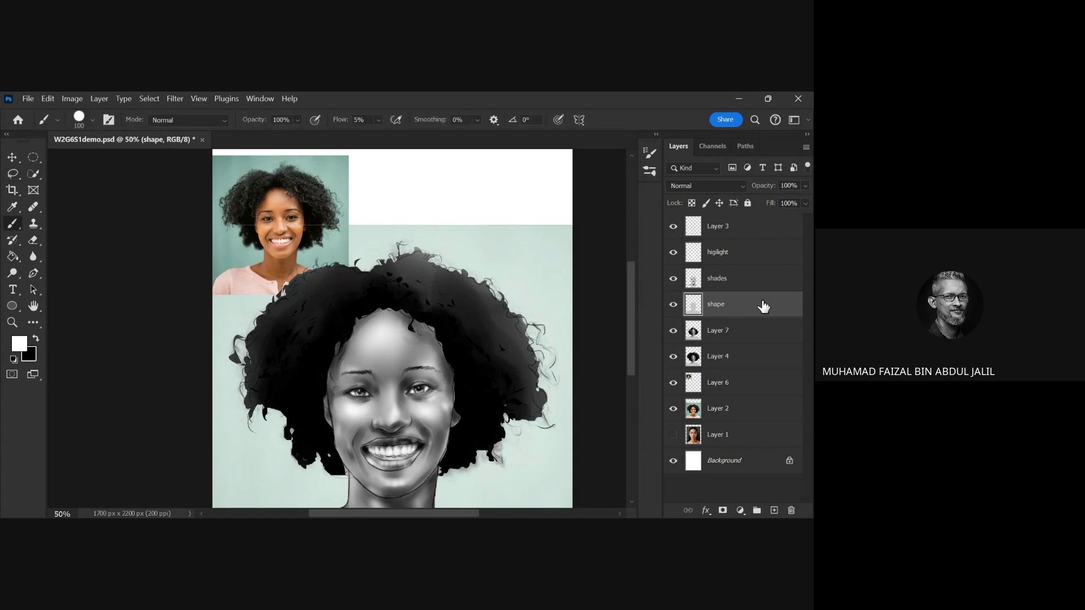
{"action": "mouse_move", "coordinate": [325, 270]}
{"action": "left_mouse_down"}
{"action": "mouse_move", "coordinate": [314, 305]}
{"action": "mouse_move", "coordinate": [261, 336]}
{"action": "mouse_move", "coordinate": [258, 367]}
{"action": "left_mouse_up"}
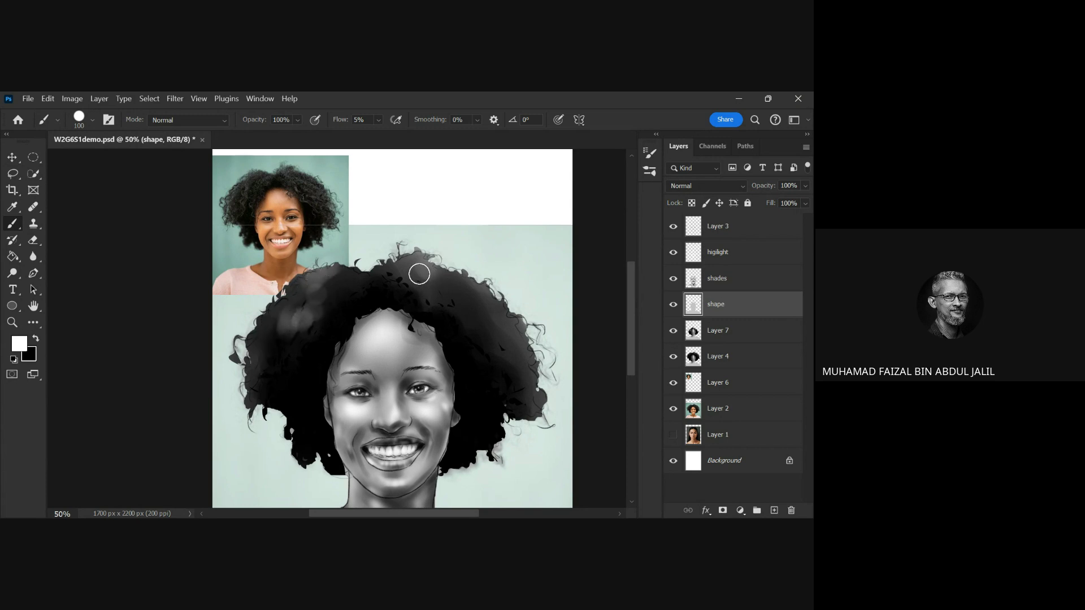
{"action": "mouse_move", "coordinate": [419, 273]}
{"action": "left_mouse_down"}
{"action": "mouse_move", "coordinate": [475, 324]}
{"action": "mouse_move", "coordinate": [496, 304]}
{"action": "mouse_move", "coordinate": [479, 390]}
{"action": "mouse_move", "coordinate": [498, 450]}
{"action": "mouse_move", "coordinate": [472, 431]}
{"action": "mouse_move", "coordinate": [460, 460]}
{"action": "left_mouse_up"}
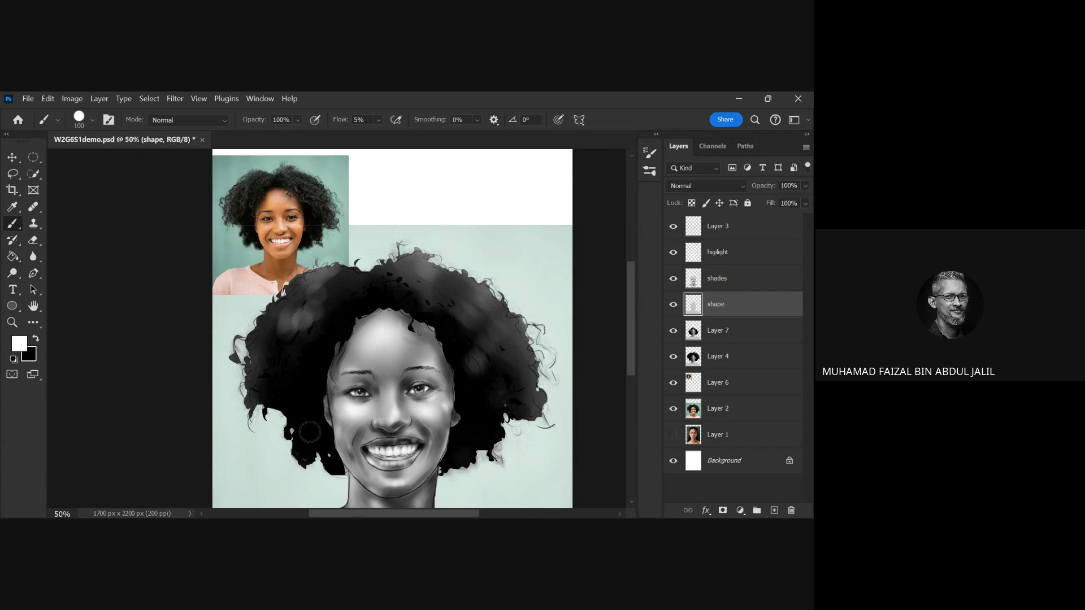
{"action": "mouse_move", "coordinate": [309, 432]}
{"action": "left_mouse_down"}
{"action": "mouse_move", "coordinate": [535, 323]}
{"action": "mouse_move", "coordinate": [375, 298]}
{"action": "mouse_move", "coordinate": [359, 276]}
{"action": "mouse_move", "coordinate": [268, 332]}
{"action": "mouse_move", "coordinate": [252, 367]}
{"action": "mouse_move", "coordinate": [282, 409]}
{"action": "mouse_move", "coordinate": [294, 452]}
{"action": "left_mouse_up"}
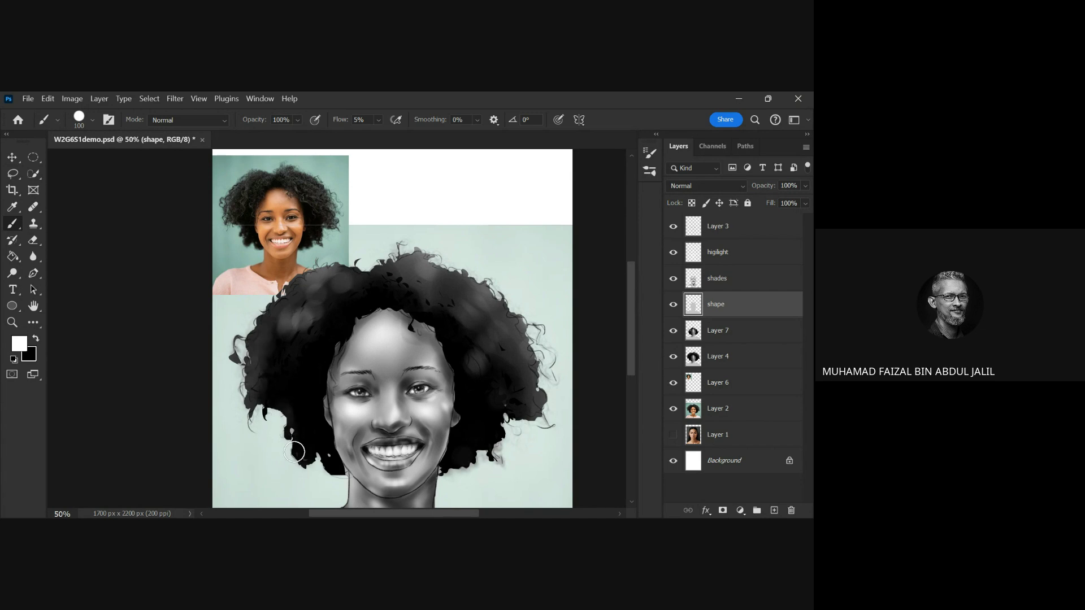
{"action": "mouse_move", "coordinate": [513, 409]}
{"action": "left_mouse_down"}
{"action": "mouse_move", "coordinate": [509, 316]}
{"action": "mouse_move", "coordinate": [451, 281]}
{"action": "mouse_move", "coordinate": [467, 262]}
{"action": "mouse_move", "coordinate": [450, 281]}
{"action": "mouse_move", "coordinate": [463, 252]}
{"action": "mouse_move", "coordinate": [455, 273]}
{"action": "left_mouse_up"}
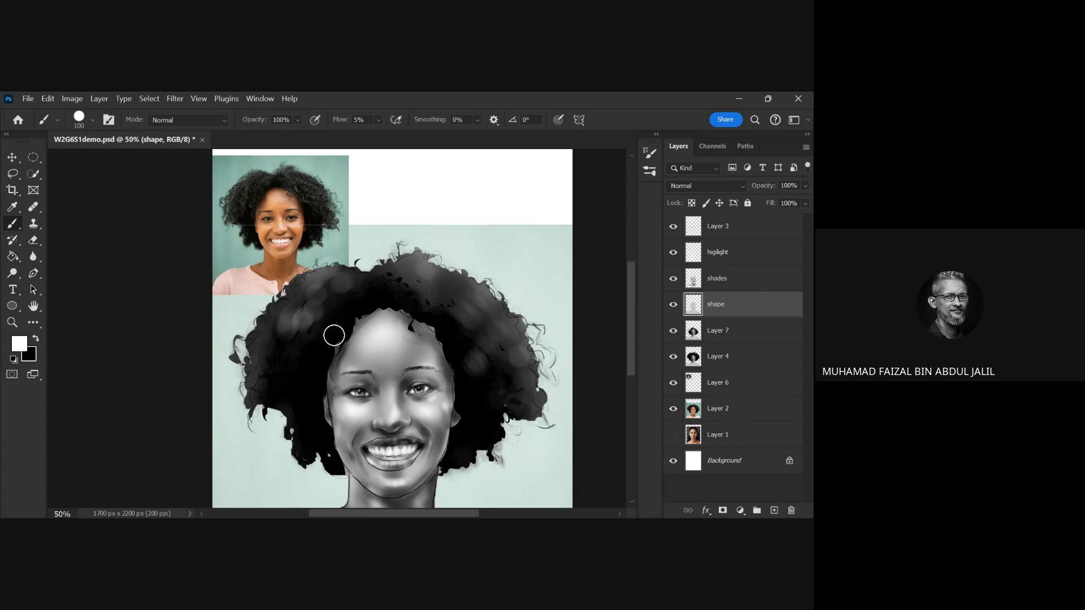
{"action": "key", "text": "ctrl+s"}
- Paint thin white curly strands across the hair on Layer 3 with a fine textured brush at 15 px and 38% flow
{"action": "key", "text": "l"}
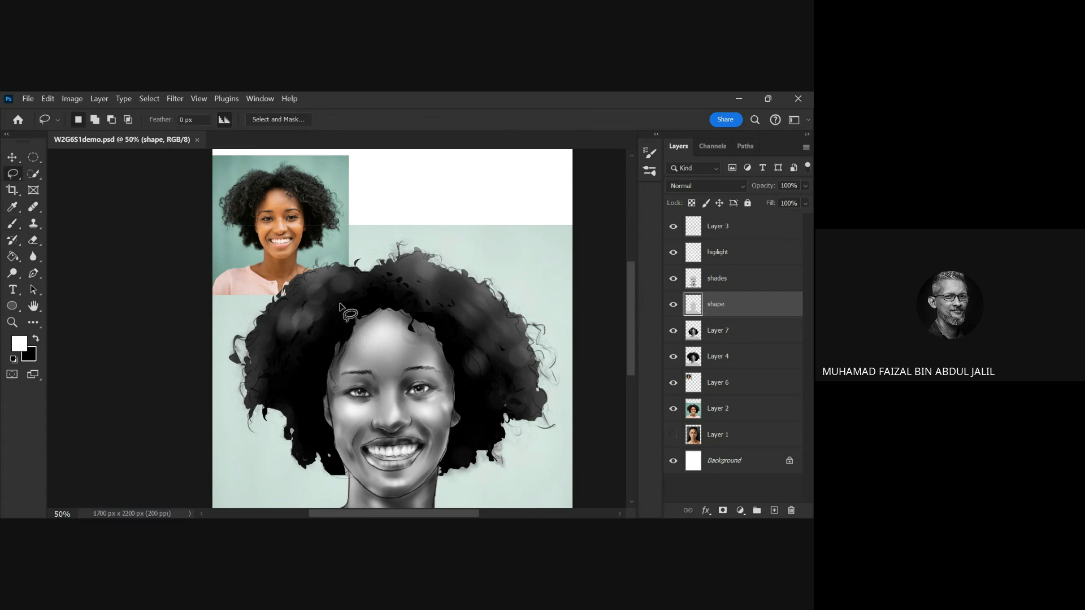
{"action": "key", "text": "b"}
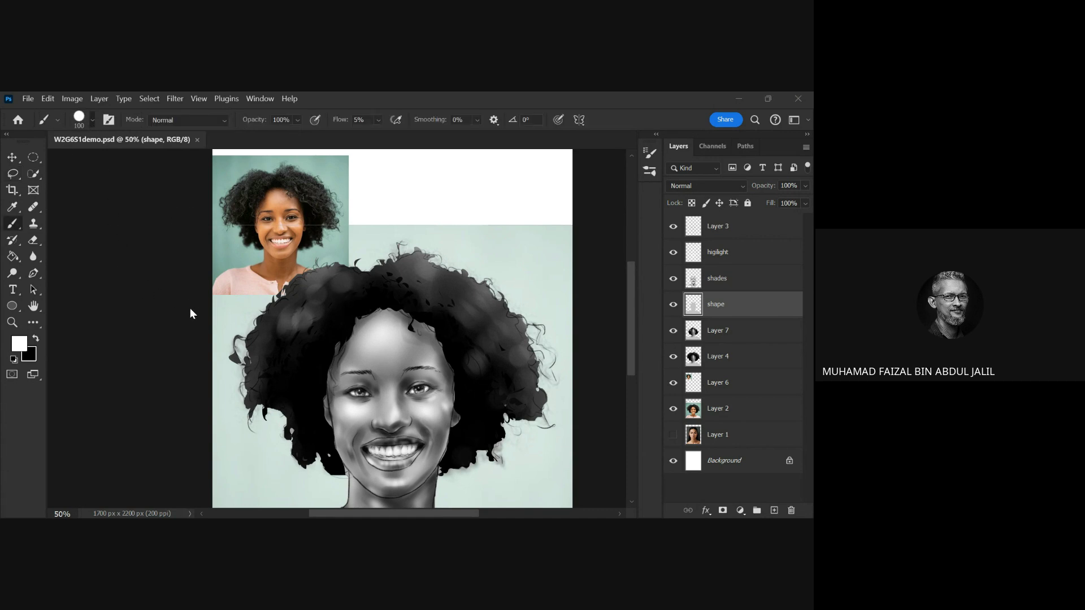
{"action": "key", "text": "period"}
{"action": "left_click_drag", "start_coordinate": [333, 298], "coordinate": [326, 311]}
{"action": "left_click", "coordinate": [724, 227]}
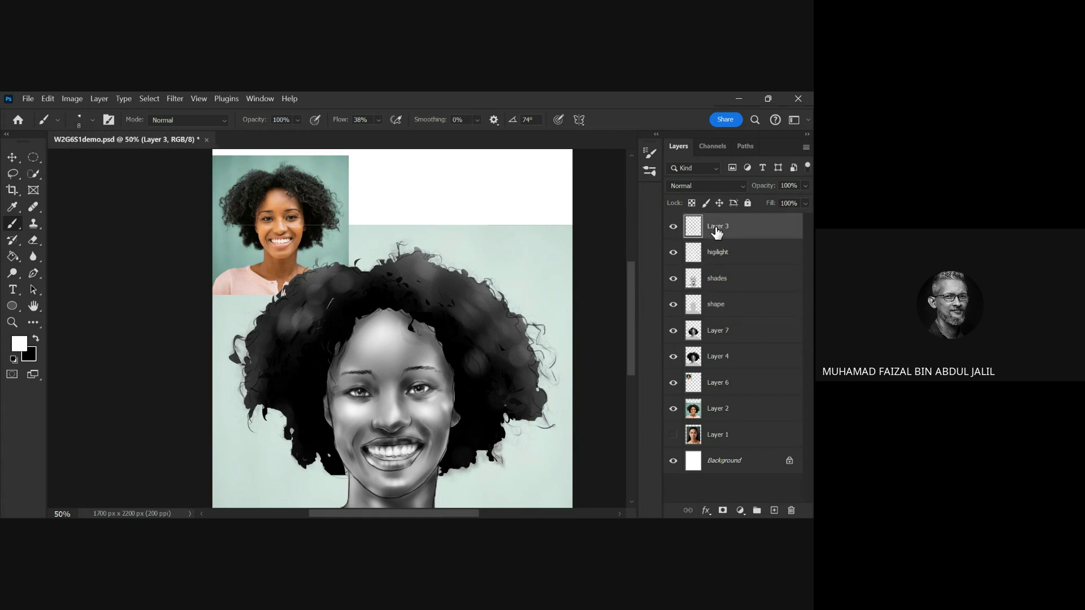
{"action": "left_click", "coordinate": [673, 227]}
{"action": "left_click", "coordinate": [673, 226]}
{"action": "mouse_move", "coordinate": [511, 391]}
{"action": "left_mouse_down"}
{"action": "mouse_move", "coordinate": [524, 406]}
{"action": "mouse_move", "coordinate": [479, 418]}
{"action": "left_mouse_up"}
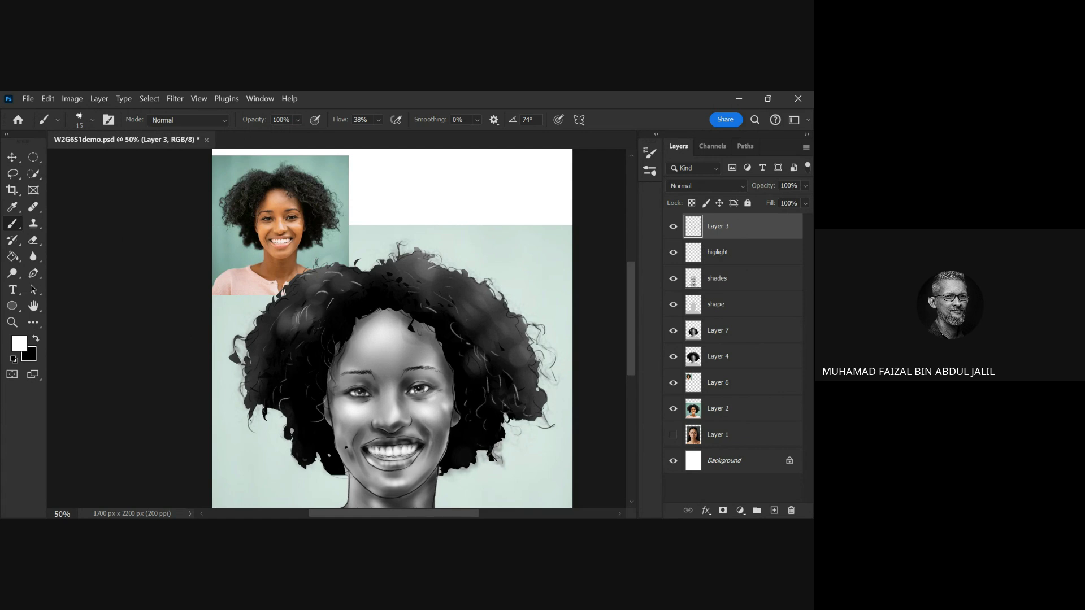
{"action": "left_click_drag", "start_coordinate": [316, 439], "coordinate": [286, 428]}
{"action": "mouse_move", "coordinate": [412, 304]}
{"action": "left_mouse_down"}
{"action": "mouse_move", "coordinate": [418, 333]}
{"action": "mouse_move", "coordinate": [431, 314]}
{"action": "left_mouse_up"}
{"action": "left_click_drag", "start_coordinate": [491, 335], "coordinate": [498, 342]}
- Sample black from the hair, paint thin dark strands along the forehead hairline and outer hair on Layer 3, and hide Layer 4
{"action": "left_click", "coordinate": [352, 320], "text": "alt"}
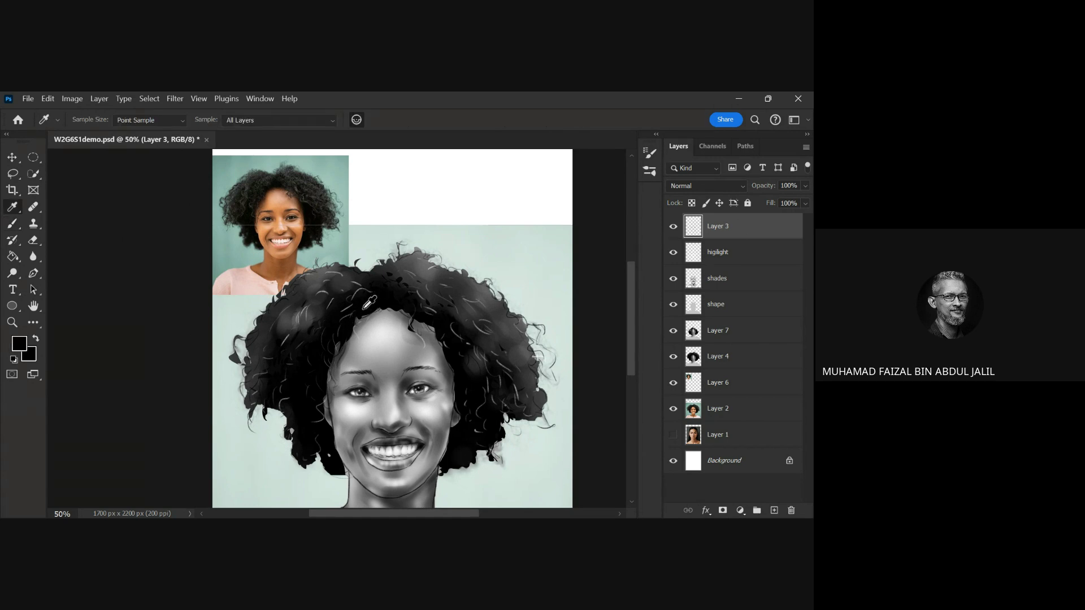
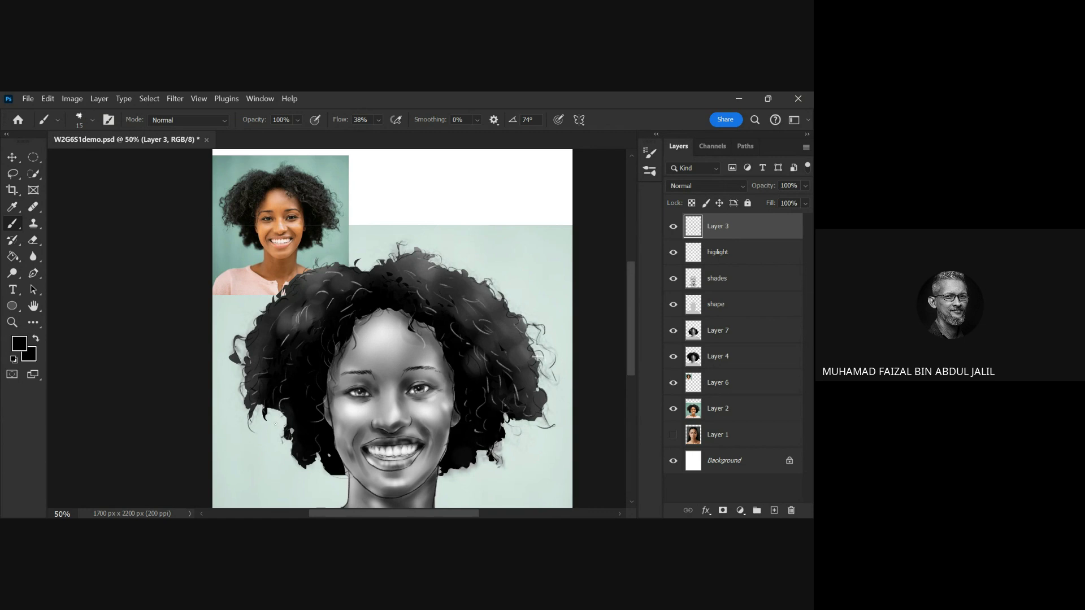
{"action": "mouse_move", "coordinate": [264, 406]}
{"action": "left_mouse_down"}
{"action": "mouse_move", "coordinate": [256, 420]}
{"action": "mouse_move", "coordinate": [238, 411]}
{"action": "left_mouse_up"}
{"action": "left_click", "coordinate": [673, 356]}
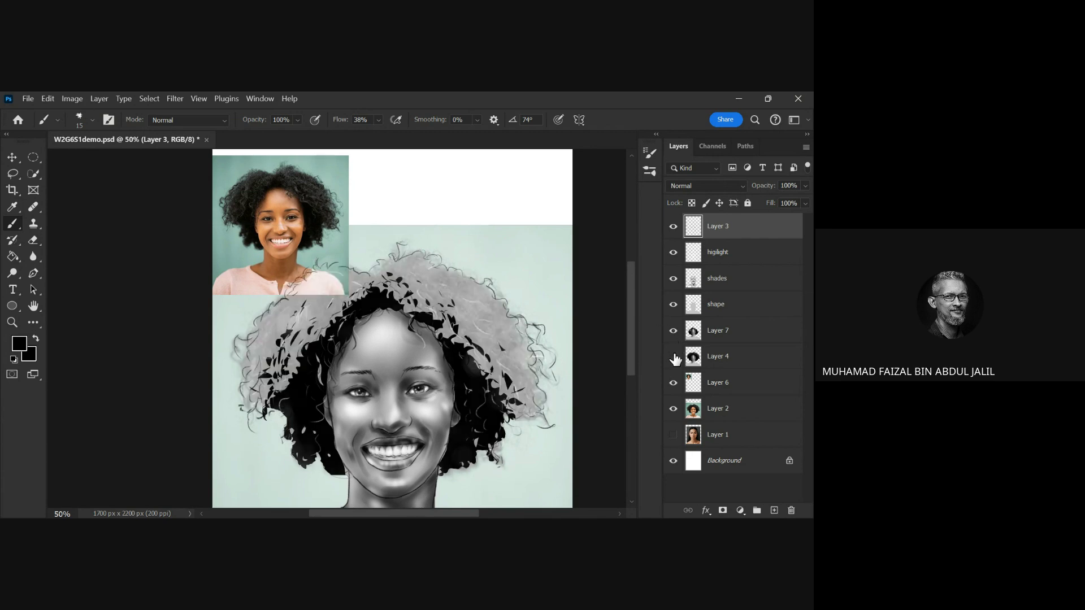
- Show Layer 4 again, compare the hair with Layer 7 on and off, keep Layer 7 visible, and save the file
{"action": "left_click", "coordinate": [673, 356]}
{"action": "left_click", "coordinate": [673, 333]}
{"action": "left_click", "coordinate": [673, 332]}
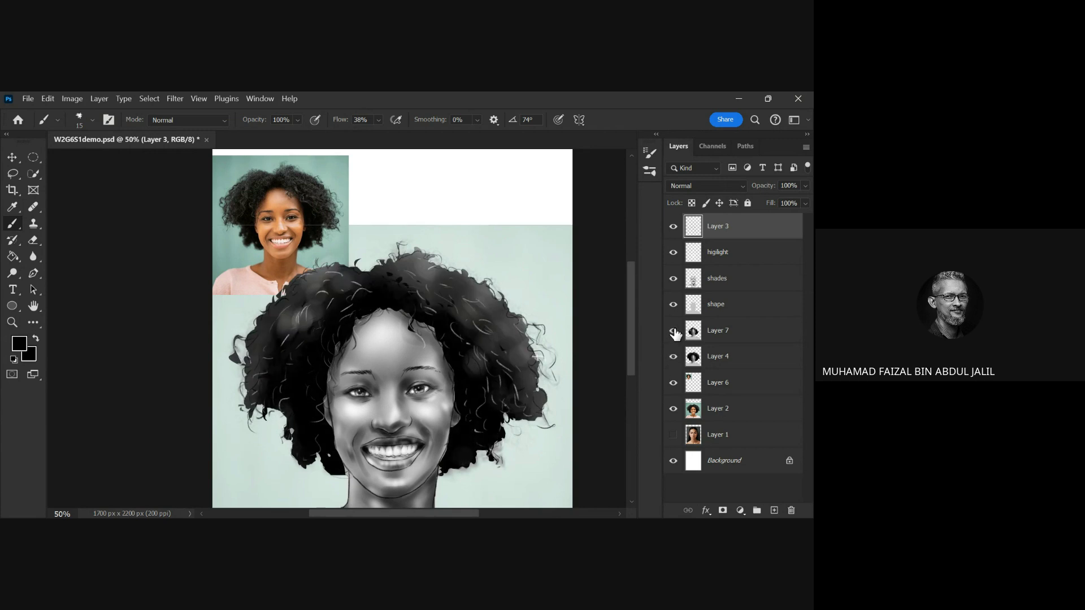
{"action": "left_click", "coordinate": [673, 333]}
{"action": "left_click", "coordinate": [674, 333]}
{"action": "left_click", "coordinate": [674, 332]}
{"action": "left_click", "coordinate": [674, 332]}
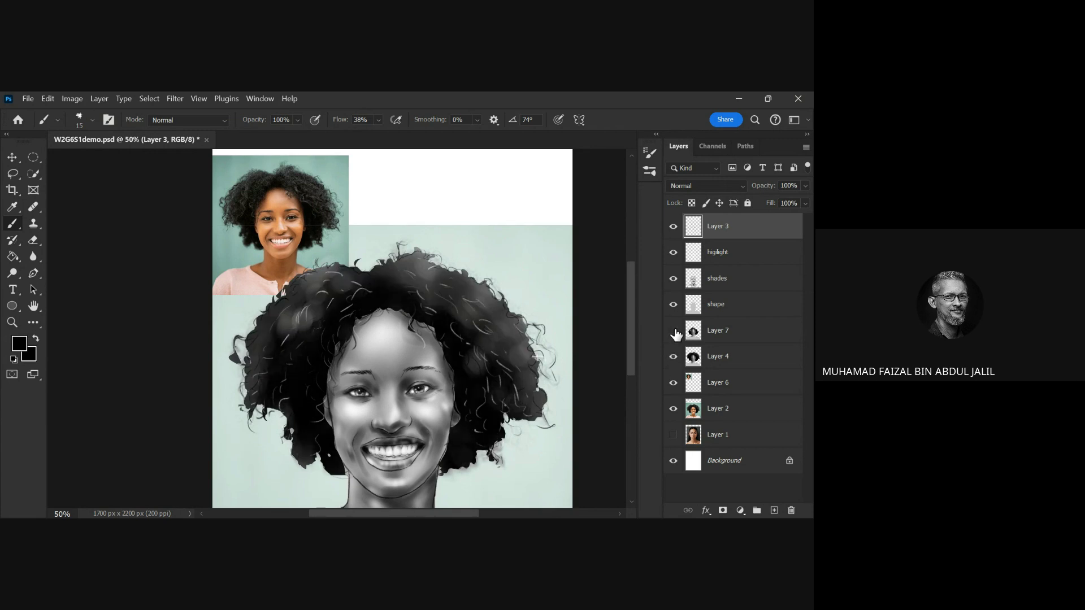
{"action": "left_click", "coordinate": [673, 332]}
{"action": "left_click", "coordinate": [673, 332]}
{"action": "left_click", "coordinate": [673, 332]}
{"action": "left_click", "coordinate": [674, 334]}
{"action": "left_click", "coordinate": [674, 334]}
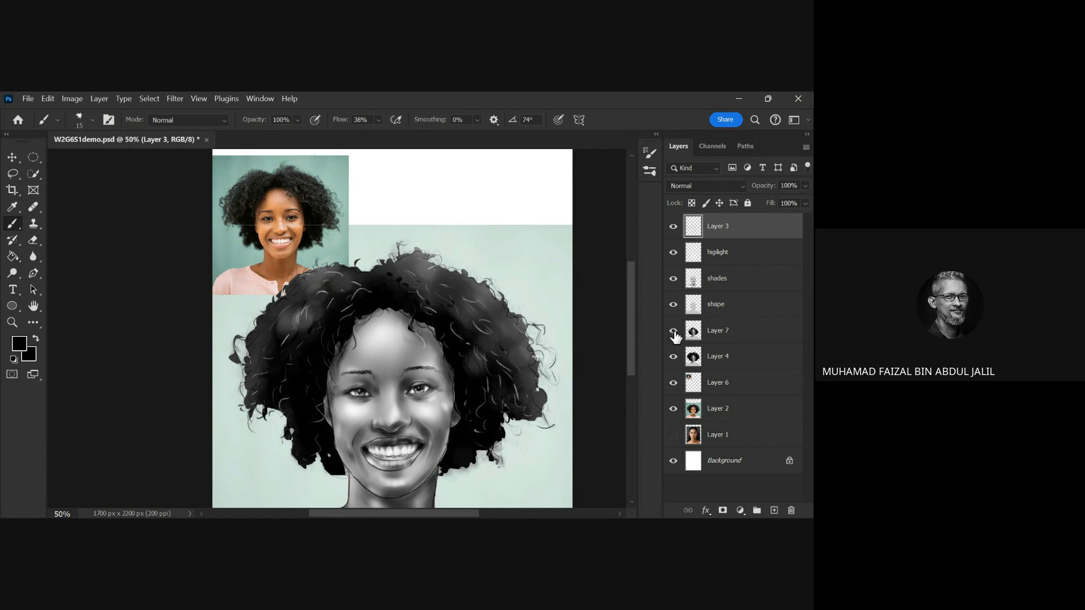
{"action": "key", "text": "ctrl+s"}
- Hide the reference photos on Layer 2 and Layer 6 and save the file
{"action": "key", "text": "ctrl+minus"}
{"action": "left_click", "coordinate": [673, 409]}
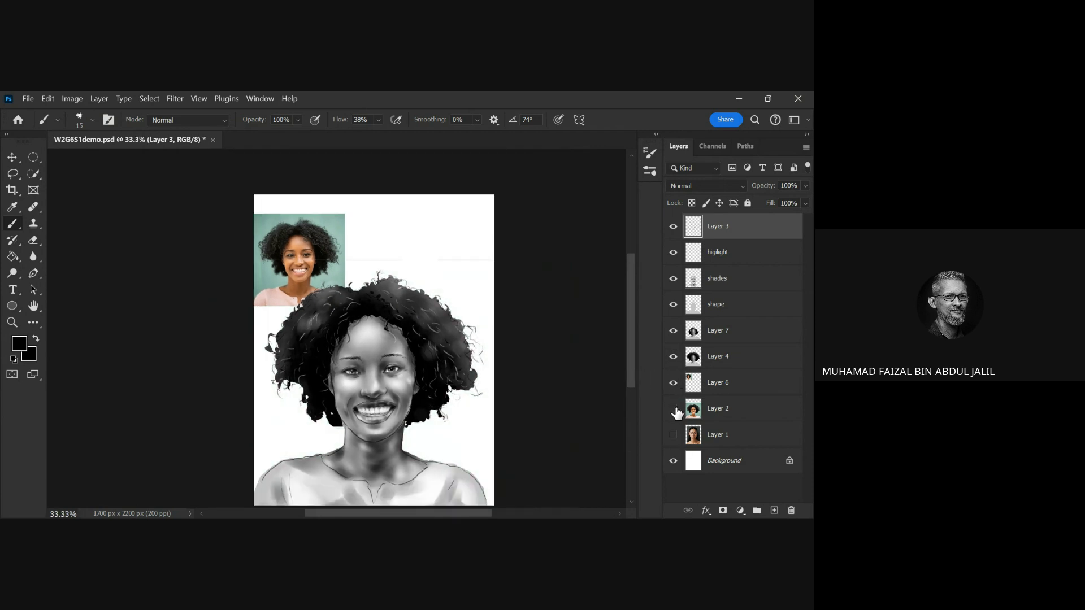
{"action": "left_click", "coordinate": [673, 382]}
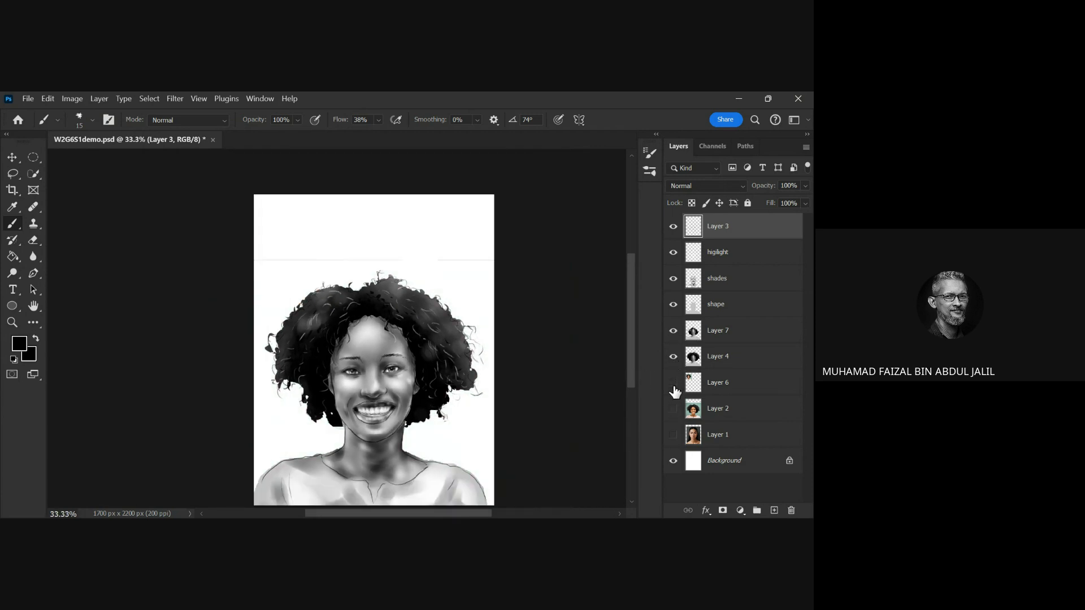
{"action": "key", "text": "ctrl+s"}
- Check what Layer 3 and the shape layer each contribute to the portrait by hiding and showing them again
{"action": "left_click", "coordinate": [674, 226]}
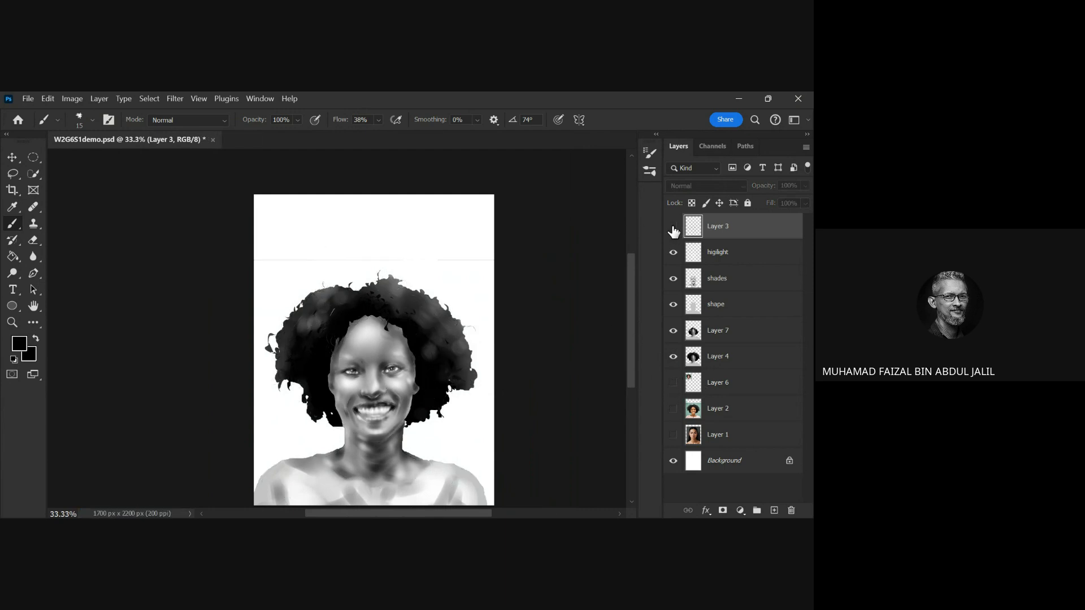
{"action": "left_click", "coordinate": [673, 226]}
{"action": "left_click", "coordinate": [674, 304]}
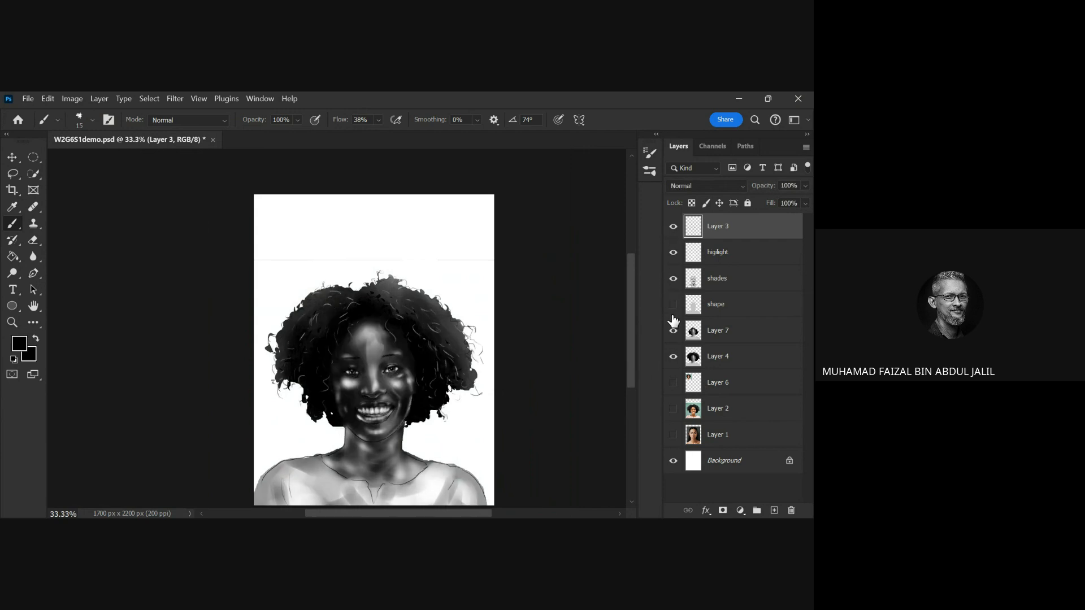
{"action": "left_click", "coordinate": [673, 305]}
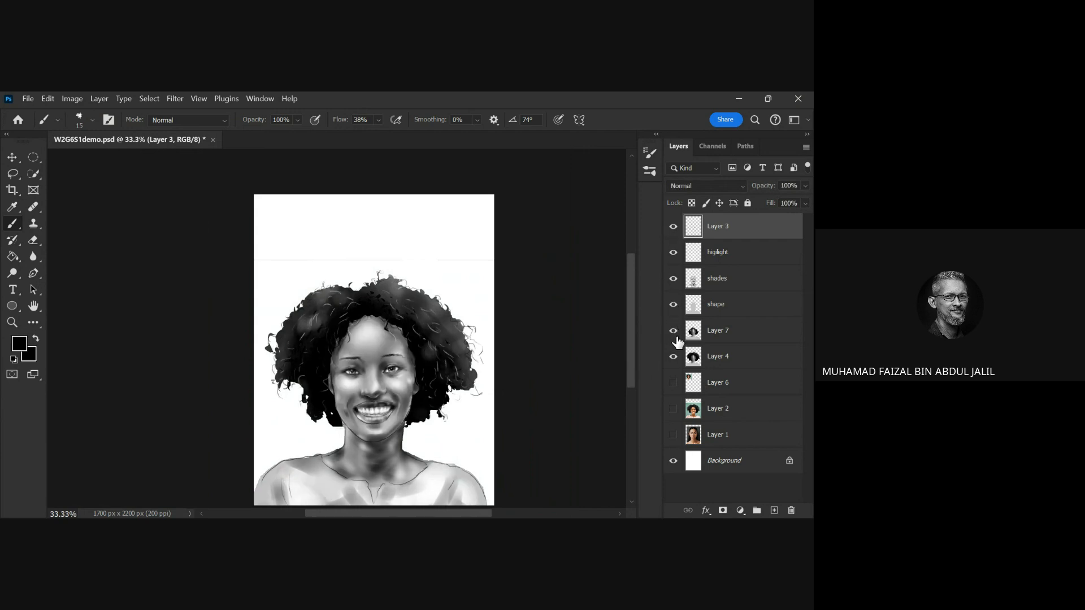
- Erase the thin horizontal line above the hair on Layer 4 with a 250 px eraser, and save the file
{"action": "key", "text": "e"}
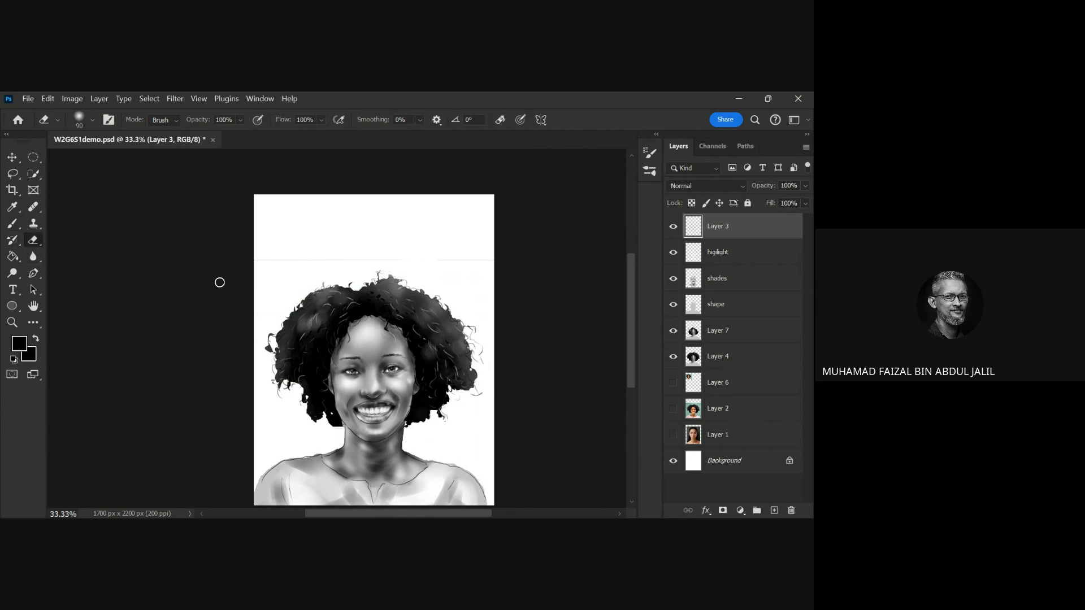
{"action": "key", "text": "bracketright"}
{"action": "key", "text": "bracketright"}
{"action": "key", "text": "bracketright"}
{"action": "key", "text": "bracketright"}
{"action": "key", "text": "bracketright"}
{"action": "key", "text": "bracketright"}
{"action": "left_click", "coordinate": [720, 306]}
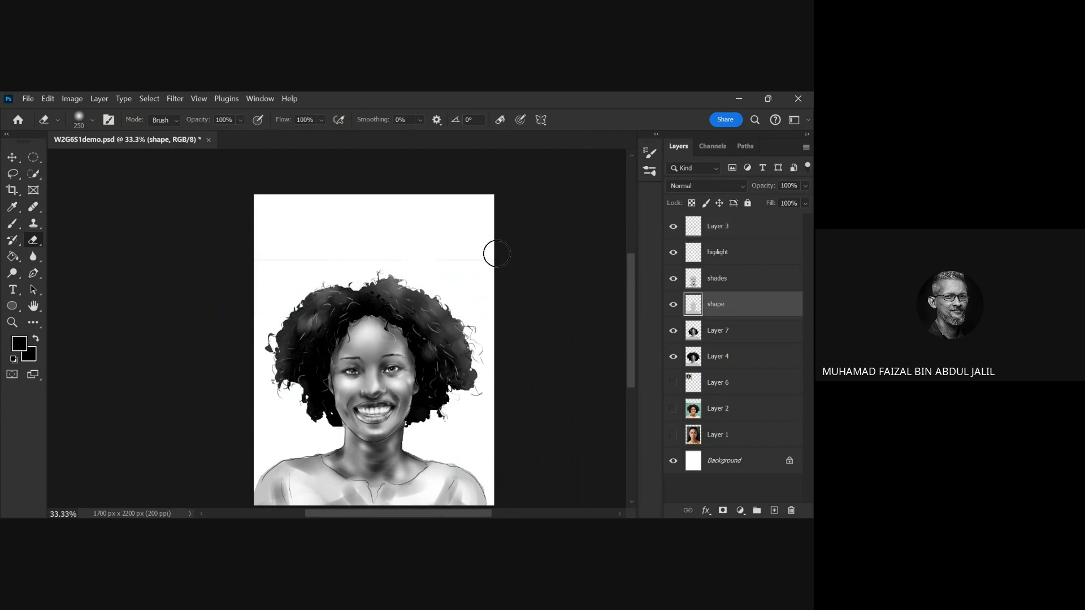
{"action": "left_click", "coordinate": [722, 333]}
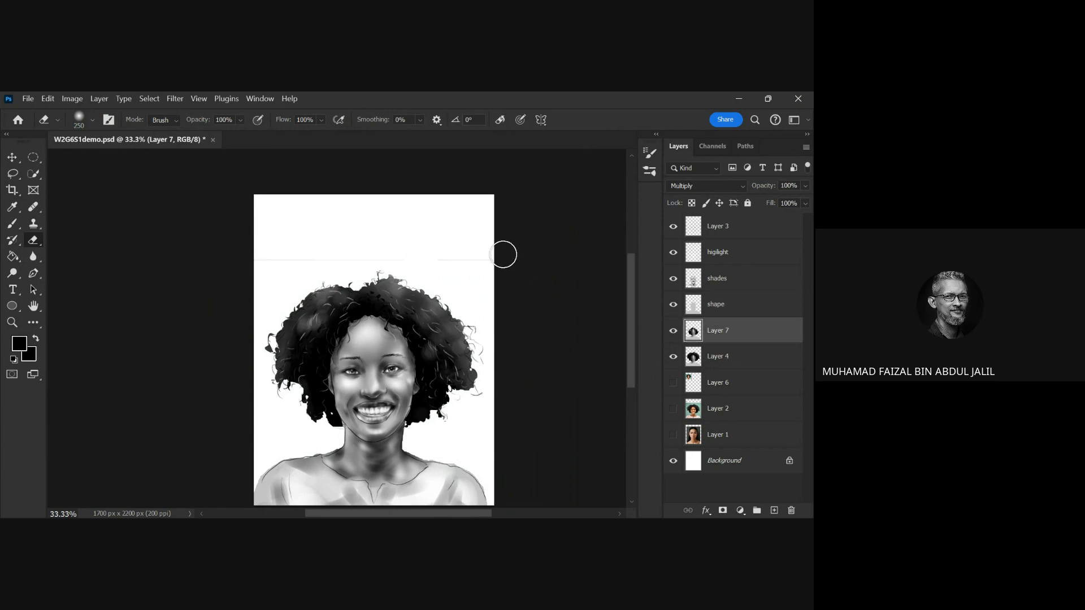
{"action": "left_click", "coordinate": [716, 359]}
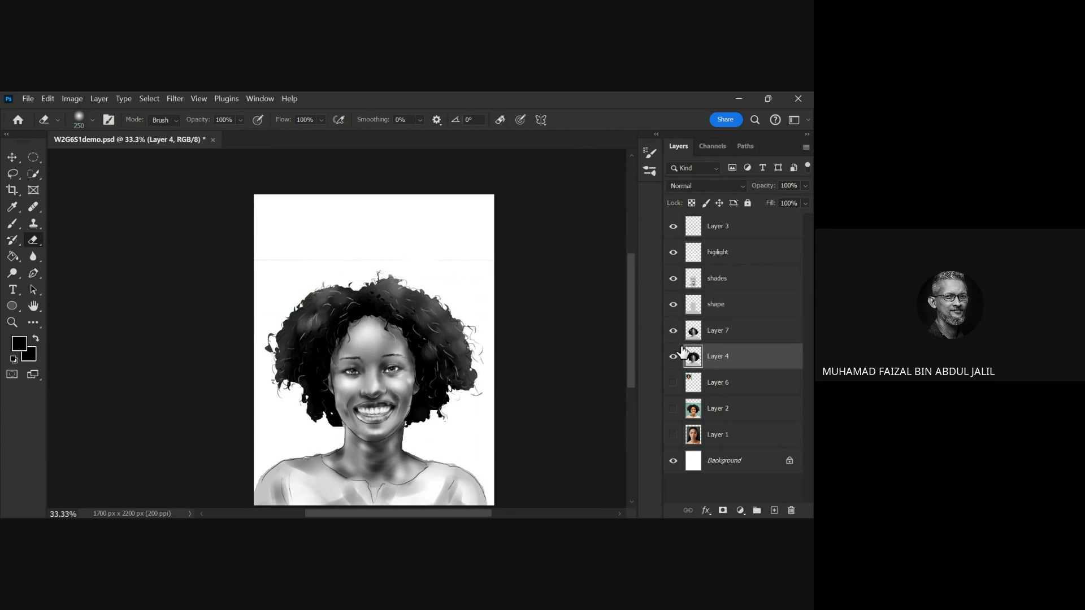
{"action": "left_click_drag", "start_coordinate": [493, 258], "coordinate": [259, 256]}
{"action": "key", "text": "ctrl+s"}
{"action": "left_click_drag", "start_coordinate": [461, 313], "coordinate": [475, 267]}
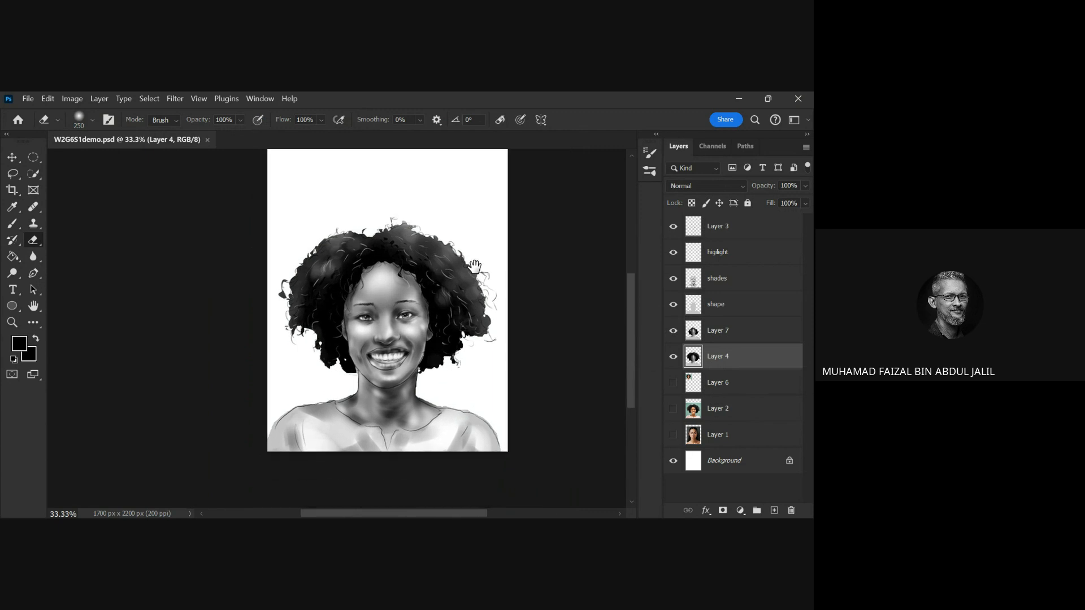
- Add a new layer directly above Layer 6 and prepare a round brush at 500 px for the background
{"action": "left_click", "coordinate": [751, 382]}
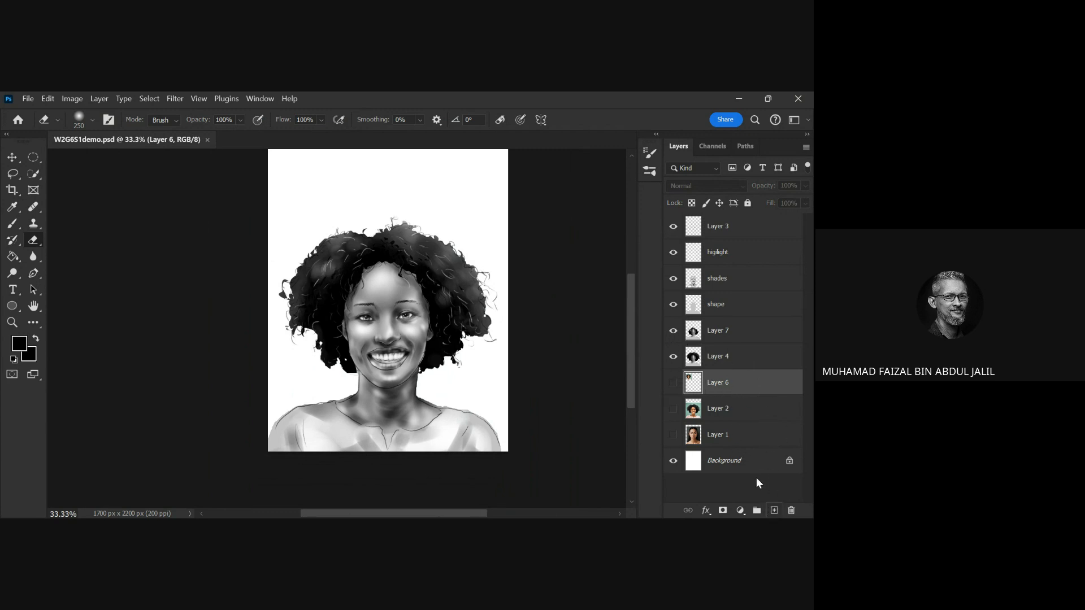
{"action": "left_click", "coordinate": [774, 510]}
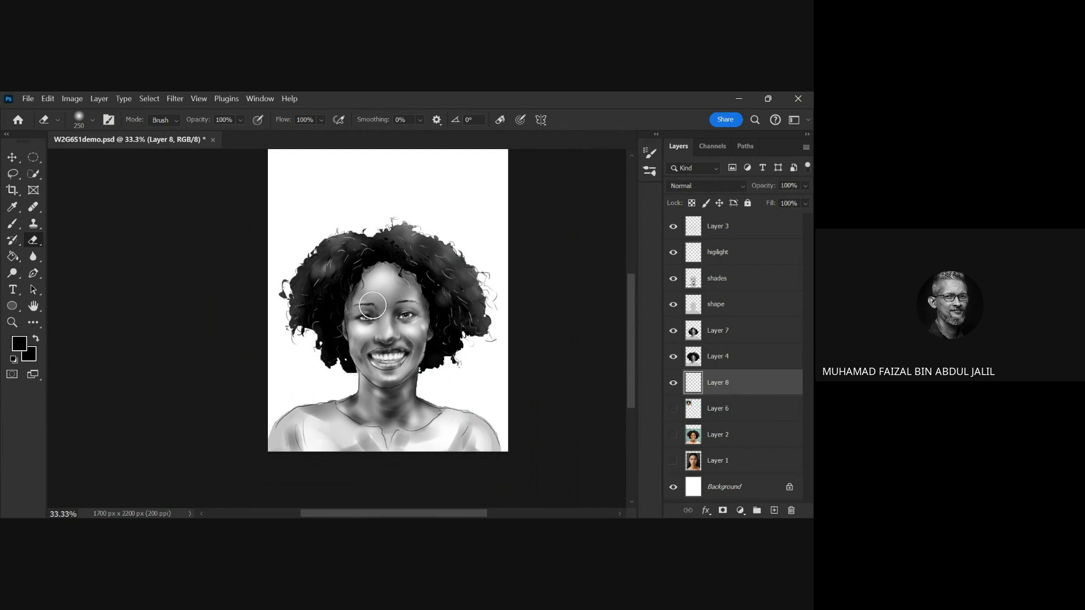
{"action": "key", "text": "bracketright"}
{"action": "key", "text": "bracketright"}
{"action": "key", "text": "bracketright"}
{"action": "key", "text": "bracketright"}
{"action": "key", "text": "b"}
{"action": "key", "text": "bracketright"}
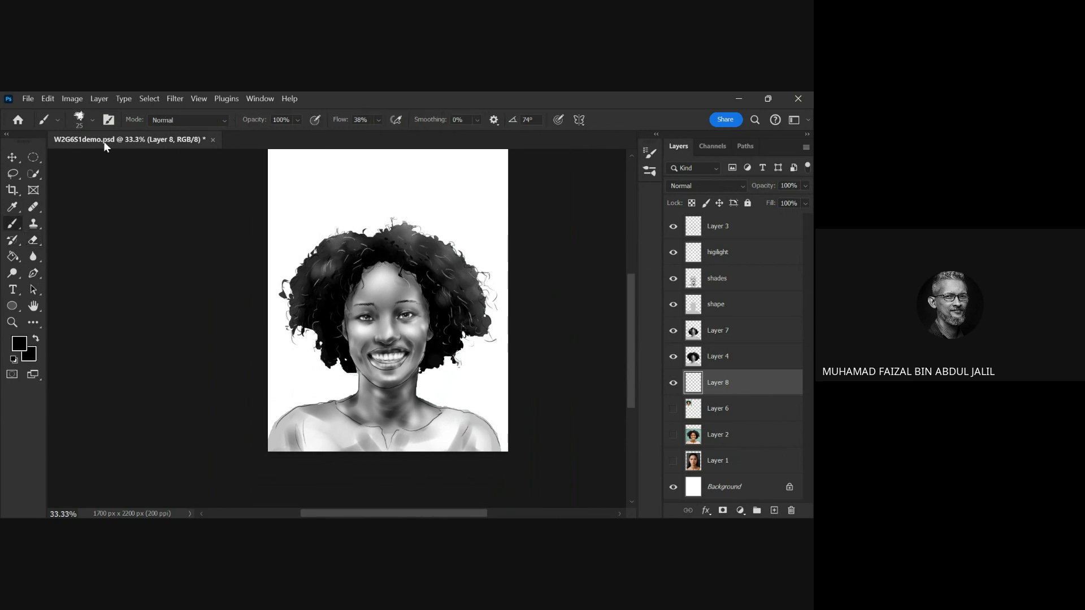
{"action": "key", "text": "comma"}
{"action": "key", "text": "bracketright"}
{"action": "key", "text": "bracketright"}
{"action": "key", "text": "bracketright"}
{"action": "key", "text": "bracketright"}
{"action": "key", "text": "bracketright"}
{"action": "key", "text": "bracketright"}
{"action": "key", "text": "bracketright"}
{"action": "key", "text": "bracketright"}
{"action": "key", "text": "bracketright"}
{"action": "key", "text": "bracketright"}
{"action": "key", "text": "bracketright"}
- Undo the heavy test strokes, set the flow to 3%, and paint soft grey background tones around the head and shoulders on Layer 8
{"action": "left_click_drag", "start_coordinate": [384, 209], "coordinate": [319, 275]}
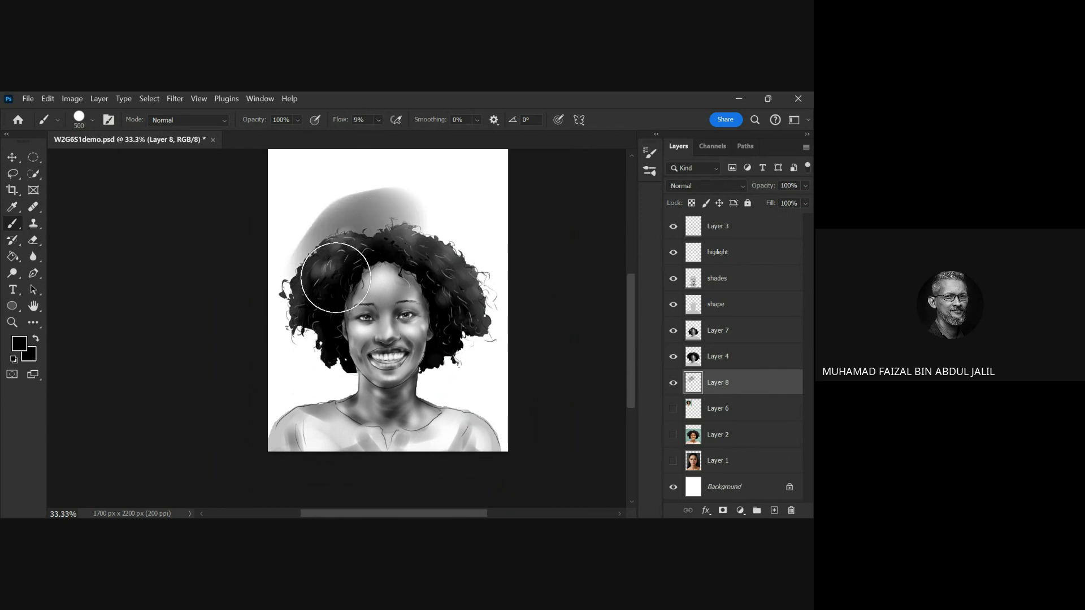
{"action": "key", "text": "ctrl+z"}
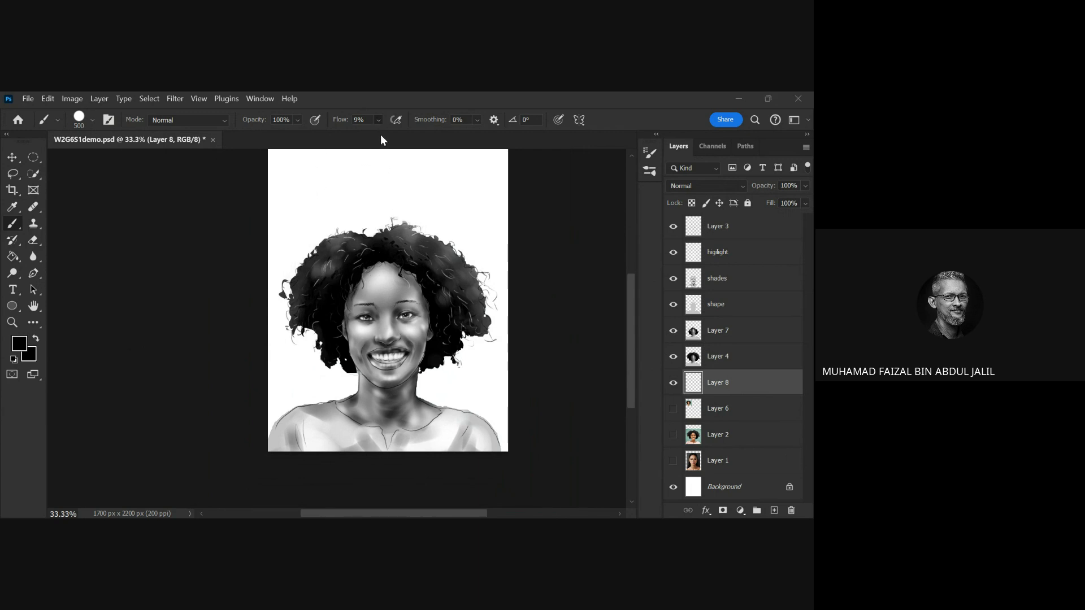
{"action": "key", "text": "shift+0"}
{"action": "key", "text": "shift+3"}
{"action": "mouse_move", "coordinate": [333, 218]}
{"action": "left_mouse_down"}
{"action": "mouse_move", "coordinate": [290, 230]}
{"action": "mouse_move", "coordinate": [315, 382]}
{"action": "mouse_move", "coordinate": [344, 376]}
{"action": "mouse_move", "coordinate": [339, 402]}
{"action": "mouse_move", "coordinate": [343, 390]}
{"action": "left_mouse_up"}
{"action": "key", "text": "ctrl+z"}
{"action": "mouse_move", "coordinate": [460, 363]}
{"action": "left_mouse_down"}
{"action": "mouse_move", "coordinate": [485, 412]}
{"action": "mouse_move", "coordinate": [467, 280]}
{"action": "mouse_move", "coordinate": [484, 339]}
{"action": "mouse_move", "coordinate": [407, 230]}
{"action": "mouse_move", "coordinate": [311, 271]}
{"action": "mouse_move", "coordinate": [297, 400]}
{"action": "mouse_move", "coordinate": [388, 243]}
{"action": "mouse_move", "coordinate": [460, 249]}
{"action": "mouse_move", "coordinate": [496, 238]}
{"action": "mouse_move", "coordinate": [285, 249]}
{"action": "mouse_move", "coordinate": [388, 193]}
{"action": "mouse_move", "coordinate": [334, 388]}
{"action": "mouse_move", "coordinate": [273, 407]}
{"action": "mouse_move", "coordinate": [426, 322]}
{"action": "mouse_move", "coordinate": [502, 412]}
{"action": "mouse_move", "coordinate": [421, 449]}
{"action": "mouse_move", "coordinate": [339, 347]}
{"action": "mouse_move", "coordinate": [249, 438]}
{"action": "mouse_move", "coordinate": [476, 328]}
{"action": "mouse_move", "coordinate": [449, 257]}
{"action": "mouse_move", "coordinate": [354, 203]}
{"action": "mouse_move", "coordinate": [540, 334]}
{"action": "mouse_move", "coordinate": [476, 375]}
{"action": "mouse_move", "coordinate": [324, 385]}
{"action": "mouse_move", "coordinate": [368, 225]}
{"action": "mouse_move", "coordinate": [501, 249]}
{"action": "mouse_move", "coordinate": [257, 194]}
{"action": "mouse_move", "coordinate": [551, 262]}
{"action": "mouse_move", "coordinate": [460, 363]}
{"action": "mouse_move", "coordinate": [504, 298]}
{"action": "left_mouse_up"}
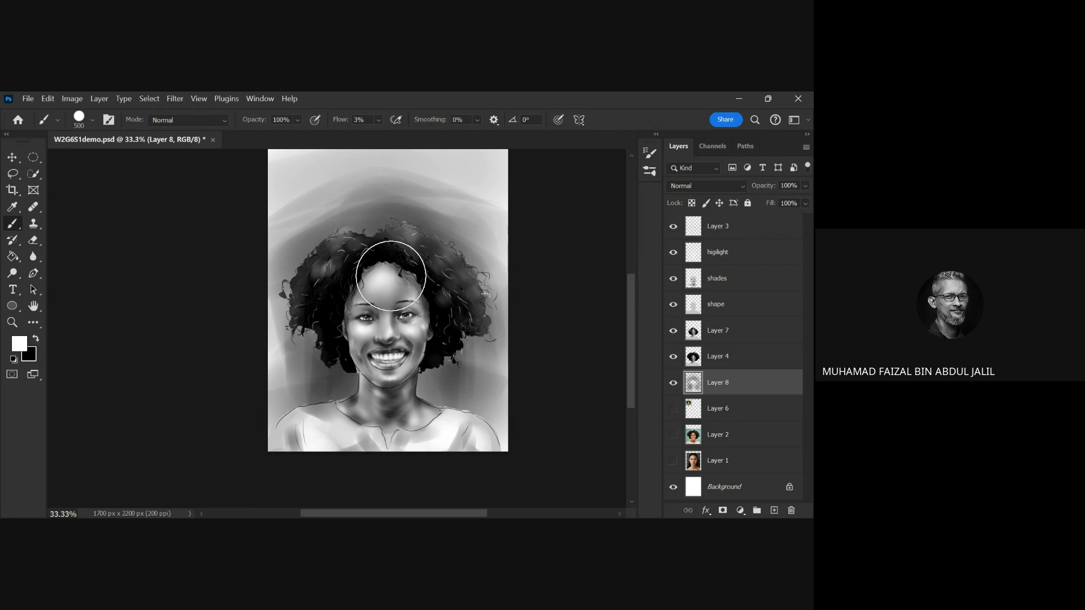
- Lighten the background along the hair's edge and above the shoulders on Layer 8 with a white 200 px brush
{"action": "key", "text": "bracketleft"}
{"action": "key", "text": "bracketleft"}
{"action": "key", "text": "bracketleft"}
{"action": "key", "text": "bracketleft"}
{"action": "key", "text": "bracketleft"}
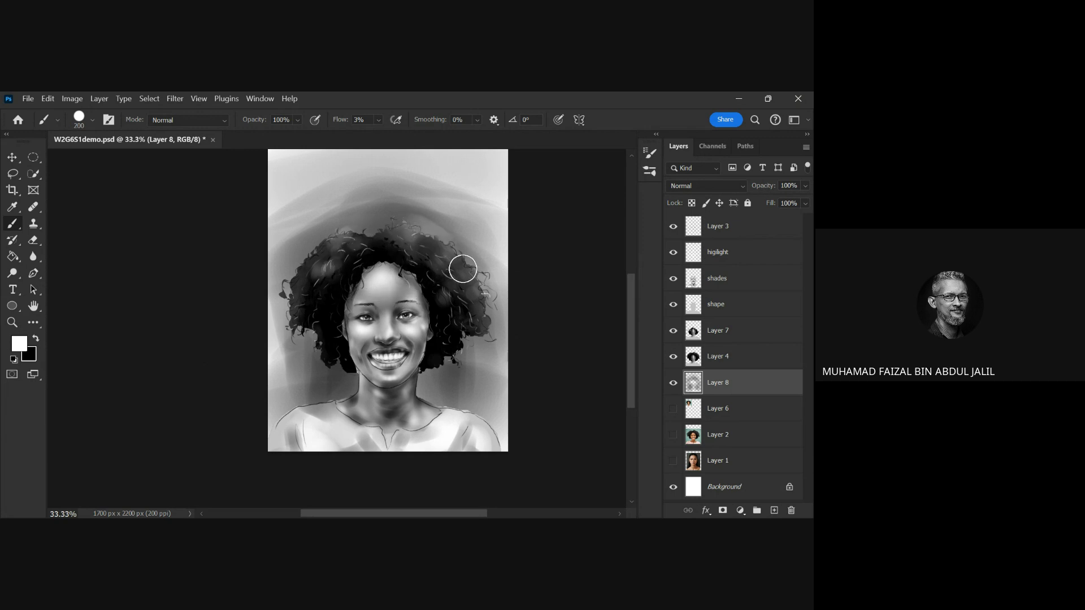
{"action": "key", "text": "bracketleft"}
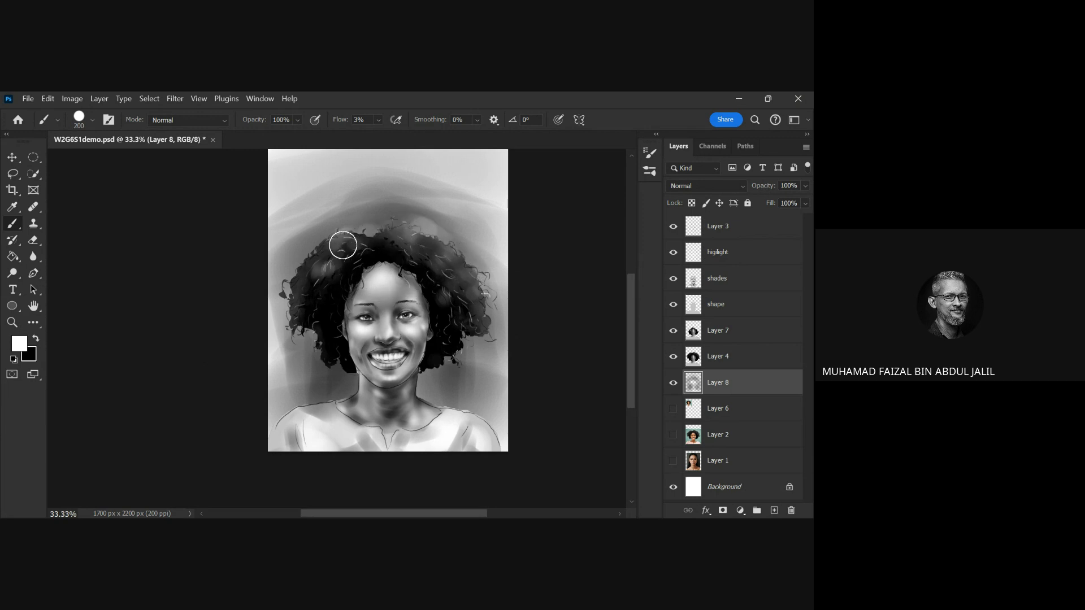
{"action": "mouse_move", "coordinate": [352, 377]}
{"action": "left_mouse_down"}
{"action": "mouse_move", "coordinate": [339, 396]}
{"action": "mouse_move", "coordinate": [431, 364]}
{"action": "mouse_move", "coordinate": [429, 390]}
{"action": "mouse_move", "coordinate": [460, 259]}
{"action": "mouse_move", "coordinate": [359, 218]}
{"action": "mouse_move", "coordinate": [322, 245]}
{"action": "mouse_move", "coordinate": [291, 288]}
{"action": "mouse_move", "coordinate": [401, 373]}
{"action": "mouse_move", "coordinate": [346, 390]}
{"action": "mouse_move", "coordinate": [326, 414]}
{"action": "left_mouse_up"}
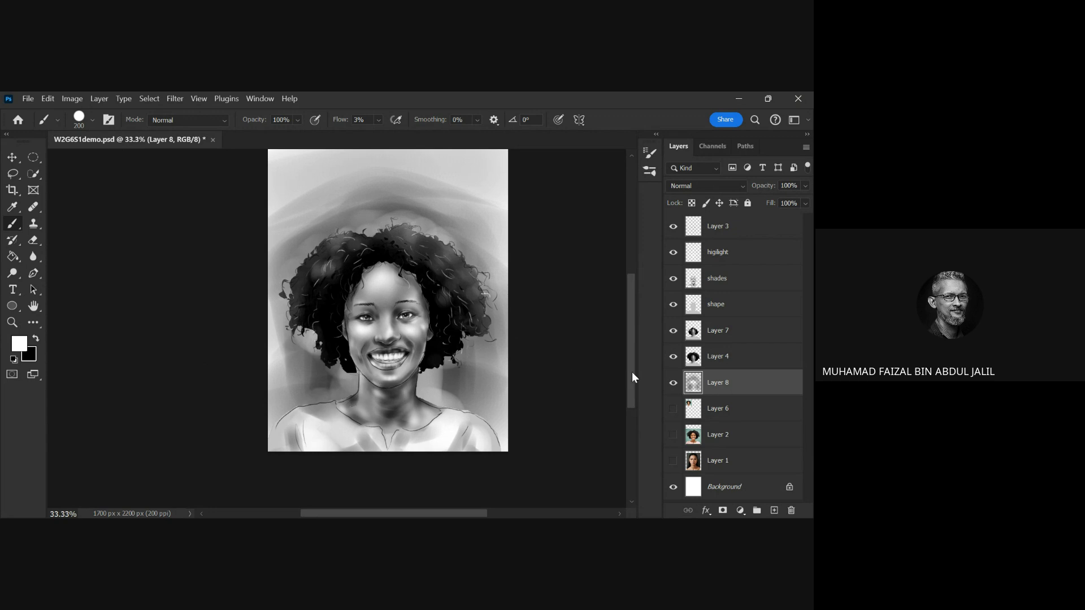
- Paint round black clumps along the lower hair edges on Layer 4 at 24% flow with a brush of 50 to 80 px
{"action": "left_click", "coordinate": [705, 357]}
{"action": "left_click", "coordinate": [36, 341]}
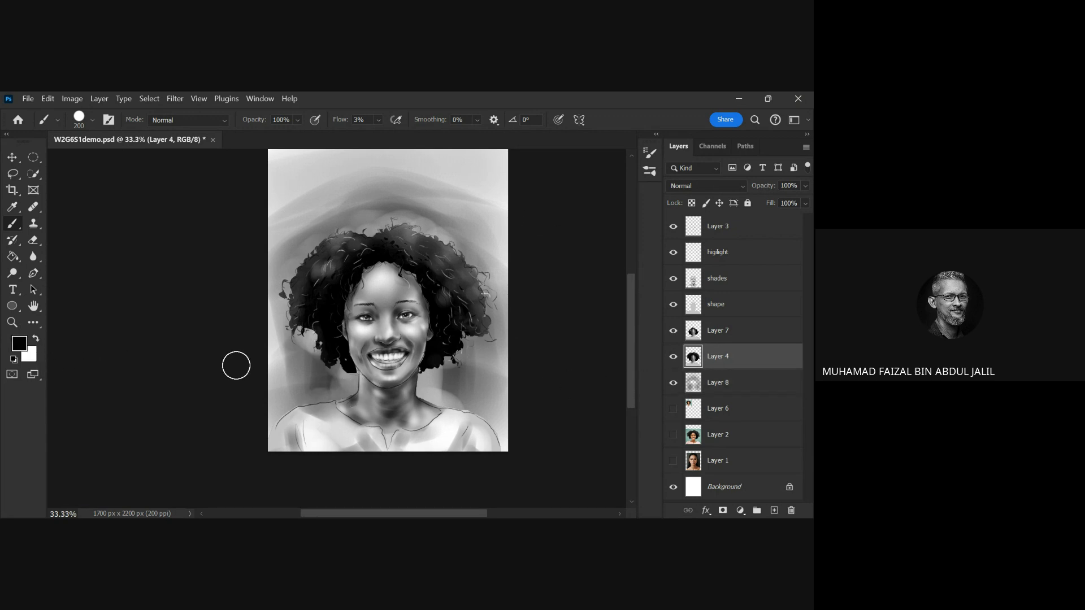
{"action": "key", "text": "bracketleft"}
{"action": "key", "text": "bracketleft"}
{"action": "key", "text": "bracketleft"}
{"action": "key", "text": "bracketleft"}
{"action": "key", "text": "shift+0"}
{"action": "key", "text": "shift+8"}
{"action": "key", "text": "bracketleft"}
{"action": "key", "text": "bracketleft"}
{"action": "key", "text": "shift+2"}
{"action": "key", "text": "shift+4"}
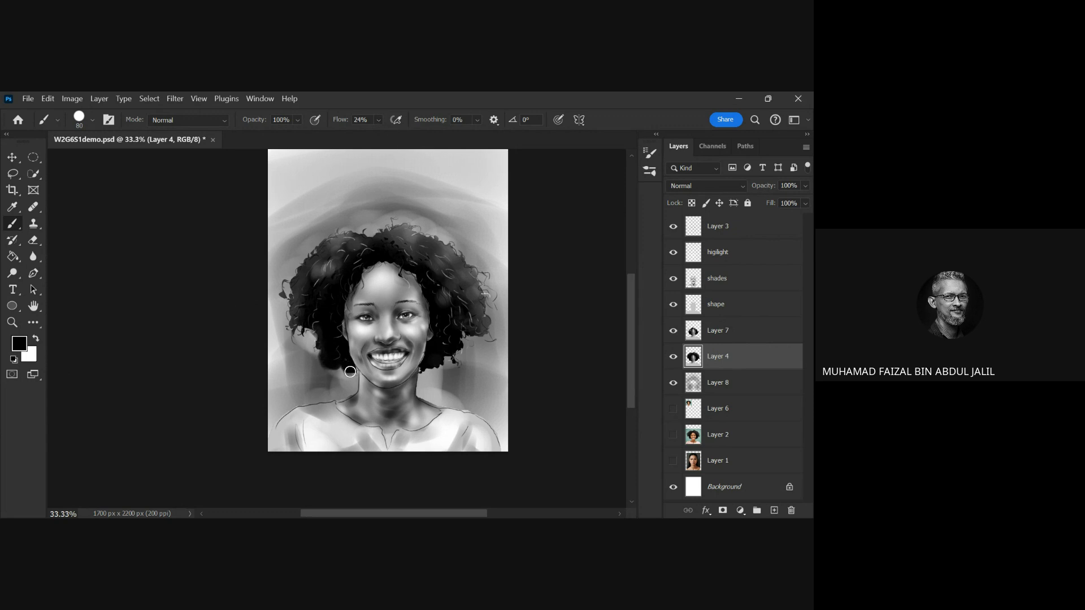
{"action": "key", "text": "bracketleft"}
{"action": "key", "text": "bracketleft"}
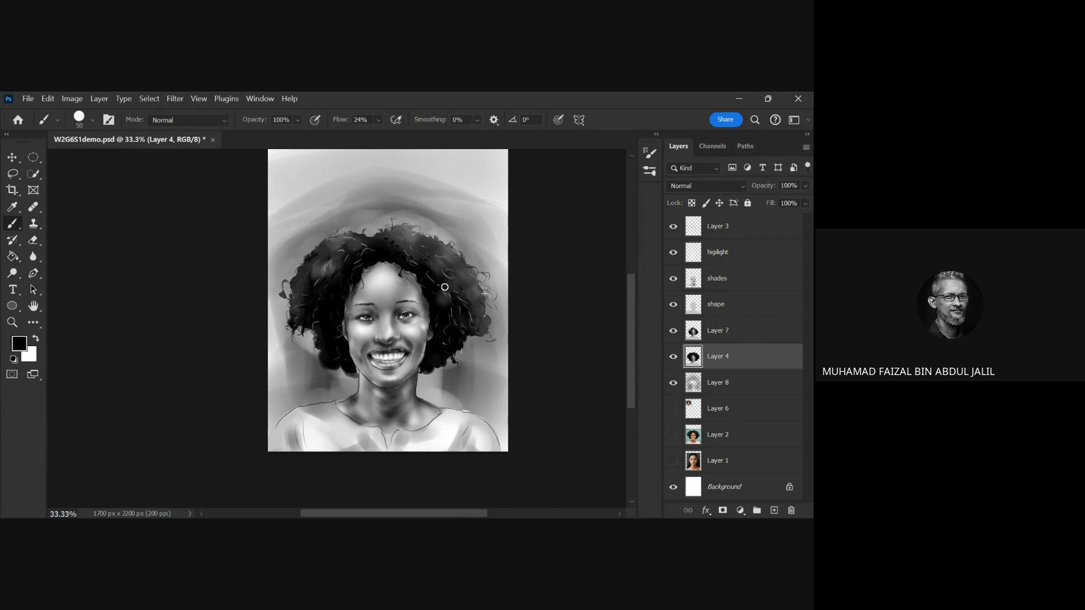
{"action": "key", "text": "bracketright"}
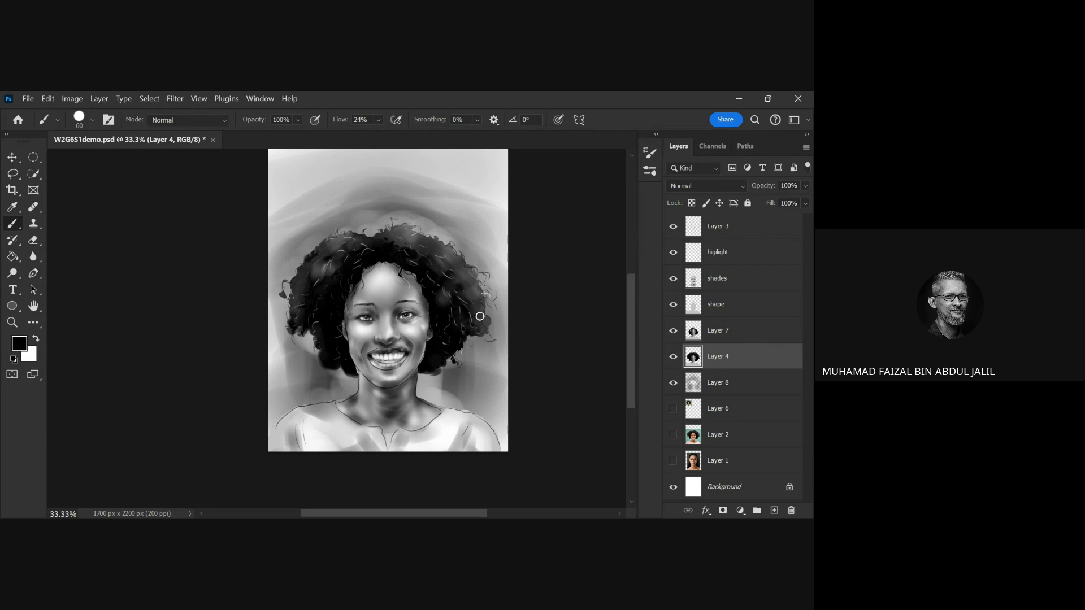
- Dab soft round white highlights over the hair on the shape layer with a 60 px brush at 24% flow
{"action": "left_click", "coordinate": [36, 339]}
{"action": "left_click_drag", "start_coordinate": [695, 328], "coordinate": [723, 307]}
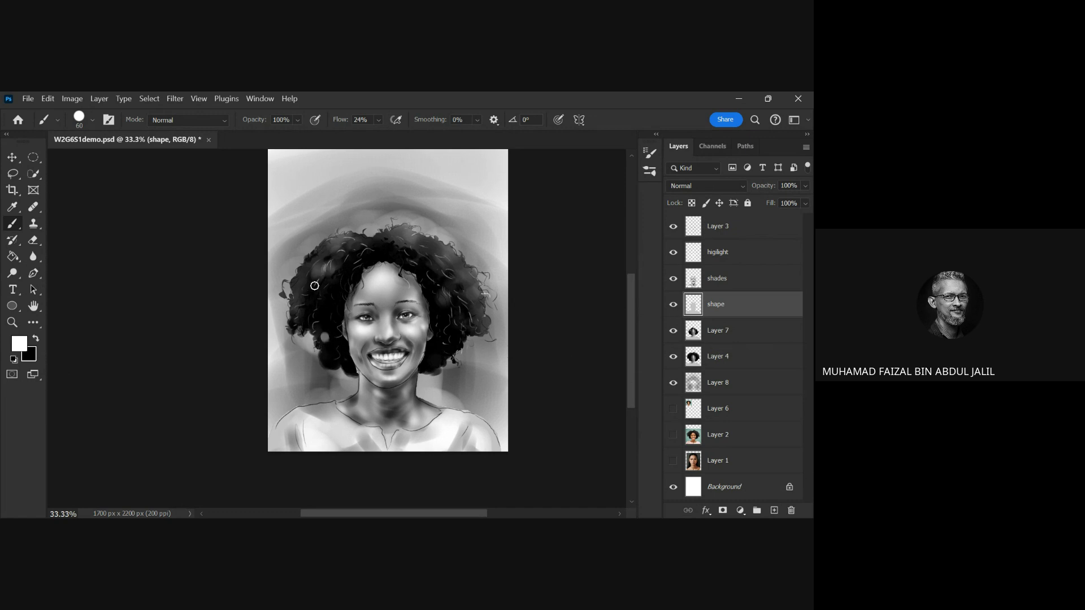
{"action": "left_click_drag", "start_coordinate": [315, 327], "coordinate": [320, 330]}
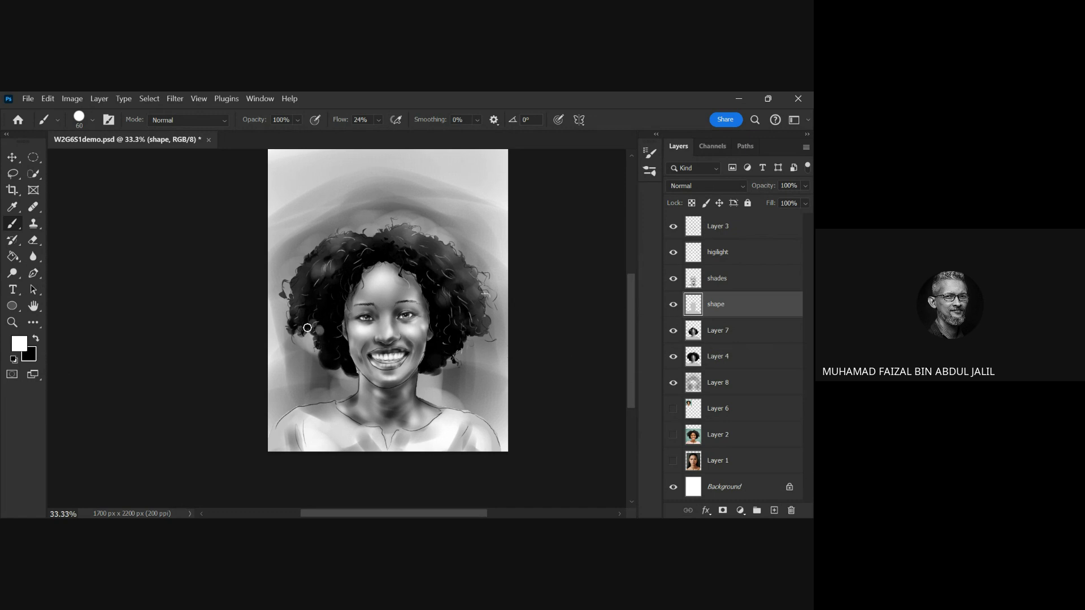
{"action": "left_click", "coordinate": [313, 275]}
{"action": "left_click", "coordinate": [304, 290]}
{"action": "left_click", "coordinate": [450, 268]}
{"action": "left_click", "coordinate": [441, 290]}
{"action": "left_click", "coordinate": [367, 265]}
- Touch up the hair on the shape layer with small black strokes, using a 45 px and then a 25 px brush, and save the file
{"action": "left_click", "coordinate": [36, 339]}
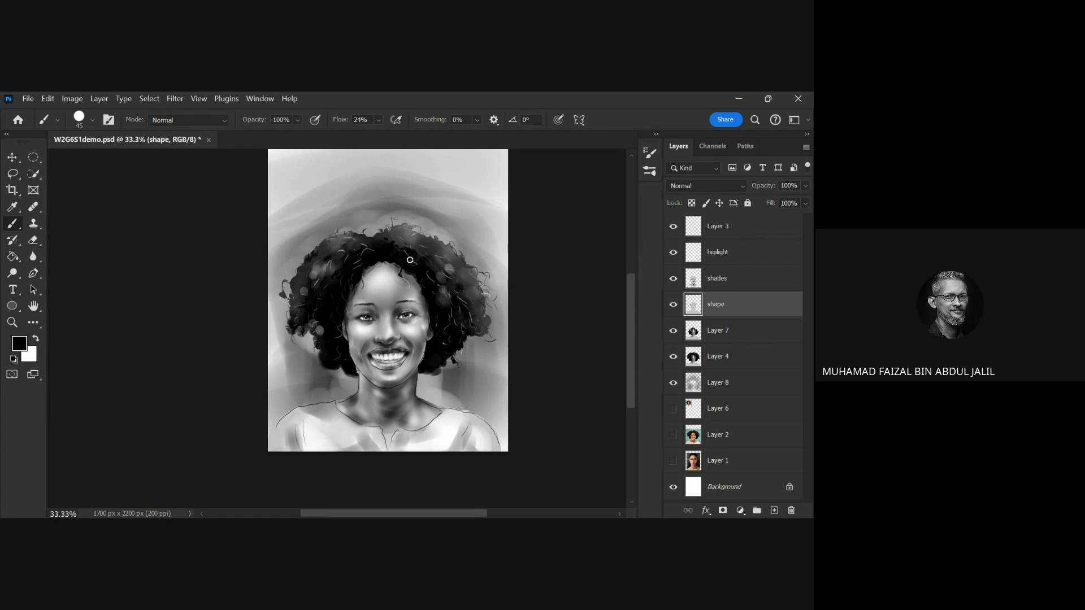
{"action": "key", "text": "ctrl+plus"}
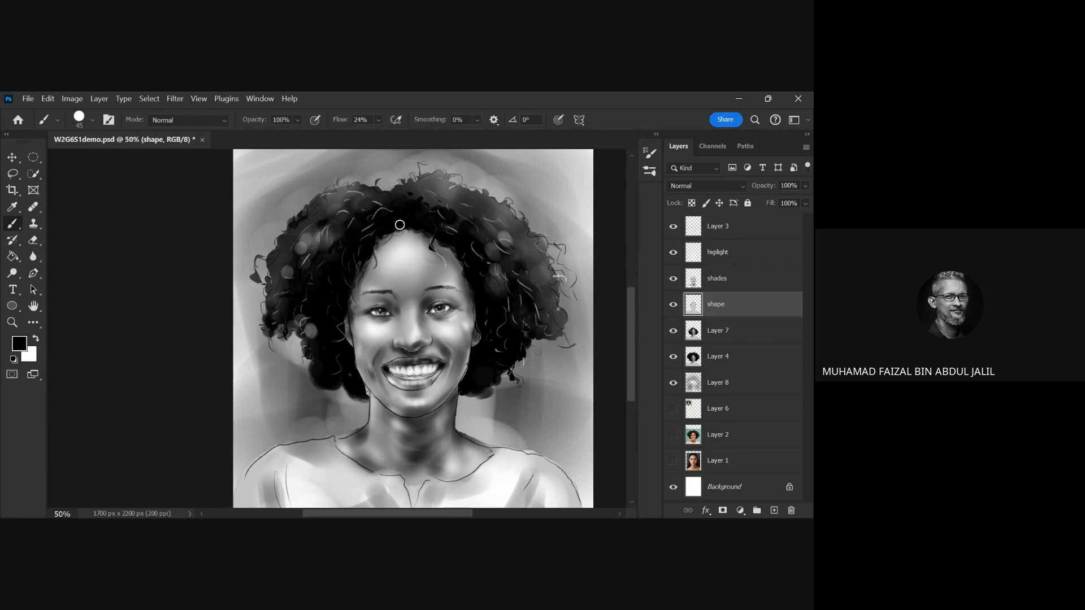
{"action": "key", "text": "bracketleft"}
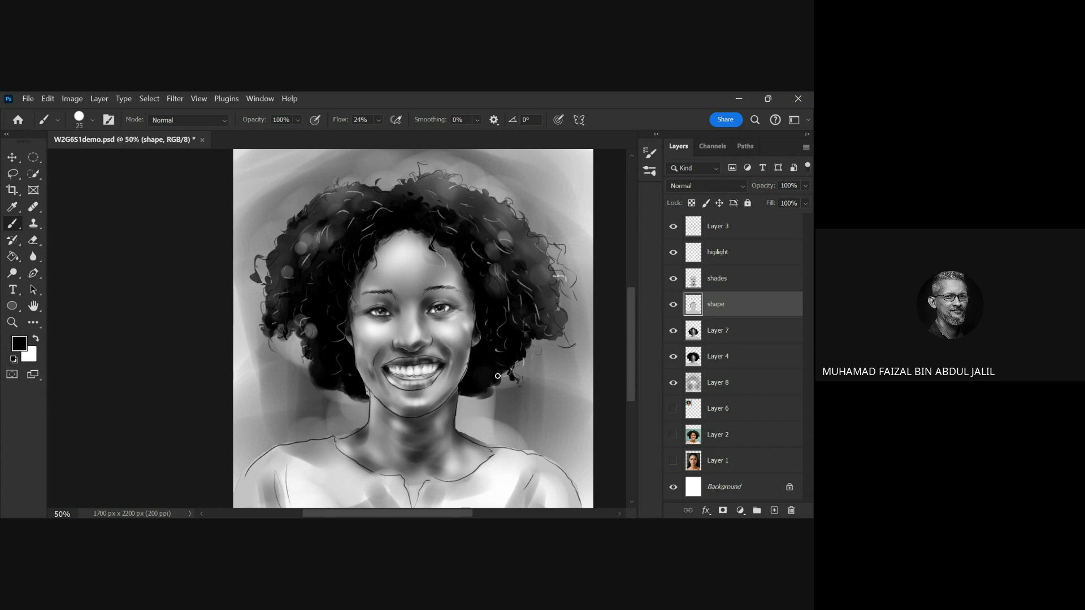
{"action": "scroll", "coordinate": [540, 295], "scroll_direction": "down", "scroll_amount": 3}
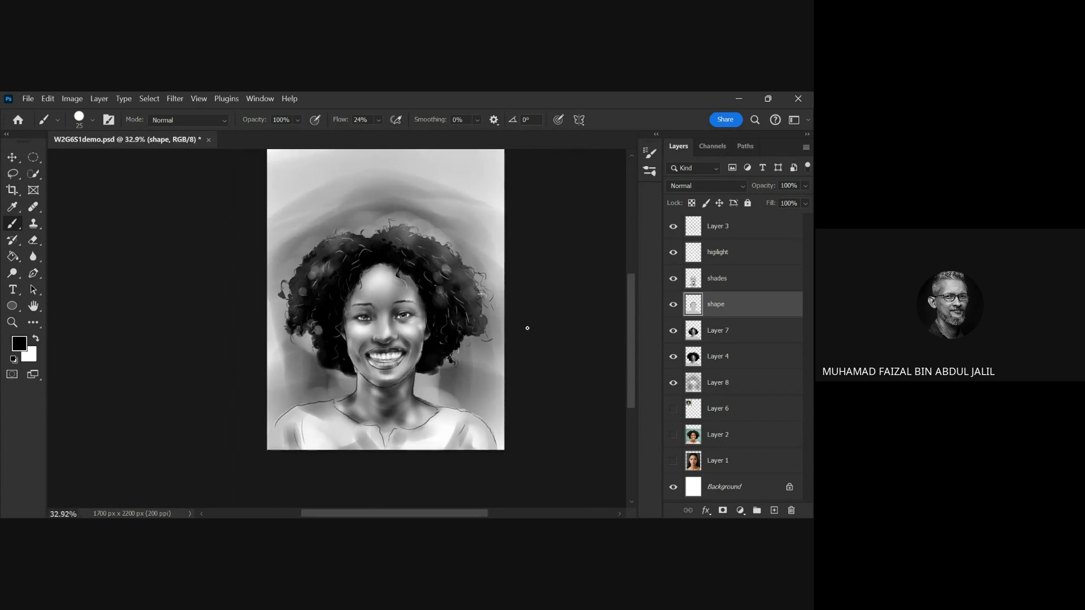
{"action": "key", "text": "ctrl+s"}
- View the whole portrait with the interface panels hidden
{"action": "scroll", "coordinate": [393, 240], "scroll_direction": "up", "scroll_amount": 1}
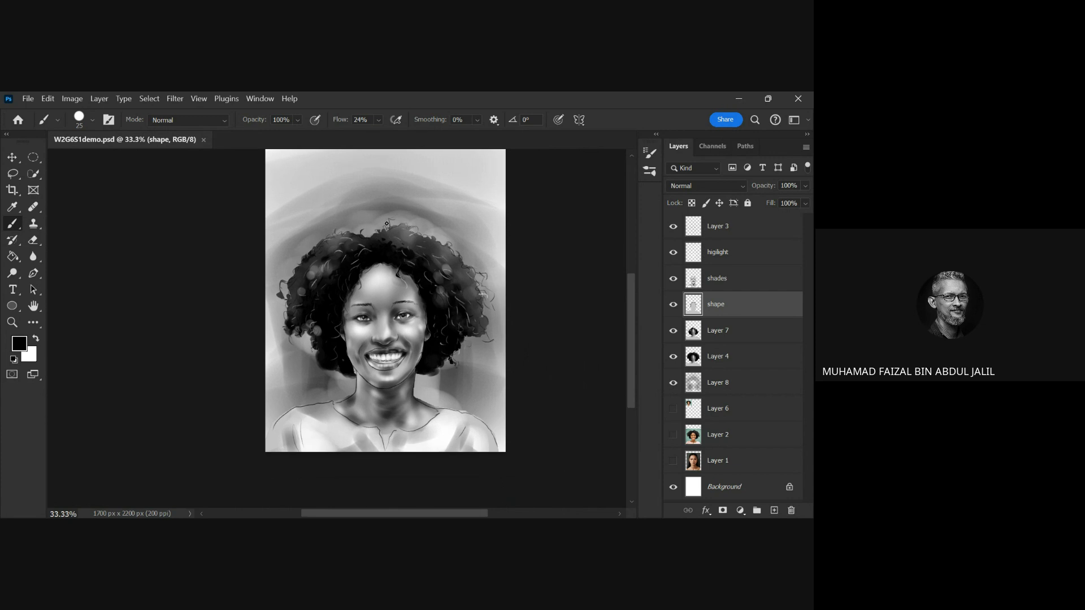
{"action": "key", "text": "Tab"}
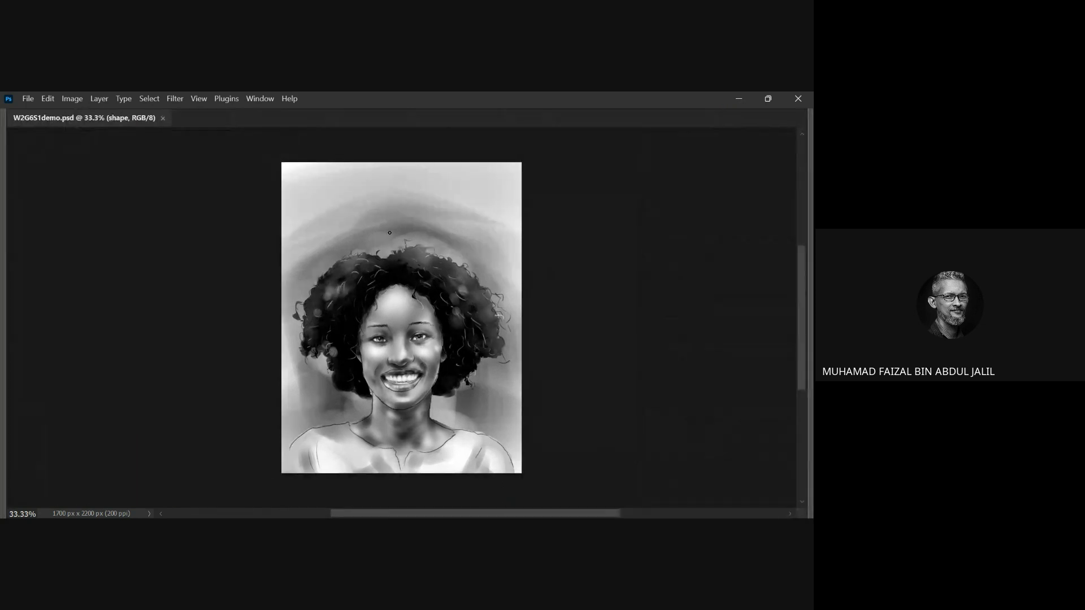
{"action": "scroll", "coordinate": [396, 250], "scroll_direction": "up", "scroll_amount": 1}
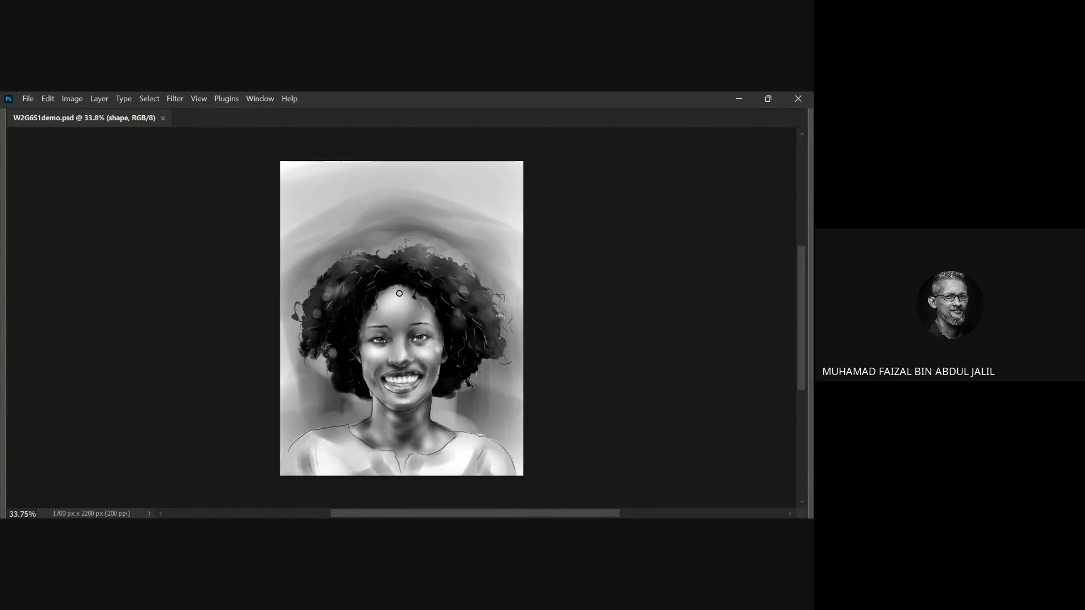
- Darken the eyebrow over the left-hand eye on the shape layer with fine black brush strokes
{"action": "left_click", "coordinate": [396, 297]}
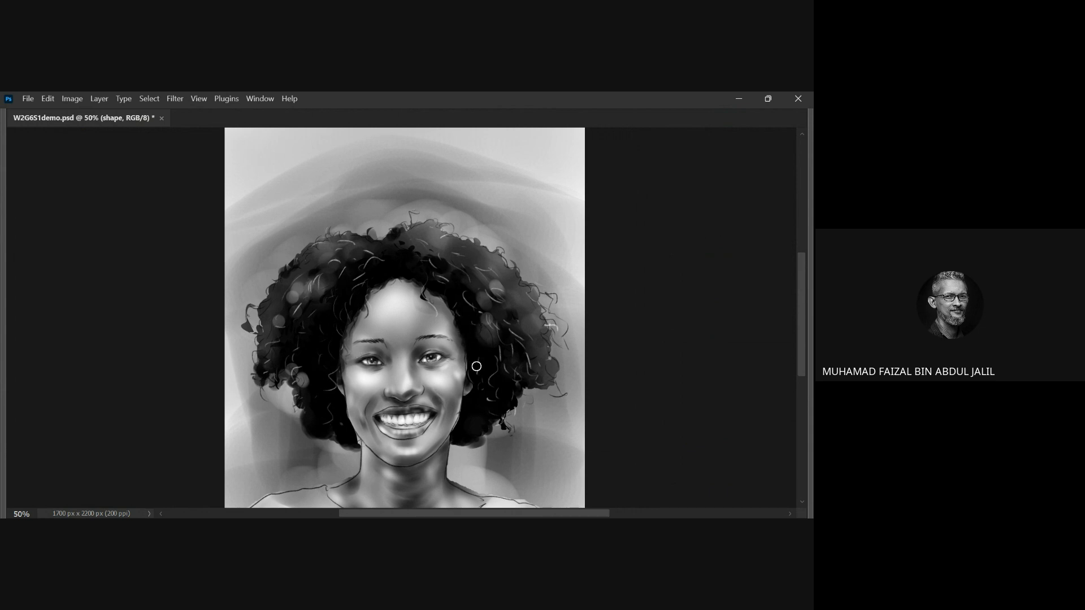
{"action": "key", "text": "ctrl+plus"}
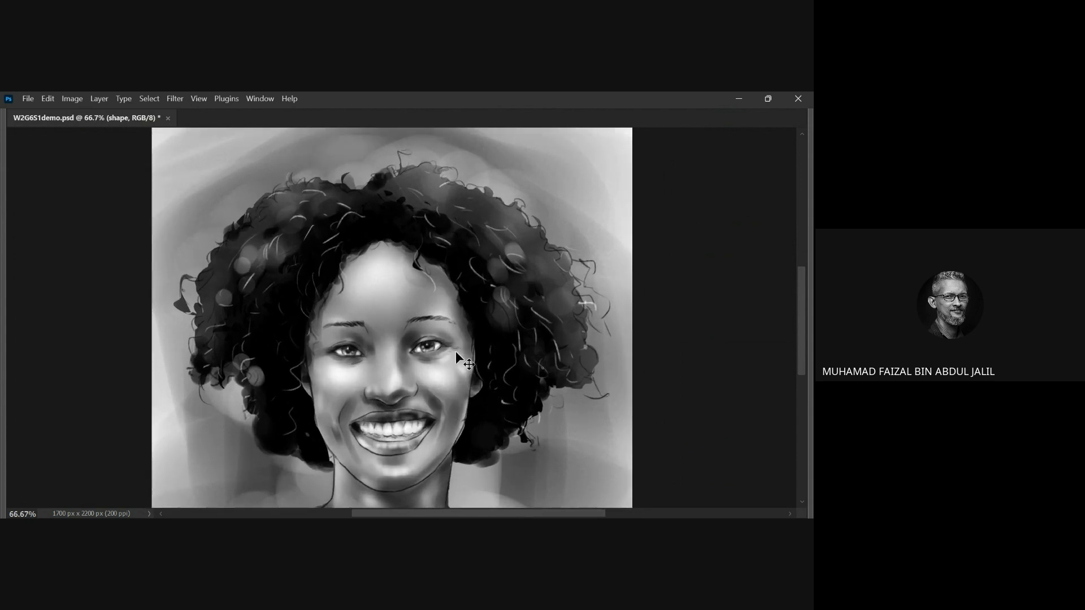
{"action": "key", "text": "ctrl+plus"}
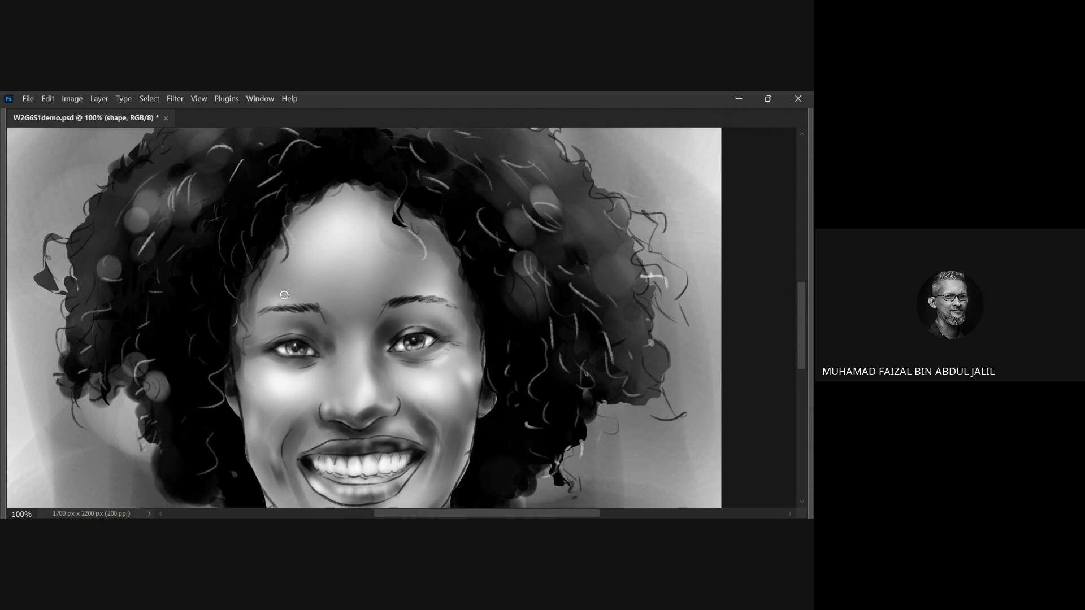
{"action": "left_click_drag", "start_coordinate": [315, 305], "coordinate": [257, 320]}
- Paint a small white catchlight in the left-hand eye on Layer 3 with a 7 px brush at 24% flow
{"action": "key", "text": "Tab"}
{"action": "left_click", "coordinate": [722, 231]}
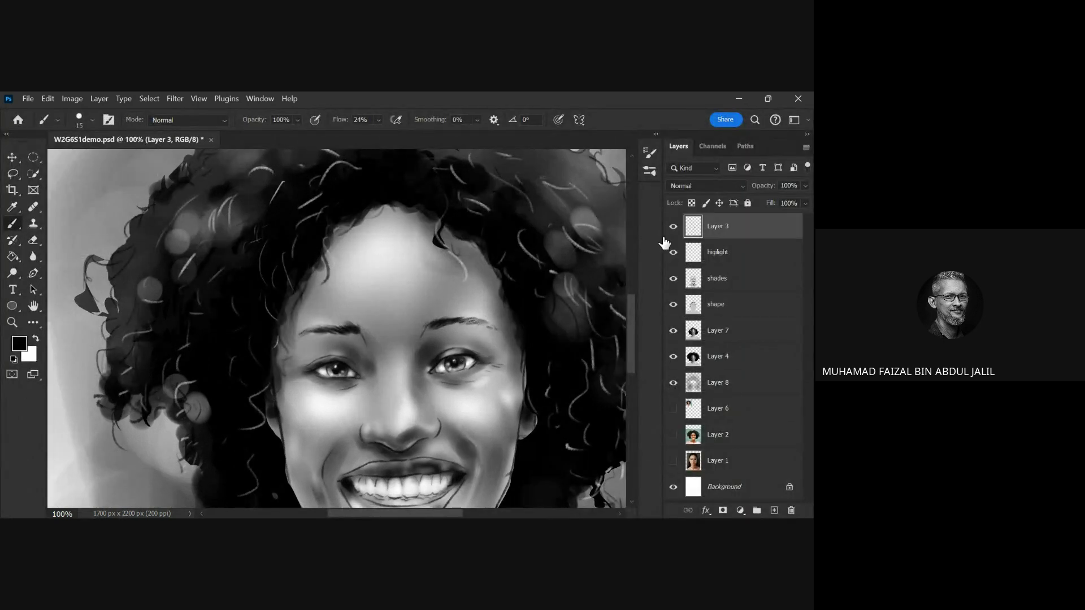
{"action": "scroll", "coordinate": [337, 368], "scroll_direction": "up", "scroll_amount": 4}
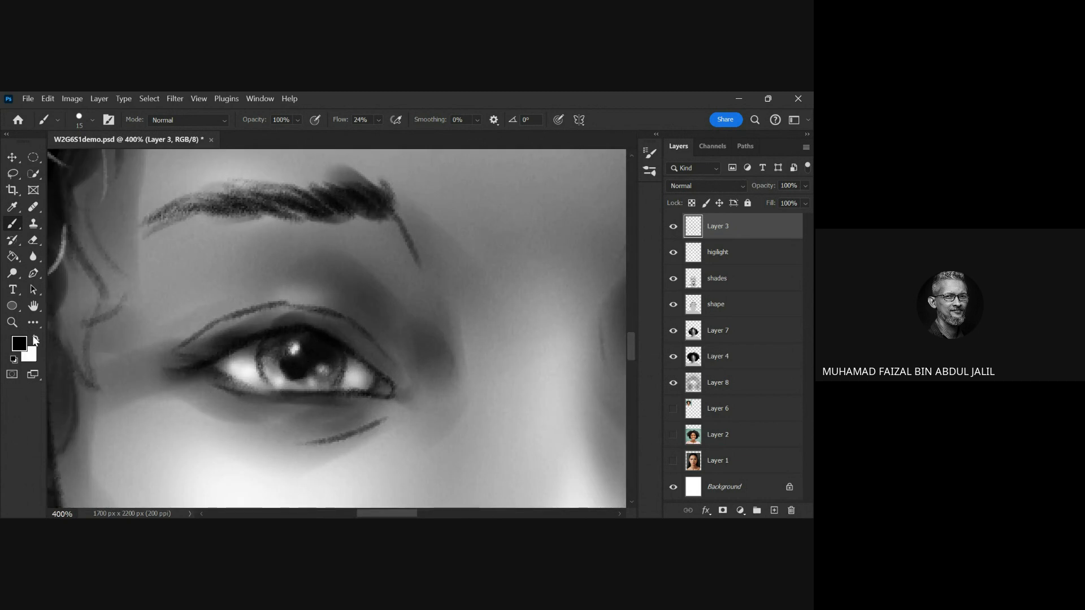
{"action": "left_click", "coordinate": [35, 337]}
{"action": "key", "text": "bracketleft"}
{"action": "key", "text": "bracketleft"}
{"action": "key", "text": "bracketleft"}
{"action": "key", "text": "bracketleft"}
{"action": "left_click", "coordinate": [321, 347]}
- Add white highlights to the right-hand iris and the inner corners of both eyes on Layer 3, and save the file
{"action": "key", "text": "ctrl+minus"}
{"action": "key", "text": "ctrl+minus"}
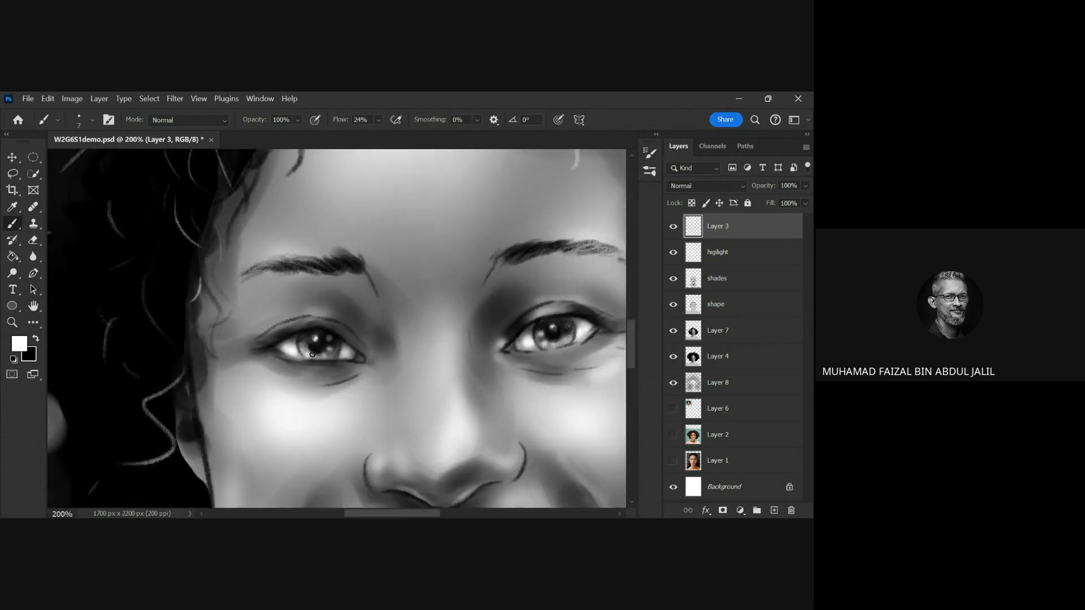
{"action": "left_click", "coordinate": [565, 324]}
{"action": "left_click_drag", "start_coordinate": [518, 341], "coordinate": [508, 342]}
{"action": "left_click_drag", "start_coordinate": [331, 362], "coordinate": [368, 363]}
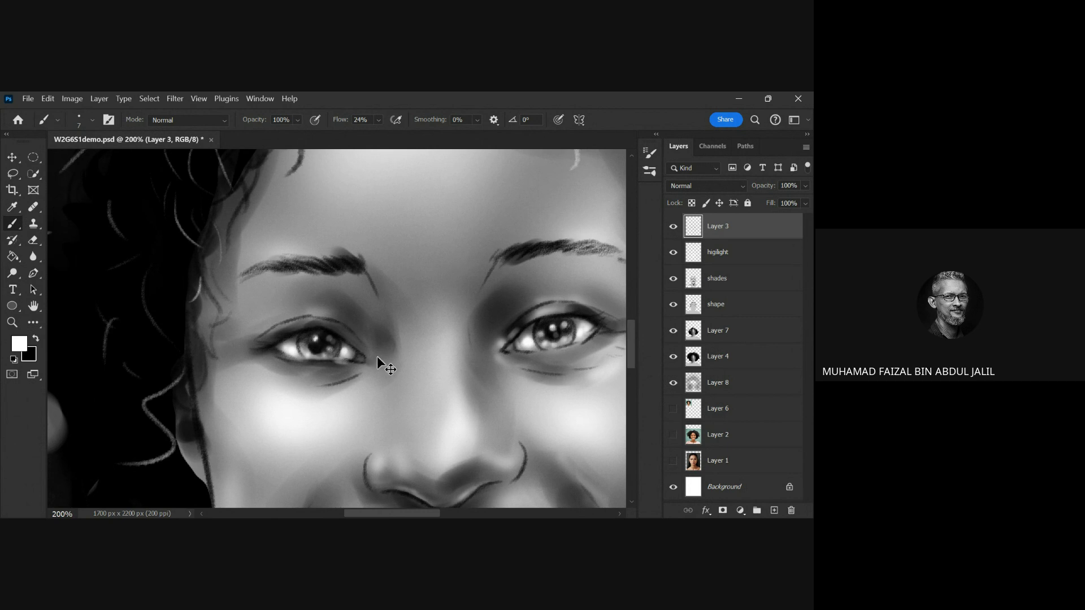
{"action": "key", "text": "ctrl+minus"}
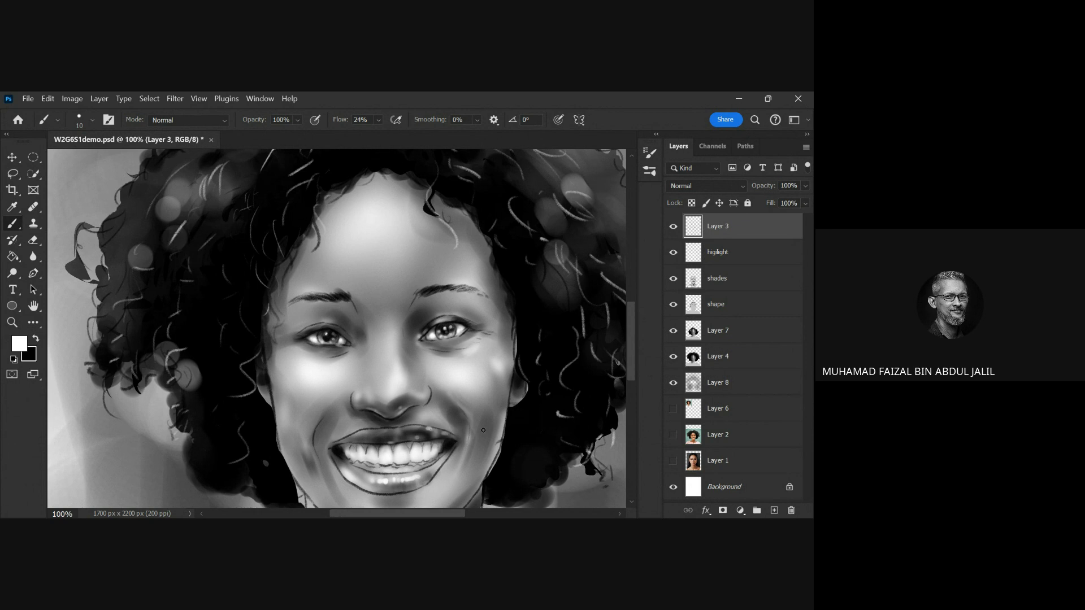
{"action": "key", "text": "ctrl+minus"}
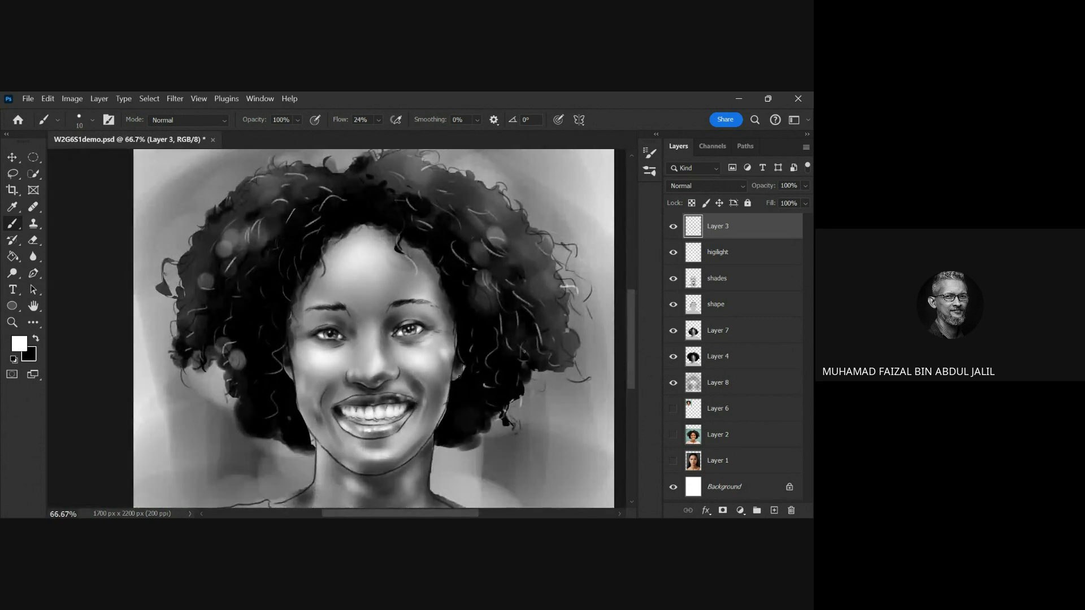
{"action": "key", "text": "ctrl+minus"}
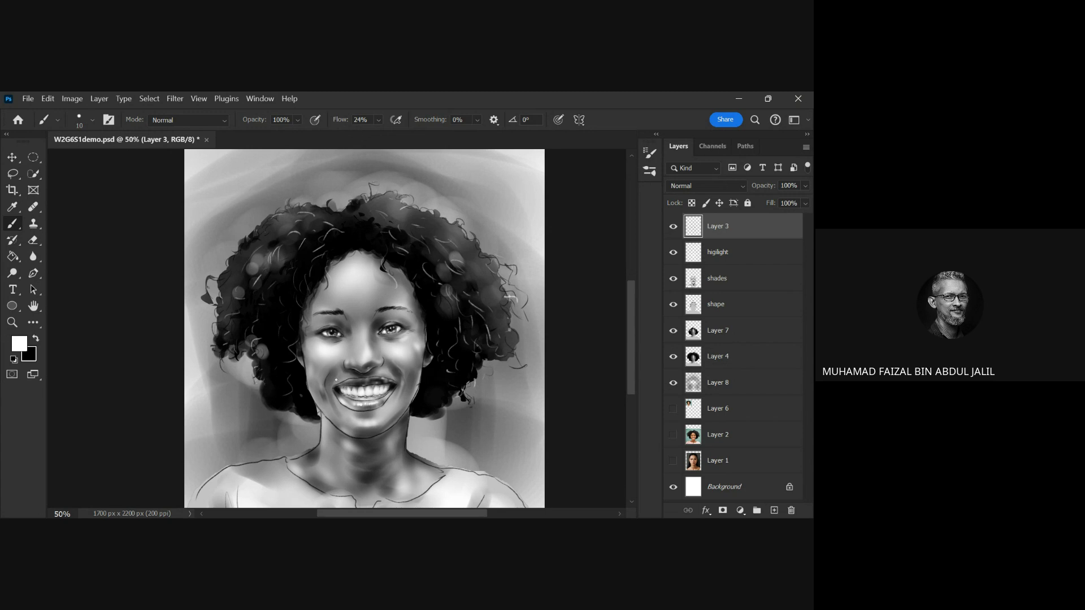
{"action": "key", "text": "ctrl+s"}
- Add a new layer named "direction" above Layer 3 and set the foreground colour to red
{"action": "left_click", "coordinate": [773, 510]}
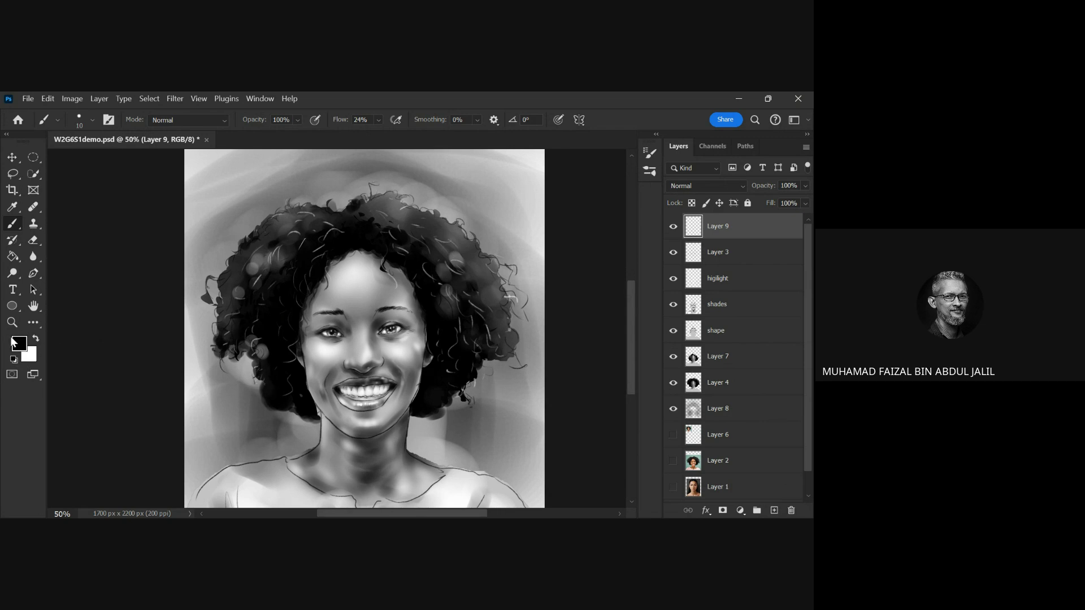
{"action": "key", "text": "i"}
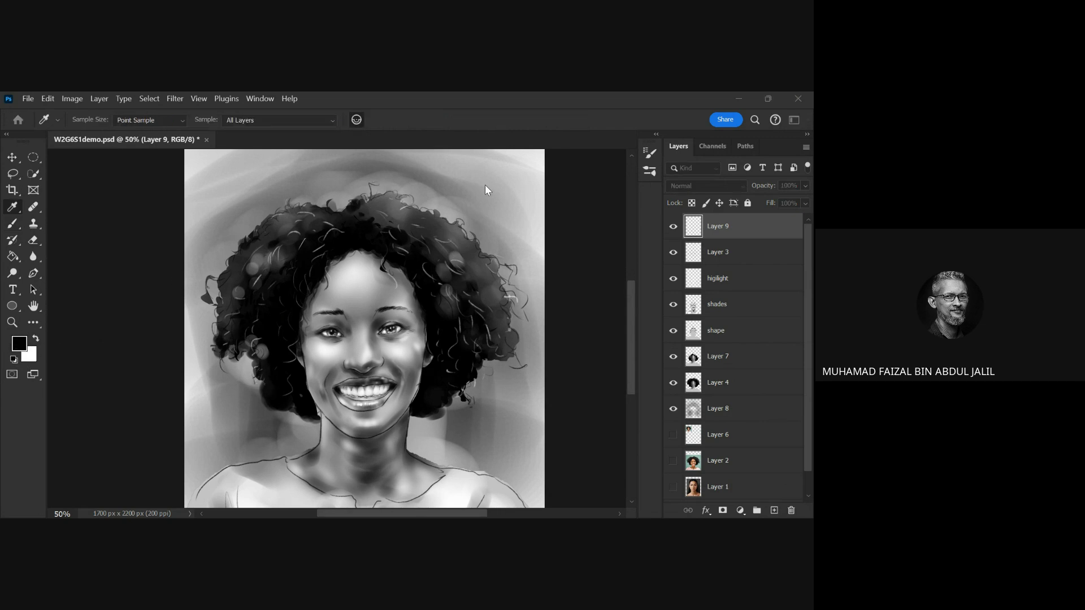
{"action": "key", "text": "b"}
{"action": "key", "text": "ctrl+plus"}
{"action": "key", "text": "ctrl+plus"}
{"action": "left_click_drag", "start_coordinate": [441, 318], "coordinate": [467, 274]}
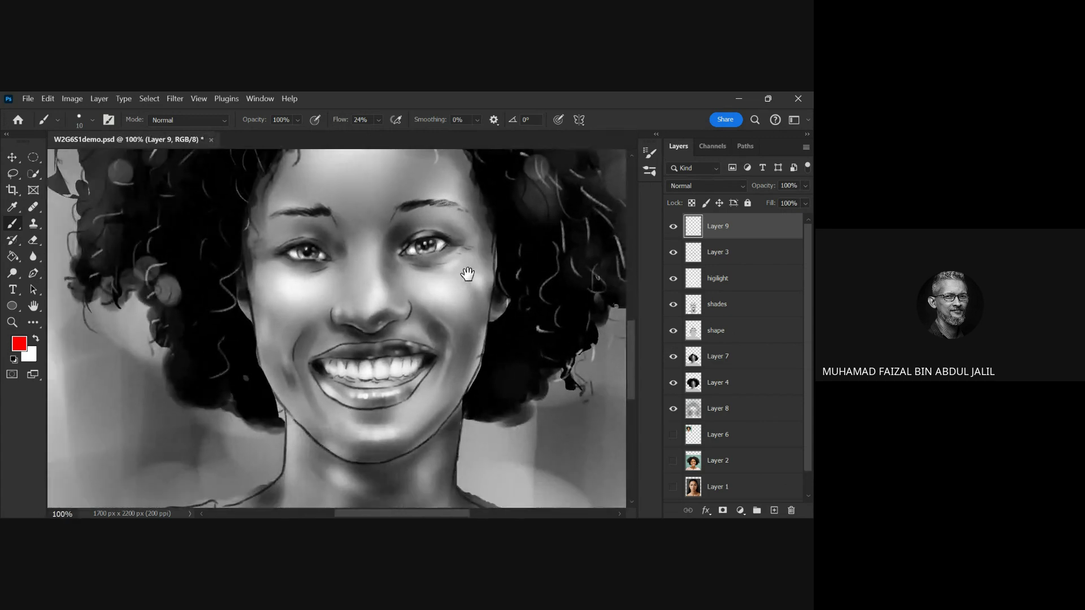
{"action": "left_click", "coordinate": [467, 274], "text": "ctrl"}
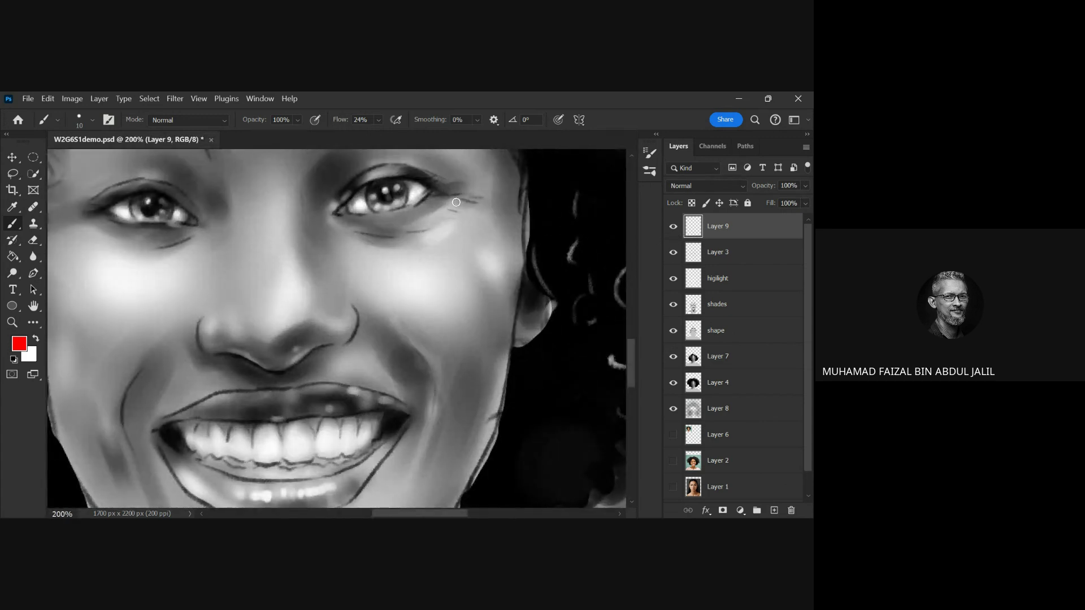
{"action": "double_click", "coordinate": [717, 226]}
{"action": "type", "text": "direction"}
{"action": "key", "text": "Return"}
- Draw red direction arrows beside the bridge of the nose and curving under the nose tip, with a 10 px brush
{"action": "scroll", "coordinate": [491, 337], "scroll_direction": "up", "scroll_amount": 2}
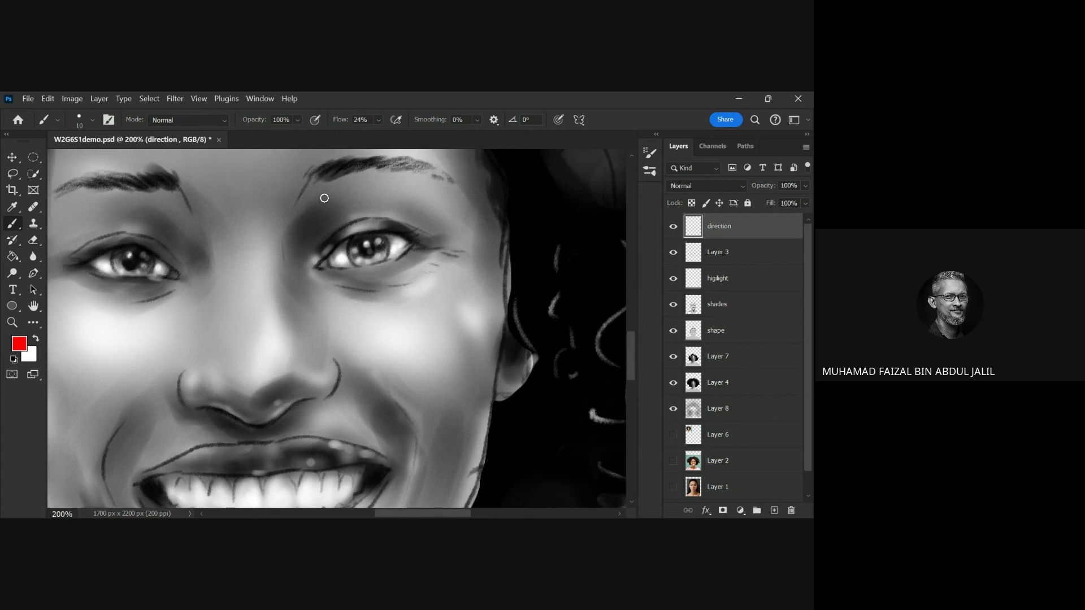
{"action": "mouse_move", "coordinate": [322, 195]}
{"action": "left_mouse_down"}
{"action": "mouse_move", "coordinate": [282, 270]}
{"action": "mouse_move", "coordinate": [298, 261]}
{"action": "left_mouse_up"}
{"action": "scroll", "coordinate": [310, 370], "scroll_direction": "down", "scroll_amount": 2}
{"action": "mouse_move", "coordinate": [252, 328]}
{"action": "left_mouse_down"}
{"action": "mouse_move", "coordinate": [272, 341]}
{"action": "mouse_move", "coordinate": [334, 330]}
{"action": "mouse_move", "coordinate": [279, 320]}
{"action": "left_mouse_up"}
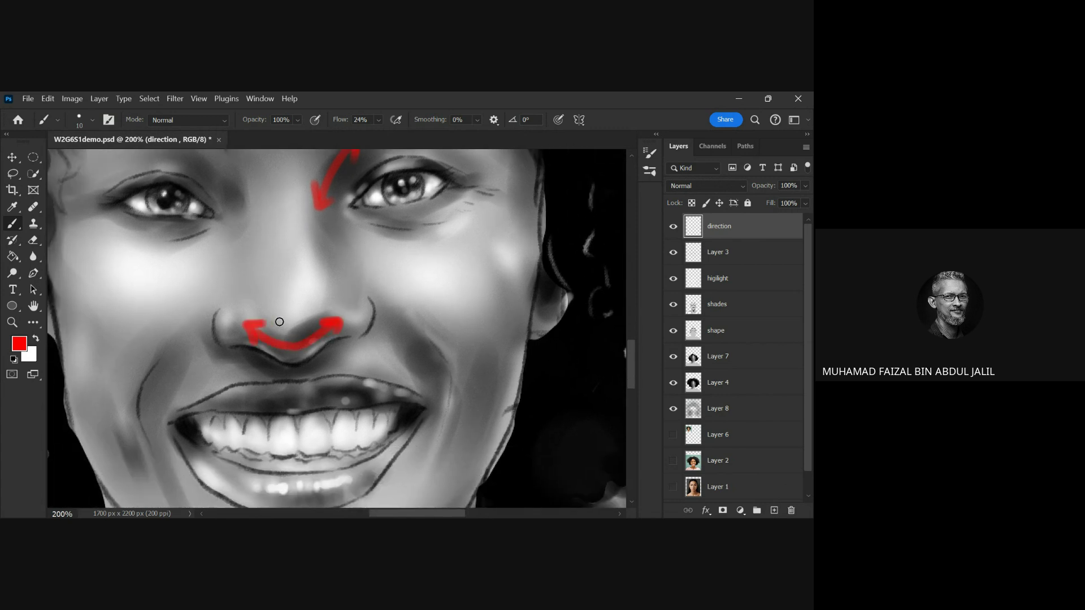
- Mark the lower lip highlights in red and draw a curved double-headed arrow along the chin on the direction layer
{"action": "scroll", "coordinate": [402, 331], "scroll_direction": "down", "scroll_amount": 2}
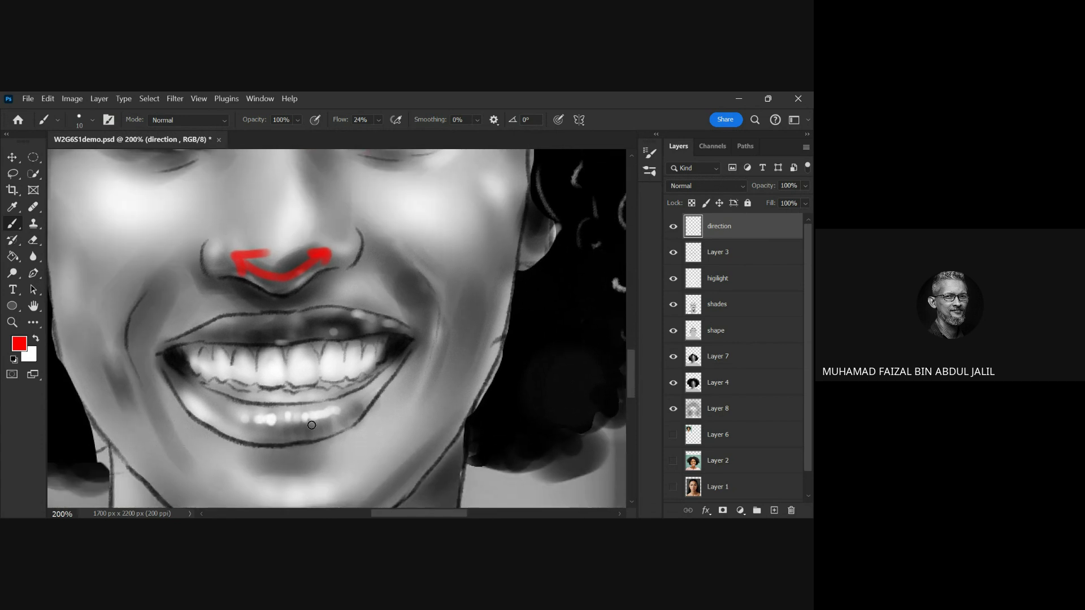
{"action": "scroll", "coordinate": [310, 412], "scroll_direction": "down", "scroll_amount": 2}
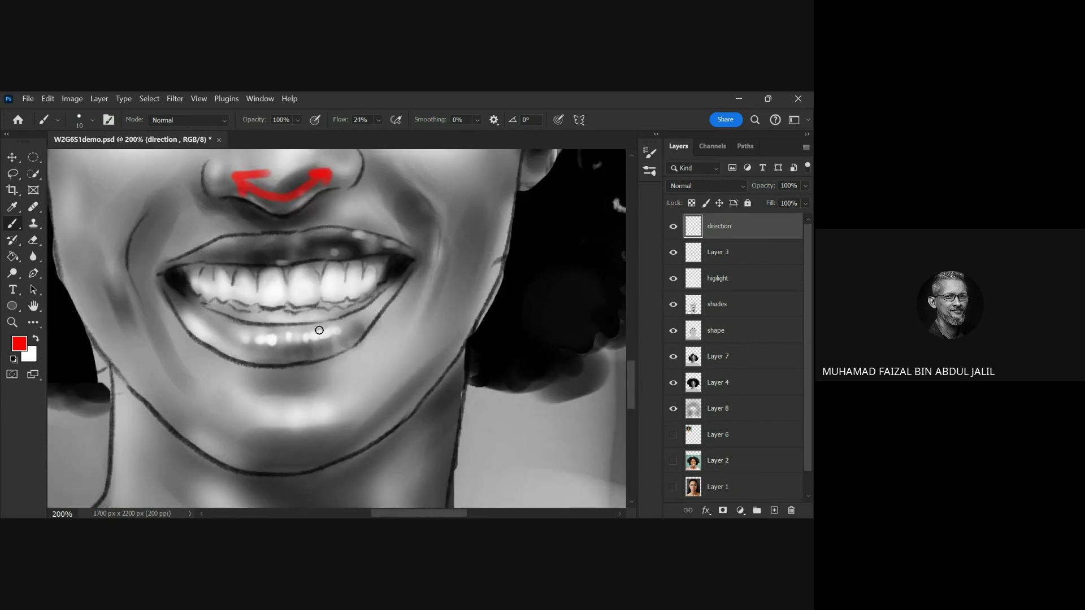
{"action": "mouse_move", "coordinate": [313, 333]}
{"action": "left_mouse_down"}
{"action": "mouse_move", "coordinate": [344, 332]}
{"action": "mouse_move", "coordinate": [293, 349]}
{"action": "mouse_move", "coordinate": [294, 335]}
{"action": "mouse_move", "coordinate": [303, 339]}
{"action": "left_mouse_up"}
{"action": "left_click_drag", "start_coordinate": [248, 454], "coordinate": [330, 445]}
{"action": "left_click_drag", "start_coordinate": [244, 438], "coordinate": [253, 463]}
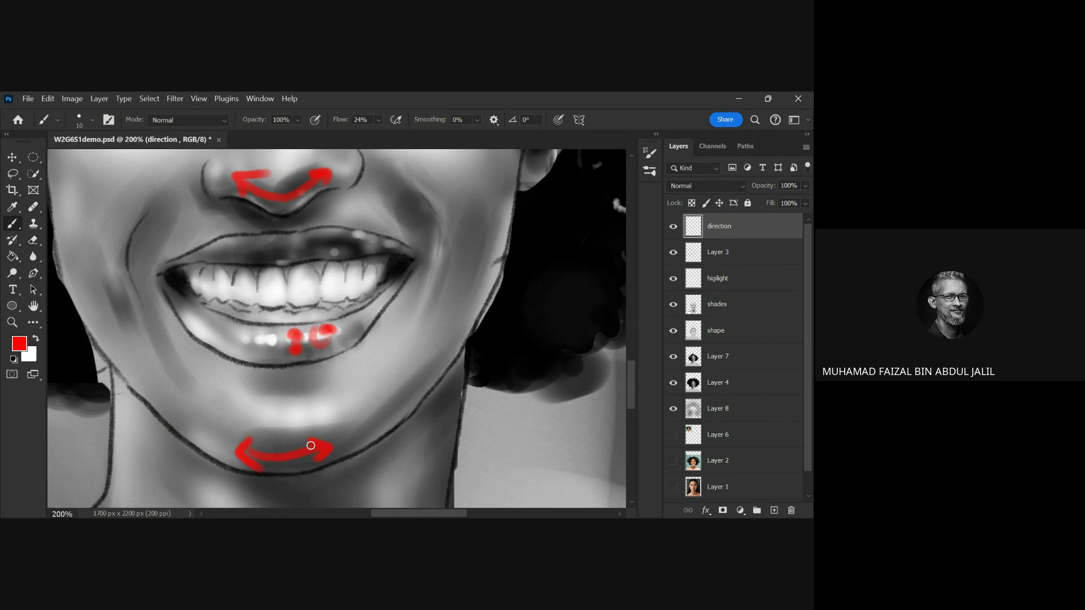
- Draw a red arrow down the right-hand side of the face and a red stroke along the smile fold
{"action": "left_click_drag", "start_coordinate": [361, 405], "coordinate": [375, 351]}
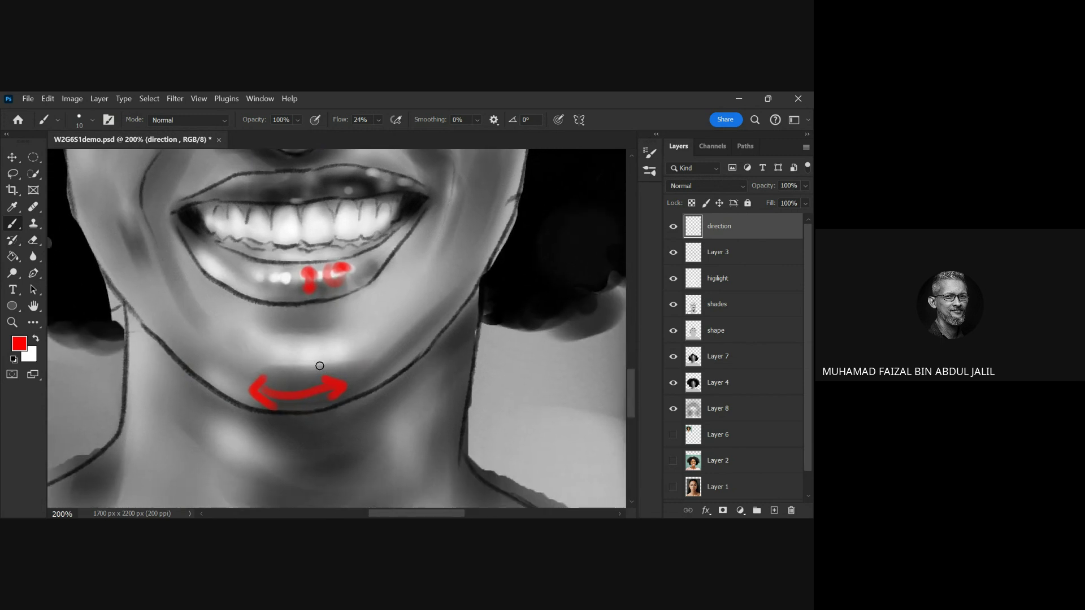
{"action": "left_click_drag", "start_coordinate": [465, 246], "coordinate": [361, 353]}
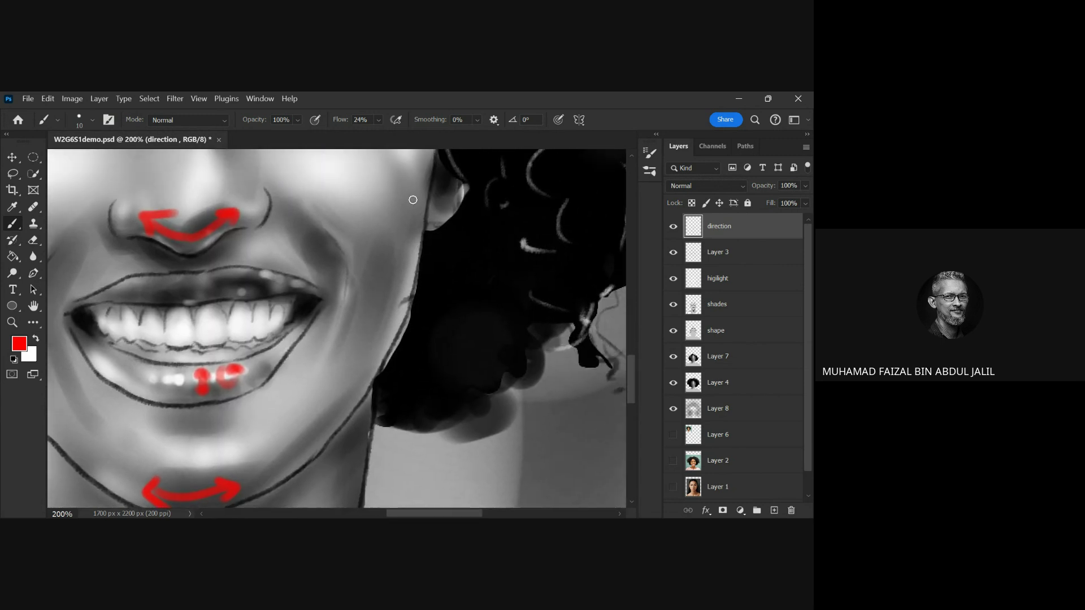
{"action": "mouse_move", "coordinate": [417, 198]}
{"action": "left_mouse_down"}
{"action": "mouse_move", "coordinate": [395, 305]}
{"action": "mouse_move", "coordinate": [408, 289]}
{"action": "left_mouse_up"}
{"action": "left_click_drag", "start_coordinate": [306, 216], "coordinate": [347, 268]}
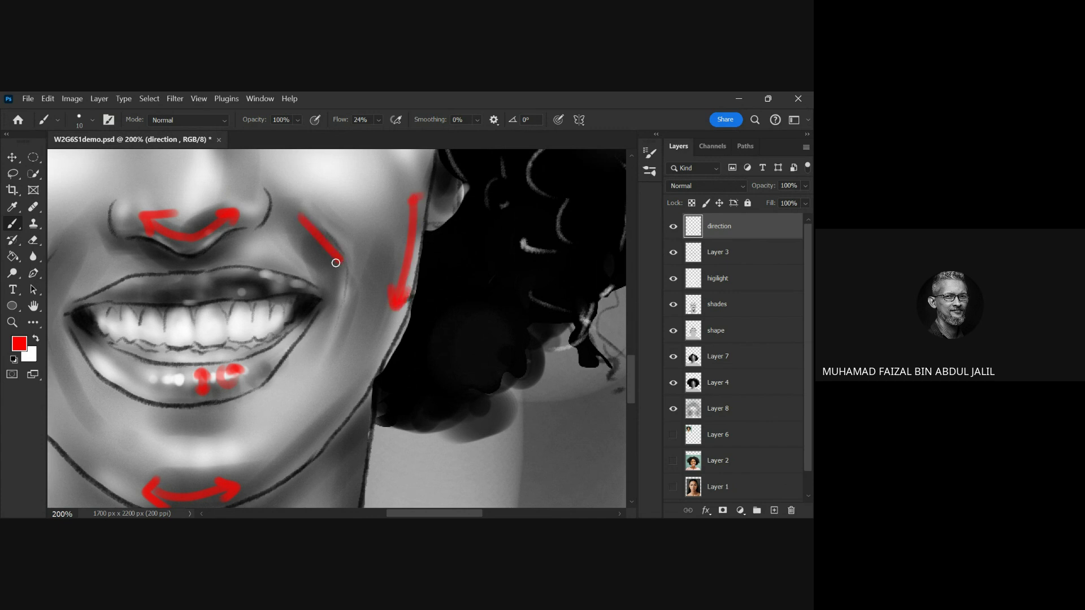
- Draw a wavy double-headed red arrow over the curls left of the forehead on the direction layer
{"action": "scroll", "coordinate": [316, 254], "scroll_direction": "up", "scroll_amount": 4}
{"action": "scroll", "coordinate": [316, 254], "scroll_direction": "left", "scroll_amount": 8}
{"action": "scroll", "coordinate": [279, 278], "scroll_direction": "up", "scroll_amount": 4}
{"action": "scroll", "coordinate": [271, 294], "scroll_direction": "right", "scroll_amount": 2}
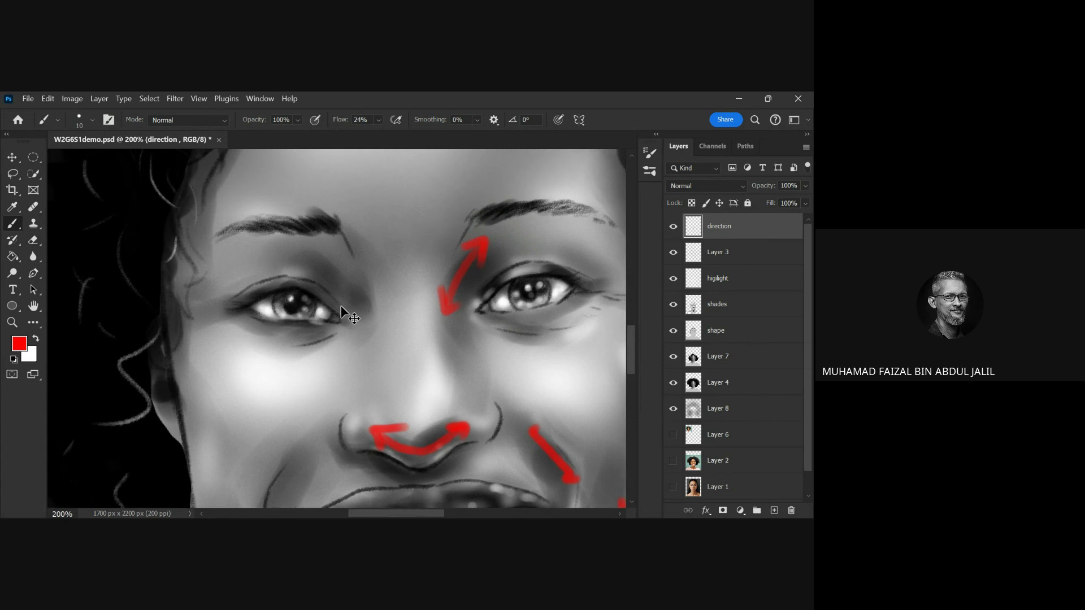
{"action": "scroll", "coordinate": [342, 299], "scroll_direction": "down", "scroll_amount": 3}
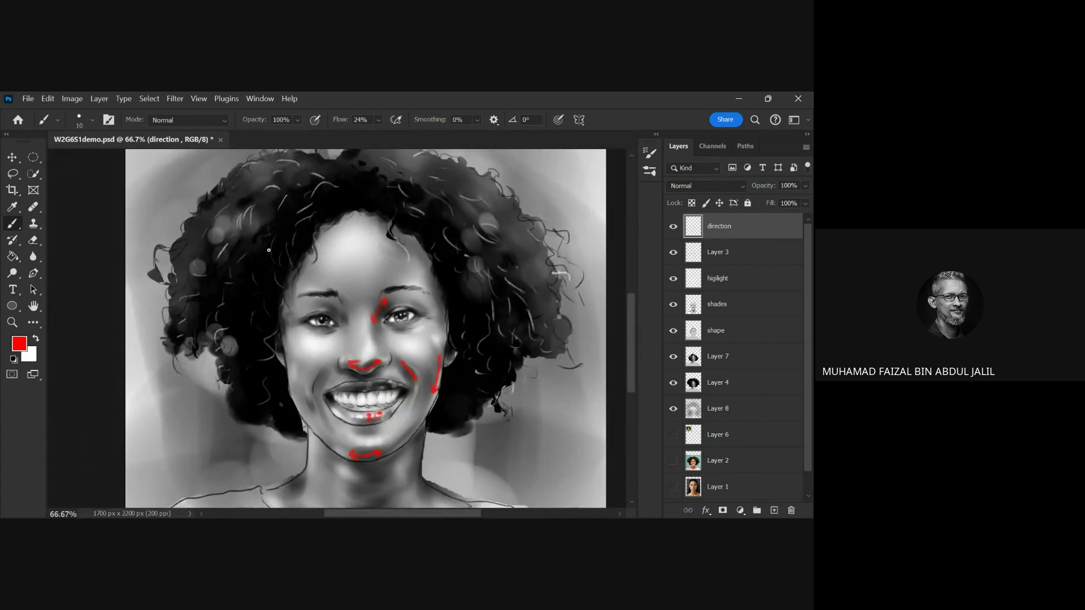
{"action": "left_click_drag", "start_coordinate": [282, 217], "coordinate": [265, 277]}
{"action": "scroll", "coordinate": [322, 209], "scroll_direction": "up", "scroll_amount": 1}
- Handwrite "CONTINOUS LINE" in red over the hair above the forehead and underline it
{"action": "mouse_move", "coordinate": [314, 218]}
{"action": "left_mouse_down"}
{"action": "mouse_move", "coordinate": [311, 263]}
{"action": "mouse_move", "coordinate": [288, 237]}
{"action": "mouse_move", "coordinate": [295, 248]}
{"action": "mouse_move", "coordinate": [308, 226]}
{"action": "mouse_move", "coordinate": [364, 209]}
{"action": "mouse_move", "coordinate": [352, 243]}
{"action": "left_mouse_up"}
{"action": "mouse_move", "coordinate": [368, 221]}
{"action": "left_mouse_down"}
{"action": "mouse_move", "coordinate": [367, 240]}
{"action": "mouse_move", "coordinate": [401, 213]}
{"action": "left_mouse_up"}
{"action": "mouse_move", "coordinate": [410, 215]}
{"action": "left_mouse_down"}
{"action": "mouse_move", "coordinate": [419, 229]}
{"action": "mouse_move", "coordinate": [423, 210]}
{"action": "left_mouse_up"}
{"action": "left_click_drag", "start_coordinate": [436, 205], "coordinate": [424, 232]}
{"action": "mouse_move", "coordinate": [330, 250]}
{"action": "left_mouse_down"}
{"action": "mouse_move", "coordinate": [344, 261]}
{"action": "mouse_move", "coordinate": [353, 245]}
{"action": "mouse_move", "coordinate": [391, 248]}
{"action": "left_mouse_up"}
{"action": "left_click_drag", "start_coordinate": [308, 289], "coordinate": [395, 275]}
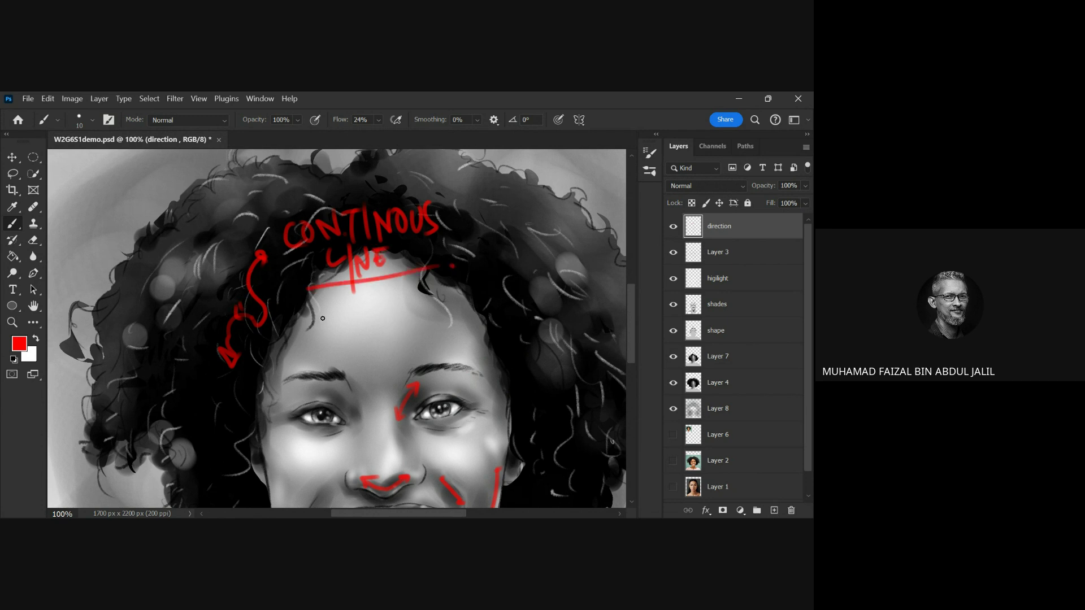
- Handwrite "CONTURE LINE" in red across the forehead below the underline
{"action": "mouse_move", "coordinate": [317, 312]}
{"action": "left_mouse_down"}
{"action": "mouse_move", "coordinate": [314, 347]}
{"action": "mouse_move", "coordinate": [324, 319]}
{"action": "mouse_move", "coordinate": [389, 298]}
{"action": "mouse_move", "coordinate": [371, 341]}
{"action": "mouse_move", "coordinate": [392, 305]}
{"action": "mouse_move", "coordinate": [417, 326]}
{"action": "mouse_move", "coordinate": [427, 313]}
{"action": "left_mouse_up"}
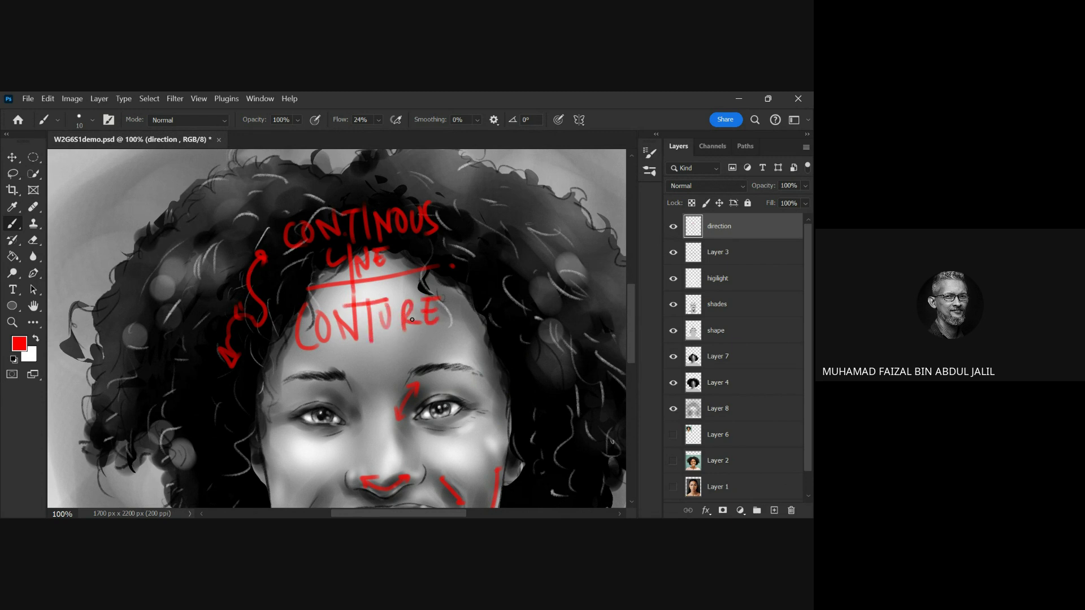
{"action": "left_click_drag", "start_coordinate": [350, 369], "coordinate": [378, 367]}
{"action": "mouse_move", "coordinate": [377, 386]}
{"action": "left_mouse_down"}
{"action": "mouse_move", "coordinate": [373, 340]}
{"action": "mouse_move", "coordinate": [412, 360]}
{"action": "left_mouse_up"}
{"action": "left_click_drag", "start_coordinate": [397, 348], "coordinate": [415, 344]}
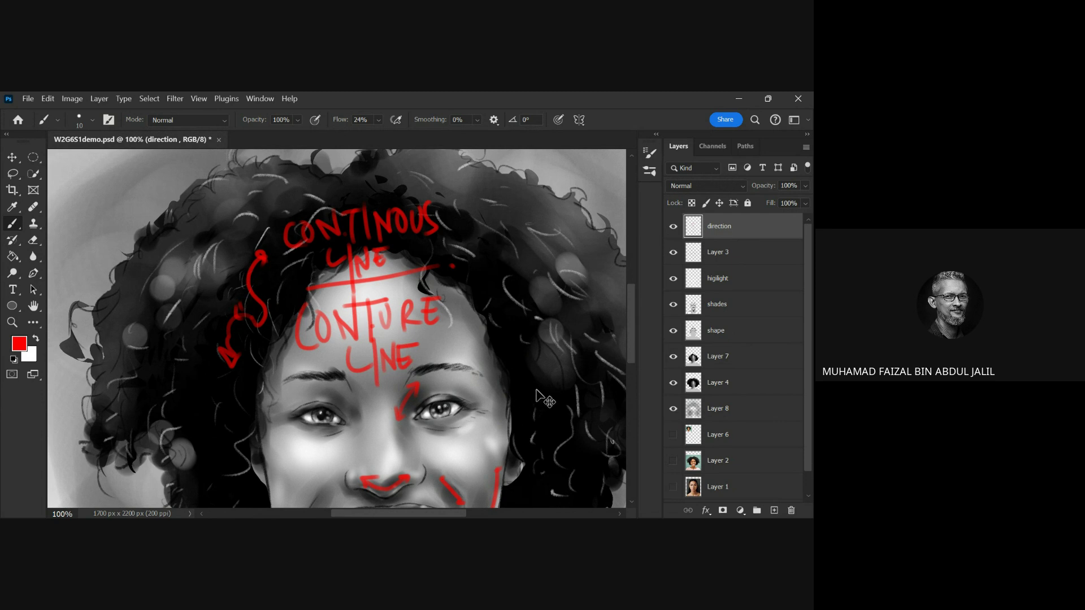
- Examine the red direction marks across the whole portrait, hiding and showing the direction layer to compare
{"action": "key", "text": "ctrl+minus"}
{"action": "key", "text": "ctrl+minus"}
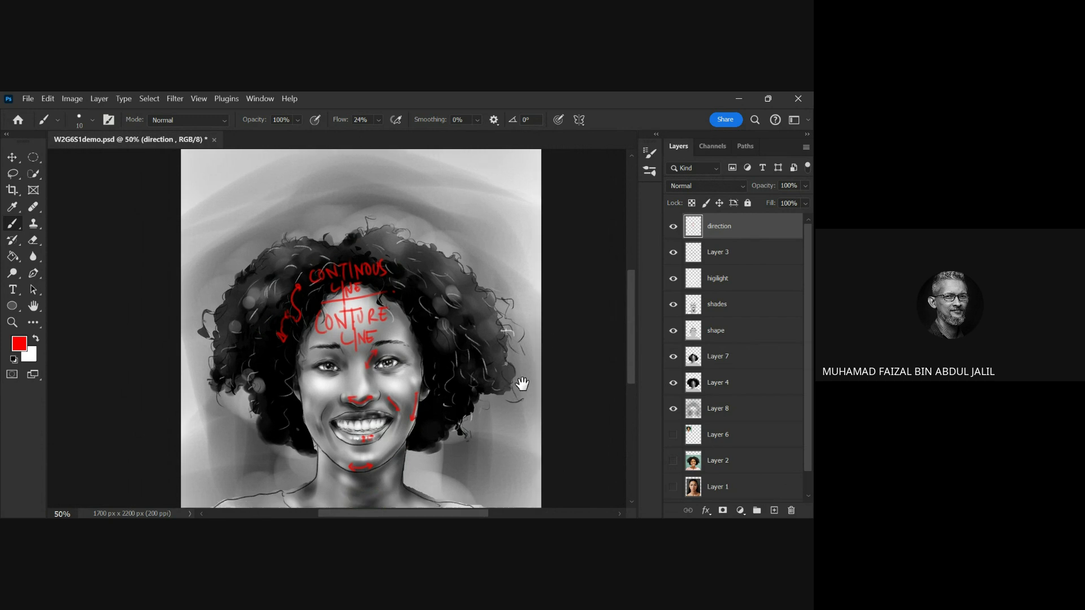
{"action": "left_click_drag", "start_coordinate": [521, 382], "coordinate": [538, 296]}
{"action": "mouse_move", "coordinate": [514, 351]}
{"action": "left_mouse_down"}
{"action": "mouse_move", "coordinate": [540, 284]}
{"action": "mouse_move", "coordinate": [511, 339]}
{"action": "left_mouse_up"}
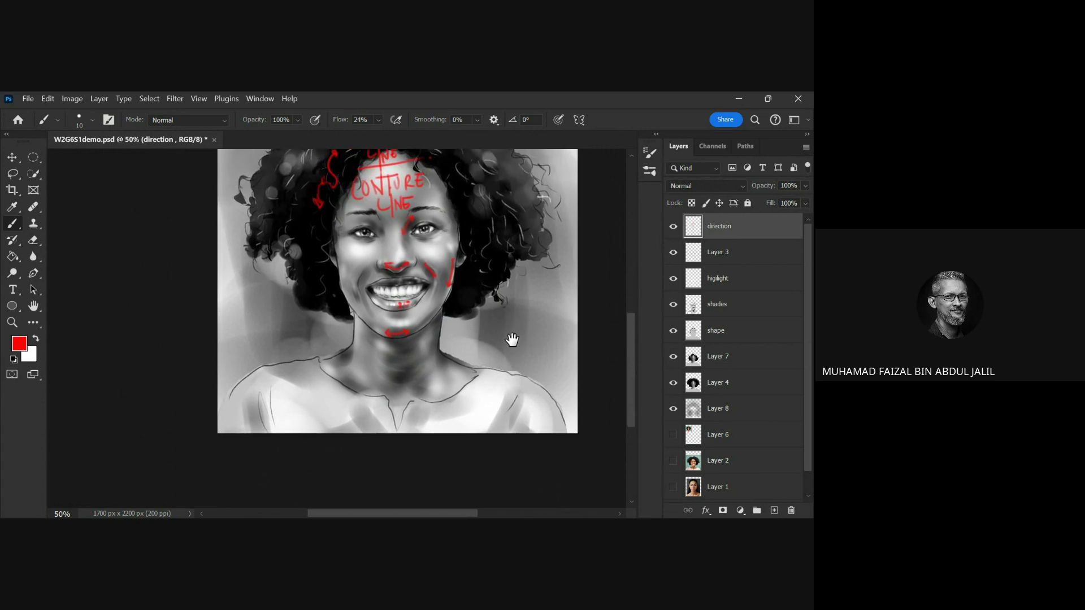
{"action": "left_click", "coordinate": [466, 341], "text": "ctrl"}
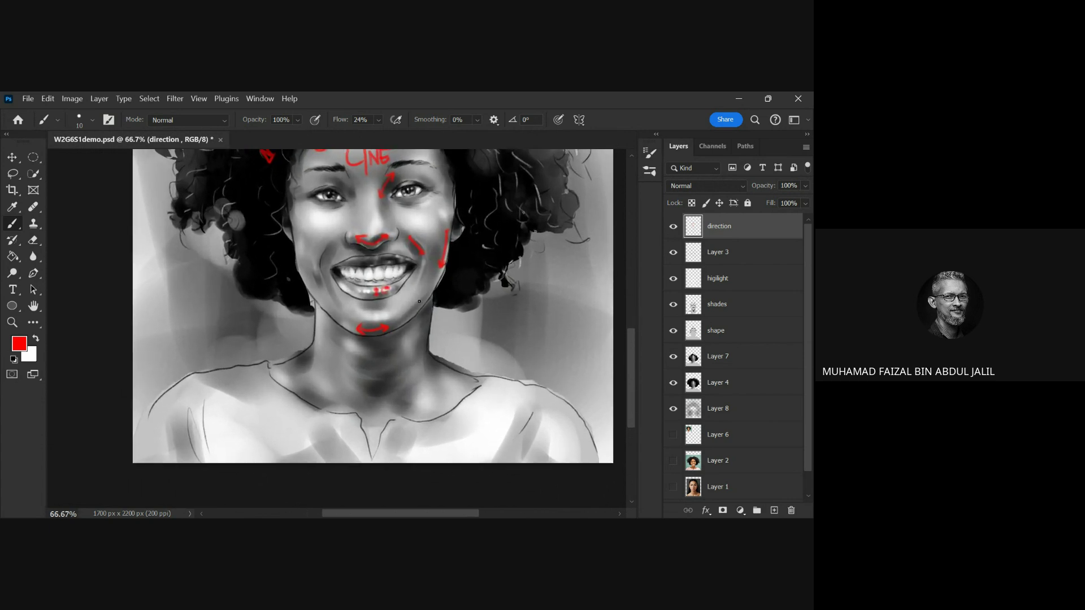
{"action": "left_click_drag", "start_coordinate": [470, 242], "coordinate": [460, 315]}
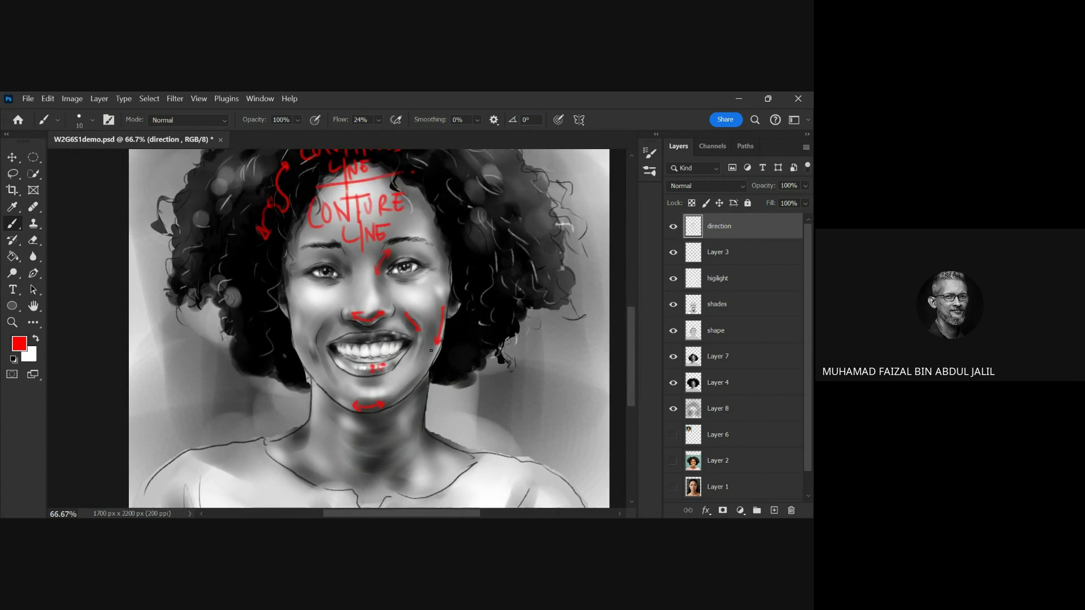
{"action": "left_click_drag", "start_coordinate": [489, 222], "coordinate": [502, 272]}
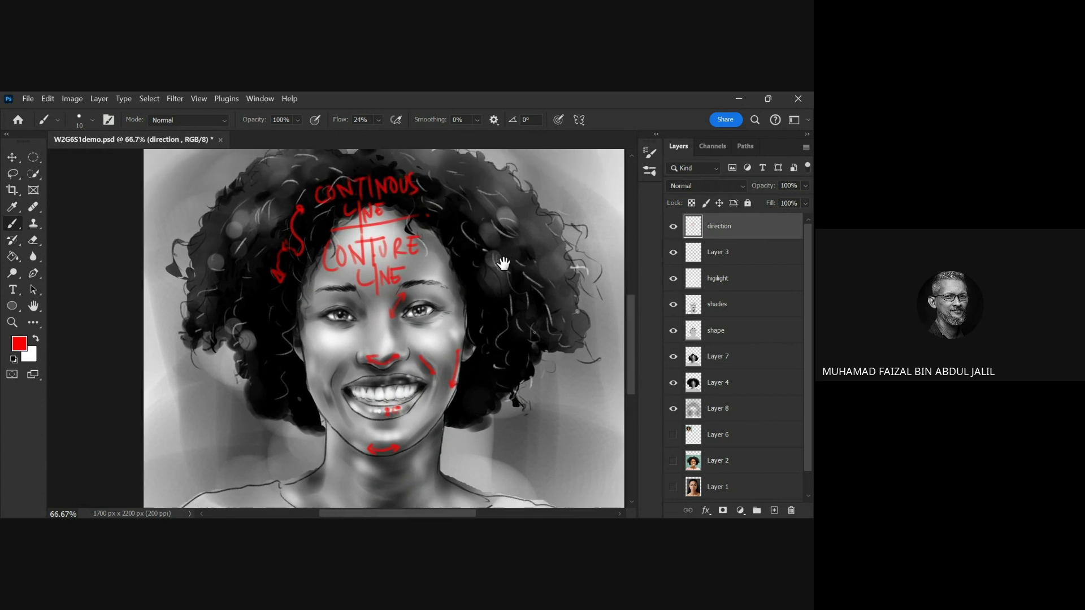
{"action": "left_click_drag", "start_coordinate": [498, 428], "coordinate": [499, 332]}
{"action": "key", "text": "ctrl+minus"}
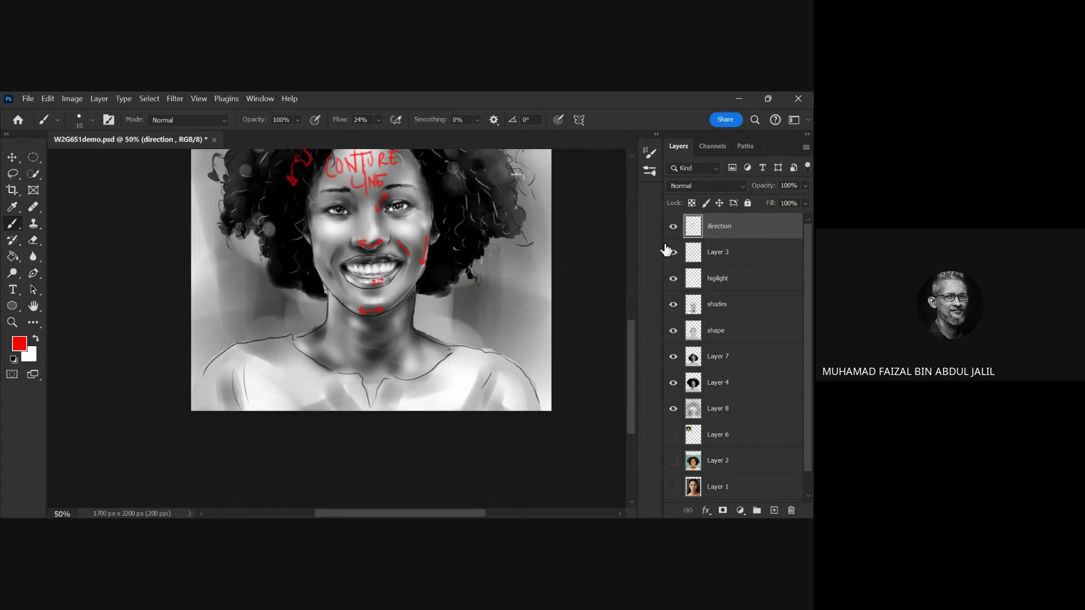
{"action": "left_click", "coordinate": [673, 226]}
{"action": "left_click", "coordinate": [673, 225]}
{"action": "left_click_drag", "start_coordinate": [449, 198], "coordinate": [453, 301]}
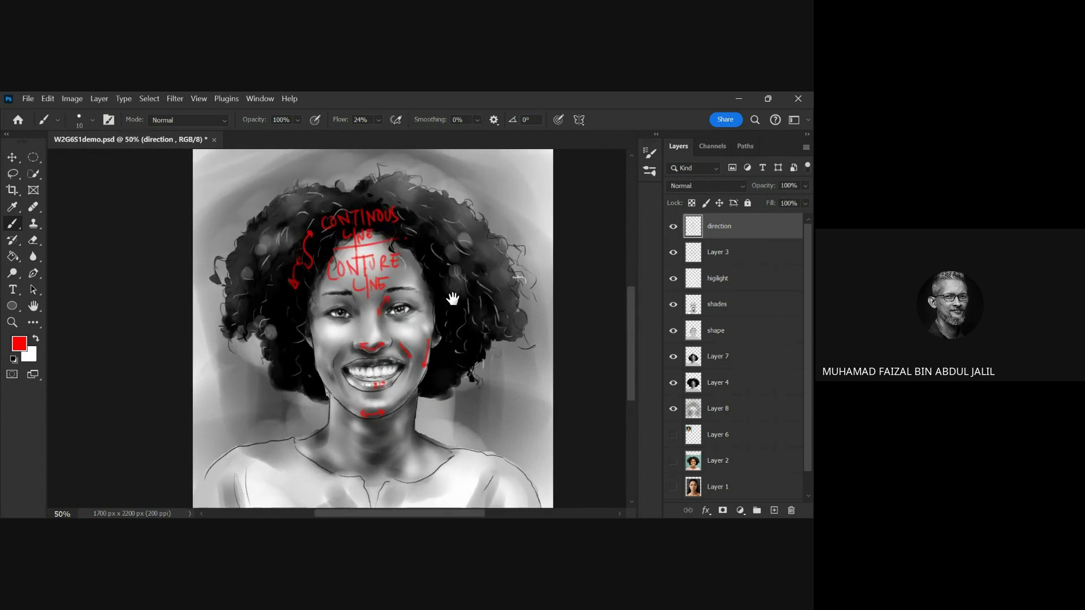
{"action": "left_click", "coordinate": [426, 422]}
{"action": "left_click", "coordinate": [425, 421]}
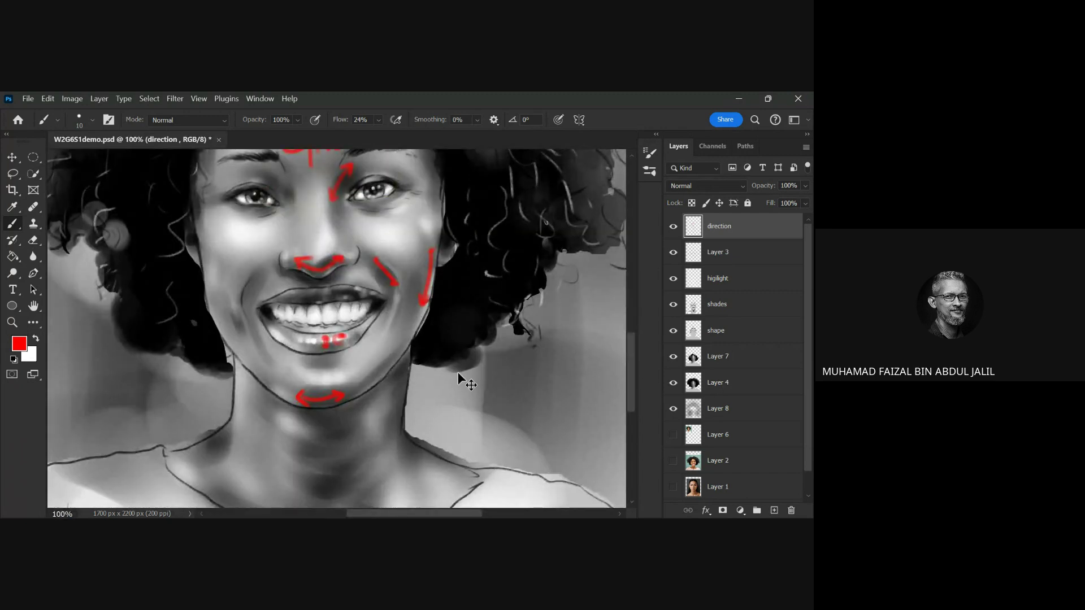
- Compare the portrait with Layer 7, Layer 4 and the shades layer hidden and shown, keeping only Layer 7 hidden
{"action": "left_click", "coordinate": [673, 358]}
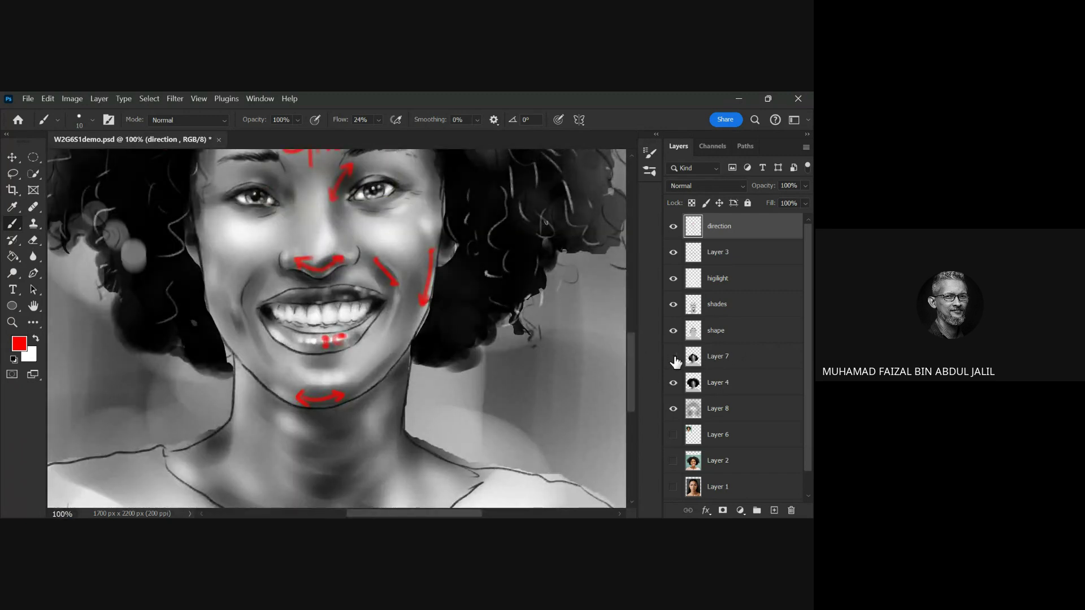
{"action": "left_click", "coordinate": [672, 383]}
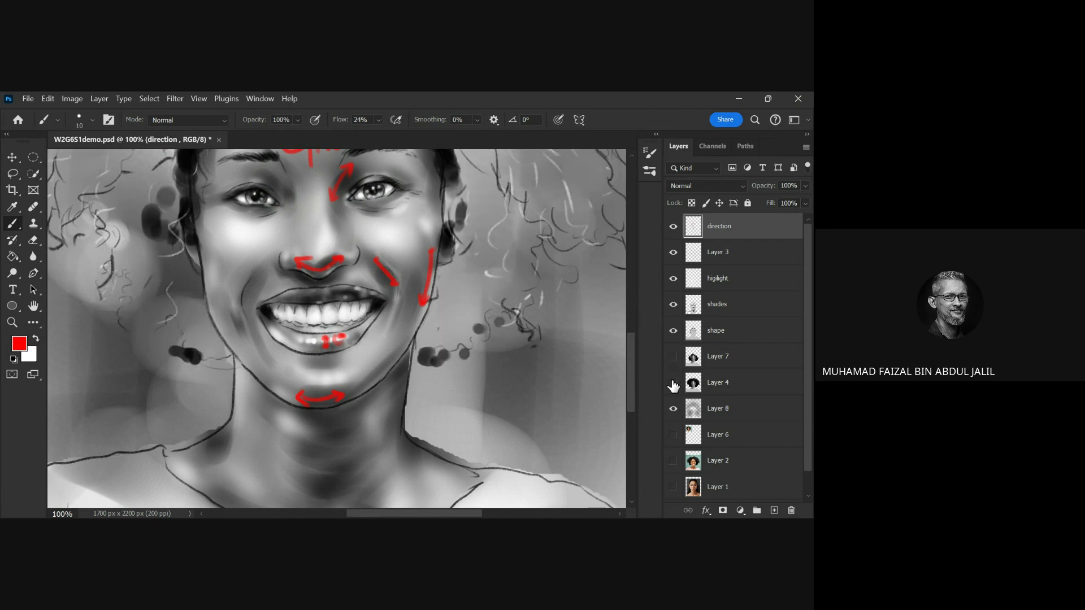
{"action": "left_click", "coordinate": [673, 383]}
{"action": "left_click", "coordinate": [673, 304]}
{"action": "left_click", "coordinate": [673, 304]}
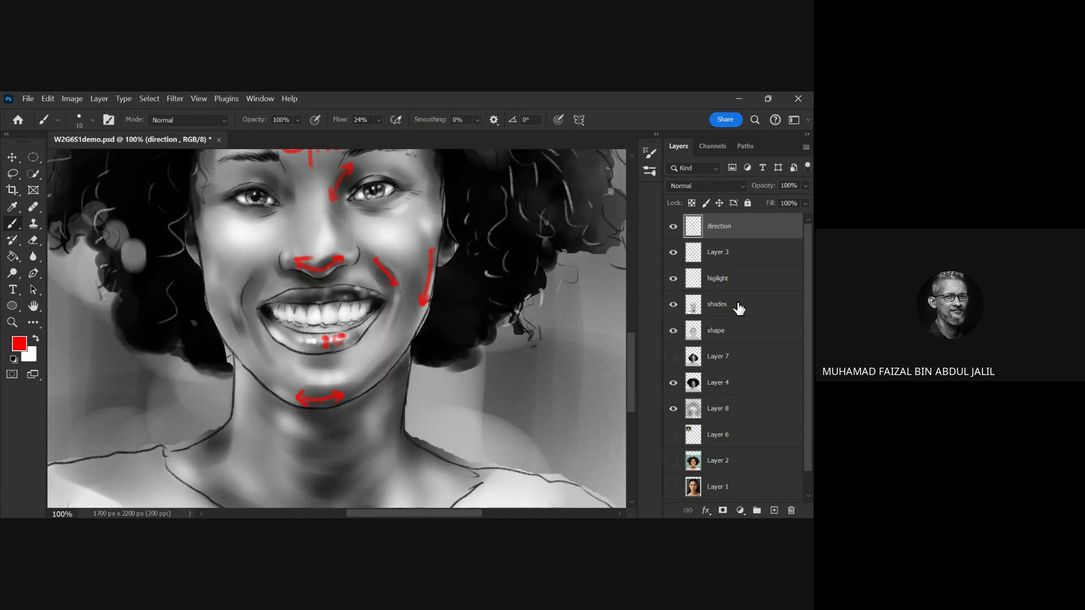
- Erase the shading that spills outside the neck and shoulder outlines on the shades layer with a 45 px eraser
{"action": "left_click", "coordinate": [738, 308]}
{"action": "key", "text": "e"}
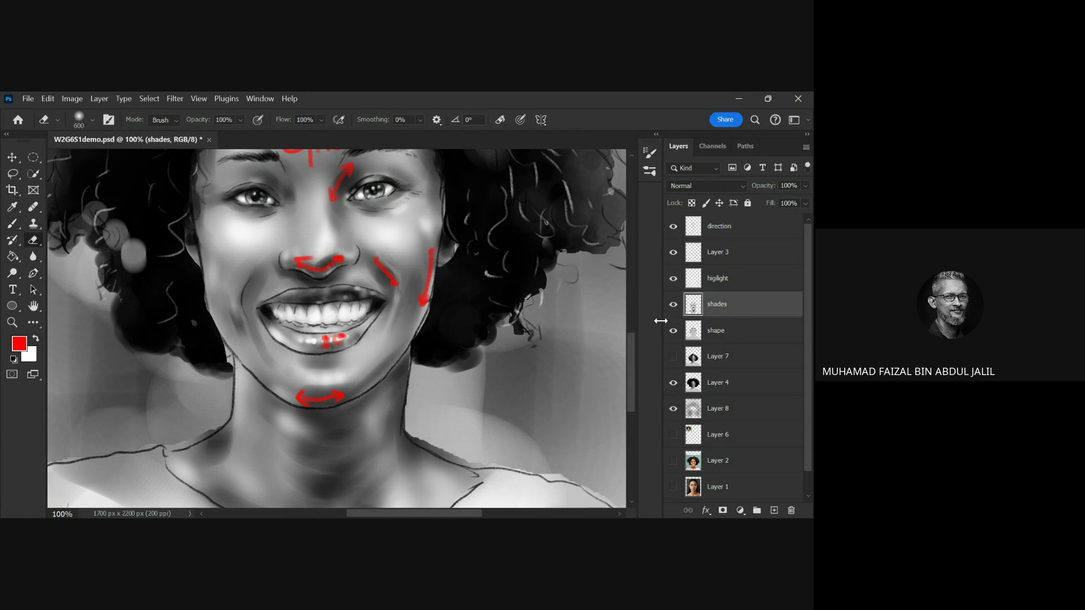
{"action": "key", "text": "bracketleft"}
{"action": "key", "text": "bracketleft"}
{"action": "key", "text": "bracketleft"}
{"action": "key", "text": "bracketleft"}
{"action": "key", "text": "bracketleft"}
{"action": "key", "text": "bracketleft"}
{"action": "key", "text": "bracketleft"}
{"action": "key", "text": "bracketleft"}
{"action": "key", "text": "bracketleft"}
{"action": "key", "text": "bracketleft"}
{"action": "key", "text": "bracketleft"}
{"action": "key", "text": "bracketleft"}
{"action": "mouse_move", "coordinate": [446, 450]}
{"action": "left_mouse_down"}
{"action": "mouse_move", "coordinate": [419, 435]}
{"action": "mouse_move", "coordinate": [485, 459]}
{"action": "left_mouse_up"}
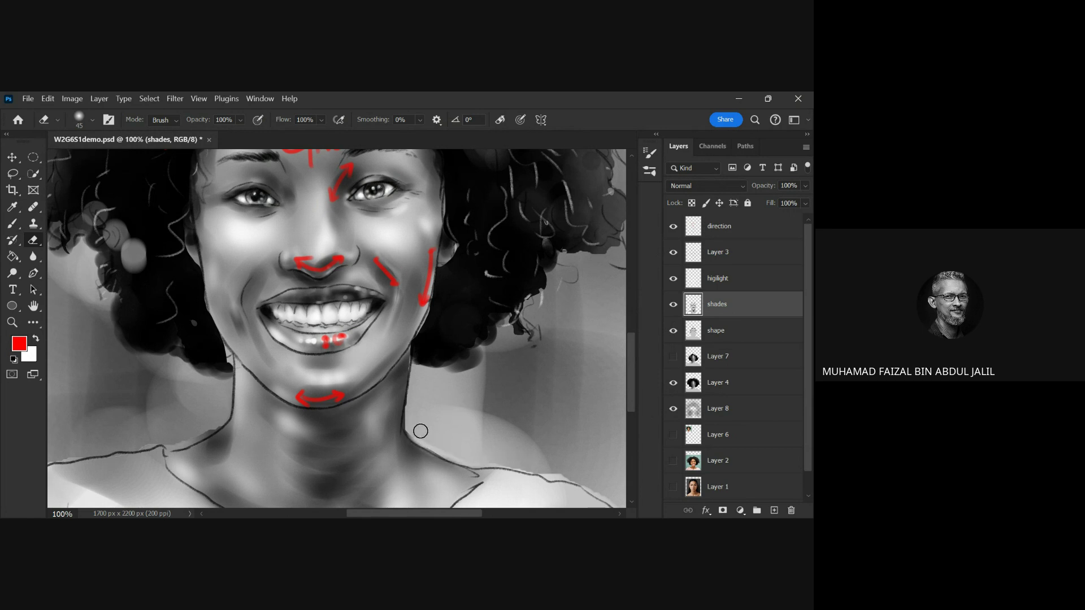
{"action": "left_click_drag", "start_coordinate": [419, 431], "coordinate": [413, 434]}
{"action": "mouse_move", "coordinate": [207, 414]}
{"action": "left_mouse_down"}
{"action": "mouse_move", "coordinate": [175, 443]}
{"action": "mouse_move", "coordinate": [212, 424]}
{"action": "mouse_move", "coordinate": [136, 447]}
{"action": "left_mouse_up"}
- Select Layer 4 and save the document
{"action": "left_click", "coordinate": [723, 331]}
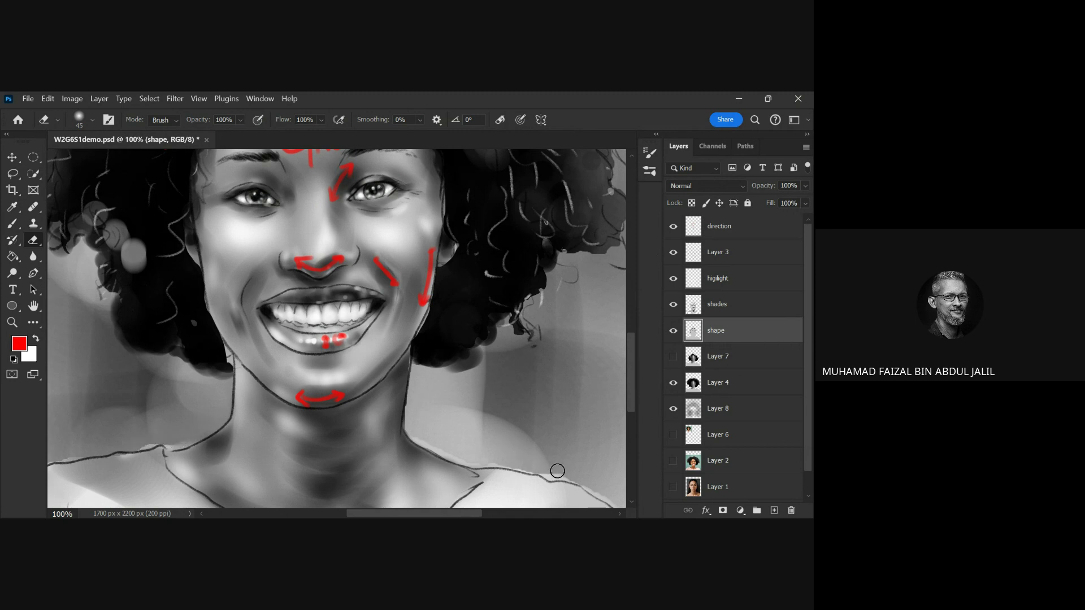
{"action": "left_click", "coordinate": [743, 358]}
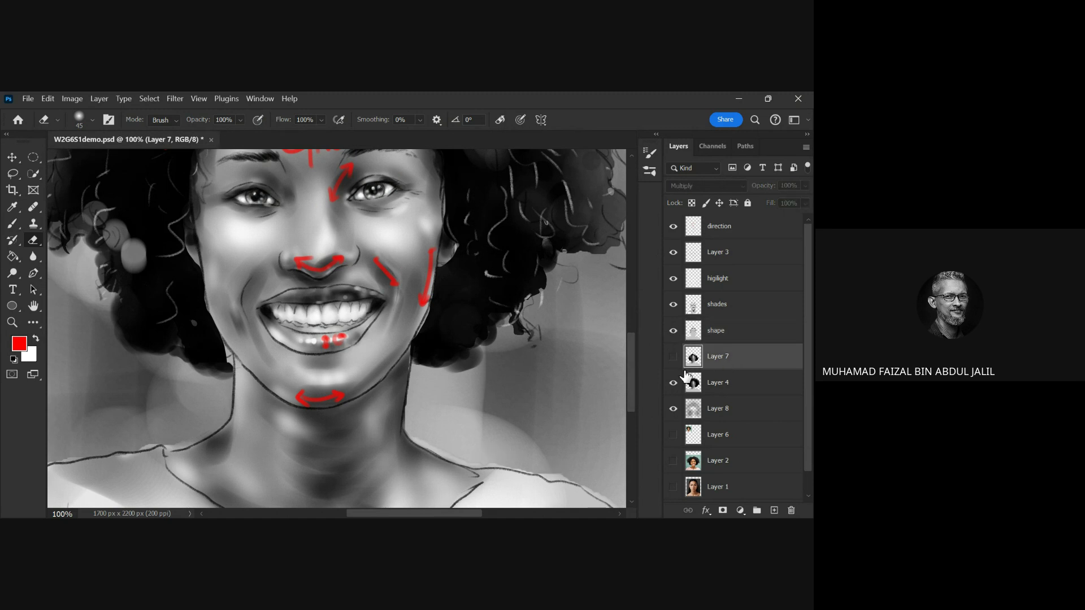
{"action": "left_click", "coordinate": [728, 383]}
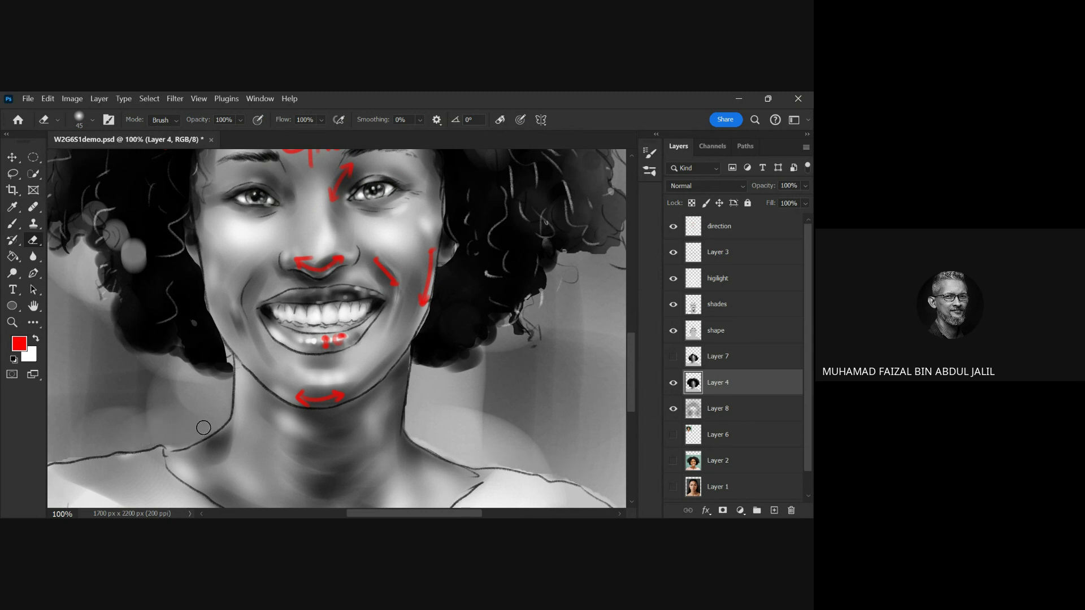
{"action": "key", "text": "ctrl+minus"}
{"action": "key", "text": "ctrl+minus"}
{"action": "key", "text": "ctrl+minus"}
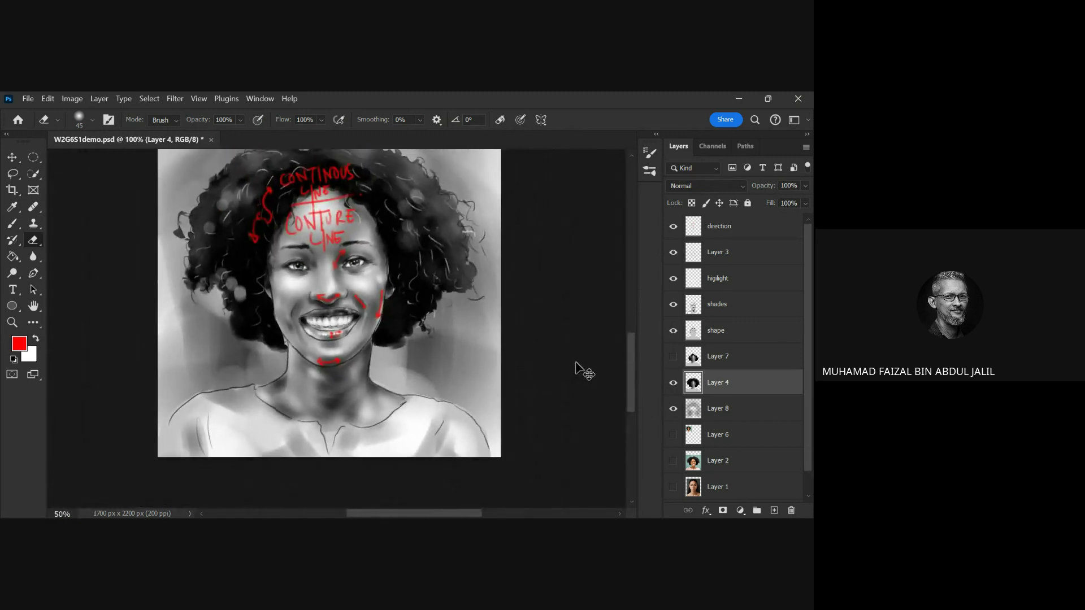
{"action": "key", "text": "ctrl+s"}
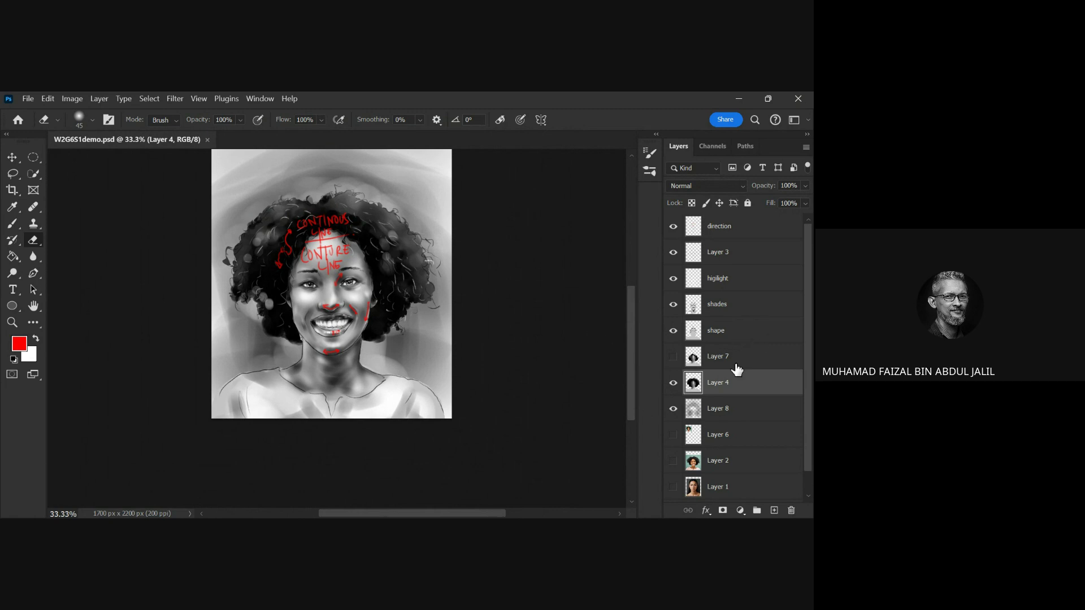
- Compare the hair and background with Layer 7 hidden and shown, and leave Layer 7 visible and selected
{"action": "left_click", "coordinate": [673, 357]}
{"action": "left_click", "coordinate": [672, 357]}
{"action": "left_click", "coordinate": [673, 357]}
{"action": "left_click", "coordinate": [673, 357]}
{"action": "left_click", "coordinate": [673, 356]}
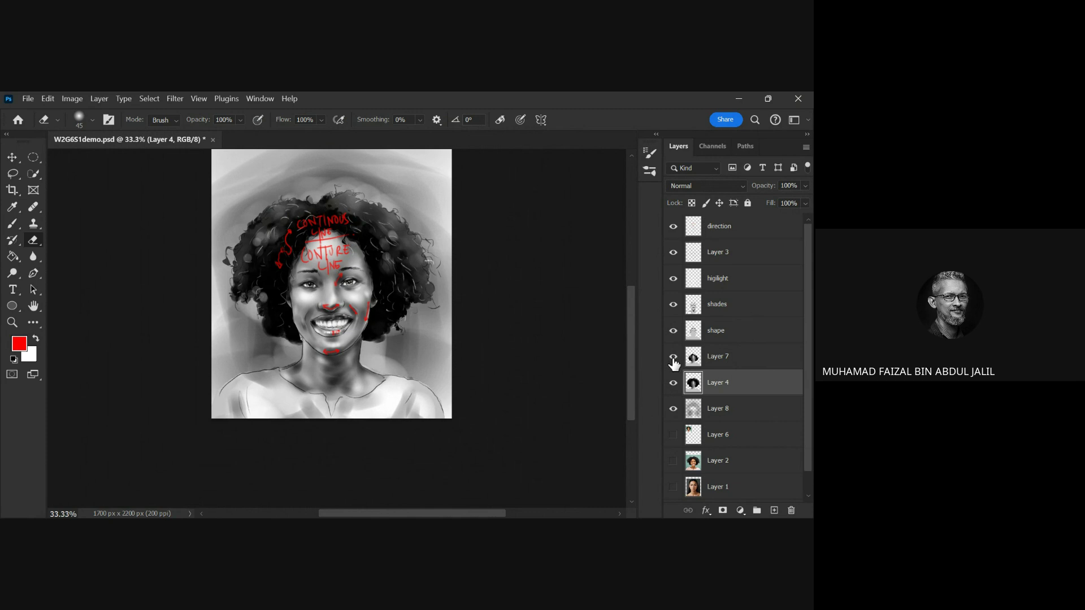
{"action": "left_click", "coordinate": [681, 362]}
{"action": "left_click", "coordinate": [673, 358]}
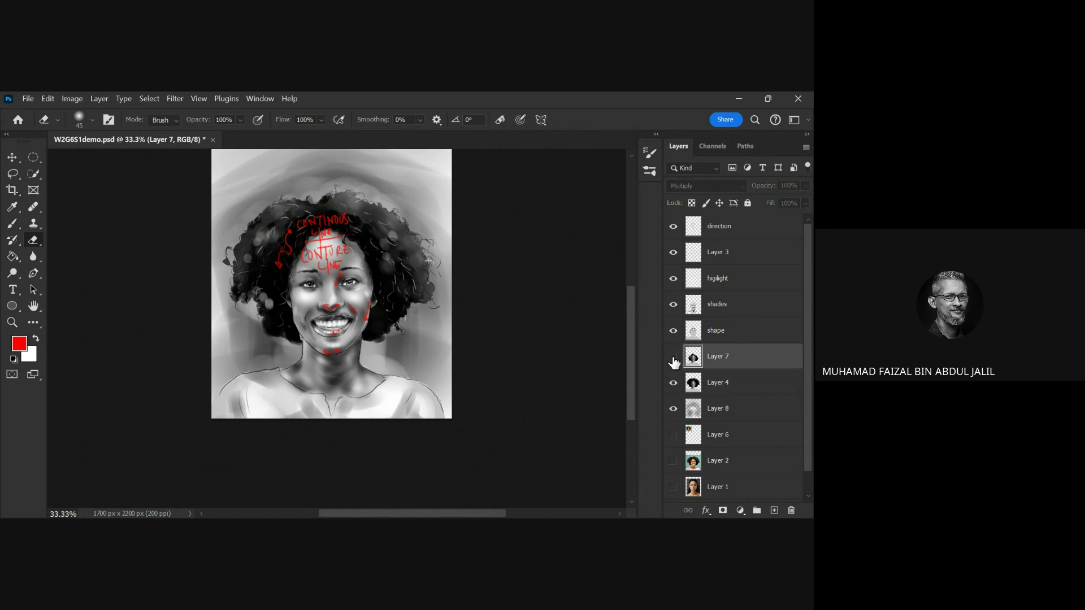
{"action": "left_click", "coordinate": [673, 357]}
- Set up a 45 px brush with white as the foreground colour, checking Layer 7's effect on the background
{"action": "scroll", "coordinate": [399, 364], "scroll_direction": "up", "scroll_amount": 2}
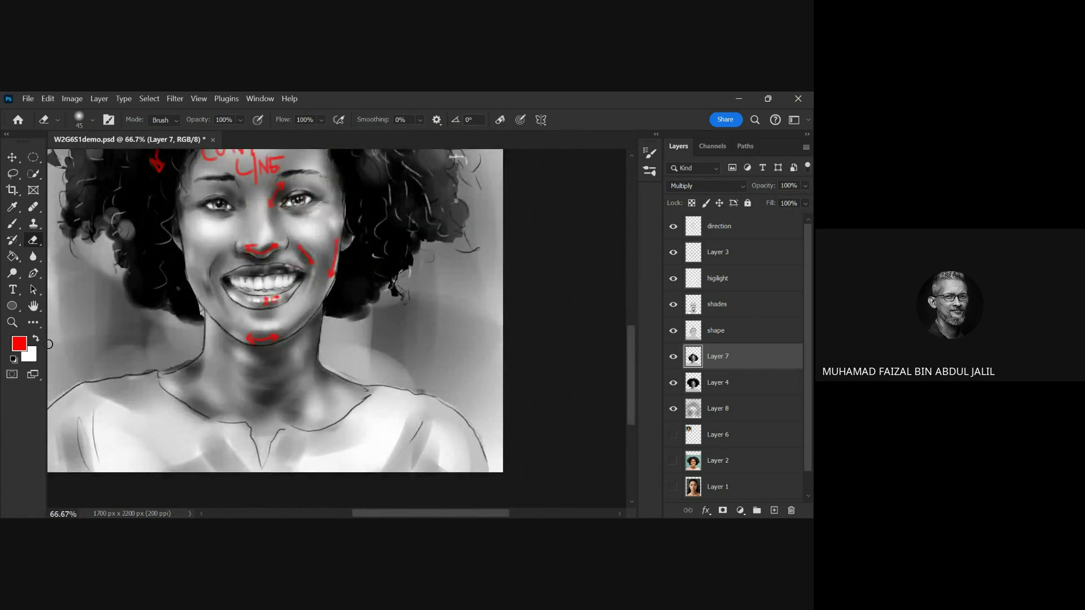
{"action": "key", "text": "b"}
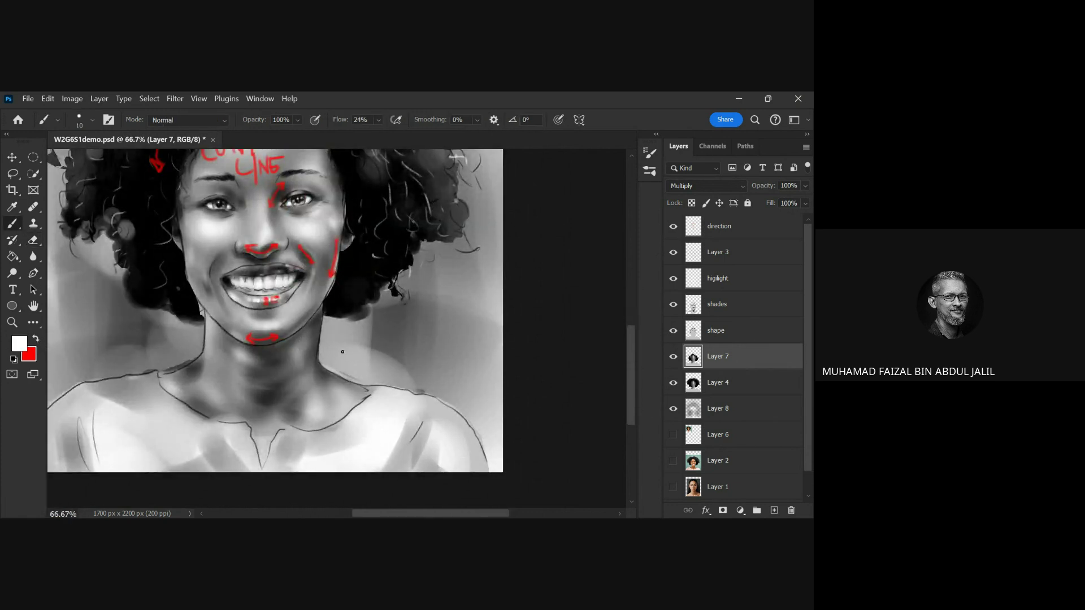
{"action": "key", "text": "bracketright"}
{"action": "key", "text": "bracketright"}
{"action": "key", "text": "bracketright"}
{"action": "left_click", "coordinate": [672, 357]}
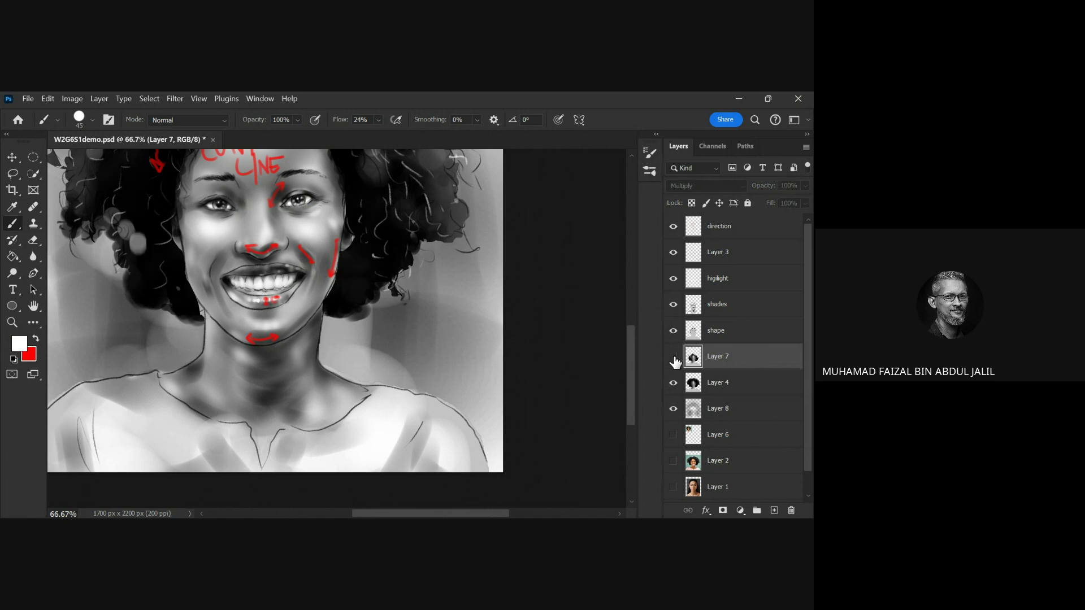
{"action": "left_click", "coordinate": [671, 357]}
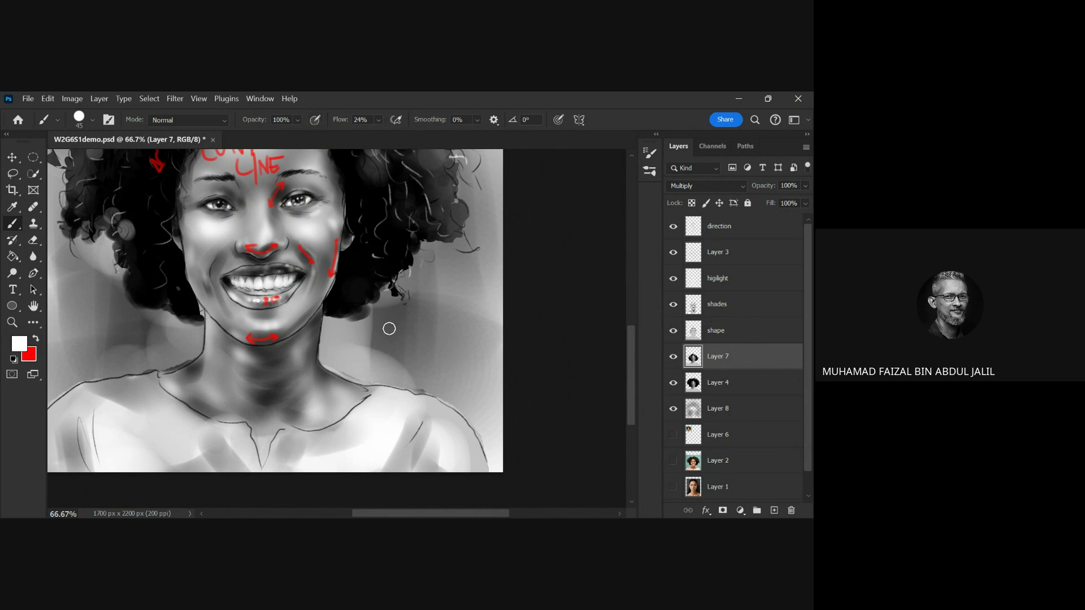
{"action": "left_click", "coordinate": [35, 337]}
{"action": "key", "text": "ctrl+minus"}
- Try white brush strokes in the background beside the neck on the shades layer and undo them
{"action": "left_click", "coordinate": [740, 338]}
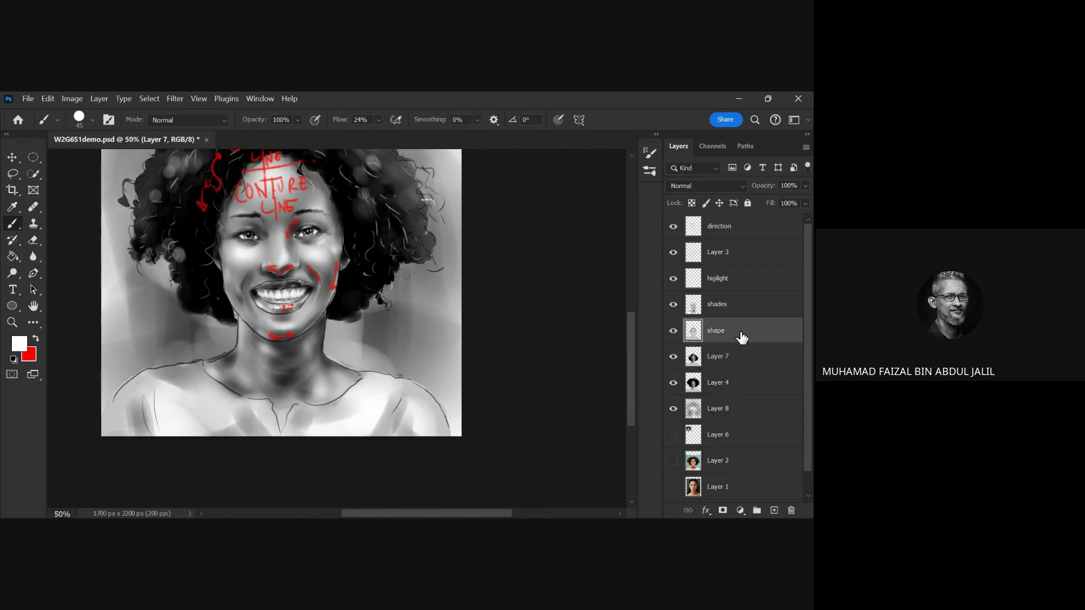
{"action": "left_click", "coordinate": [725, 306]}
{"action": "left_click_drag", "start_coordinate": [404, 309], "coordinate": [444, 352]}
{"action": "key", "text": "ctrl+z"}
{"action": "left_click_drag", "start_coordinate": [327, 315], "coordinate": [329, 350]}
{"action": "key", "text": "ctrl+z"}
- Paint a soft white glow along the neck and shoulder outlines on the shape layer with a 35 px brush at 4% flow
{"action": "left_click", "coordinate": [734, 332]}
{"action": "key", "text": "ctrl+z"}
{"action": "mouse_move", "coordinate": [326, 323]}
{"action": "left_mouse_down"}
{"action": "mouse_move", "coordinate": [324, 367]}
{"action": "mouse_move", "coordinate": [385, 381]}
{"action": "left_mouse_up"}
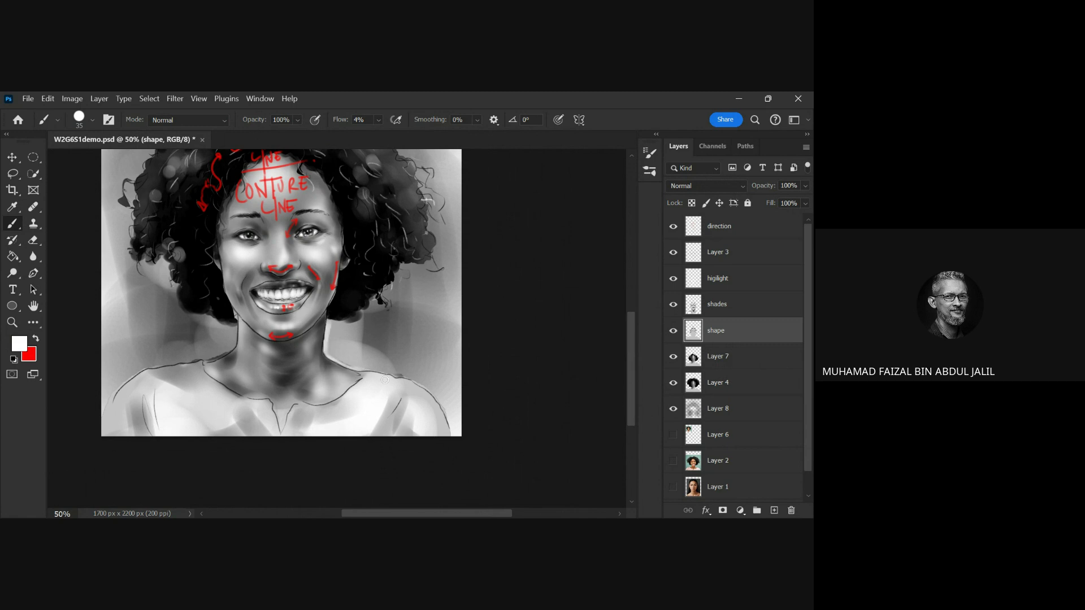
{"action": "mouse_move", "coordinate": [234, 321]}
{"action": "left_mouse_down"}
{"action": "mouse_move", "coordinate": [236, 349]}
{"action": "mouse_move", "coordinate": [153, 369]}
{"action": "left_mouse_up"}
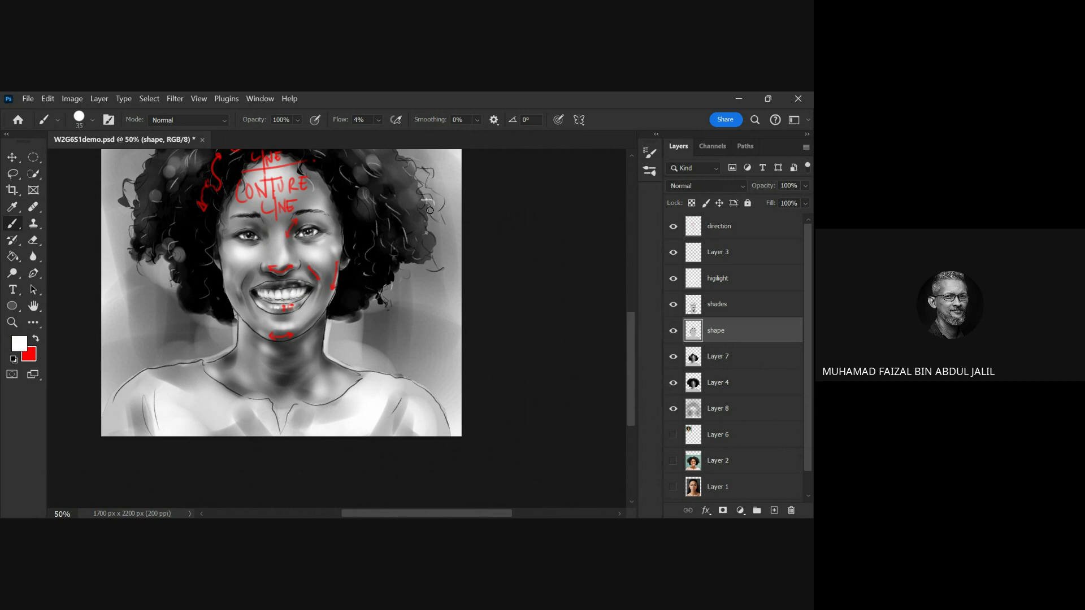
{"action": "scroll", "coordinate": [381, 244], "scroll_direction": "up", "scroll_amount": 3}
{"action": "left_click_drag", "start_coordinate": [377, 434], "coordinate": [418, 440]}
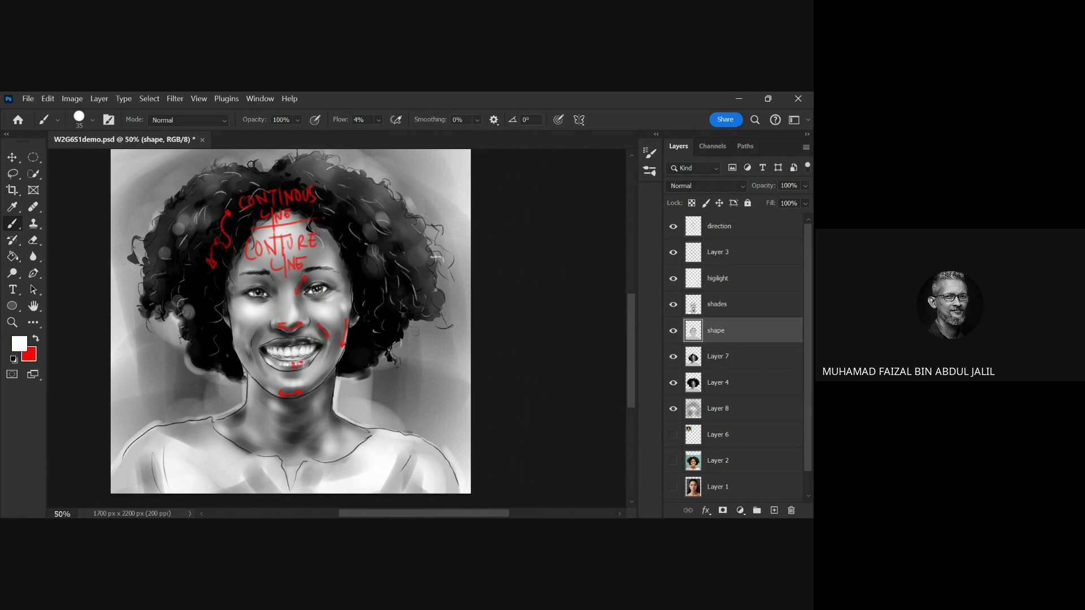
- Dab soft white bokeh circles over the hair edges and surrounding background on the shape layer, using a 125 px brush at 4% flow
{"action": "scroll", "coordinate": [380, 164], "scroll_direction": "up", "scroll_amount": 2}
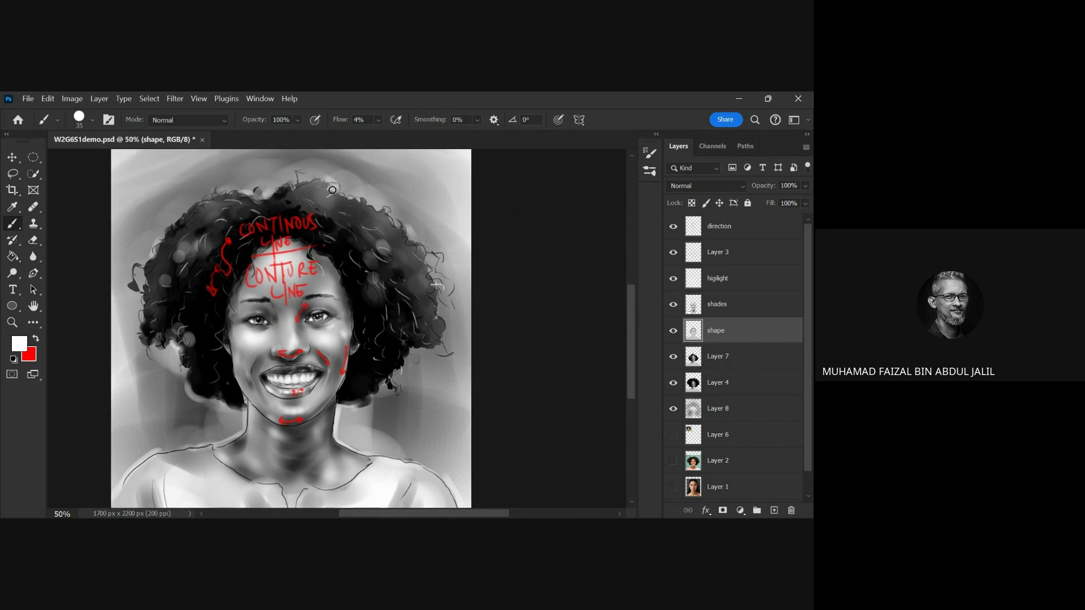
{"action": "mouse_move", "coordinate": [332, 189]}
{"action": "left_mouse_down"}
{"action": "mouse_move", "coordinate": [384, 209]}
{"action": "mouse_move", "coordinate": [295, 182]}
{"action": "mouse_move", "coordinate": [316, 191]}
{"action": "left_mouse_up"}
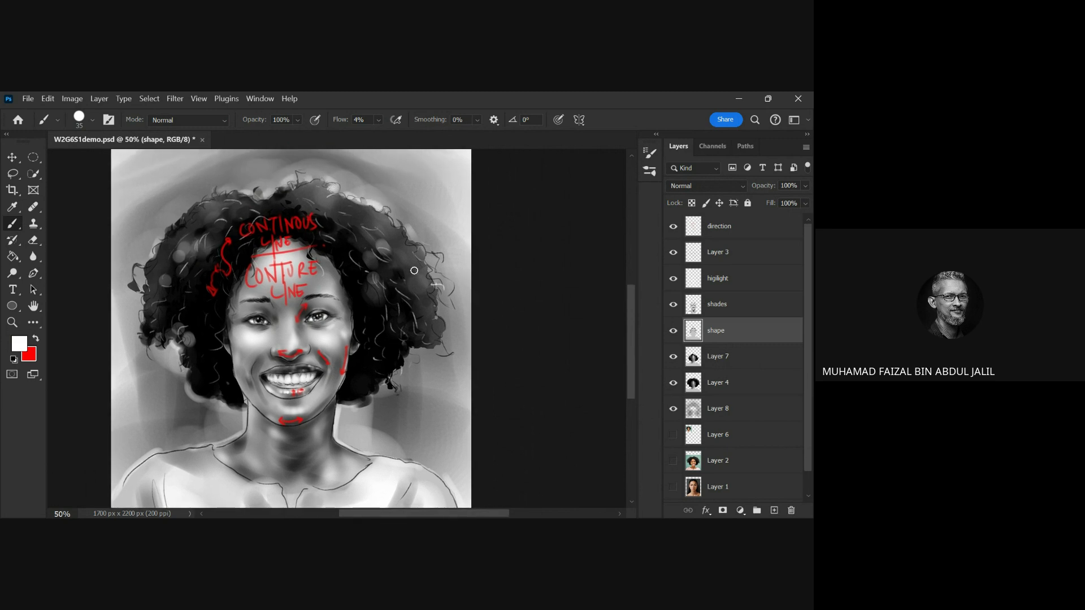
{"action": "key", "text": "bracketright"}
{"action": "key", "text": "bracketright"}
{"action": "key", "text": "bracketright"}
{"action": "key", "text": "bracketright"}
{"action": "key", "text": "bracketright"}
{"action": "key", "text": "bracketright"}
{"action": "key", "text": "bracketright"}
{"action": "key", "text": "bracketright"}
{"action": "key", "text": "bracketright"}
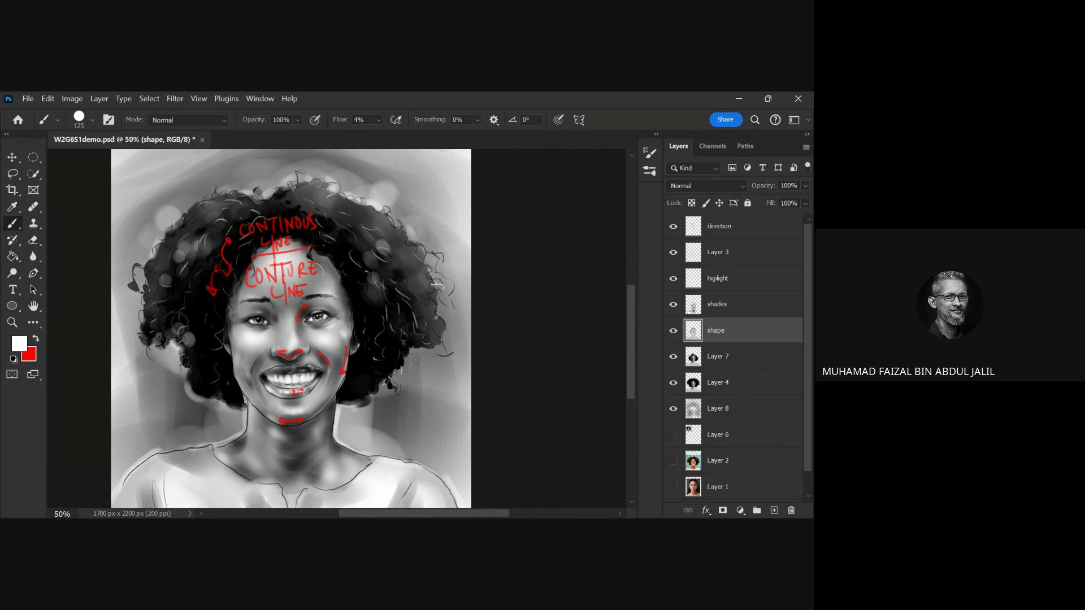
{"action": "mouse_move", "coordinate": [175, 324]}
{"action": "left_mouse_down"}
{"action": "mouse_move", "coordinate": [177, 375]}
{"action": "mouse_move", "coordinate": [201, 399]}
{"action": "left_mouse_up"}
{"action": "mouse_move", "coordinate": [389, 406]}
{"action": "left_mouse_down"}
{"action": "mouse_move", "coordinate": [375, 404]}
{"action": "mouse_move", "coordinate": [406, 379]}
{"action": "left_mouse_up"}
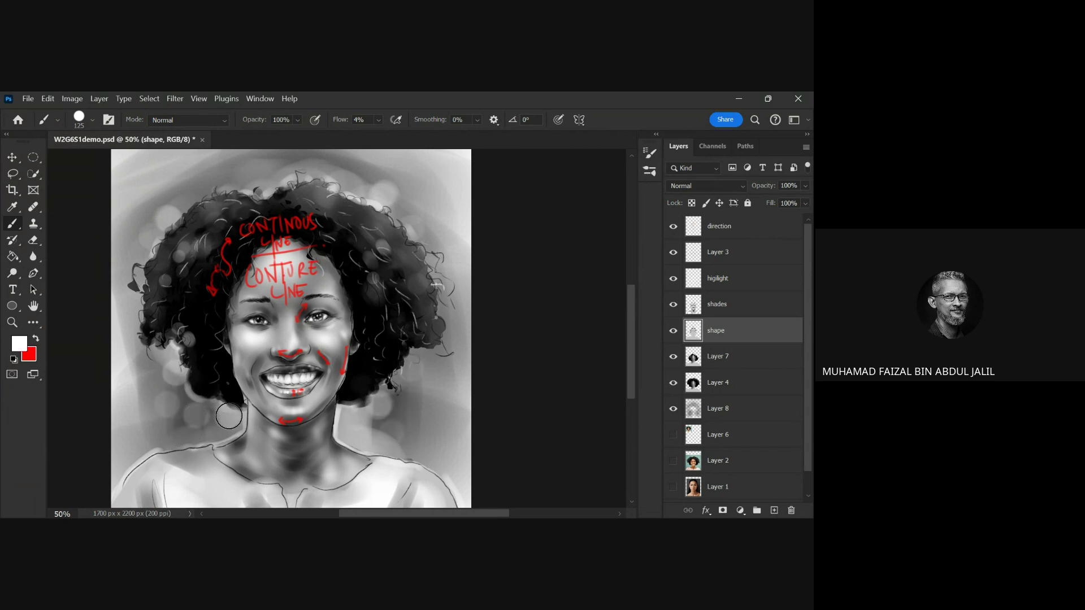
{"action": "left_click_drag", "start_coordinate": [334, 411], "coordinate": [345, 408]}
{"action": "left_click_drag", "start_coordinate": [431, 249], "coordinate": [434, 255]}
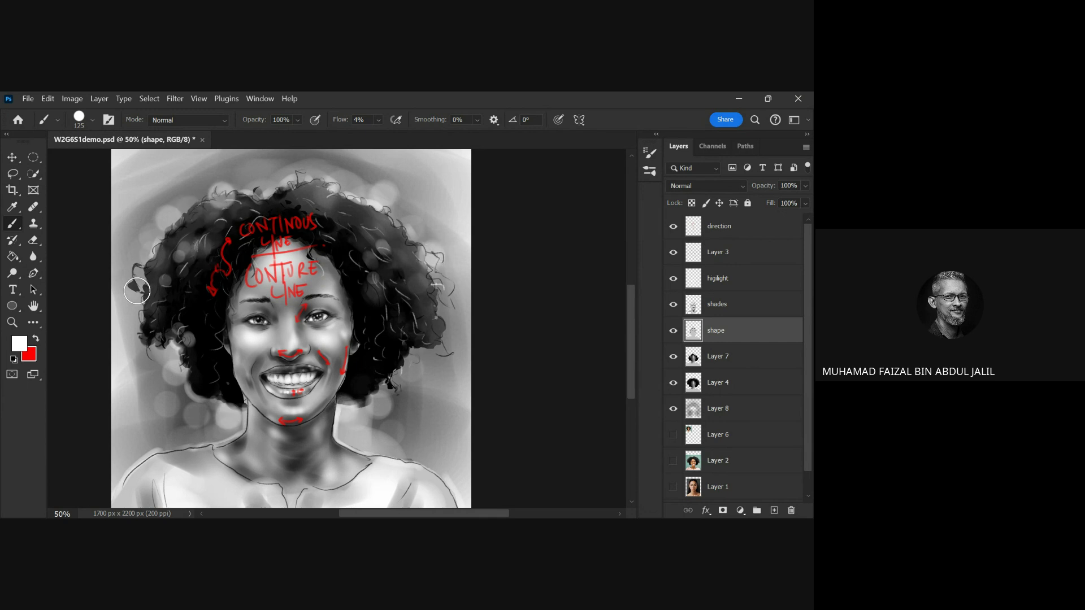
{"action": "left_click_drag", "start_coordinate": [387, 274], "coordinate": [427, 312]}
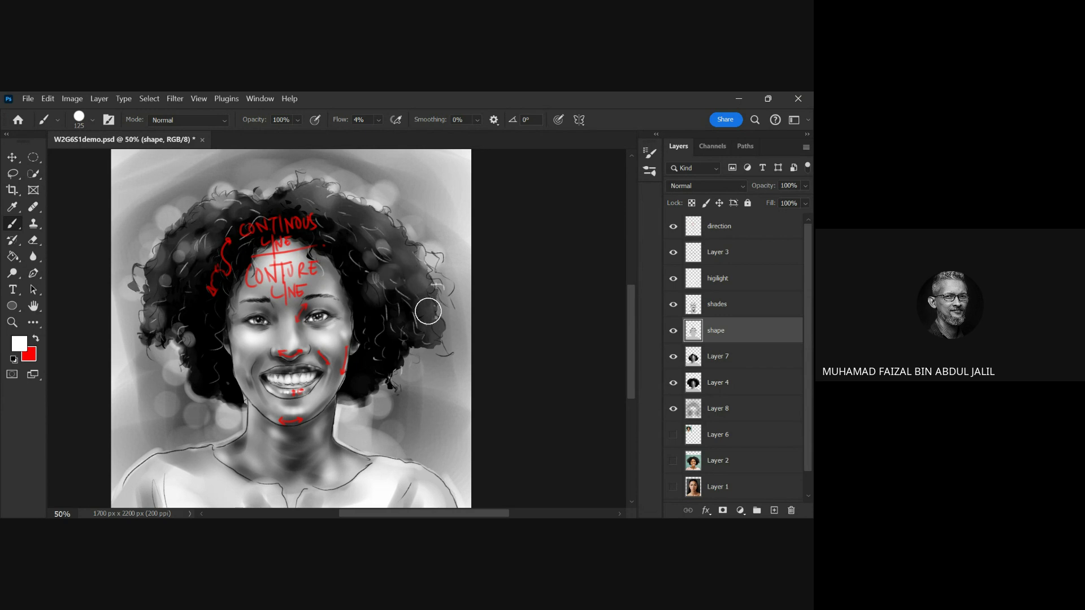
- Add a larger white bokeh circle above the hair with a 200 px brush and save the document
{"action": "key", "text": "ctrl+minus"}
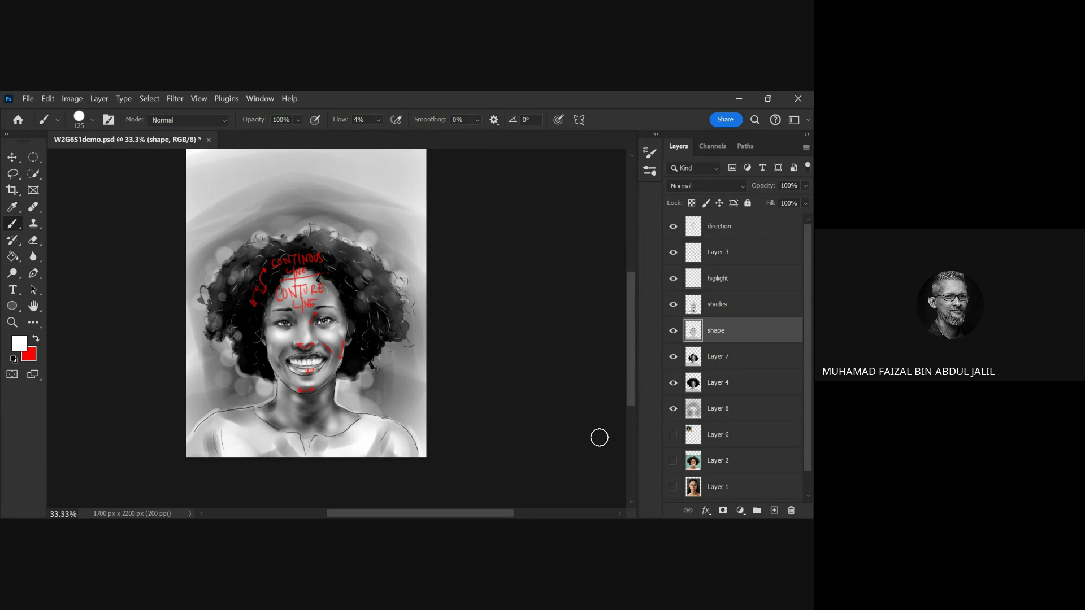
{"action": "key", "text": "bracketright"}
{"action": "key", "text": "bracketright"}
{"action": "key", "text": "bracketright"}
{"action": "left_click_drag", "start_coordinate": [308, 207], "coordinate": [325, 215]}
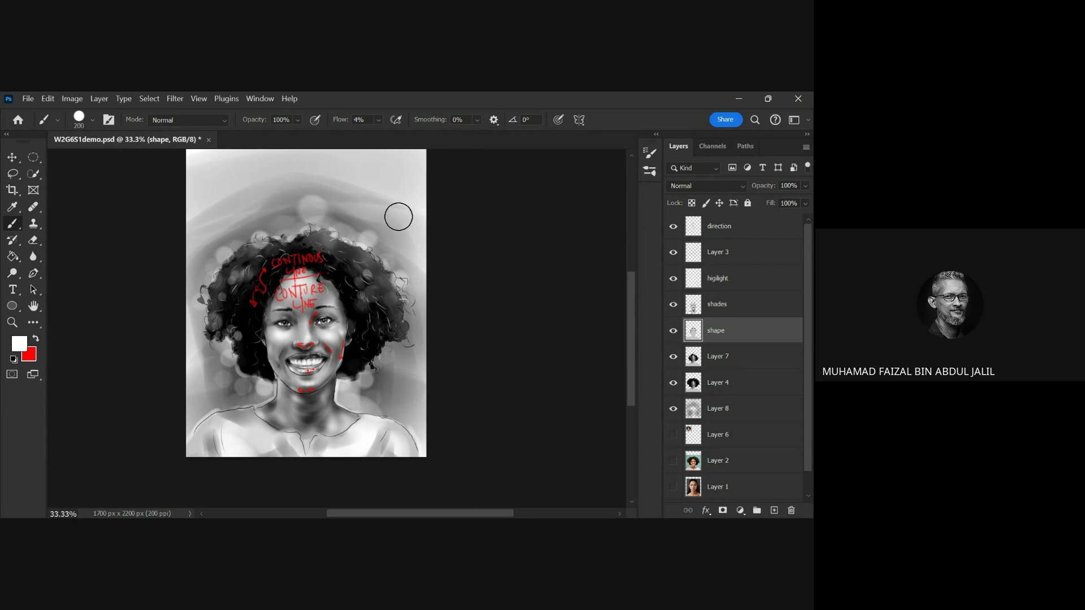
{"action": "key", "text": "ctrl+s"}
- Examine the clean portrait full screen with the direction layer hidden, and bring the red annotations back
{"action": "key", "text": "ctrl+minus"}
{"action": "key", "text": "ctrl+equal"}
{"action": "key", "text": "ctrl+equal"}
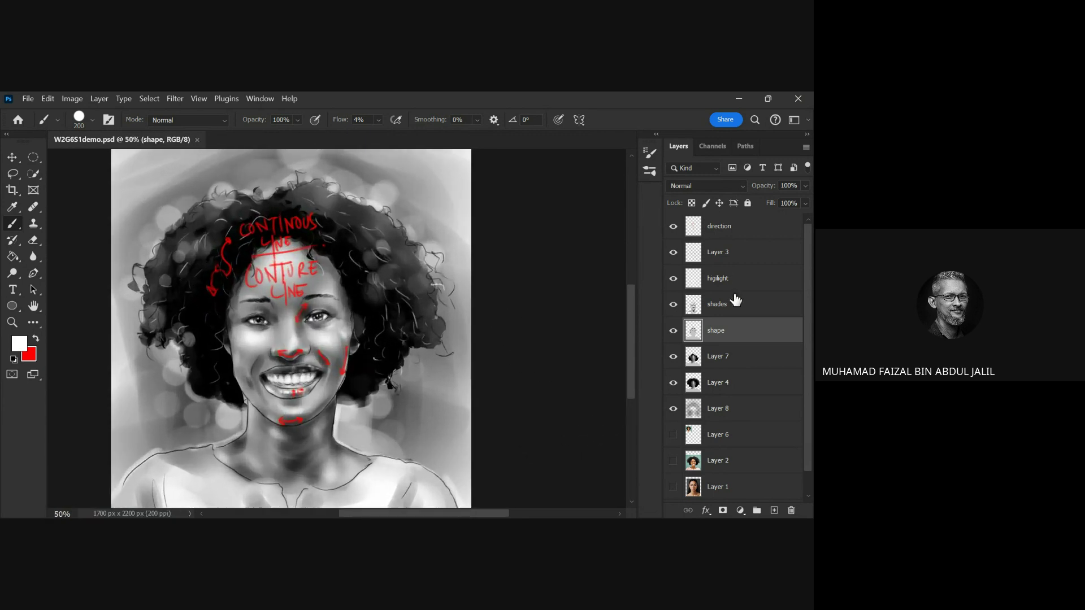
{"action": "left_click", "coordinate": [673, 226]}
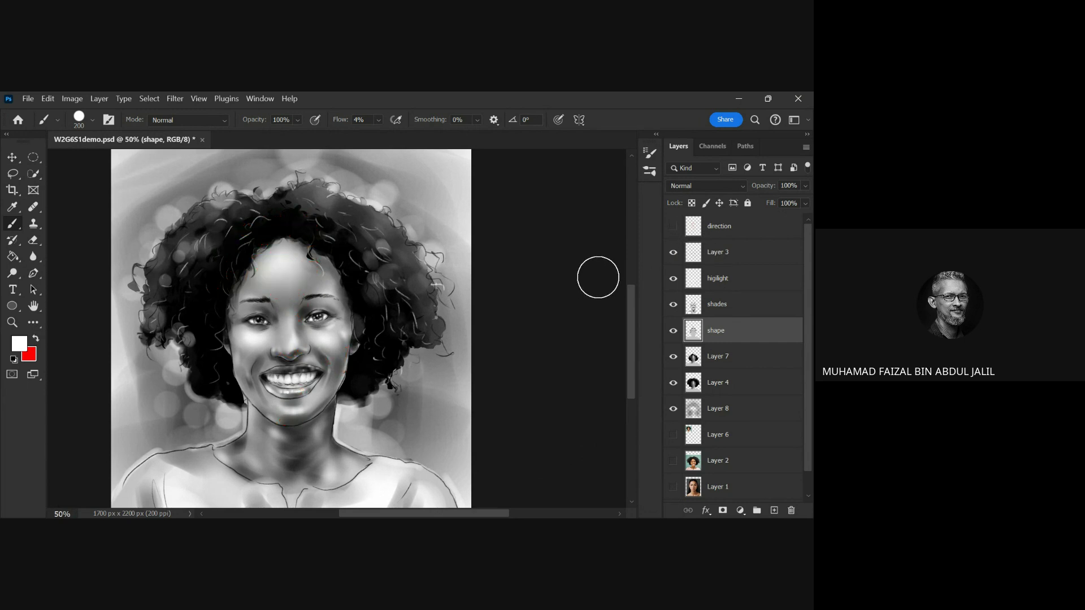
{"action": "key", "text": "f"}
{"action": "key", "text": "f"}
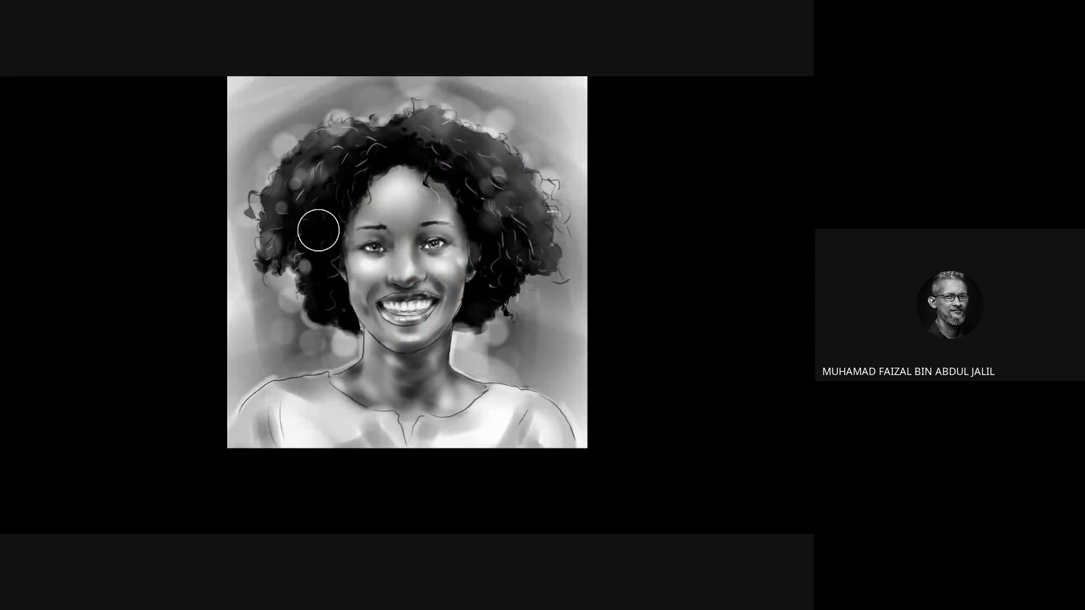
{"action": "scroll", "coordinate": [519, 262], "scroll_direction": "up", "scroll_amount": 2}
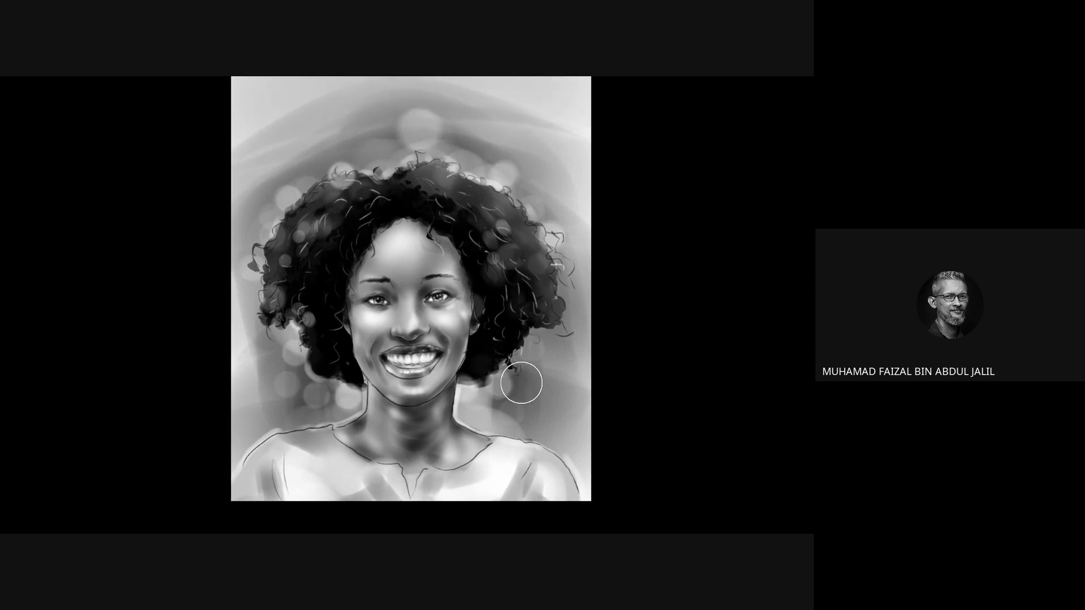
{"action": "key", "text": "f"}
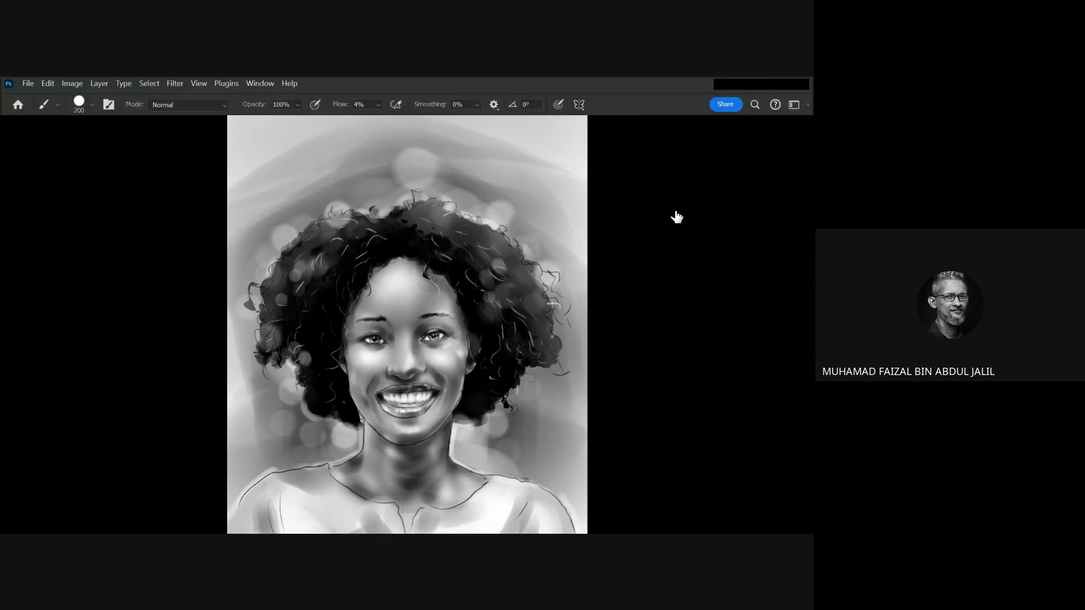
{"action": "key", "text": "ctrl+z"}
- Handwrite "W2-EXS2" with a date below it in white beside the neck and over the shoulder on the direction layer
{"action": "left_click_drag", "start_coordinate": [552, 400], "coordinate": [545, 310]}
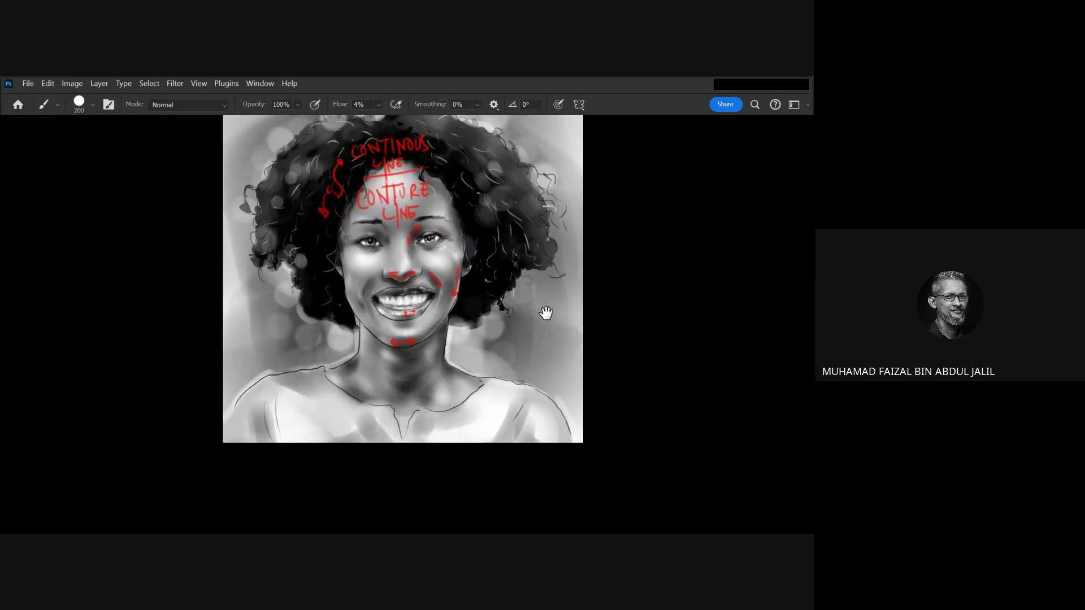
{"action": "left_click", "coordinate": [536, 350], "text": "ctrl"}
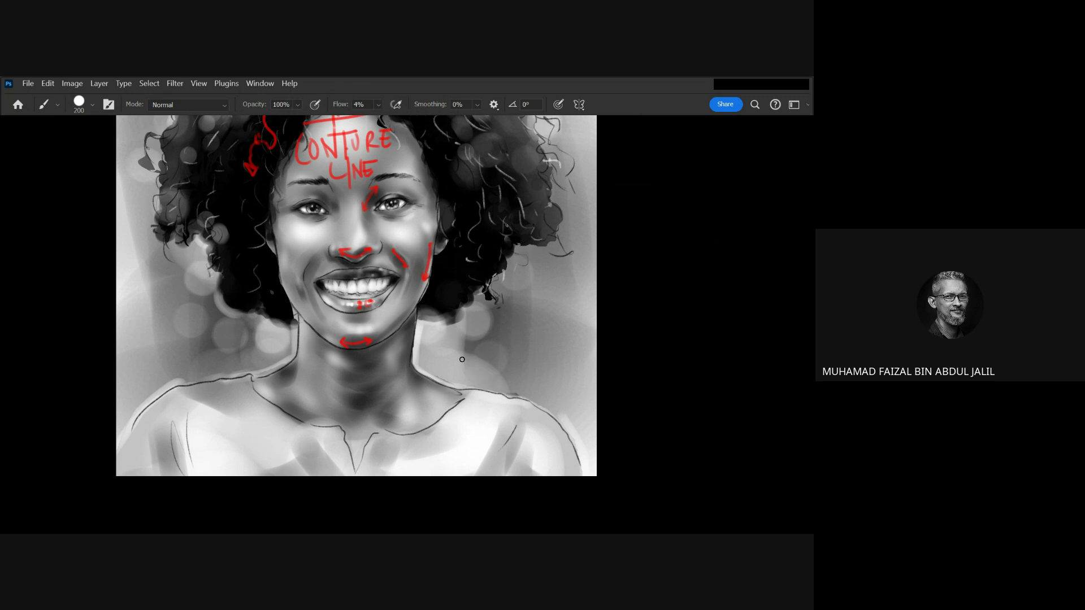
{"action": "mouse_move", "coordinate": [468, 377]}
{"action": "left_mouse_down"}
{"action": "mouse_move", "coordinate": [482, 387]}
{"action": "mouse_move", "coordinate": [487, 354]}
{"action": "mouse_move", "coordinate": [509, 383]}
{"action": "mouse_move", "coordinate": [543, 357]}
{"action": "mouse_move", "coordinate": [551, 371]}
{"action": "left_mouse_up"}
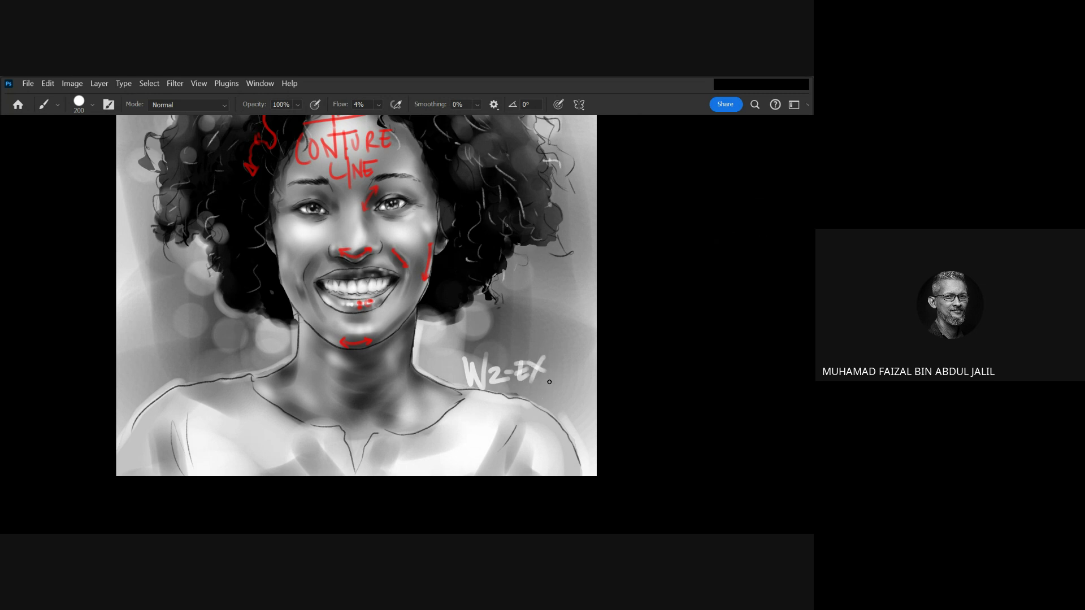
{"action": "mouse_move", "coordinate": [558, 357]}
{"action": "left_mouse_down"}
{"action": "mouse_move", "coordinate": [551, 384]}
{"action": "mouse_move", "coordinate": [579, 382]}
{"action": "left_mouse_up"}
{"action": "mouse_move", "coordinate": [557, 390]}
{"action": "left_mouse_down"}
{"action": "mouse_move", "coordinate": [544, 428]}
{"action": "mouse_move", "coordinate": [592, 444]}
{"action": "left_mouse_up"}
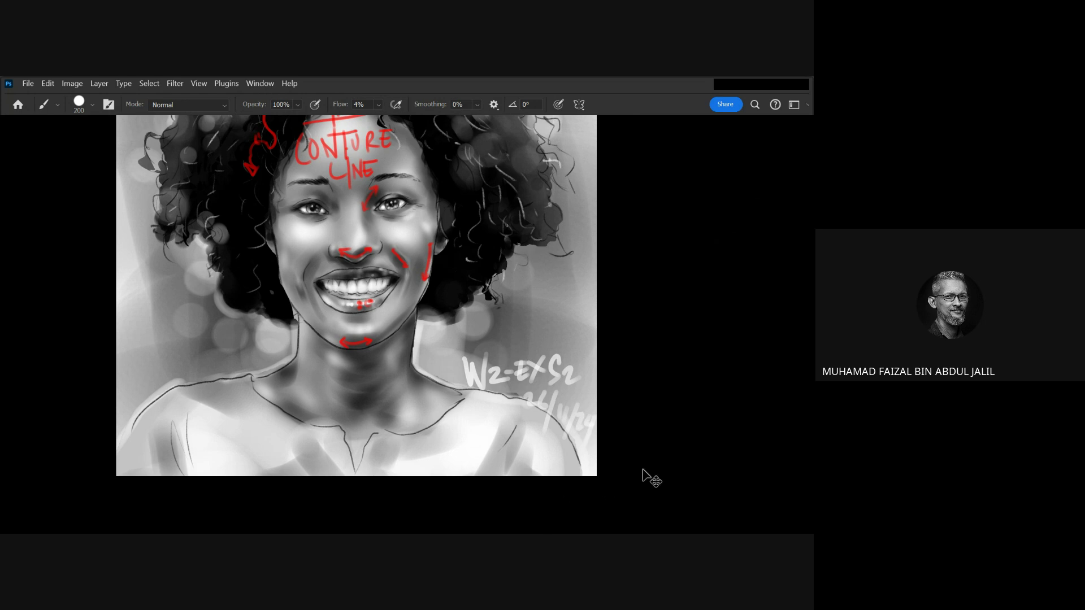
- Examine the whole portrait fitted to the screen, hiding and showing the direction layer to compare
{"action": "key", "text": "ctrl+0"}
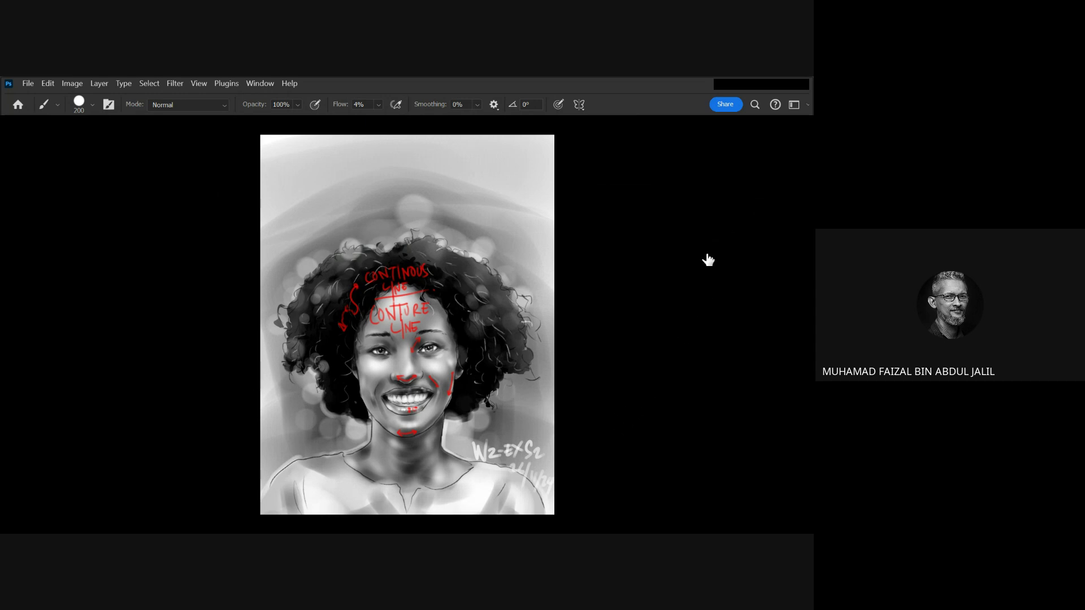
{"action": "left_click", "coordinate": [676, 215]}
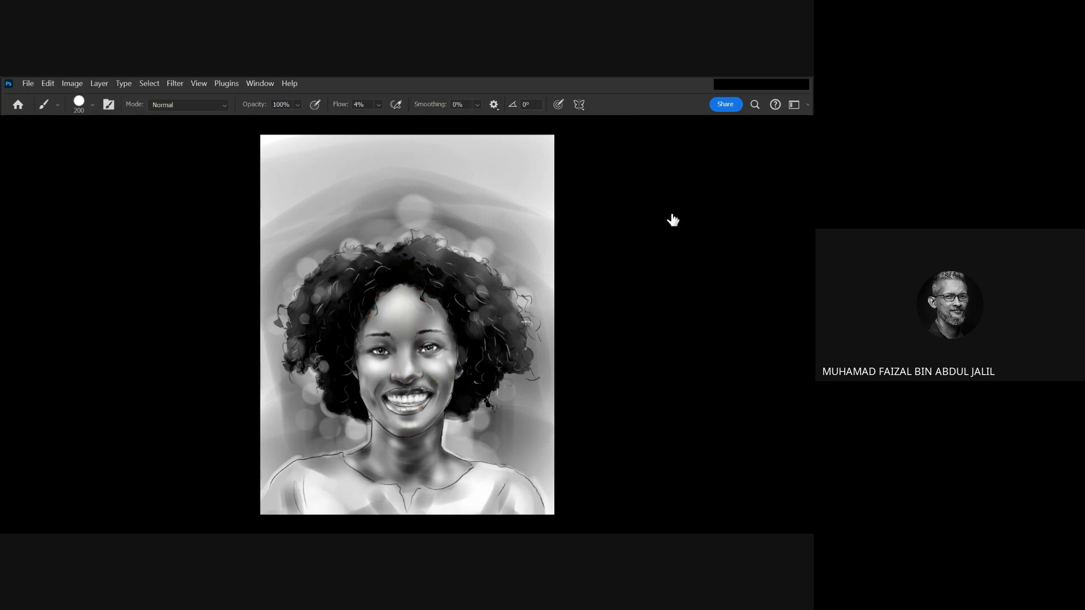
{"action": "left_click", "coordinate": [674, 217]}
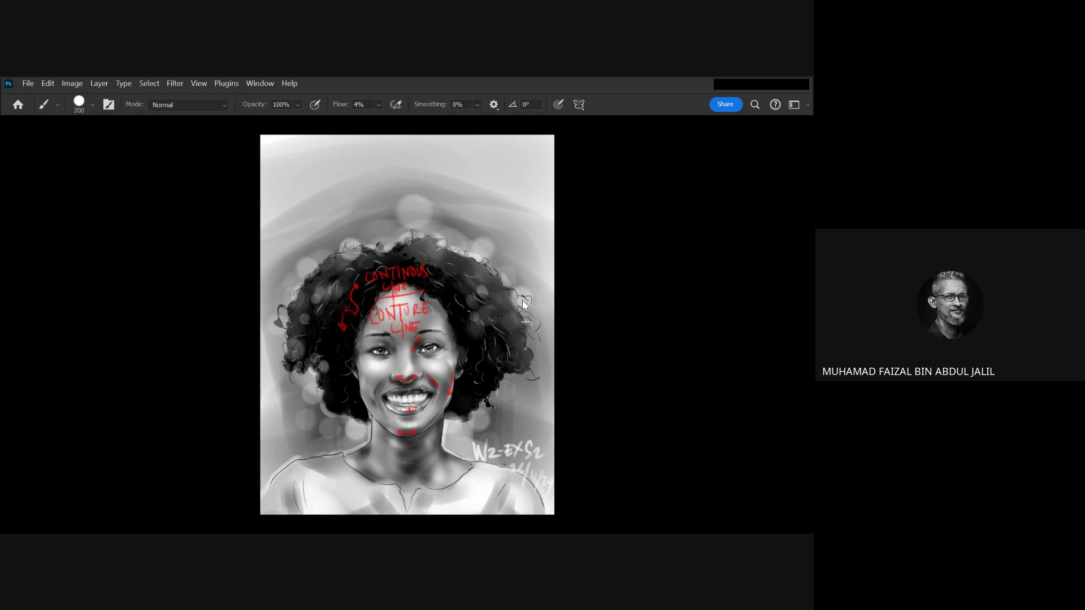